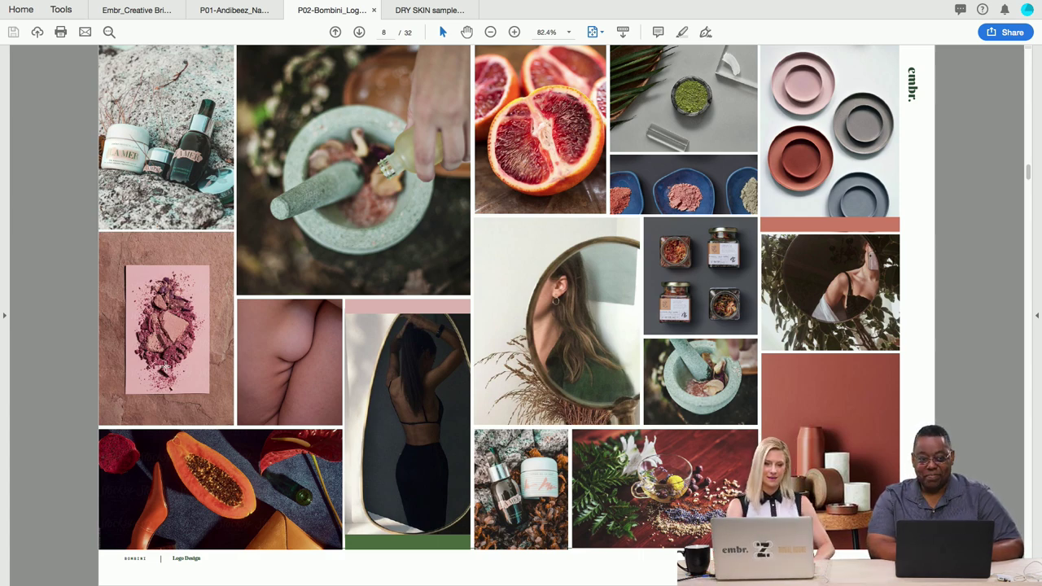
# Page forward past the Logo Design and Concept 01 pages to page 11's eight-logo reference grid.
pyautogui.press('pagedown')
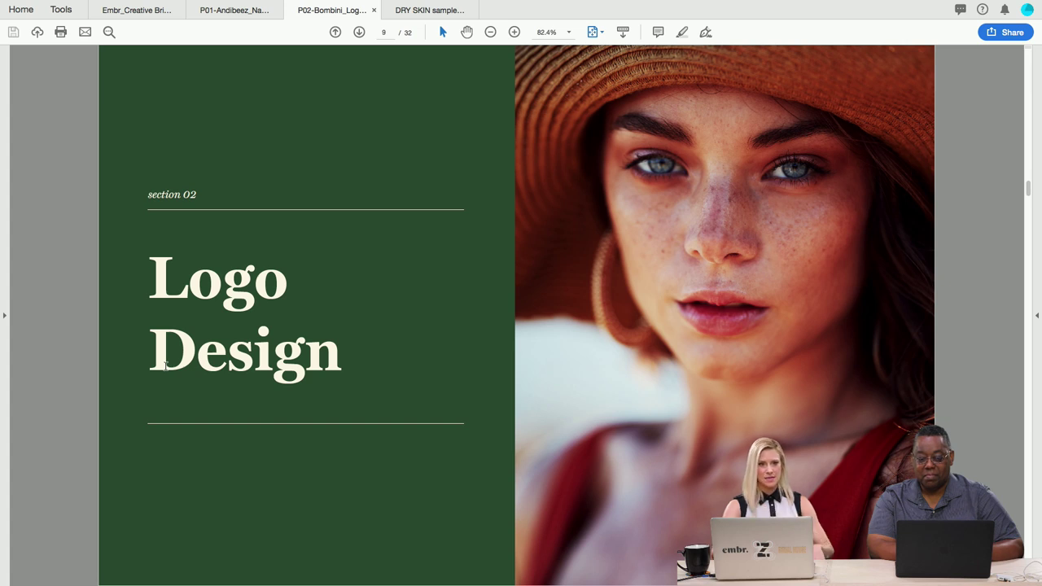
pyautogui.press('Right')
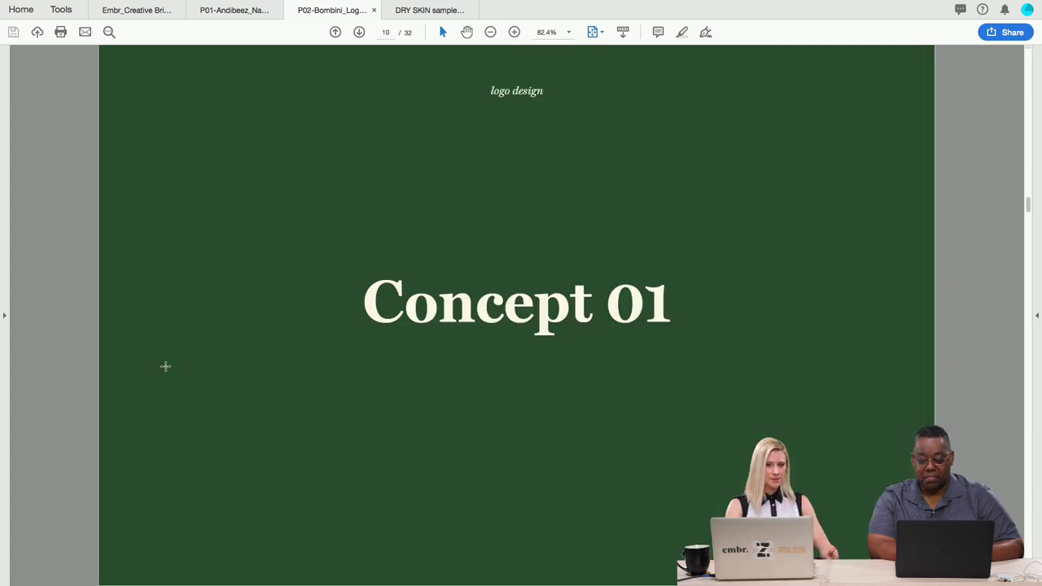
pyautogui.press('Right')
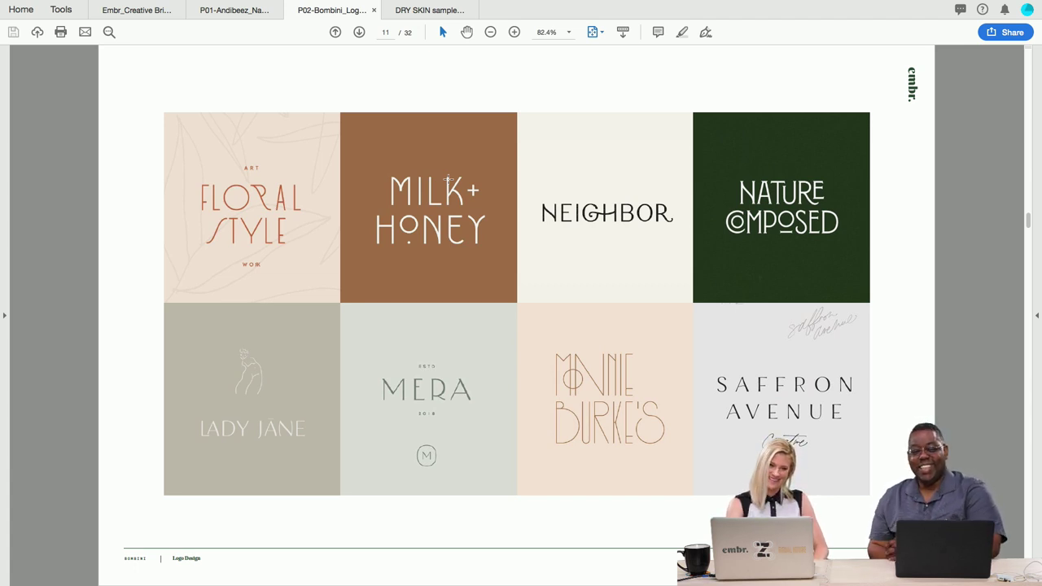
# Advance past the concept 01 icon equation to page 13's BOMBINI wordmark with Dirty Skin/Clean Care arcs.
pyautogui.press('Right')
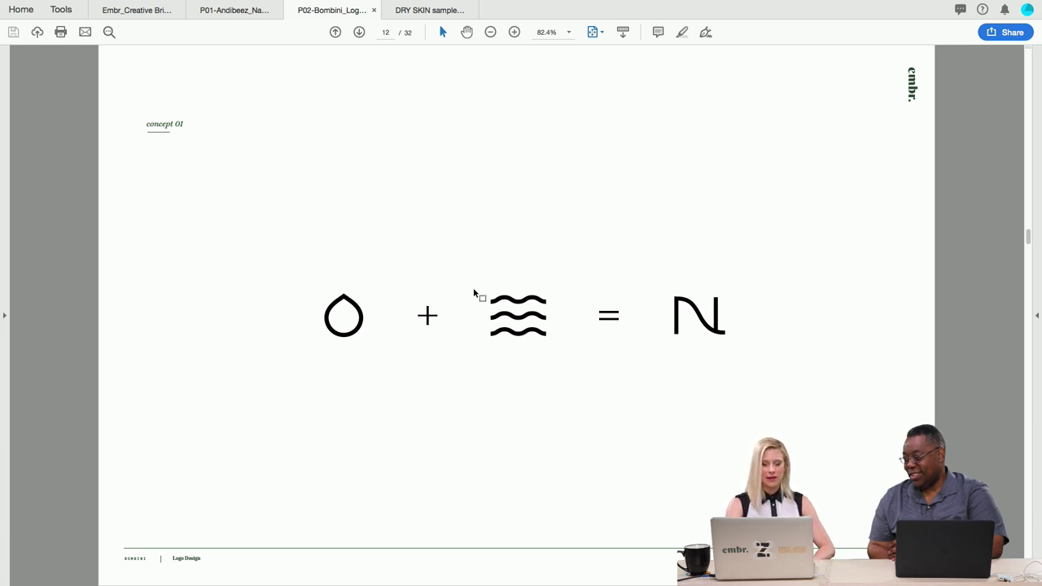
pyautogui.press('Right')
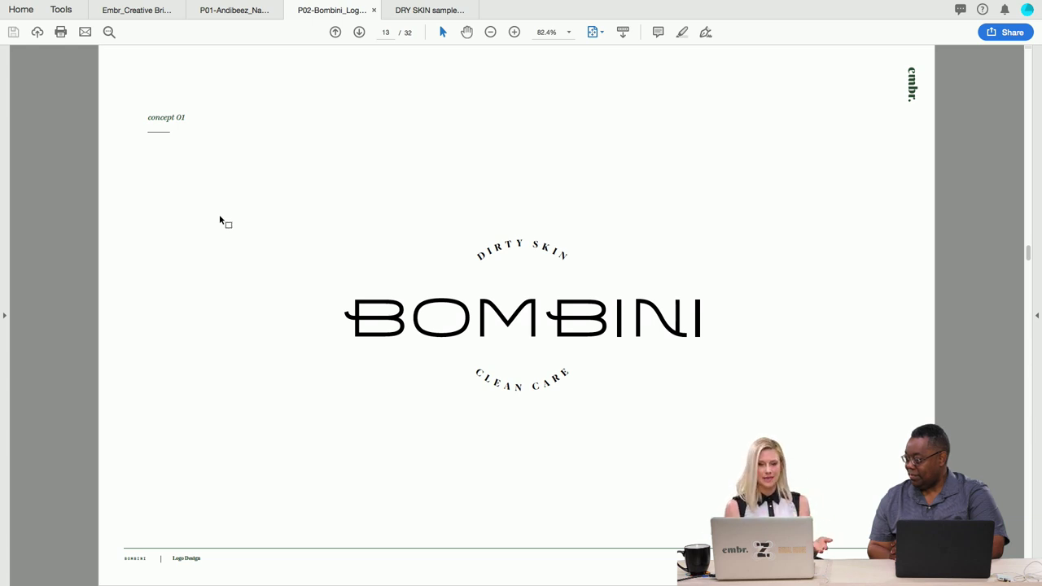
# Advance past the white-on-black BOMBINI logo to page 15's stacked and horizontal lockups.
pyautogui.press('Right')
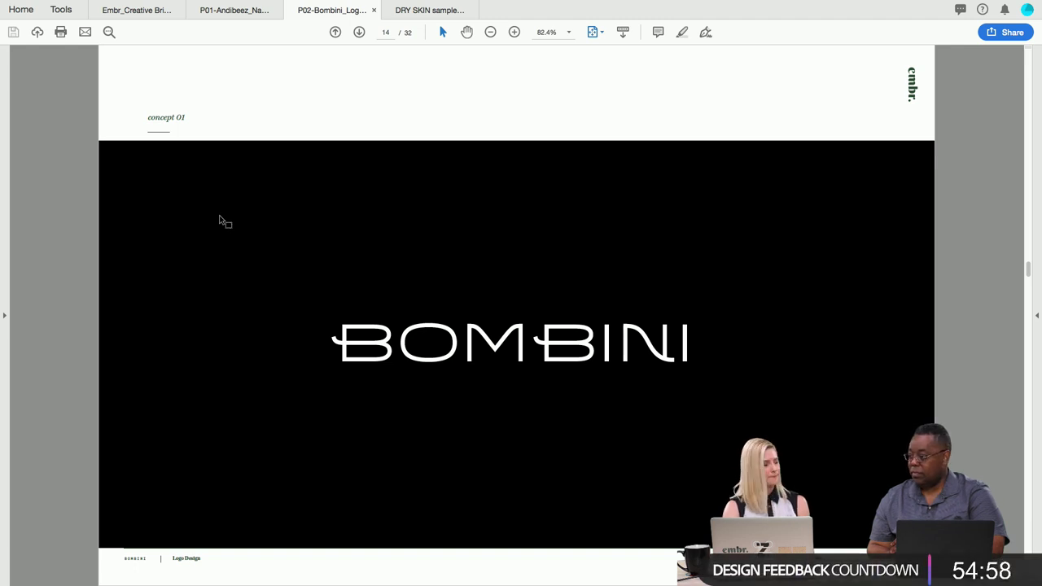
pyautogui.press('Right')
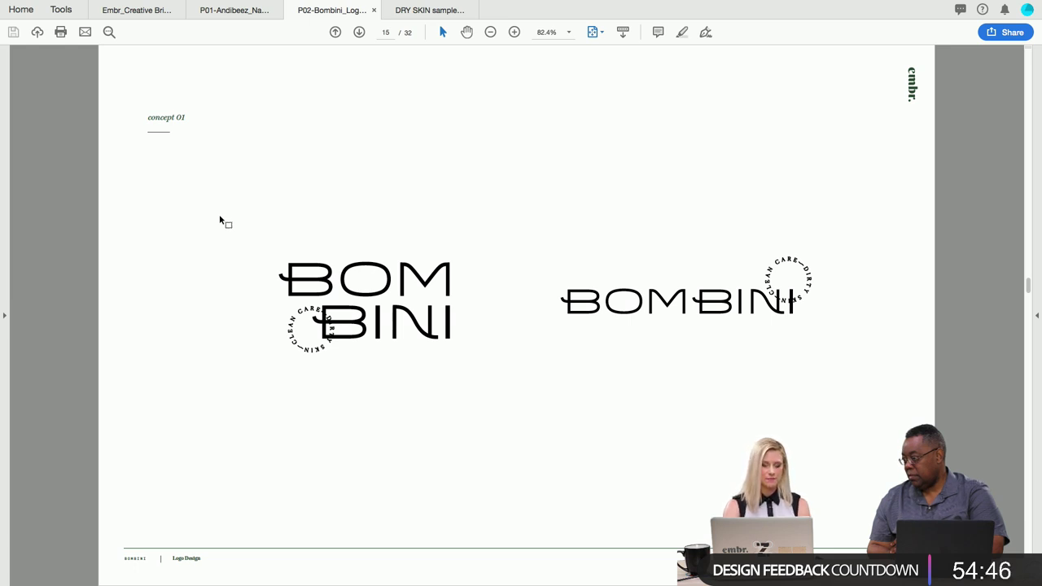
# Advance past the concept 01 alternate logo to the green Concept 02 title page (page 17).
pyautogui.press('Right')
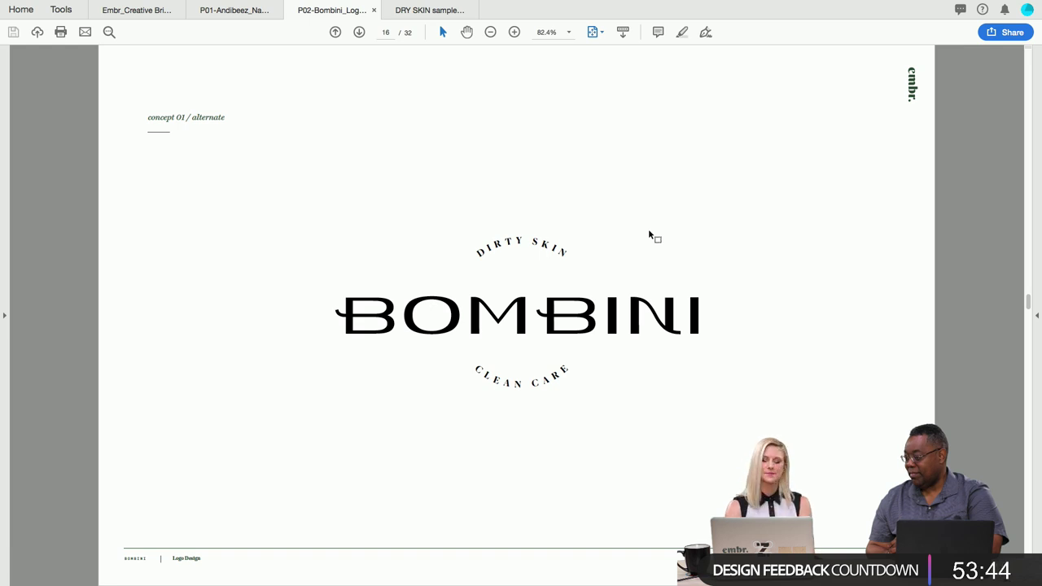
pyautogui.press('Right')
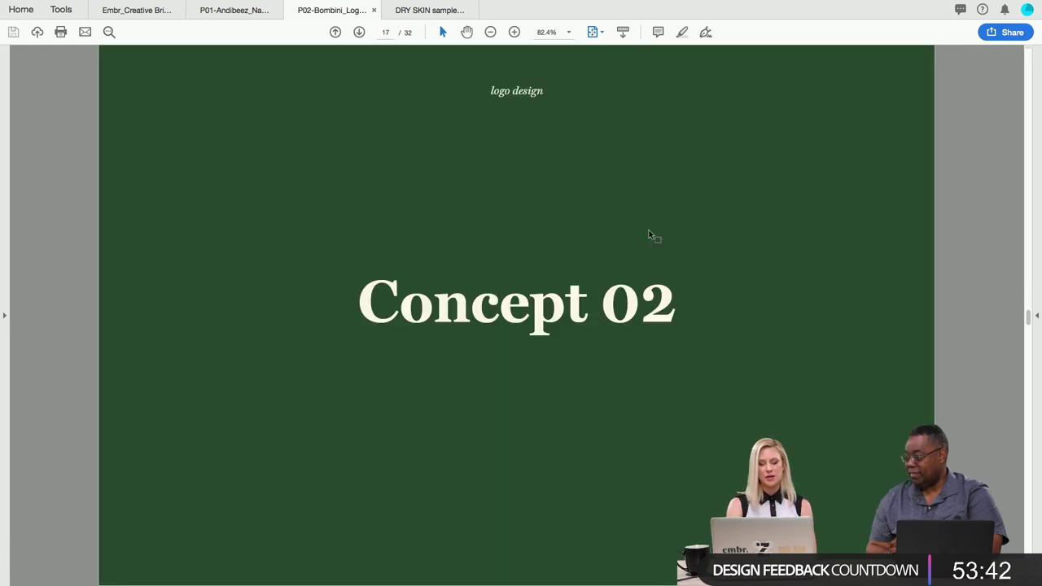
# Advance past the concept 02 reference grid to page 19's droplets-into-infinity equation.
pyautogui.press('Right')
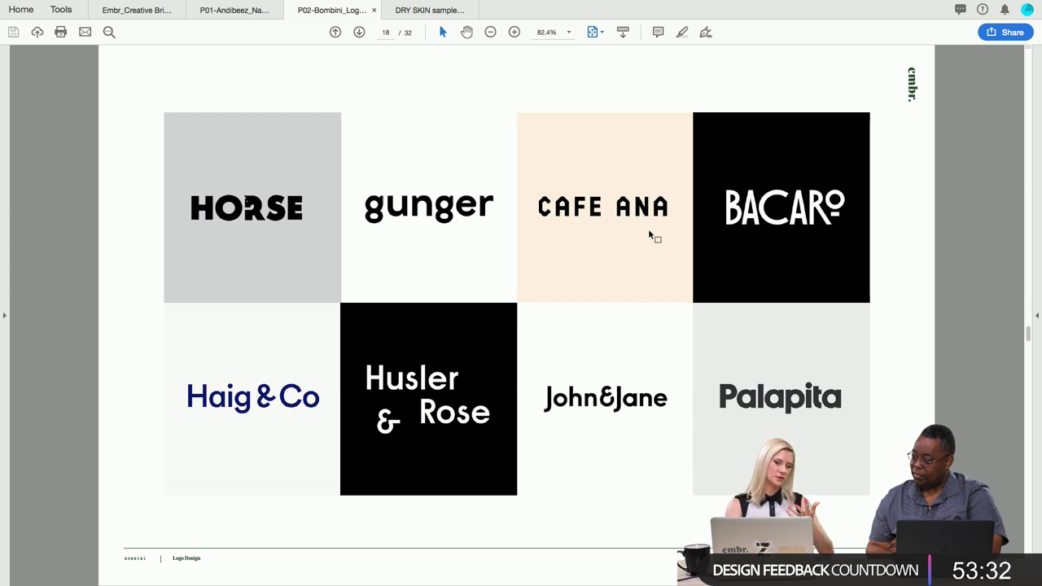
pyautogui.press('Right')
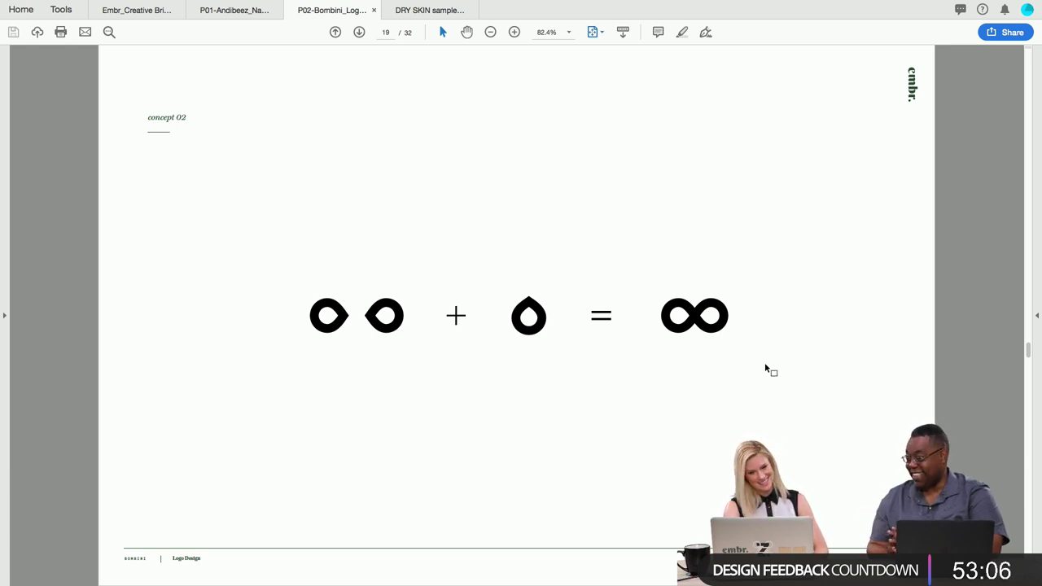
# Move to page 20, the lowercase bombini wordmark above CLEAN SKINCARE.
pyautogui.press('Right')
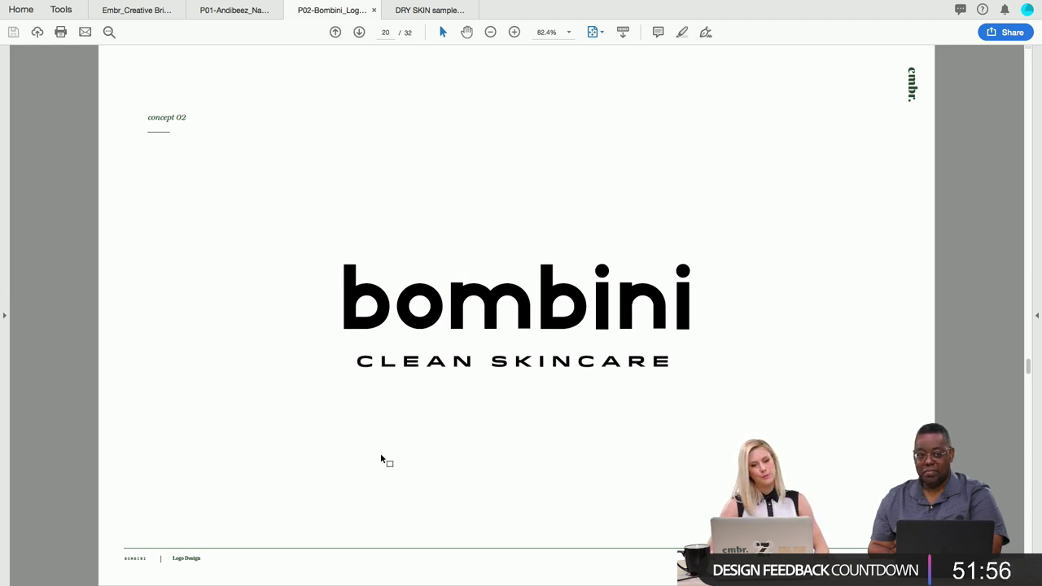
# Advance past the reversed bombini logo to page 22's four-petal and infinity icon variations.
pyautogui.press('Right')
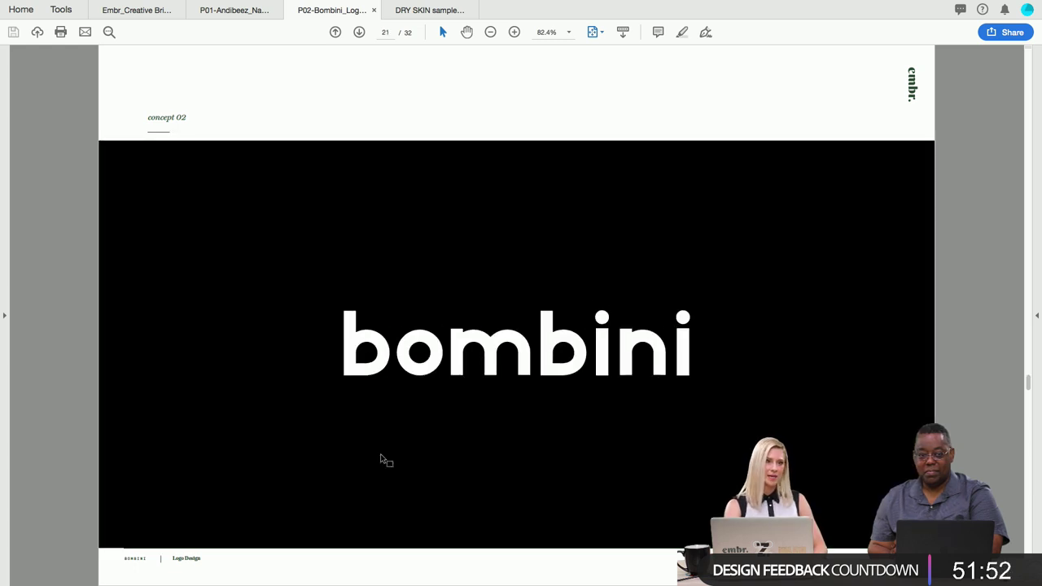
pyautogui.press('Right')
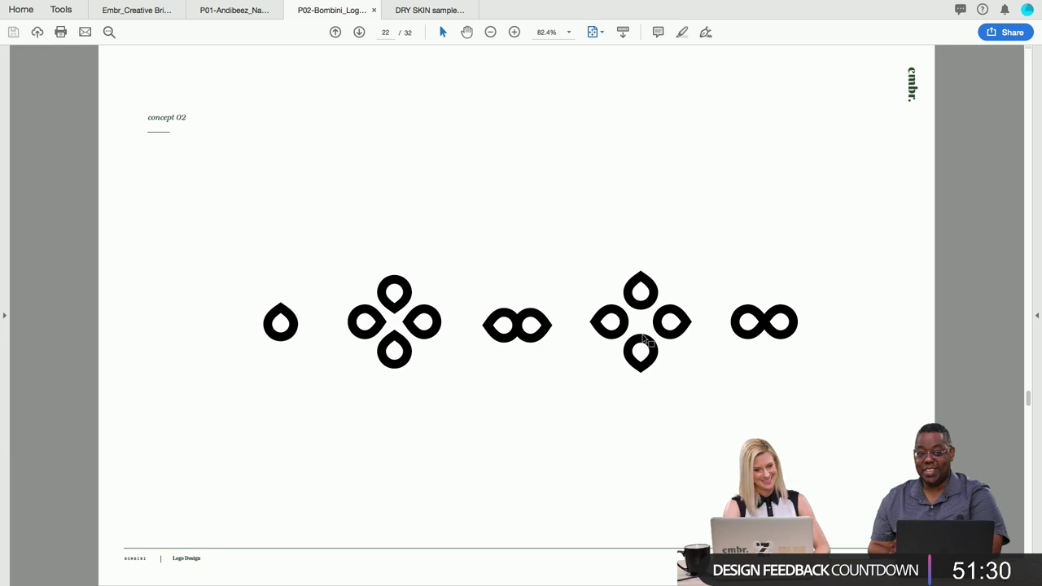
# Scroll down through the full-screen deck to page 23, the green Concept 03 title slide.
pyautogui.scroll(-1, 643, 335)
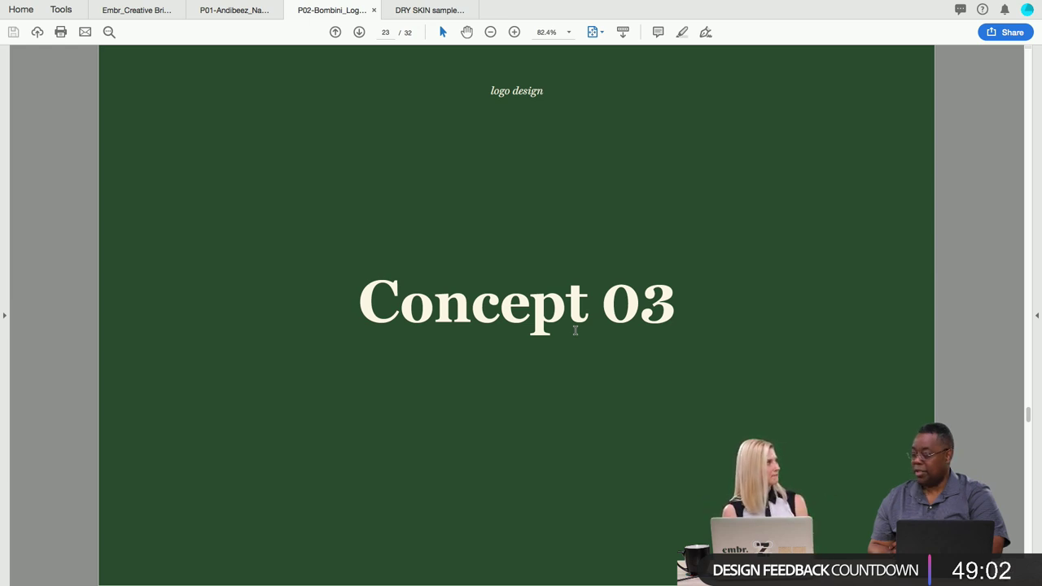
# Advance past the concept 03 logo grid to page 25's hexagons-into-nested-hexagon diagram.
pyautogui.press('Right')
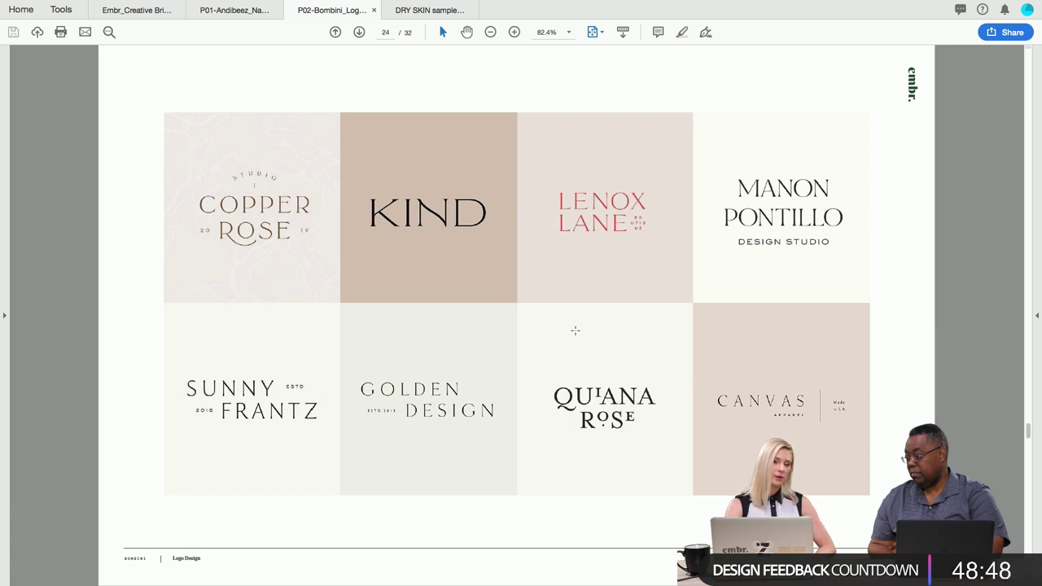
pyautogui.press('Right')
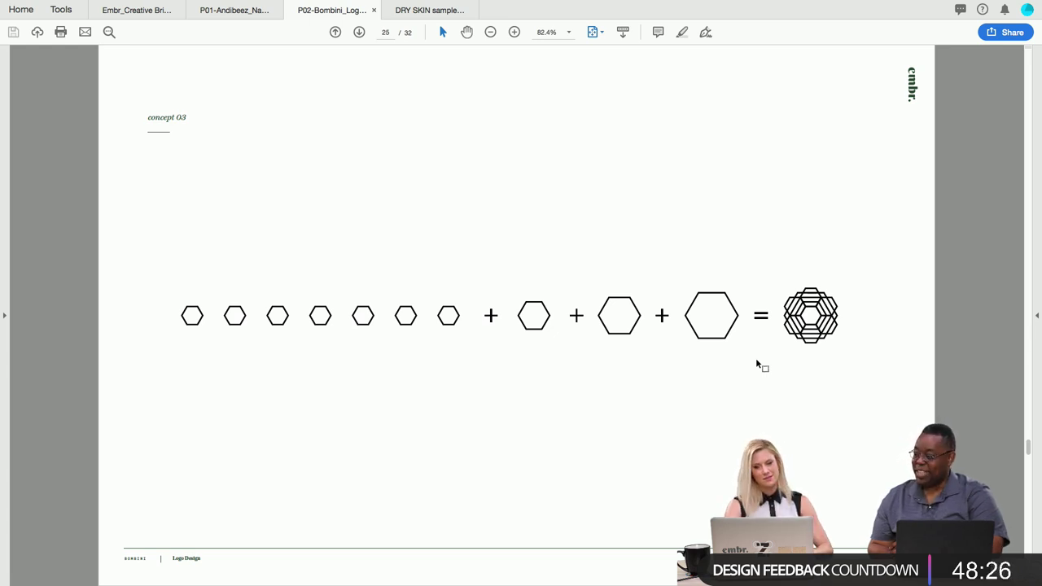
# Move from page 25 through pages 26 and 27 to page 28's three BOMBINI hexagon lockups.
pyautogui.press('Right')
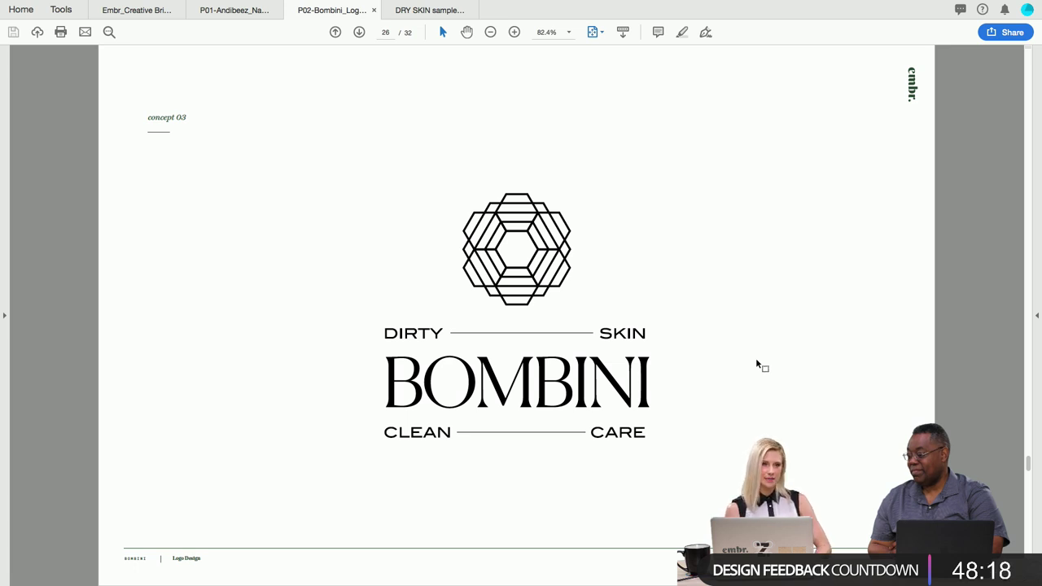
pyautogui.scroll(-1, 756, 364)
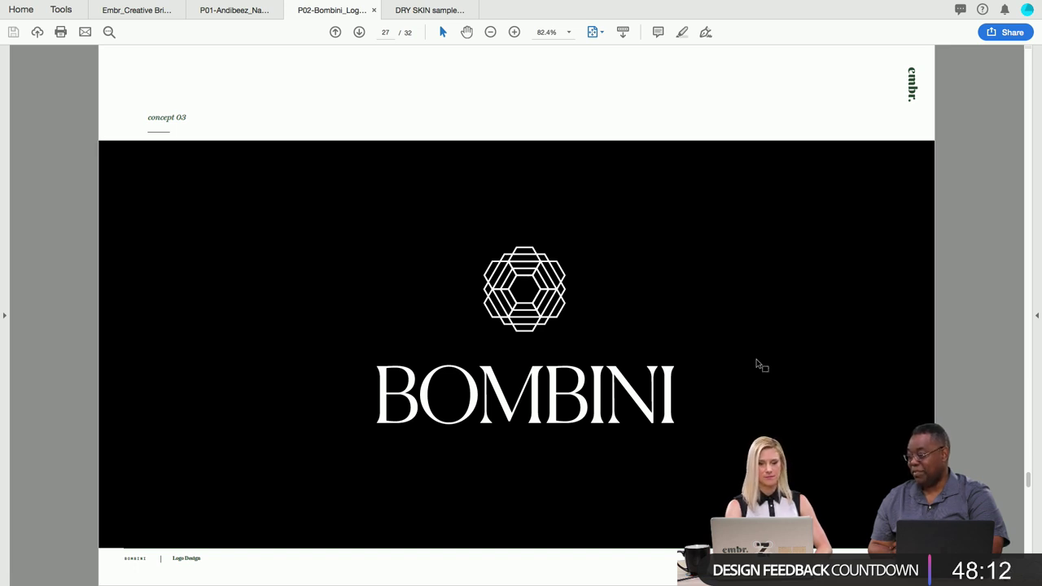
pyautogui.scroll(-1, 756, 364)
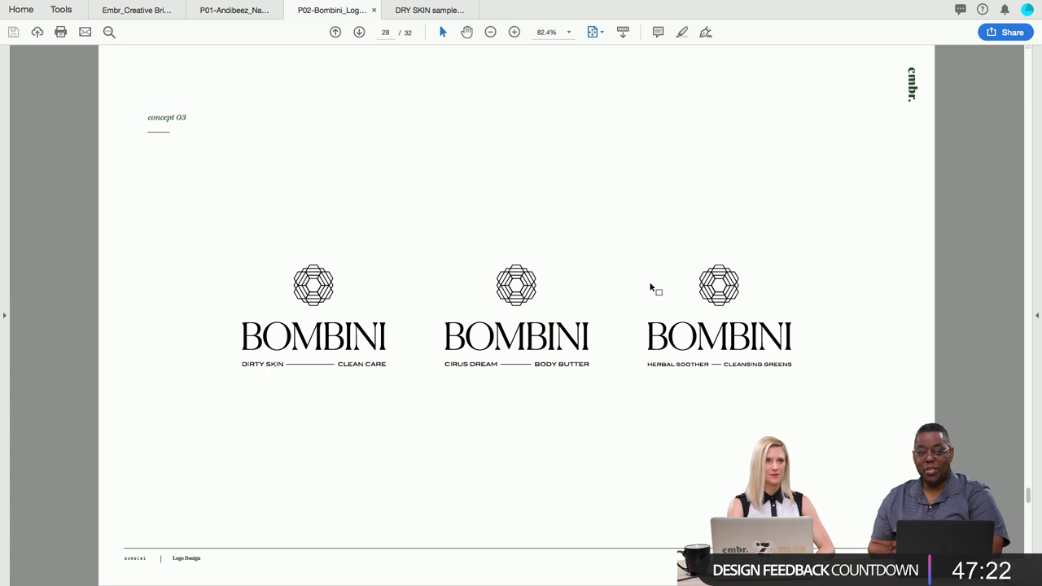
# Page from 29 back to 28, then forward to the page 30 Clean Touch / Vibrantly Fresh / Earth Made comparison.
pyautogui.press('Right')
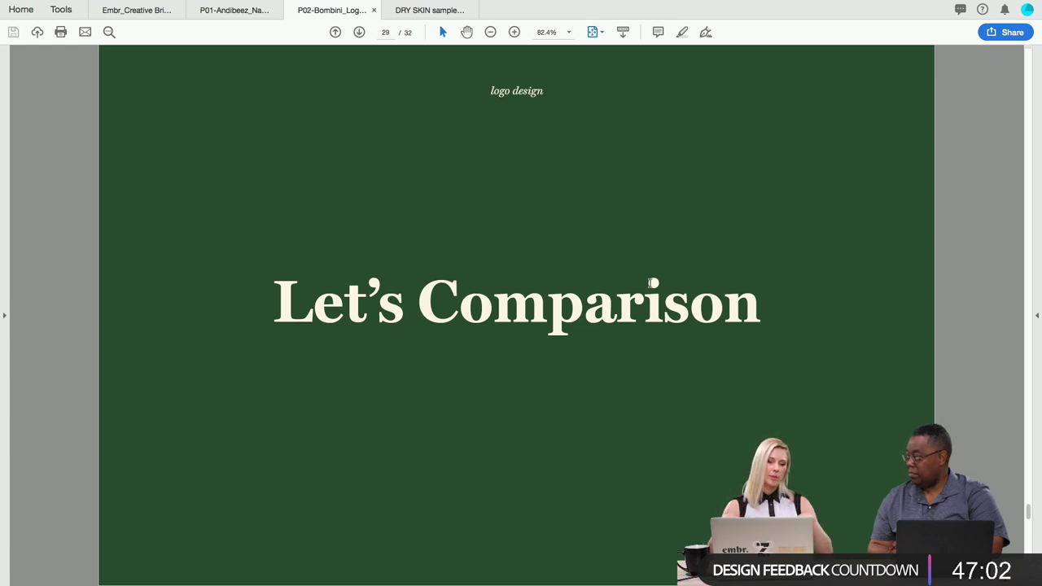
pyautogui.scroll(2, 652, 283)
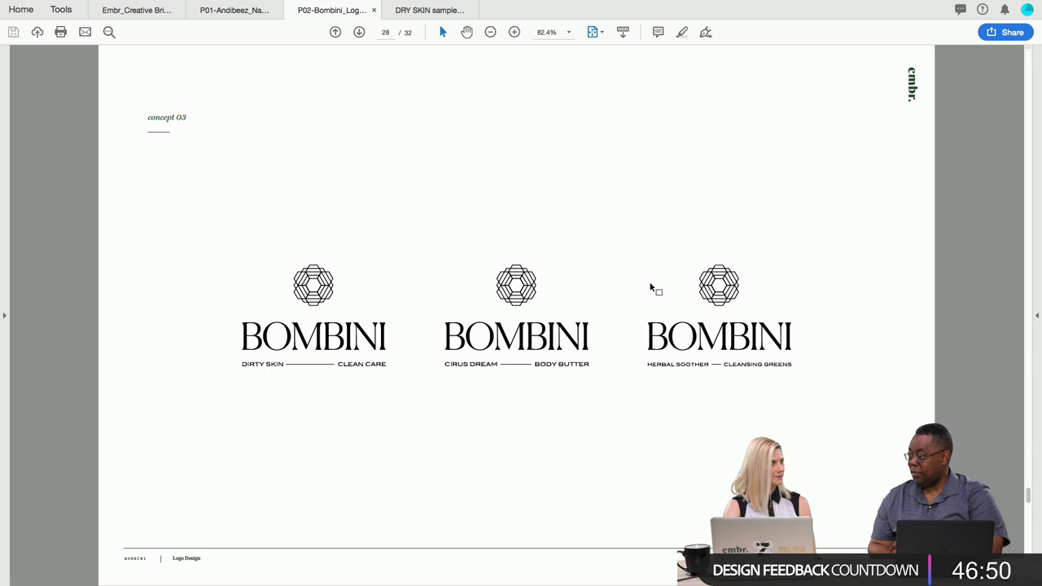
pyautogui.press('Right')
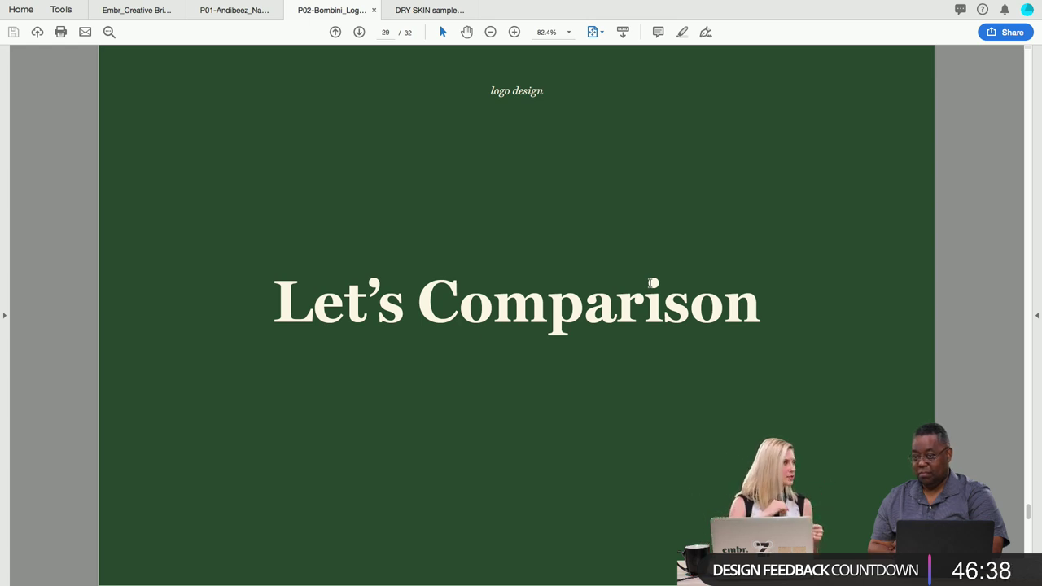
pyautogui.press('Right')
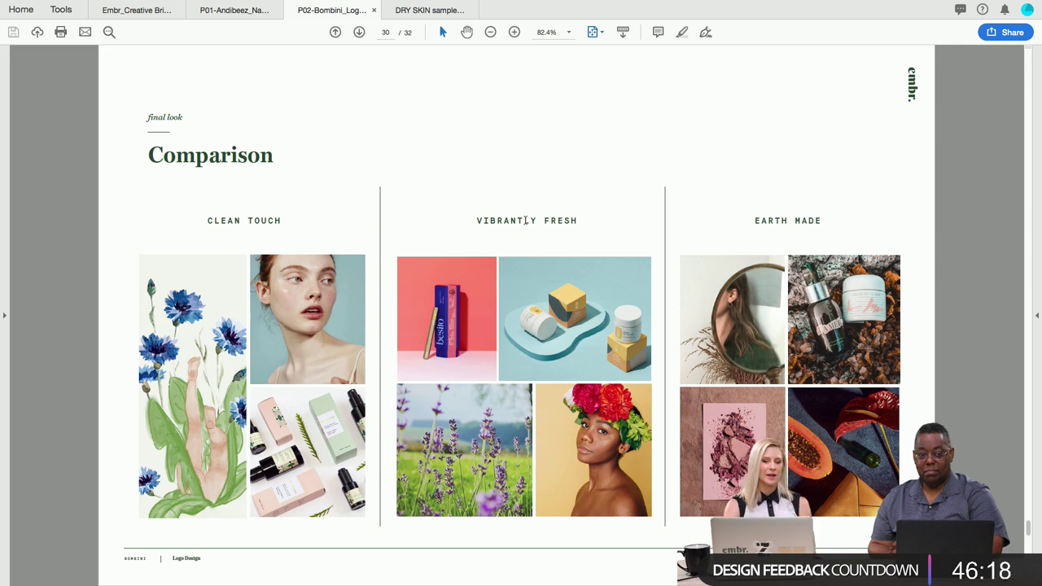
# Advance to page 31's three-logo comparison and leave the full-screen PDF view.
pyautogui.press('Right')
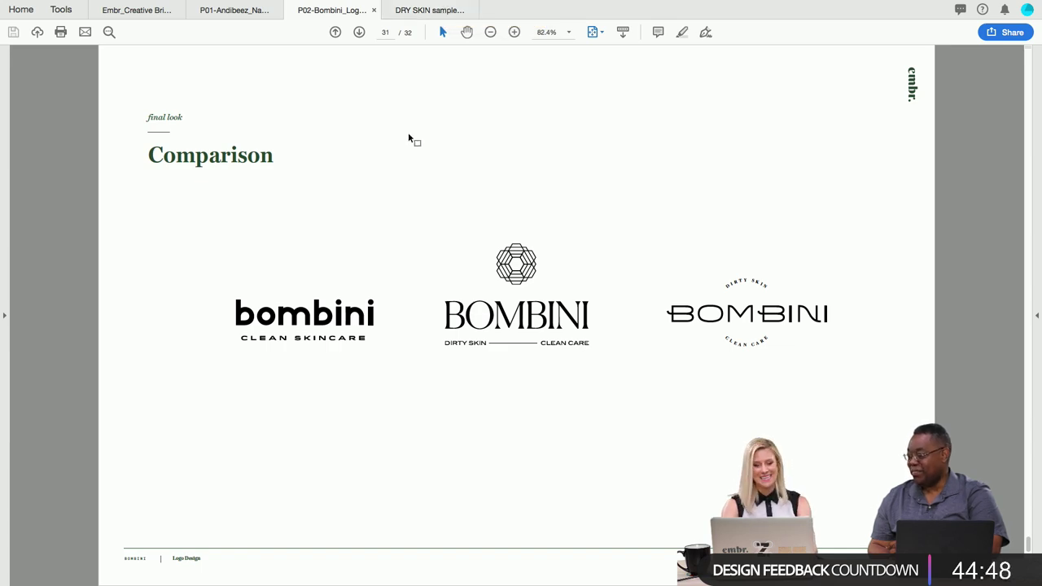
pyautogui.press('ctrl+super+f')
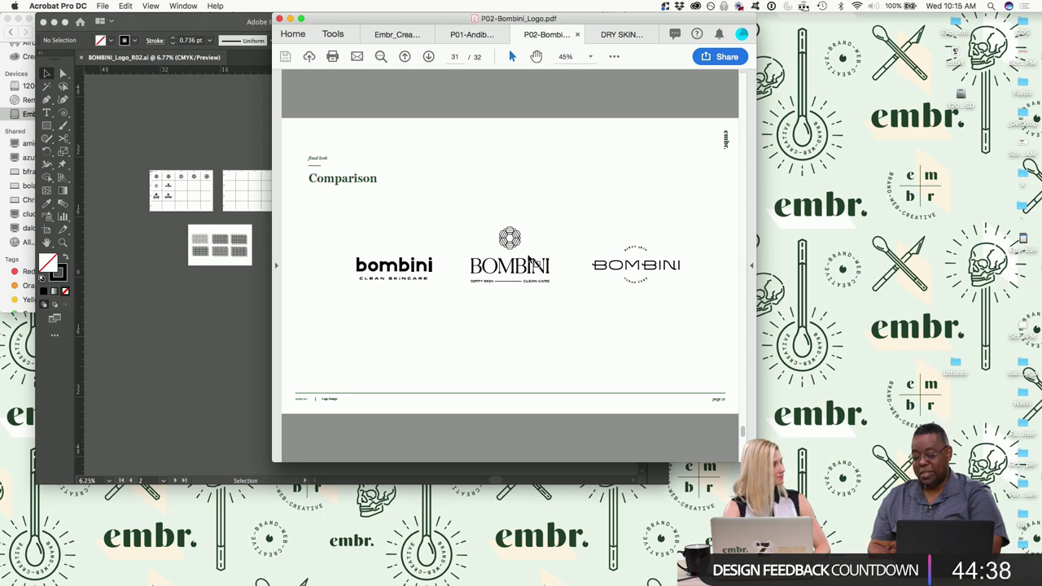
# Close the Acrobat window, then maximize Illustrator and zoom in on the R02 logo artboards.
pyautogui.click(289, 19)
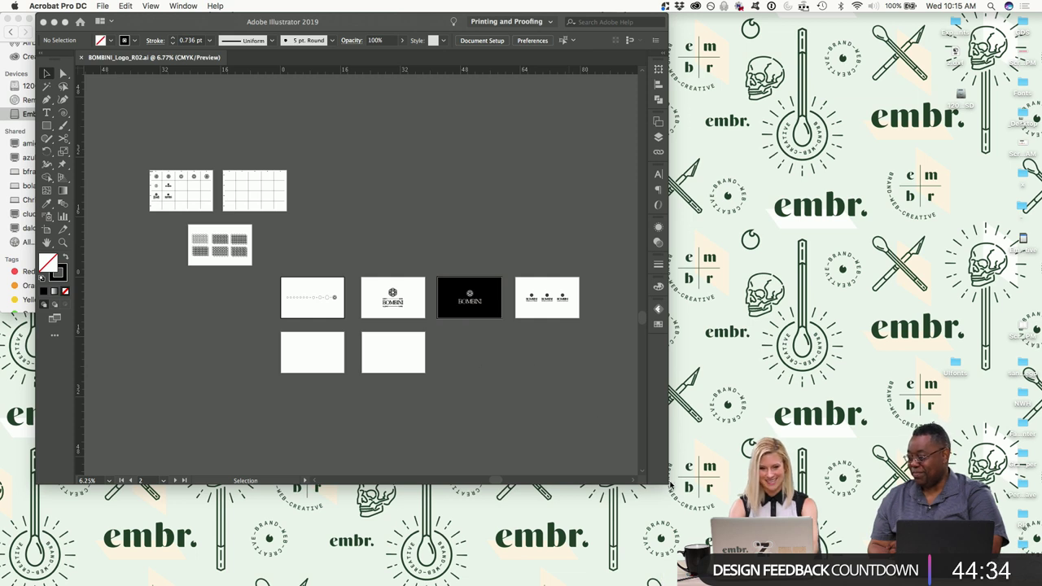
pyautogui.click(623, 447)
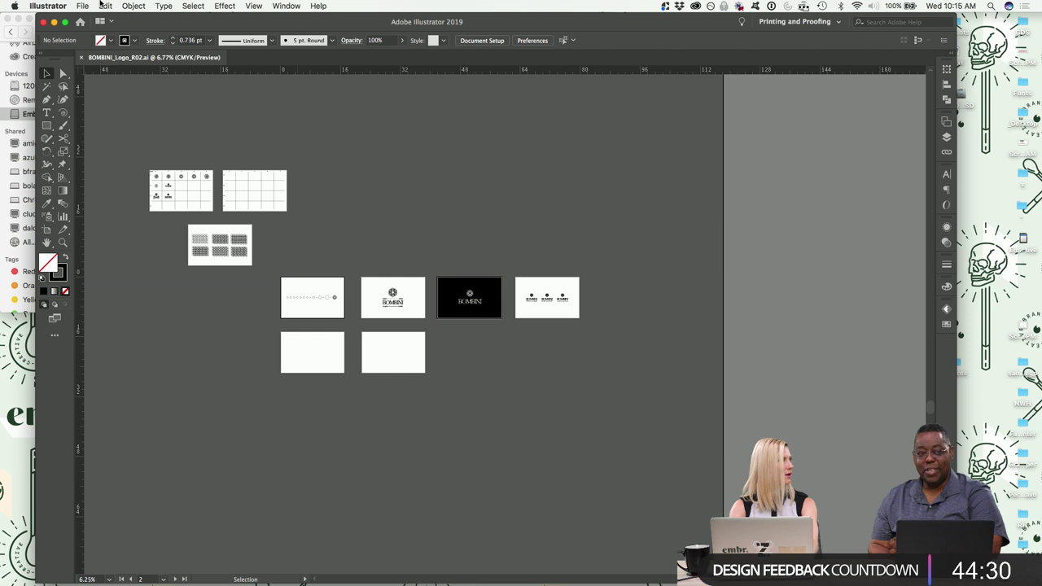
pyautogui.click(83, 6)
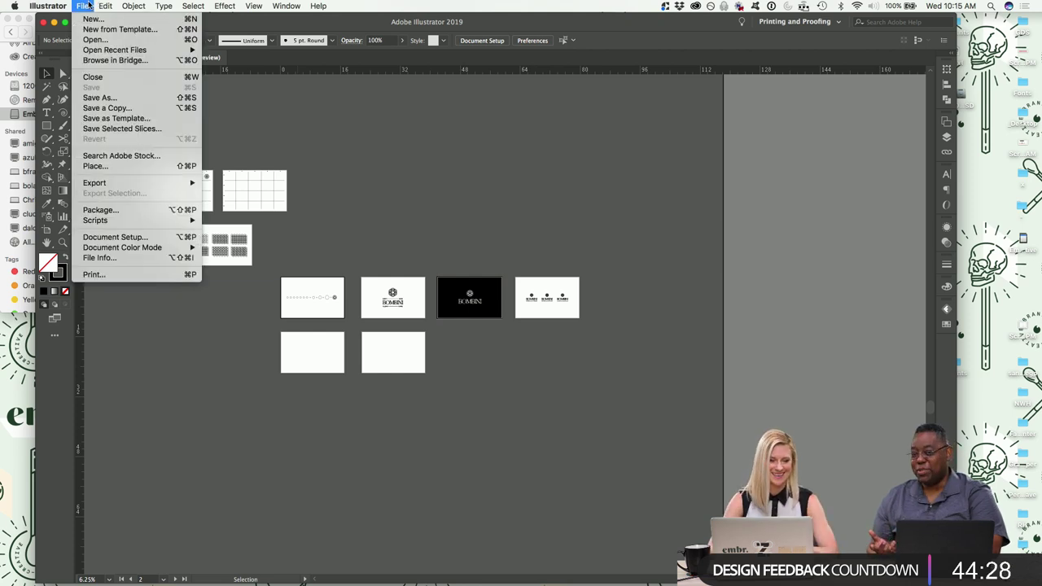
pyautogui.click(157, 379)
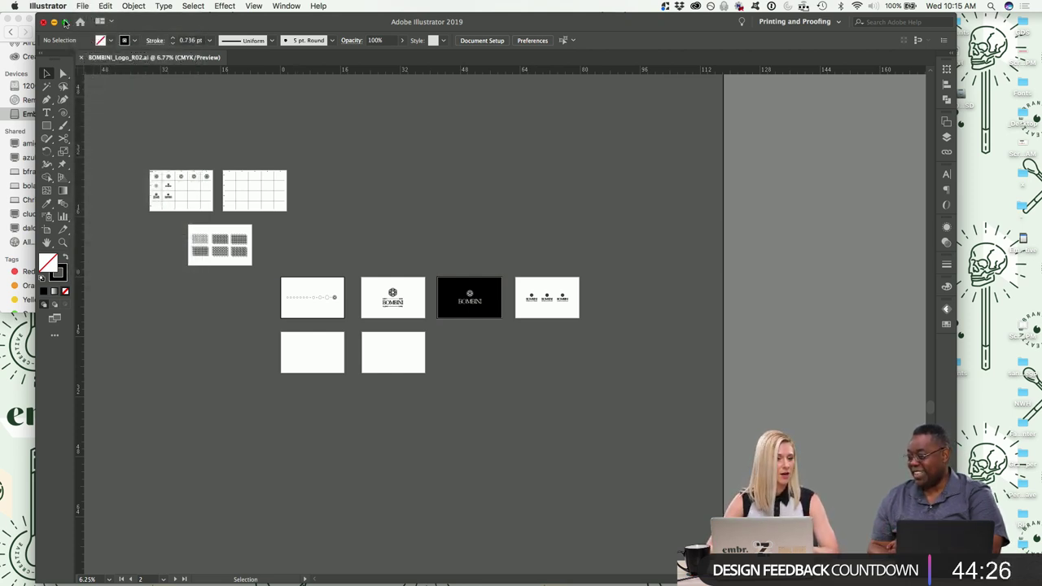
pyautogui.click(65, 21)
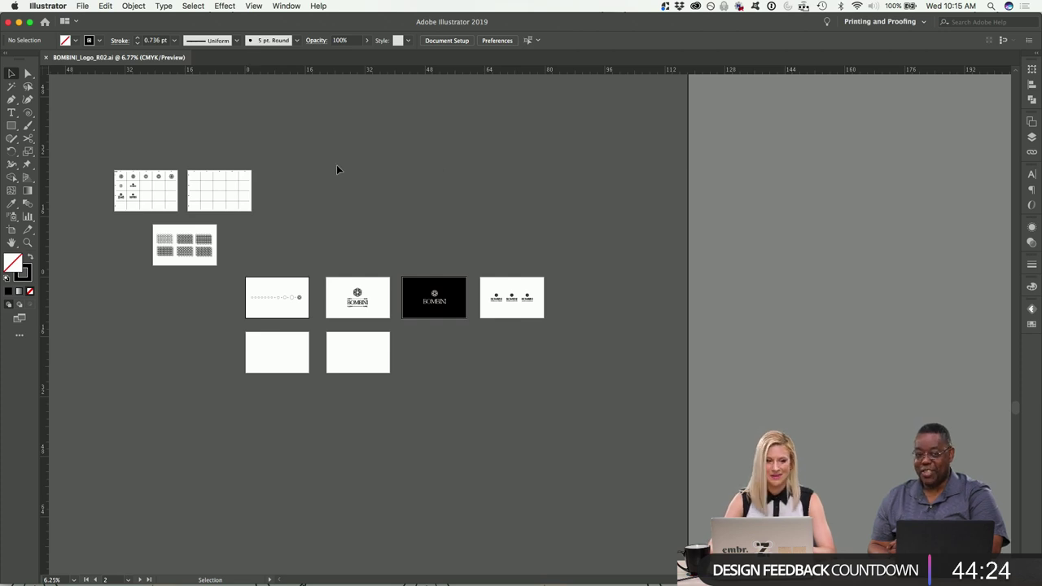
pyautogui.press('super+equal')
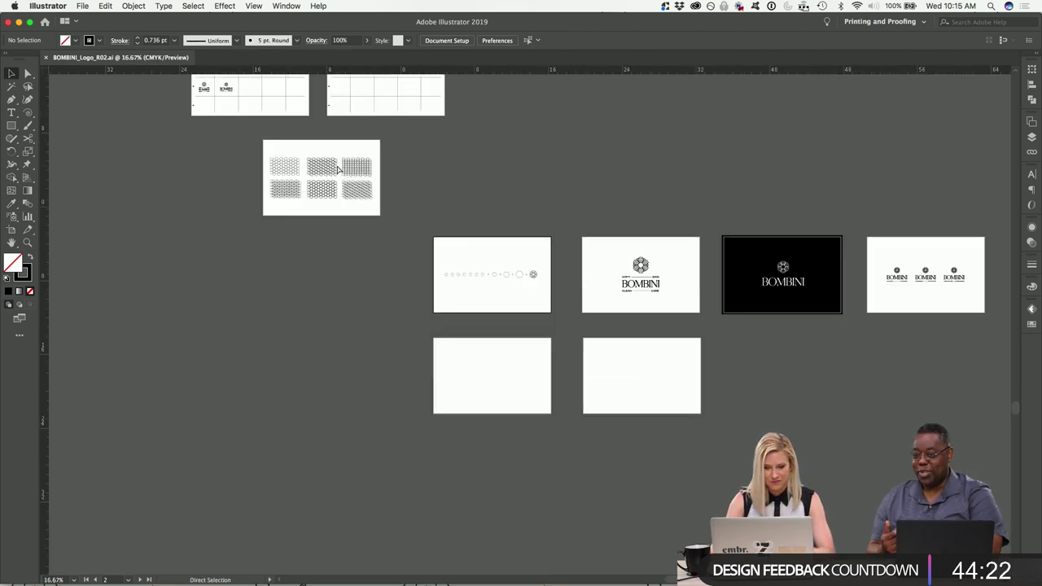
pyautogui.press('super+equal')
pyautogui.press('super+equal')
pyautogui.press('super+equal')
pyautogui.hscroll(-5, 338, 169)
pyautogui.scroll(10, 338, 169)
pyautogui.hscroll(-5, 337, 169)
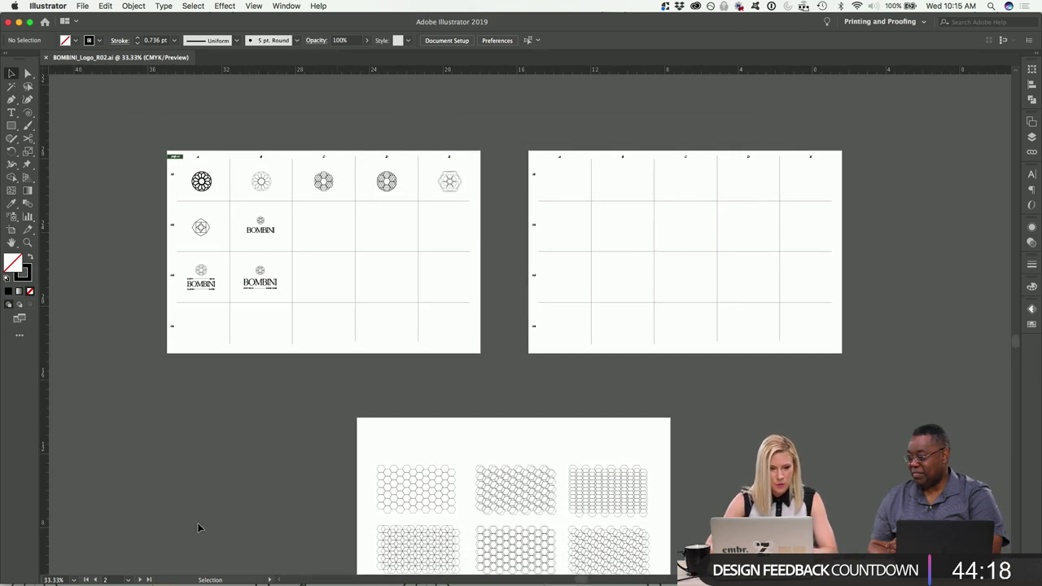
# Open BOMBINI_Logo_R01.ai from the Brand identity > Logo folder in Finder.
pyautogui.click(361, 576)
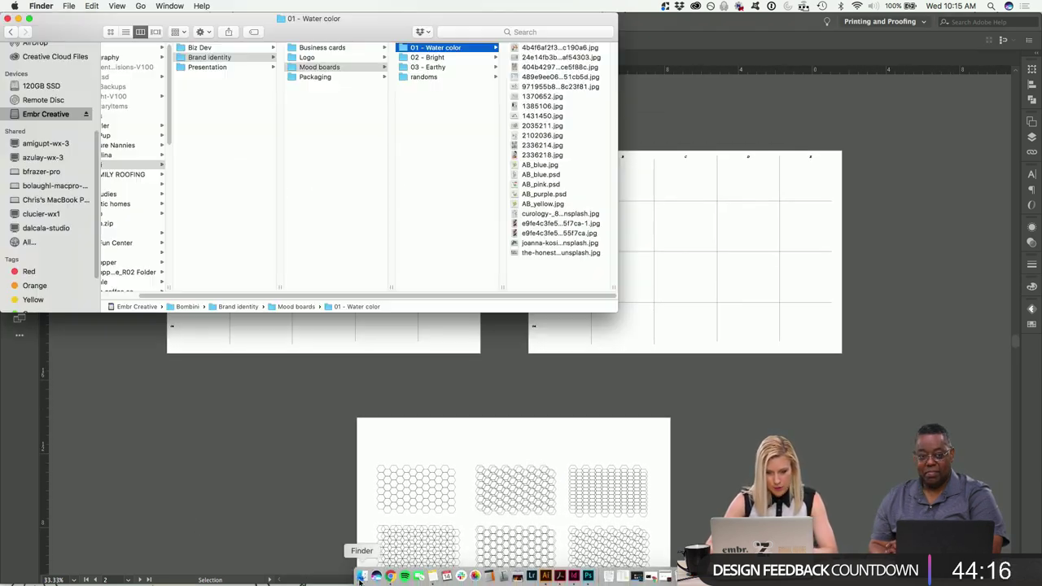
pyautogui.click(326, 58)
pyautogui.click(444, 50)
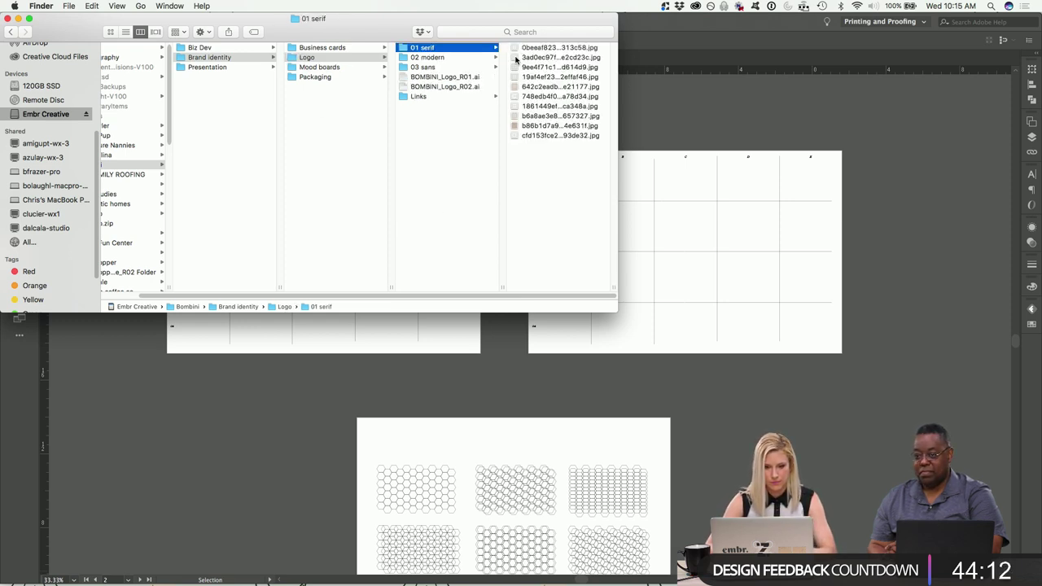
pyautogui.click(461, 81)
pyautogui.doubleClick(463, 78)
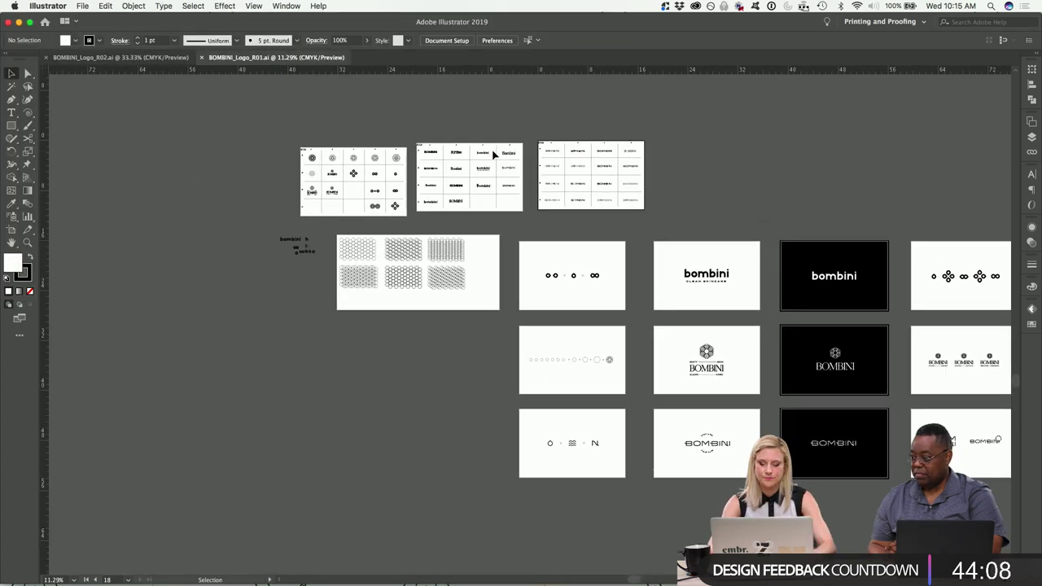
pyautogui.press('super+equal')
pyautogui.press('super+equal')
pyautogui.press('super+equal')
pyautogui.press('super+equal')
pyautogui.scroll(5, 493, 155)
pyautogui.hscroll(-3, 492, 155)
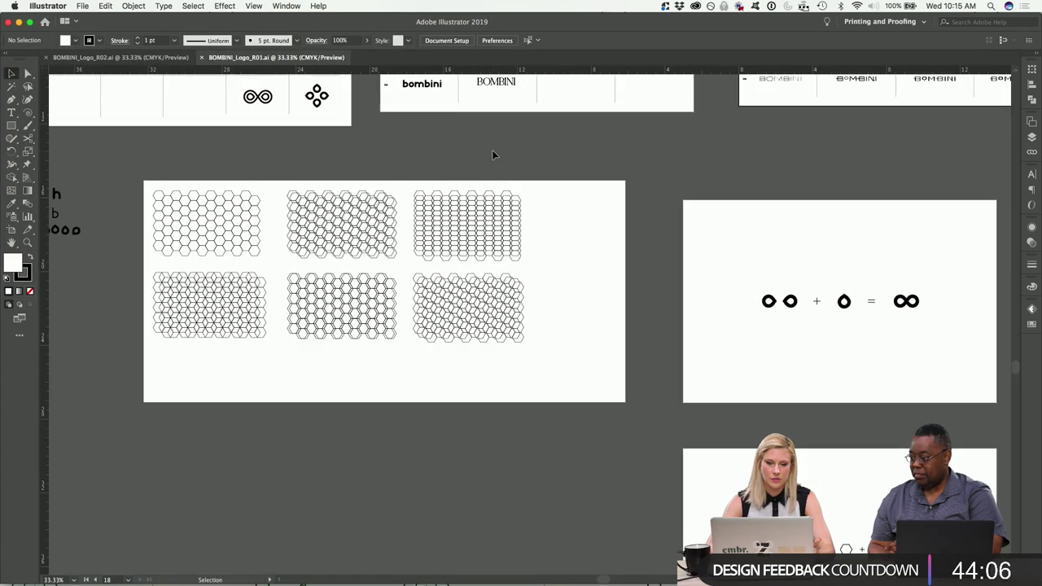
pyautogui.hscroll(3, 527, 142)
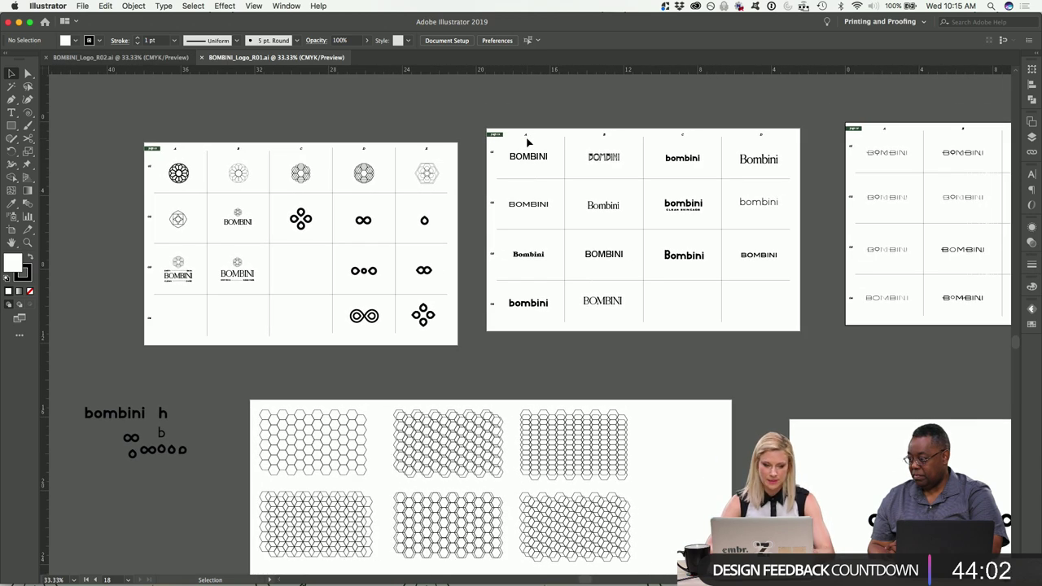
pyautogui.scroll(-1, 527, 143)
pyautogui.hscroll(1, 528, 143)
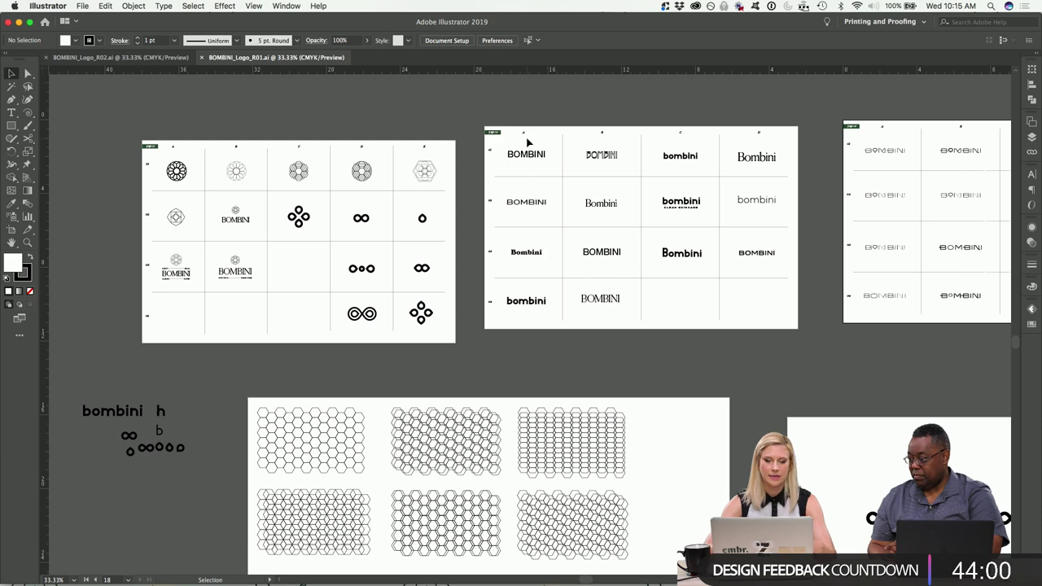
pyautogui.press('super+equal')
pyautogui.press('super+equal')
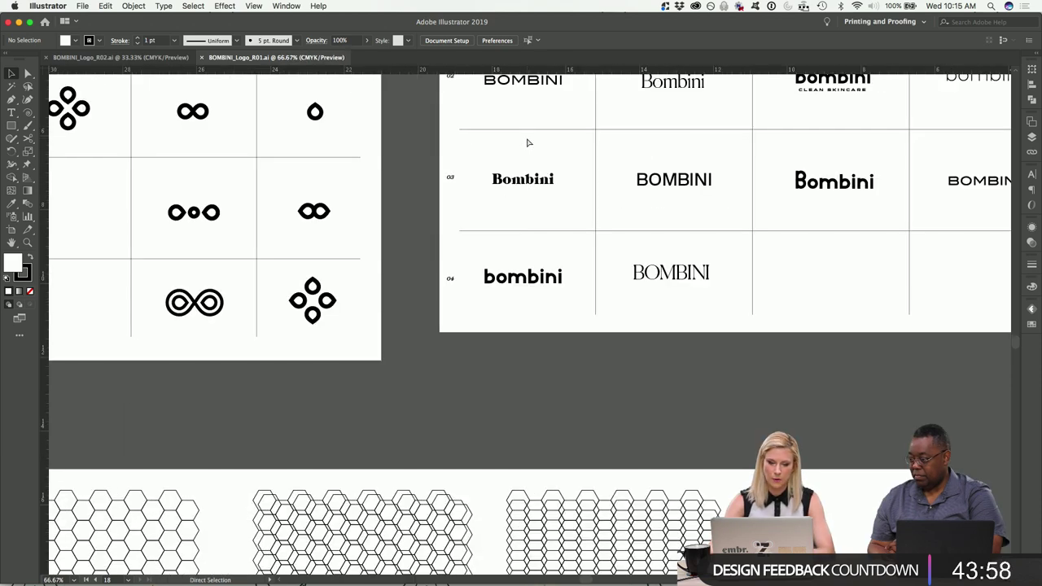
pyautogui.press('super+equal')
pyautogui.scroll(10, 737, 193)
pyautogui.hscroll(10, 736, 193)
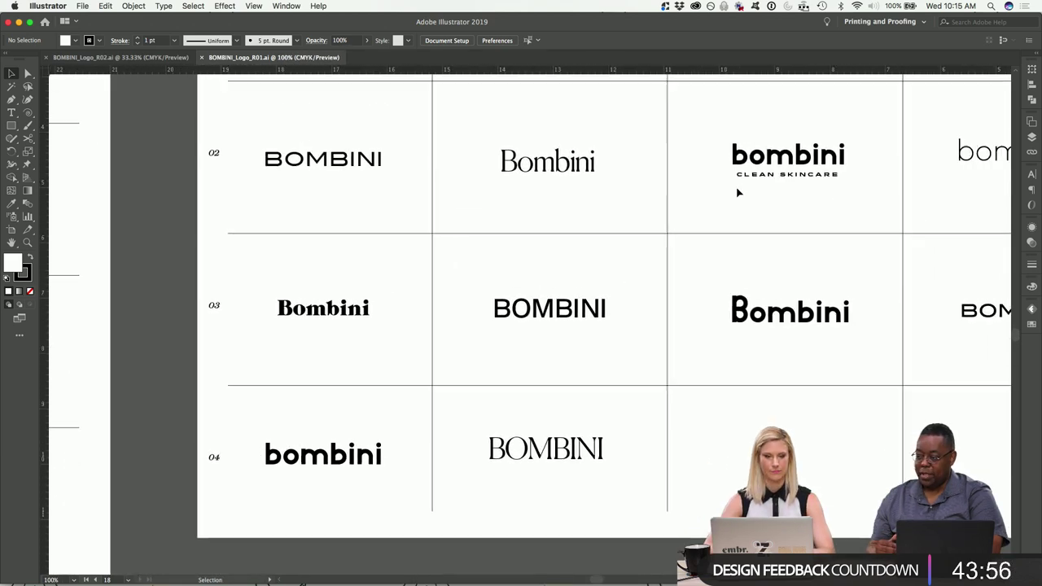
pyautogui.hscroll(3, 737, 193)
pyautogui.press('super+minus')
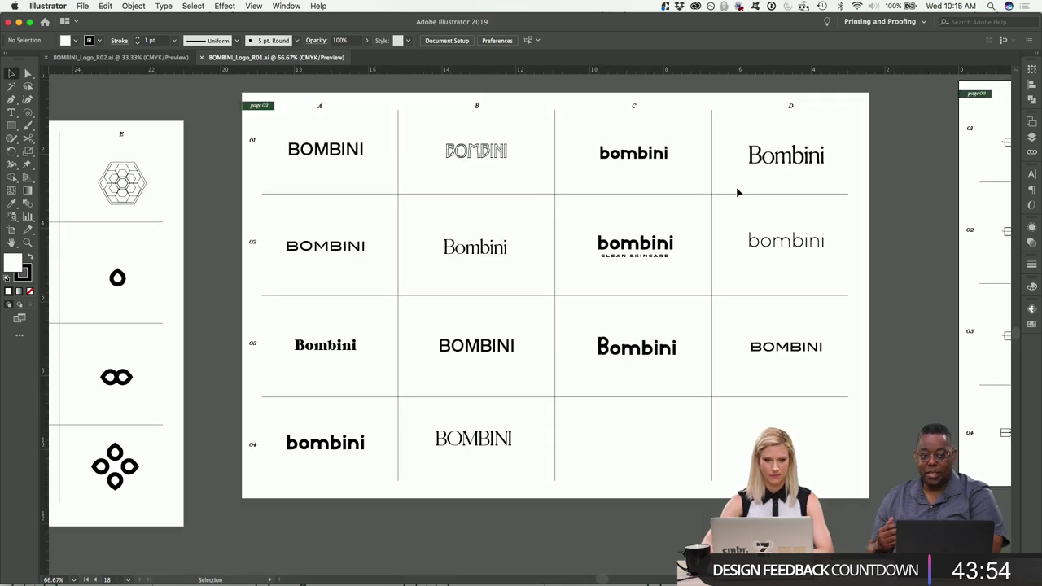
pyautogui.scroll(3, 737, 193)
pyautogui.hscroll(5, 737, 193)
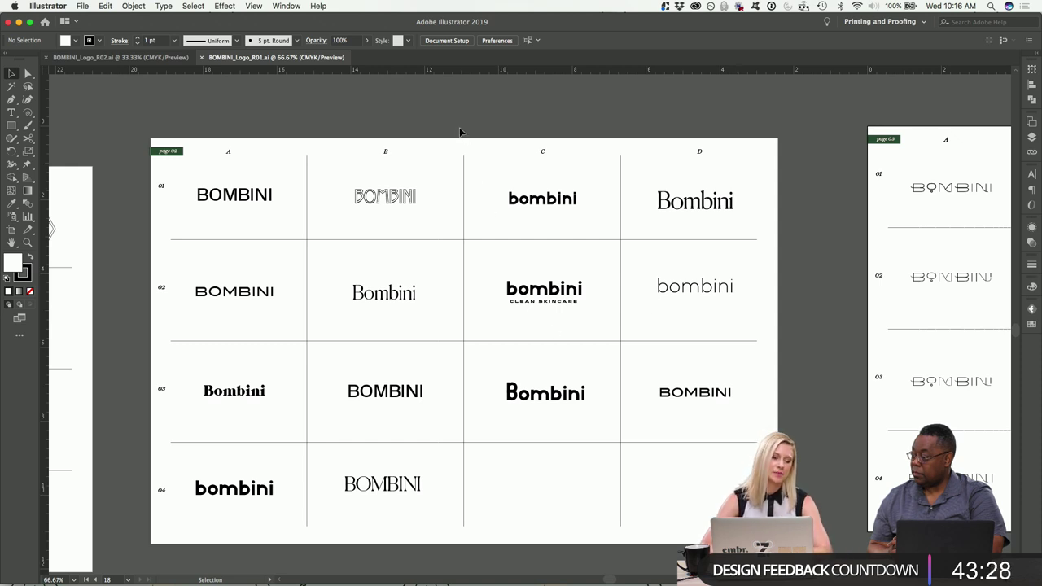
pyautogui.moveTo(432, 582)
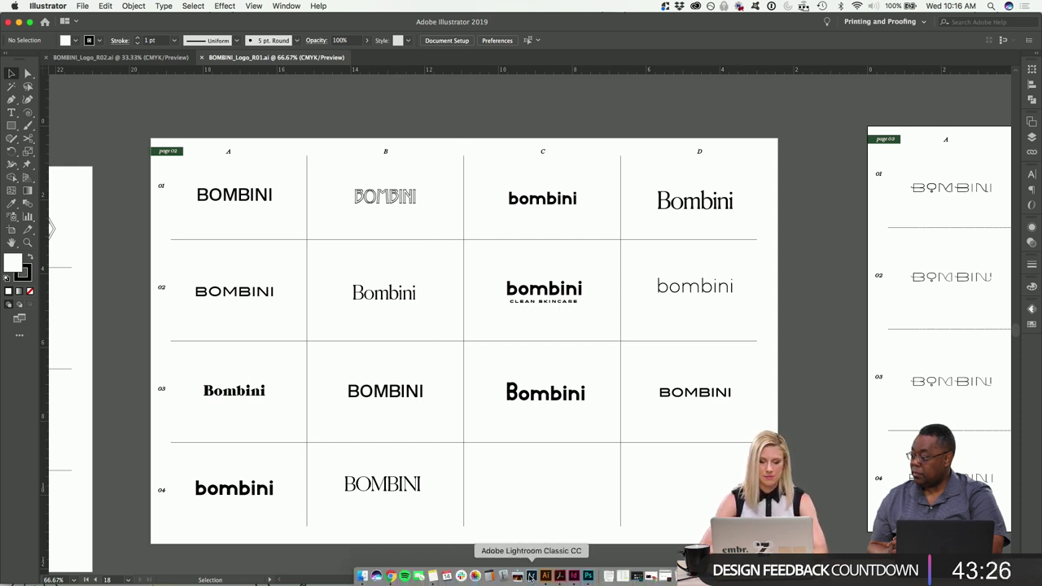
pyautogui.click(560, 578)
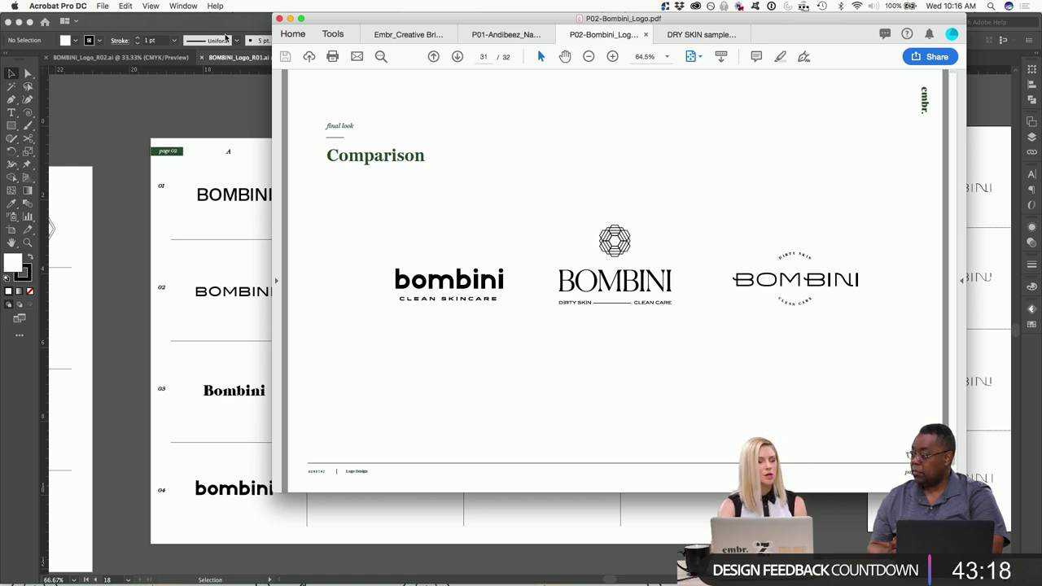
pyautogui.click(169, 91)
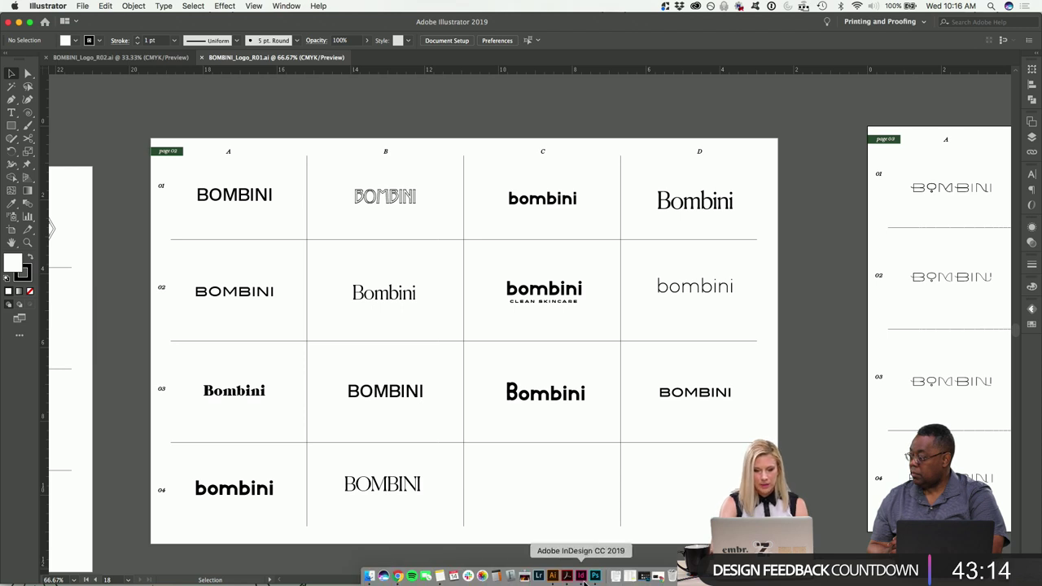
# Open P02-Bombini_Logo.indd in InDesign from Recent and update its modified links.
pyautogui.click(580, 576)
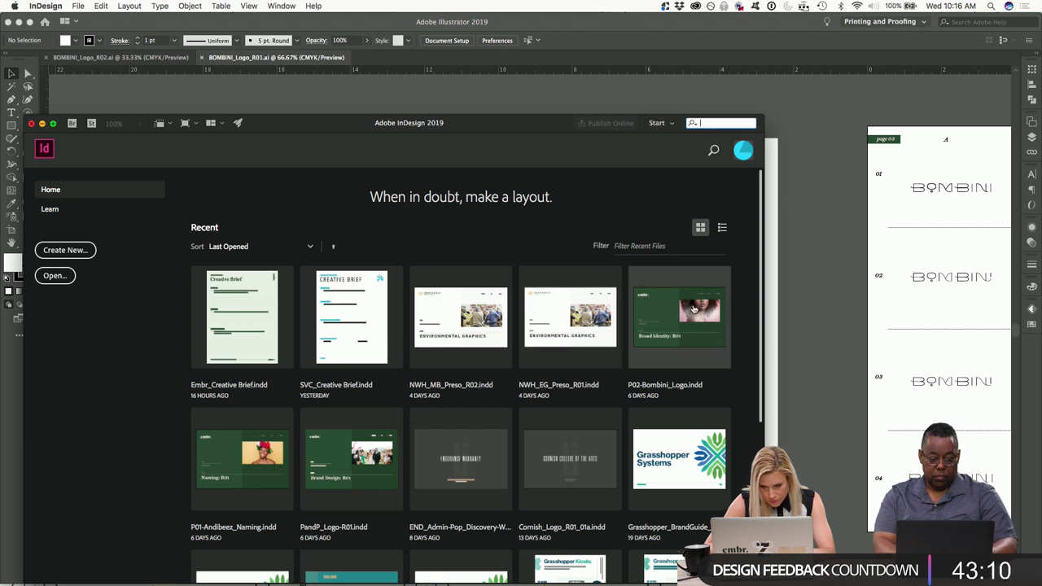
pyautogui.click(705, 299)
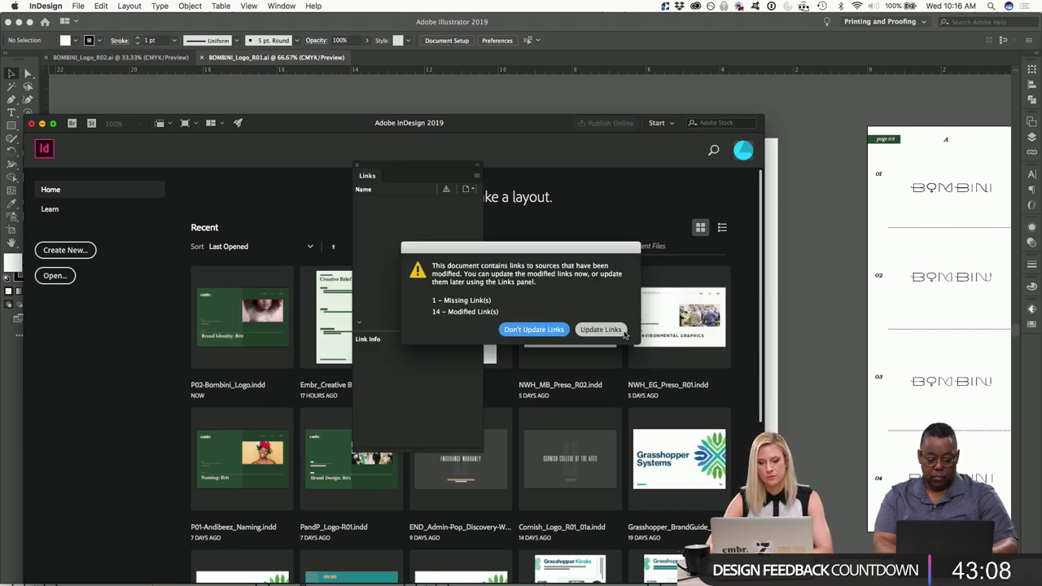
pyautogui.click(611, 330)
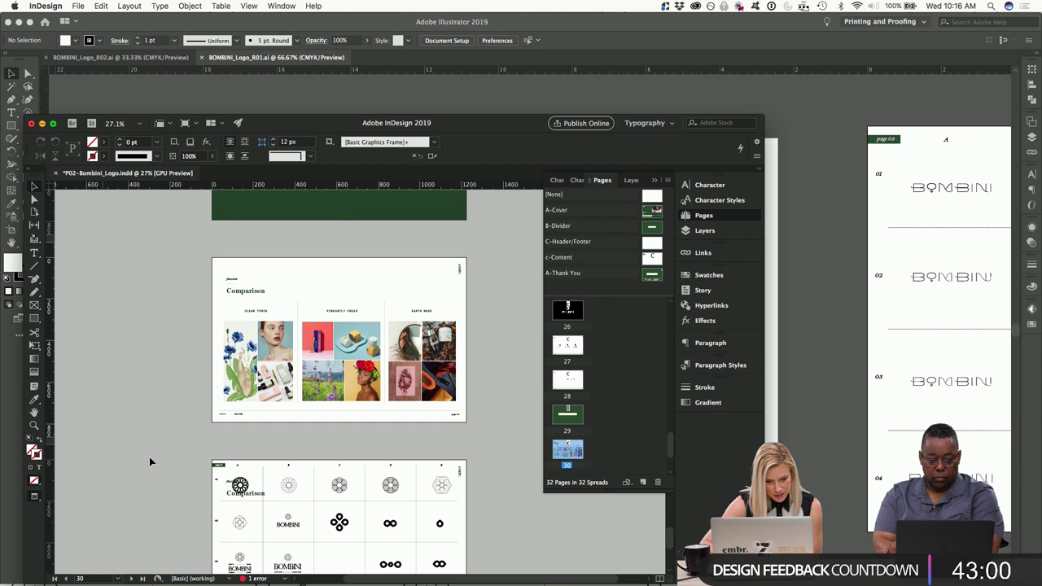
# Scroll through the layout's pages, shift the InDesign window, and return to Illustrator's logo grid.
pyautogui.scroll(-3, 280, 444)
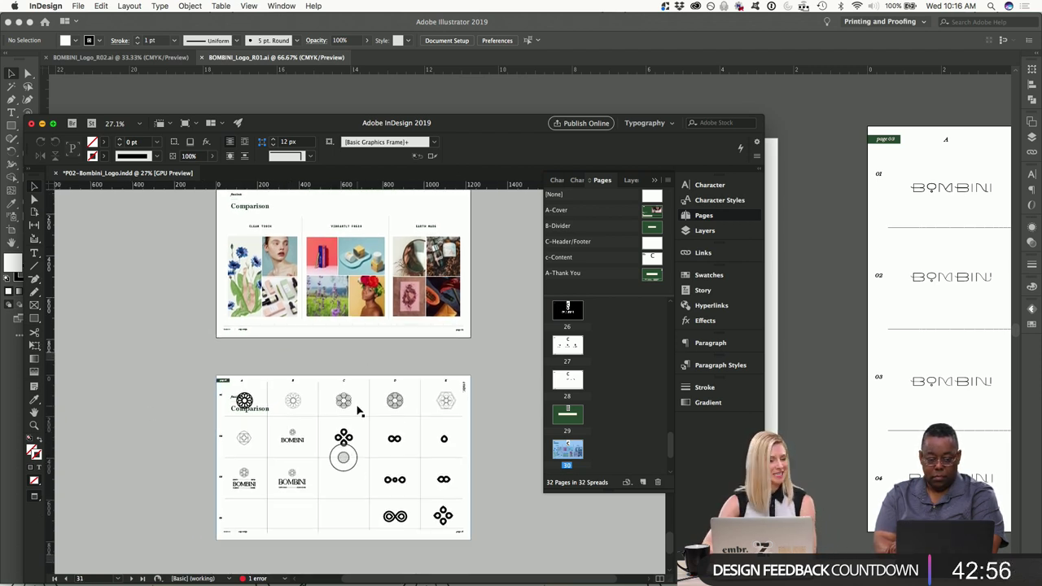
pyautogui.scroll(-1, 358, 411)
pyautogui.moveTo(326, 123); pyautogui.dragTo(549, 22)
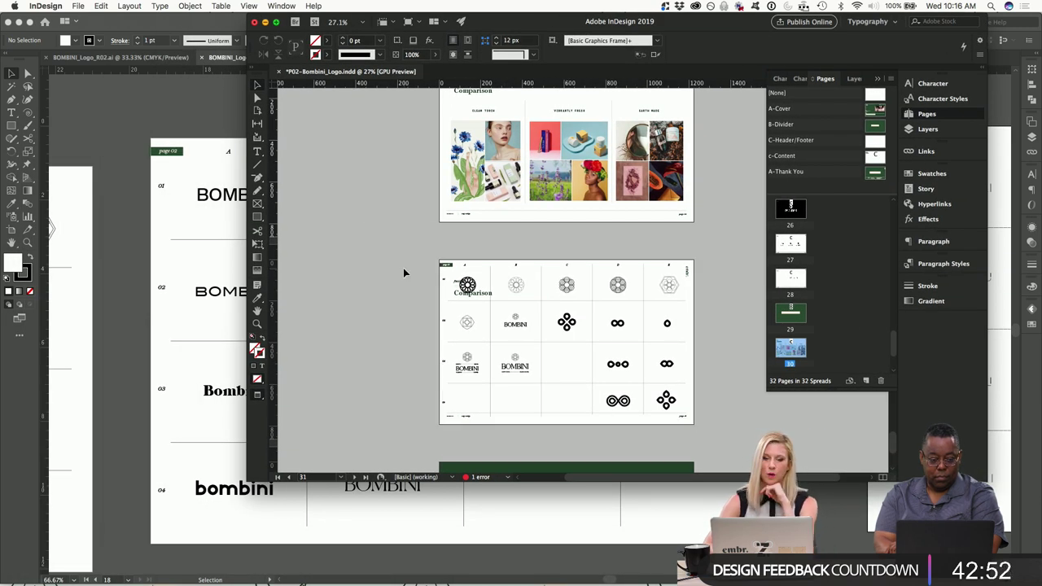
pyautogui.scroll(15, 403, 271)
pyautogui.scroll(20, 404, 273)
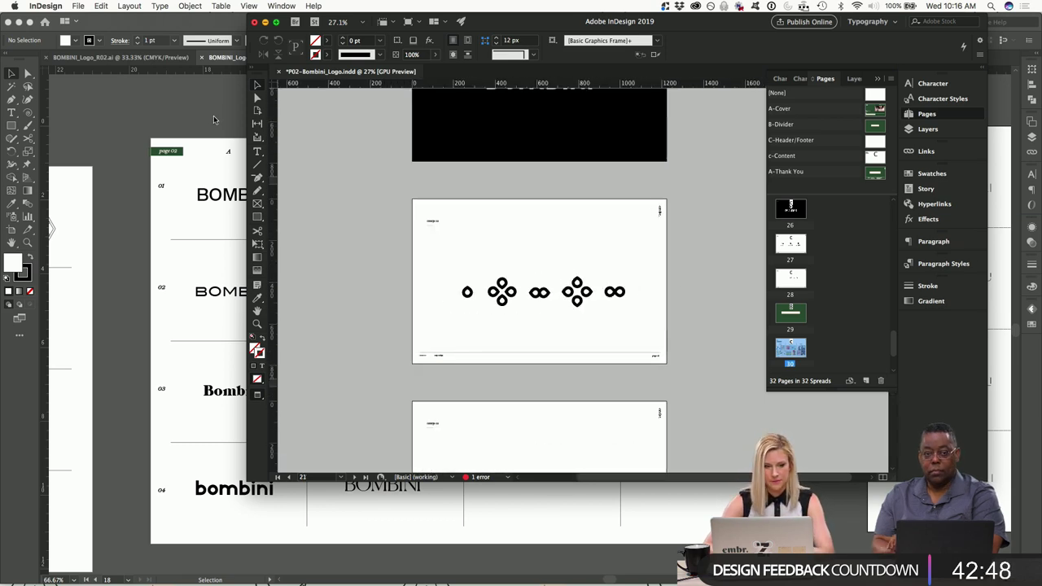
pyautogui.click(214, 116)
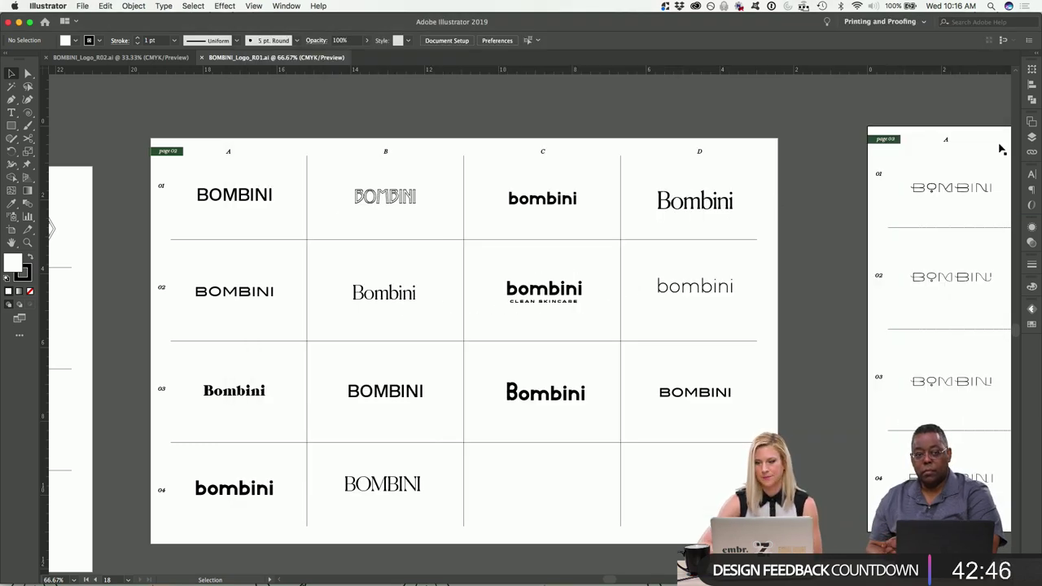
# Show the R01 file's Layers panel from the right-hand dock, listing Layer 2 and Layer 1.
pyautogui.click(1032, 136)
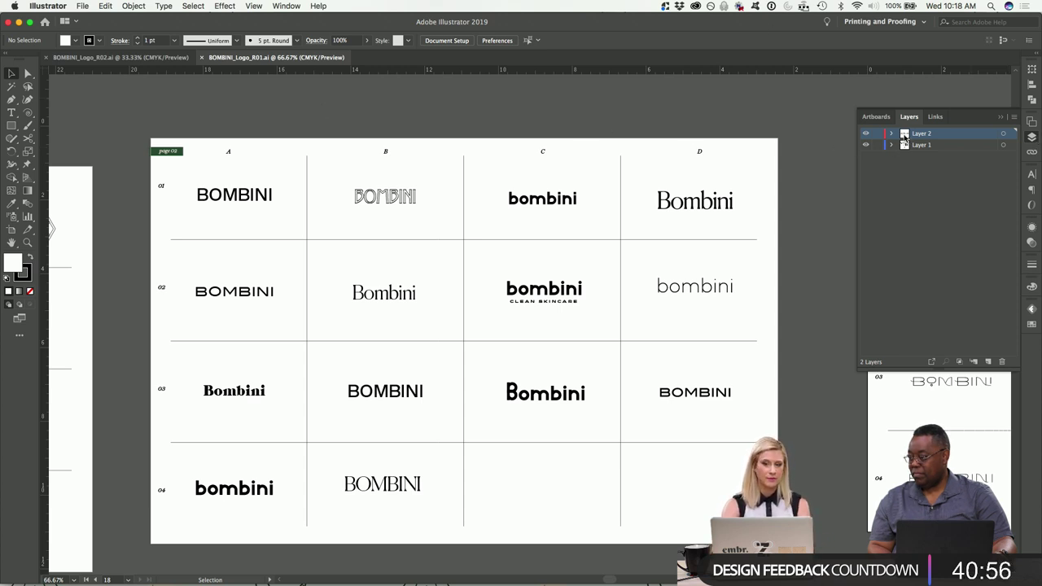
# Lock Layer 2 and nudge the nine wordmarks in columns B–D, rows 01–03 slightly down.
pyautogui.click(877, 134)
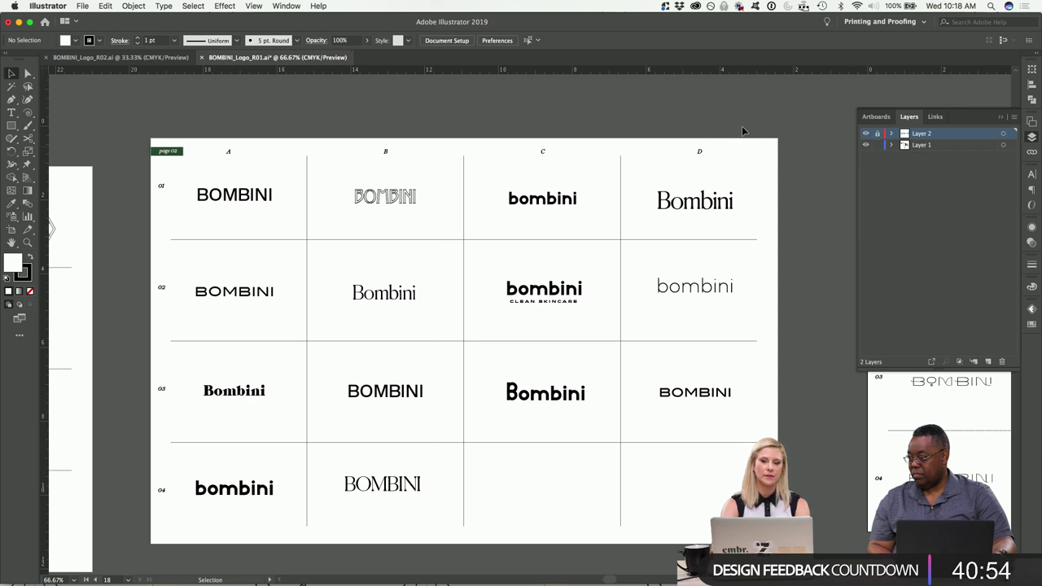
pyautogui.moveTo(744, 128); pyautogui.dragTo(396, 461)
pyautogui.hotkey('shift', 'Down')
pyautogui.hotkey('shift', 'Down')
pyautogui.hotkey('shift', 'Down')
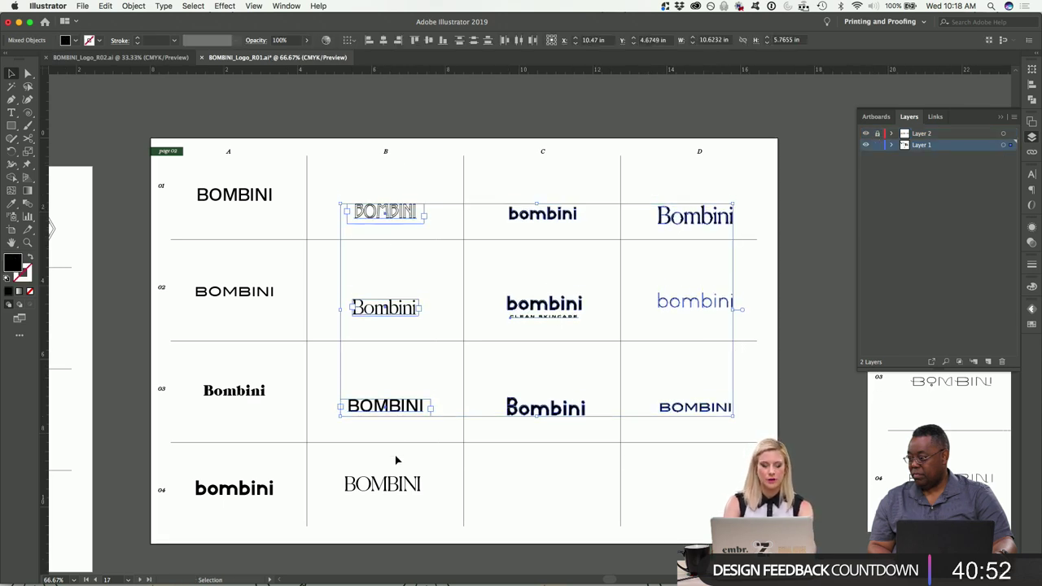
pyautogui.click(481, 103)
# Zoom out to view the surrounding logo artboards and collapse the layers list.
pyautogui.press('super+minus')
pyautogui.press('super+minus')
pyautogui.press('super+minus')
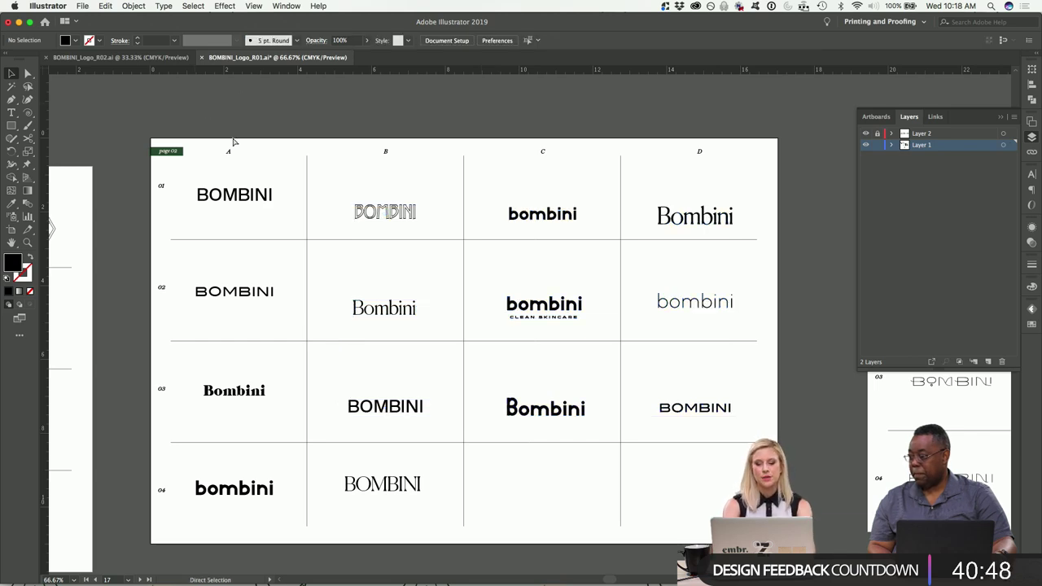
pyautogui.scroll(-5, 505, 324)
pyautogui.hscroll(8, 505, 324)
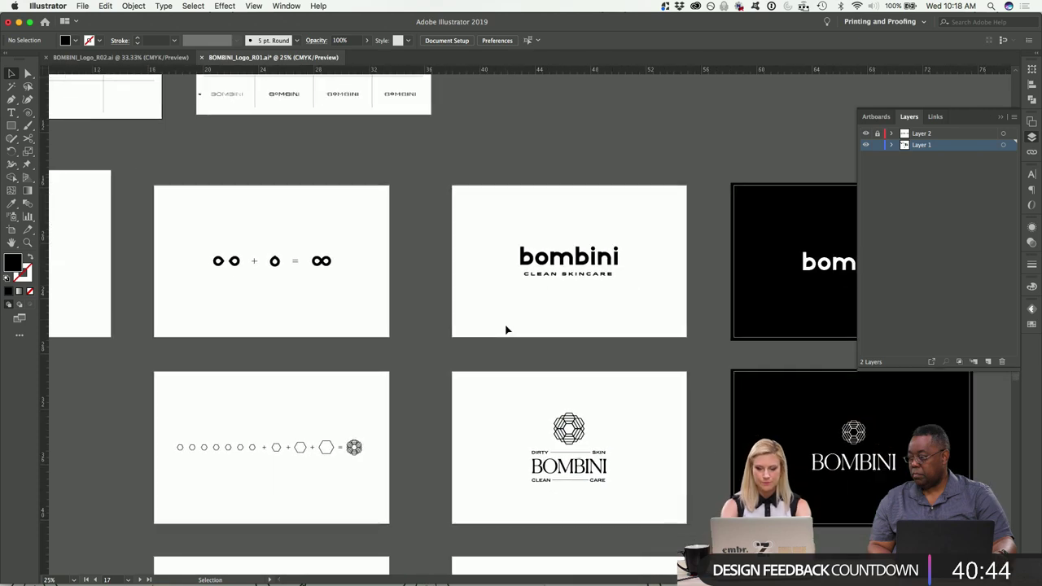
pyautogui.press('super+minus')
pyautogui.hscroll(5, 504, 328)
pyautogui.hscroll(1, 842, 229)
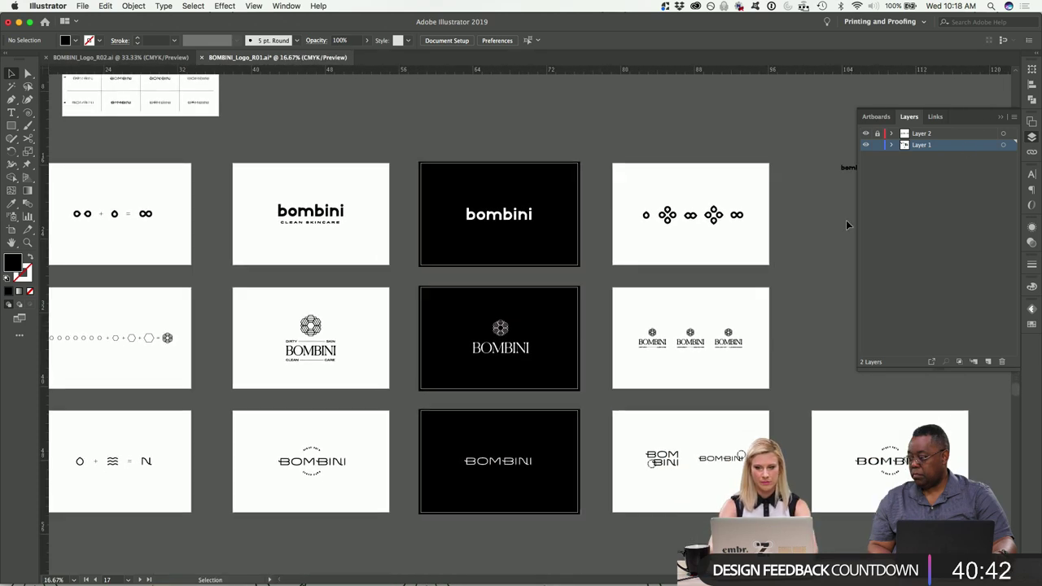
pyautogui.click(889, 172)
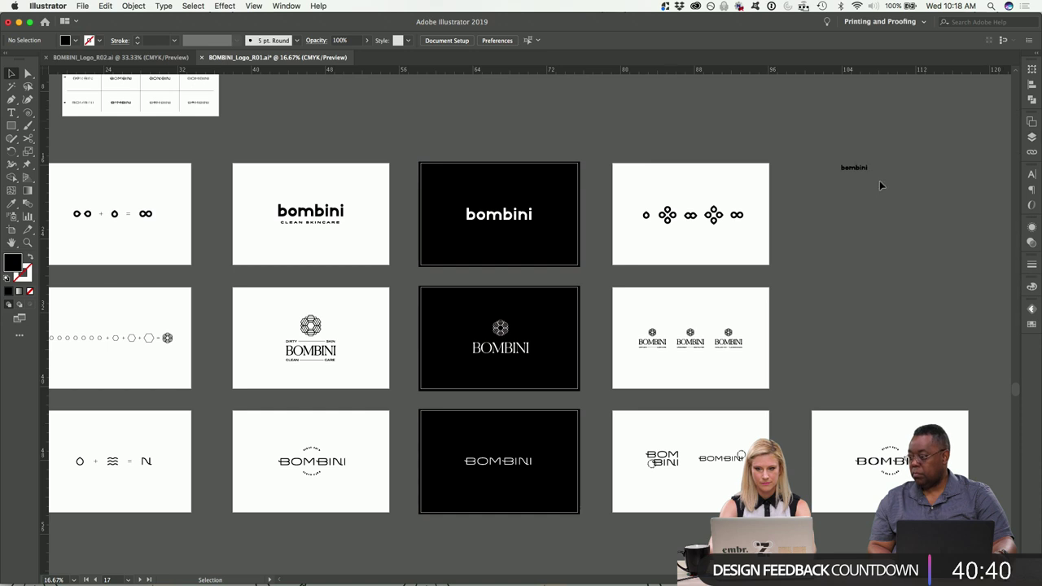
pyautogui.hscroll(-3, 877, 183)
pyautogui.scroll(-1, 876, 183)
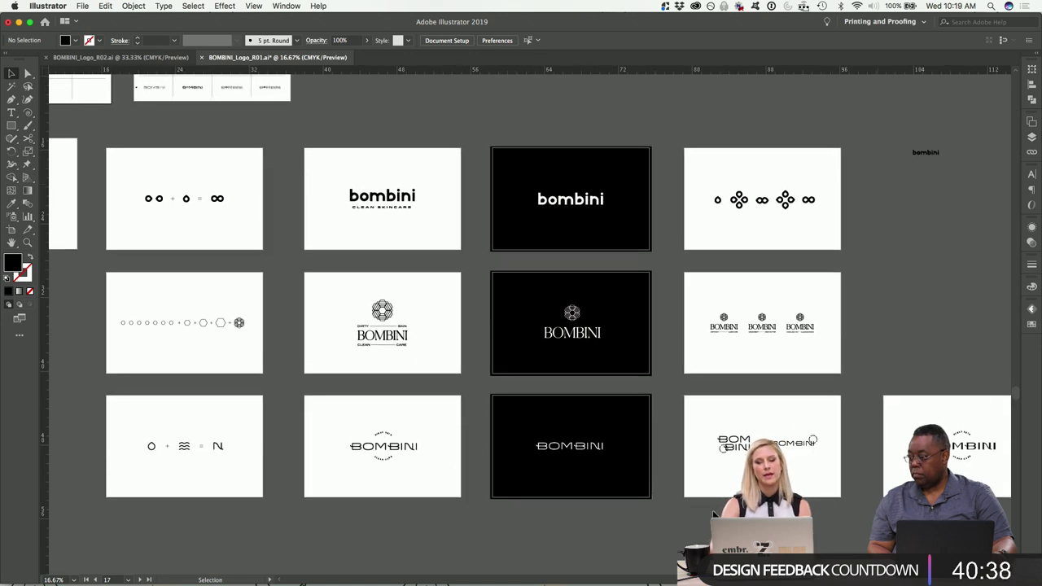
# In InDesign, view the C-Header/Footer master at 50% and enlarge the window to fill the screen.
pyautogui.click(581, 577)
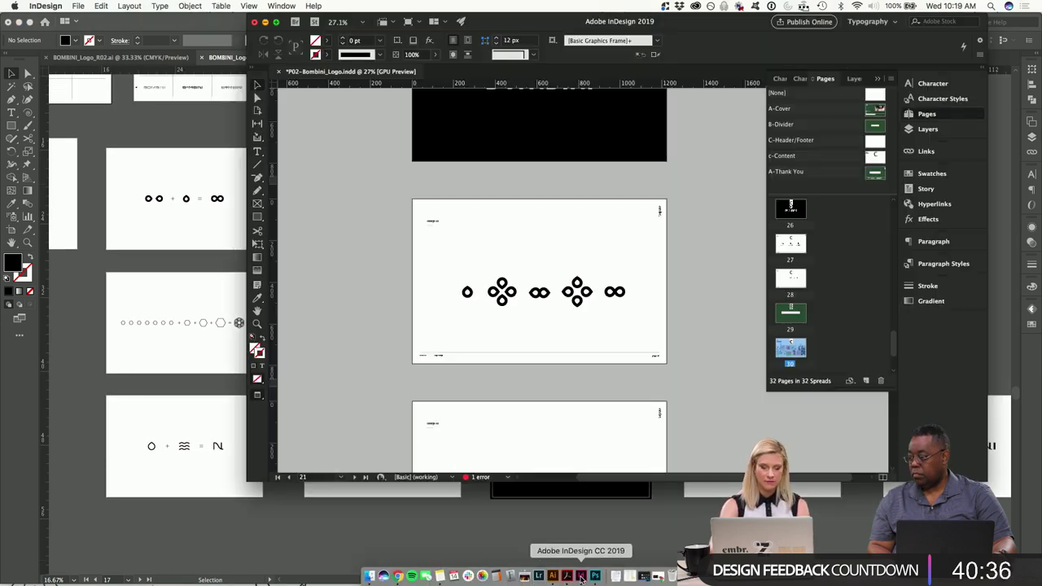
pyautogui.scroll(10, 535, 356)
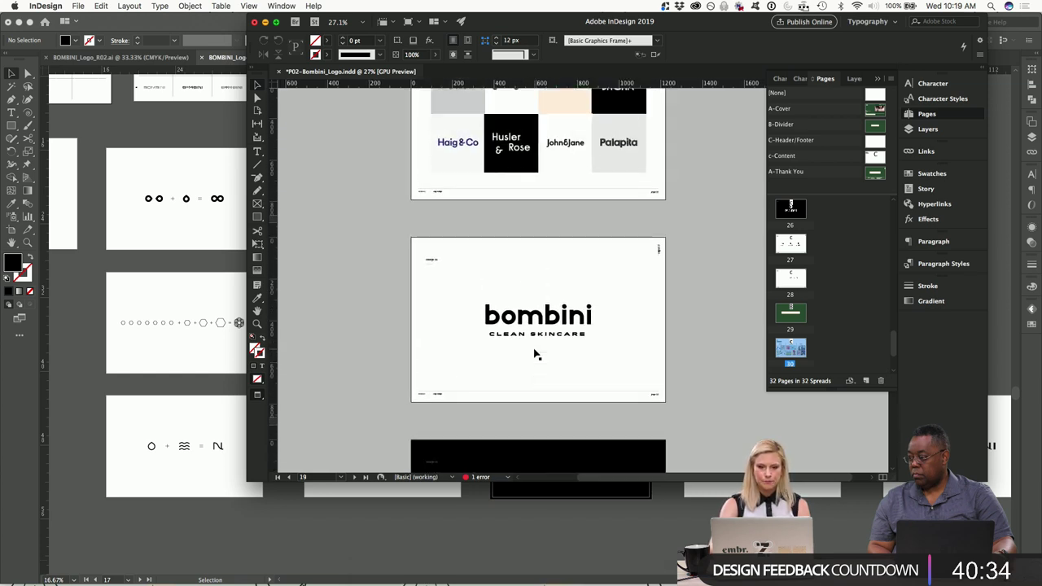
pyautogui.click(580, 314)
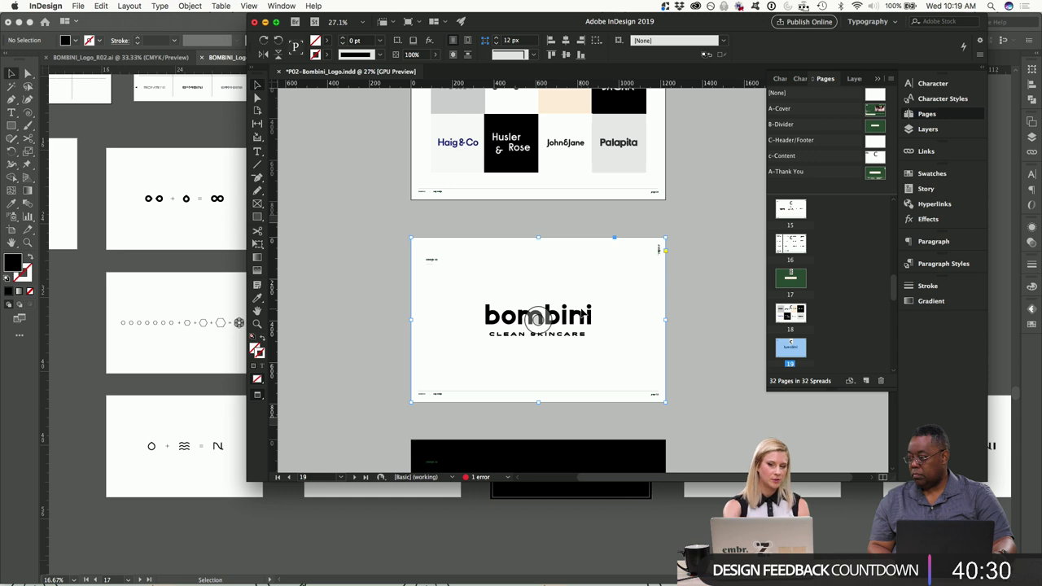
pyautogui.doubleClick(874, 143)
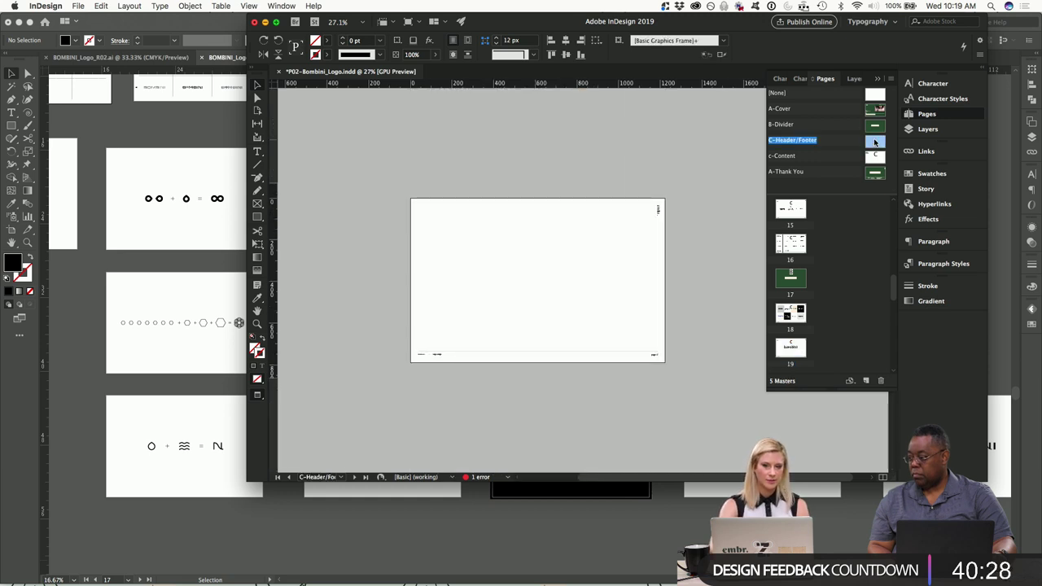
pyautogui.press('super+5')
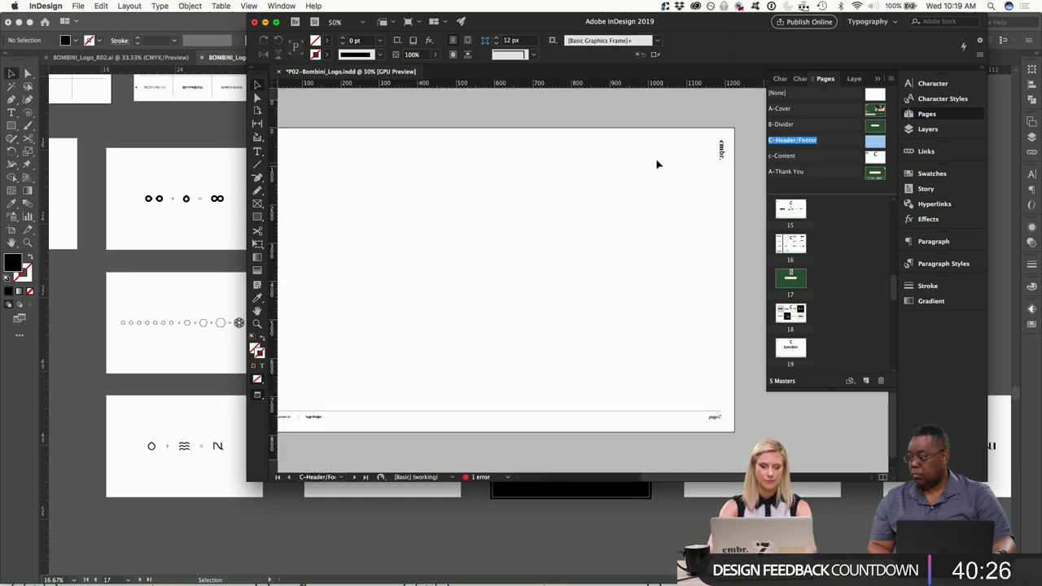
pyautogui.moveTo(861, 369); pyautogui.dragTo(696, 369)
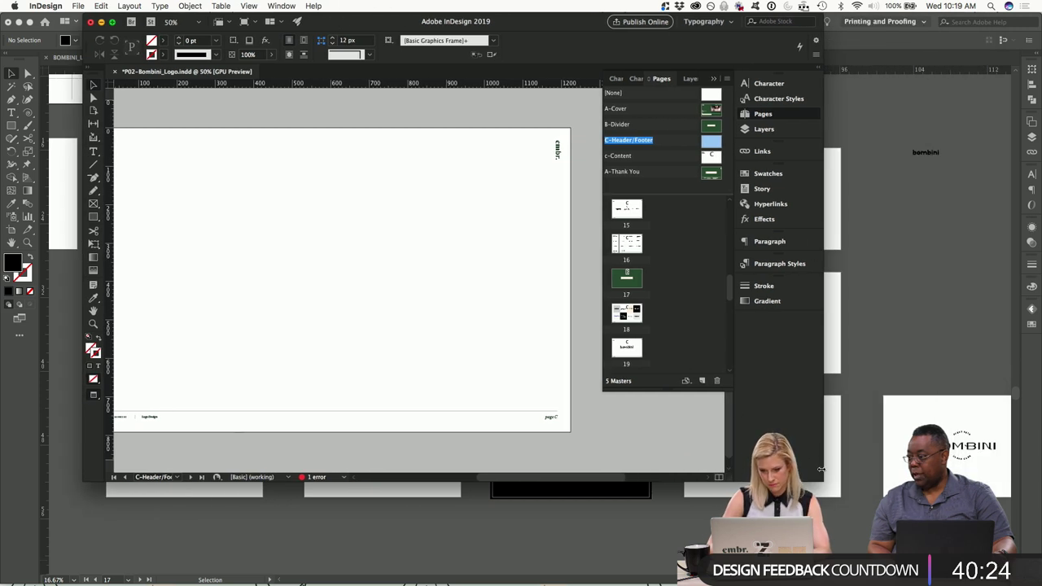
pyautogui.moveTo(820, 480); pyautogui.dragTo(1041, 583)
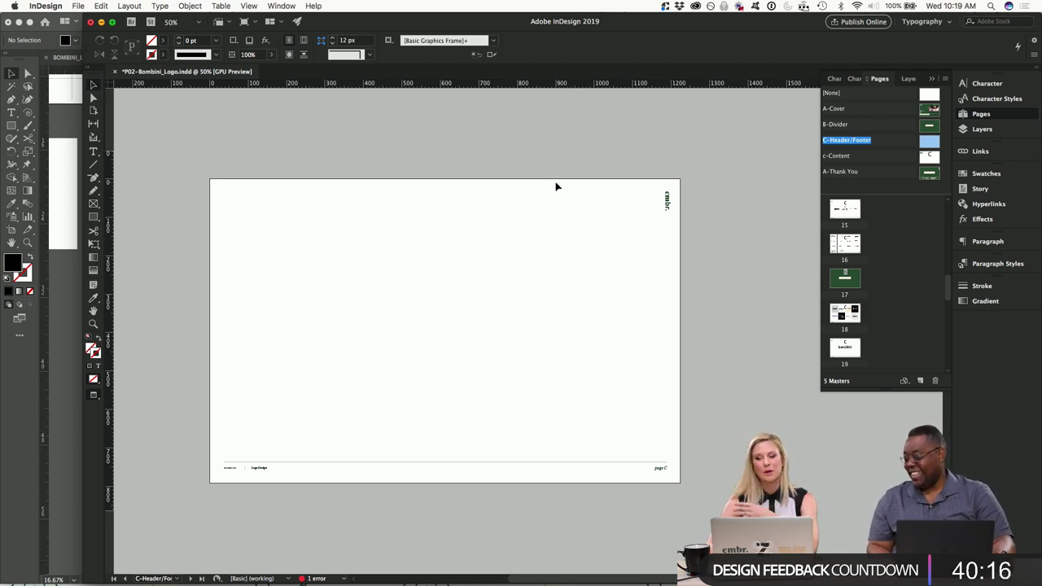
# Review the A-Cover, B-Divider, C-Header/Footer and C-Content masters, then list the 108 document links.
pyautogui.doubleClick(923, 113)
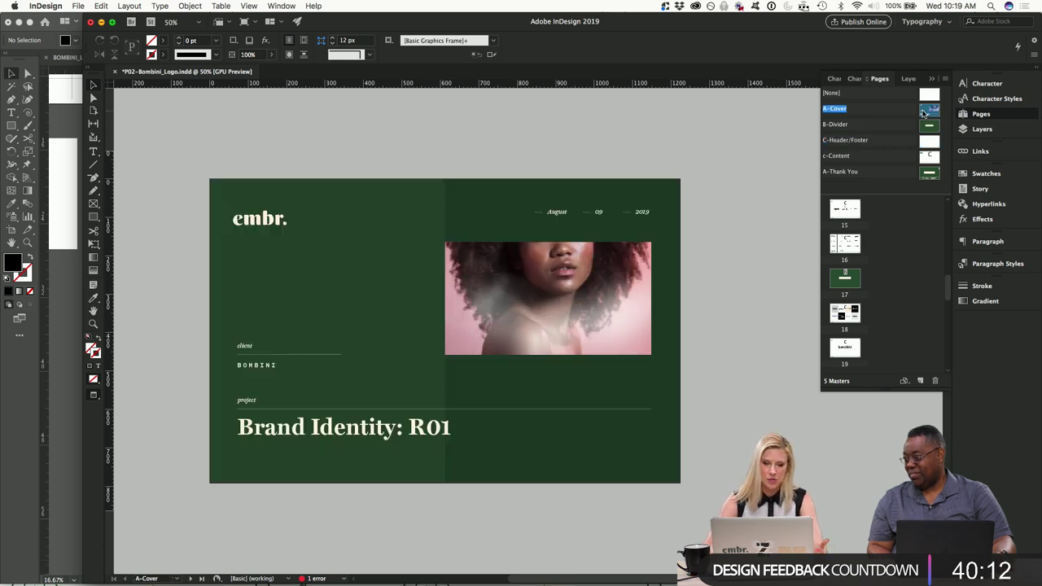
pyautogui.doubleClick(929, 127)
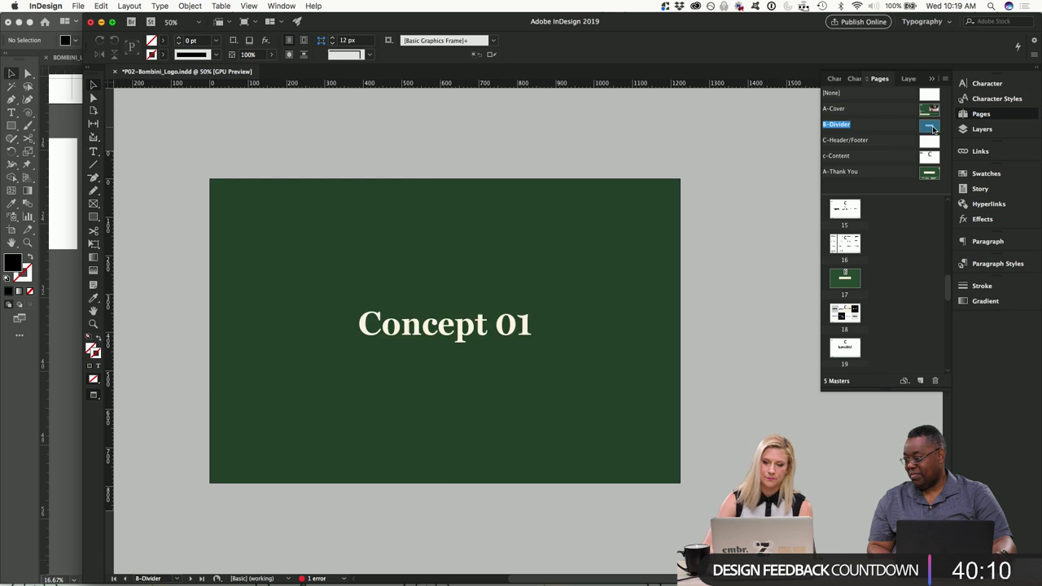
pyautogui.doubleClick(935, 141)
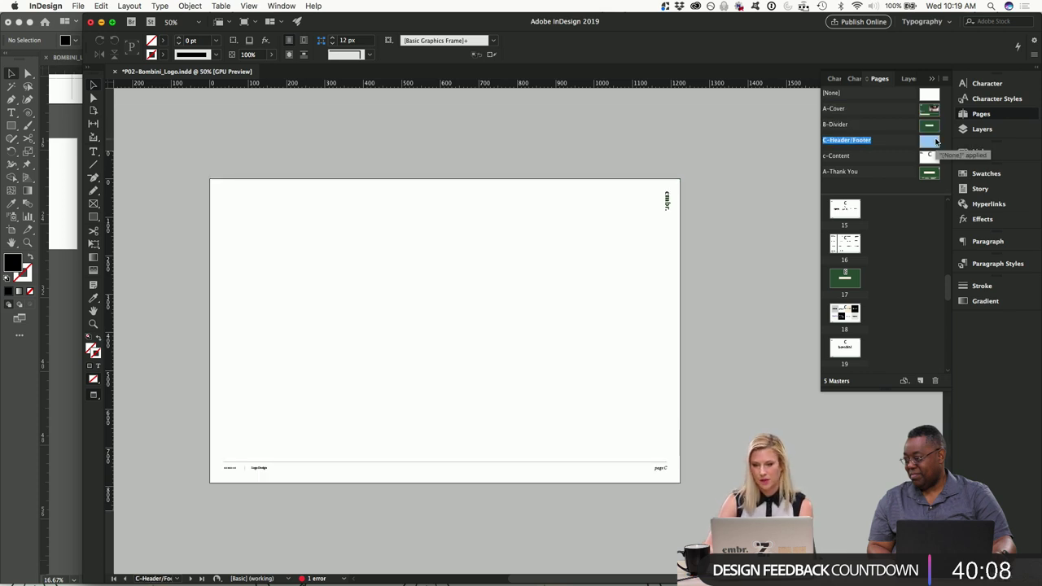
pyautogui.doubleClick(927, 156)
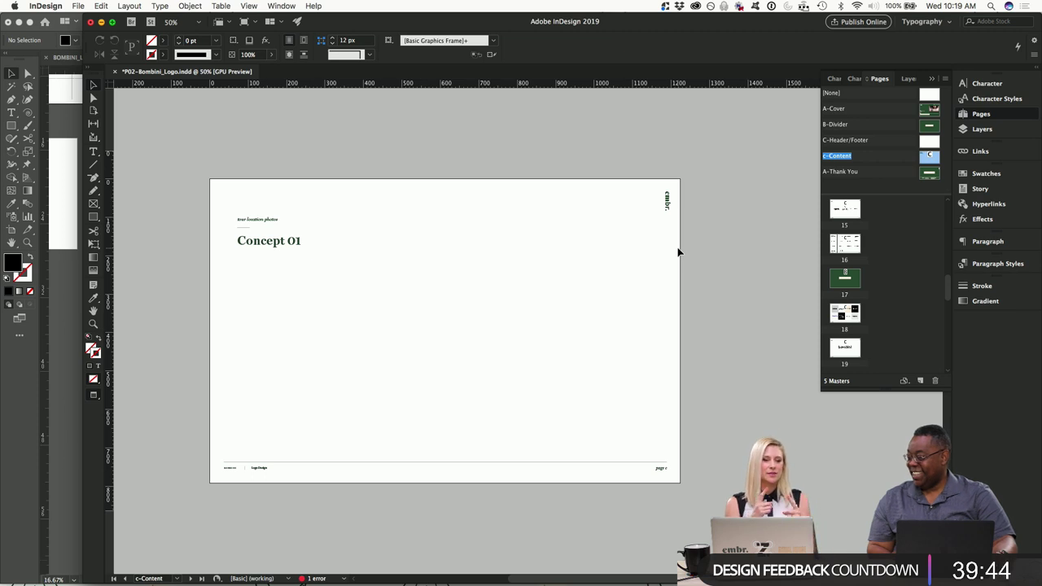
pyautogui.click(981, 151)
pyautogui.scroll(-10, 834, 224)
pyautogui.scroll(10, 834, 220)
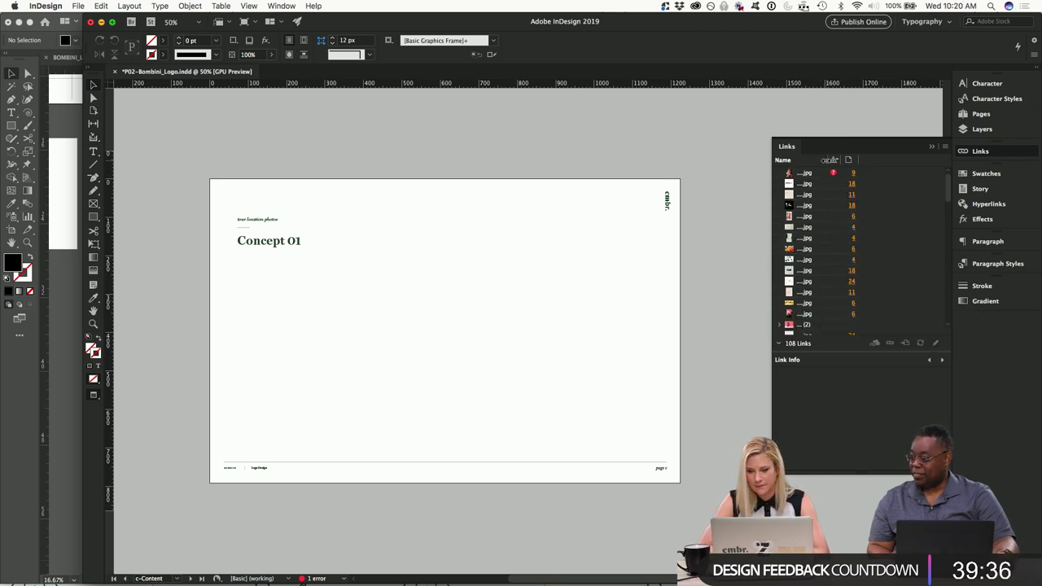
pyautogui.moveTo(828, 159); pyautogui.dragTo(924, 159)
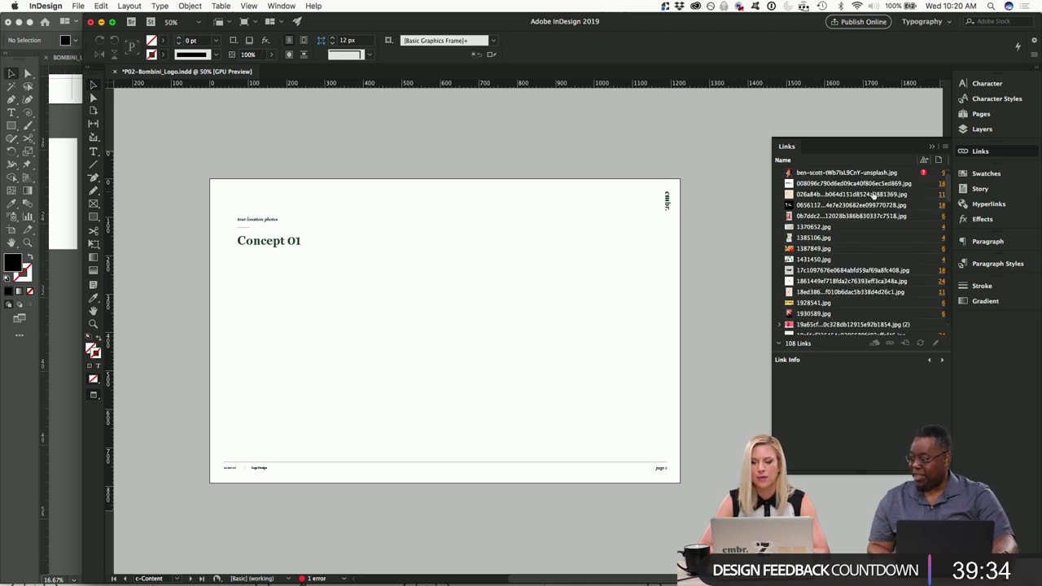
pyautogui.scroll(-5, 871, 195)
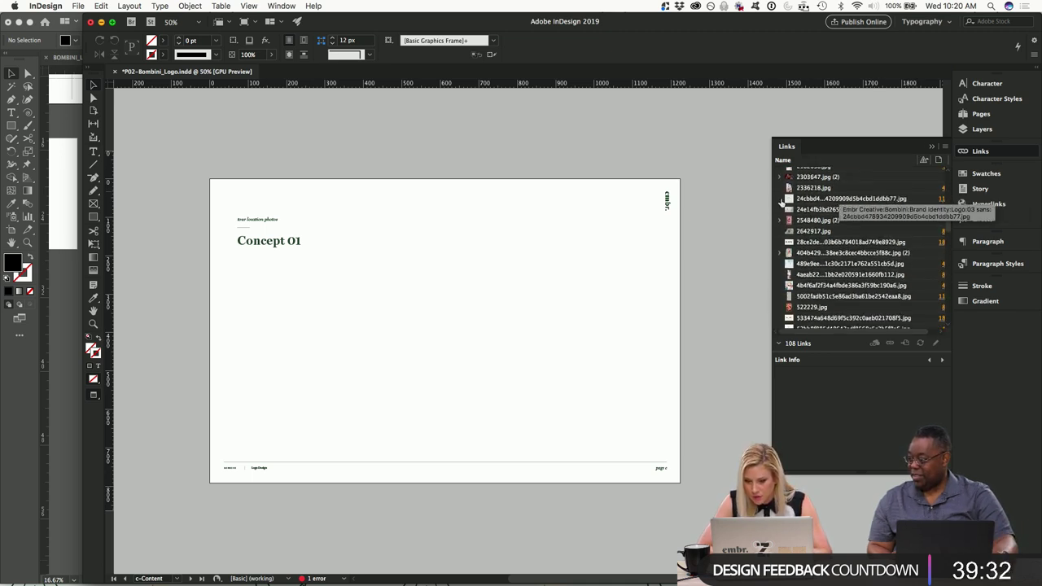
pyautogui.click(984, 115)
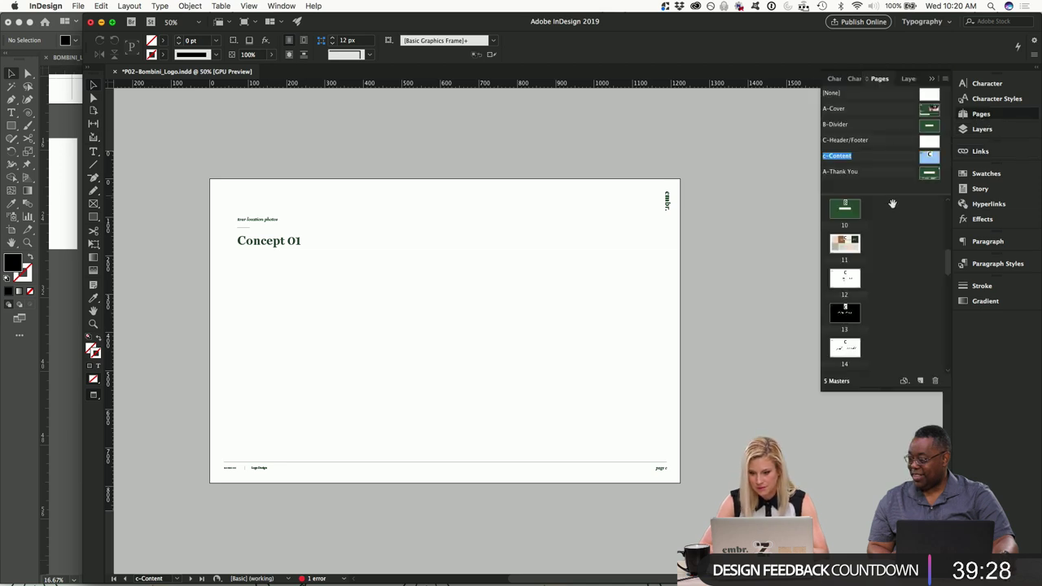
pyautogui.doubleClick(846, 278)
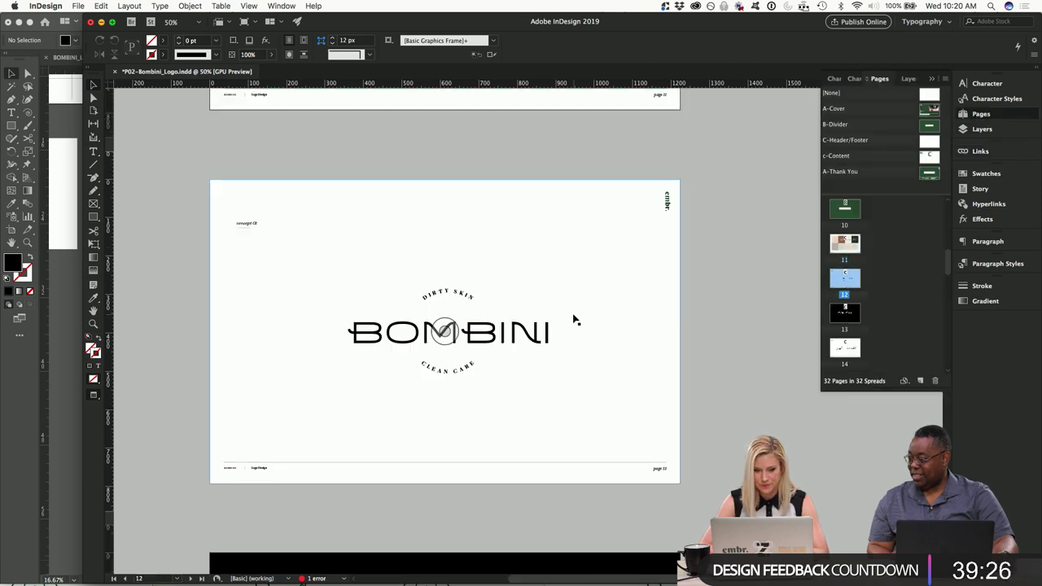
pyautogui.click(978, 152)
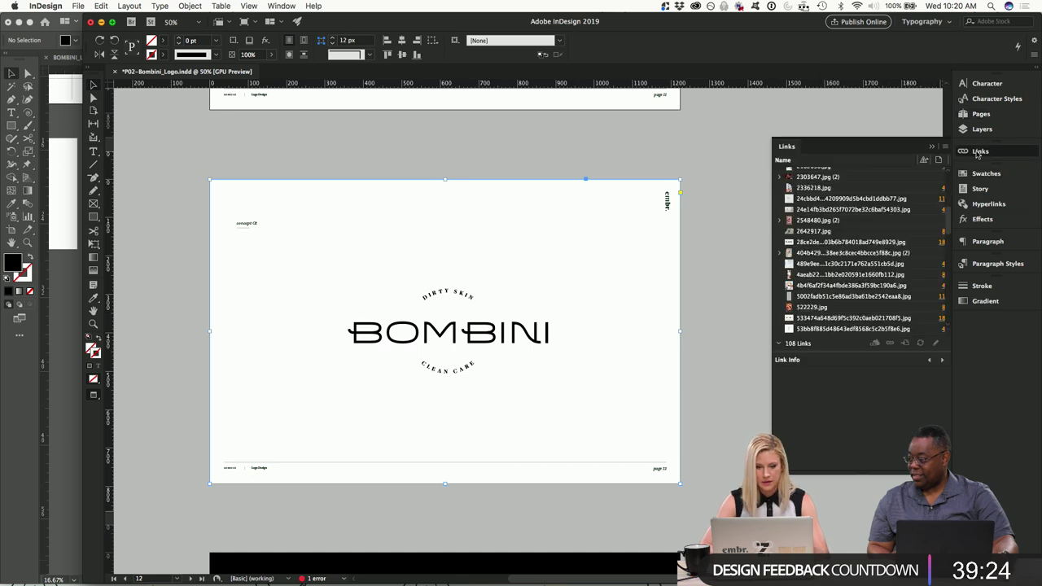
pyautogui.scroll(-15, 875, 243)
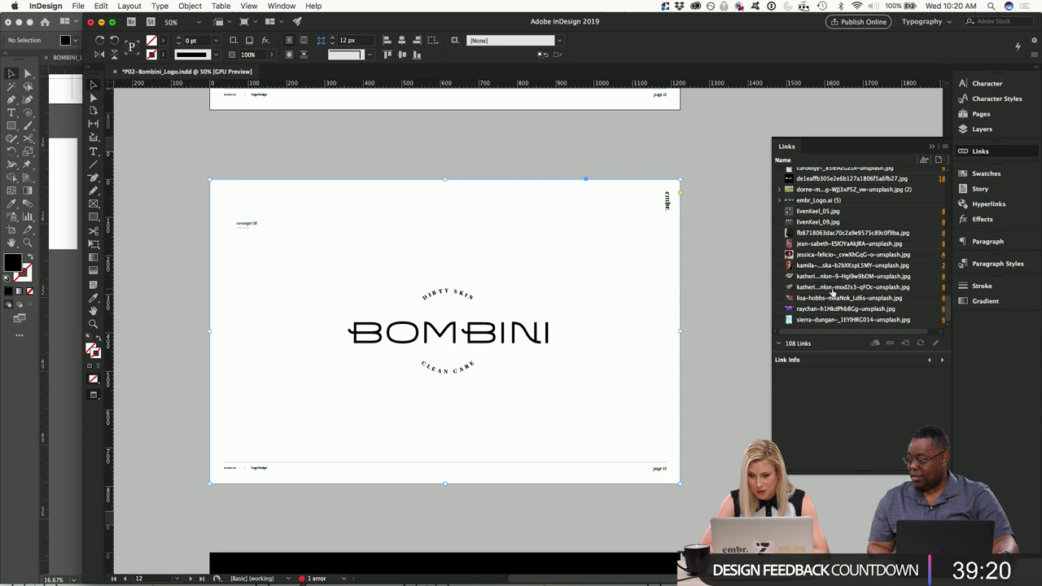
pyautogui.scroll(4, 832, 289)
pyautogui.scroll(5, 832, 291)
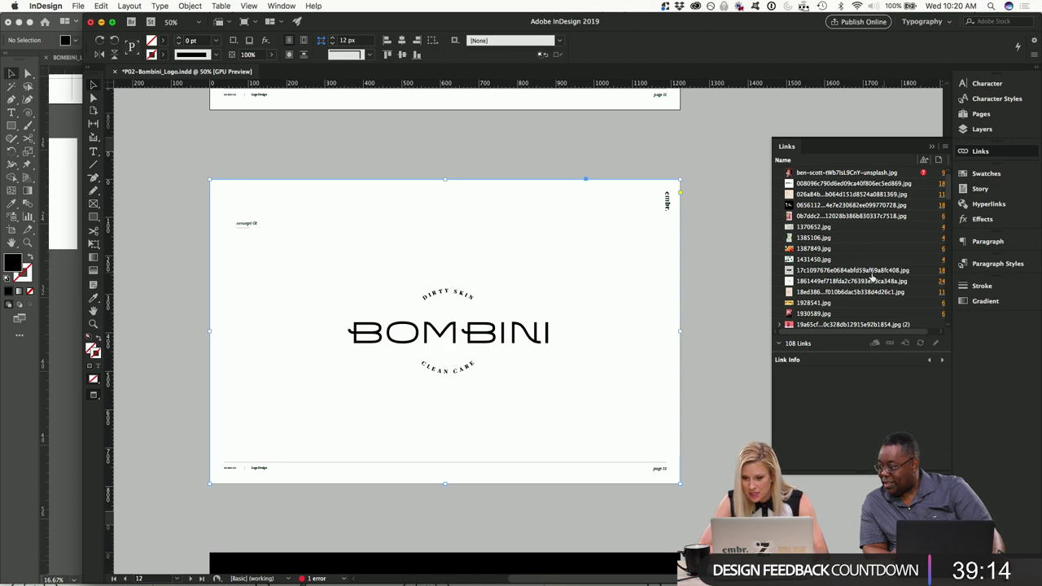
pyautogui.scroll(-10, 870, 274)
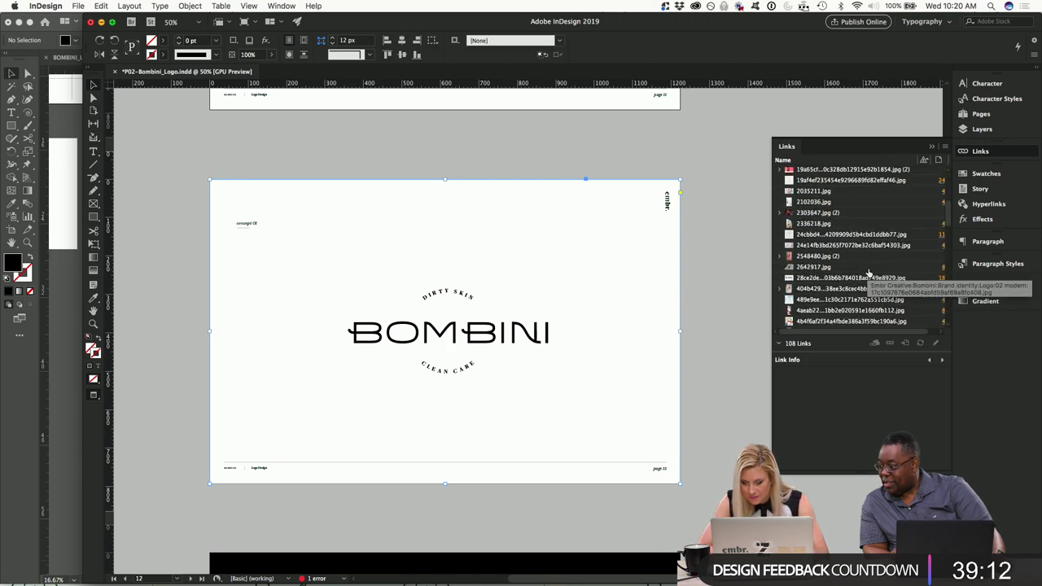
pyautogui.scroll(-10, 868, 273)
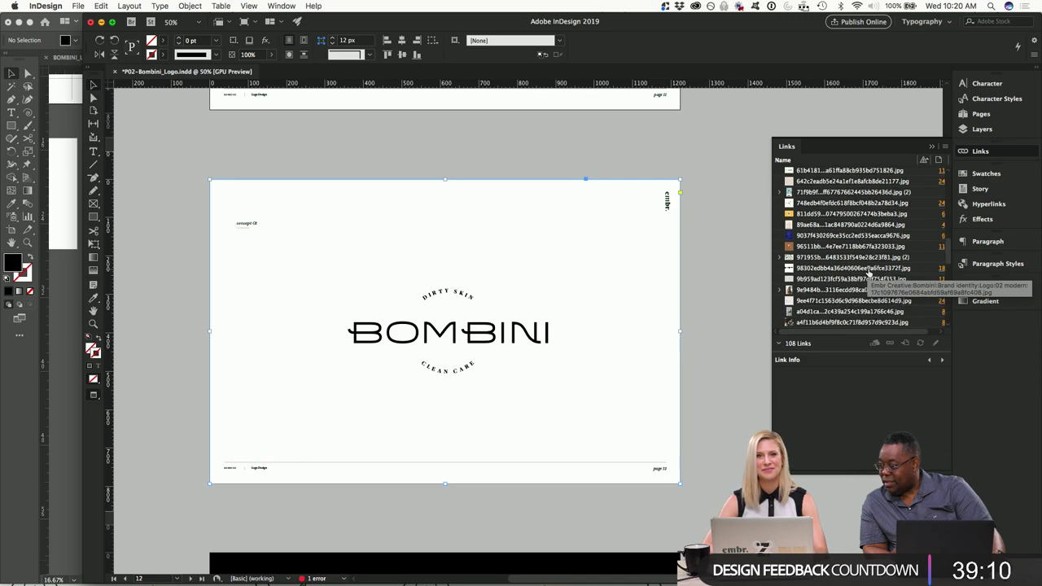
pyautogui.scroll(-5, 869, 274)
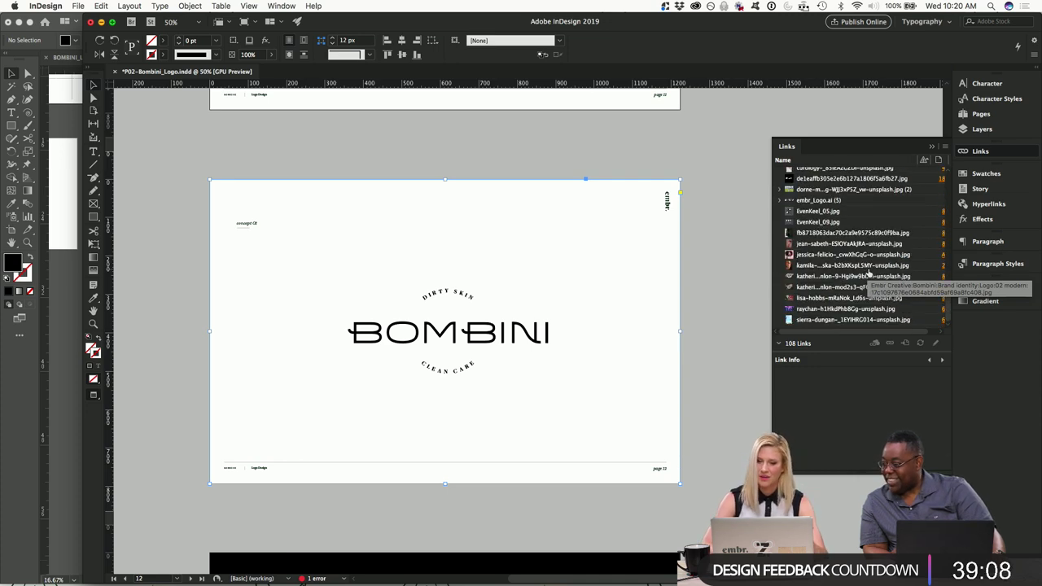
pyautogui.scroll(8, 870, 275)
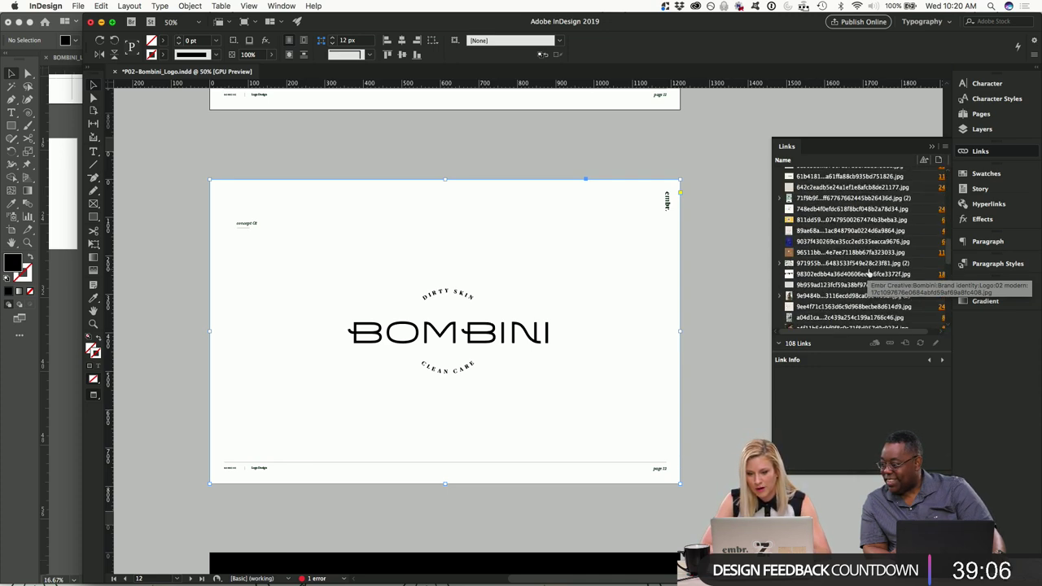
pyautogui.scroll(5, 867, 274)
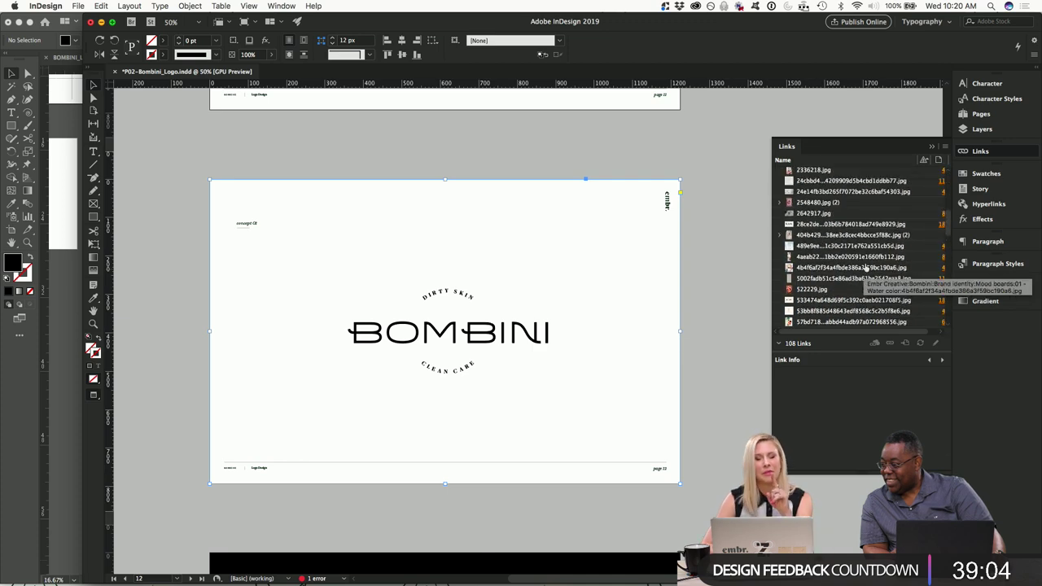
pyautogui.scroll(4, 831, 233)
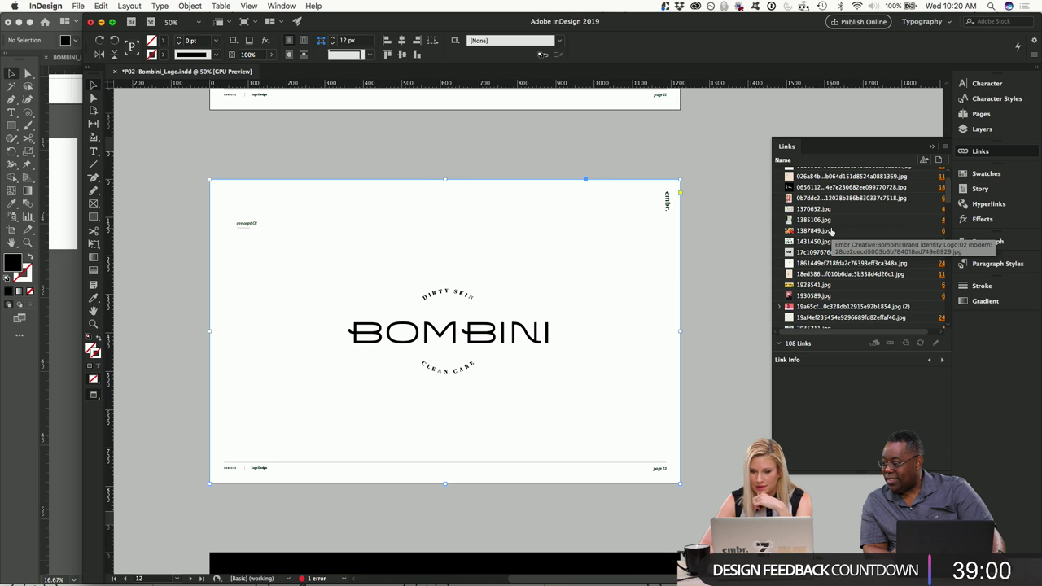
pyautogui.scroll(2, 831, 232)
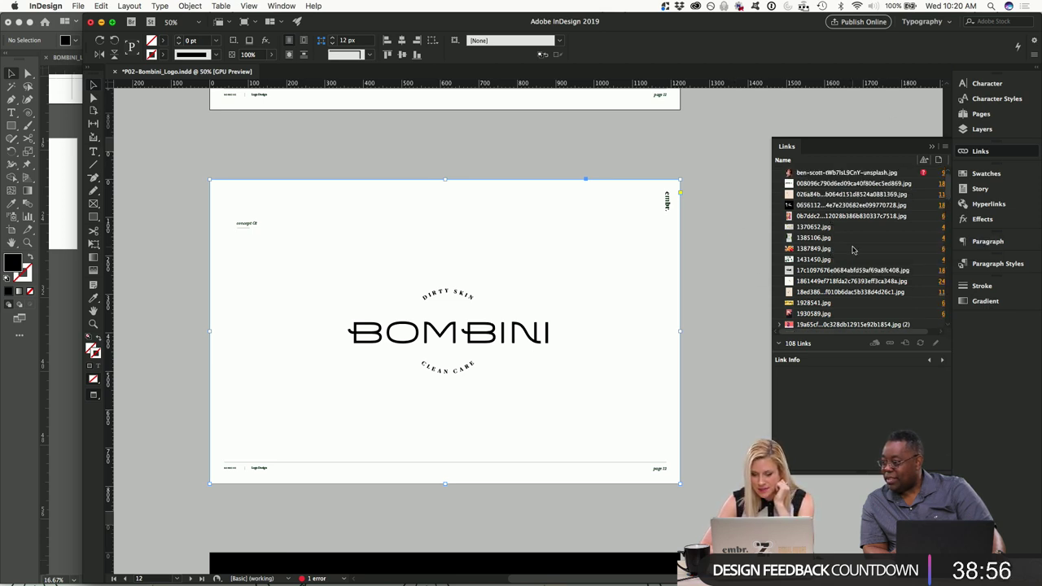
pyautogui.scroll(-5, 850, 248)
pyautogui.scroll(-6, 853, 250)
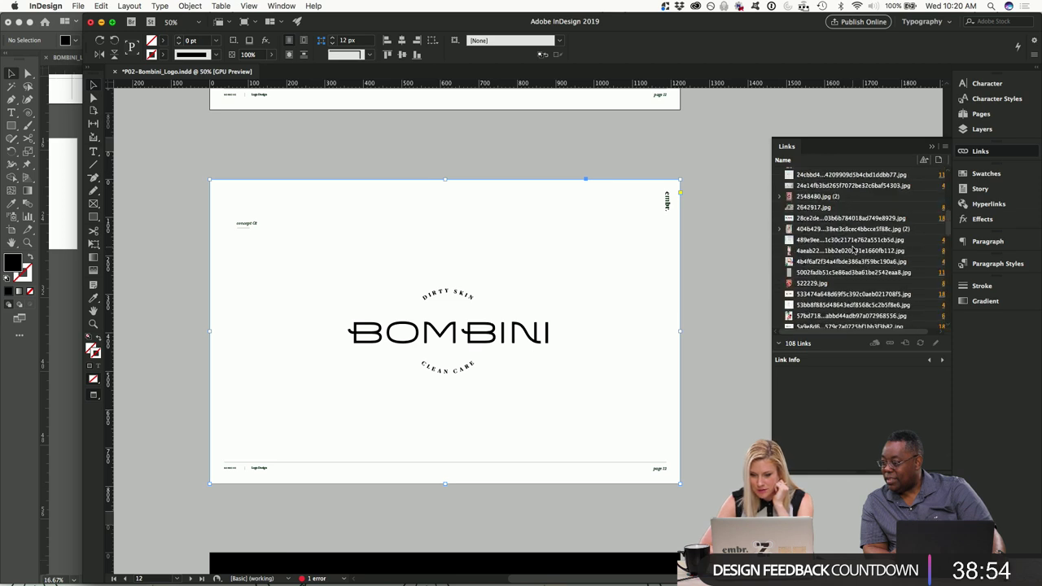
pyautogui.click(721, 291)
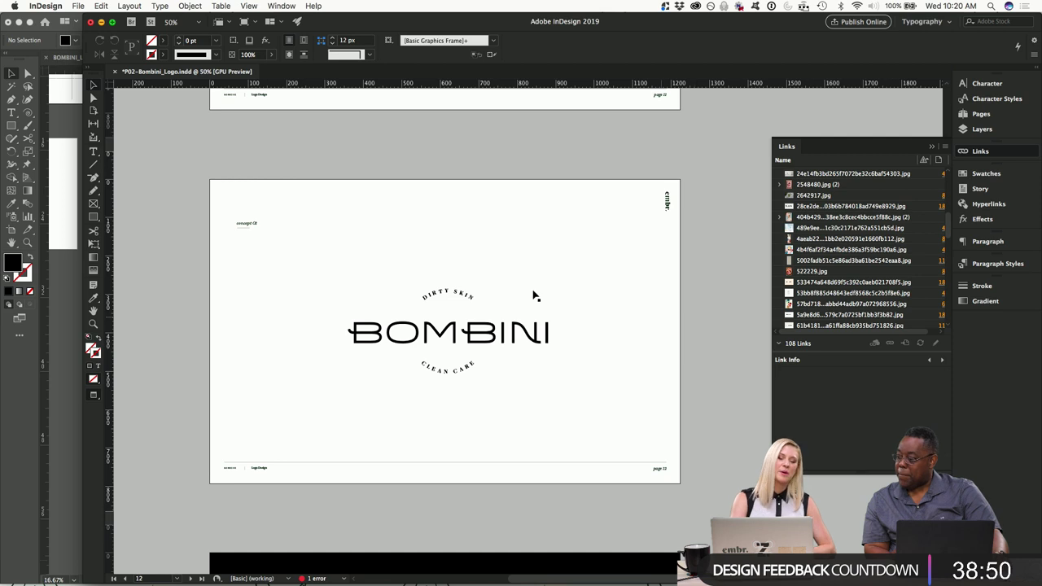
# Bring BOMBINI_Logo_R01.ai's wordmark and icon artboards in Illustrator in front of InDesign.
pyautogui.click(63, 271)
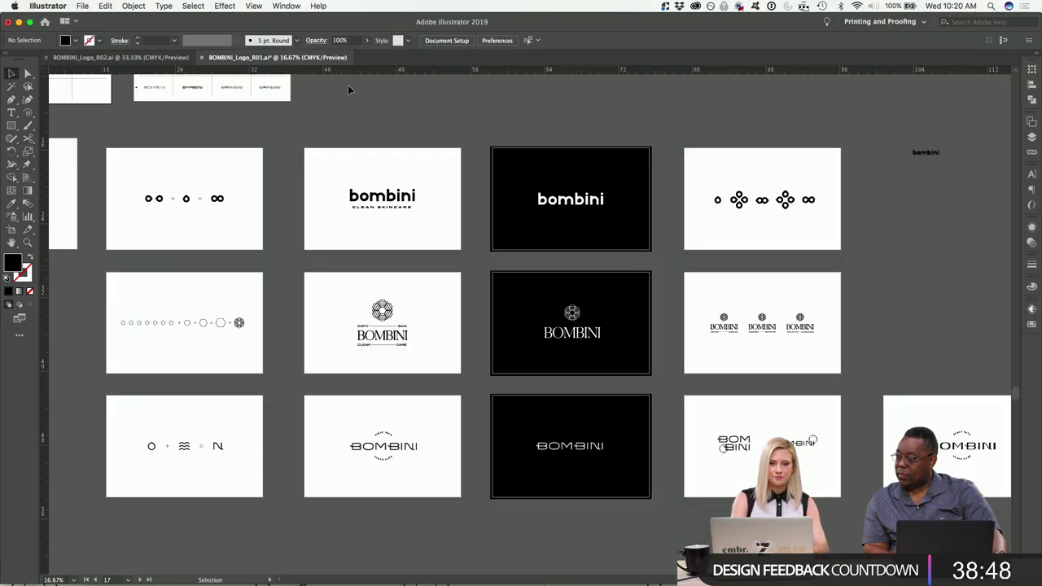
pyautogui.moveTo(580, 584)
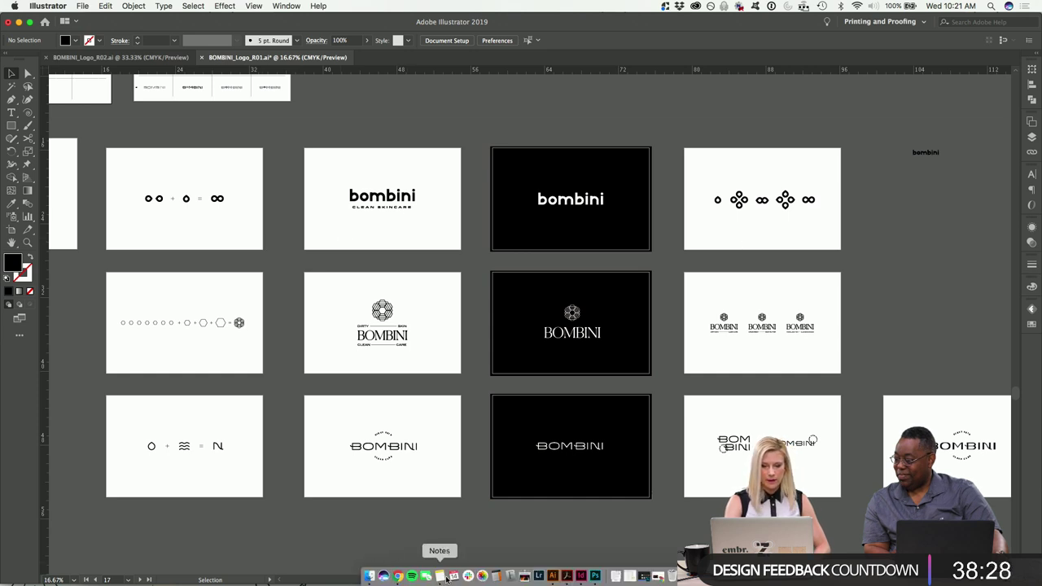
# Place BOMBINI_Logo_R01.ai into the selected logo frame with Show Import Options turned on.
pyautogui.click(581, 576)
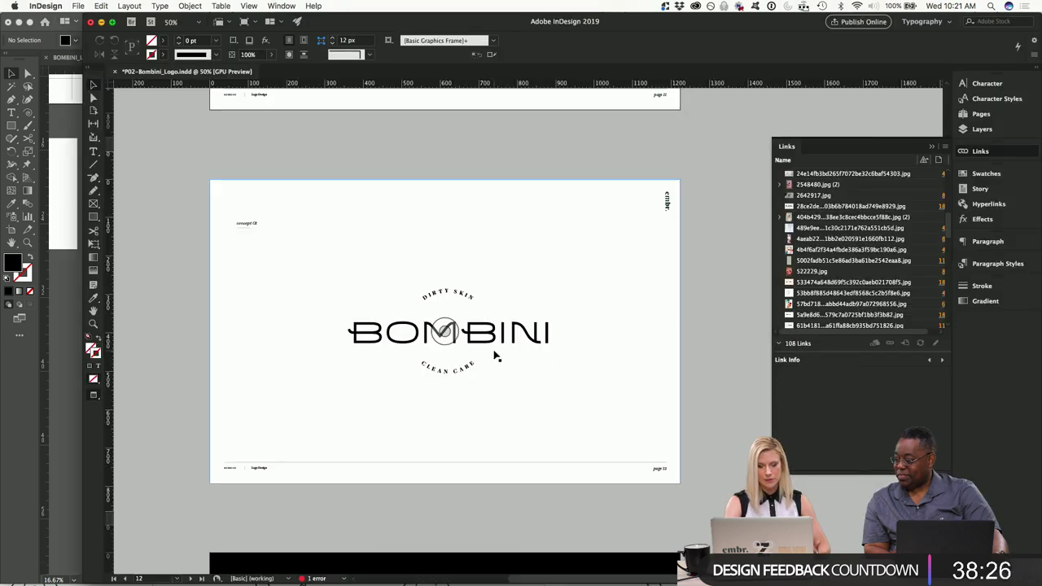
pyautogui.click(326, 269)
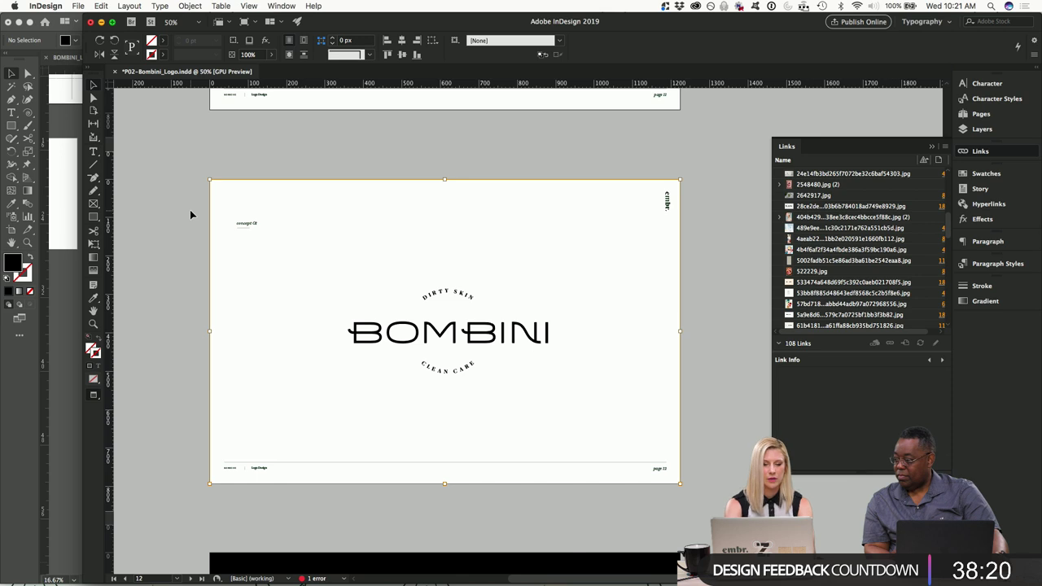
pyautogui.press('super+d')
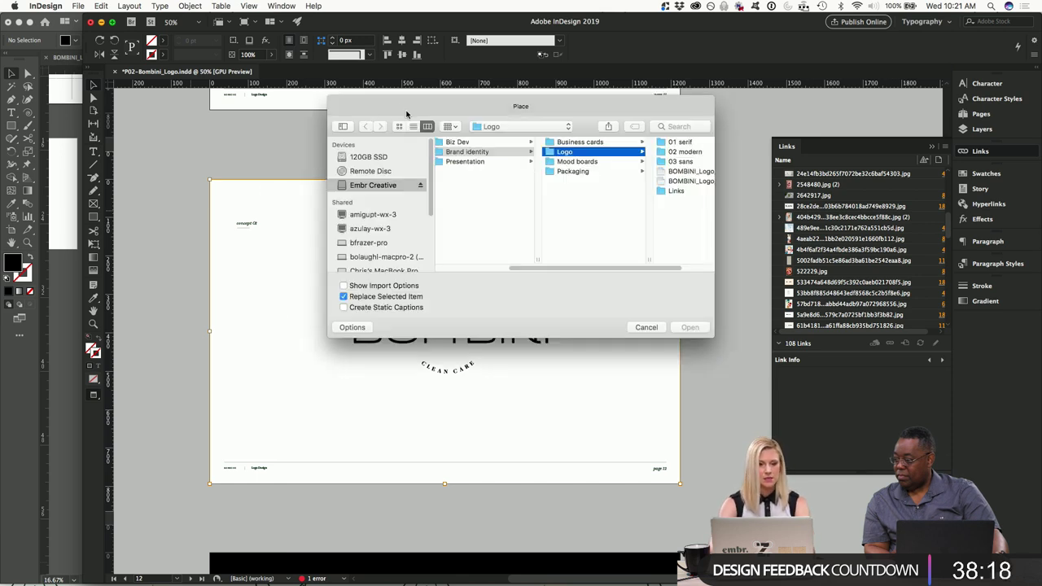
pyautogui.moveTo(406, 114); pyautogui.dragTo(337, 107)
pyautogui.hscroll(2, 602, 184)
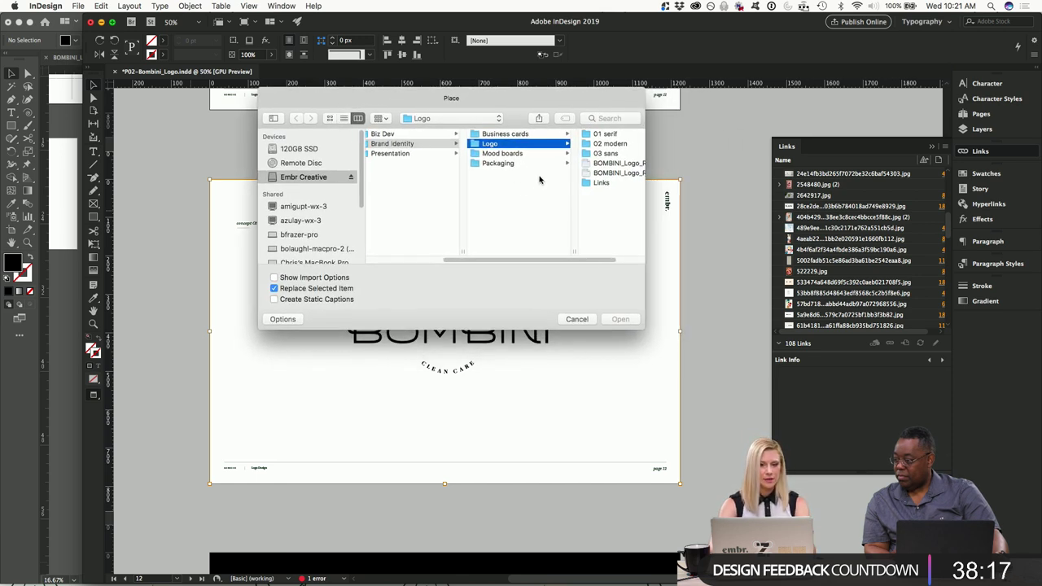
pyautogui.click(600, 163)
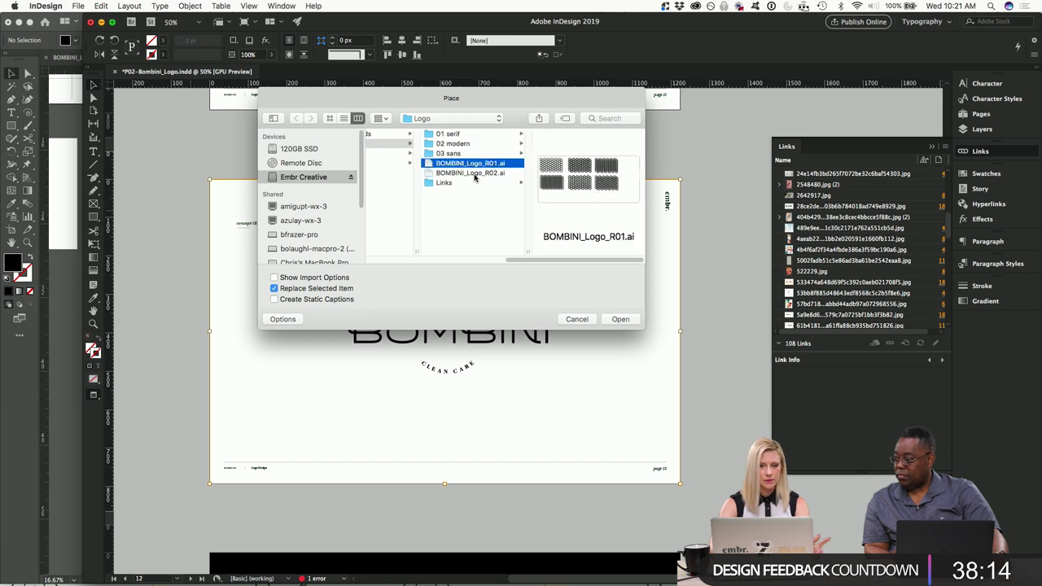
pyautogui.click(274, 277)
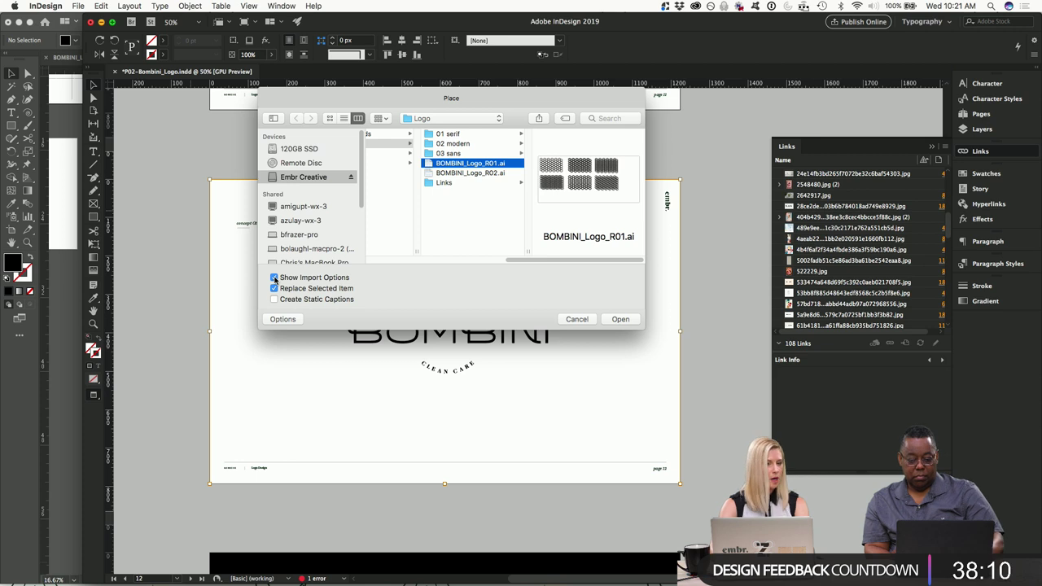
pyautogui.click(619, 320)
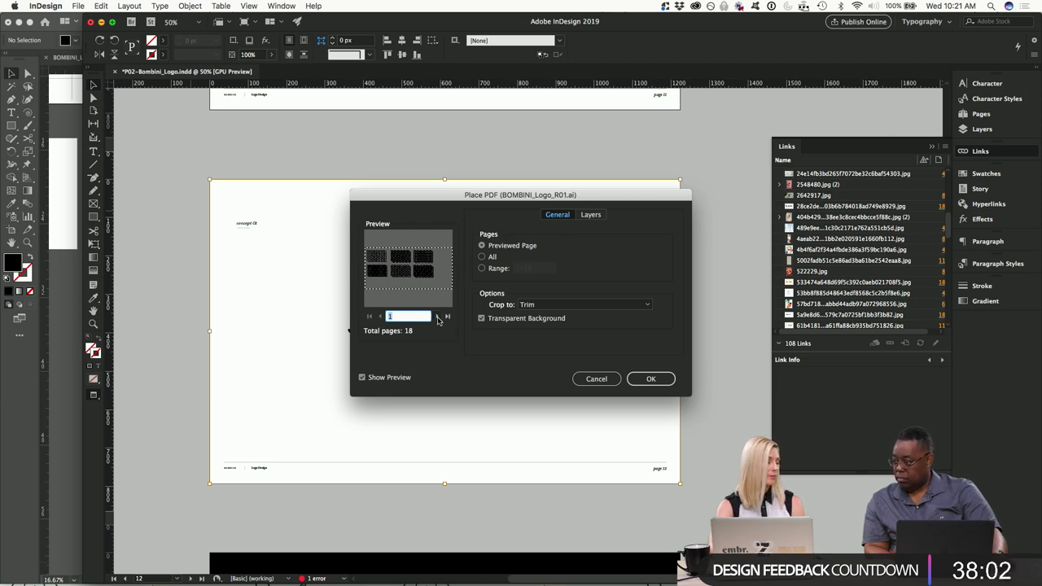
# Choose artboard page 11 in the import preview and place it into the frame.
pyautogui.doubleClick(438, 317)
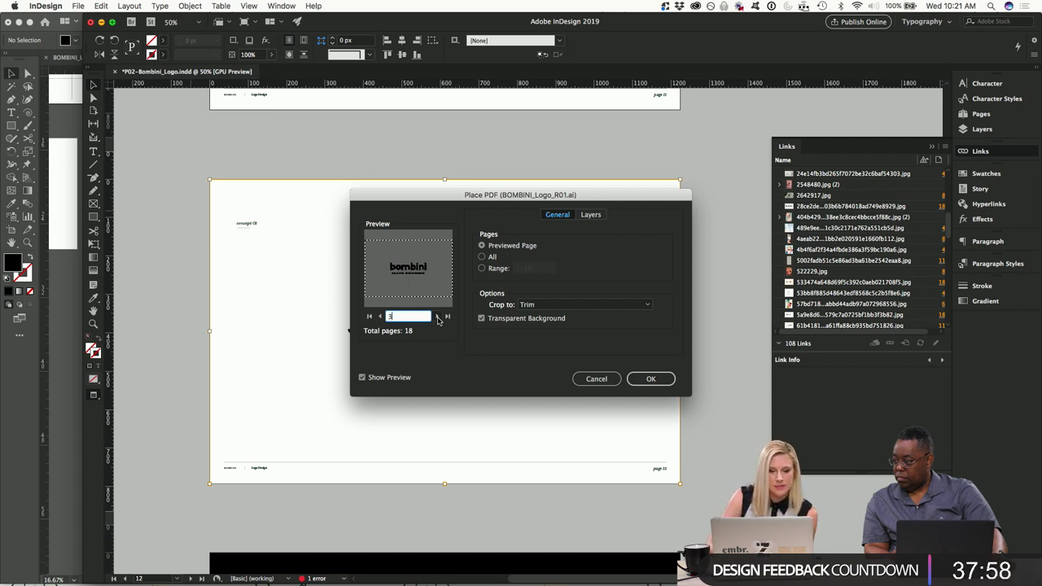
pyautogui.click(438, 317)
pyautogui.doubleClick(438, 317)
pyautogui.click(438, 317)
pyautogui.click(438, 316)
pyautogui.click(438, 317)
pyautogui.moveTo(428, 202); pyautogui.dragTo(384, 162)
pyautogui.doubleClick(395, 277)
pyautogui.doubleClick(395, 277)
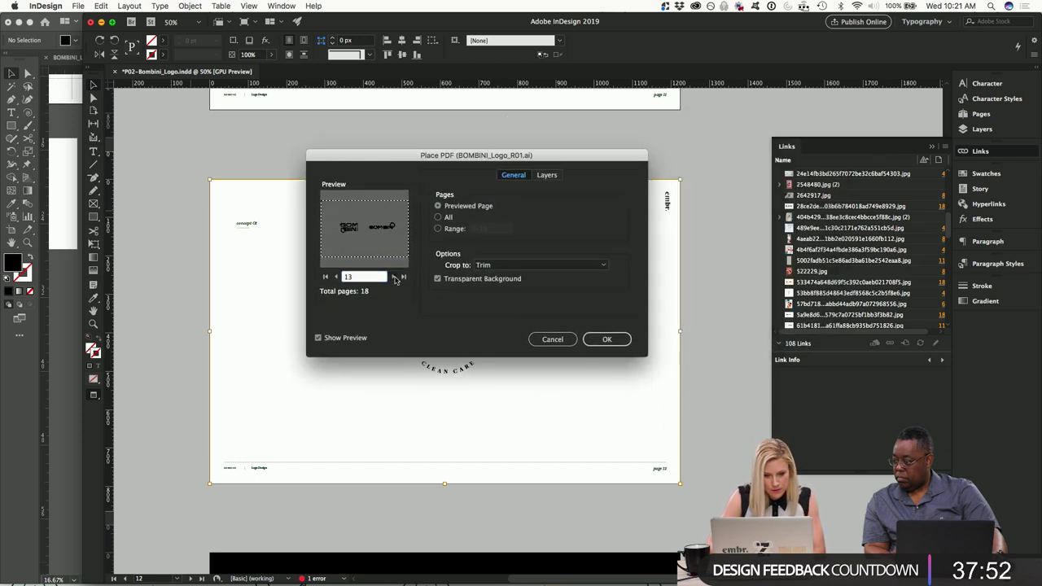
pyautogui.click(336, 278)
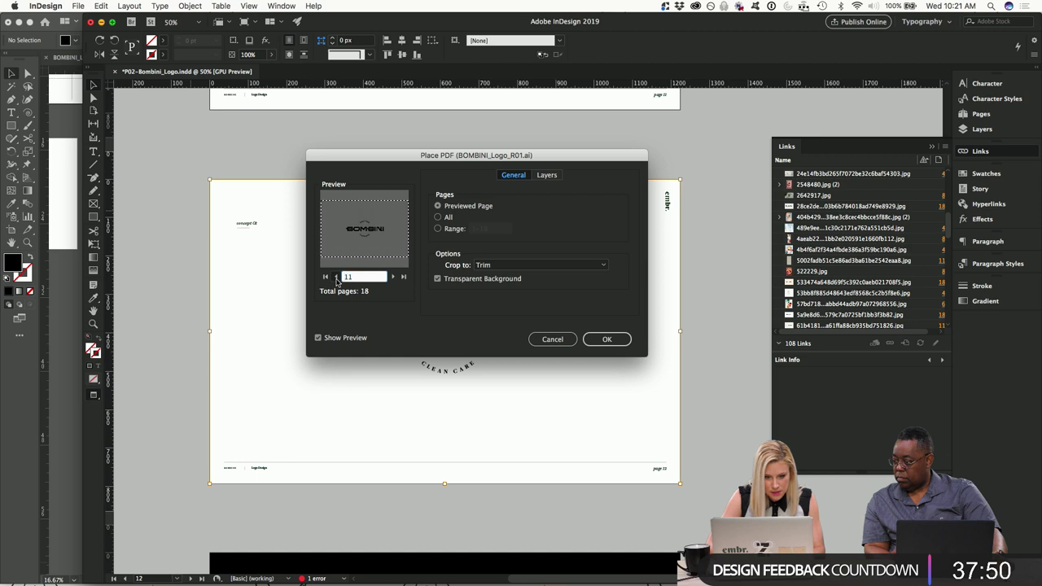
pyautogui.click(615, 340)
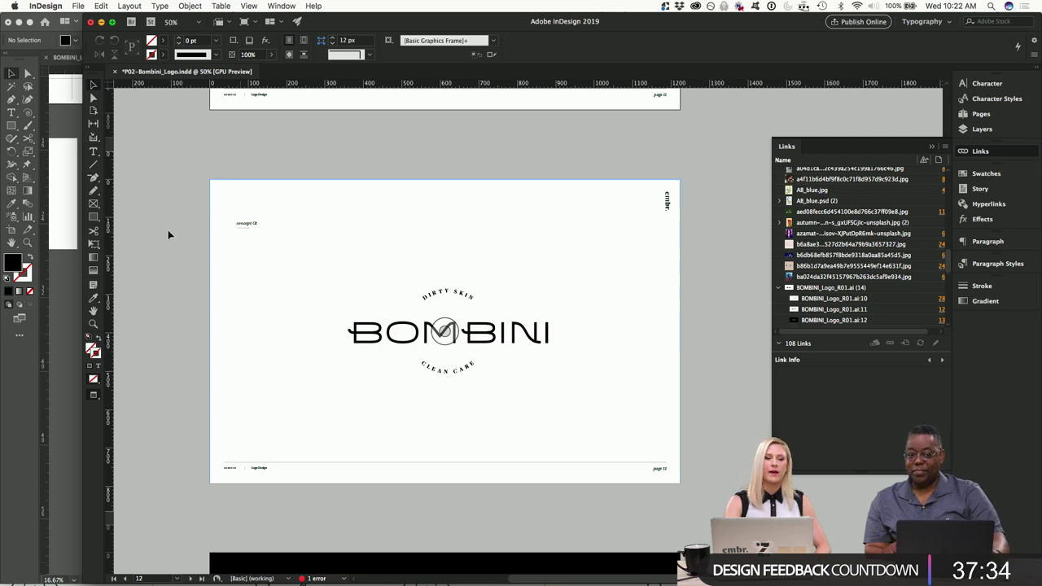
pyautogui.click(72, 261)
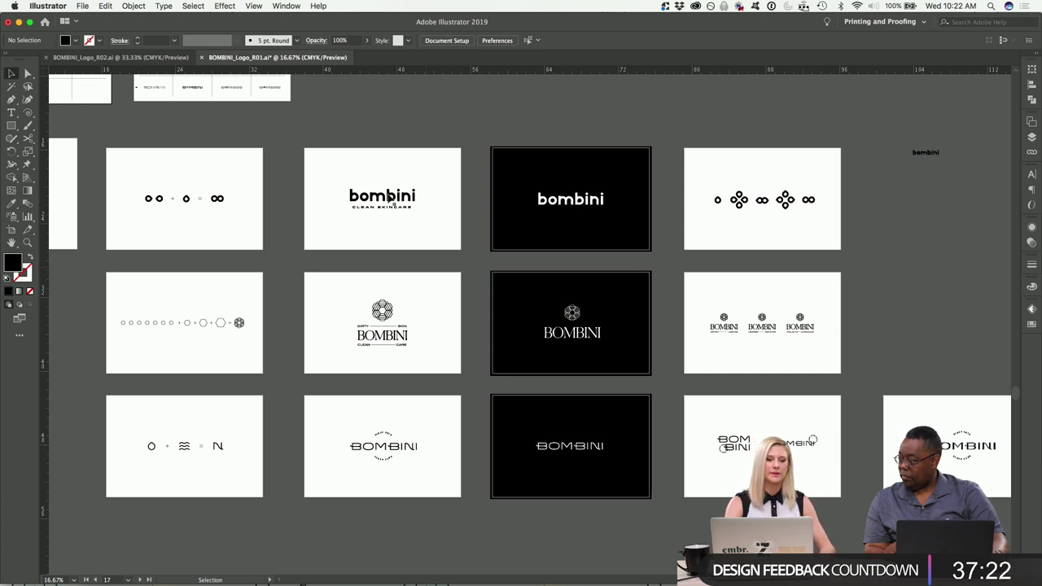
# Duplicate the small bold BOMBINI wordmark sketch onto the bombini logo artboard.
pyautogui.scroll(3, 389, 198)
pyautogui.hscroll(-5, 389, 199)
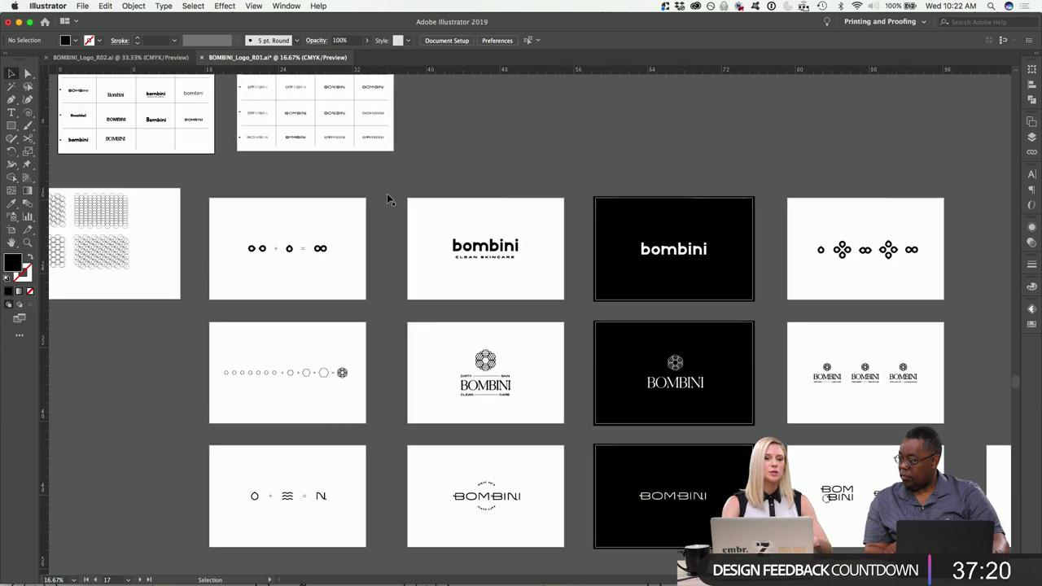
pyautogui.click(253, 153)
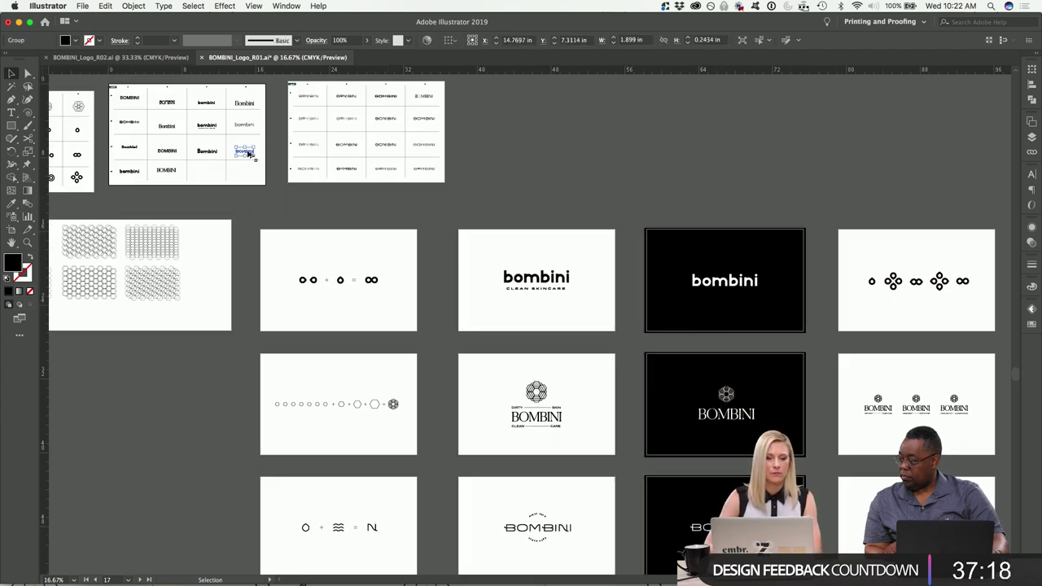
pyautogui.moveTo(253, 154); pyautogui.dragTo(555, 487)
# Position the copied bold BOMBINI wordmark just below the circular DIRTY SKIN / CLEAN CARE artboard.
pyautogui.press('super+equal')
pyautogui.click(554, 486)
pyautogui.scroll(-5, 554, 485)
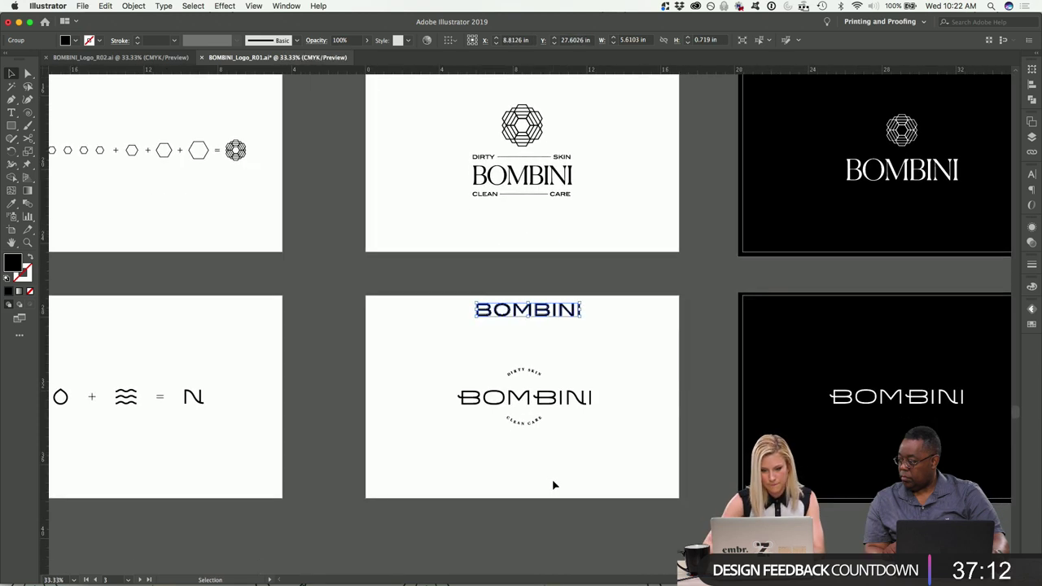
pyautogui.moveTo(607, 433); pyautogui.dragTo(436, 281)
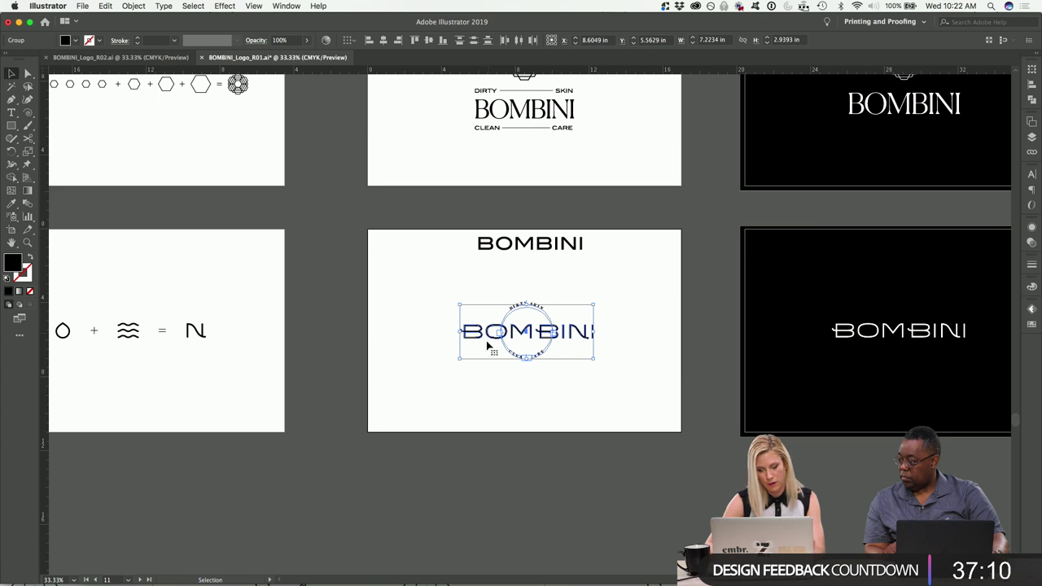
pyautogui.click(452, 431)
pyautogui.moveTo(529, 245); pyautogui.dragTo(520, 503)
pyautogui.click(614, 491)
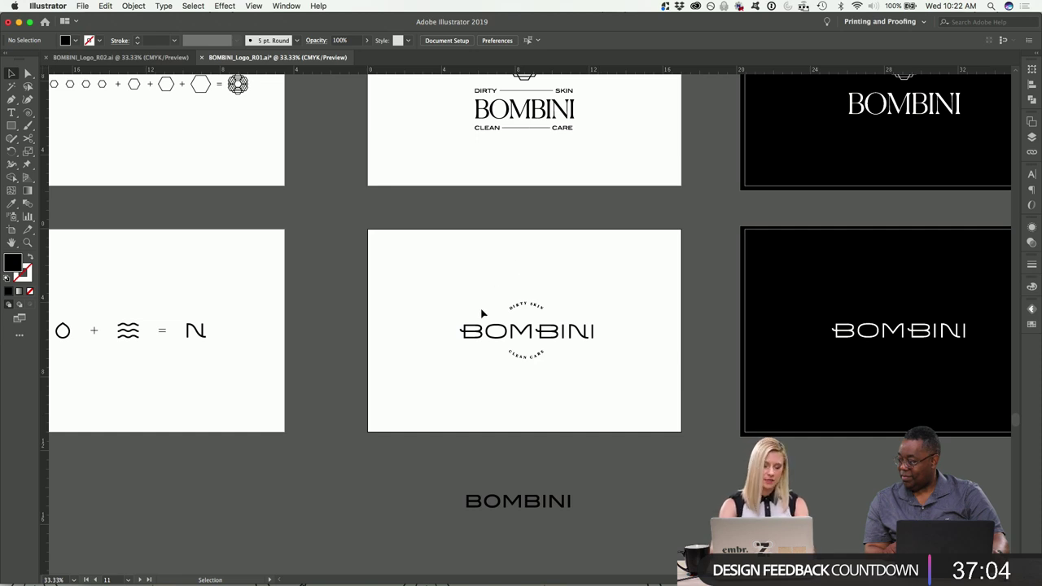
pyautogui.moveTo(375, 580)
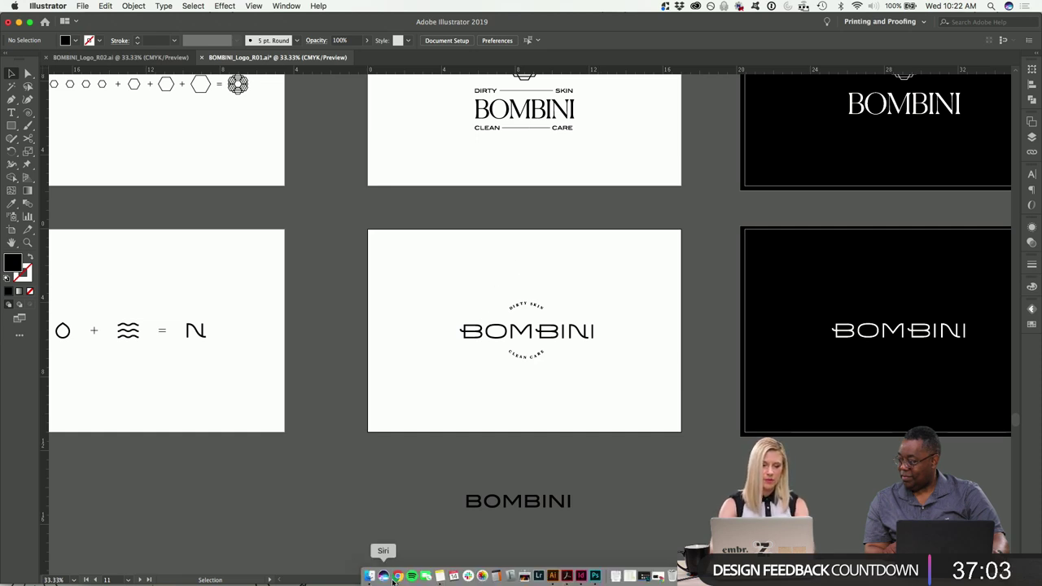
pyautogui.click(582, 577)
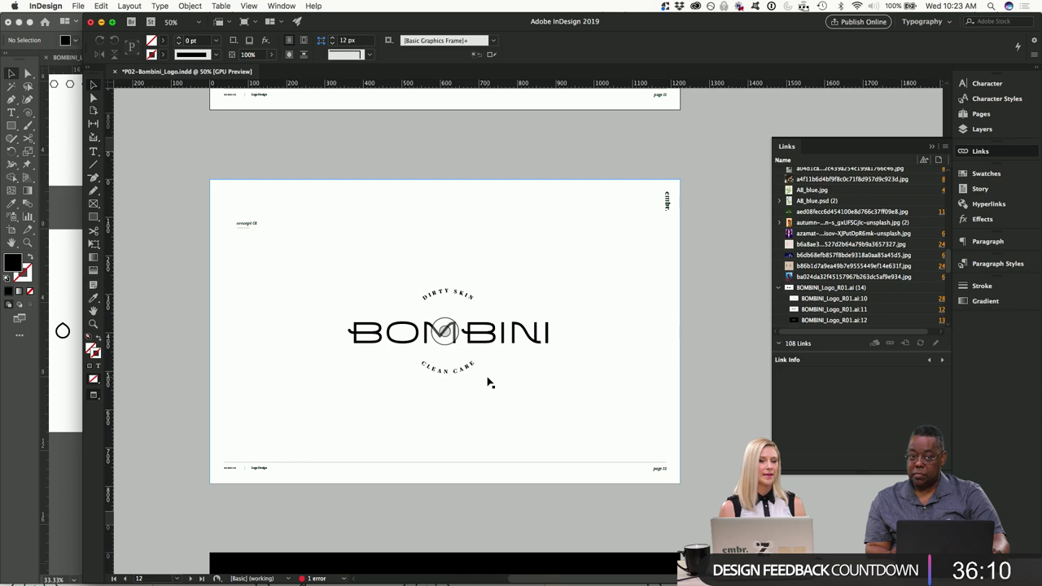
# Scroll down the InDesign document to page 30, the Comparison mood board.
pyautogui.scroll(-10, 422, 223)
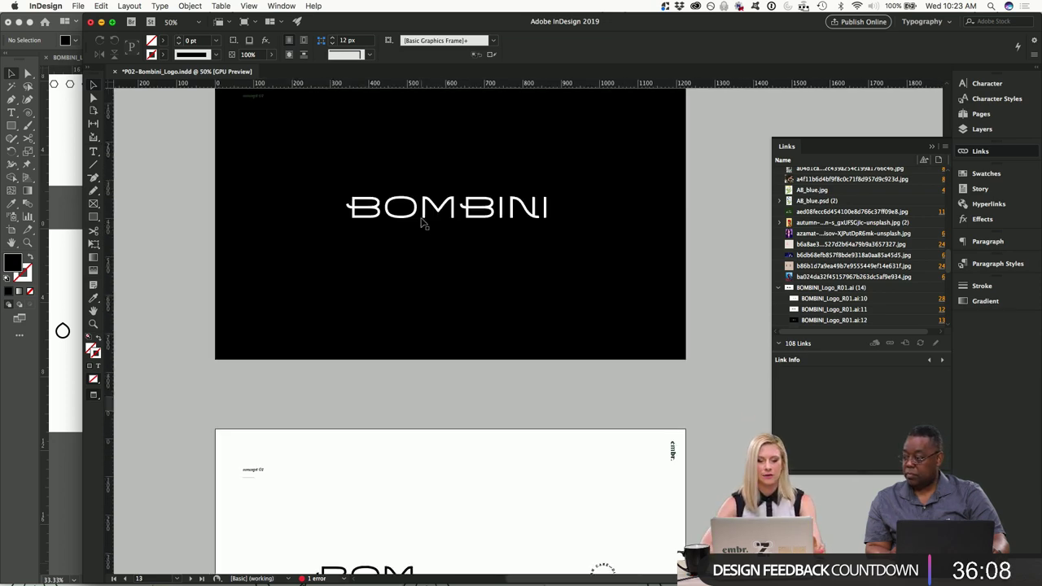
pyautogui.scroll(-20, 421, 223)
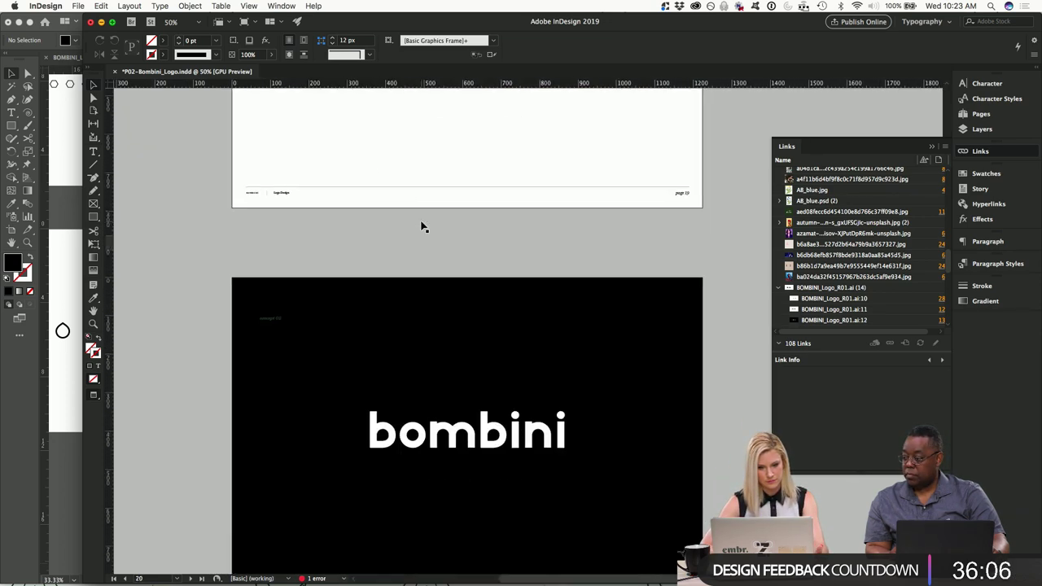
pyautogui.scroll(-5, 422, 226)
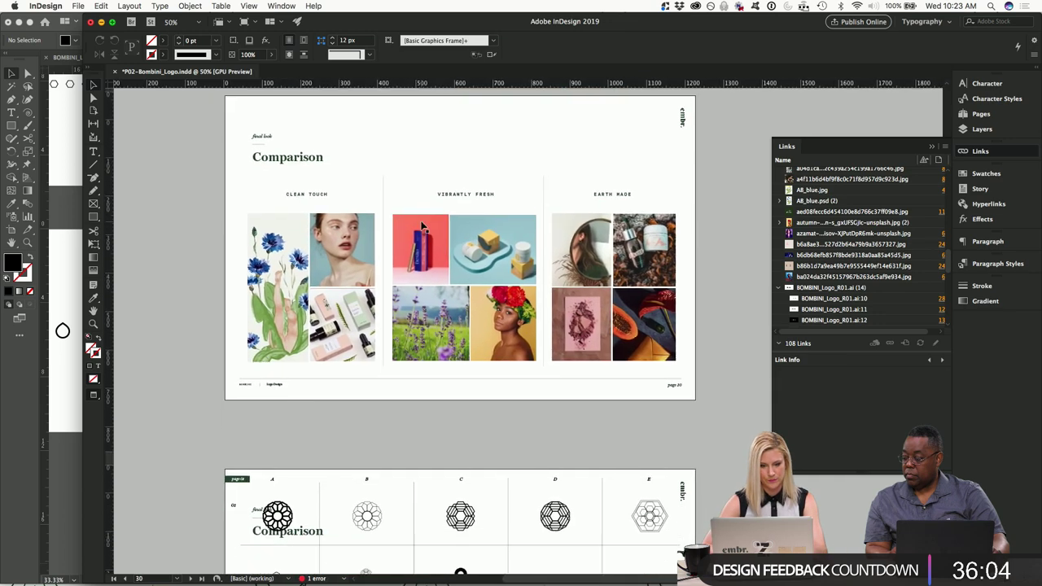
pyautogui.click(372, 214)
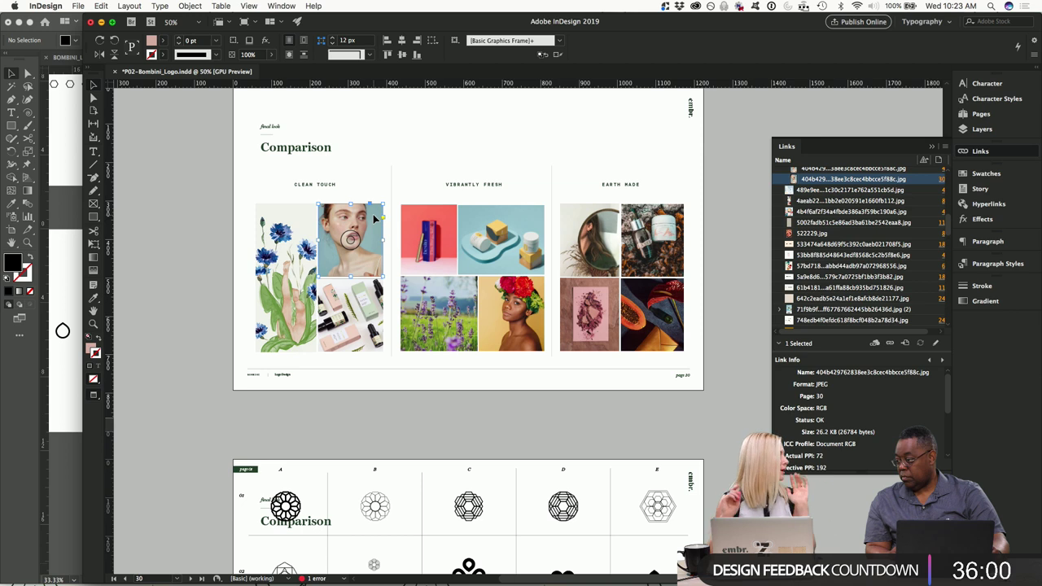
pyautogui.rightClick(351, 220)
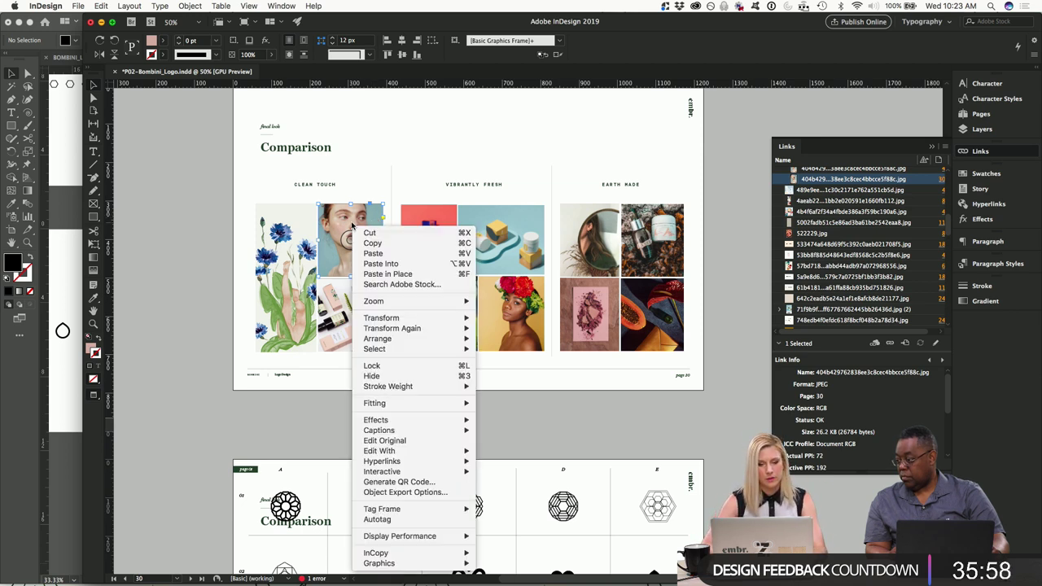
pyautogui.moveTo(396, 462)
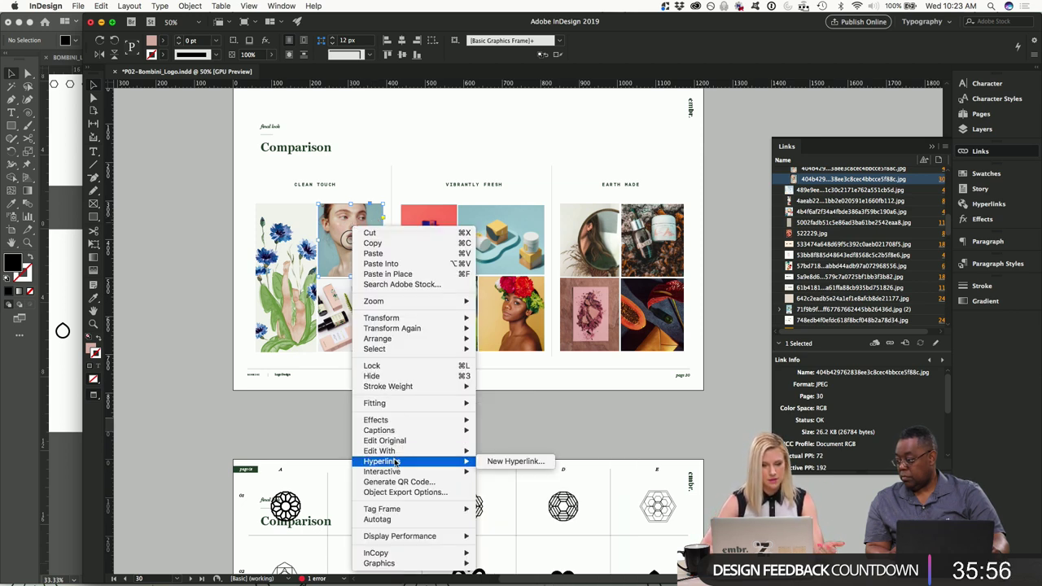
pyautogui.click(504, 462)
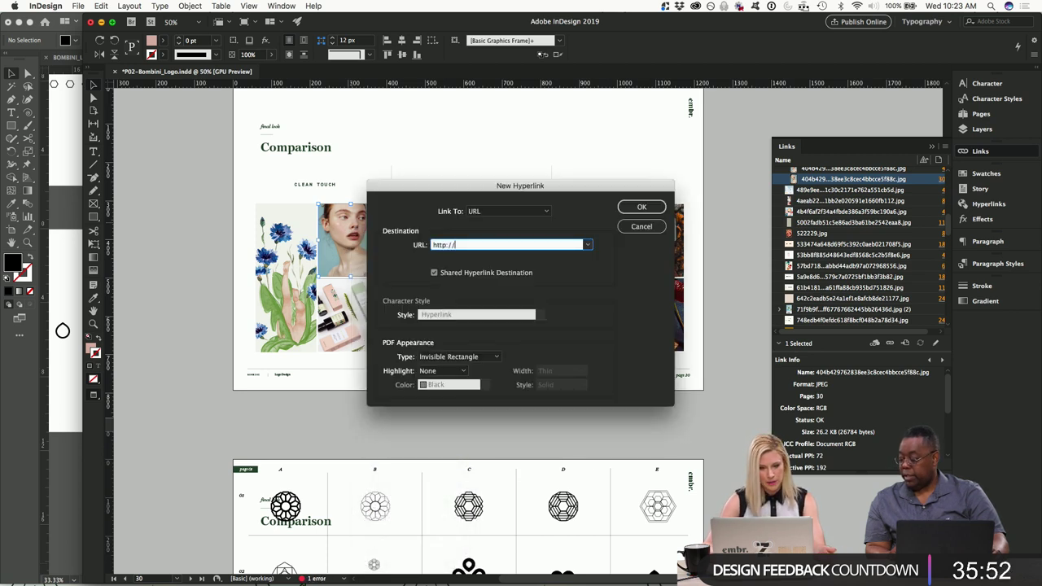
pyautogui.write('www.embrcreative.com')
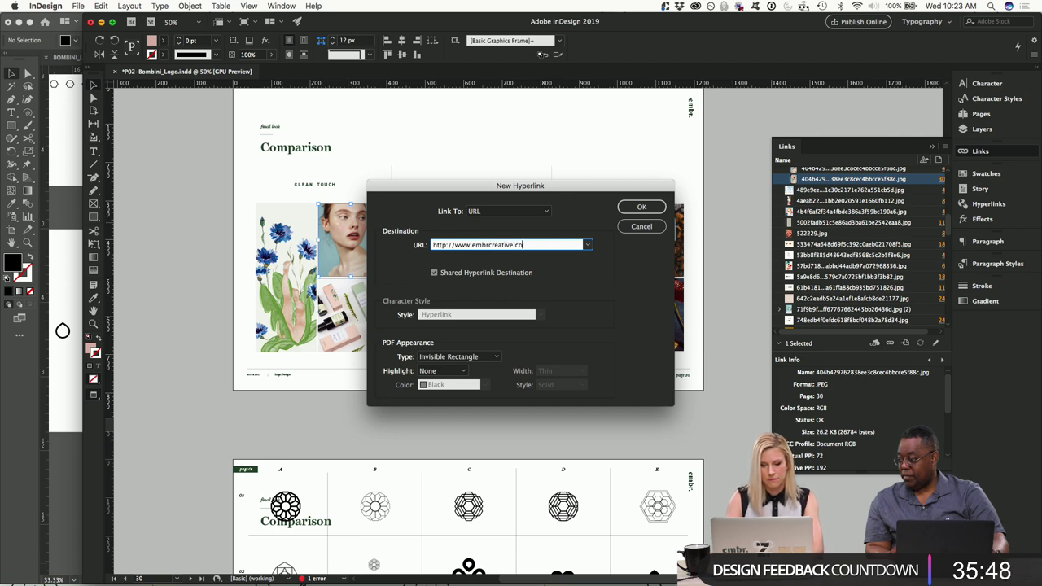
pyautogui.click(639, 209)
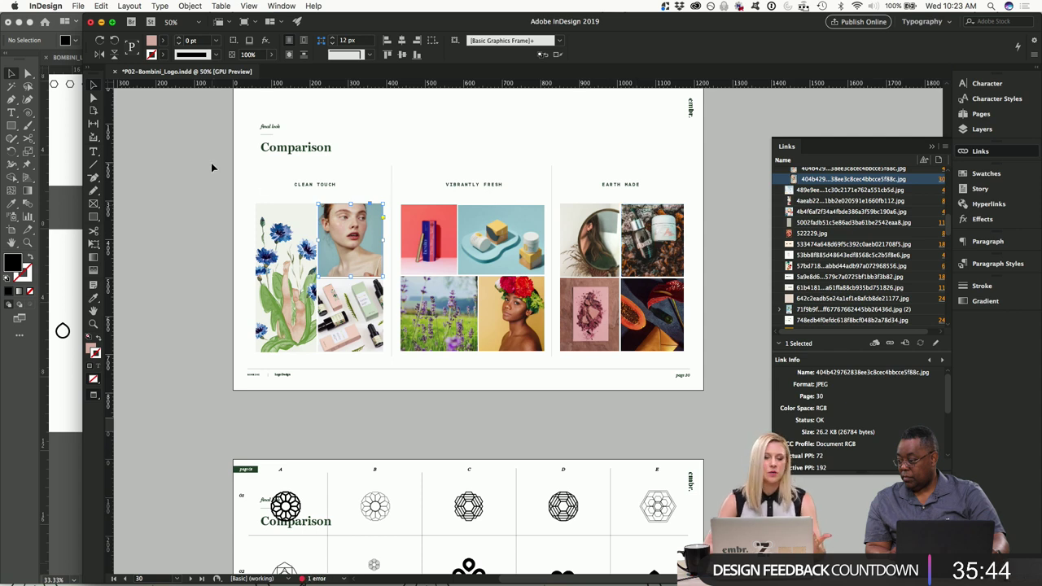
pyautogui.click(211, 164)
pyautogui.click(101, 6)
pyautogui.moveTo(78, 6)
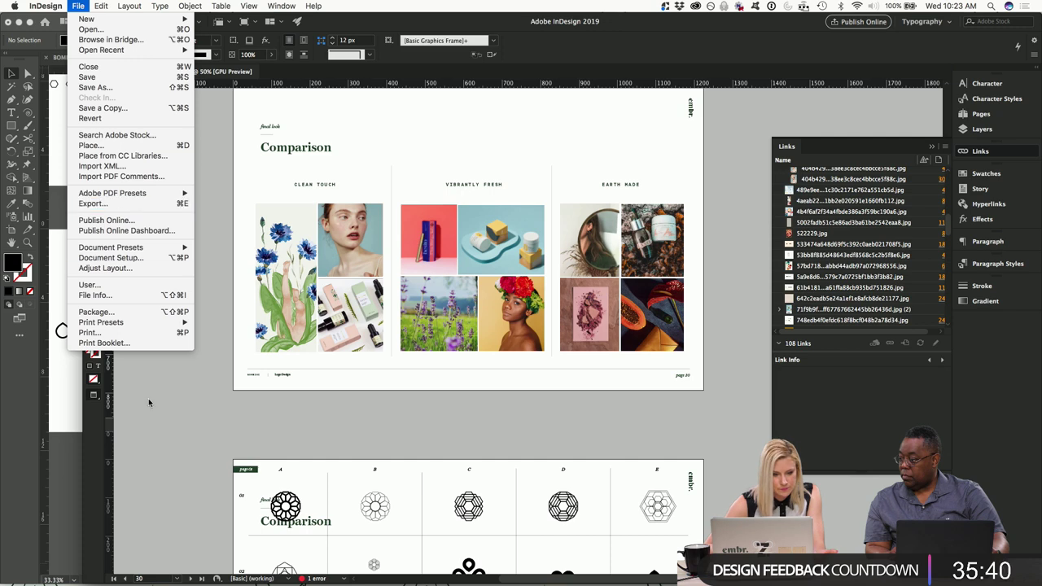
pyautogui.click(133, 207)
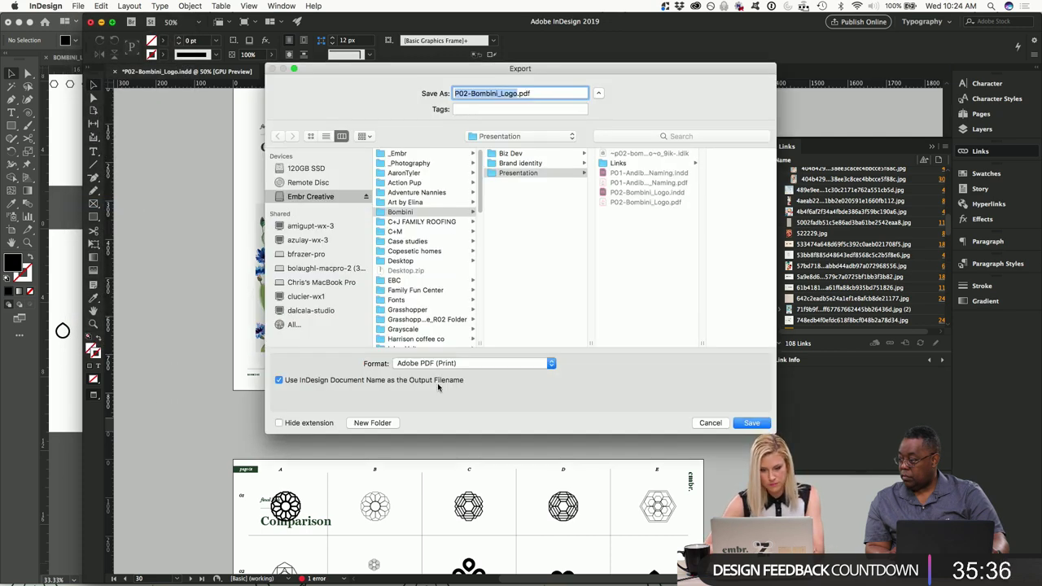
pyautogui.click(464, 365)
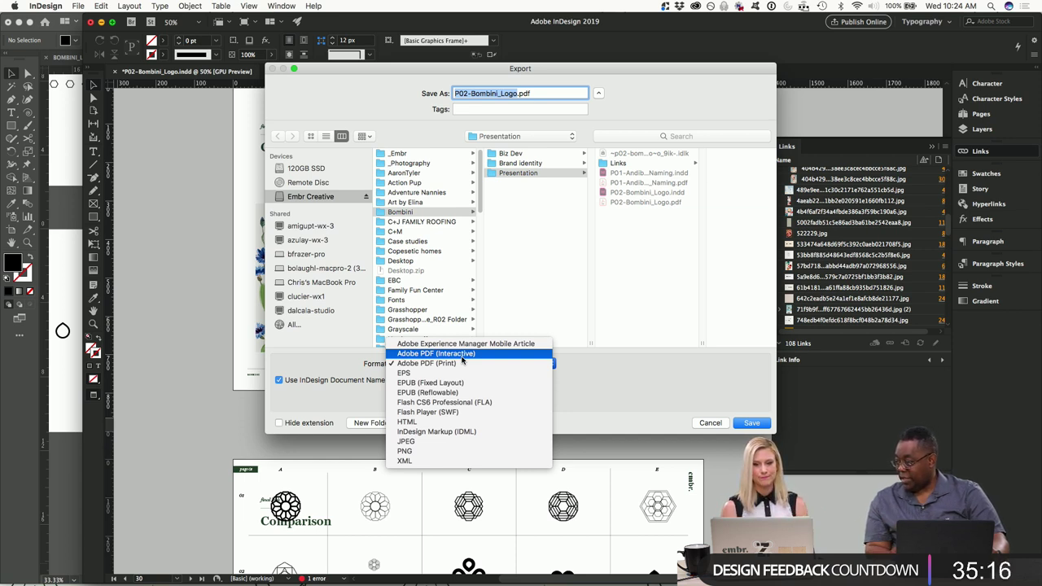
pyautogui.click(456, 363)
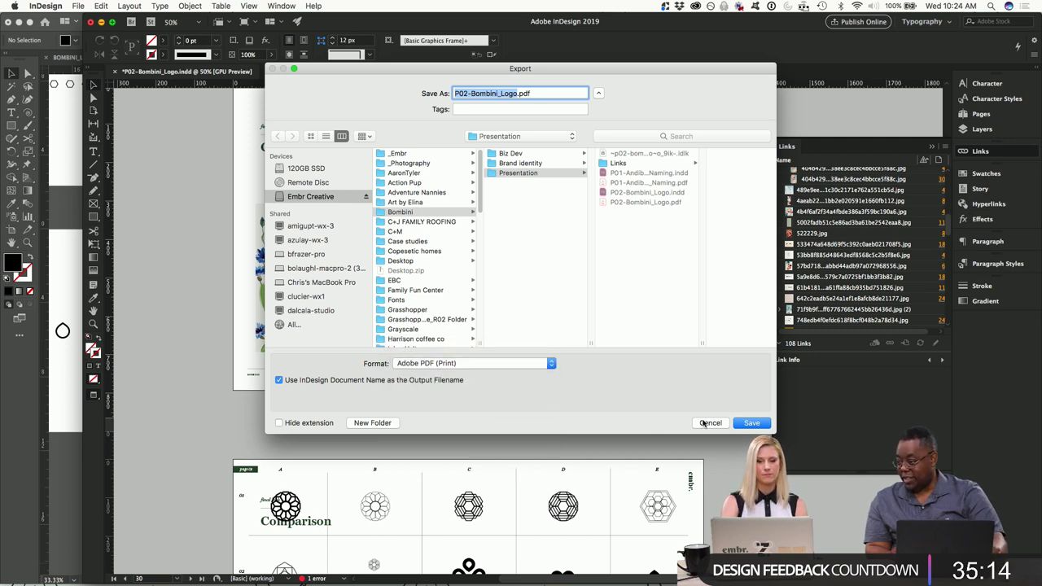
pyautogui.click(705, 422)
pyautogui.scroll(3, 705, 378)
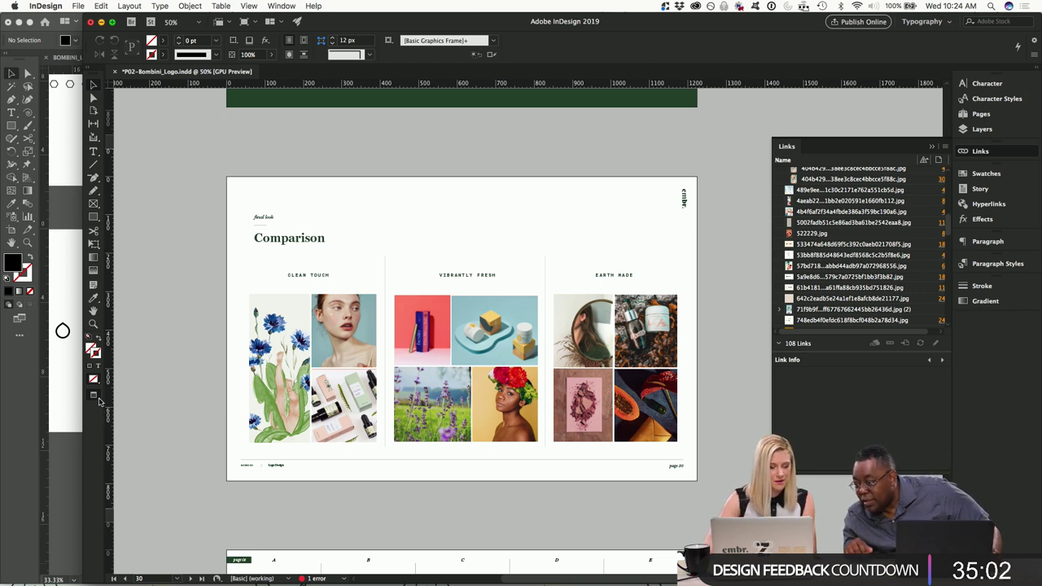
# Switch InDesign to Presentation screen mode to show page 30 full-screen.
pyautogui.click(99, 399)
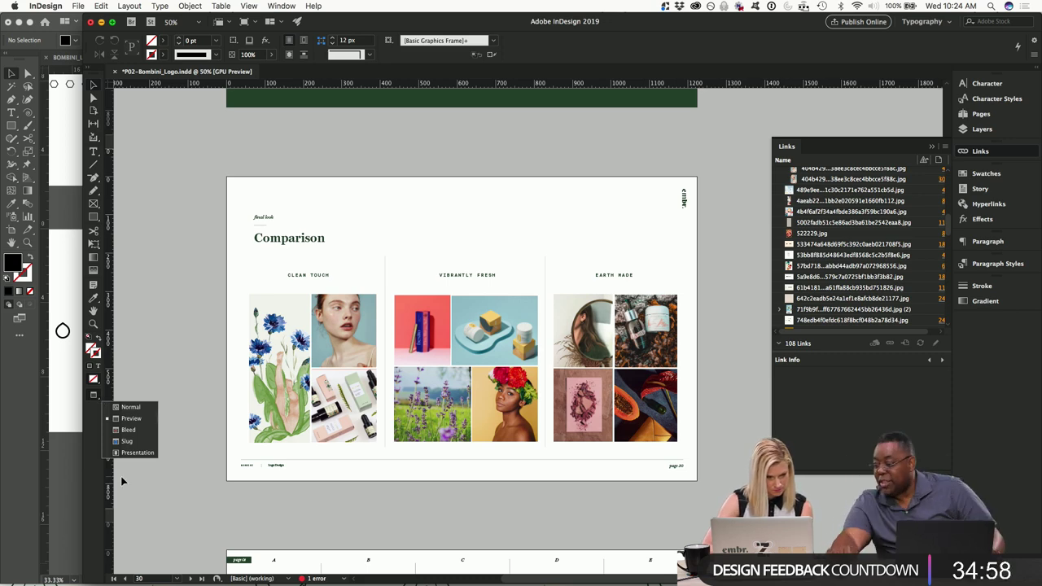
pyautogui.click(132, 452)
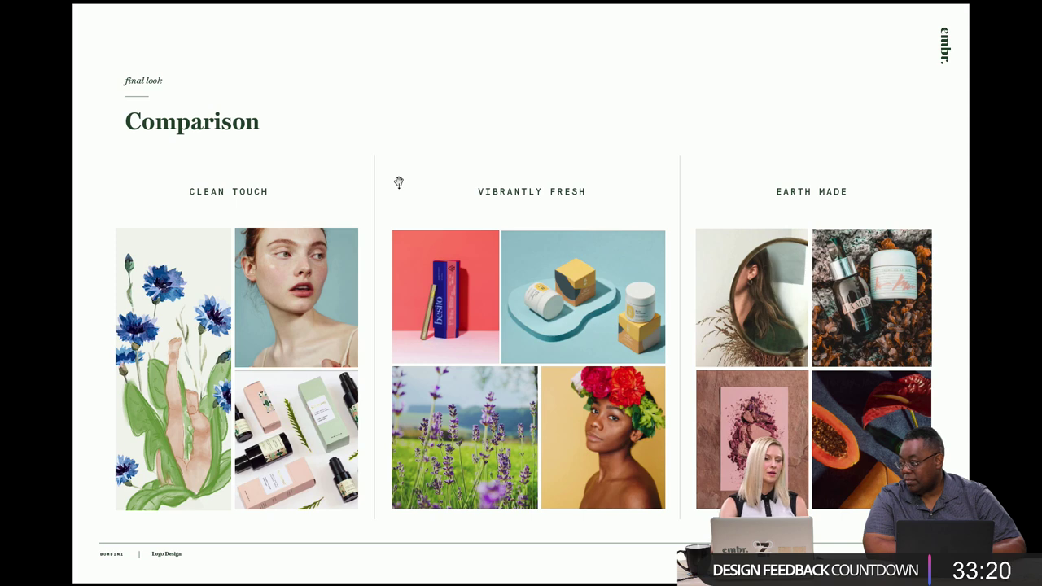
# Exit Presentation mode, browse back to page 30, and switch to Illustrator.
pyautogui.press('Escape')
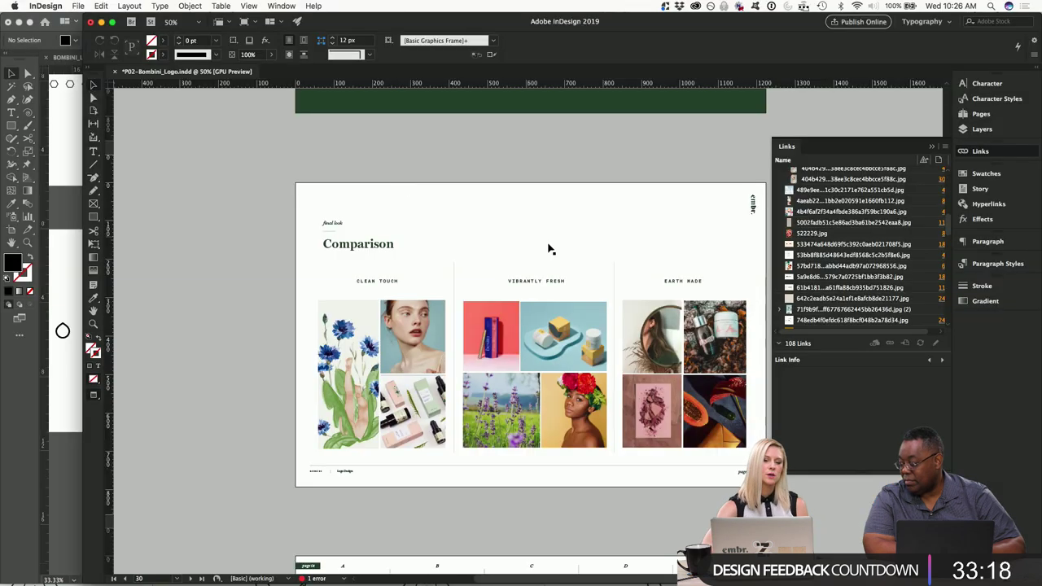
pyautogui.scroll(3, 541, 244)
pyautogui.scroll(20, 552, 250)
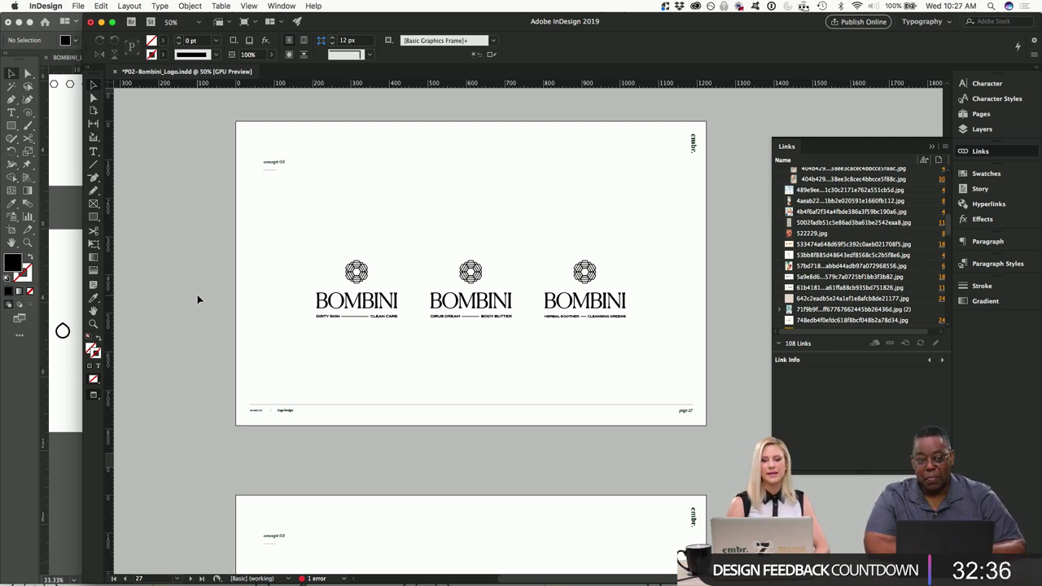
pyautogui.scroll(-15, 454, 355)
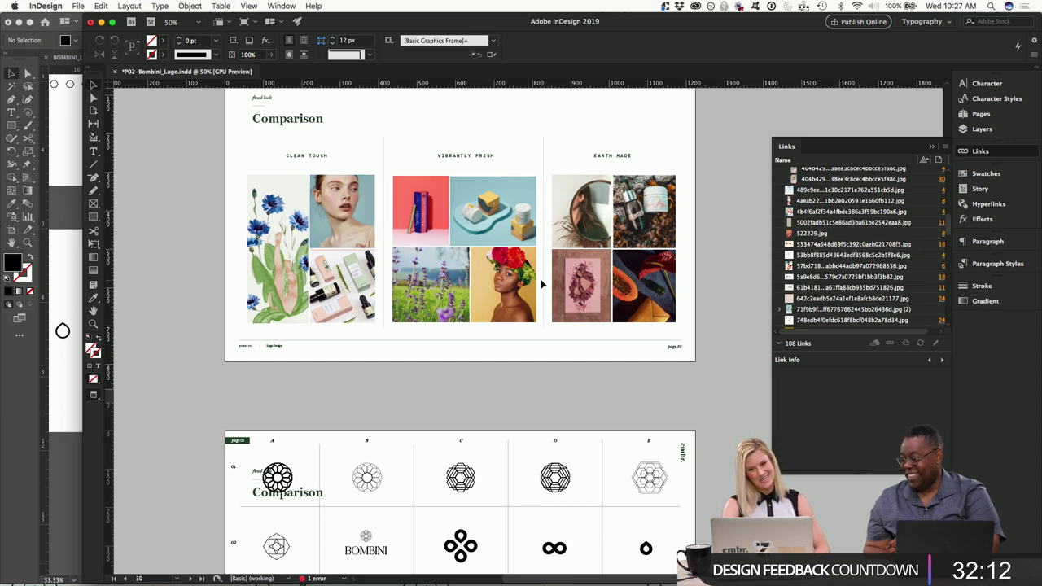
pyautogui.scroll(-5, 540, 281)
pyautogui.scroll(5, 541, 283)
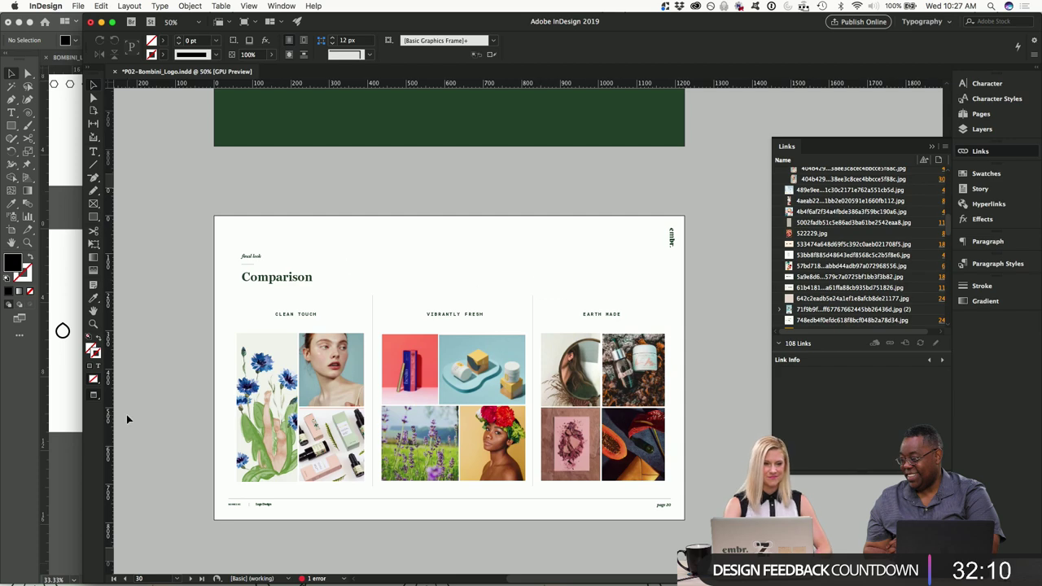
pyautogui.press('super+Tab')
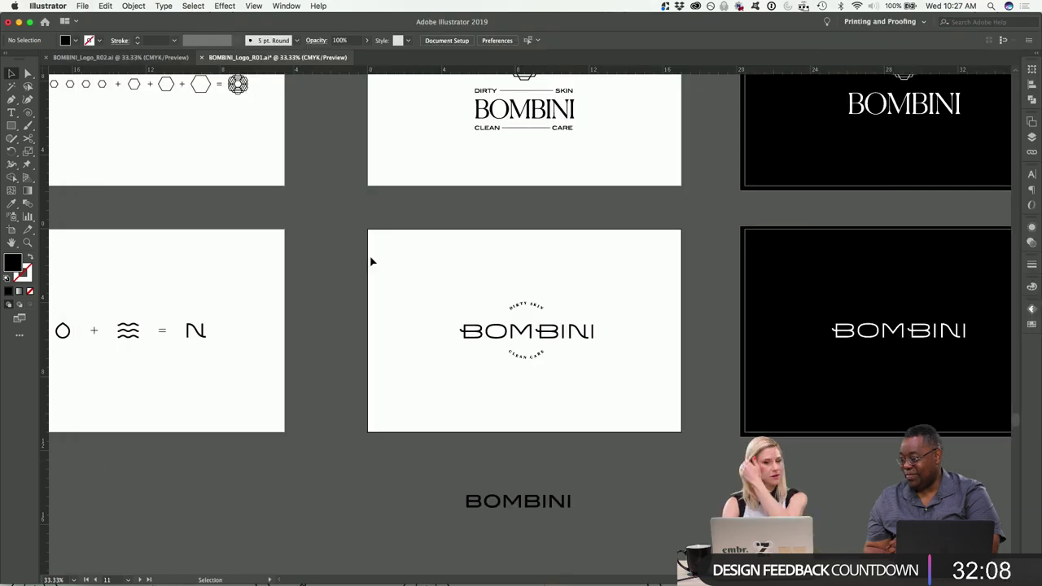
# Bring BOMBINI_Logo_R02 forward and zoom out to survey all its artboards.
pyautogui.click(122, 57)
pyautogui.press('super+0')
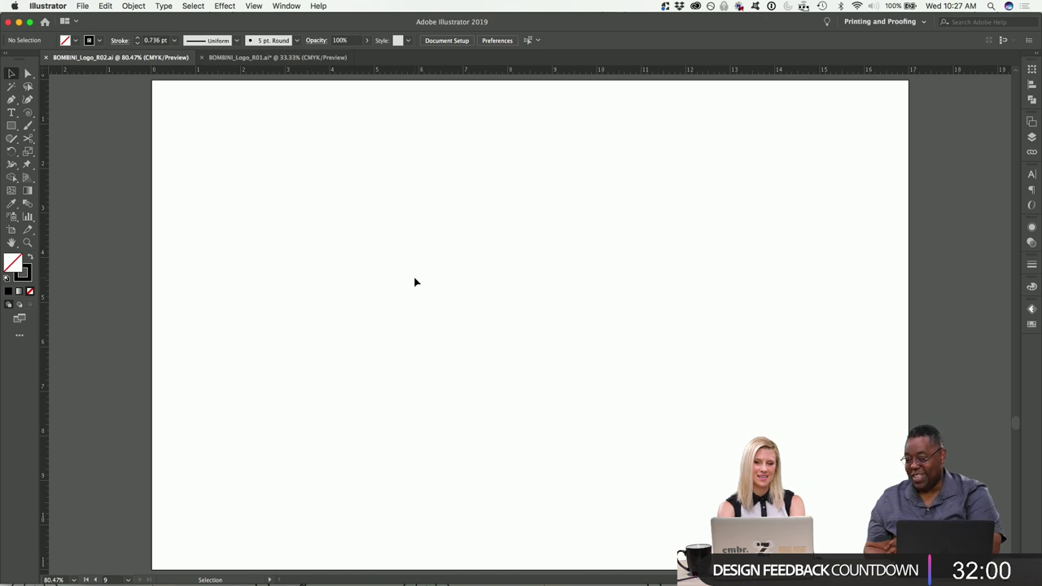
pyautogui.press('super+minus')
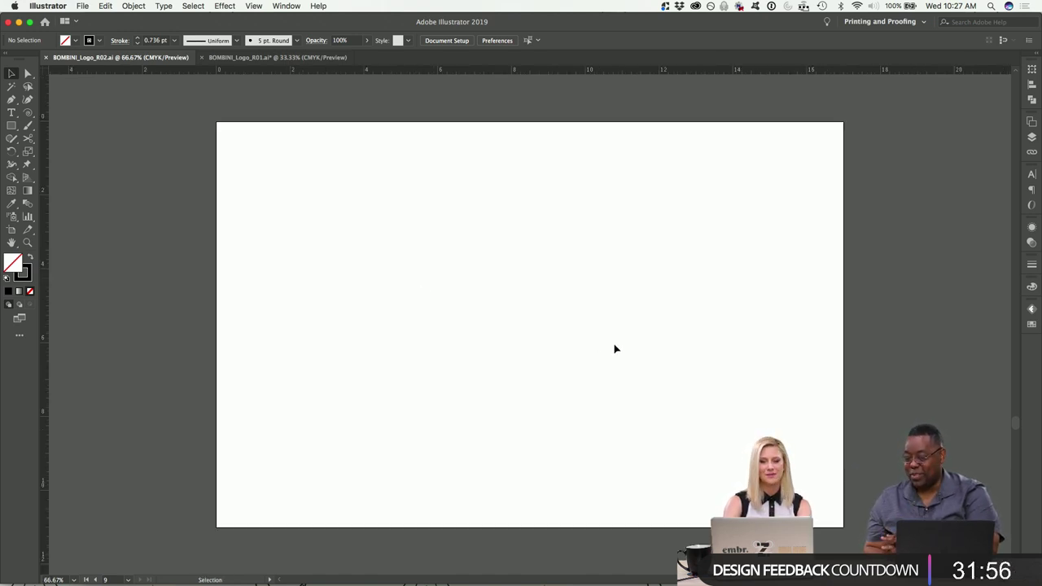
pyautogui.scroll(2, 615, 348)
pyautogui.hscroll(-1, 615, 349)
pyautogui.press('super+minus')
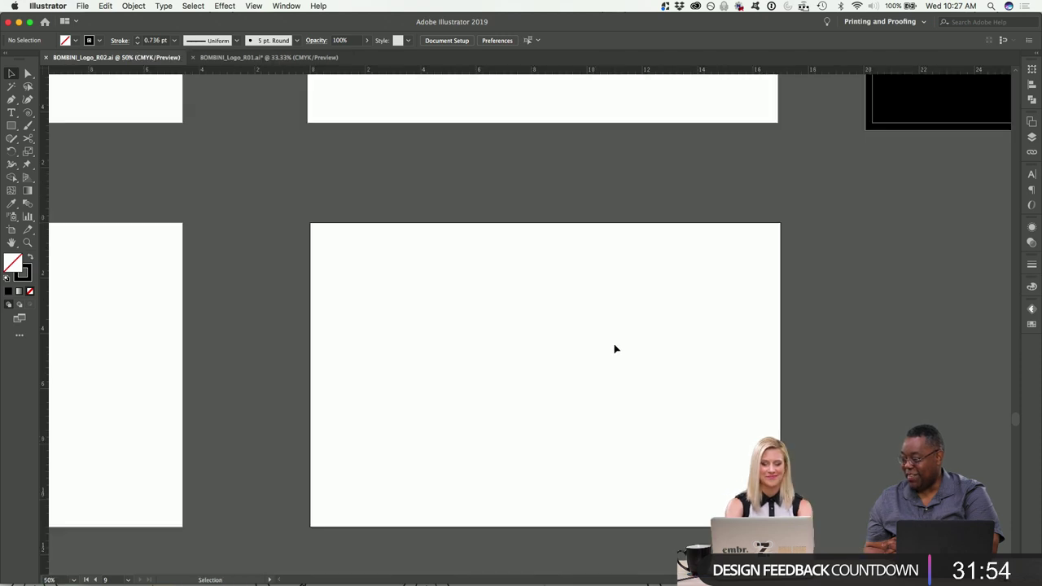
pyautogui.press('super+minus')
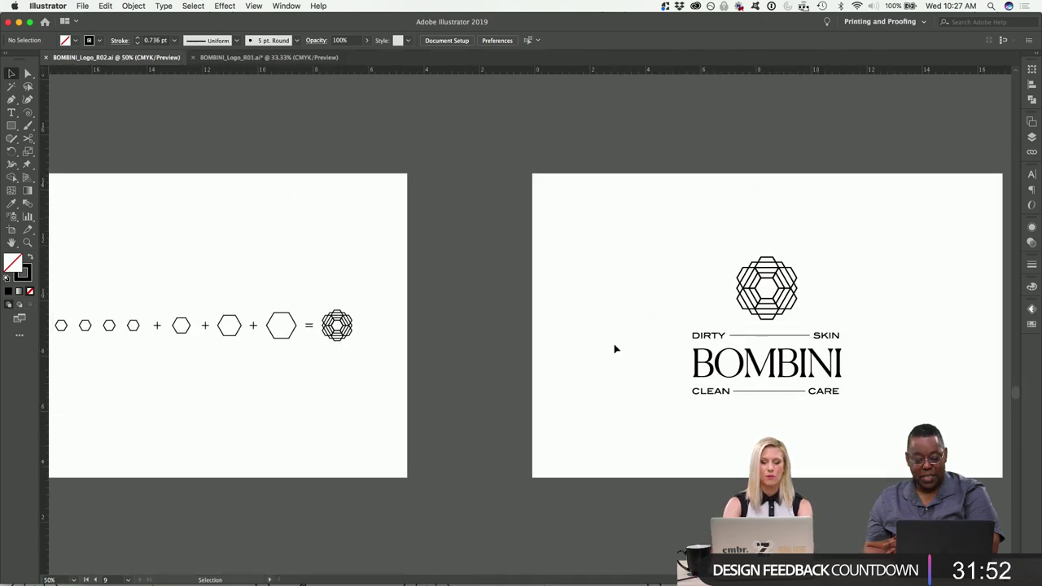
pyautogui.press('super+minus')
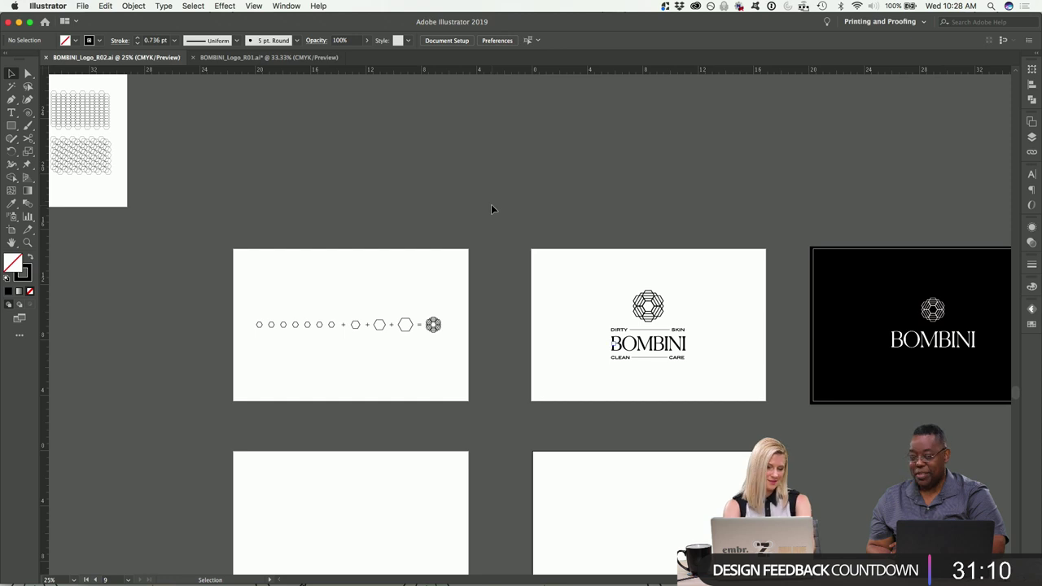
pyautogui.press('super+minus')
pyautogui.scroll(3, 450, 190)
pyautogui.hscroll(-4, 450, 190)
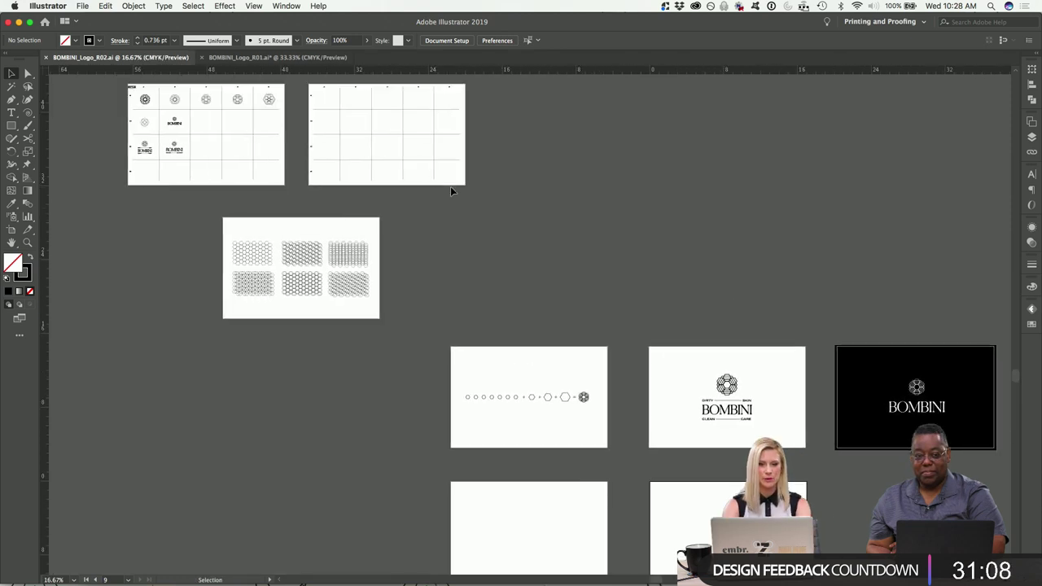
# Zoom back in on the hexagon grid pattern artboard.
pyautogui.press('super+equal')
pyautogui.press('super+equal')
pyautogui.press('super+equal')
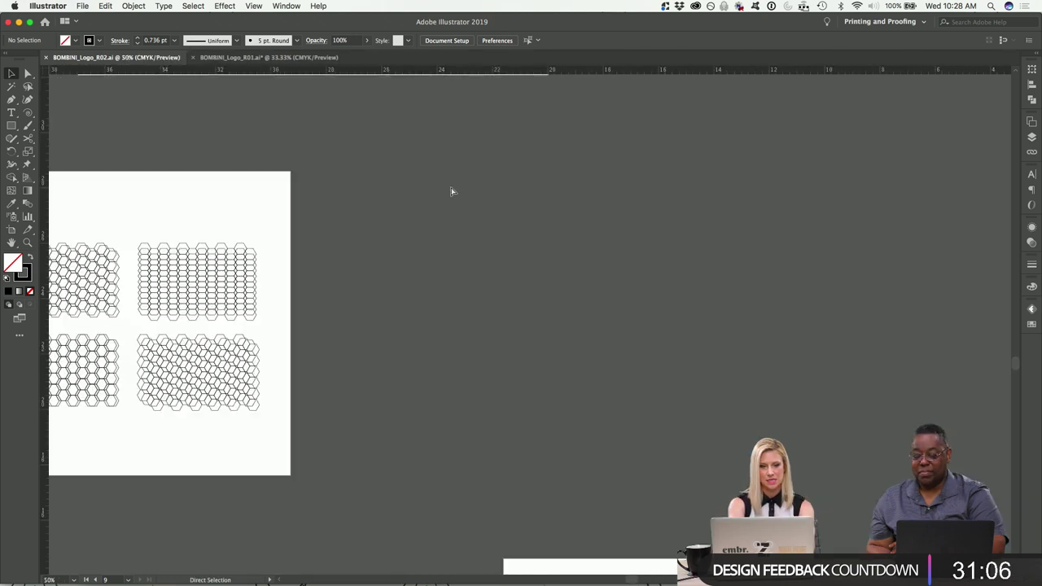
pyautogui.hscroll(-5, 452, 191)
pyautogui.press('super+equal')
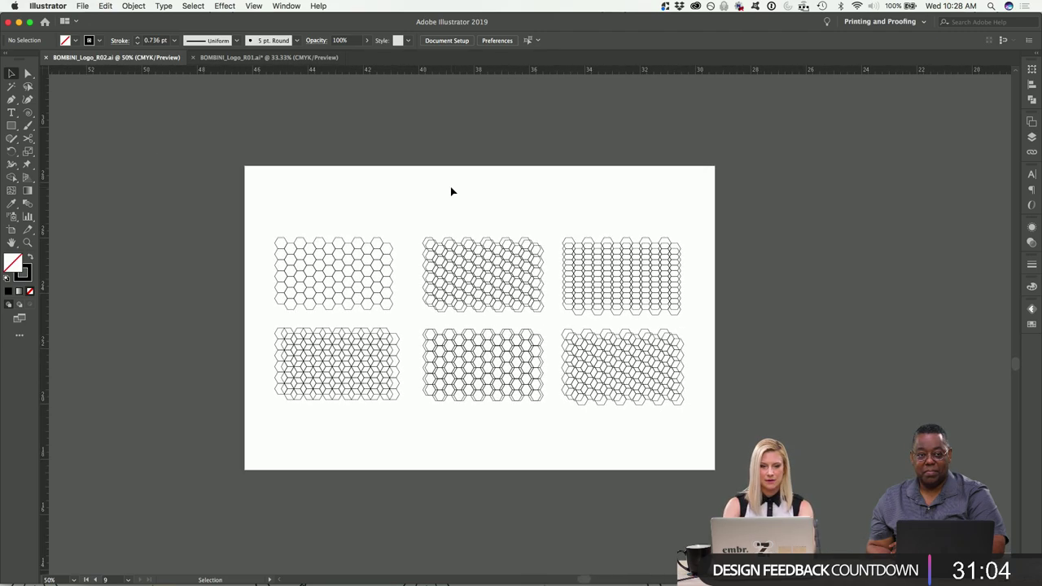
pyautogui.press('a')
pyautogui.press('super+equal')
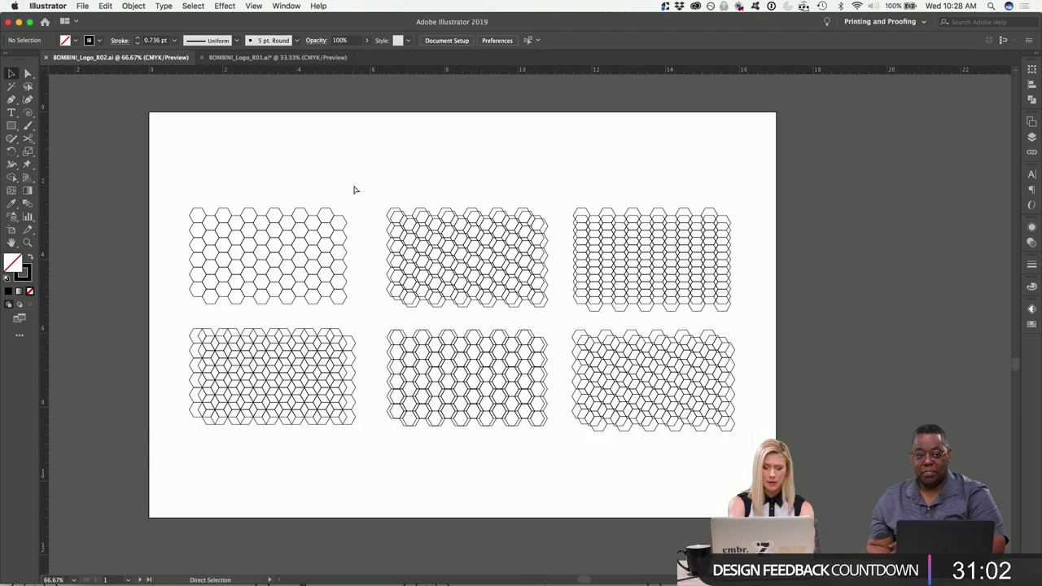
pyautogui.hscroll(-5, 356, 189)
pyautogui.scroll(1, 358, 163)
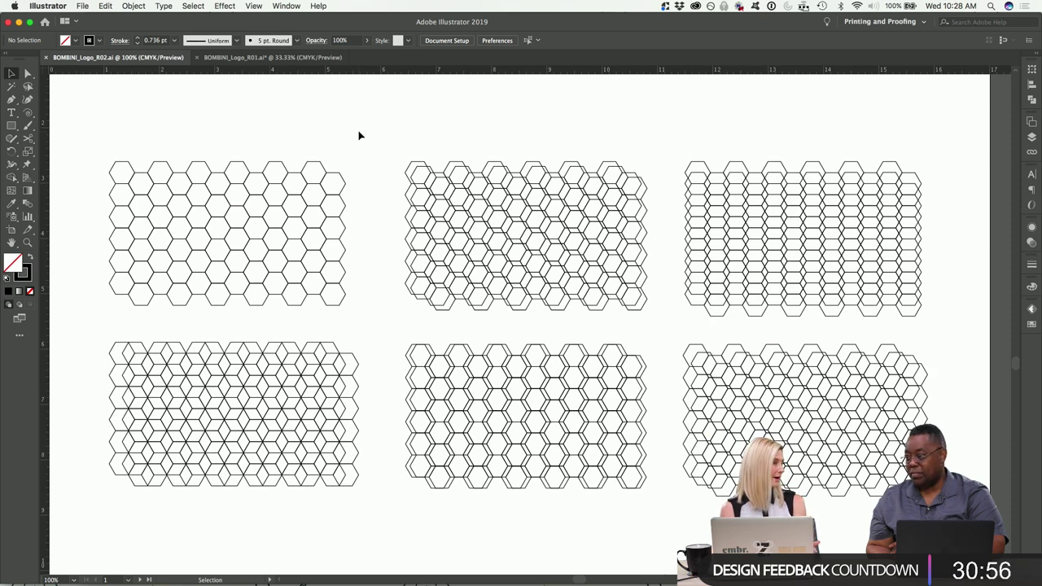
# Inspect the hexagon grid variations at 150%, briefly selecting the top-left hexagon.
pyautogui.click(118, 165)
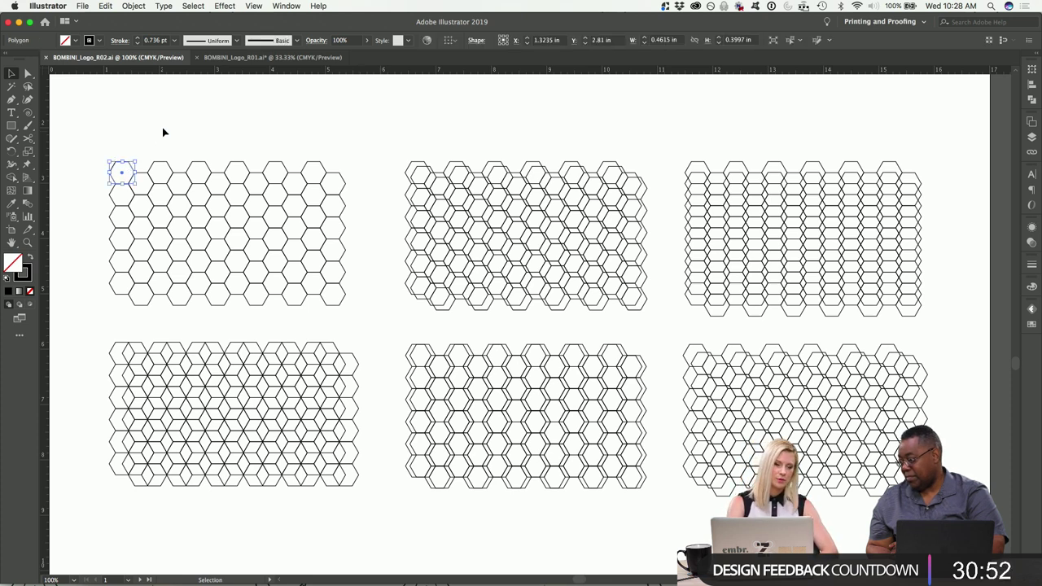
pyautogui.click(133, 137)
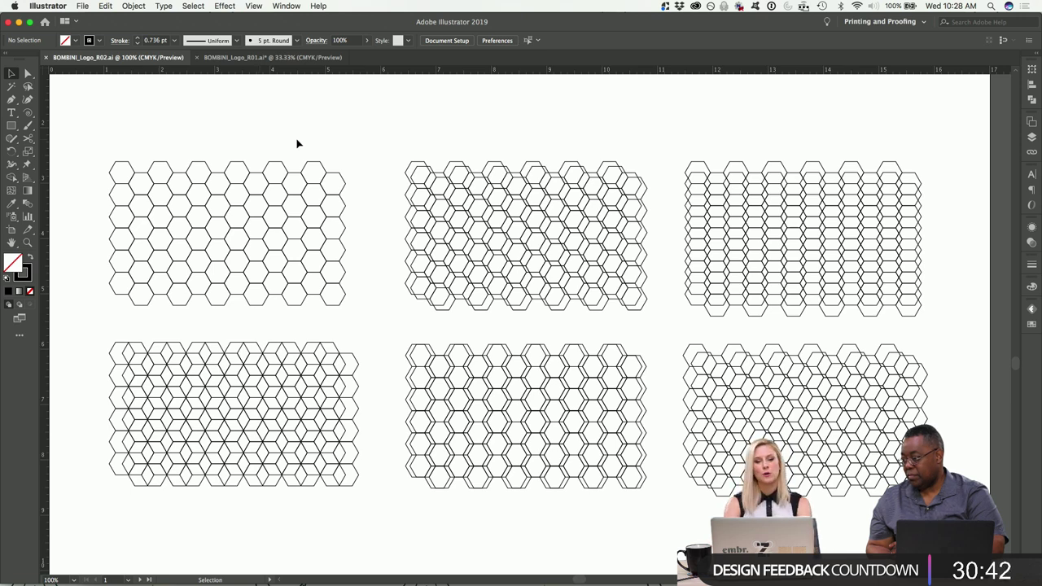
pyautogui.press('super+equal')
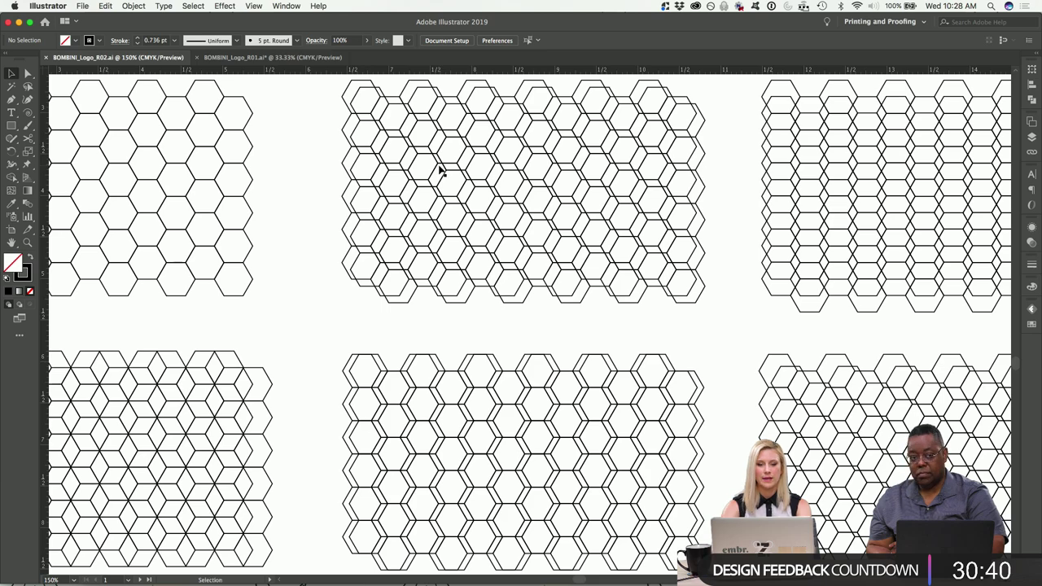
pyautogui.scroll(2, 511, 160)
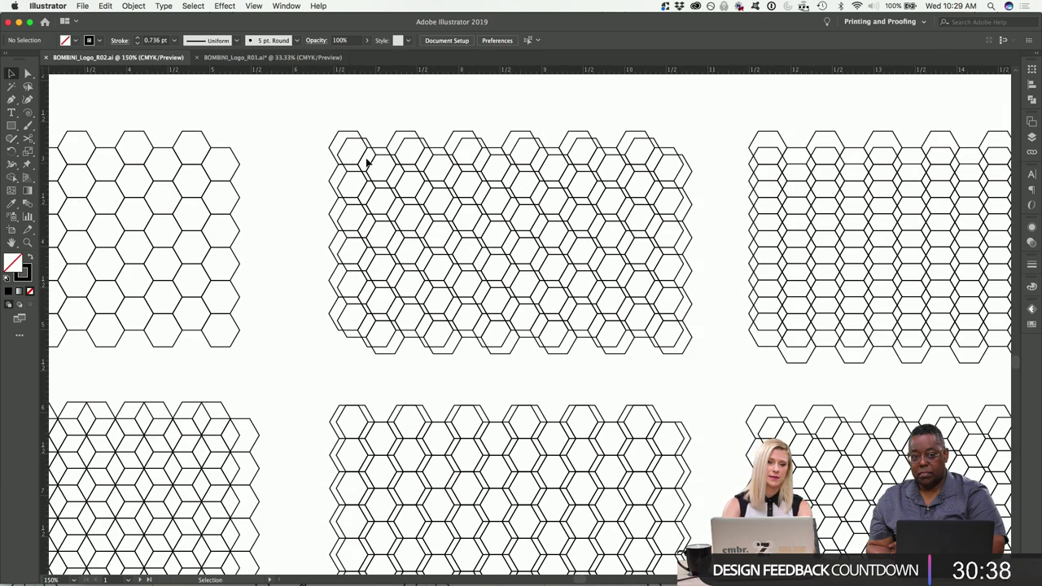
pyautogui.hscroll(5, 458, 184)
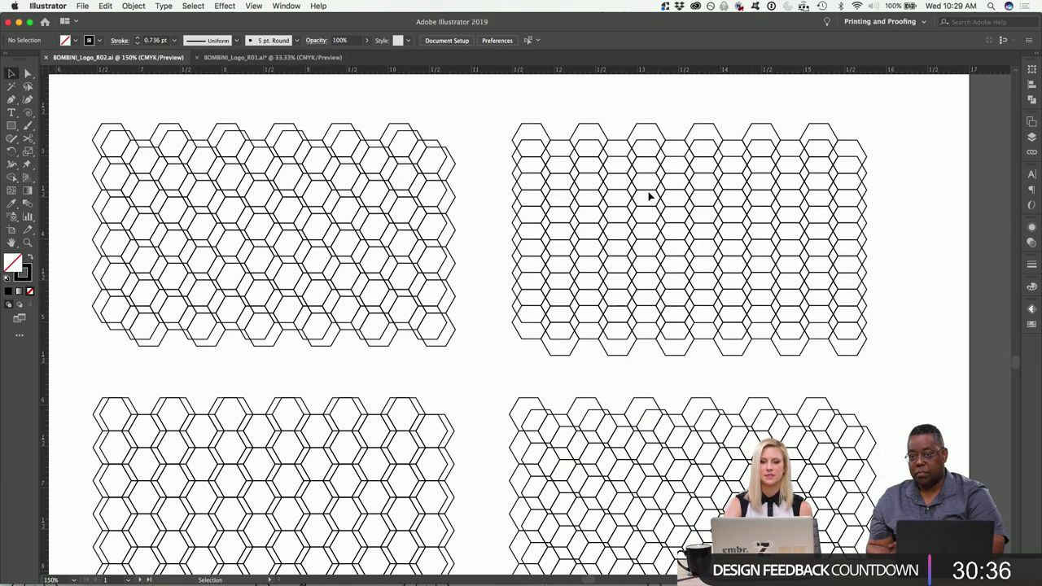
pyautogui.hscroll(-5, 651, 241)
pyautogui.scroll(-4, 651, 241)
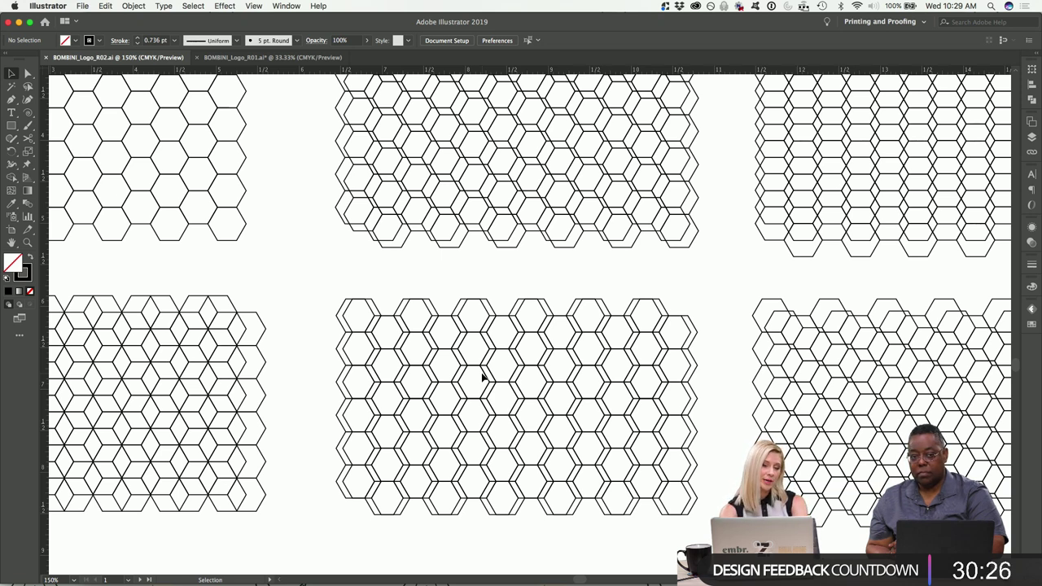
pyautogui.scroll(-5, 482, 376)
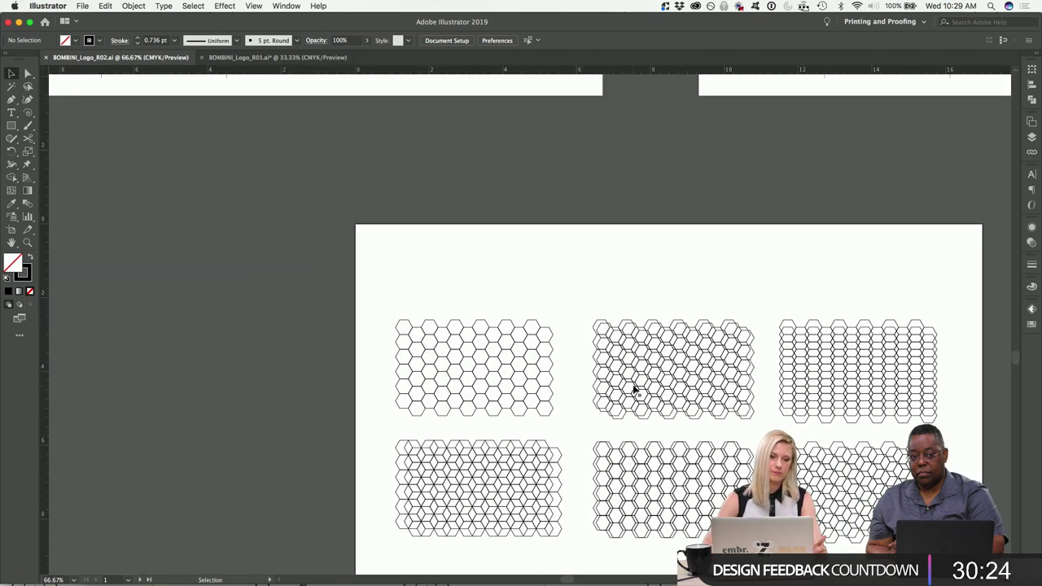
pyautogui.scroll(10, 634, 390)
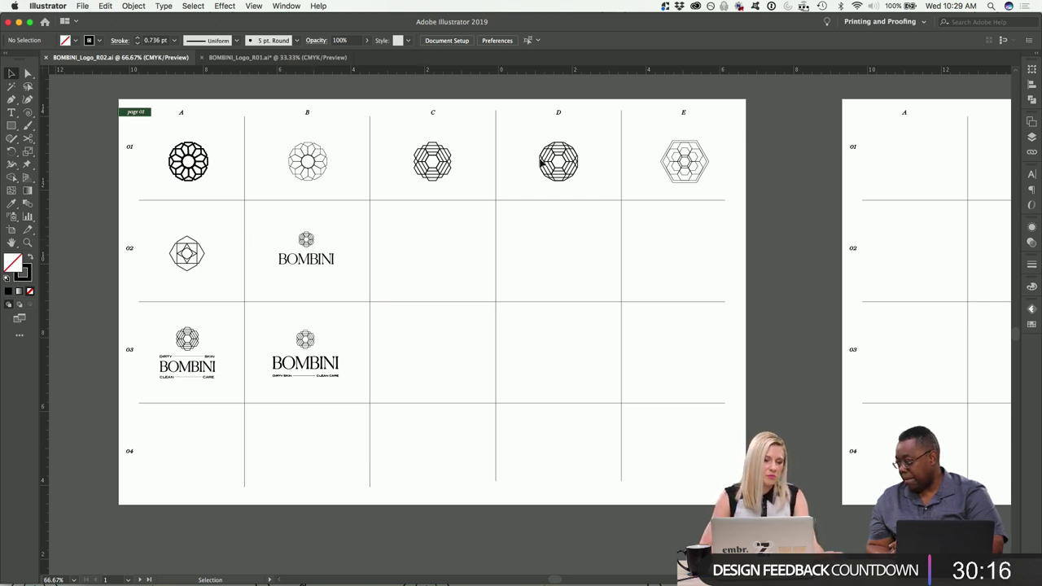
# Option-drag a copy of the column C hexagon mark into the empty C2 cell.
pyautogui.scroll(2, 578, 165)
pyautogui.moveTo(501, 129); pyautogui.dragTo(640, 221)
pyautogui.click(690, 212)
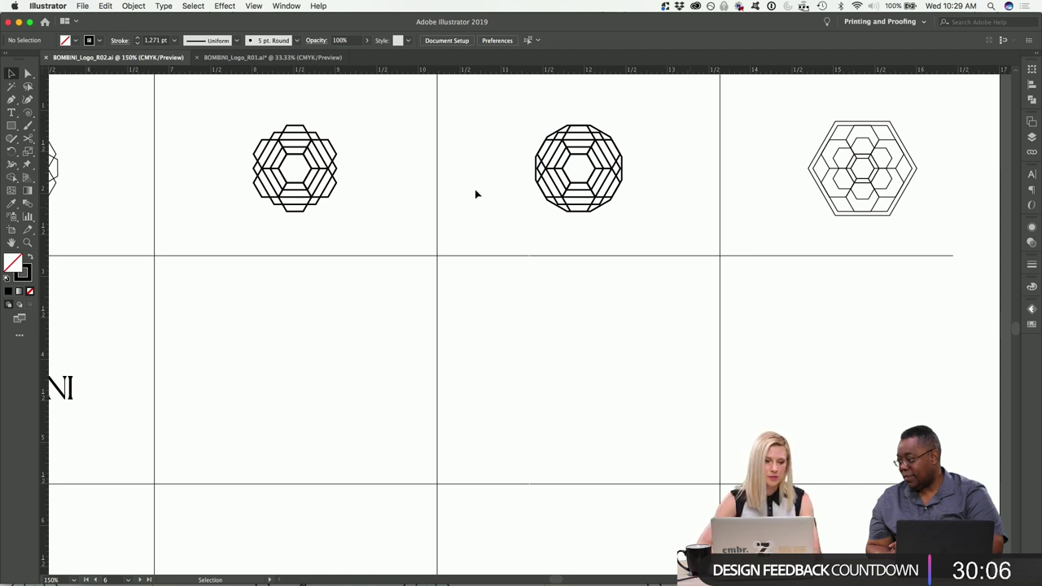
pyautogui.moveTo(361, 215); pyautogui.dragTo(220, 108)
pyautogui.hscroll(-3, 232, 134)
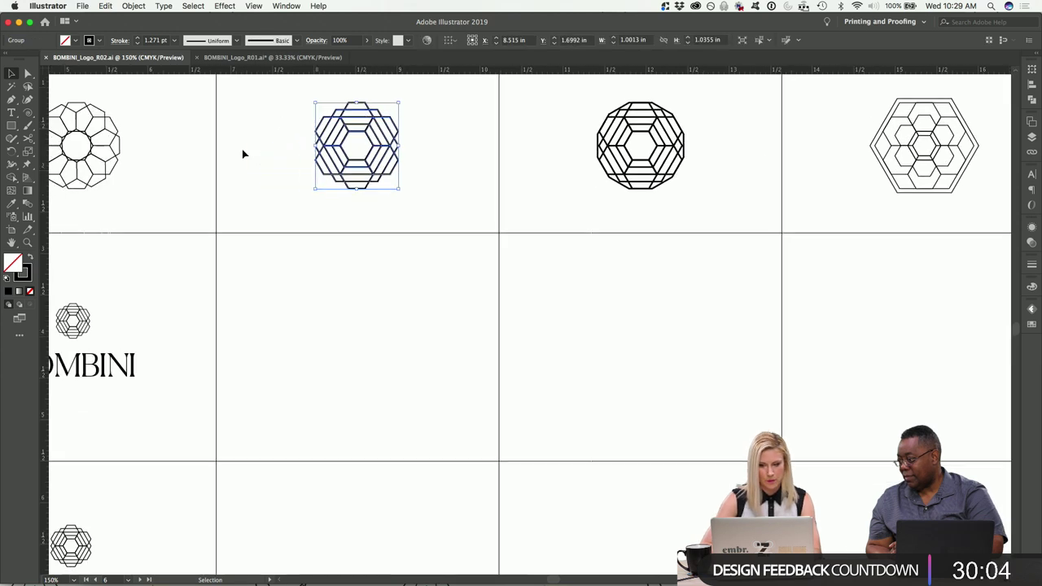
pyautogui.moveTo(380, 149); pyautogui.dragTo(379, 350)
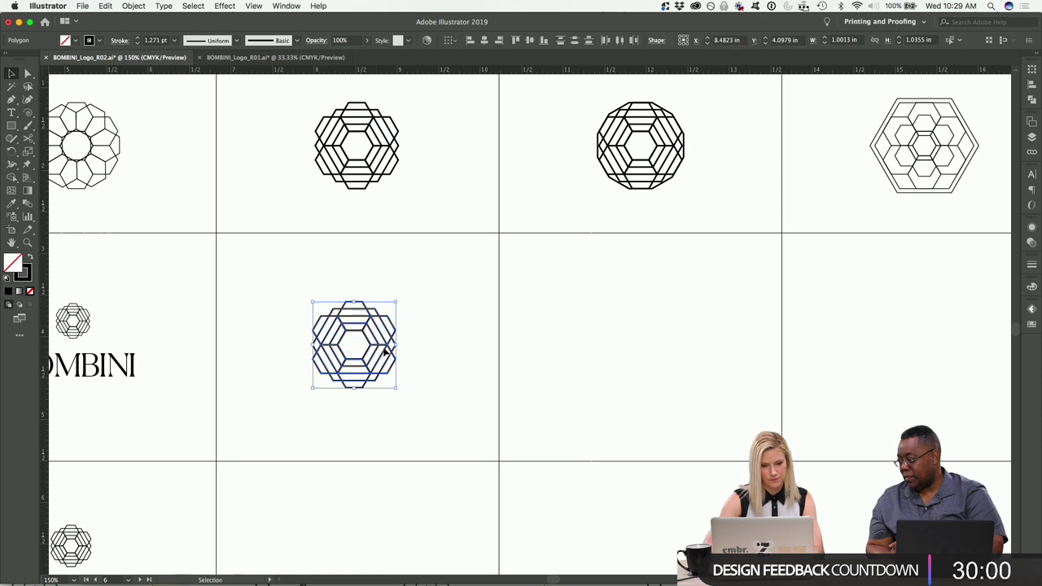
# Pull one small and one large hexagon into the next cell and delete the leftover copy.
pyautogui.click(343, 299)
pyautogui.click(348, 306)
pyautogui.moveTo(347, 306); pyautogui.dragTo(612, 329)
pyautogui.moveTo(443, 411); pyautogui.dragTo(275, 311)
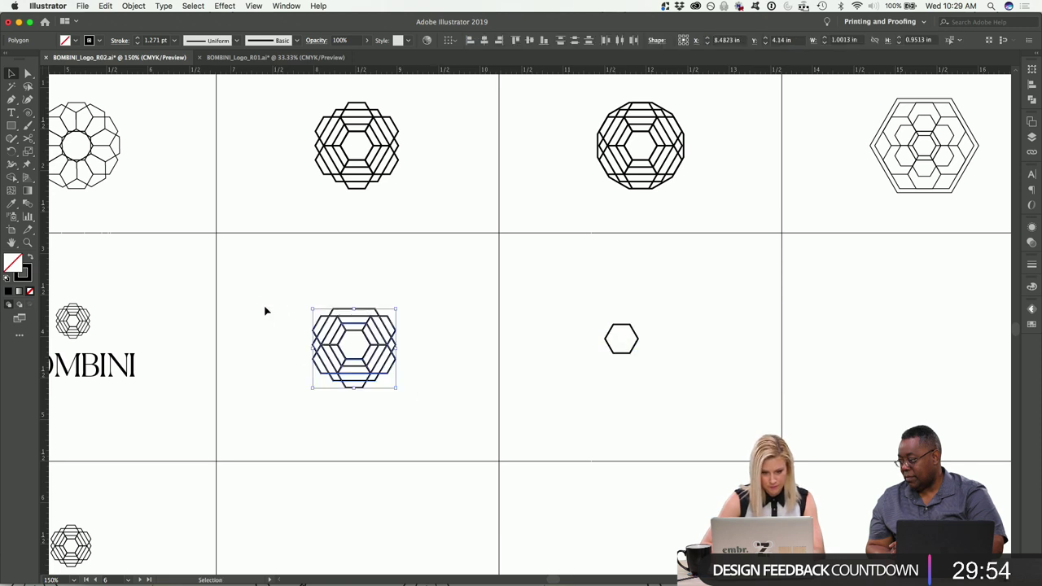
pyautogui.click(288, 339)
pyautogui.moveTo(344, 309); pyautogui.dragTo(735, 319)
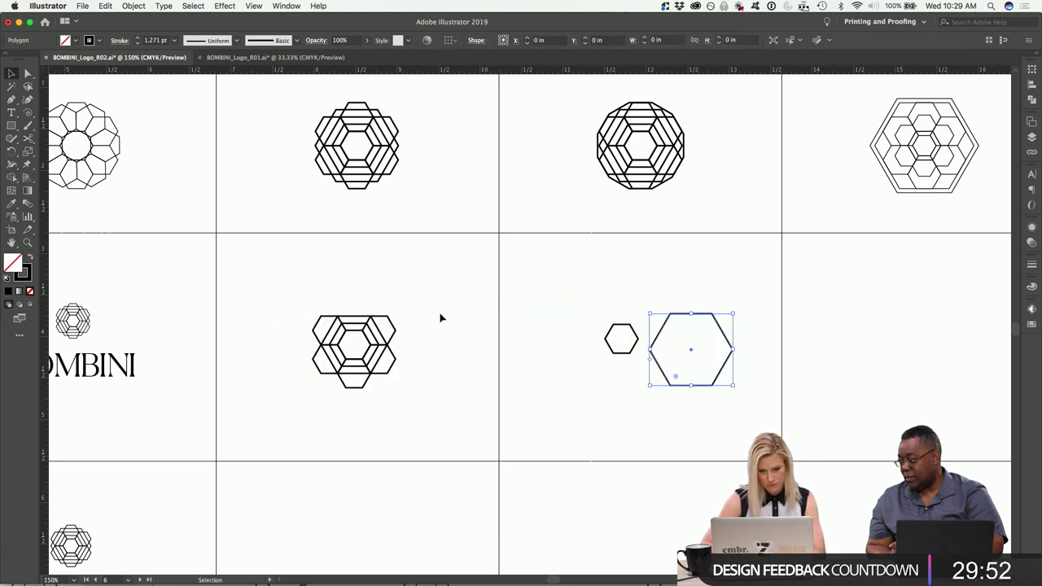
pyautogui.moveTo(371, 350); pyautogui.dragTo(523, 306)
pyautogui.click(361, 286)
pyautogui.moveTo(280, 307); pyautogui.dragTo(409, 412)
pyautogui.press('Delete')
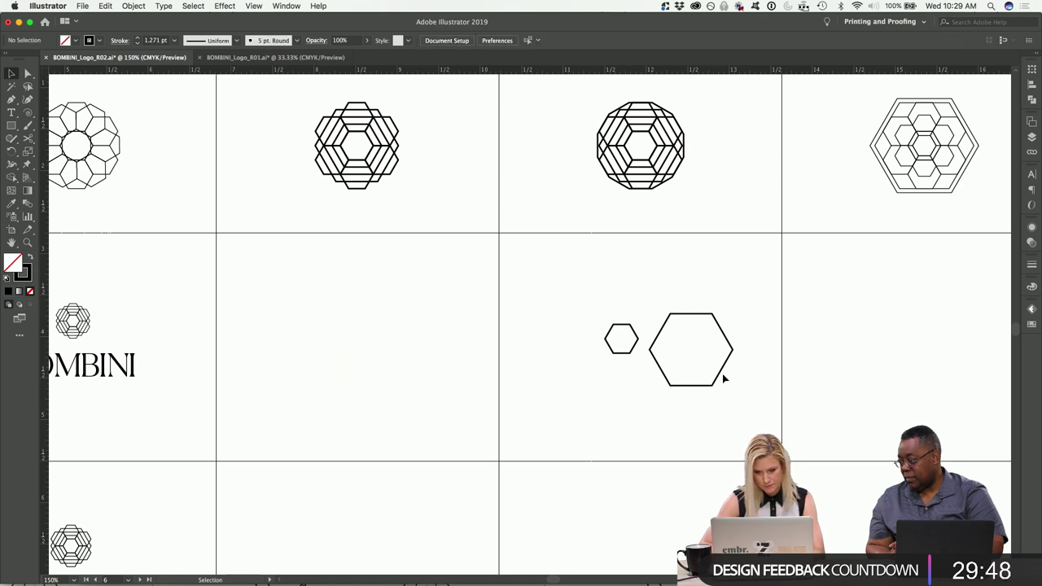
# Align the two hexagons on both horizontal and vertical centres.
pyautogui.click(659, 361)
pyautogui.moveTo(574, 302); pyautogui.dragTo(732, 414)
pyautogui.click(485, 41)
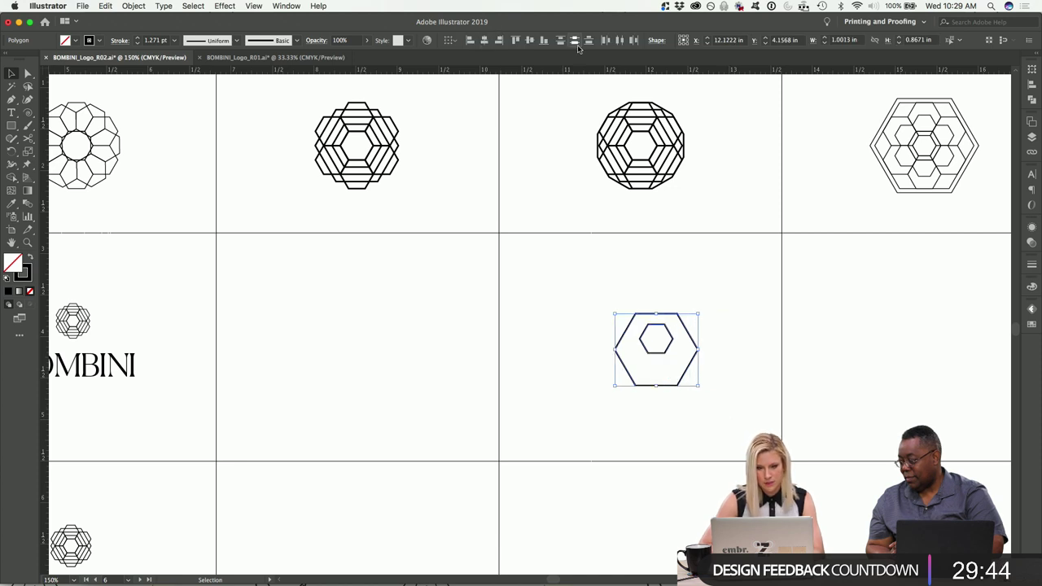
pyautogui.click(530, 40)
pyautogui.click(567, 298)
pyautogui.moveTo(579, 291); pyautogui.dragTo(717, 420)
# Nudge the hexagon pair into position in its cell and zoom to 200%.
pyautogui.hotkey('shift', 'Left')
pyautogui.hotkey('shift', 'Left')
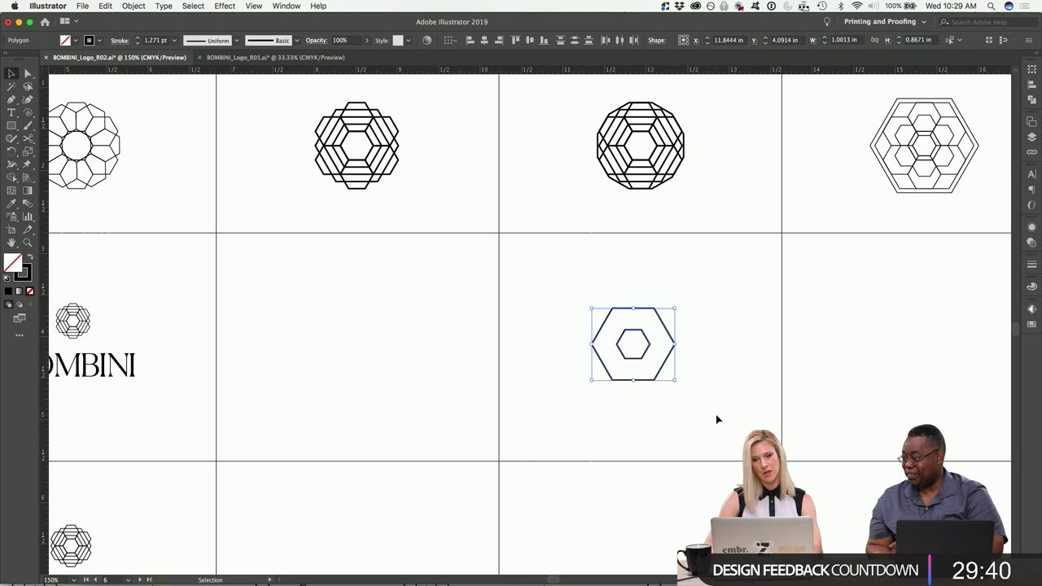
pyautogui.press('Right')
pyautogui.scroll(-1, 713, 412)
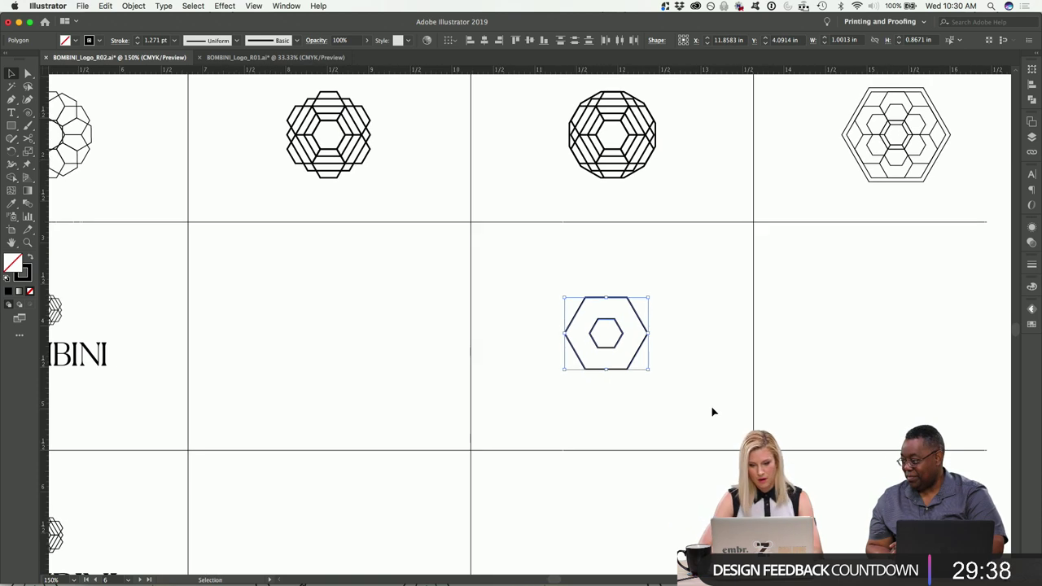
pyautogui.press('super+minus')
pyautogui.press('Right')
pyautogui.press('Right')
pyautogui.press('Right')
pyautogui.press('Right')
pyautogui.press('super+equal')
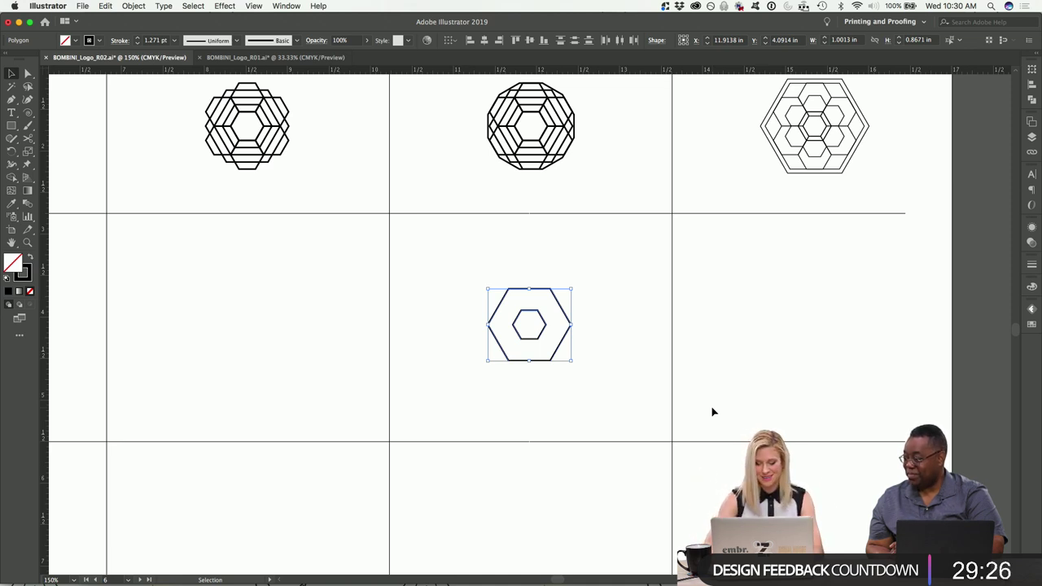
pyautogui.press('super+equal')
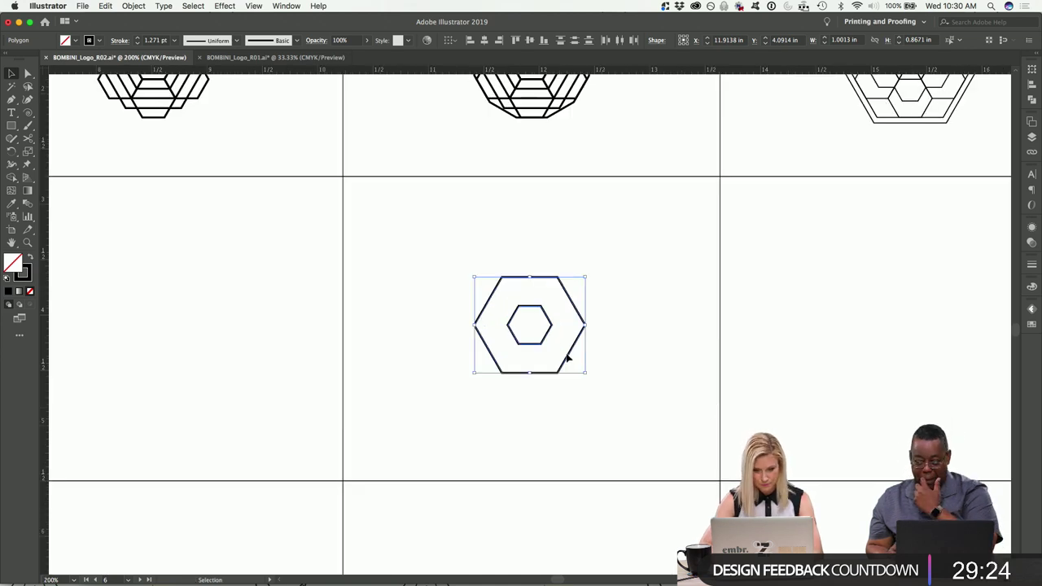
# Select the small inner hexagon and open Object > Path > Offset Path.
pyautogui.scroll(2, 563, 361)
pyautogui.scroll(-1, 586, 355)
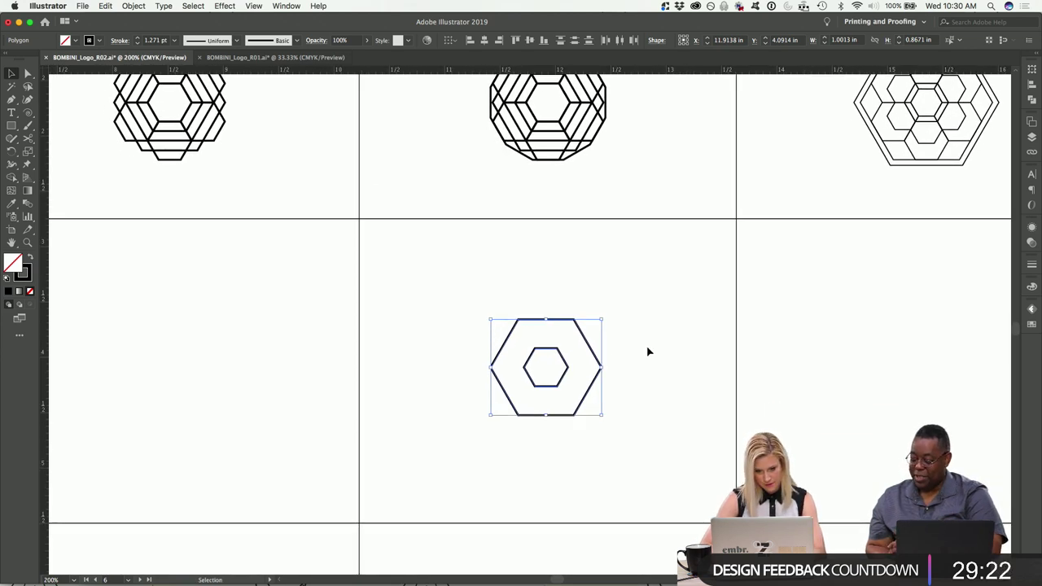
pyautogui.click(570, 370)
pyautogui.click(570, 372)
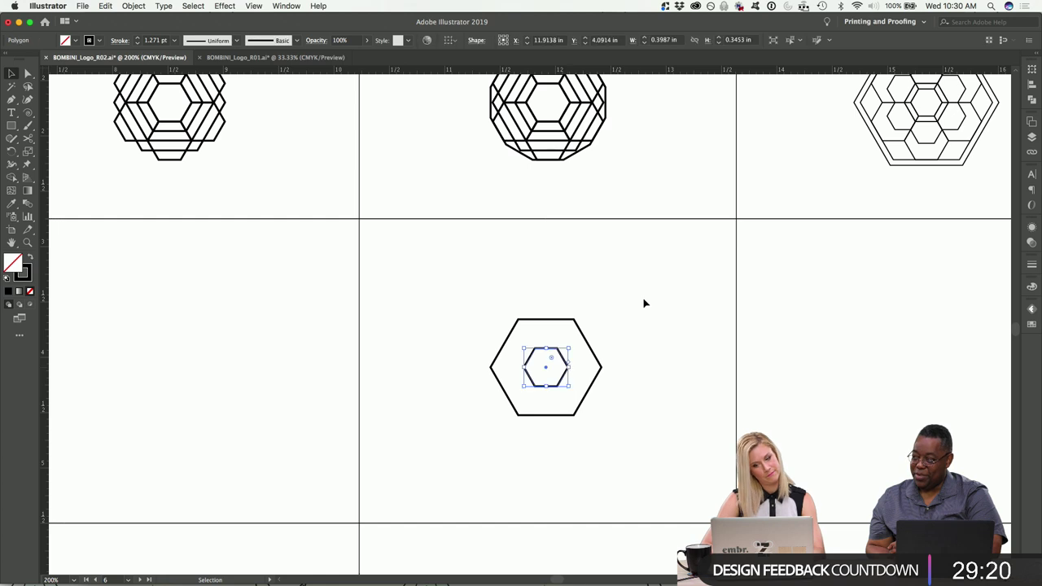
pyautogui.click(109, 5)
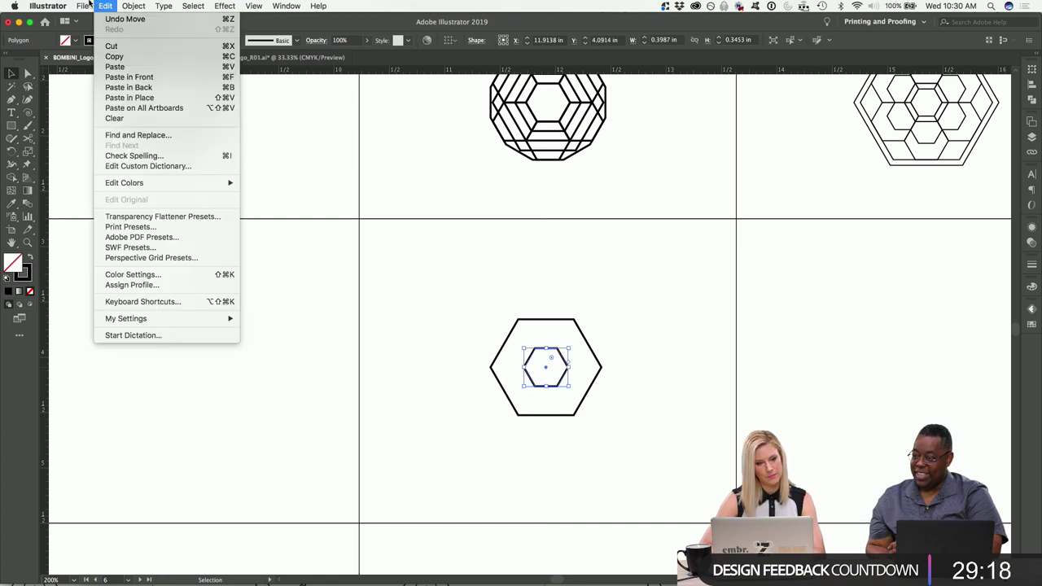
pyautogui.moveTo(82, 6)
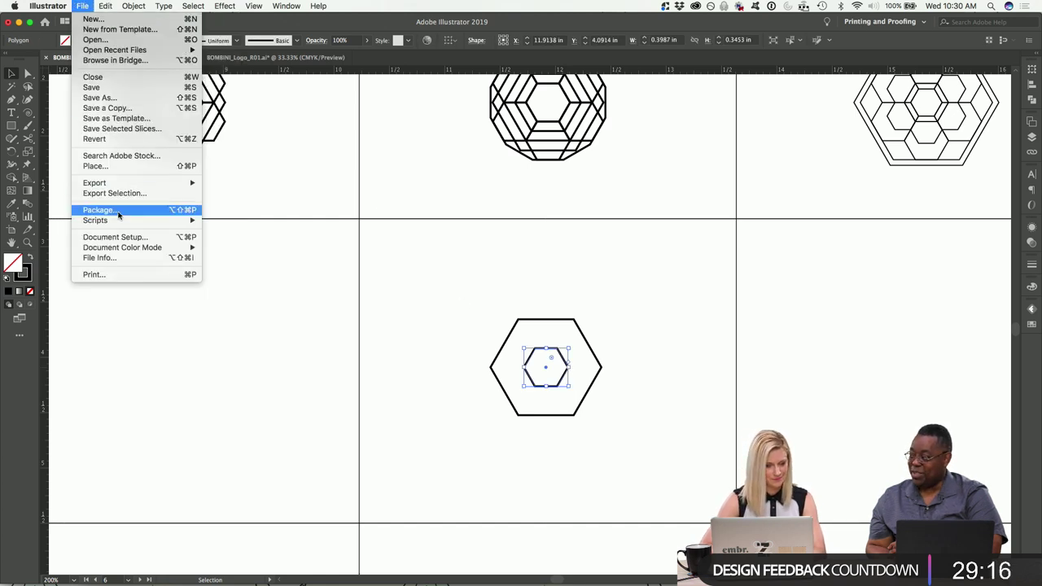
pyautogui.moveTo(121, 184)
pyautogui.moveTo(134, 6)
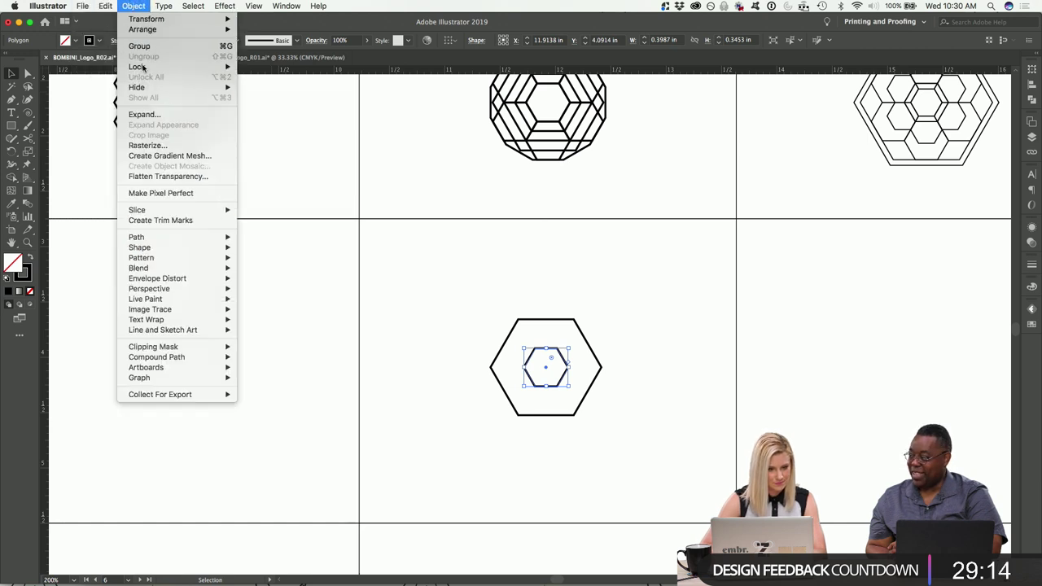
pyautogui.moveTo(156, 291)
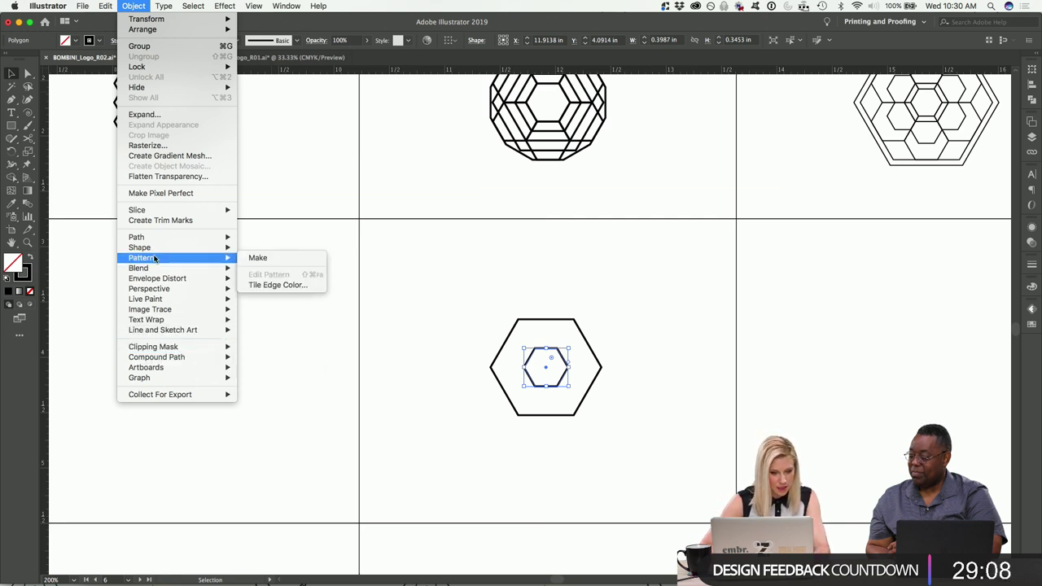
pyautogui.moveTo(150, 241)
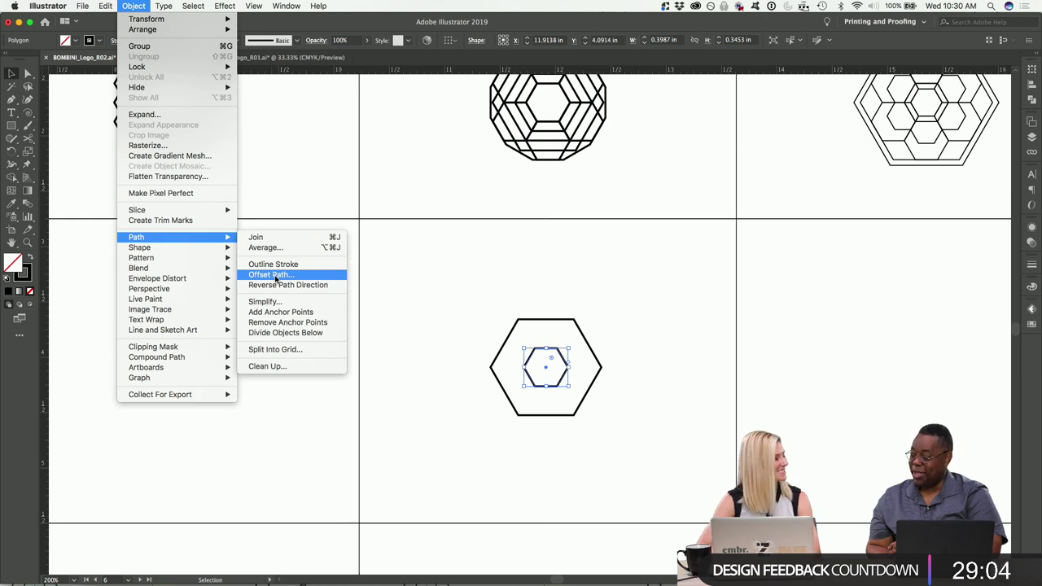
pyautogui.click(277, 275)
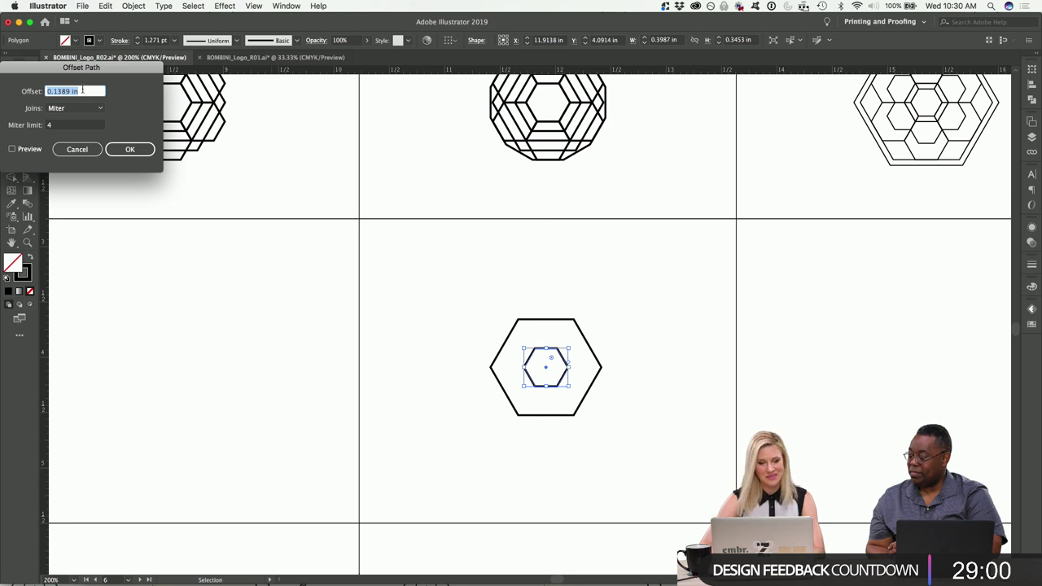
# Move the Offset Path dialog aside and preview the 0.1389 in offset ring.
pyautogui.moveTo(114, 72); pyautogui.dragTo(234, 215)
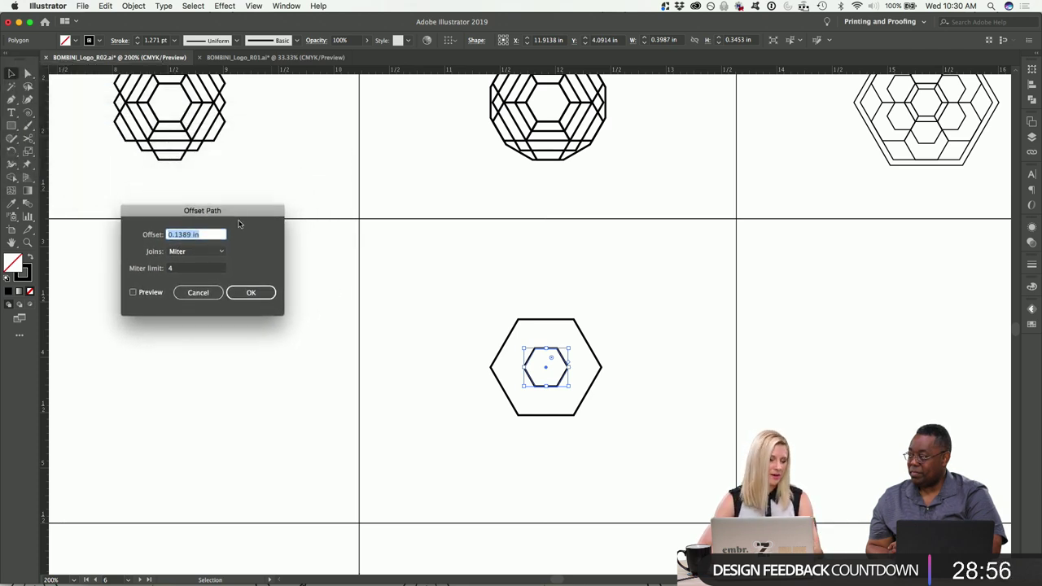
pyautogui.click(132, 292)
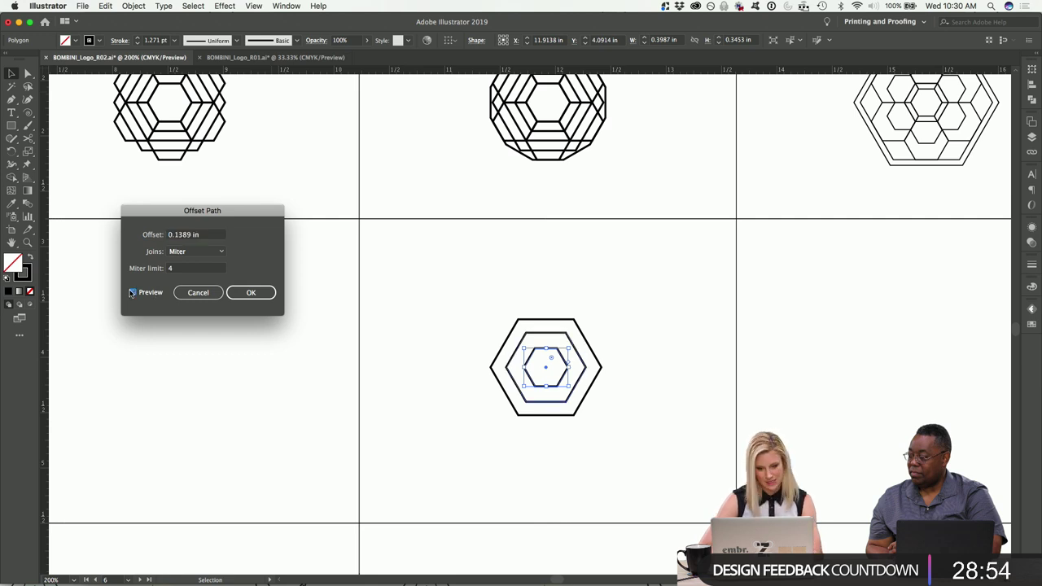
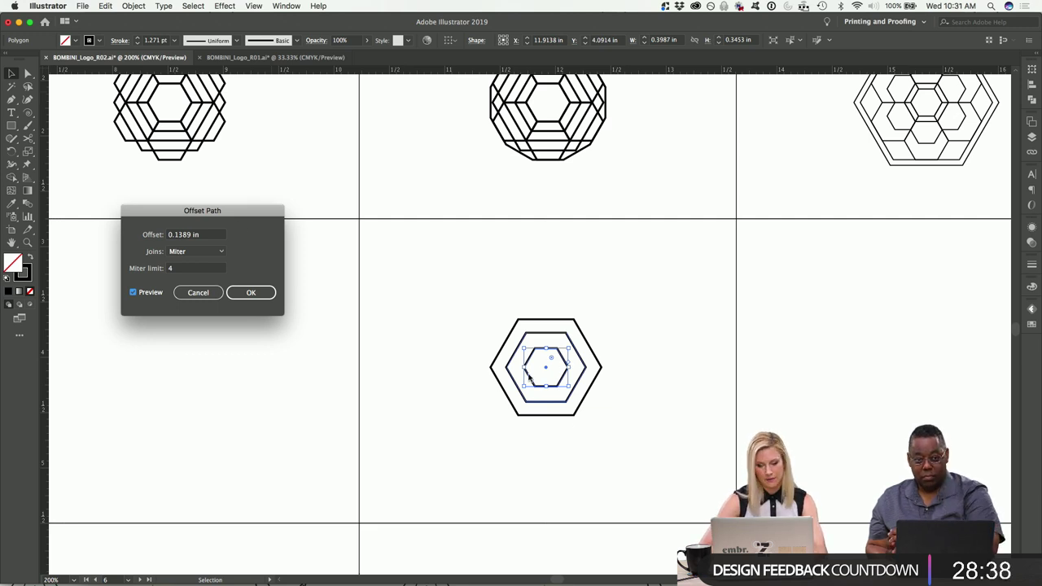
# Offset the small inner hexagon by 0.125 in to add a hexagon between the inner and outer ones.
pyautogui.click(134, 6)
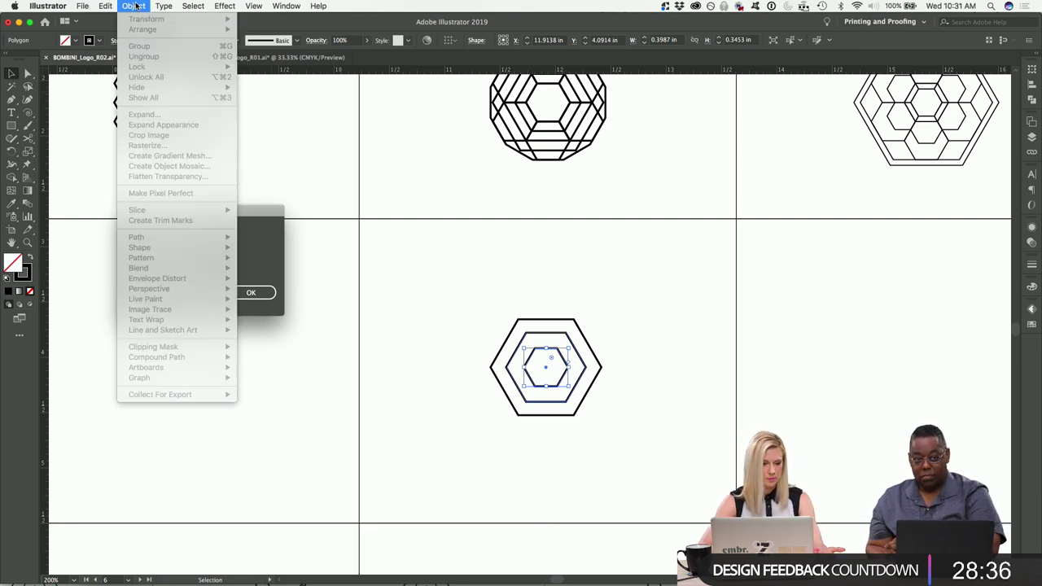
pyautogui.click(249, 240)
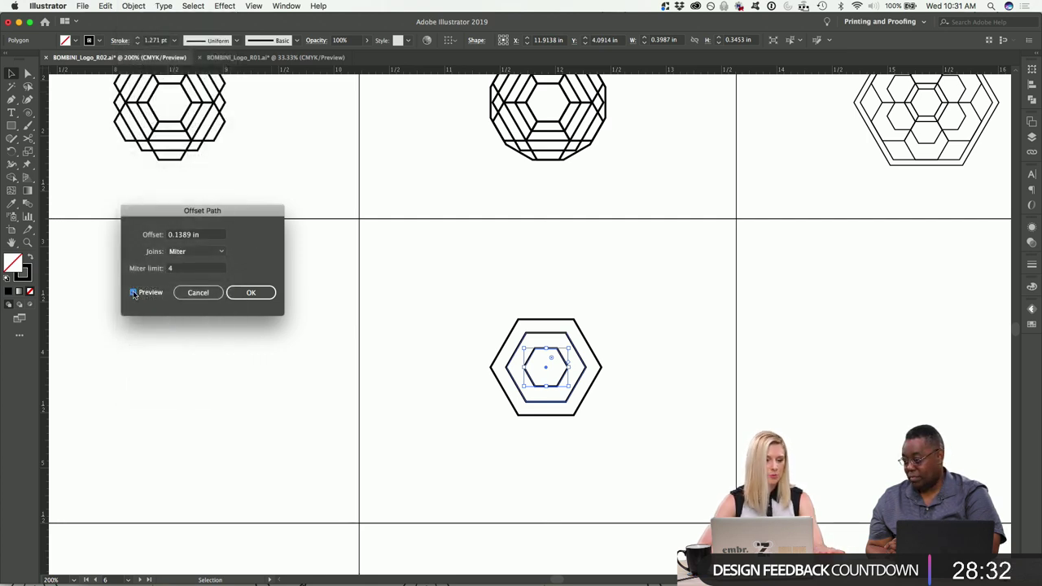
pyautogui.click(193, 236)
pyautogui.press('BackSpace')
pyautogui.press('BackSpace')
pyautogui.write('2')
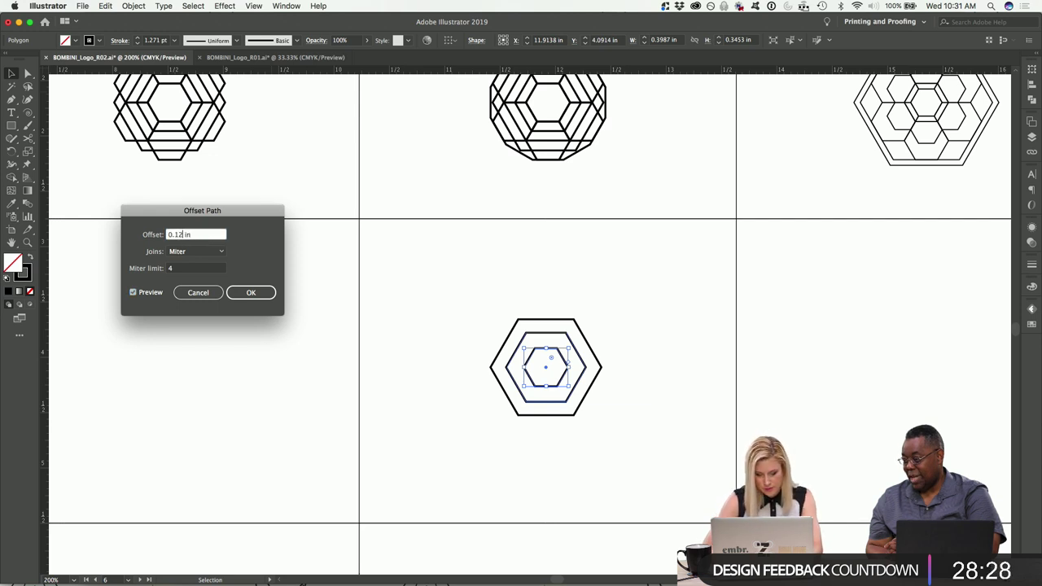
pyautogui.write('5')
pyautogui.press('Tab')
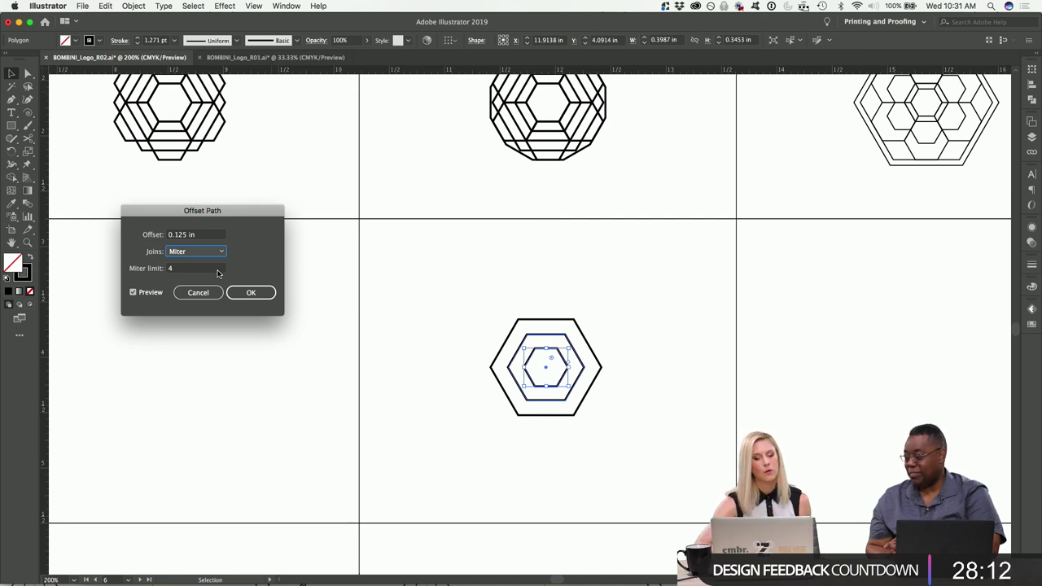
pyautogui.click(251, 292)
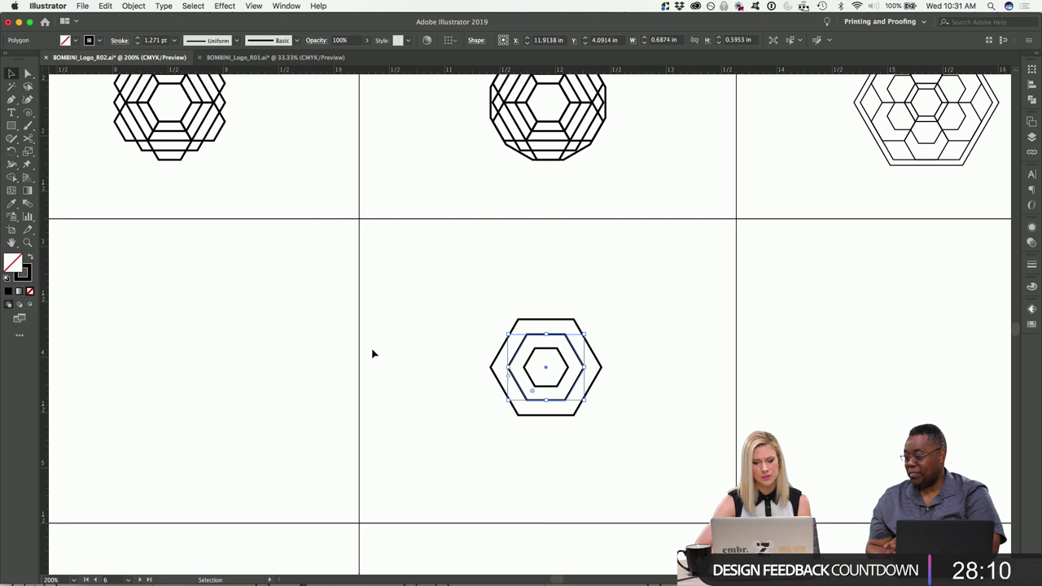
pyautogui.press('super+equal')
# Slightly enlarge the middle hexagon by its corner handle.
pyautogui.click(664, 277)
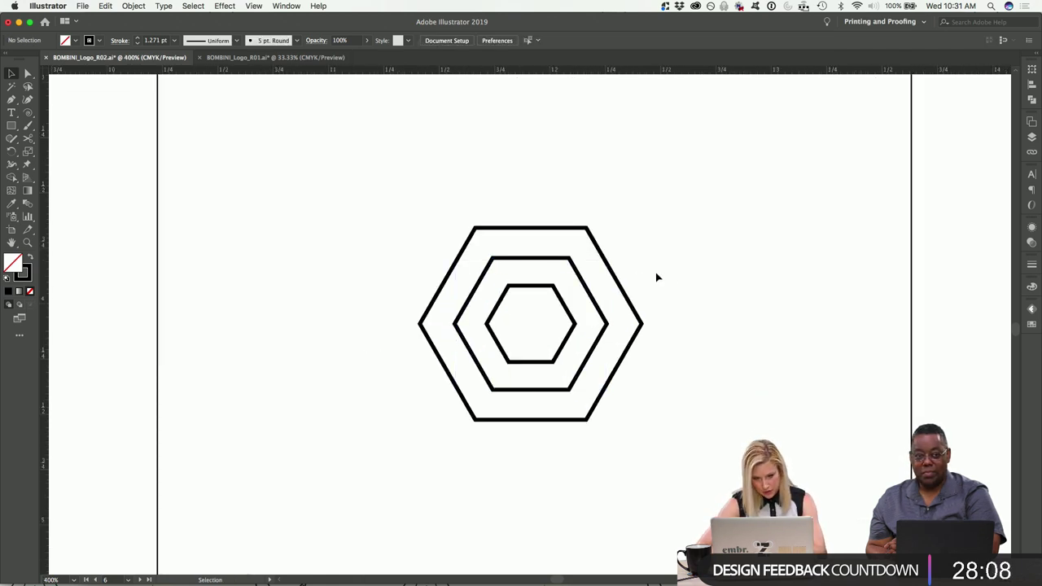
pyautogui.click(577, 271)
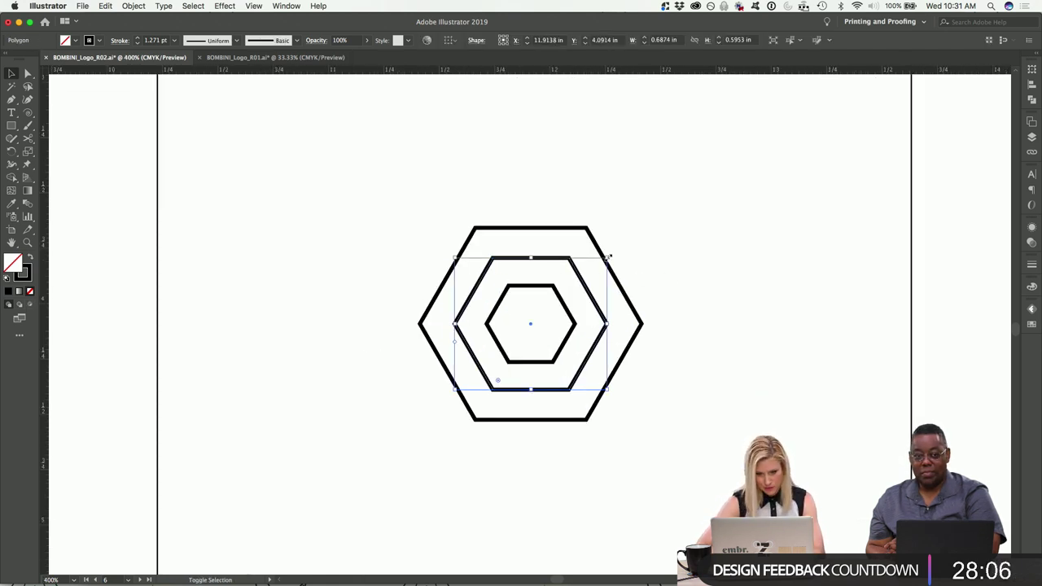
pyautogui.moveTo(607, 257); pyautogui.dragTo(609, 256)
# Give all three concentric hexagons a 1 pt stroke.
pyautogui.click(336, 181)
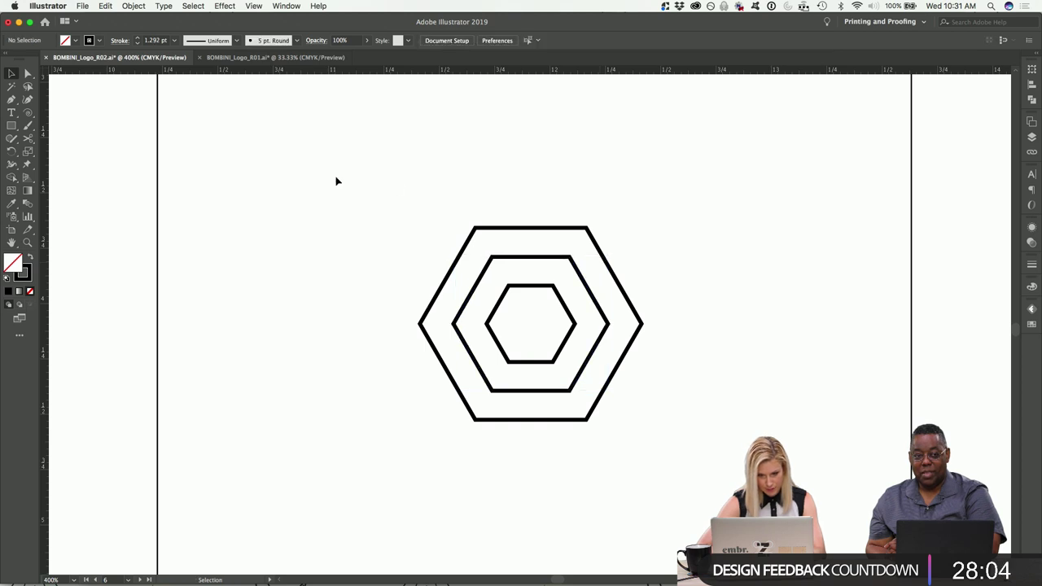
pyautogui.moveTo(383, 170); pyautogui.dragTo(623, 423)
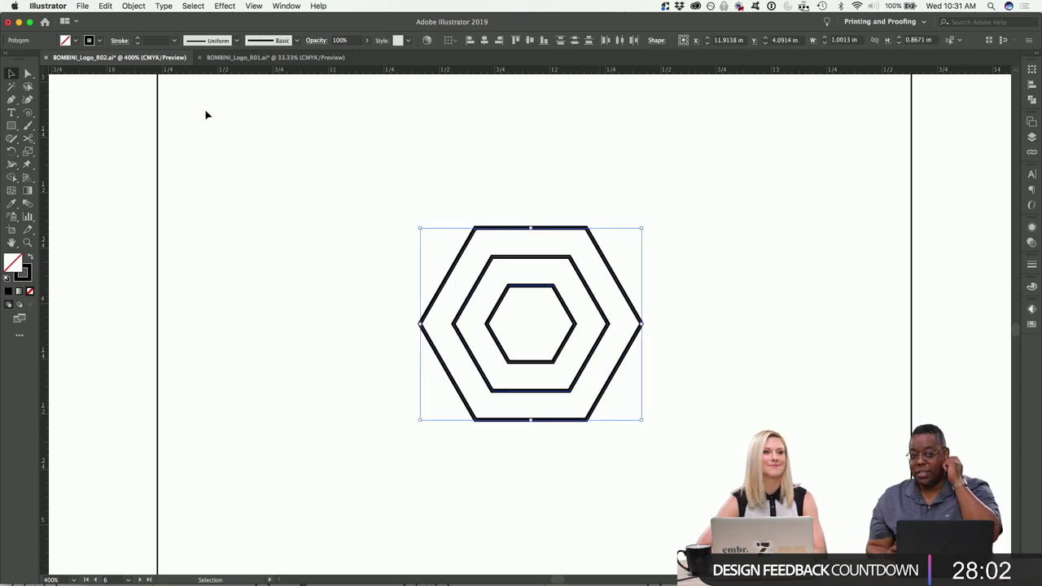
pyautogui.click(173, 40)
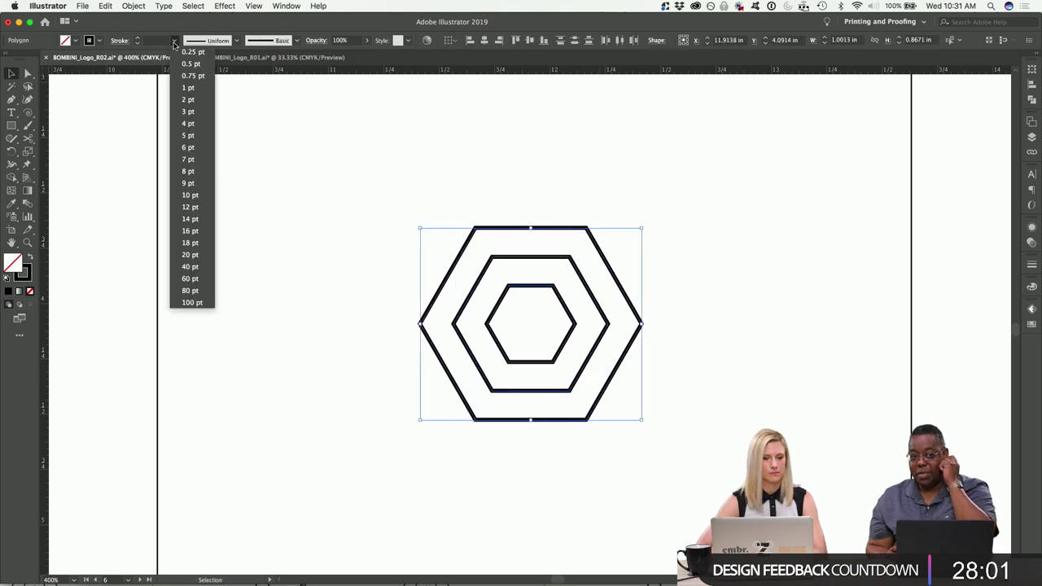
pyautogui.click(189, 89)
pyautogui.click(284, 193)
pyautogui.press('super+minus')
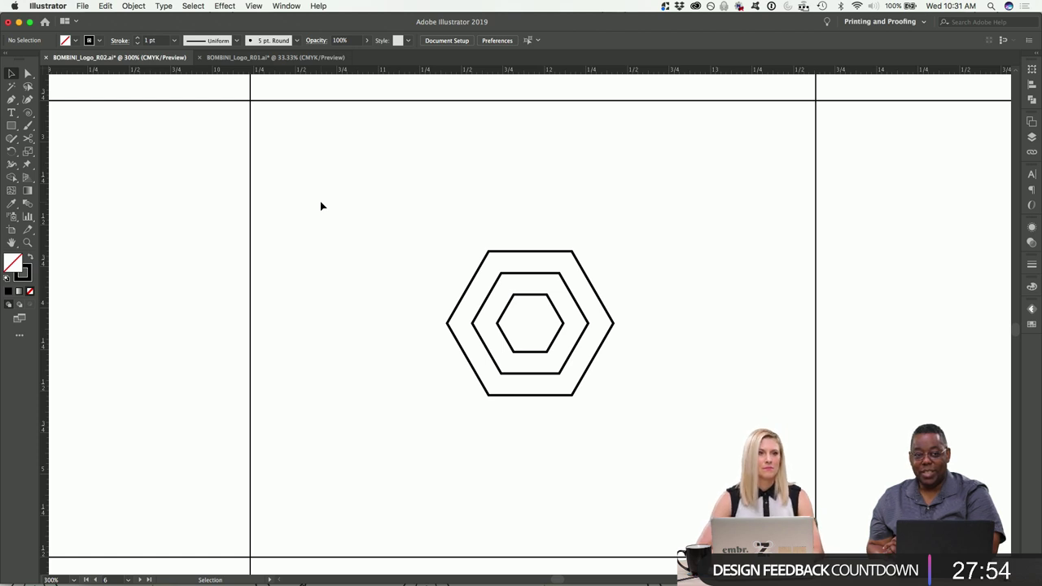
pyautogui.scroll(-3, 353, 258)
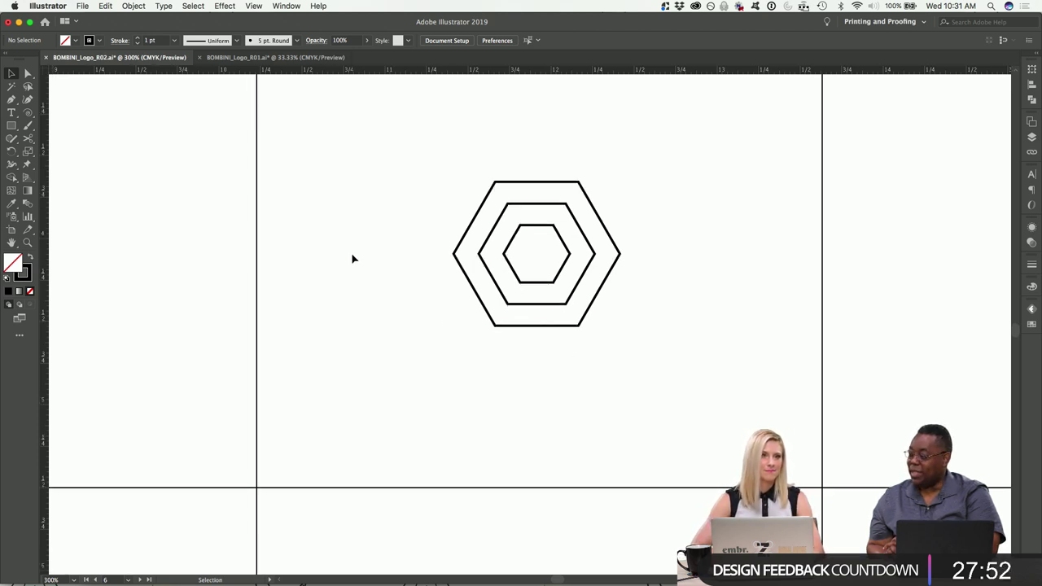
# Try a rotated overlapping copy, undo it, then duplicate the hexagon group to the left.
pyautogui.moveTo(440, 172); pyautogui.dragTo(614, 331)
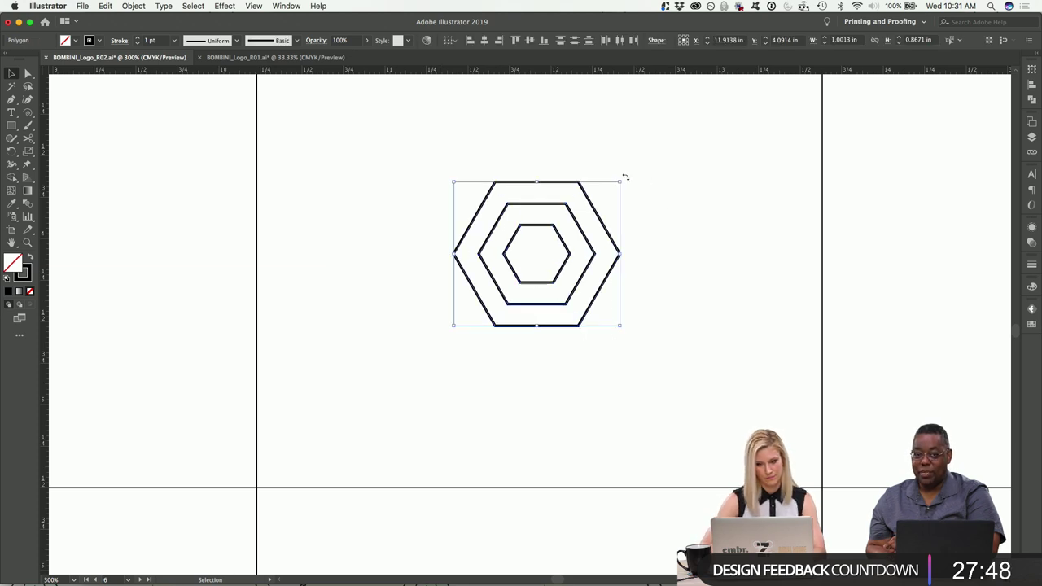
pyautogui.moveTo(623, 178); pyautogui.dragTo(611, 330)
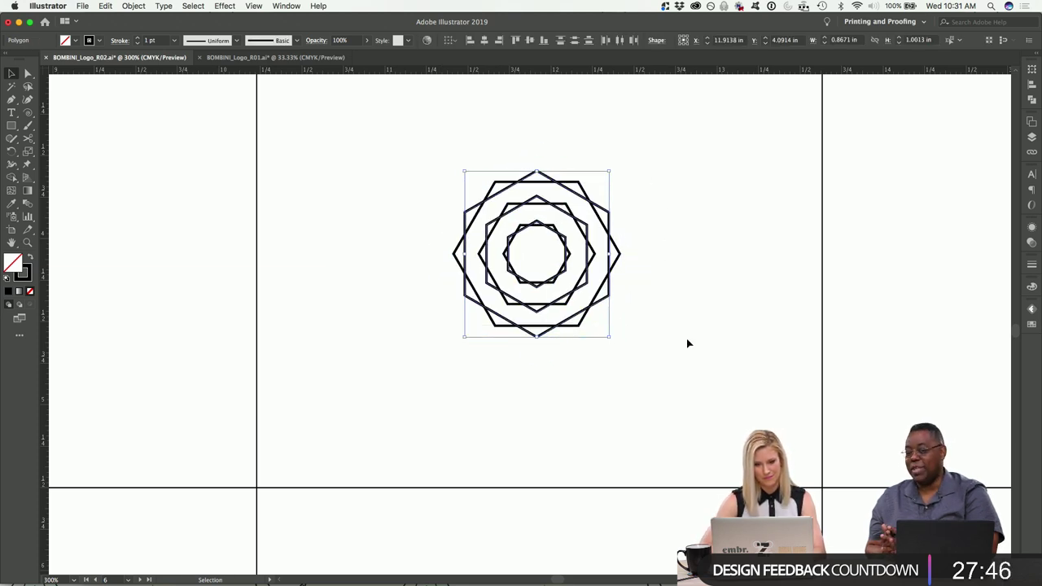
pyautogui.click(688, 344)
pyautogui.press('super+minus')
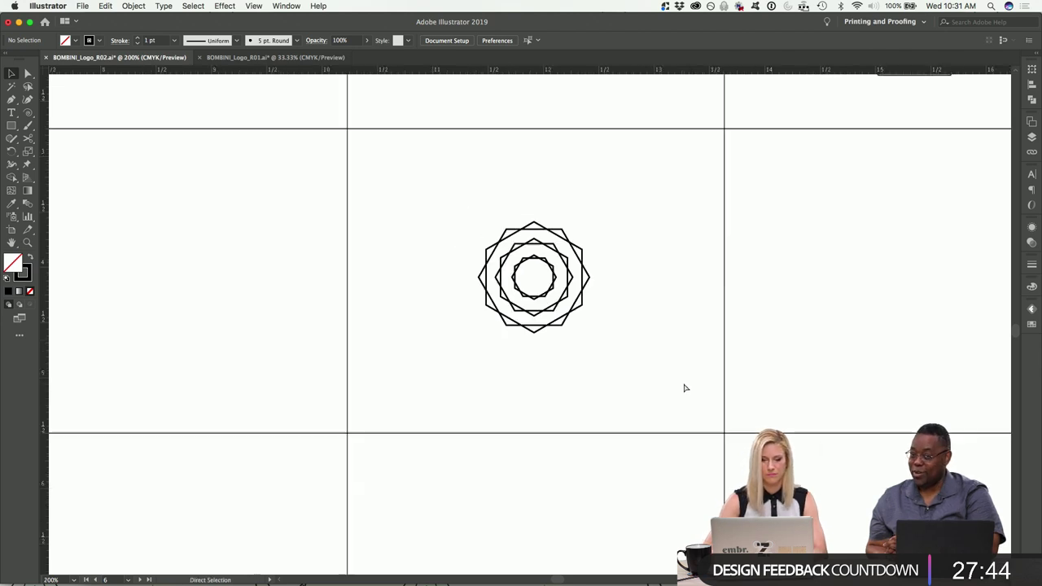
pyautogui.hscroll(-5, 683, 383)
pyautogui.scroll(1, 683, 383)
pyautogui.press('super+z')
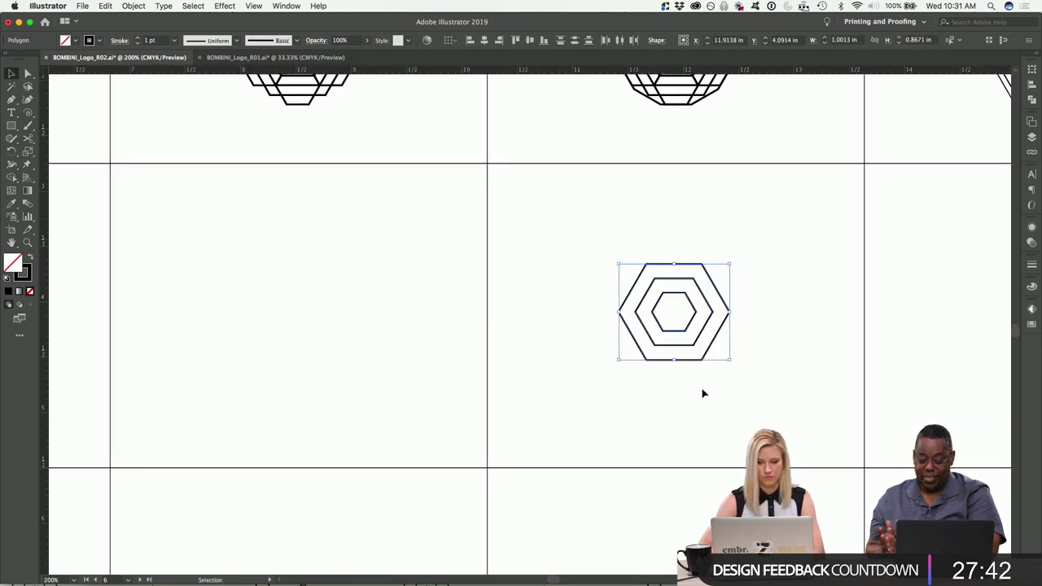
pyautogui.moveTo(693, 321); pyautogui.dragTo(293, 300)
# Overlay a rotated copy on the right hexagon group to form twelve-point star outlines.
pyautogui.moveTo(608, 247); pyautogui.dragTo(794, 425)
pyautogui.press('a')
pyautogui.press('v')
pyautogui.press('super+equal')
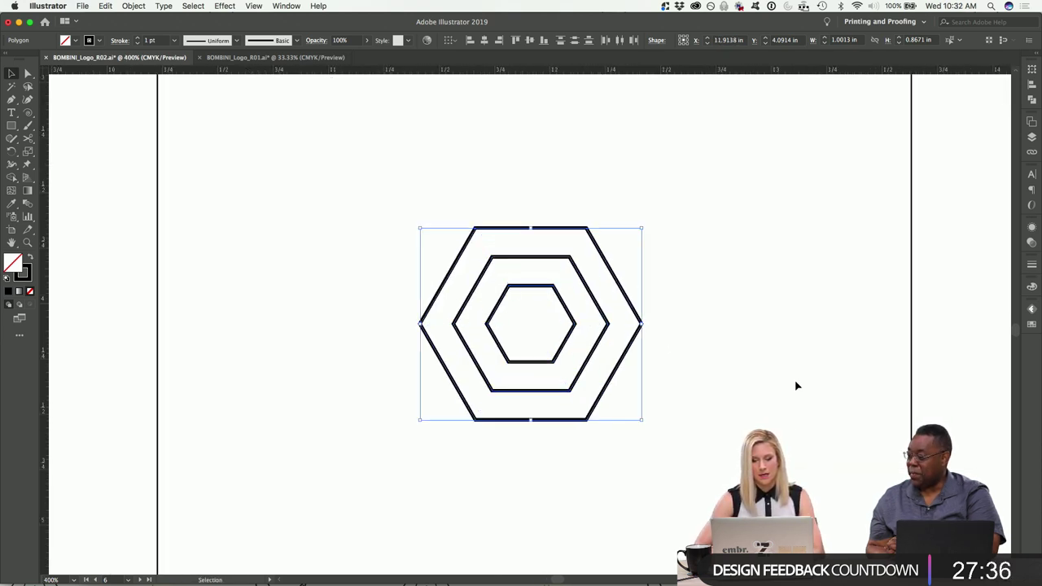
pyautogui.moveTo(644, 222); pyautogui.dragTo(583, 371)
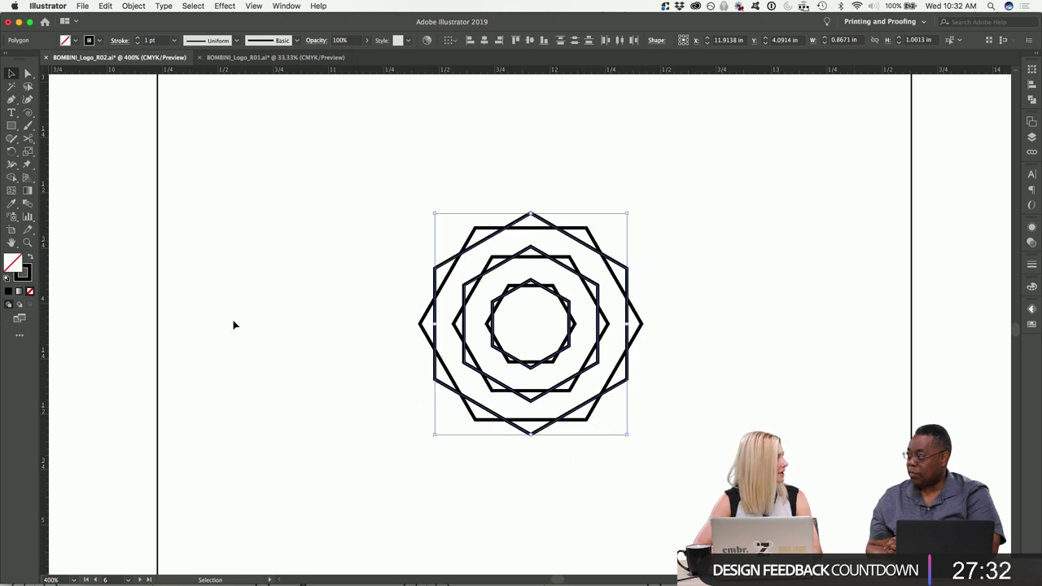
pyautogui.click(309, 272)
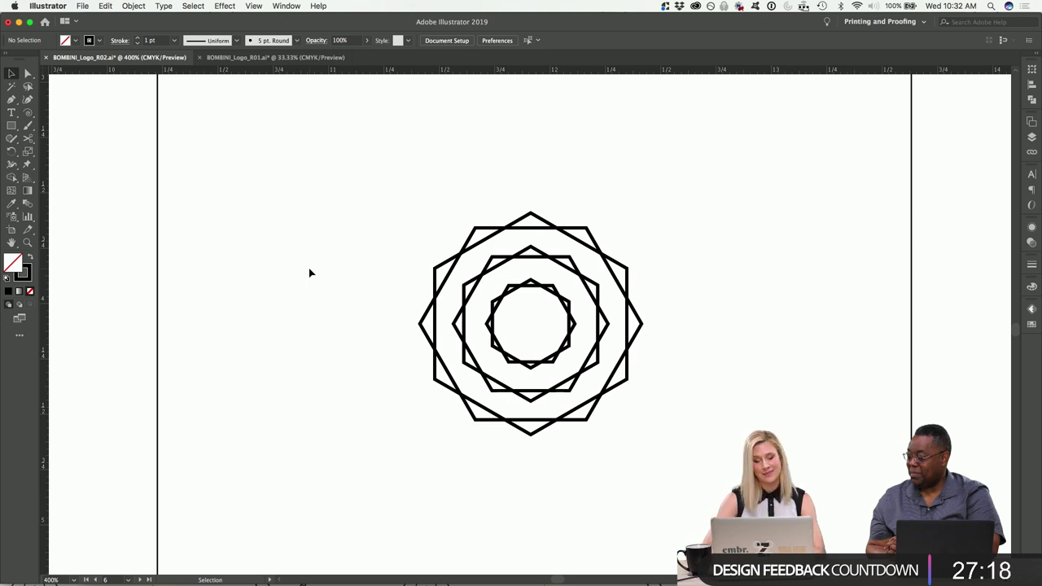
pyautogui.press('super+minus')
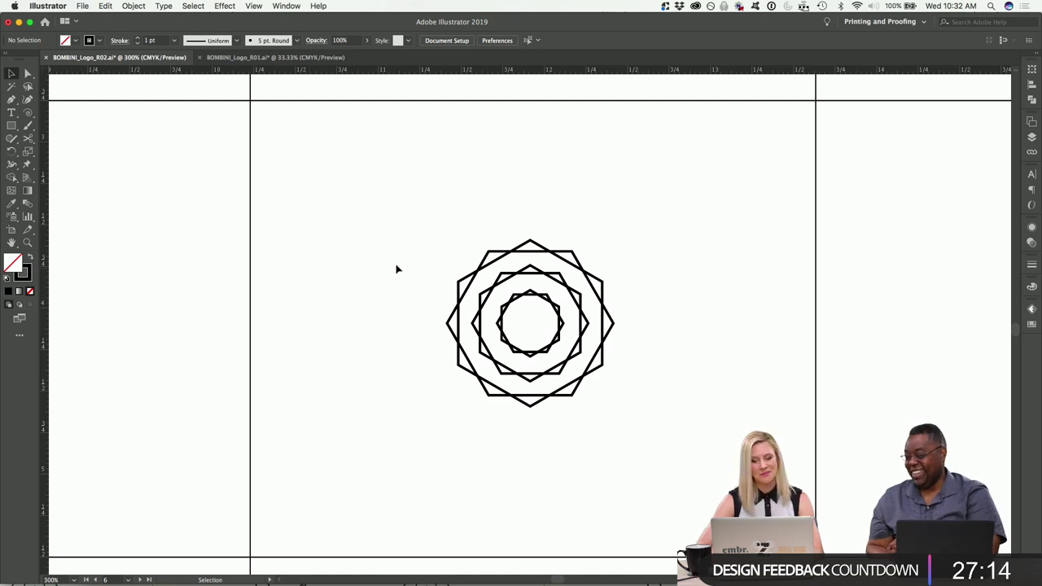
# Rotate the left logo's middle hexagon so it points upward.
pyautogui.hscroll(-10, 397, 269)
pyautogui.hscroll(-4, 393, 265)
pyautogui.moveTo(472, 217); pyautogui.dragTo(340, 407)
pyautogui.click(525, 388)
pyautogui.click(438, 334)
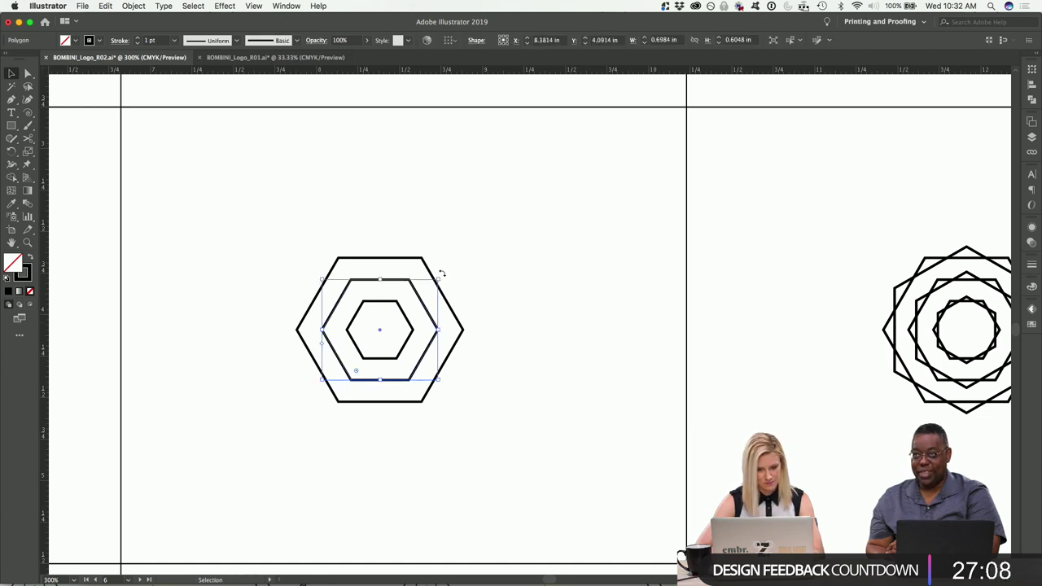
pyautogui.moveTo(441, 276); pyautogui.dragTo(440, 372)
pyautogui.click(481, 386)
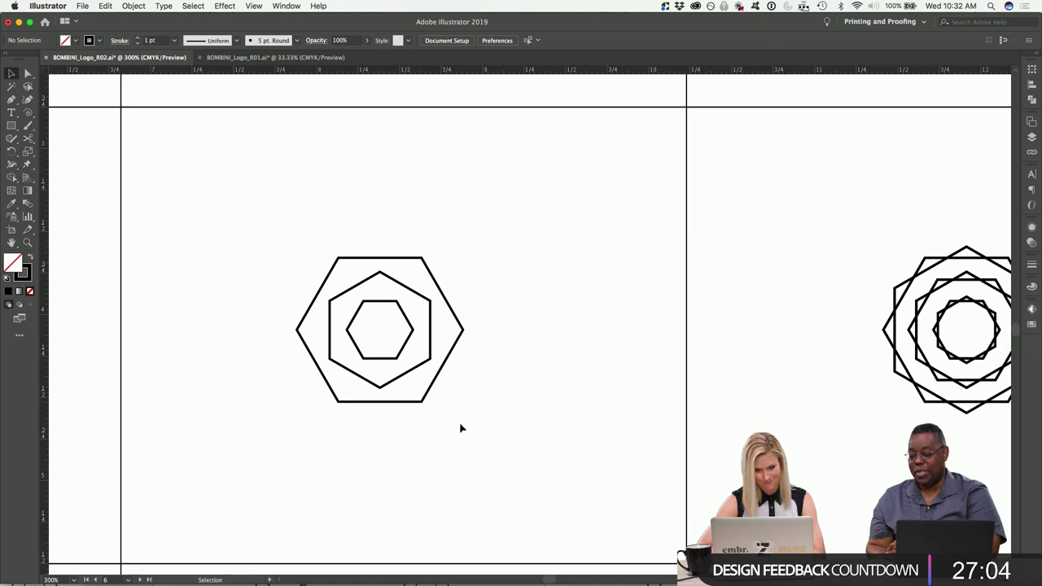
# Copy the small inner hexagon straight up, then copy that one straight down to the bottom.
pyautogui.click(411, 346)
pyautogui.moveTo(405, 353); pyautogui.dragTo(399, 281)
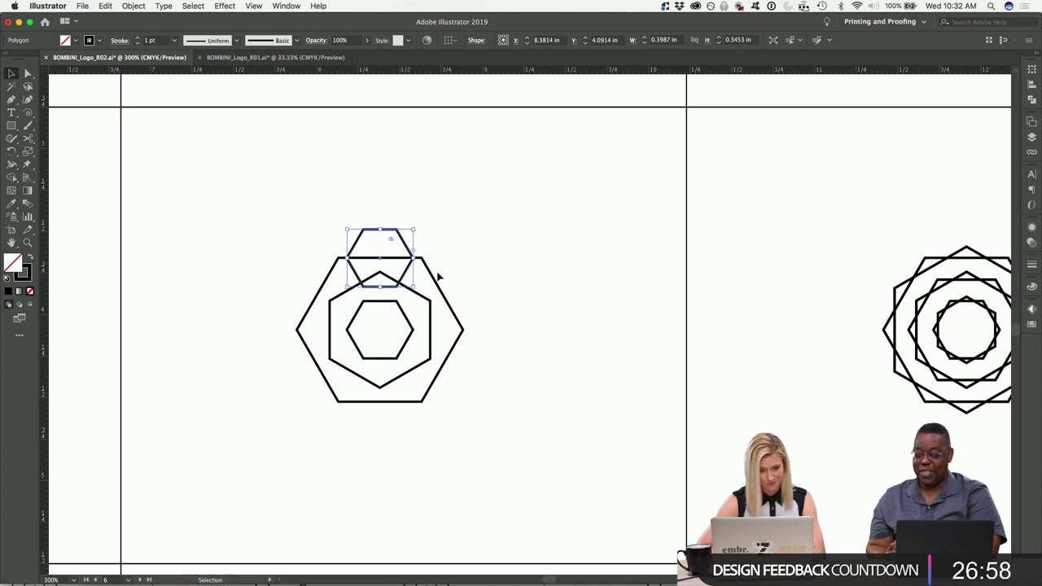
pyautogui.click(440, 263)
pyautogui.click(403, 244)
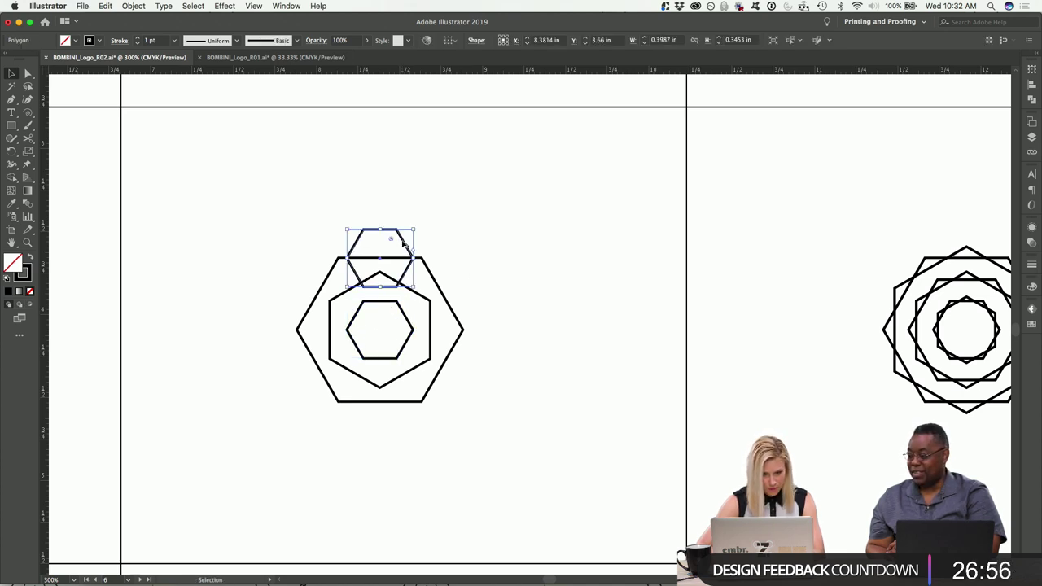
pyautogui.moveTo(401, 244); pyautogui.dragTo(408, 388)
# Group the top, inner and bottom small hexagons into one vertical stack.
pyautogui.click(479, 431)
pyautogui.moveTo(492, 451); pyautogui.dragTo(362, 420)
pyautogui.keyDown('shift'); pyautogui.click(406, 348); pyautogui.keyUp('shift')
pyautogui.keyDown('shift'); pyautogui.click(410, 270); pyautogui.keyUp('shift')
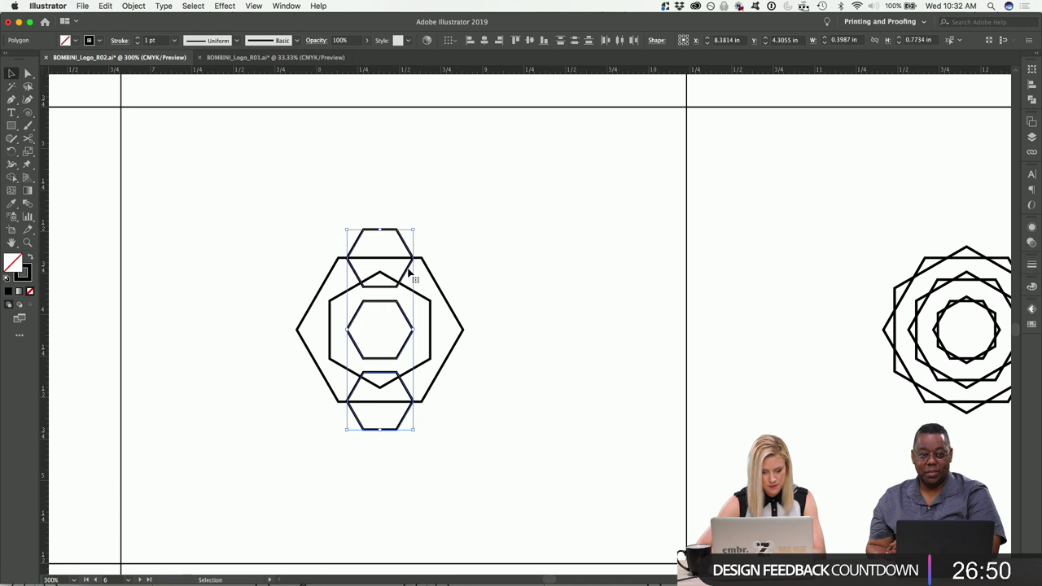
pyautogui.click(417, 230)
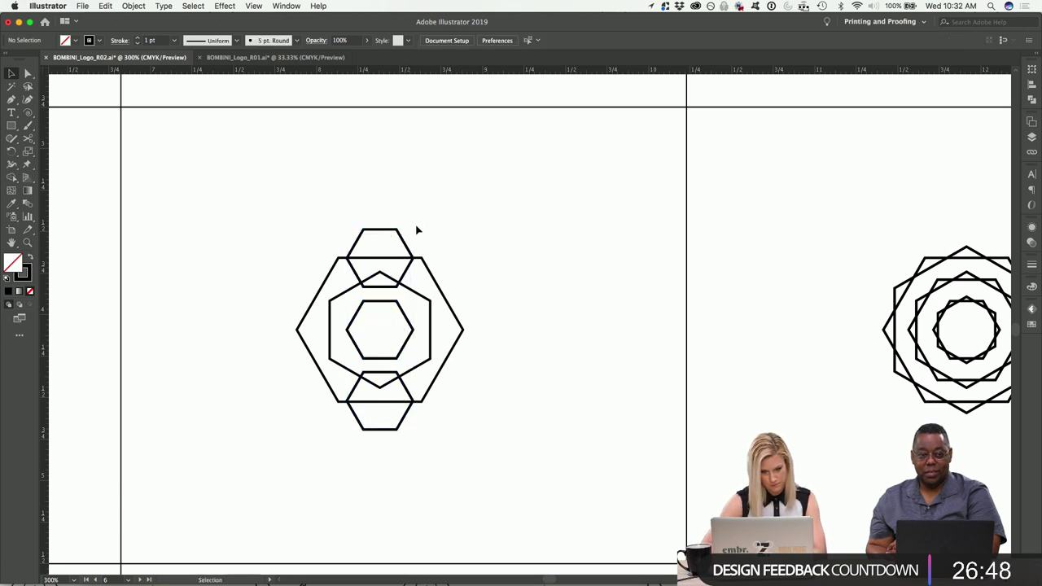
pyautogui.click(403, 239)
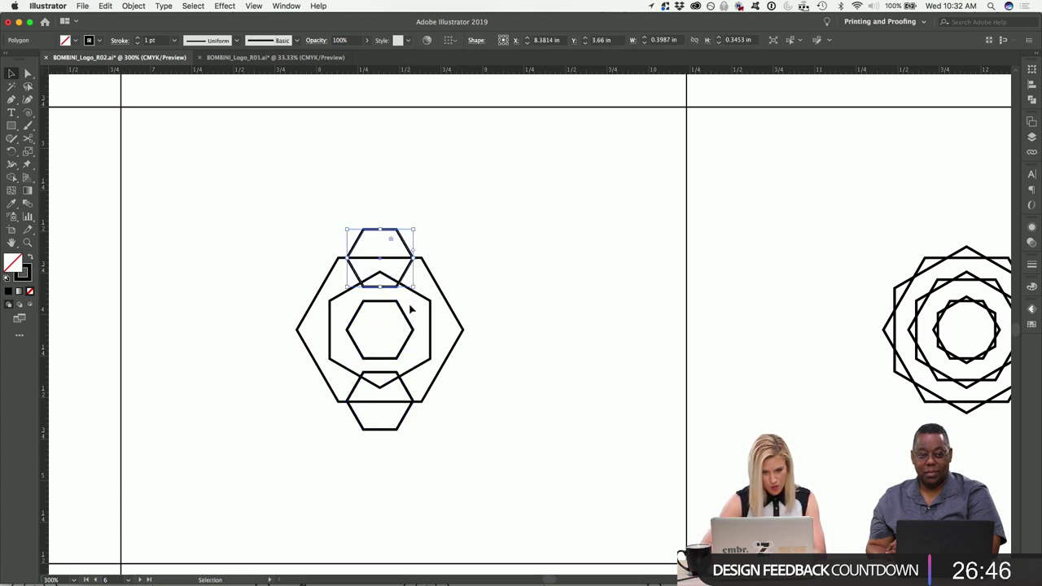
pyautogui.keyDown('shift'); pyautogui.click(409, 321); pyautogui.keyUp('shift')
pyautogui.keyDown('shift'); pyautogui.click(406, 421); pyautogui.keyUp('shift')
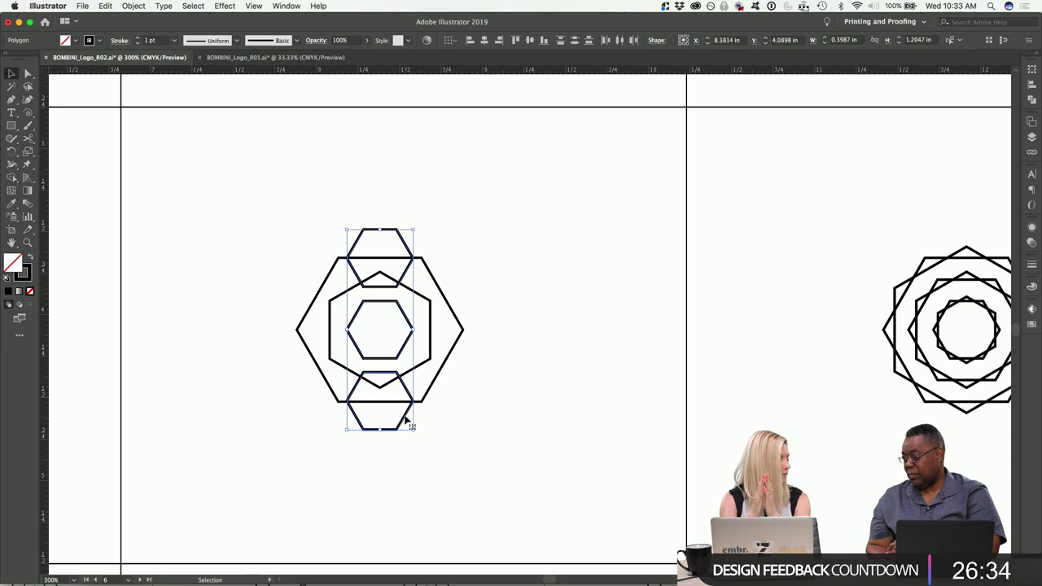
pyautogui.press('super+g')
# Rotate a 90° copy of the stack, then scale the whole left logo down.
pyautogui.moveTo(418, 227); pyautogui.dragTo(488, 384)
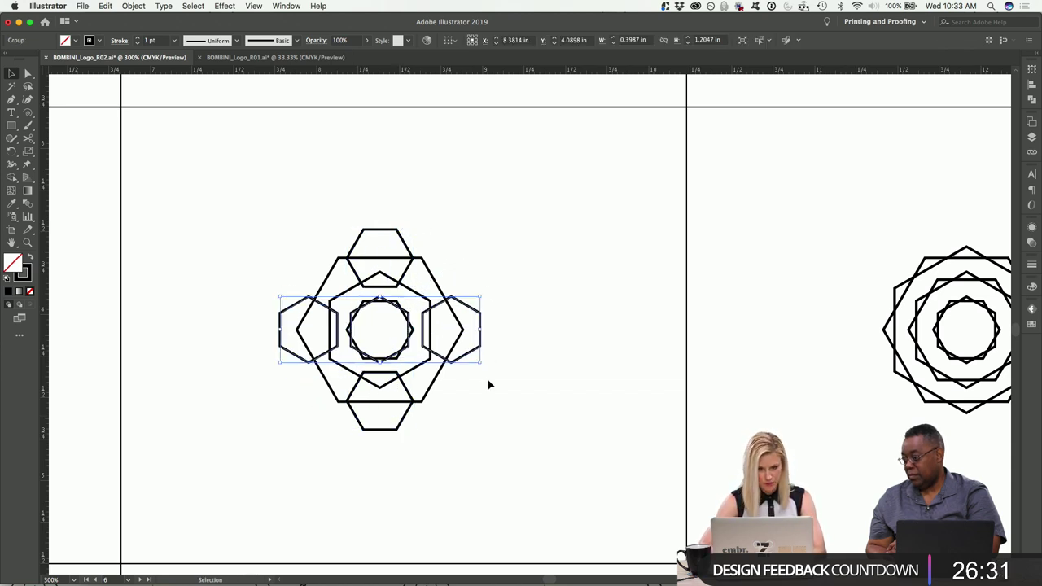
pyautogui.click(517, 416)
pyautogui.doubleClick(409, 320)
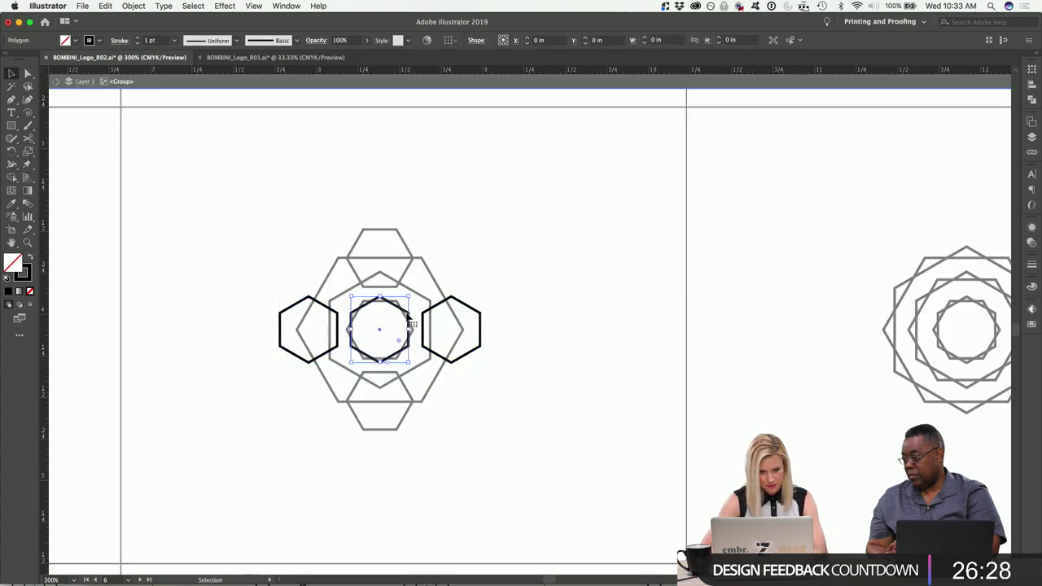
pyautogui.click(491, 319)
pyautogui.doubleClick(556, 324)
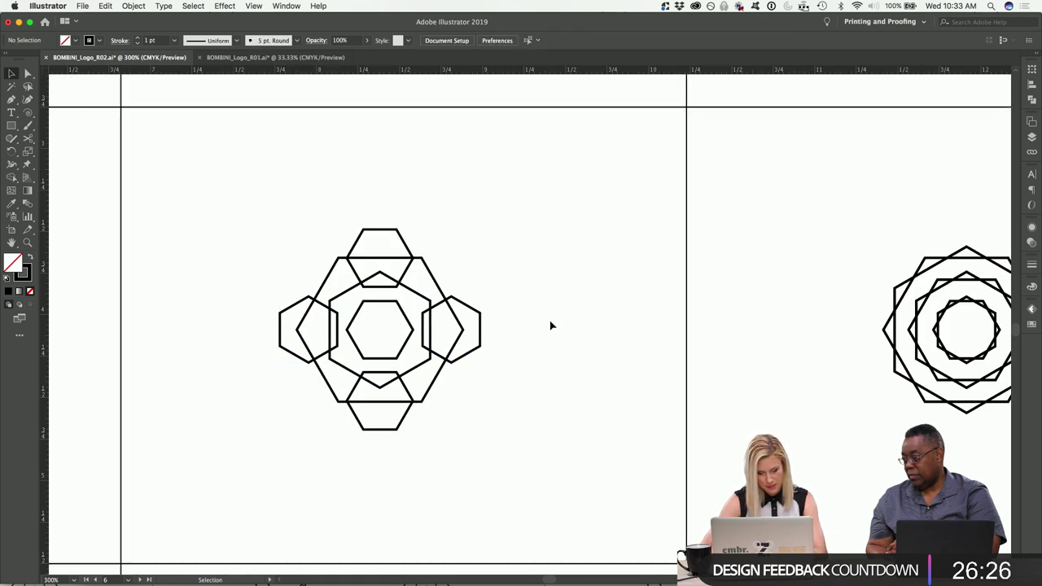
pyautogui.moveTo(486, 453); pyautogui.dragTo(262, 238)
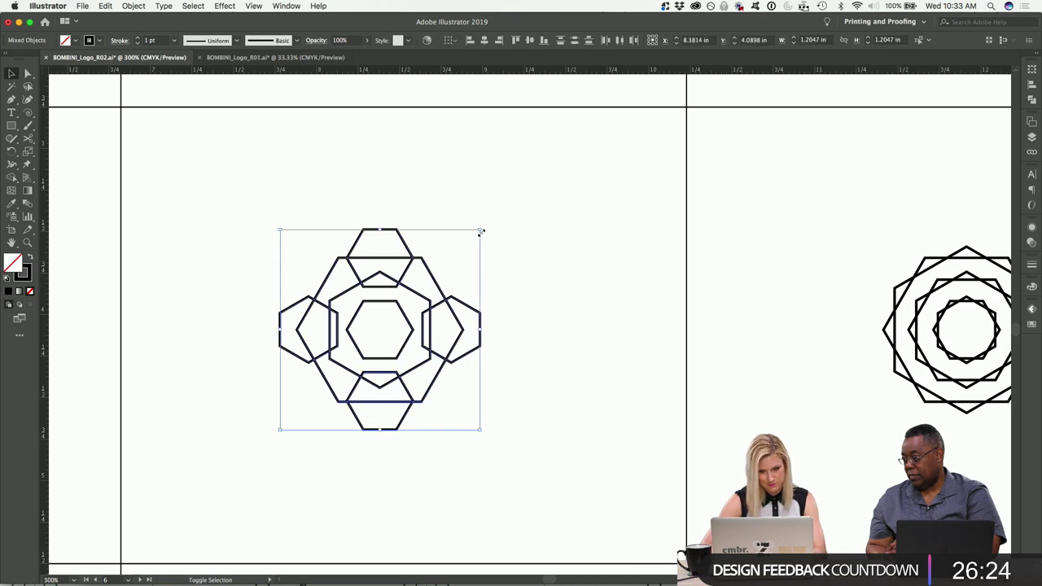
pyautogui.moveTo(461, 250); pyautogui.dragTo(461, 249)
pyautogui.click(521, 263)
pyautogui.scroll(-3, 516, 277)
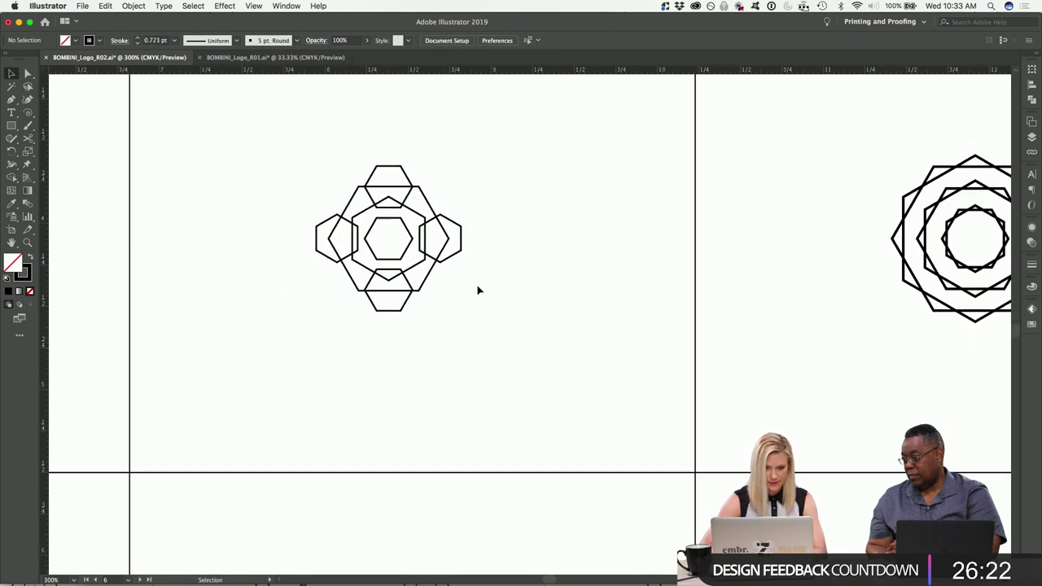
# Paste a copy of the right hexagon logo onto the empty artboard.
pyautogui.scroll(8, 426, 299)
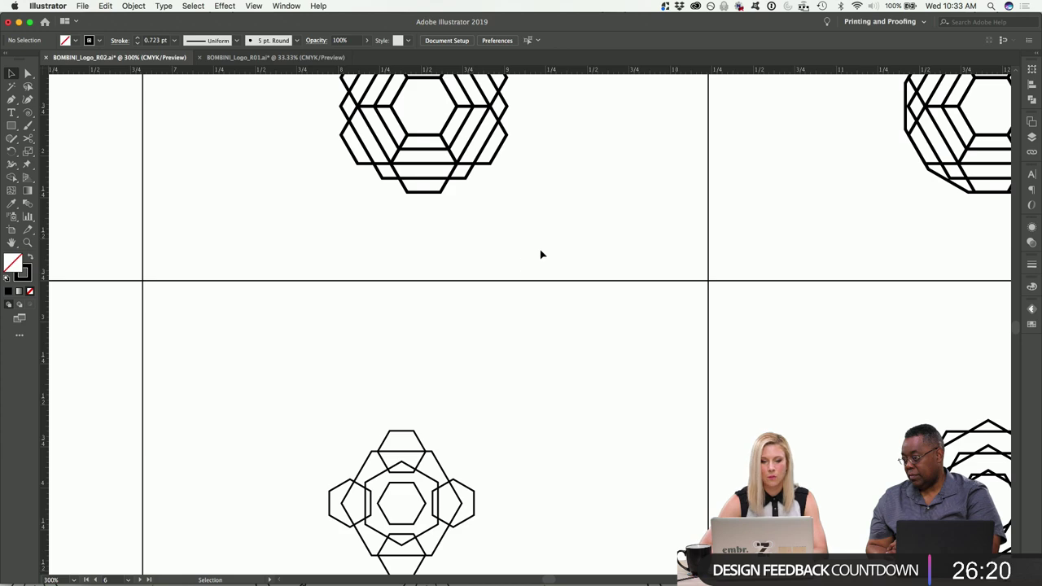
pyautogui.scroll(3, 689, 228)
pyautogui.hscroll(6, 668, 119)
pyautogui.moveTo(667, 114); pyautogui.dragTo(876, 308)
pyautogui.scroll(-3, 876, 308)
pyautogui.hscroll(6, 876, 308)
pyautogui.hscroll(10, 876, 308)
pyautogui.scroll(-5, 876, 308)
pyautogui.click(726, 283)
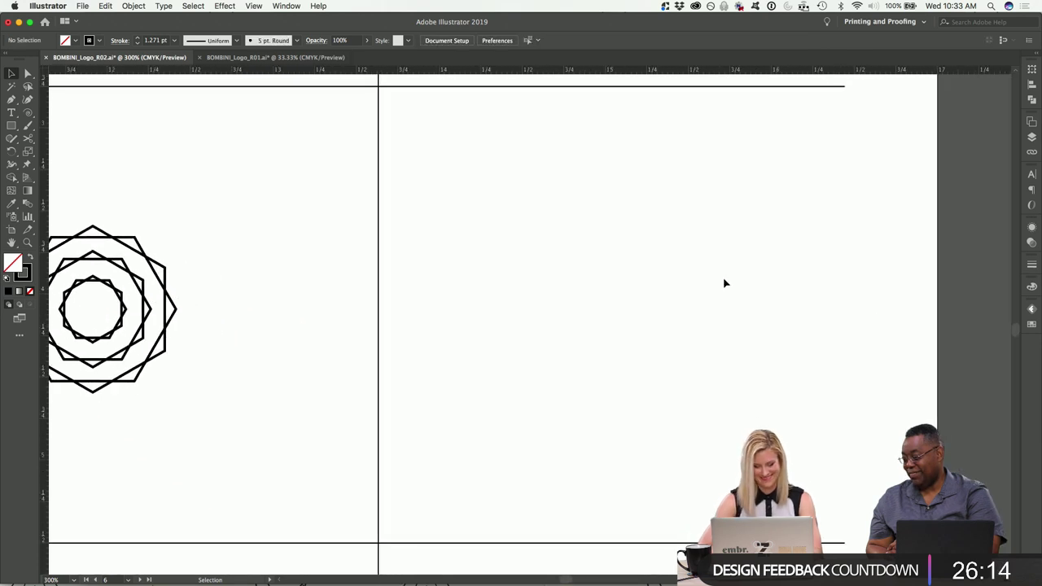
pyautogui.press('cmd+v')
pyautogui.moveTo(603, 307); pyautogui.dragTo(725, 285)
# Trim the pasted logo by deleting the overlapping upper-right ring, undoing a stray change.
pyautogui.click(825, 284)
pyautogui.moveTo(763, 200); pyautogui.dragTo(564, 400)
pyautogui.click(787, 310)
pyautogui.click(716, 241)
pyautogui.press('Delete')
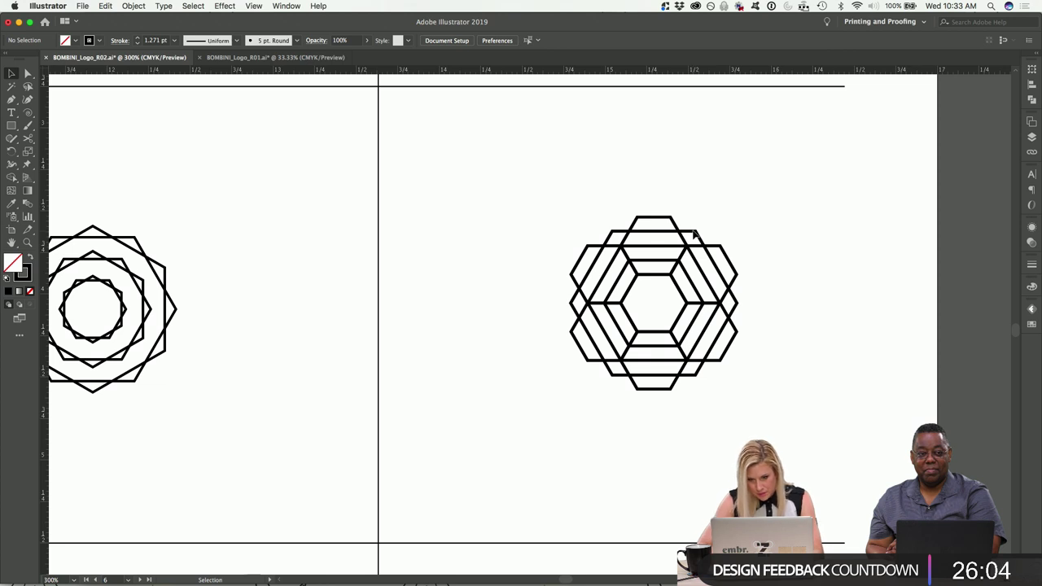
pyautogui.click(693, 237)
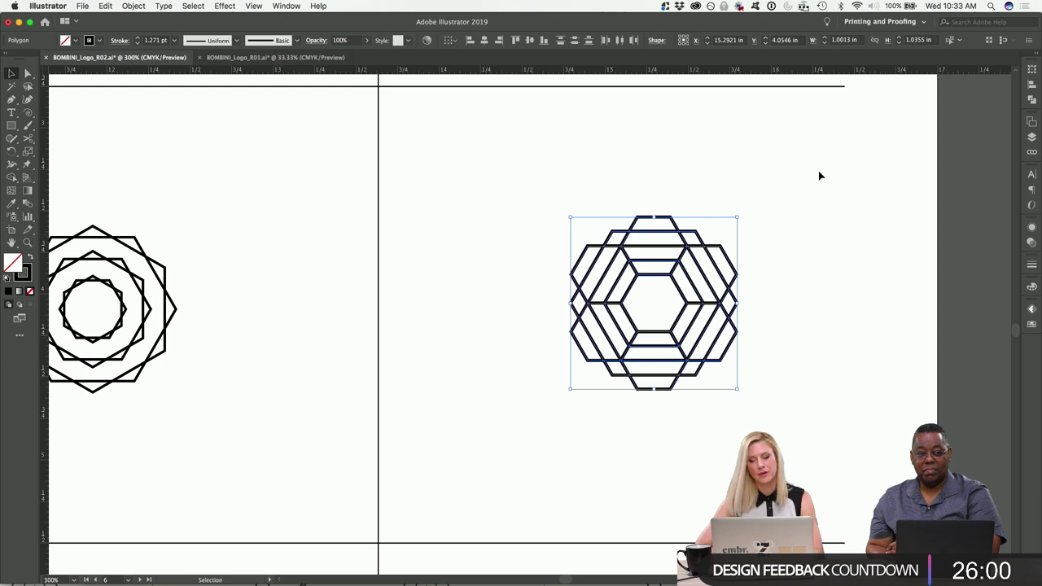
pyautogui.click(706, 228)
pyautogui.press('super+z')
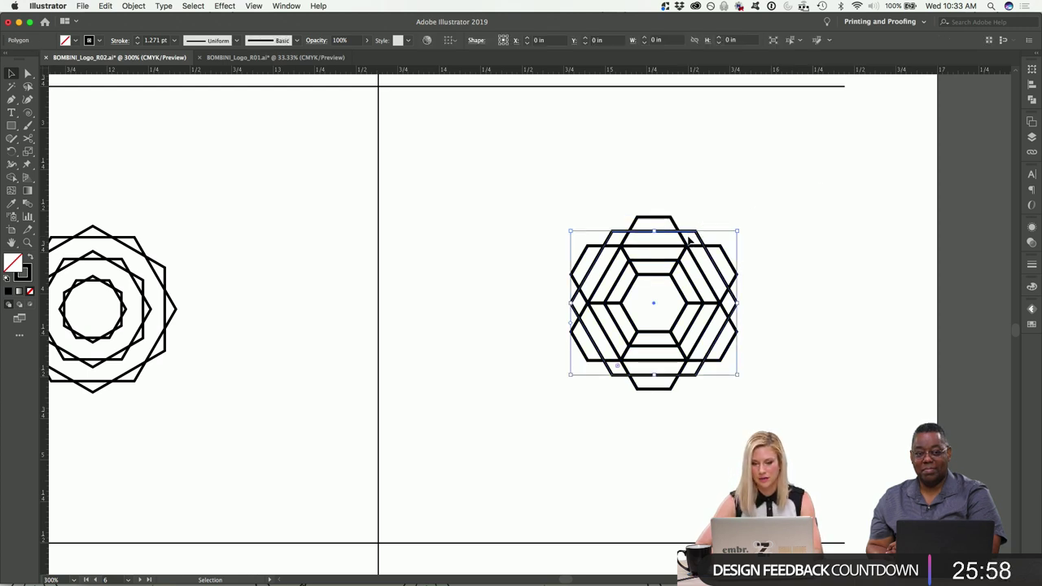
pyautogui.click(689, 241)
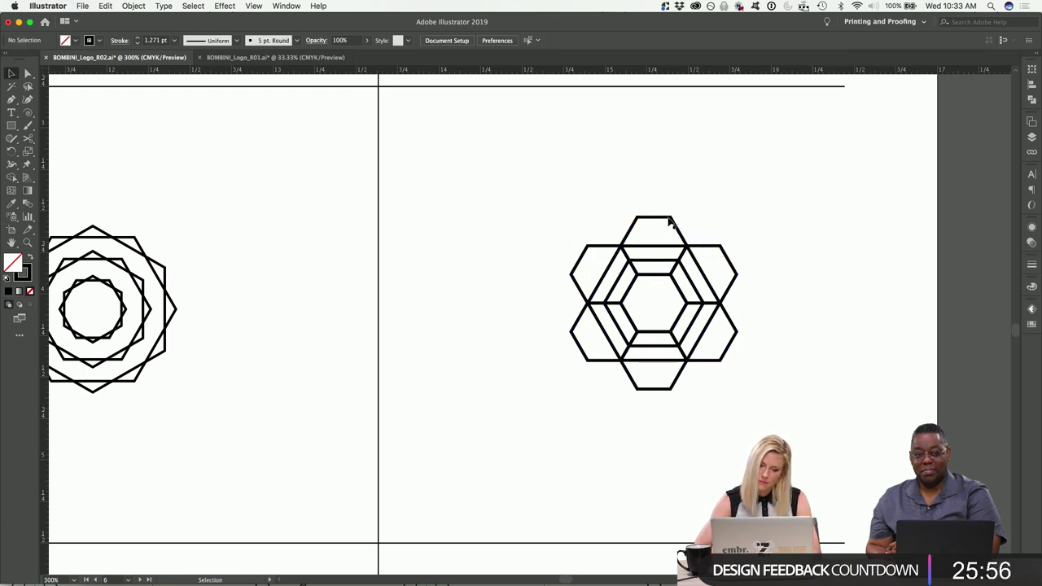
pyautogui.click(673, 223)
# Rotate the outer hexagons about 45° into a flower and delete the small inner hexagon.
pyautogui.keyDown('shift'); pyautogui.click(737, 259); pyautogui.keyUp('shift')
pyautogui.keyDown('shift'); pyautogui.click(723, 359); pyautogui.keyUp('shift')
pyautogui.moveTo(694, 430); pyautogui.dragTo(580, 267)
pyautogui.moveTo(739, 212); pyautogui.dragTo(801, 269)
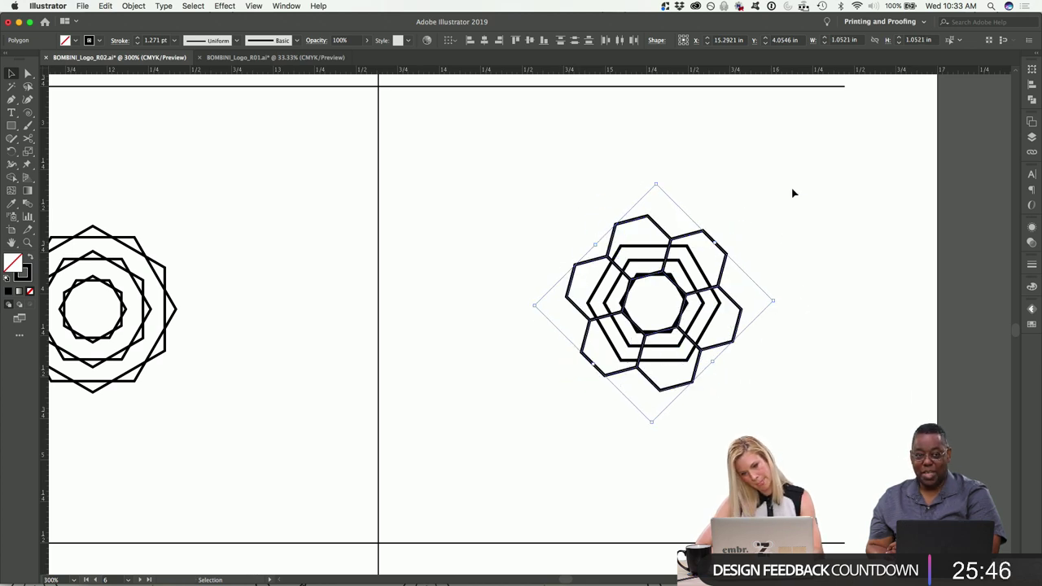
pyautogui.moveTo(777, 296); pyautogui.dragTo(742, 223)
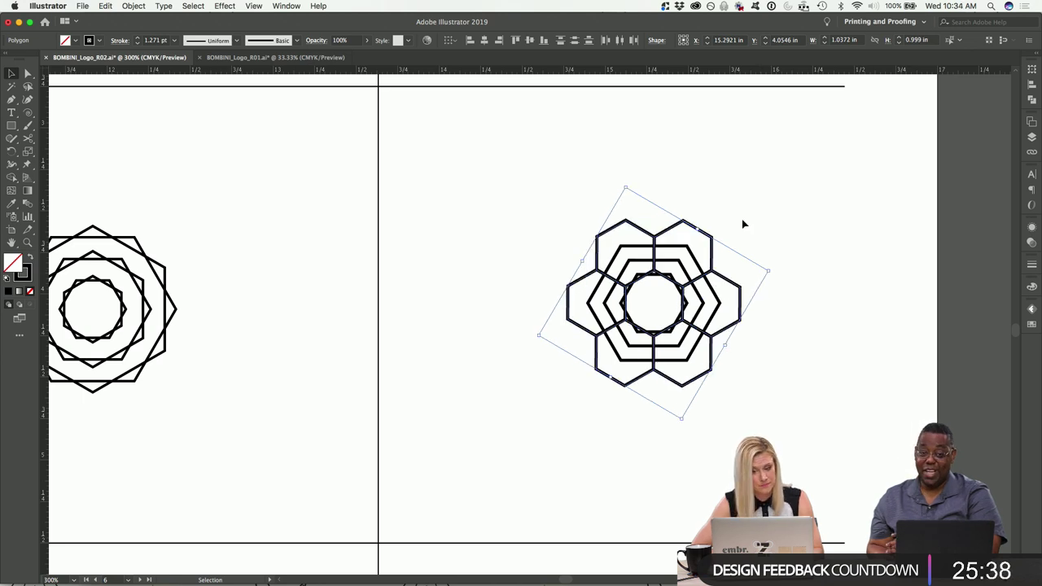
pyautogui.click(742, 223)
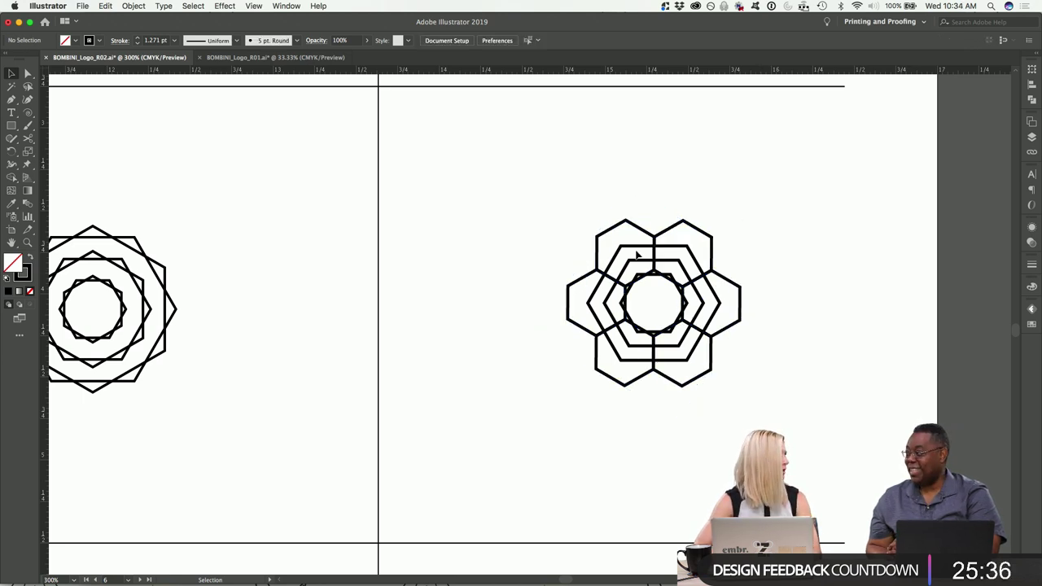
pyautogui.click(641, 279)
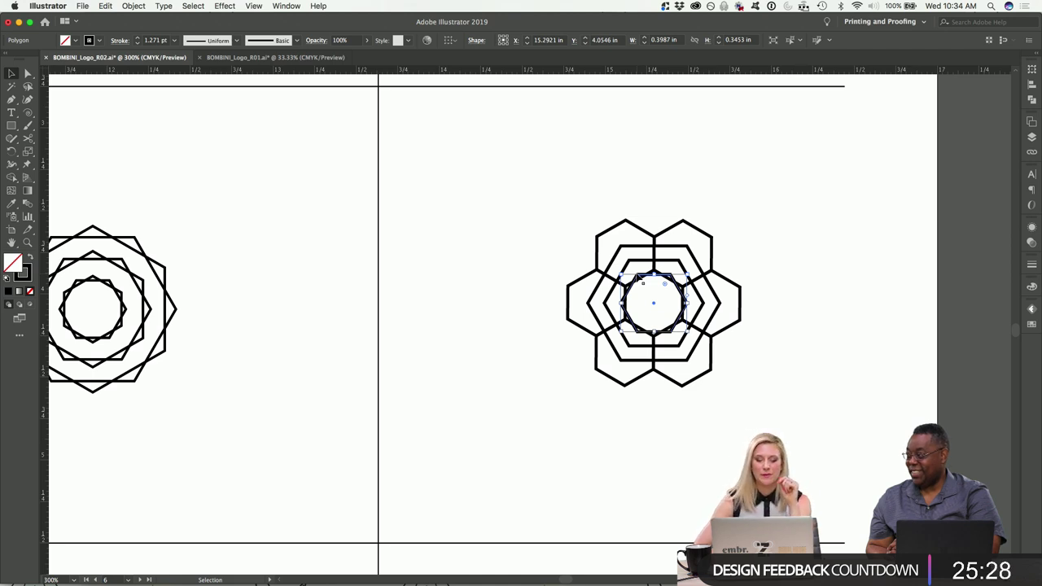
pyautogui.press('Delete')
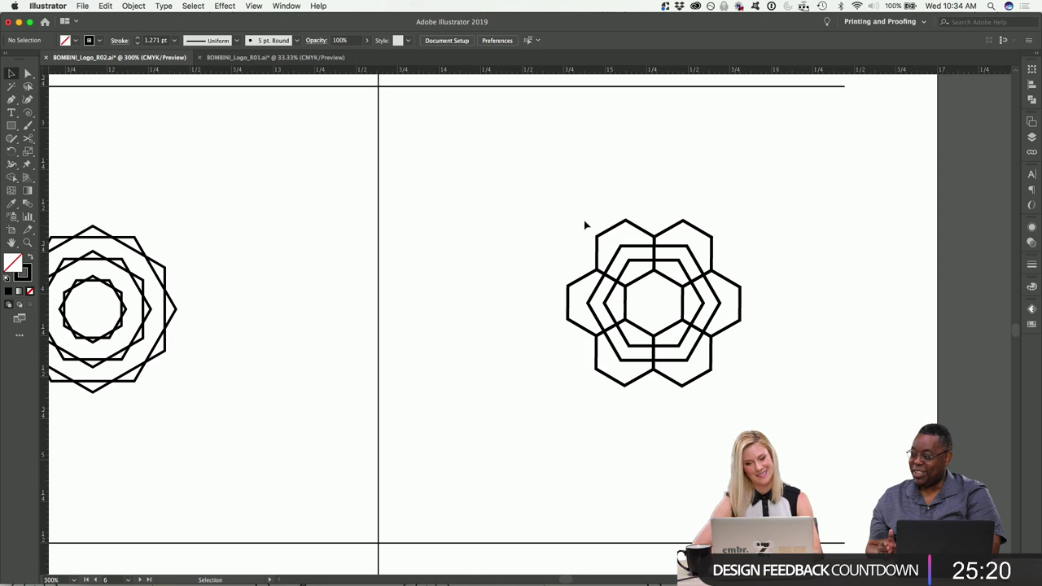
# Select all the flower's hexagons, test a slight shrink, and undo it.
pyautogui.moveTo(599, 203); pyautogui.dragTo(694, 238)
pyautogui.moveTo(763, 382); pyautogui.dragTo(694, 357)
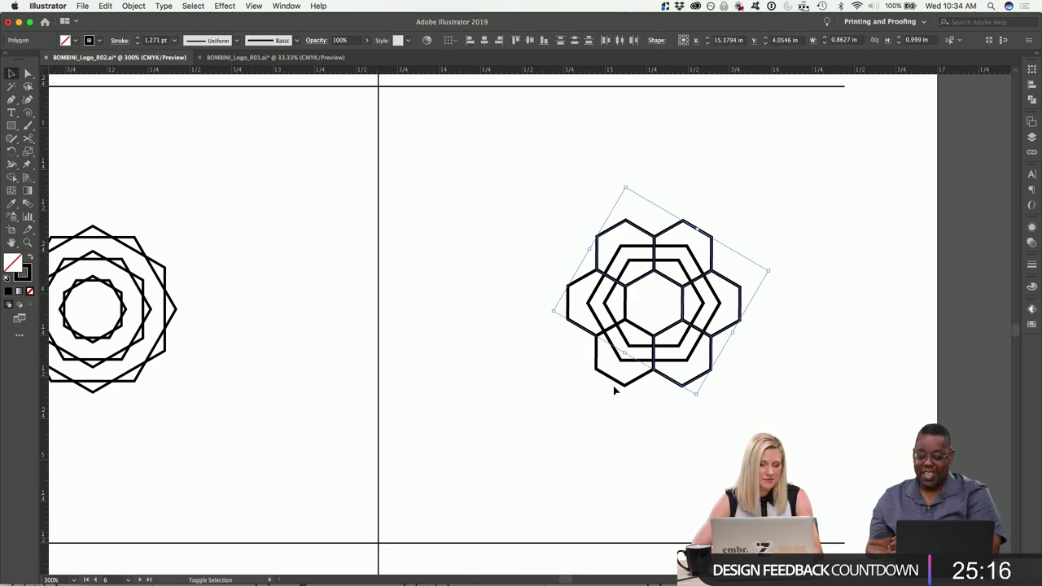
pyautogui.moveTo(513, 284); pyautogui.dragTo(590, 332)
pyautogui.moveTo(639, 399); pyautogui.dragTo(604, 375)
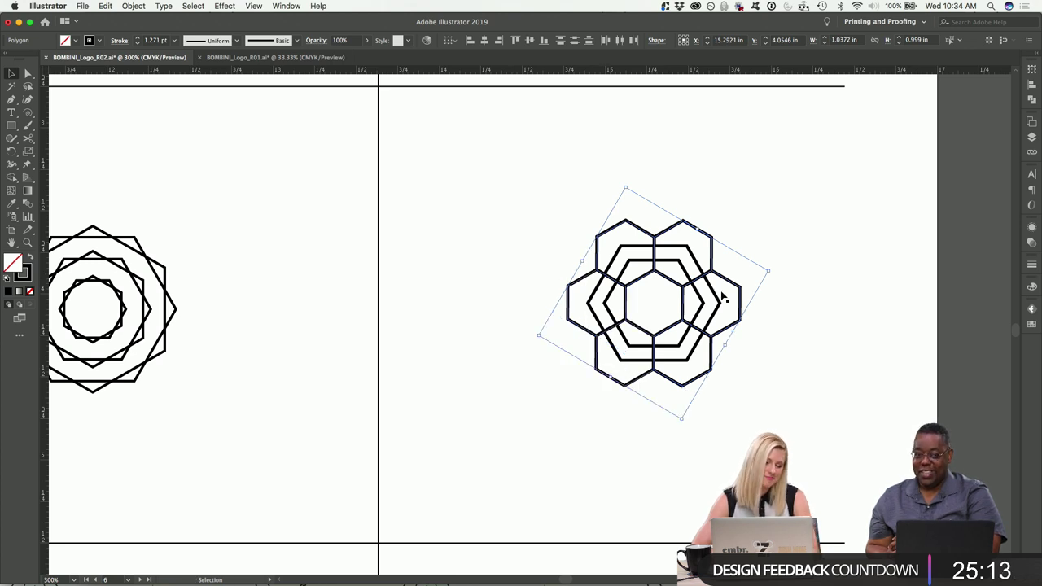
pyautogui.moveTo(771, 272); pyautogui.dragTo(764, 271)
pyautogui.click(782, 255)
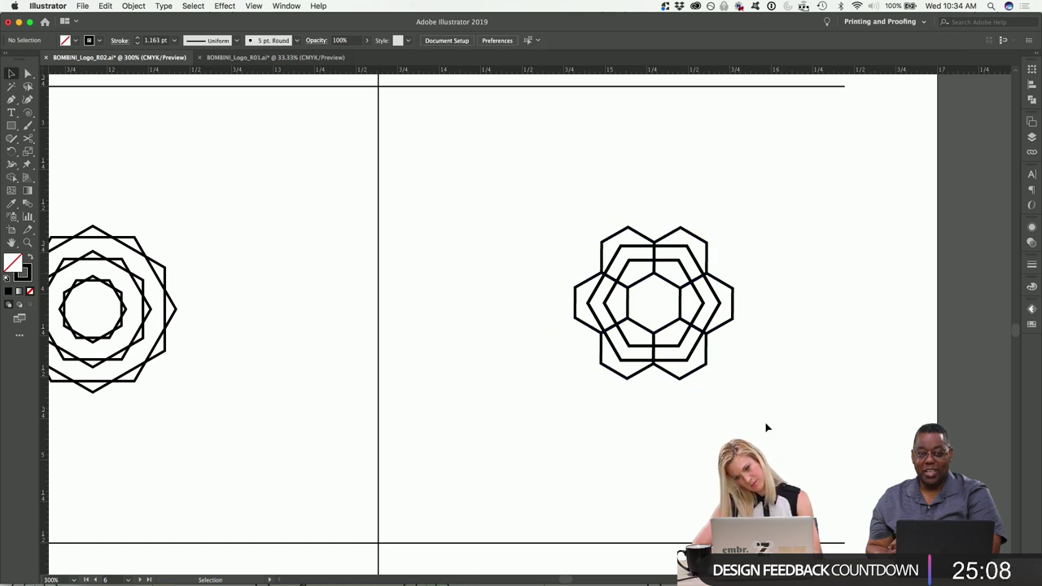
pyautogui.press('super+z')
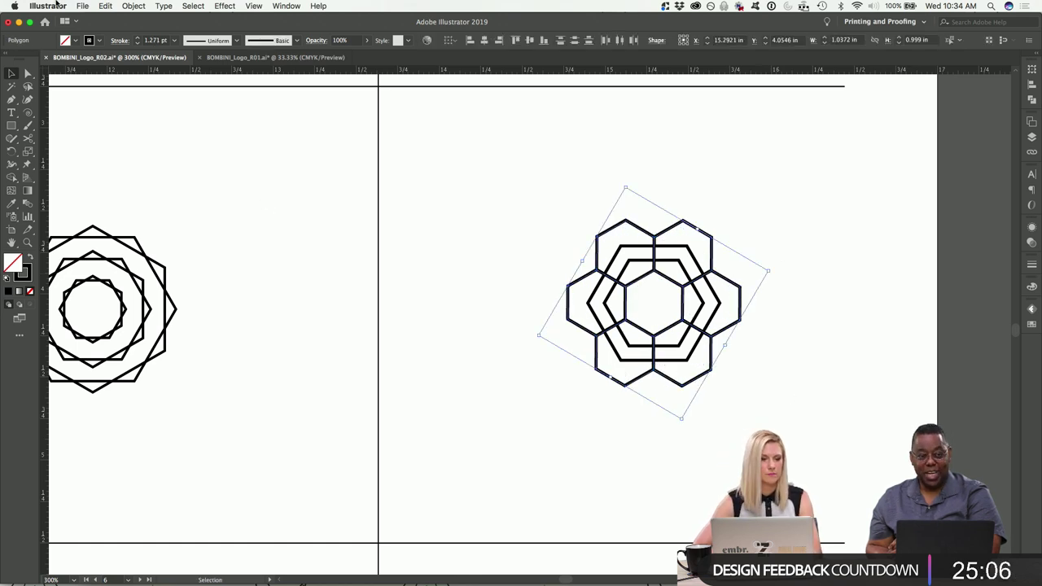
pyautogui.click(48, 5)
# Uncheck Scale Strokes & Effects in the General preferences.
pyautogui.moveTo(67, 36)
pyautogui.click(134, 35)
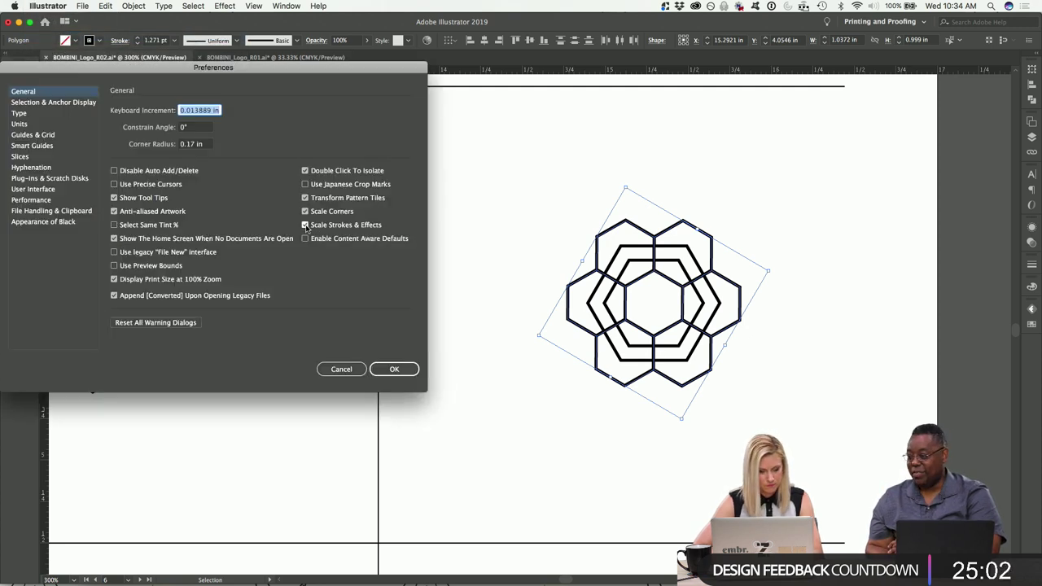
pyautogui.click(305, 225)
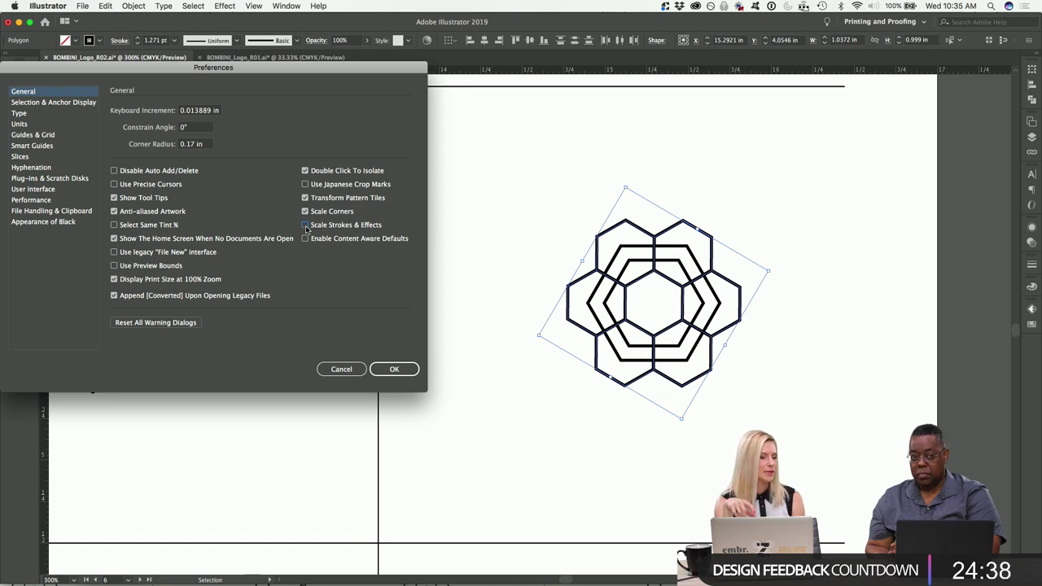
pyautogui.click(306, 227)
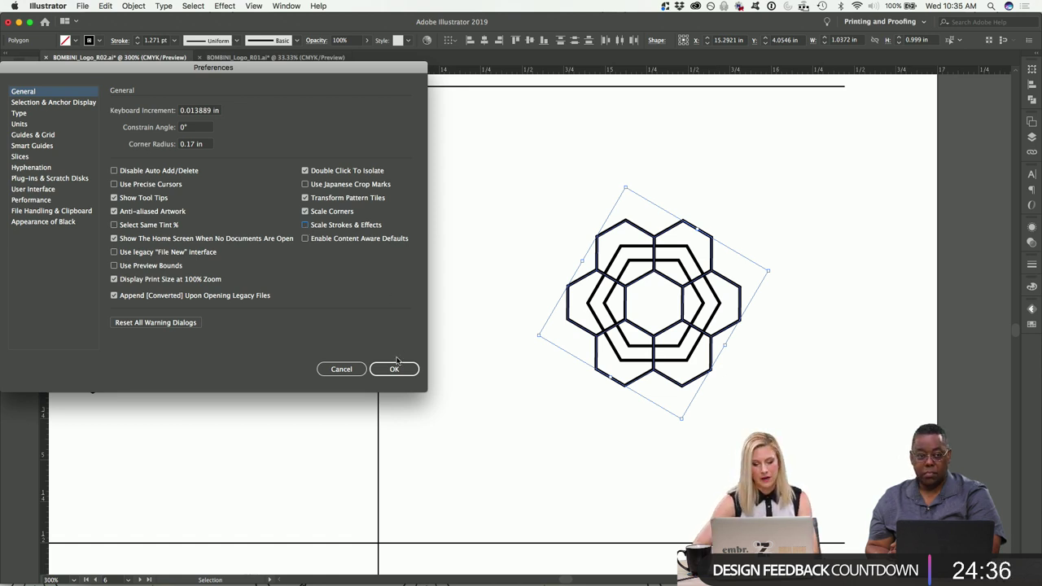
pyautogui.click(394, 369)
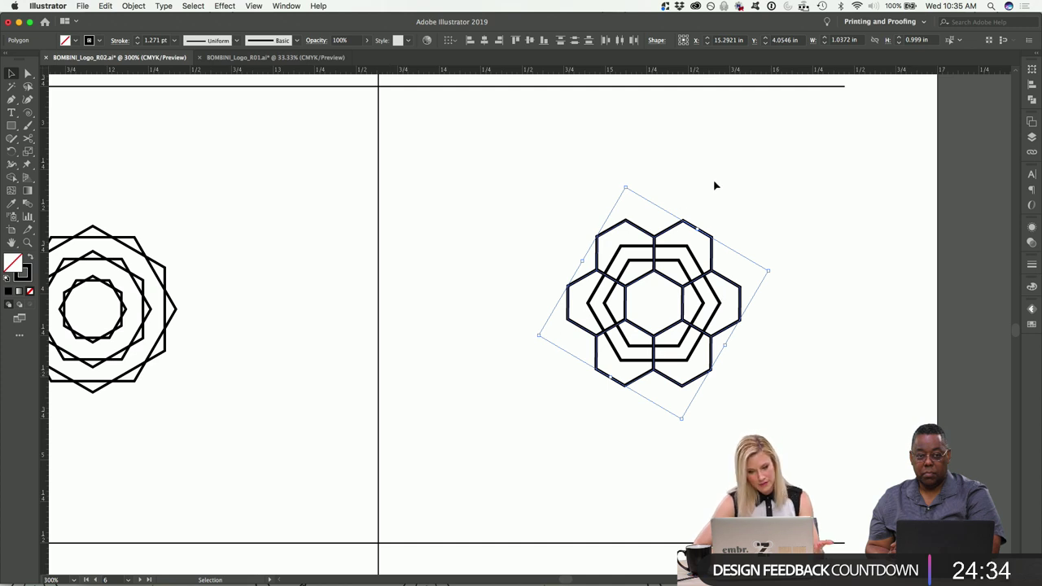
# Rotate the hexagon flower upright by a corner handle and select the whole flower.
pyautogui.moveTo(772, 271); pyautogui.dragTo(770, 273)
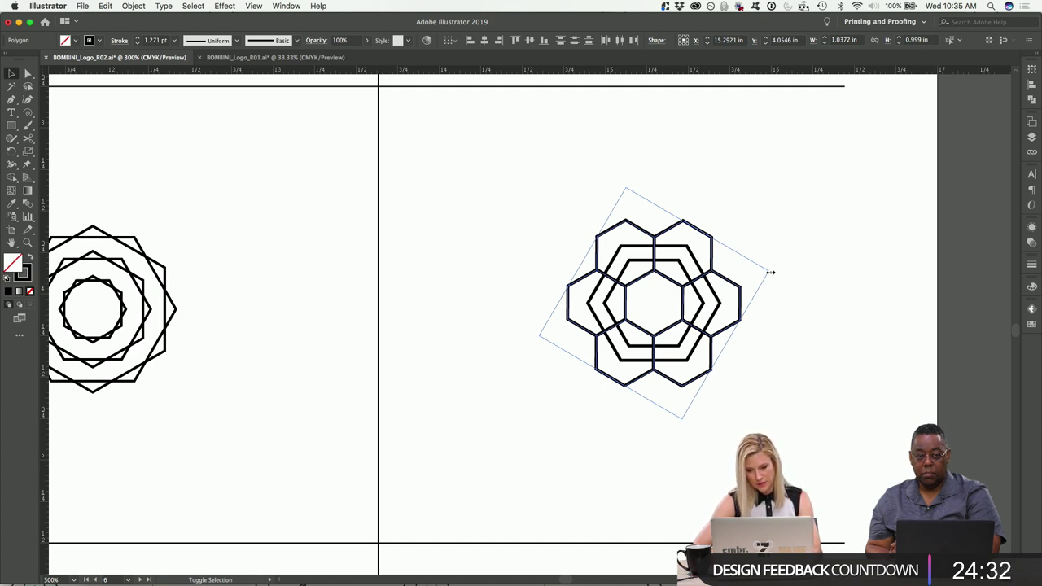
pyautogui.moveTo(745, 276); pyautogui.dragTo(754, 272)
pyautogui.click(794, 227)
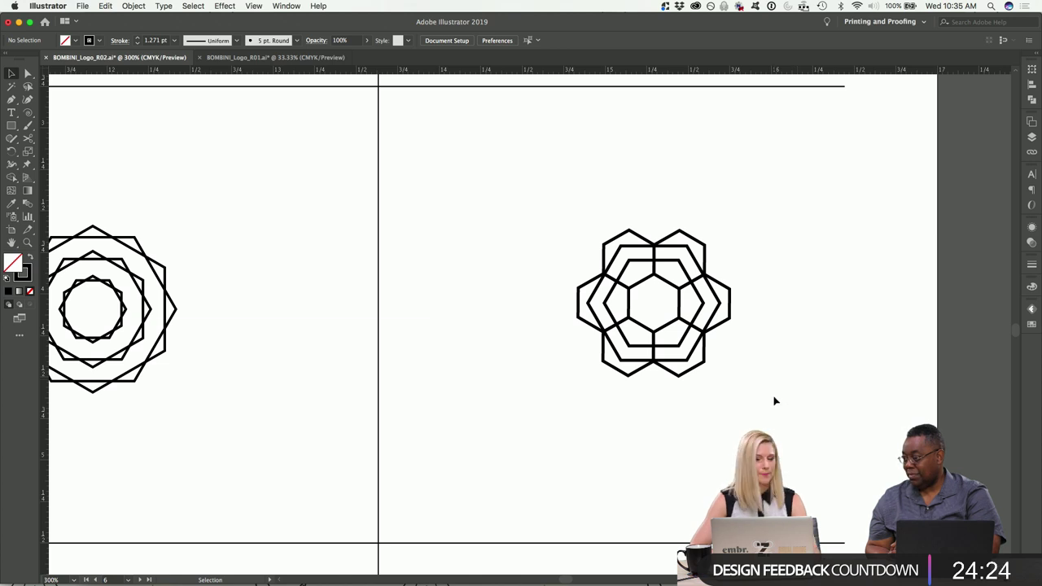
pyautogui.moveTo(535, 208); pyautogui.dragTo(756, 434)
pyautogui.press('super+minus')
pyautogui.press('super+minus')
pyautogui.scroll(-3, 488, 325)
pyautogui.scroll(-2, 526, 270)
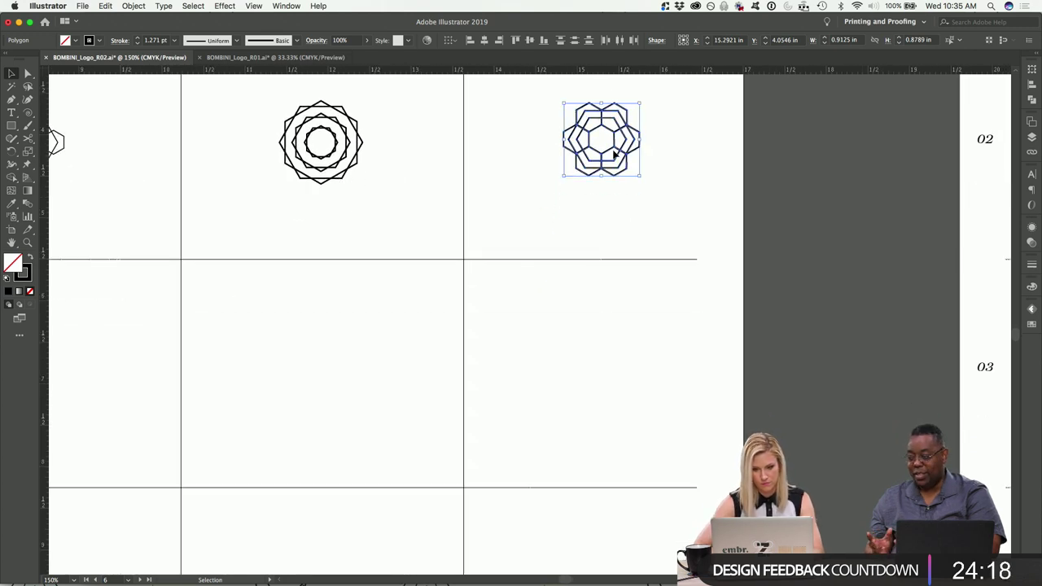
# Copy the flower into the artboard below and nudge it left.
pyautogui.moveTo(605, 155); pyautogui.dragTo(600, 393)
pyautogui.press('a')
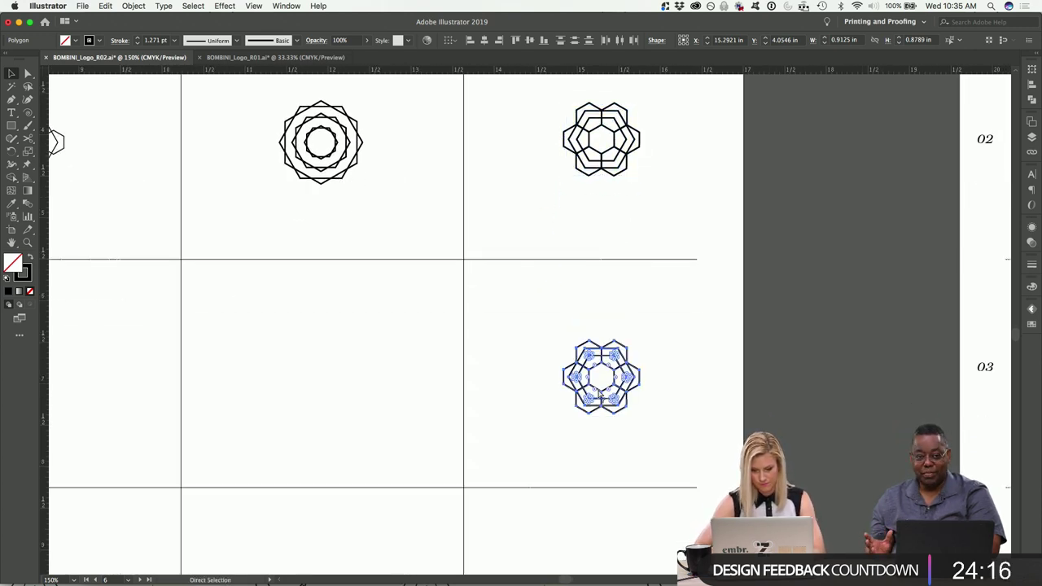
pyautogui.press('super+plus')
pyautogui.press('v')
pyautogui.hotkey('shift', 'Left')
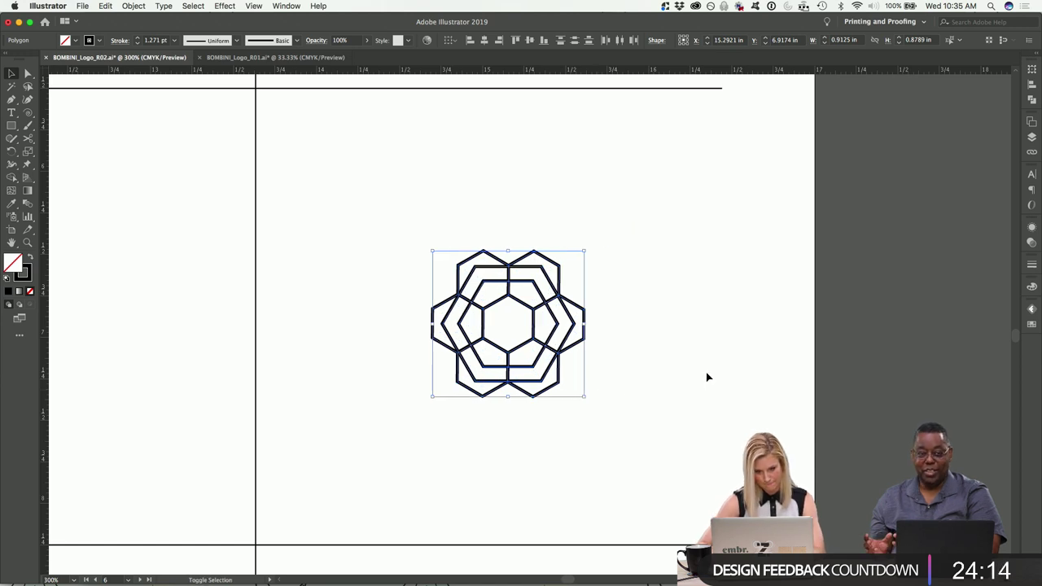
pyautogui.click(686, 355)
# Shrink the inner hexagon and one large hexagon around their centres.
pyautogui.click(537, 289)
pyautogui.moveTo(558, 281); pyautogui.dragTo(529, 306)
pyautogui.press('super+equal')
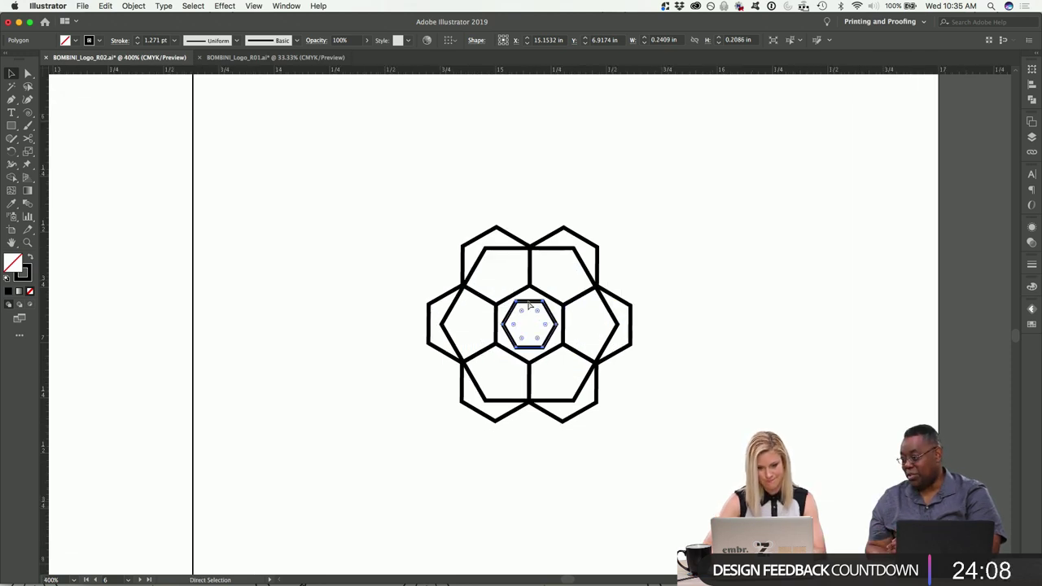
pyautogui.click(698, 420)
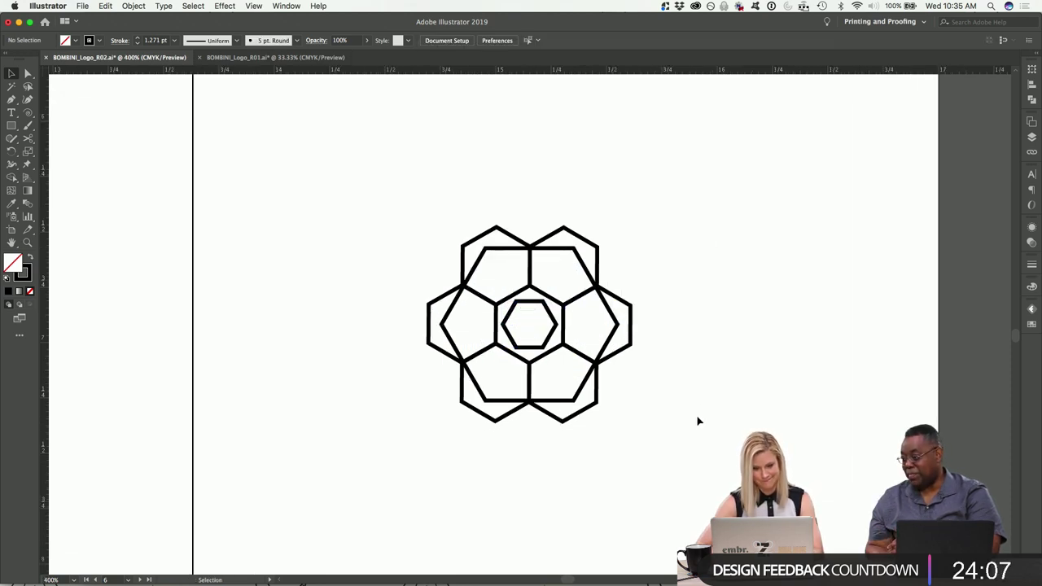
pyautogui.click(568, 252)
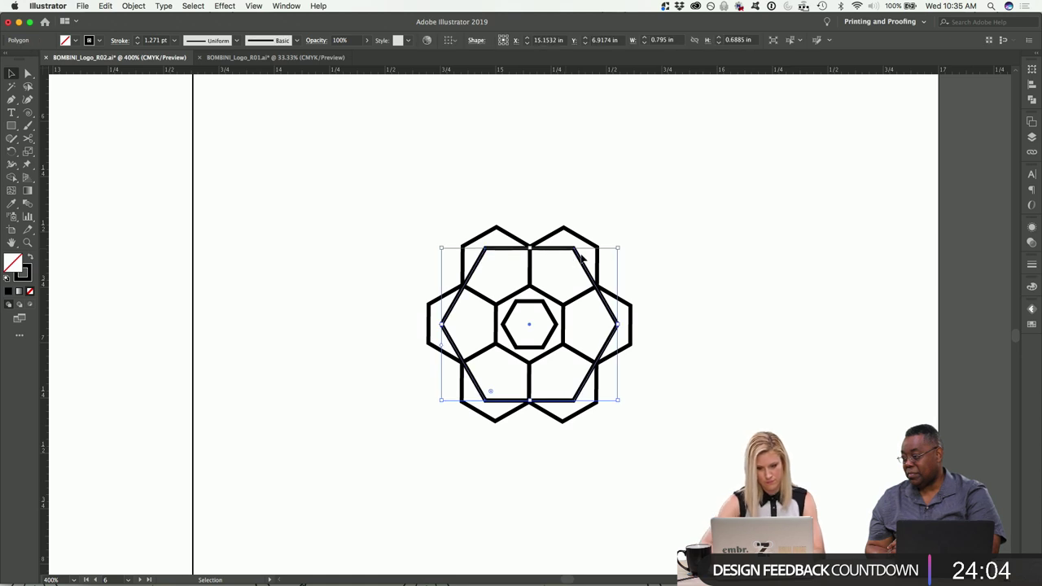
pyautogui.moveTo(618, 249); pyautogui.dragTo(598, 266)
pyautogui.click(707, 270)
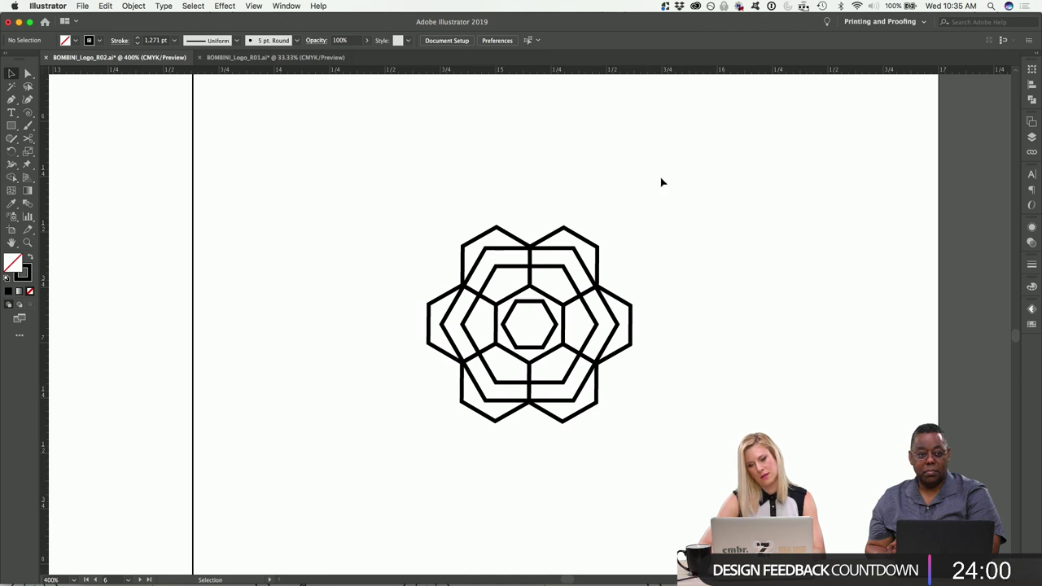
# Enlarge another large hexagon to about 0.91 × 1.05 in, enclosing the whole flower.
pyautogui.click(617, 328)
pyautogui.moveTo(618, 248); pyautogui.dragTo(650, 225)
pyautogui.click(776, 331)
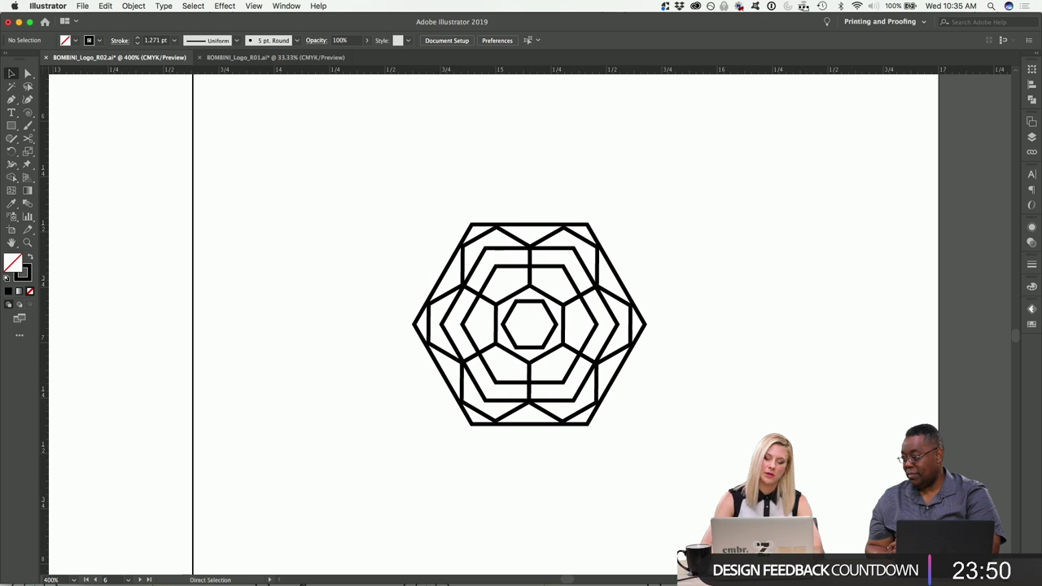
pyautogui.press('super+minus')
pyautogui.press('super+minus')
pyautogui.press('super+minus')
pyautogui.press('super+minus')
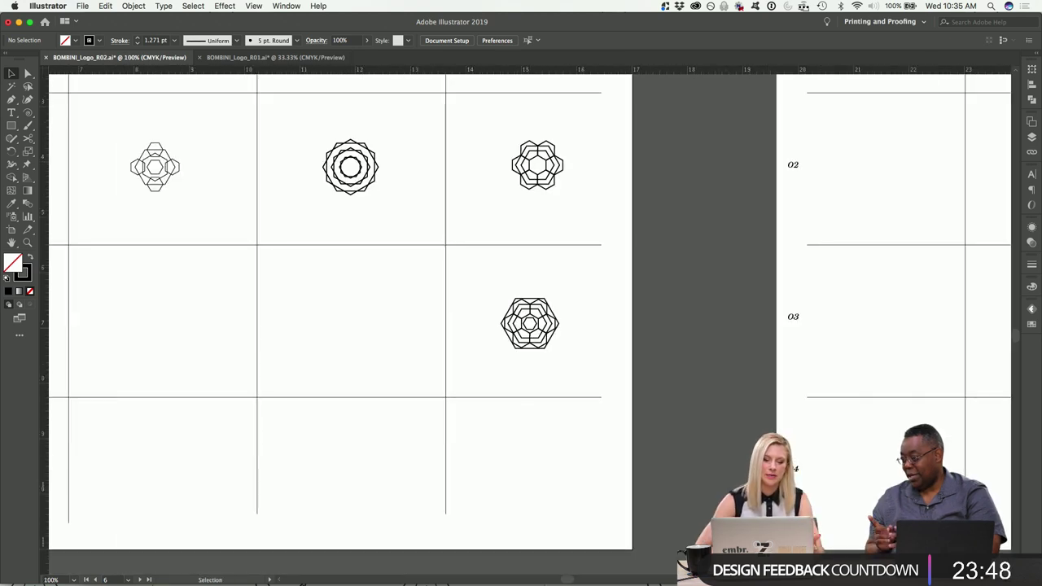
pyautogui.scroll(3, 366, 322)
pyautogui.hscroll(-3, 367, 322)
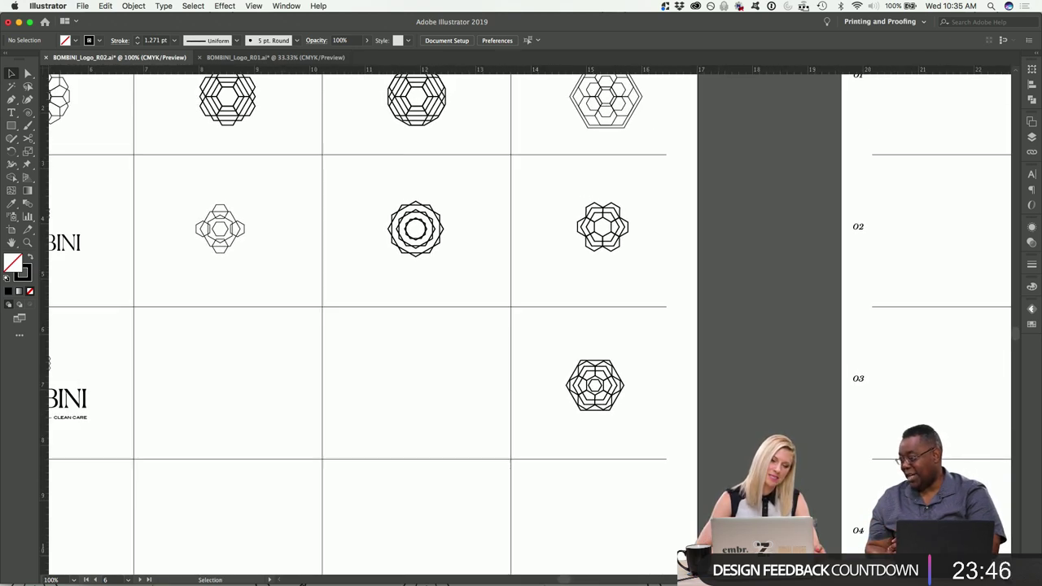
pyautogui.scroll(1, 367, 321)
pyautogui.hscroll(-1, 367, 321)
pyautogui.scroll(2, 367, 321)
pyautogui.hscroll(-1, 366, 322)
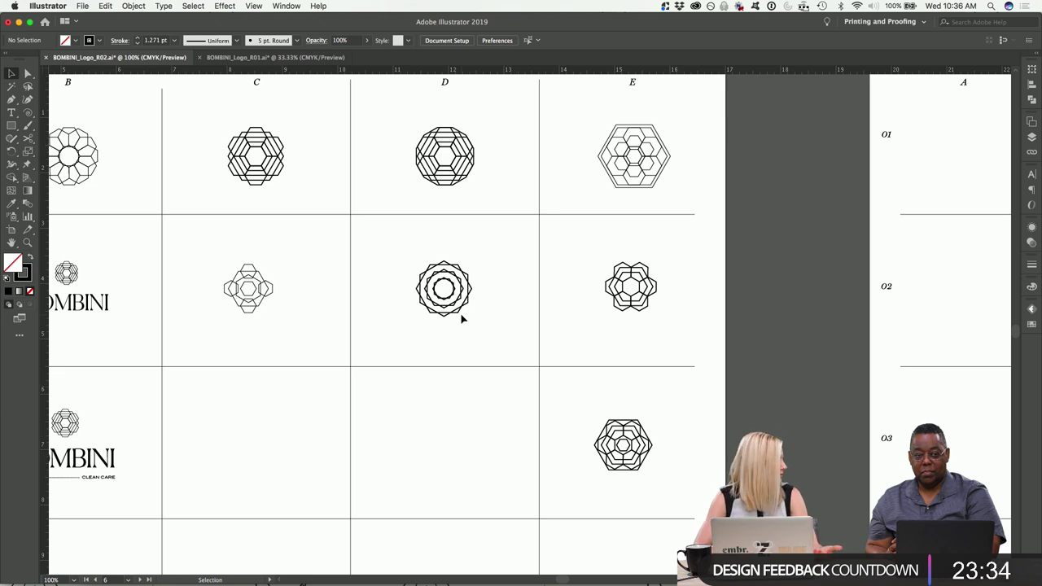
pyautogui.press('super+equal')
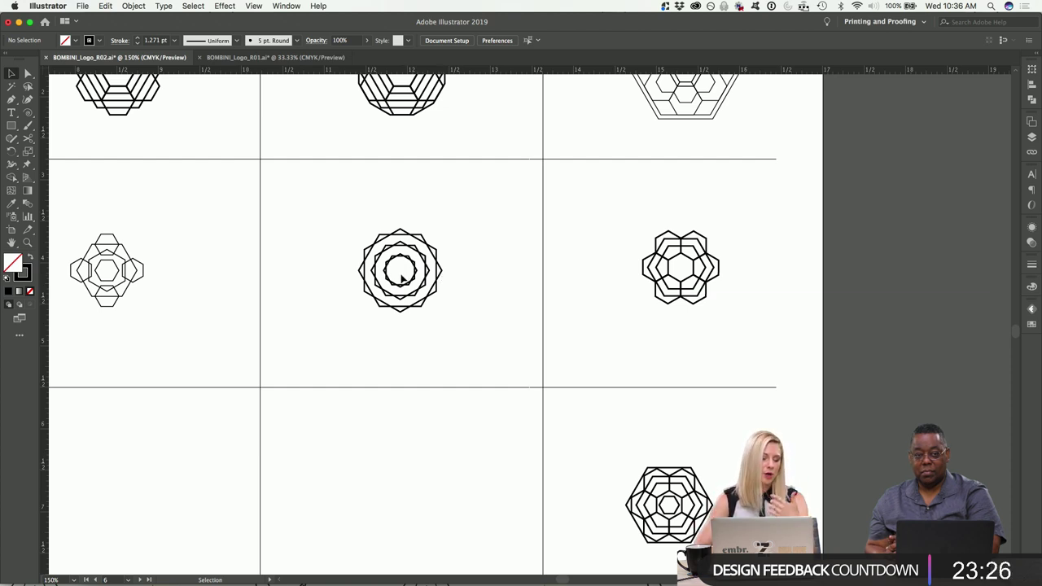
pyautogui.scroll(3, 434, 264)
pyautogui.hscroll(-3, 434, 264)
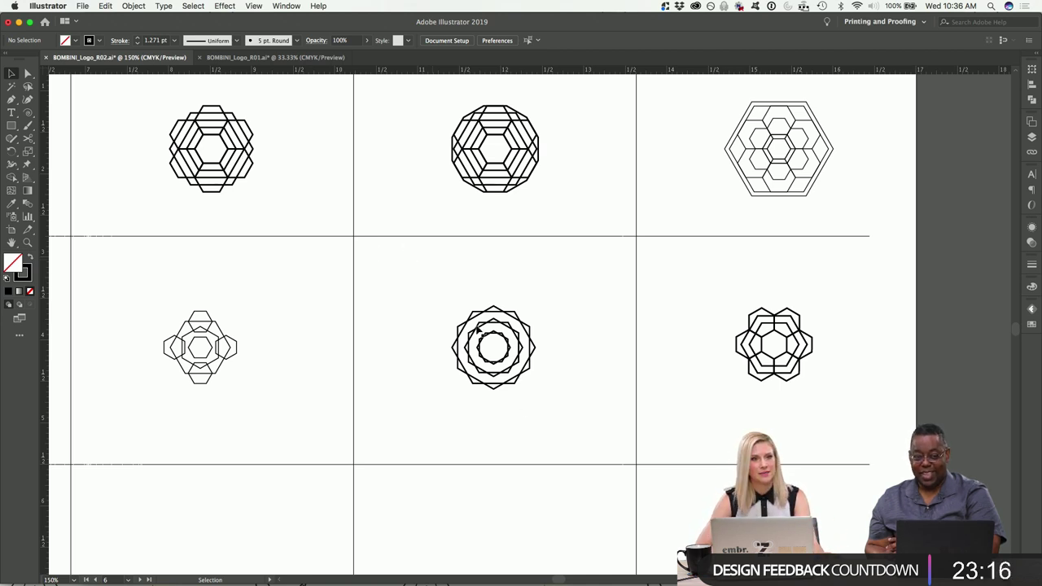
pyautogui.scroll(-3, 479, 330)
pyautogui.hscroll(2, 479, 330)
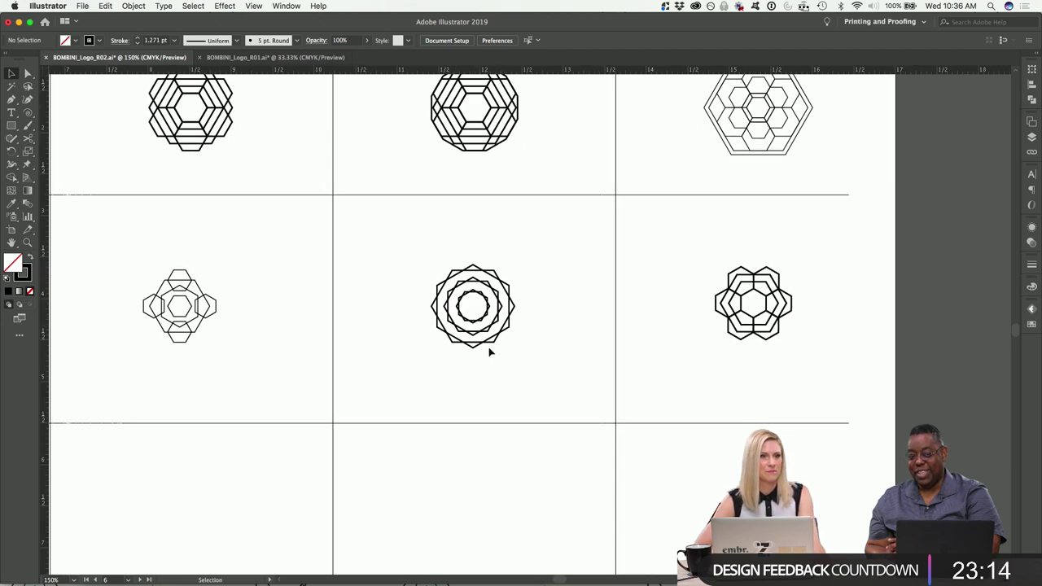
pyautogui.scroll(-5, 491, 352)
pyautogui.hscroll(4, 491, 351)
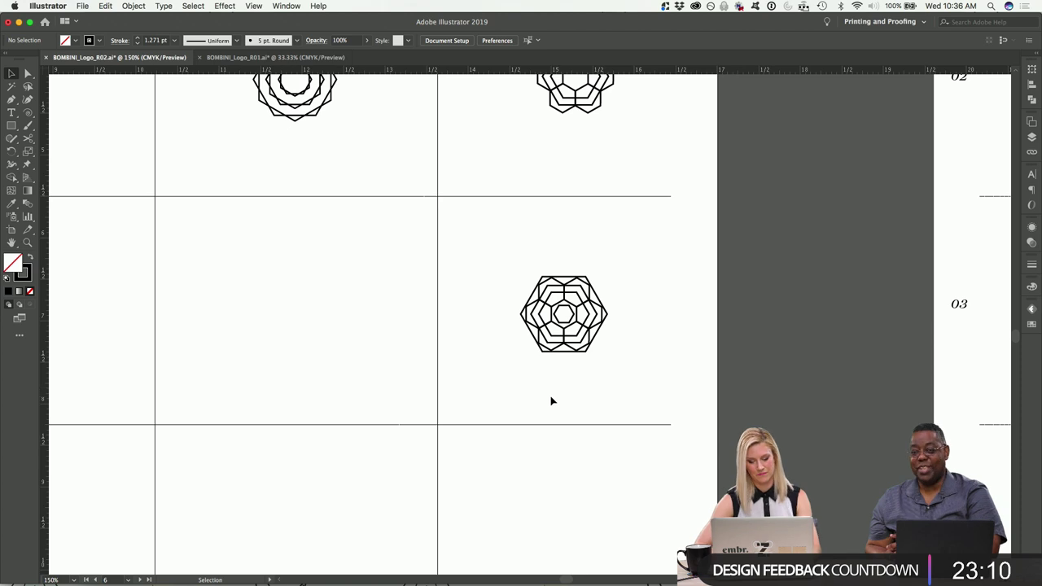
pyautogui.press('super+equal')
pyautogui.press('super+equal')
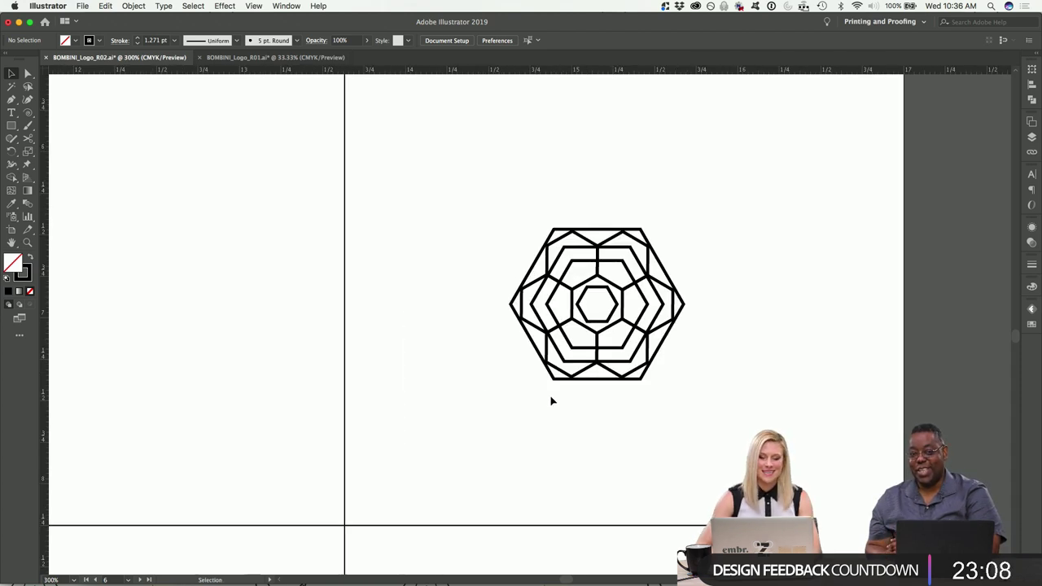
# Delete the logo's innermost small hexagon.
pyautogui.click(617, 312)
pyautogui.press('Delete')
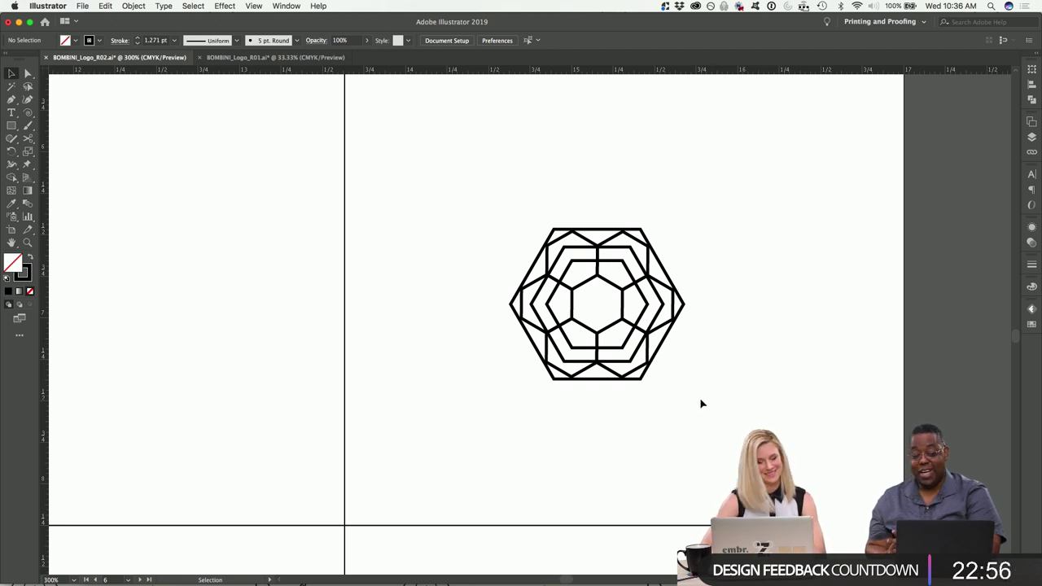
pyautogui.press('super+minus')
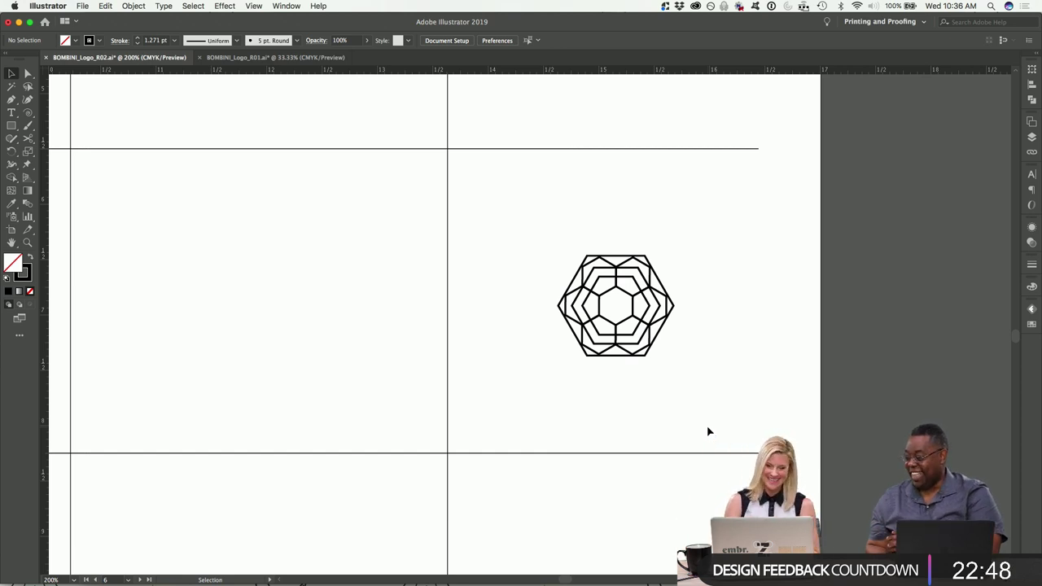
# Duplicate the whole hexagon logo into the grid cell to its left.
pyautogui.press('a')
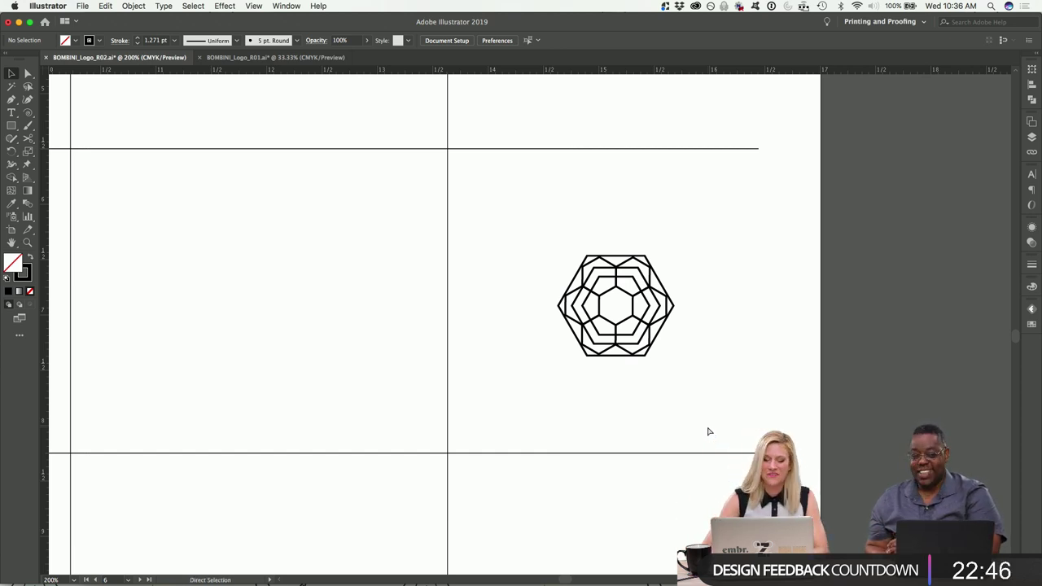
pyautogui.moveTo(802, 436); pyautogui.dragTo(533, 163)
pyautogui.hscroll(3, 534, 162)
pyautogui.press('v')
pyautogui.hscroll(-3, 624, 233)
pyautogui.click(745, 339)
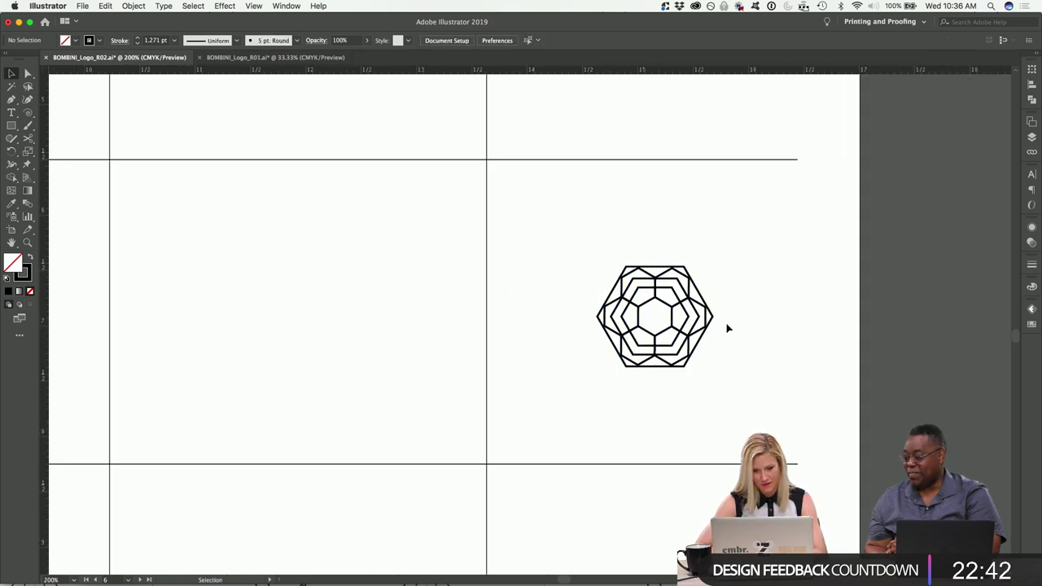
pyautogui.click(702, 342)
pyautogui.moveTo(674, 297); pyautogui.dragTo(307, 282)
pyautogui.press('a')
pyautogui.press('super+equal')
pyautogui.press('v')
pyautogui.click(323, 293)
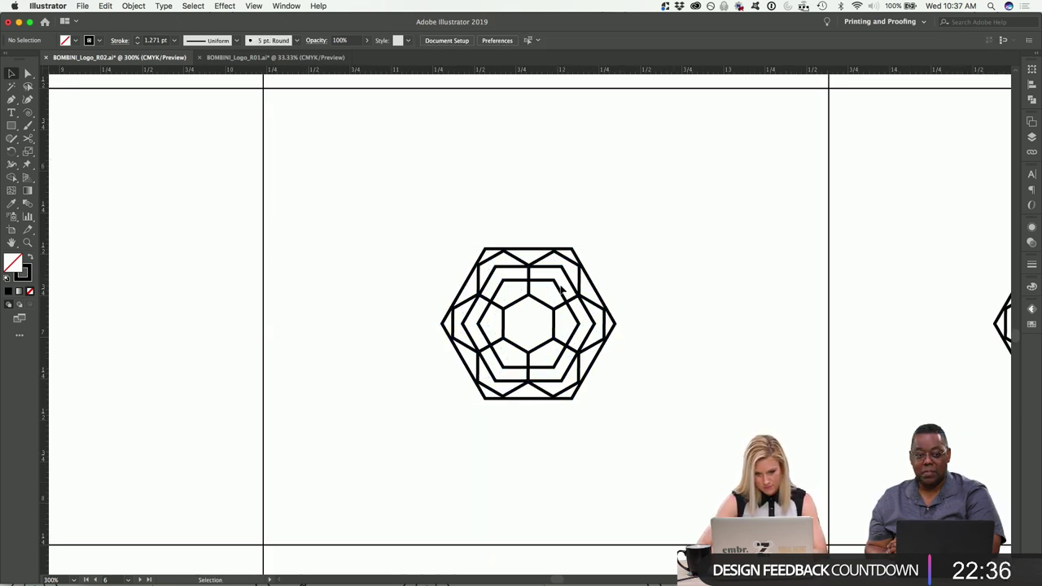
# Delete the copied logo's large outer hexagon plus its top-right and bottom-left flower hexagons.
pyautogui.click(574, 255)
pyautogui.press('Delete')
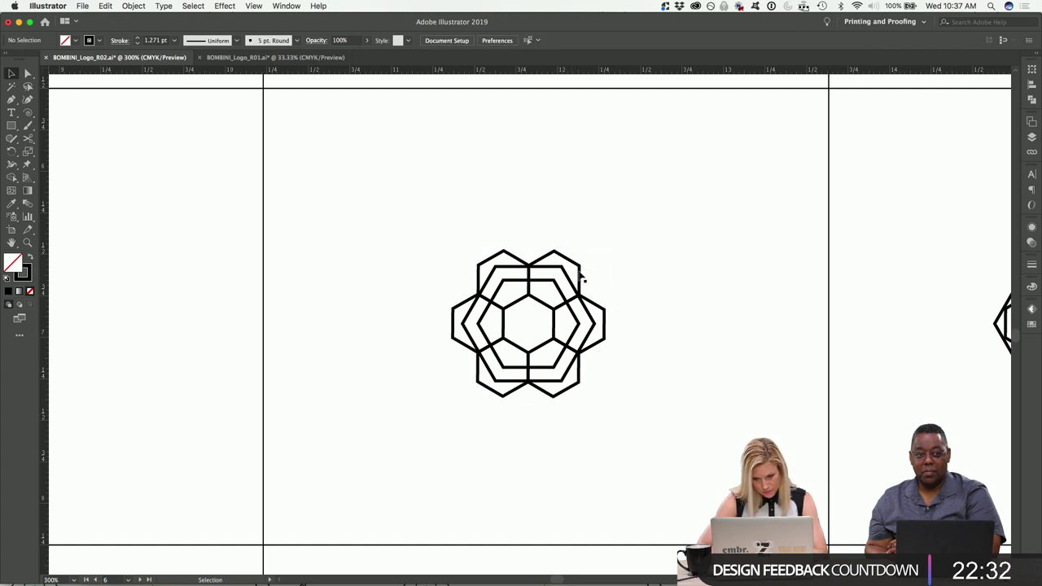
pyautogui.click(581, 278)
pyautogui.keyDown('shift'); pyautogui.click(495, 394); pyautogui.keyUp('shift')
pyautogui.press('Delete')
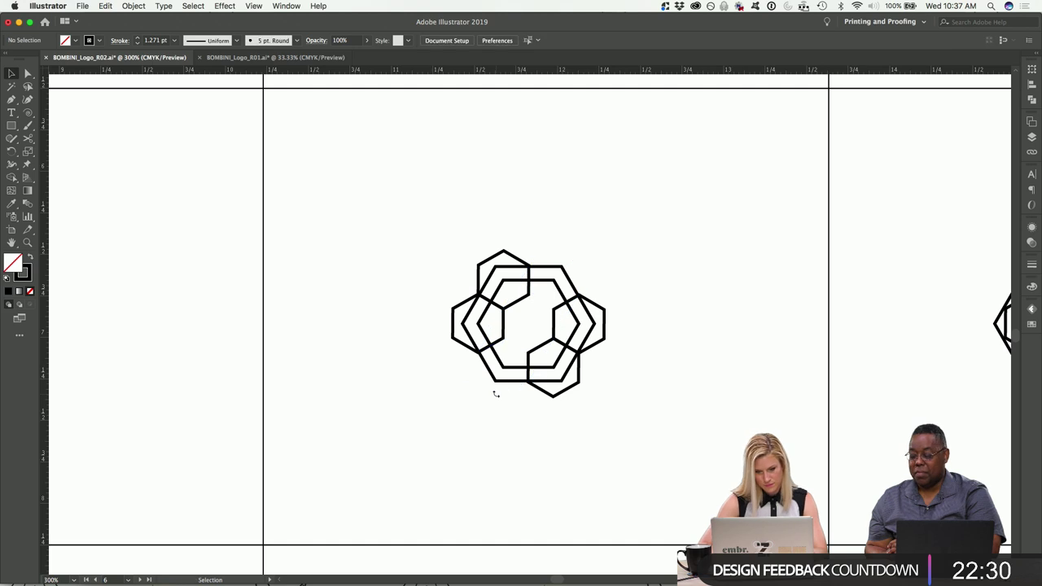
# Rotate the remaining interlaced hexagon ring so it stands upright.
pyautogui.moveTo(592, 342); pyautogui.dragTo(592, 342)
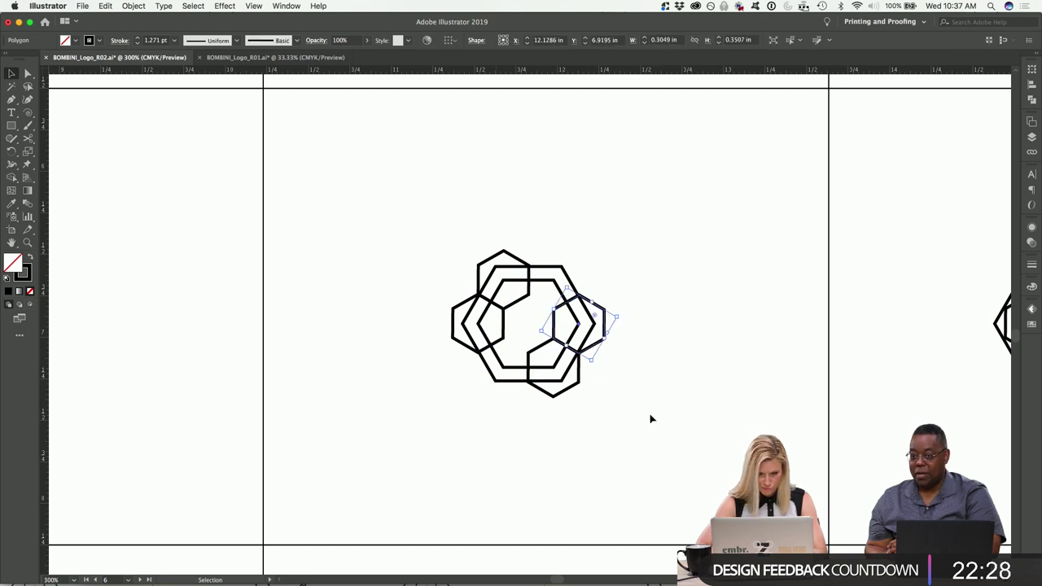
pyautogui.moveTo(423, 243); pyautogui.dragTo(425, 243)
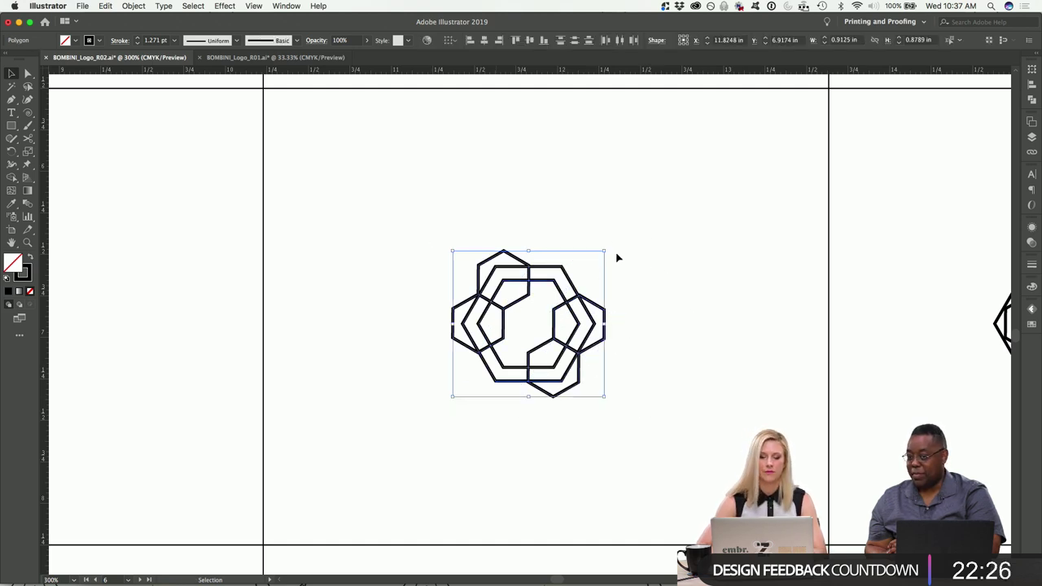
pyautogui.moveTo(609, 249); pyautogui.dragTo(656, 361)
pyautogui.click(686, 366)
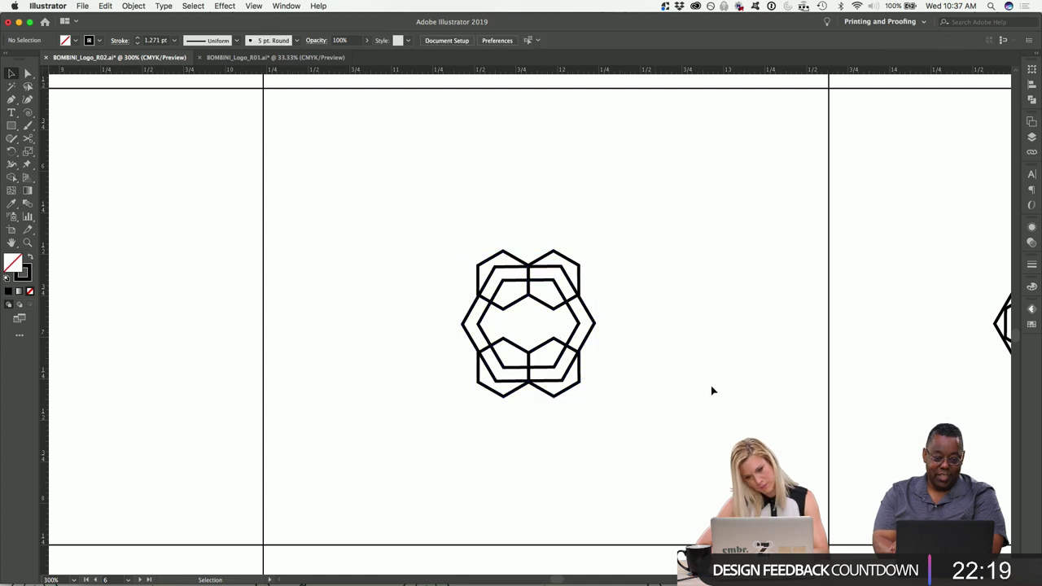
# Copy the upper-right hexagon to a spot above the ring.
pyautogui.click(556, 312)
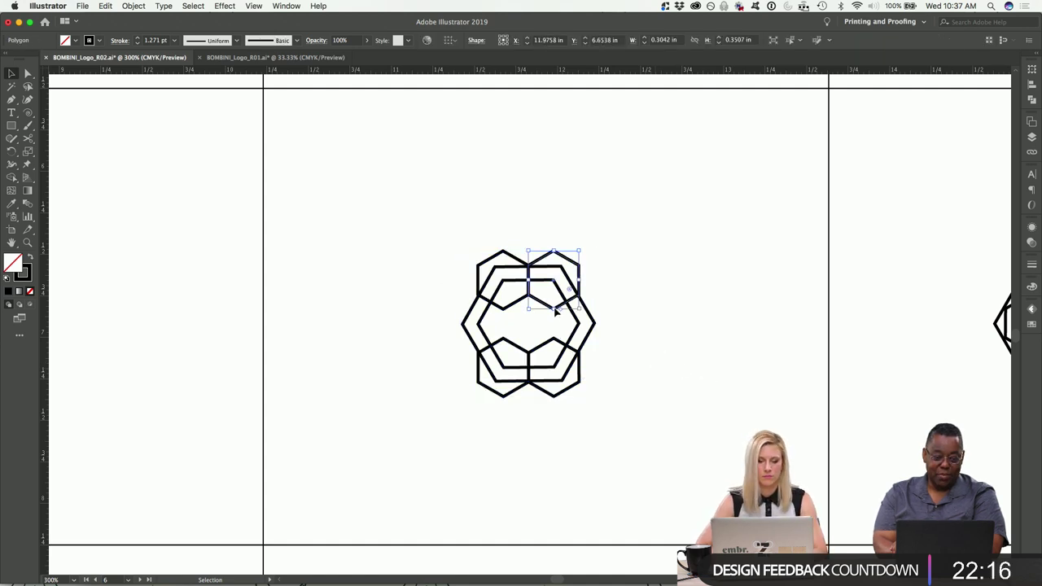
pyautogui.moveTo(568, 304); pyautogui.dragTo(543, 259)
pyautogui.click(614, 323)
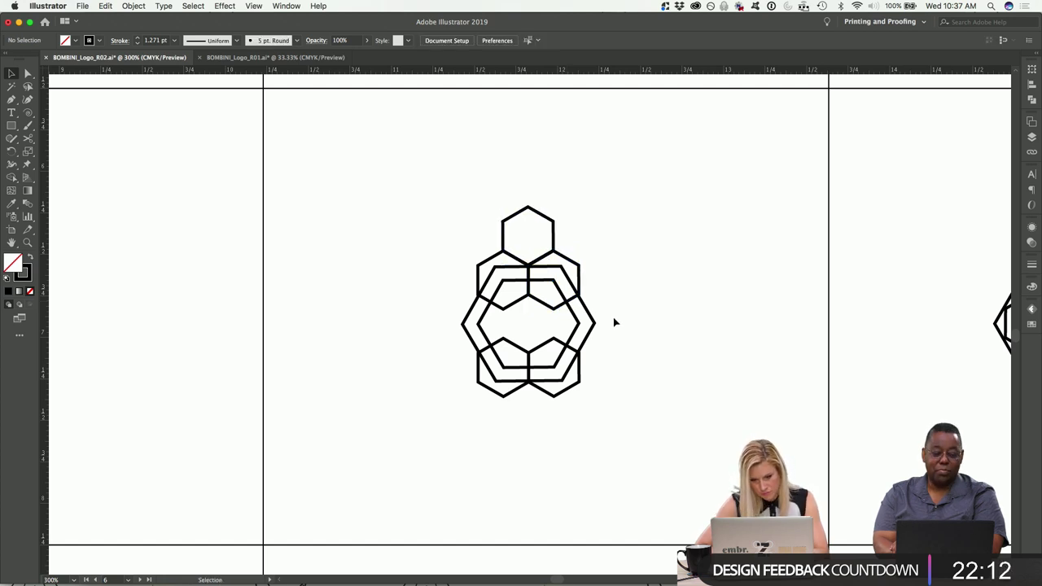
# Delete the large rotated hexagons and the lower pair of hexagons.
pyautogui.click(558, 325)
pyautogui.press('Delete')
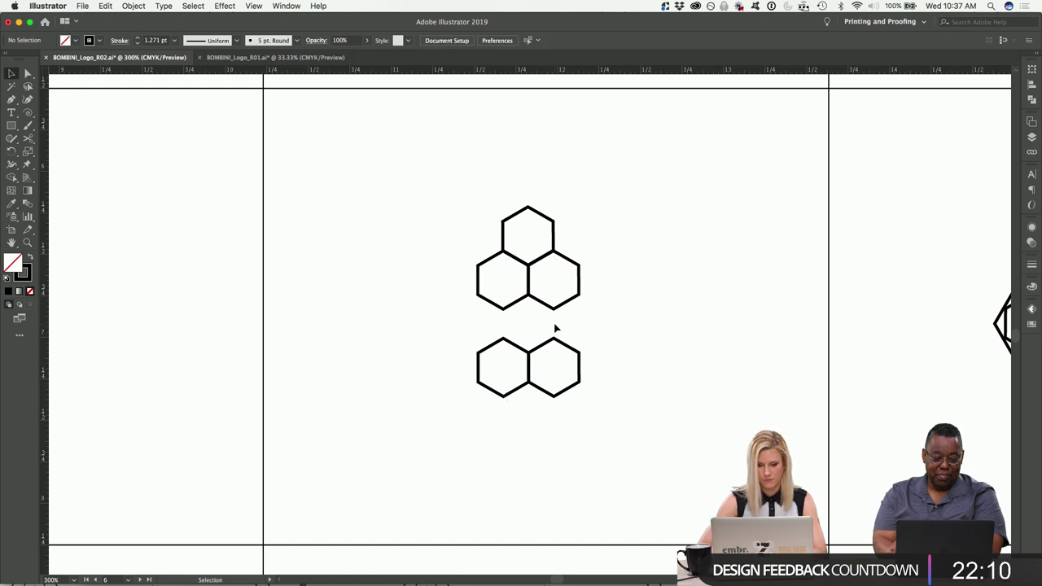
pyautogui.moveTo(624, 421); pyautogui.dragTo(471, 372)
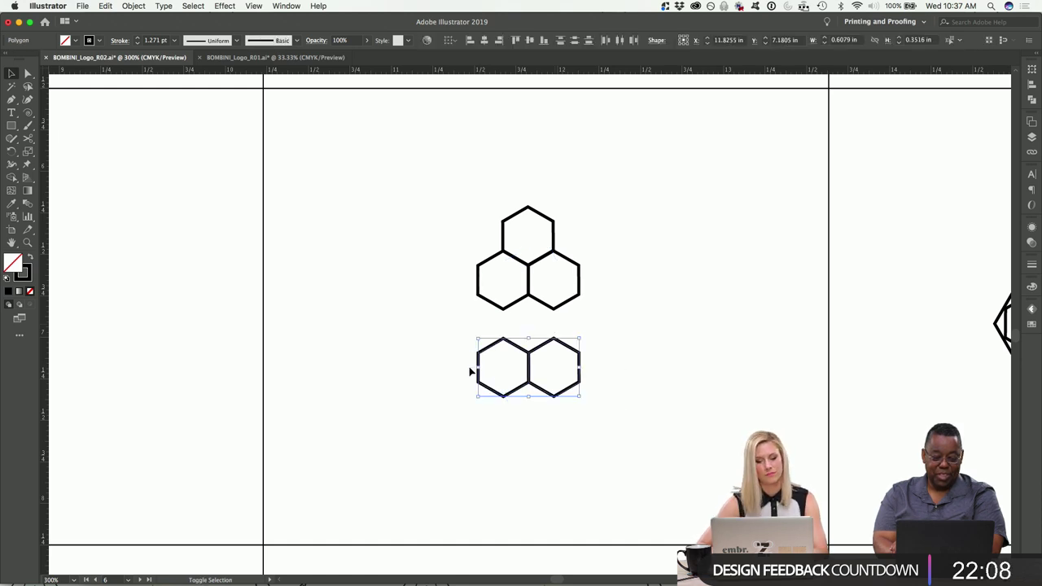
pyautogui.press('Delete')
# Duplicate the three-hexagon cluster, flip it upside down, and place it above the original.
pyautogui.moveTo(480, 229); pyautogui.dragTo(479, 227)
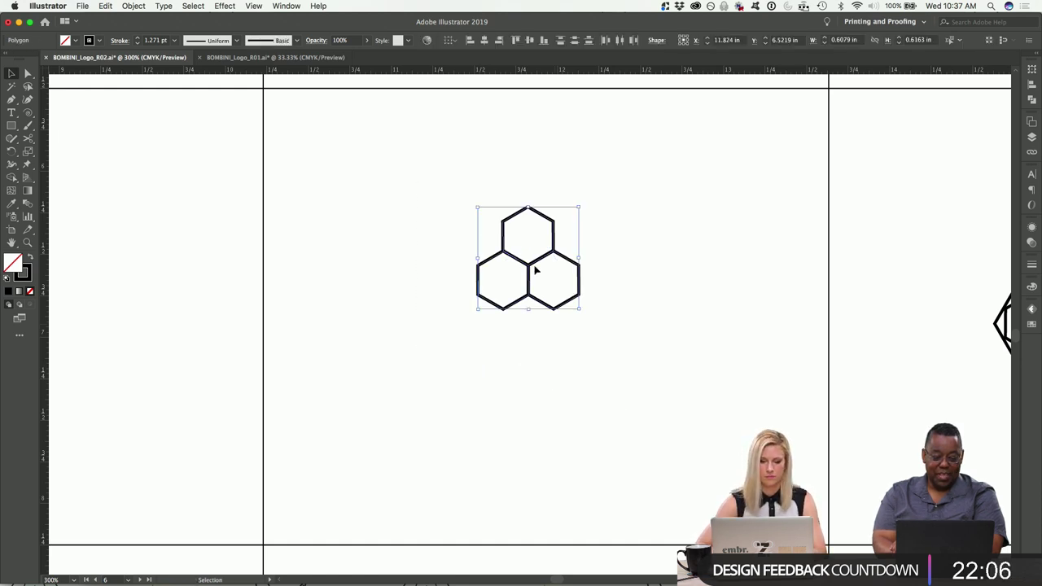
pyautogui.moveTo(530, 275); pyautogui.dragTo(530, 379)
pyautogui.moveTo(583, 319); pyautogui.dragTo(456, 428)
pyautogui.moveTo(558, 381); pyautogui.dragTo(540, 193)
pyautogui.click(671, 397)
# Nudge all the hexagon shapes downward together.
pyautogui.moveTo(670, 396); pyautogui.dragTo(423, 127)
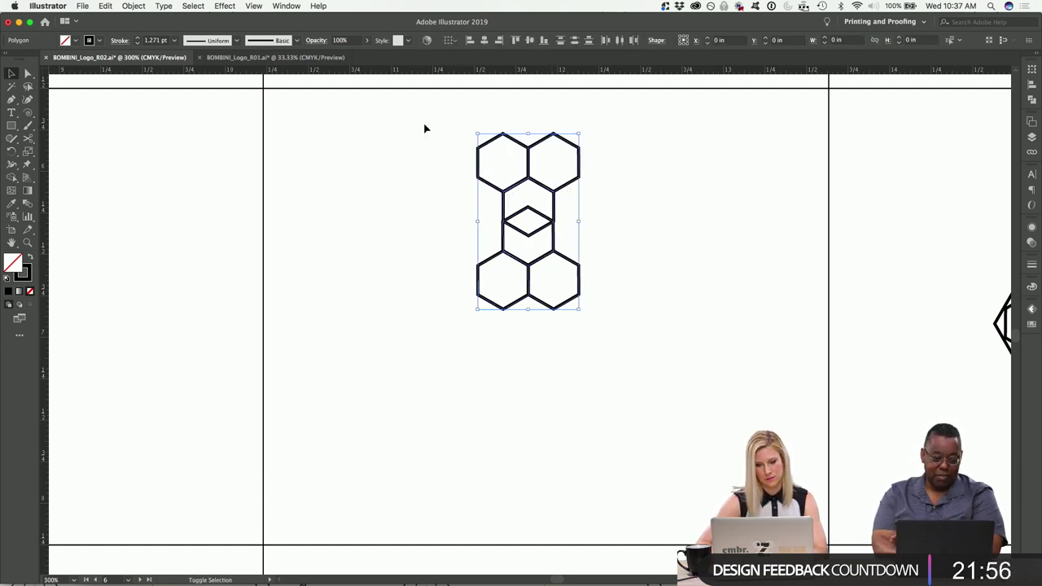
pyautogui.hotkey('shift', 'Down')
pyautogui.hotkey('shift', 'Down')
pyautogui.hotkey('shift', 'Down')
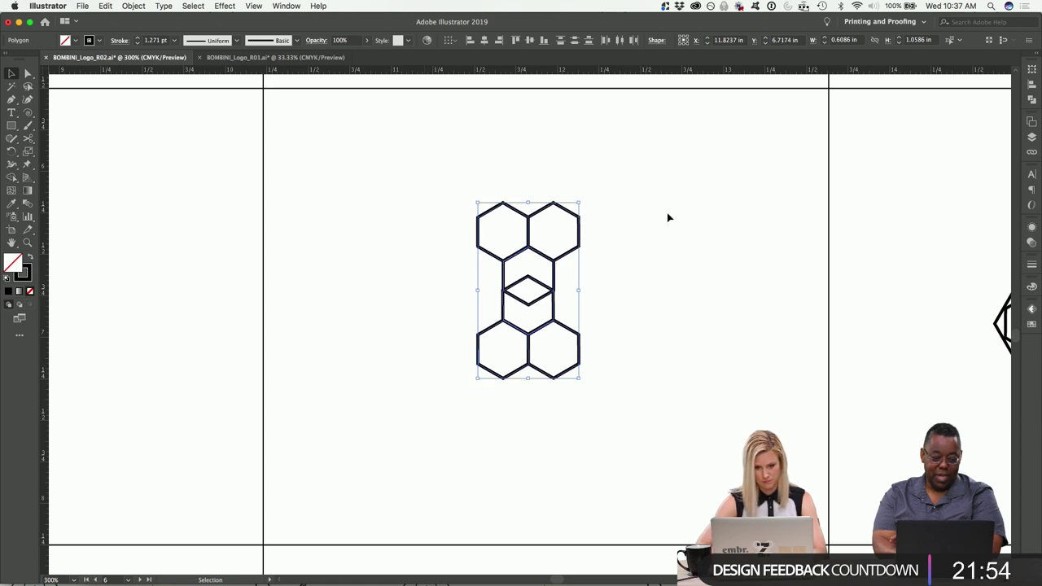
pyautogui.press('a')
pyautogui.press('v')
# Rotate a 90° copy of the hexagon column so it crosses the original.
pyautogui.moveTo(593, 197); pyautogui.dragTo(698, 383)
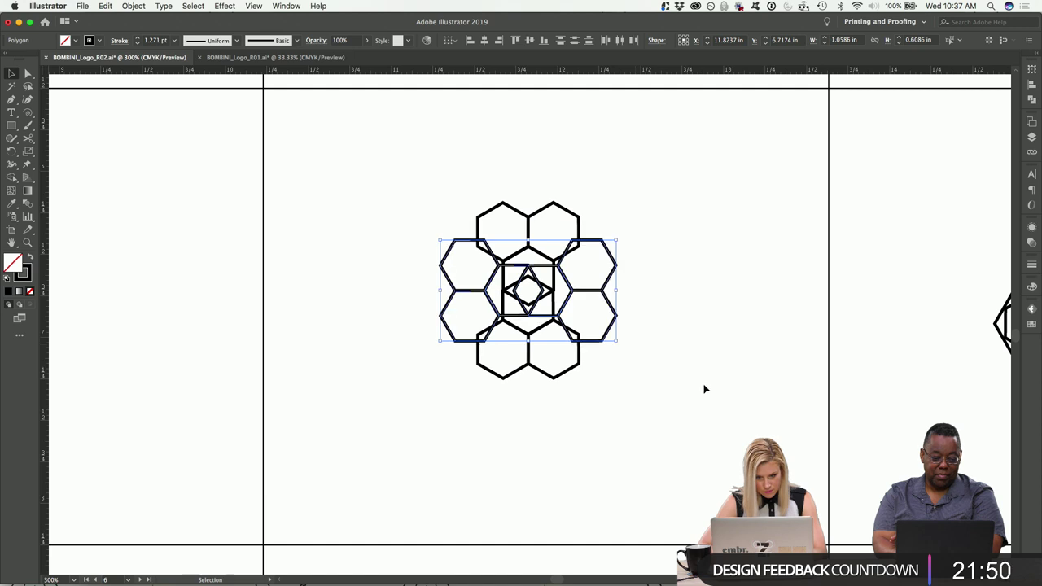
pyautogui.click(708, 399)
pyautogui.hscroll(2, 724, 420)
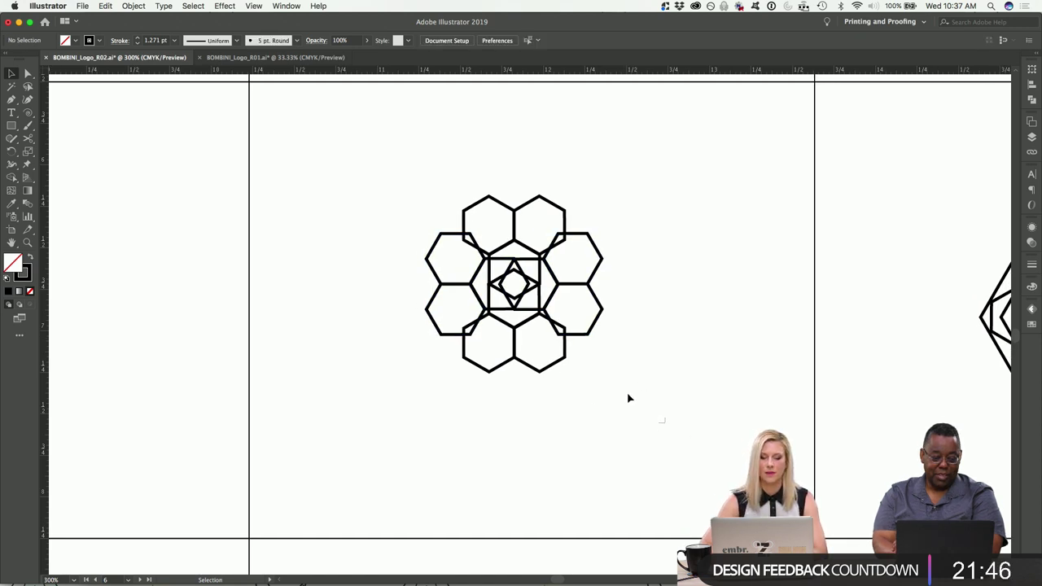
pyautogui.moveTo(658, 423); pyautogui.dragTo(382, 192)
pyautogui.press('super+minus')
pyautogui.press('super+minus')
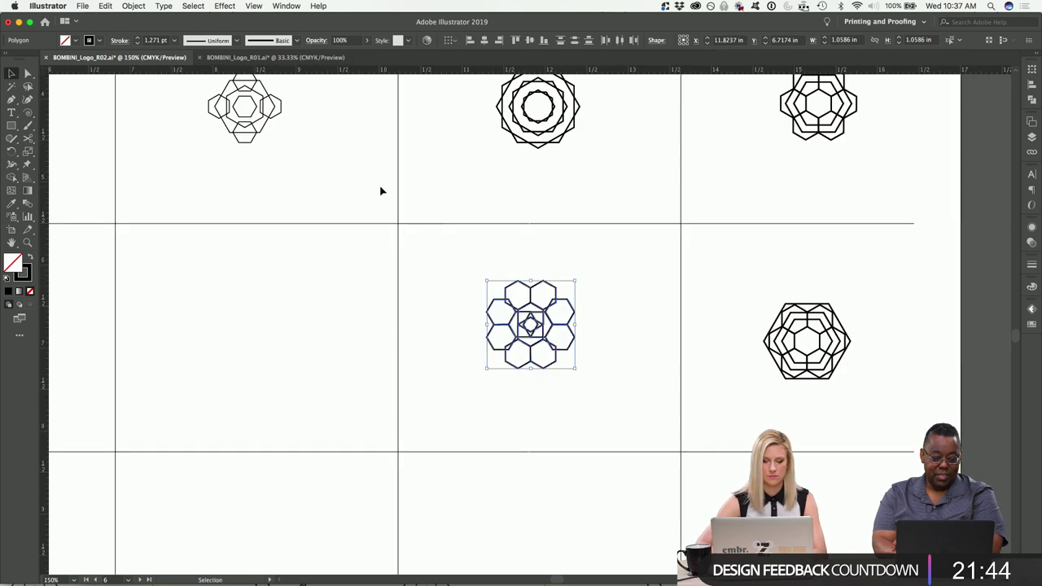
pyautogui.hscroll(-5, 448, 216)
pyautogui.press('super+plus')
pyautogui.press('super+plus')
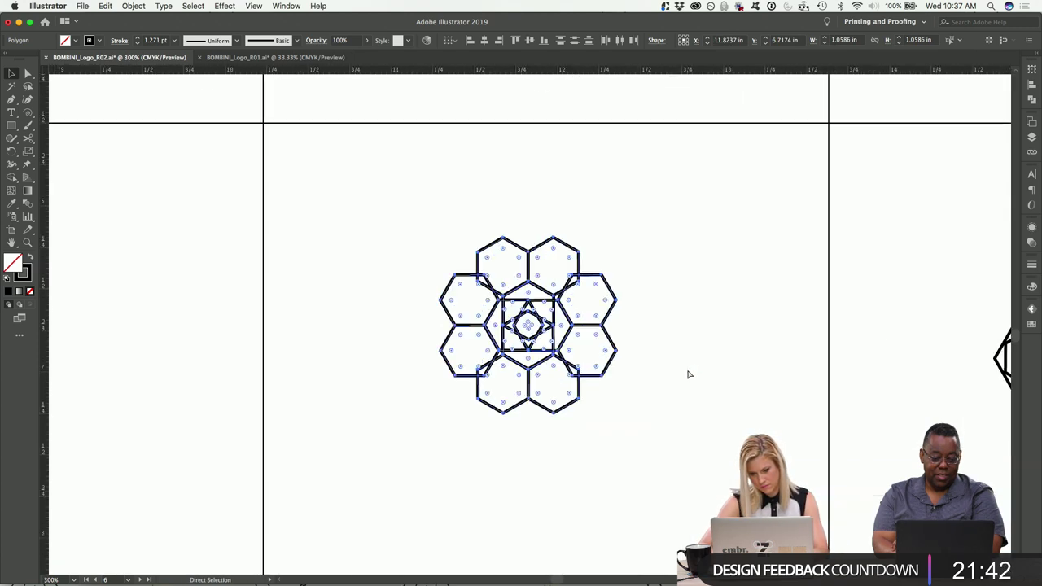
pyautogui.press('super+shift+a')
# Zoom in and out to inspect the eight-hexagon flower against the other logos.
pyautogui.moveTo(633, 441); pyautogui.dragTo(398, 209)
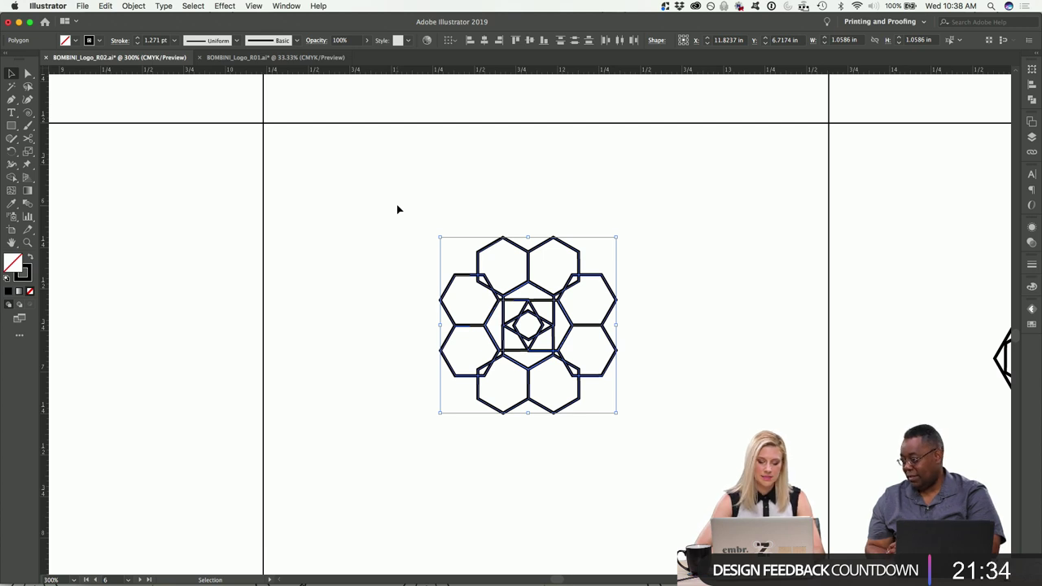
pyautogui.press('a')
pyautogui.press('super+minus')
pyautogui.press('super+equal')
pyautogui.press('super+equal')
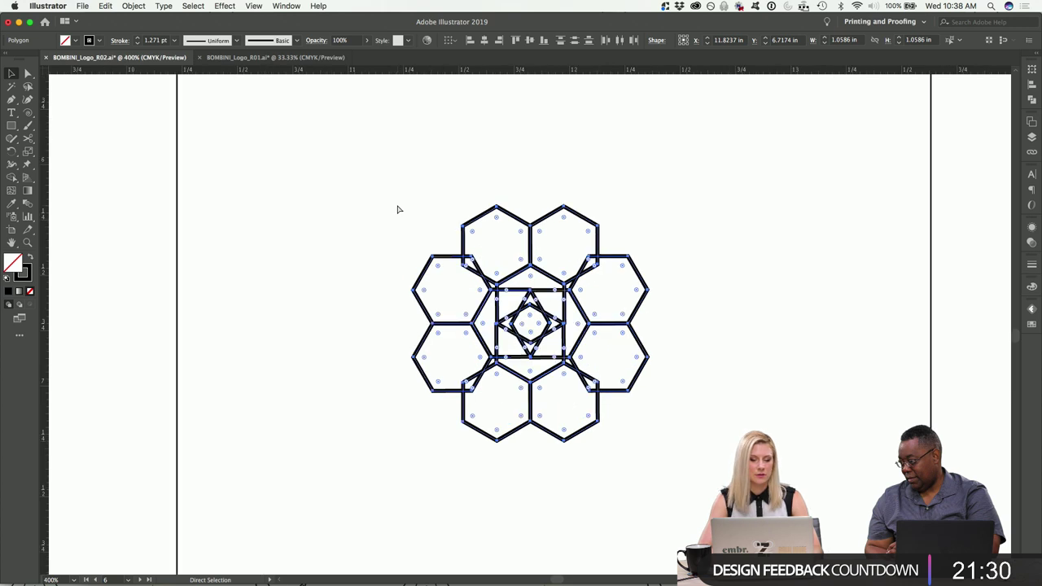
pyautogui.press('super+minus')
pyautogui.press('super+minus')
pyautogui.press('super+minus')
pyautogui.press('shift+super+a')
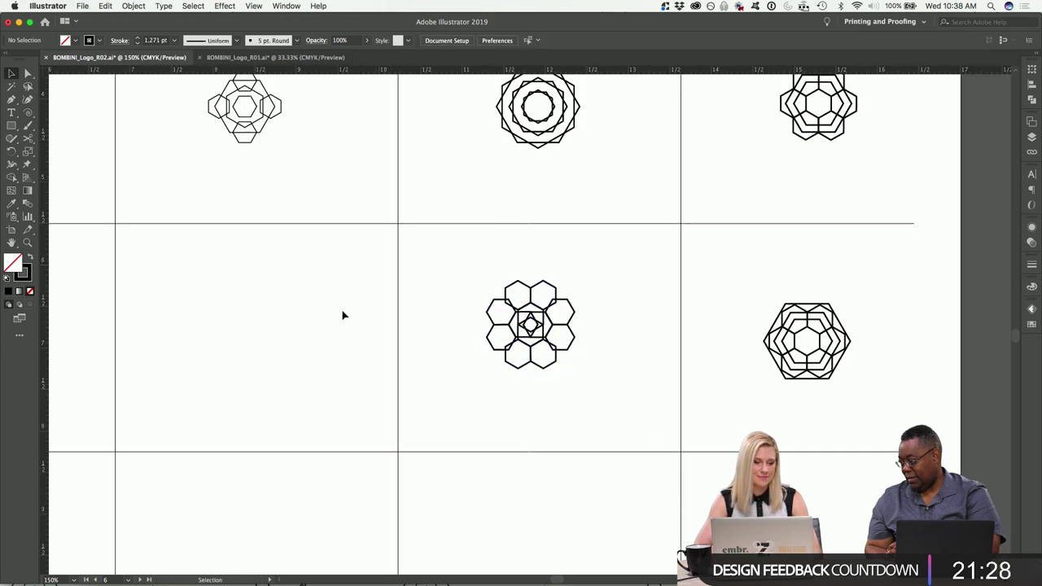
pyautogui.press('super+equal')
pyautogui.press('super+equal')
pyautogui.moveTo(372, 216); pyautogui.dragTo(691, 423)
pyautogui.hscroll(3, 690, 423)
pyautogui.hscroll(-3, 691, 424)
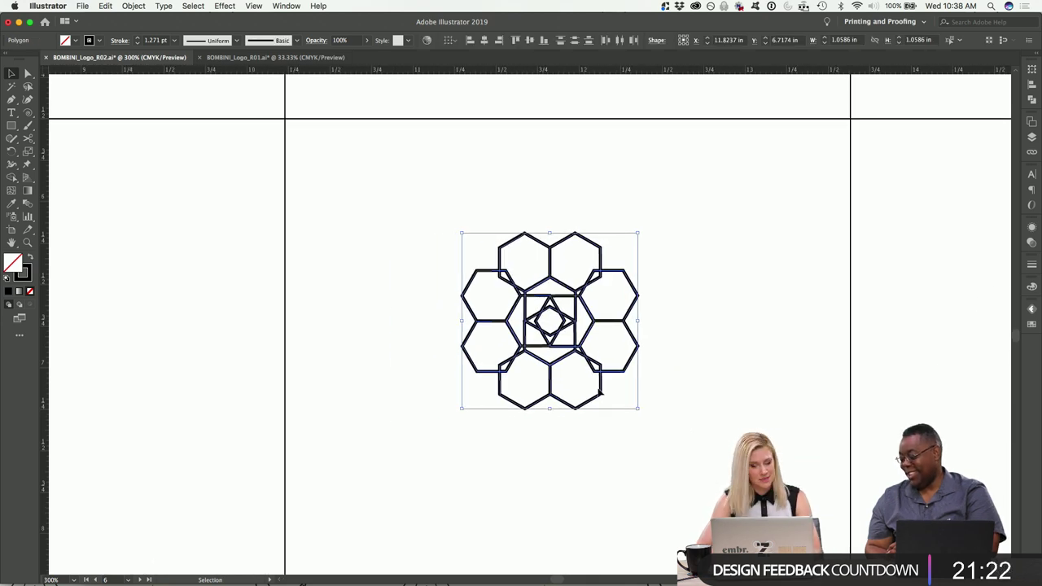
pyautogui.press('super+equal')
pyautogui.click(775, 359)
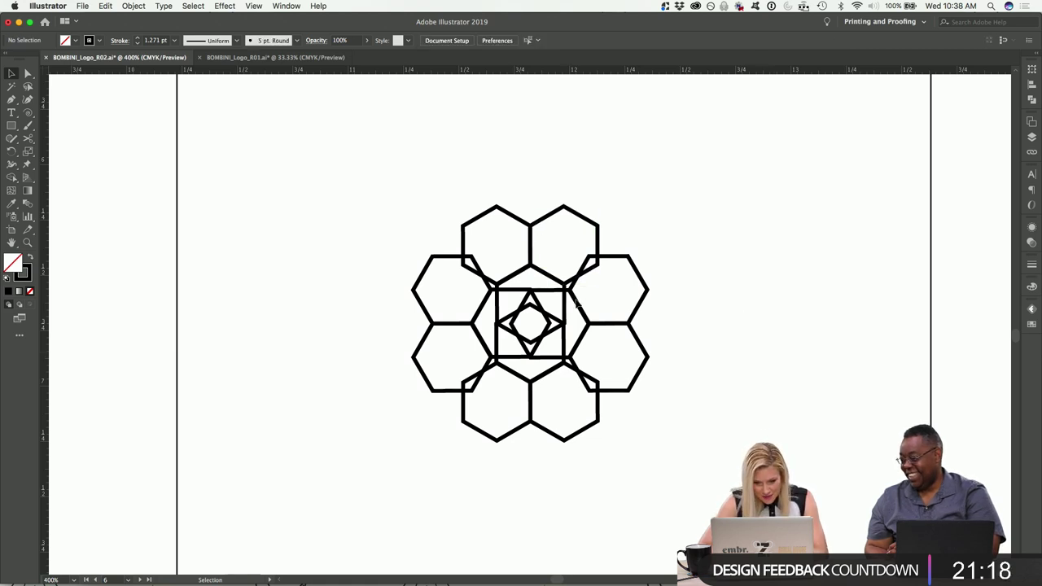
pyautogui.click(503, 218)
# Copy a hexagon to the centre and scale it into a 1.07 × 1.23 in outer frame.
pyautogui.moveTo(503, 214); pyautogui.dragTo(540, 289)
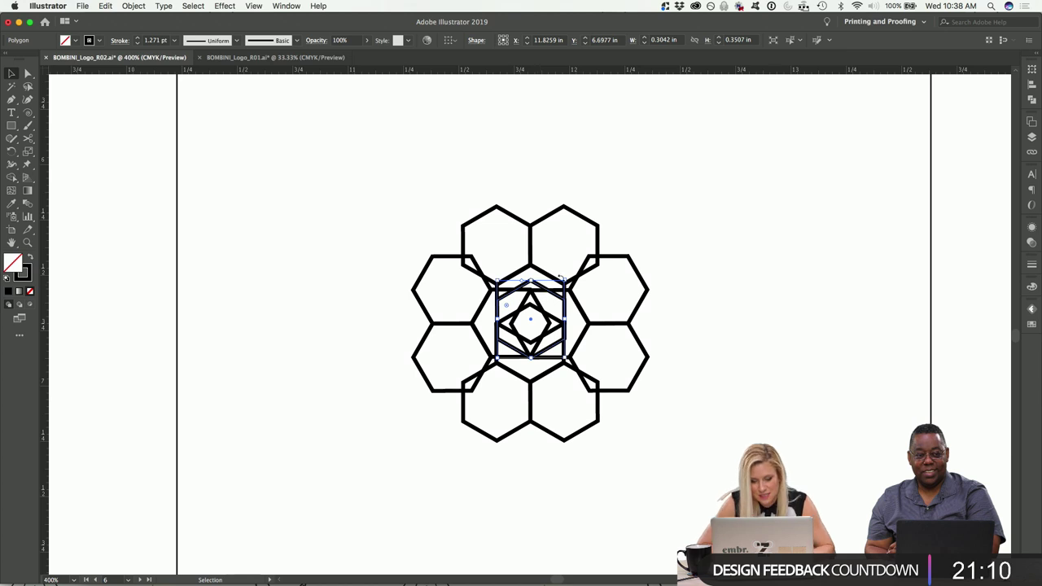
pyautogui.moveTo(567, 280); pyautogui.dragTo(698, 184)
pyautogui.press('Down')
pyautogui.press('Down')
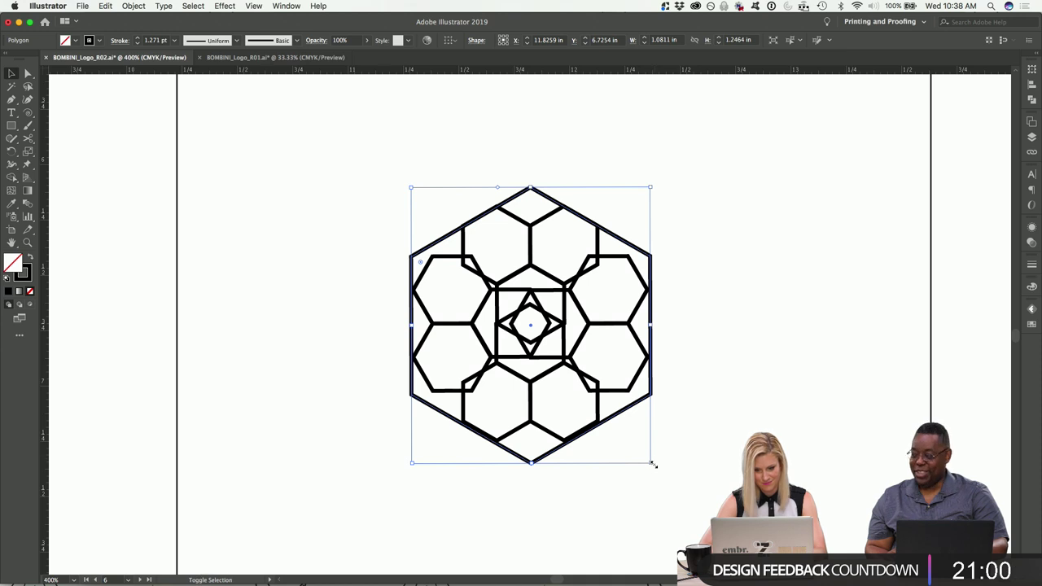
pyautogui.moveTo(653, 465); pyautogui.dragTo(649, 460)
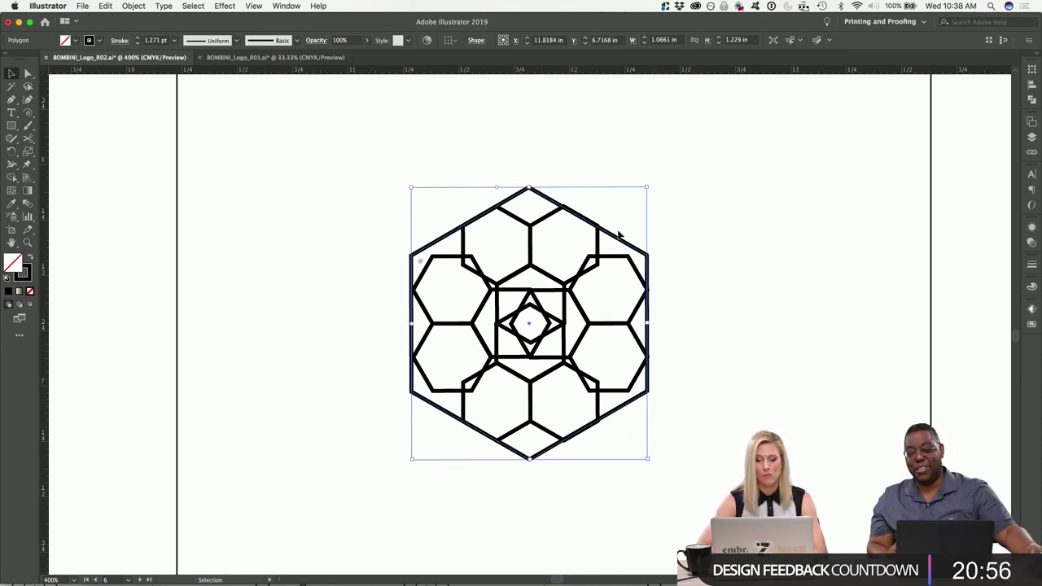
pyautogui.moveTo(619, 243)
pyautogui.mouseDown()
pyautogui.moveTo(298, 223)
pyautogui.moveTo(553, 255)
pyautogui.moveTo(604, 220)
pyautogui.moveTo(622, 242)
pyautogui.mouseUp()
pyautogui.click(689, 202)
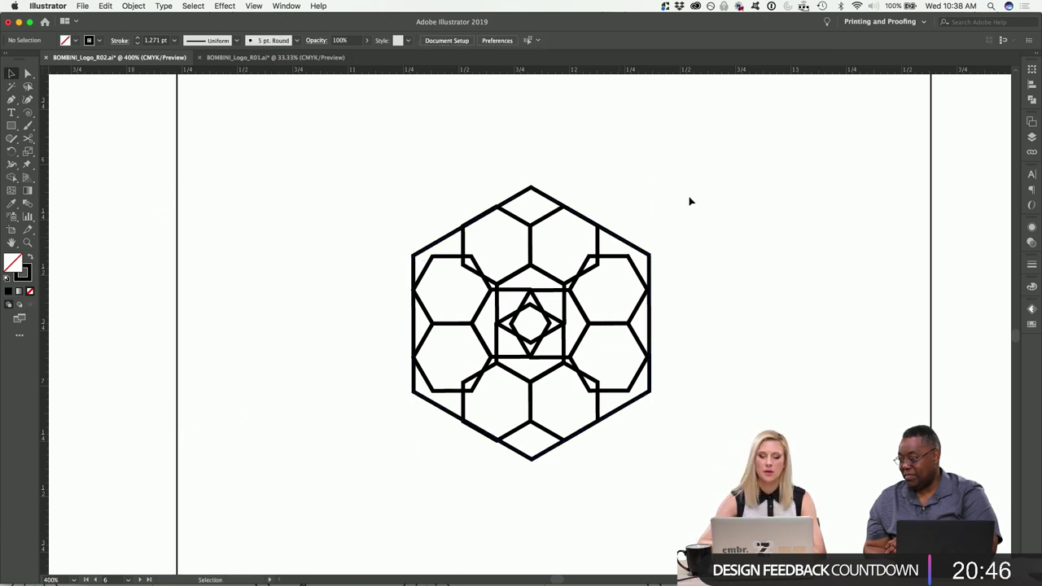
pyautogui.press('super+minus')
pyautogui.press('super+minus')
pyautogui.press('super+minus')
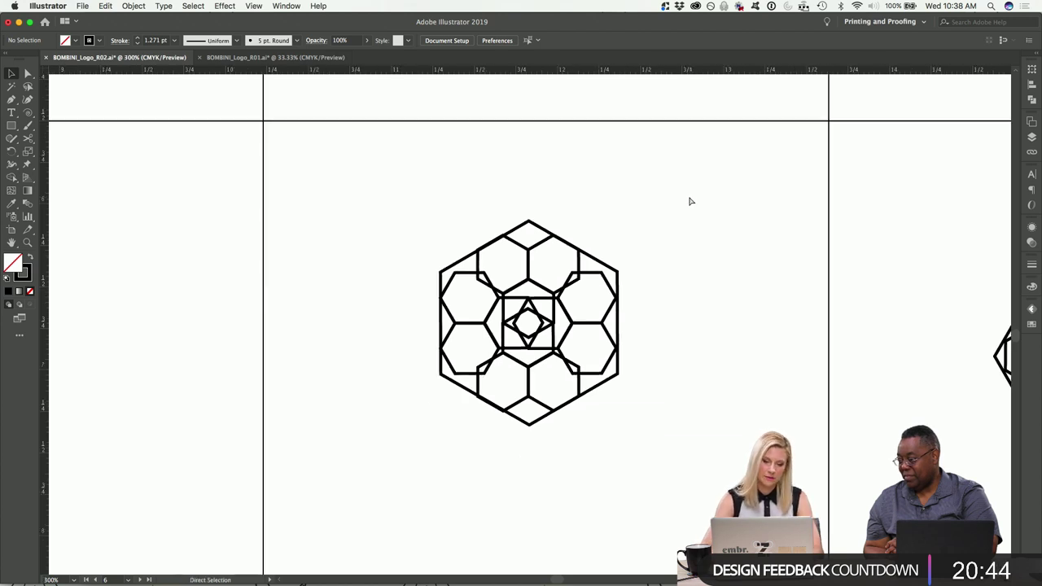
# Move the bottom-right hexagon logo into the empty bottom-middle cell.
pyautogui.press('super+minus')
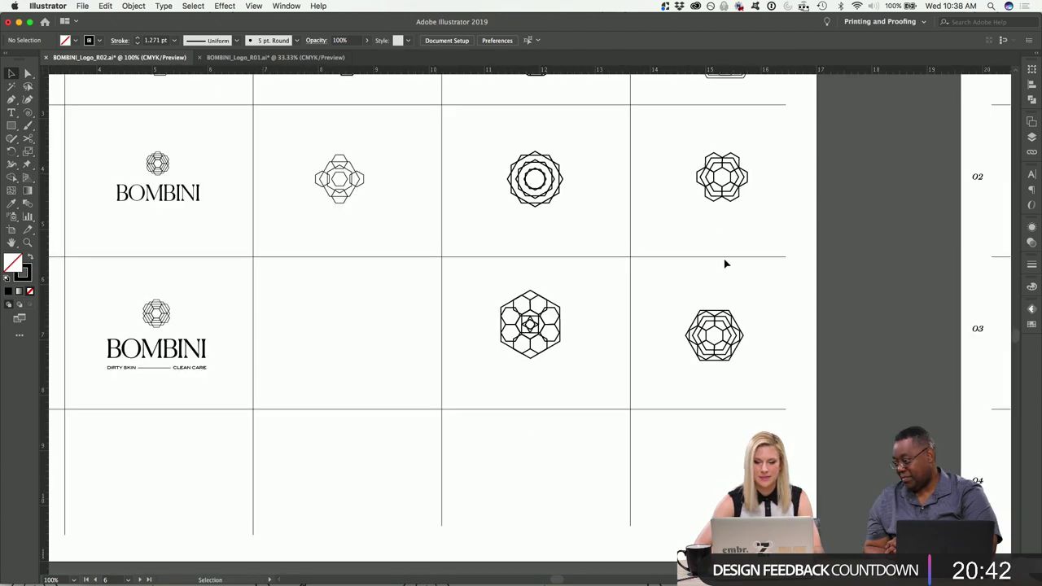
pyautogui.scroll(3, 728, 279)
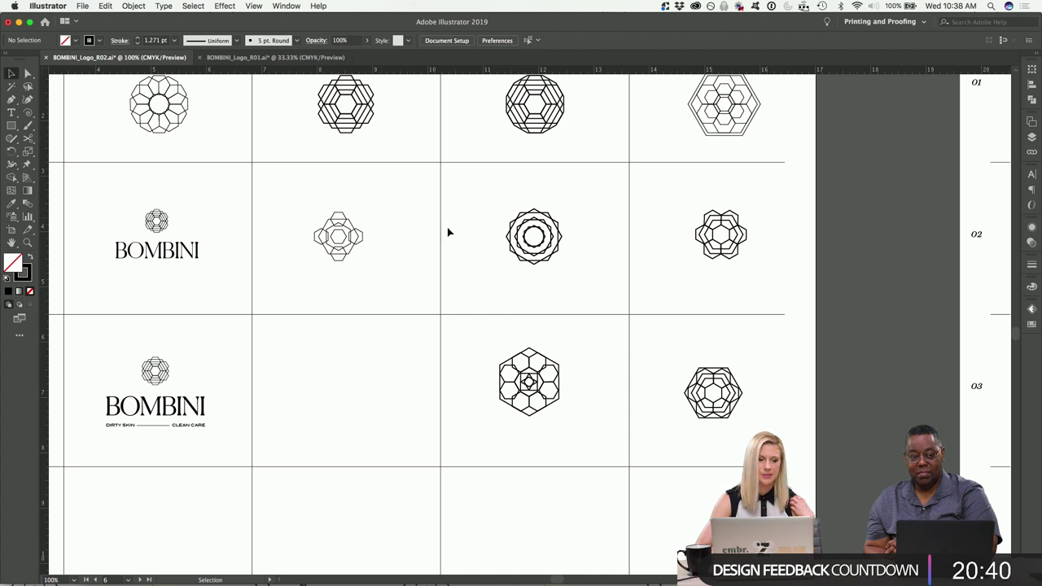
pyautogui.hscroll(-3, 365, 312)
pyautogui.scroll(3, 365, 315)
pyautogui.hscroll(2, 365, 315)
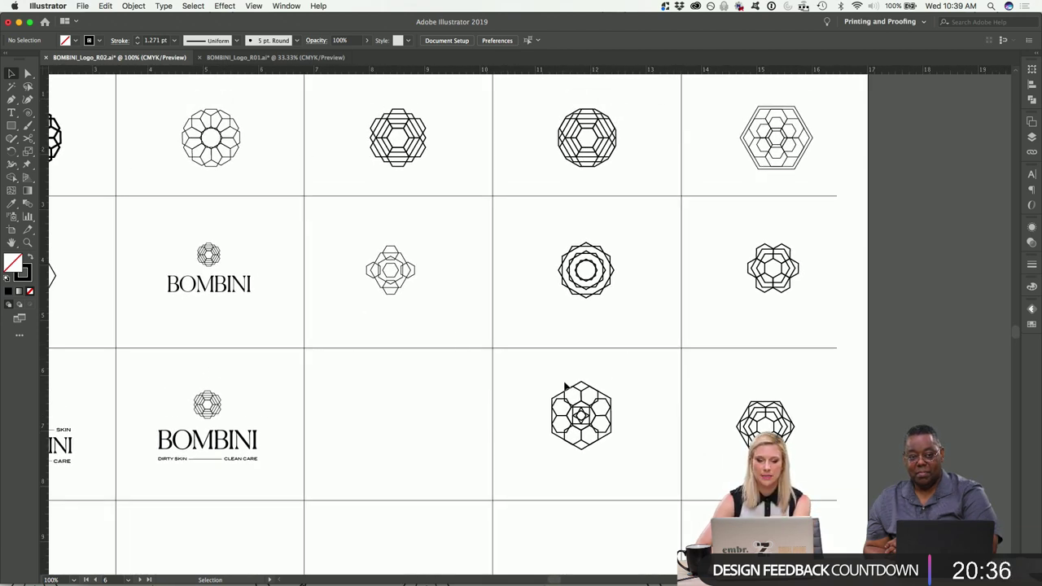
pyautogui.click(797, 444)
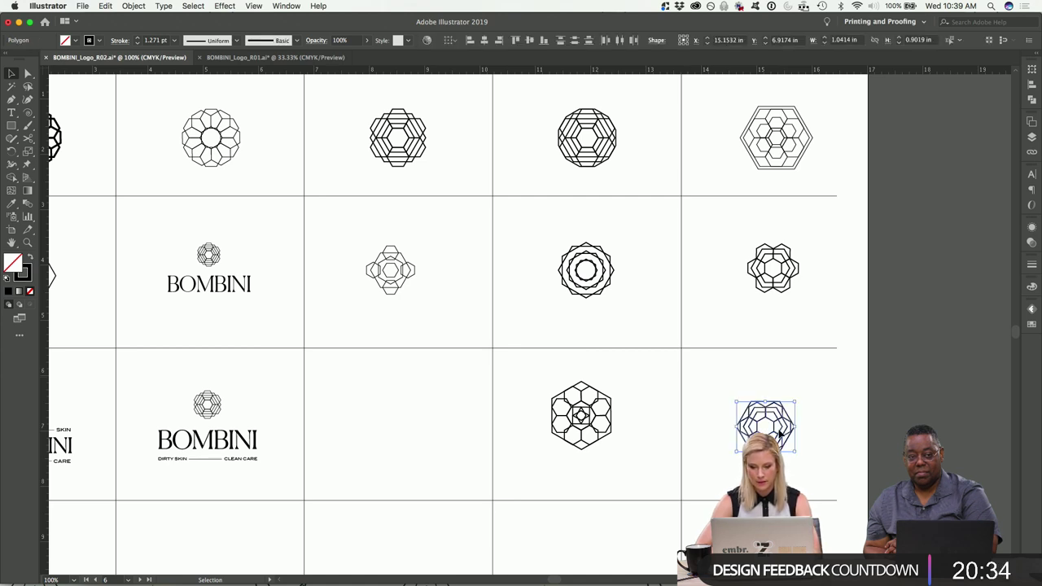
pyautogui.moveTo(755, 436); pyautogui.dragTo(392, 431)
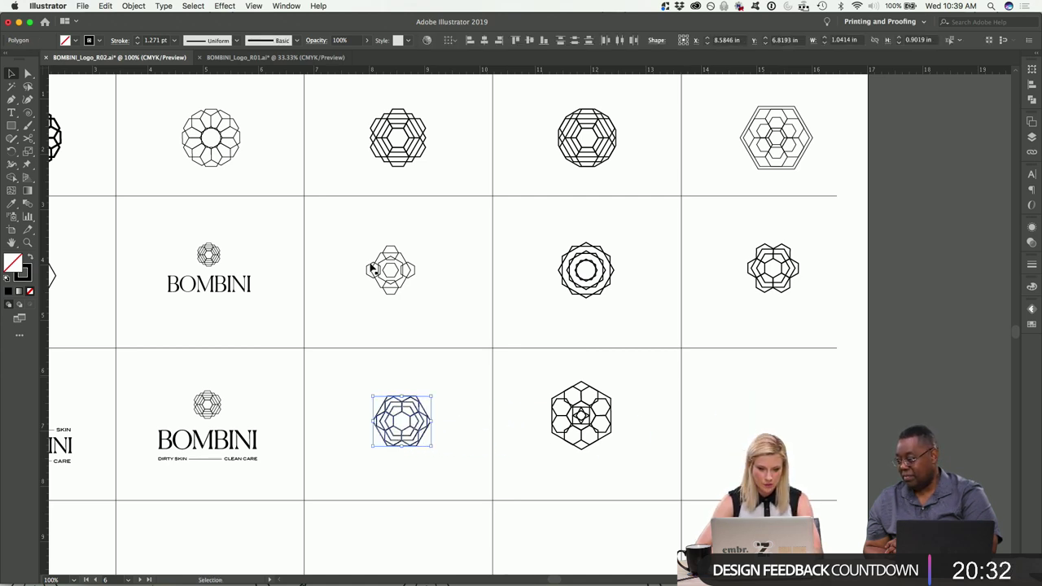
# Move the middle-row small logo to the bottom-right cell and nudge the bottom-middle logo left.
pyautogui.moveTo(361, 246); pyautogui.dragTo(788, 426)
pyautogui.moveTo(460, 362); pyautogui.dragTo(361, 458)
pyautogui.hotkey('shift', 'Left')
pyautogui.click(356, 288)
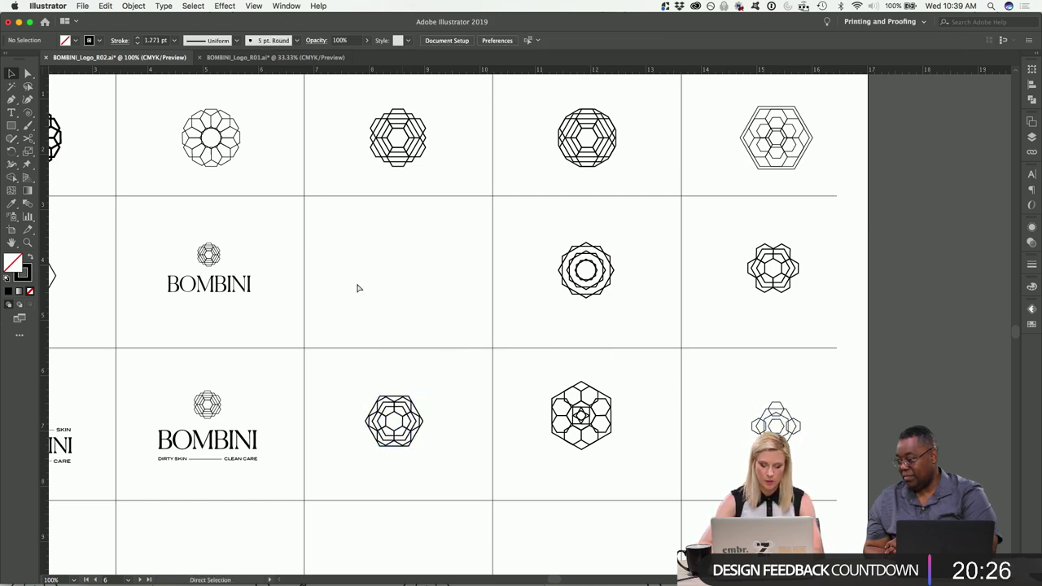
pyautogui.scroll(5, 355, 288)
pyautogui.hscroll(-5, 357, 288)
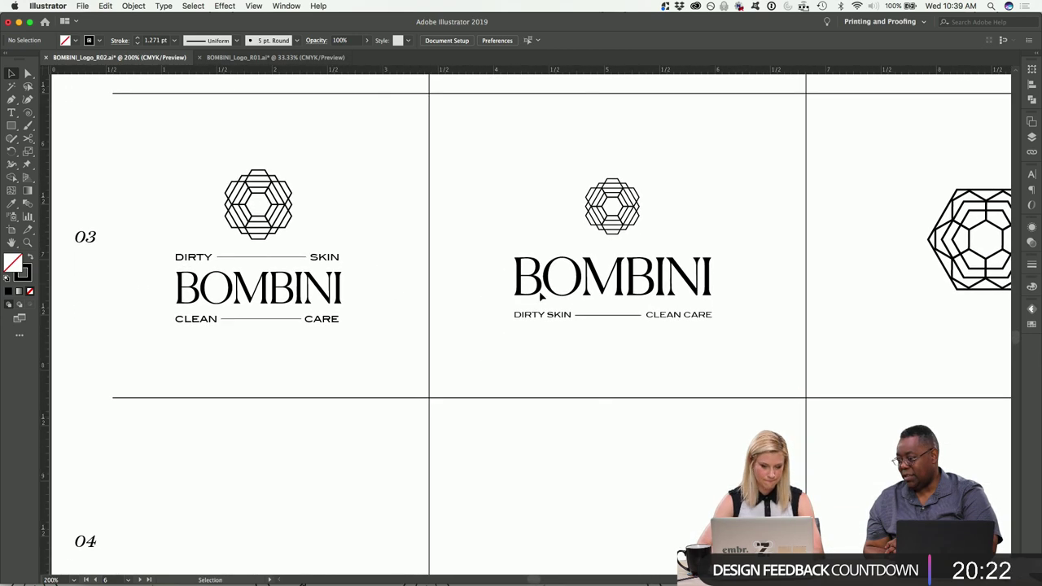
pyautogui.hscroll(5, 539, 268)
pyautogui.moveTo(619, 176); pyautogui.dragTo(828, 342)
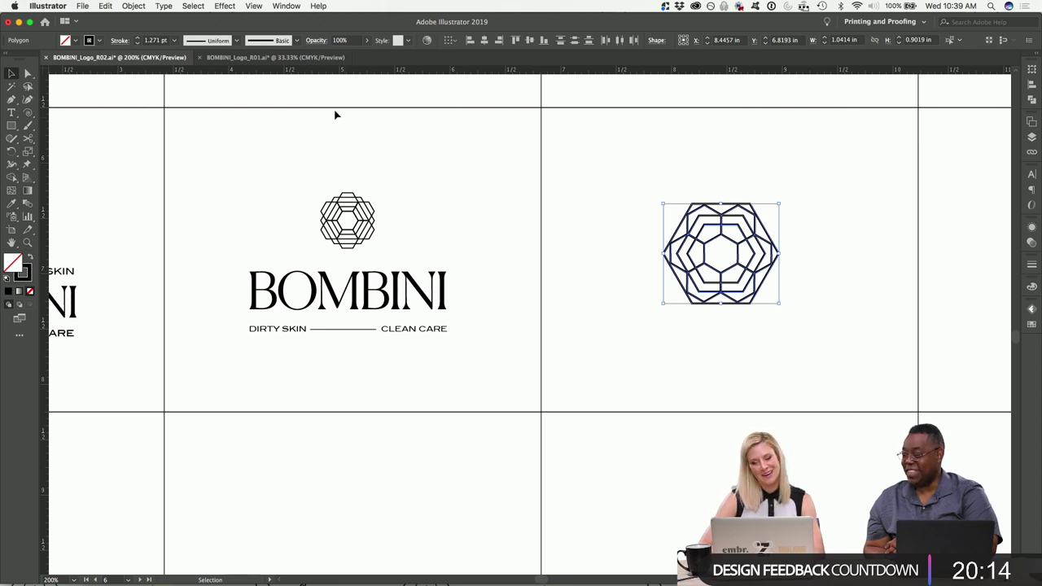
# Thin the hexagon logo's stroke to 1 pt.
pyautogui.click(138, 43)
pyautogui.click(141, 132)
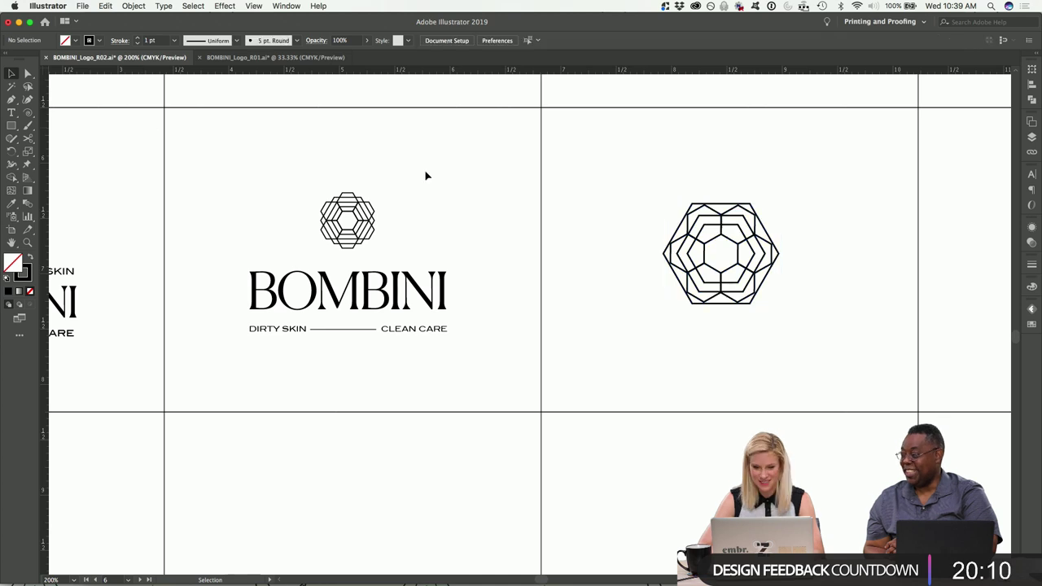
pyautogui.hscroll(3, 478, 188)
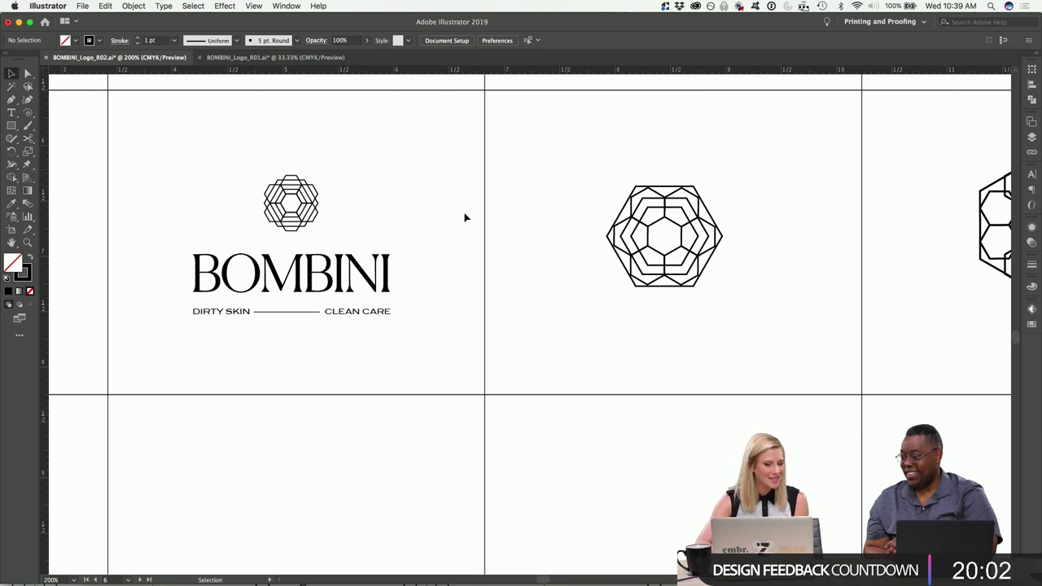
pyautogui.hscroll(-5, 504, 195)
pyautogui.scroll(-1, 504, 195)
# Inspect the DIRTY SKIN — CLEAN CARE tagline, then zoom out to 150% showing row 03.
pyautogui.moveTo(391, 280); pyautogui.dragTo(426, 323)
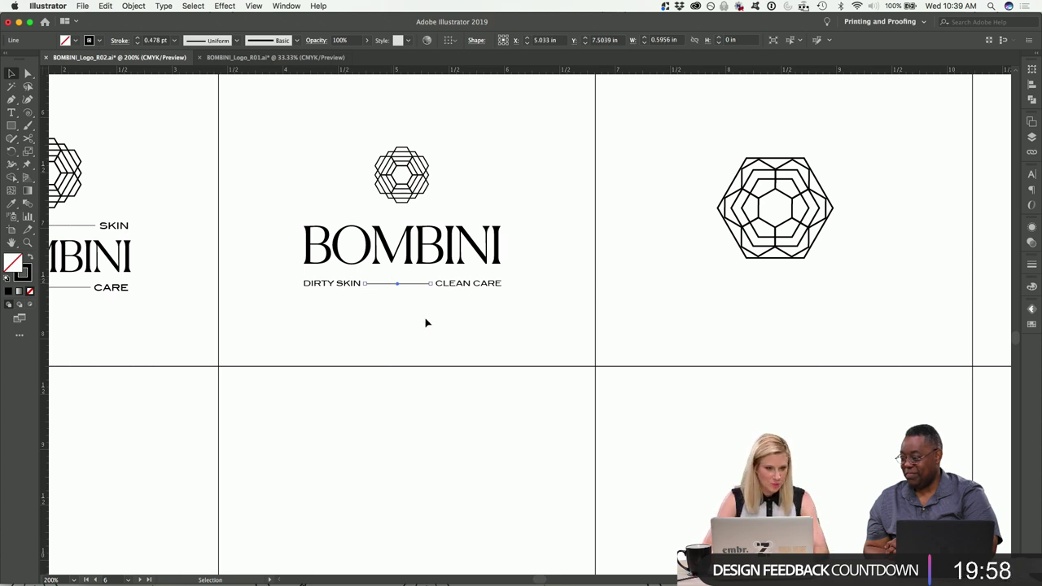
pyautogui.press('super+equal')
pyautogui.press('super+equal')
pyautogui.press('super+equal')
pyautogui.press('super+equal')
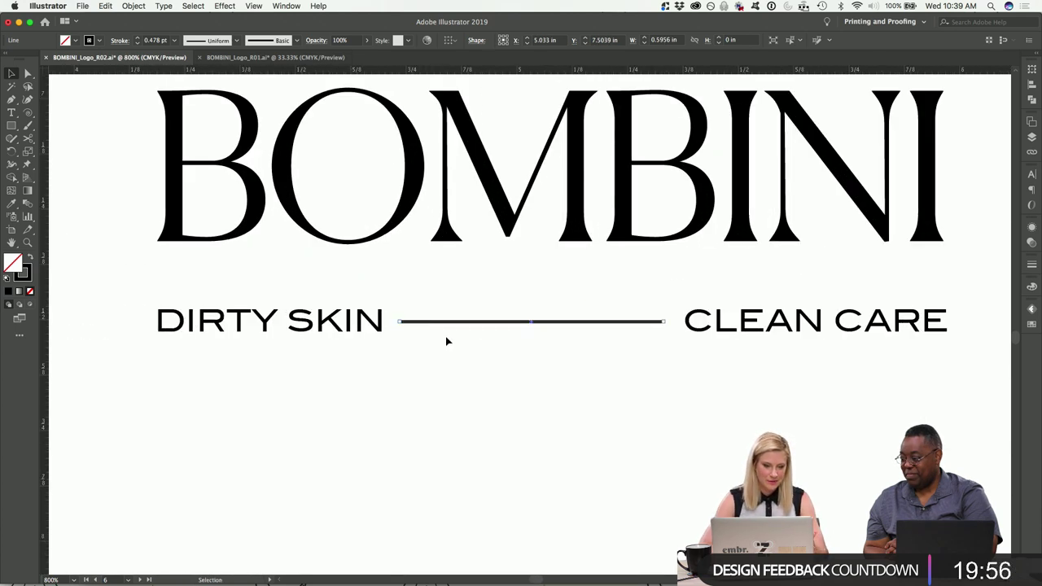
pyautogui.click(401, 361)
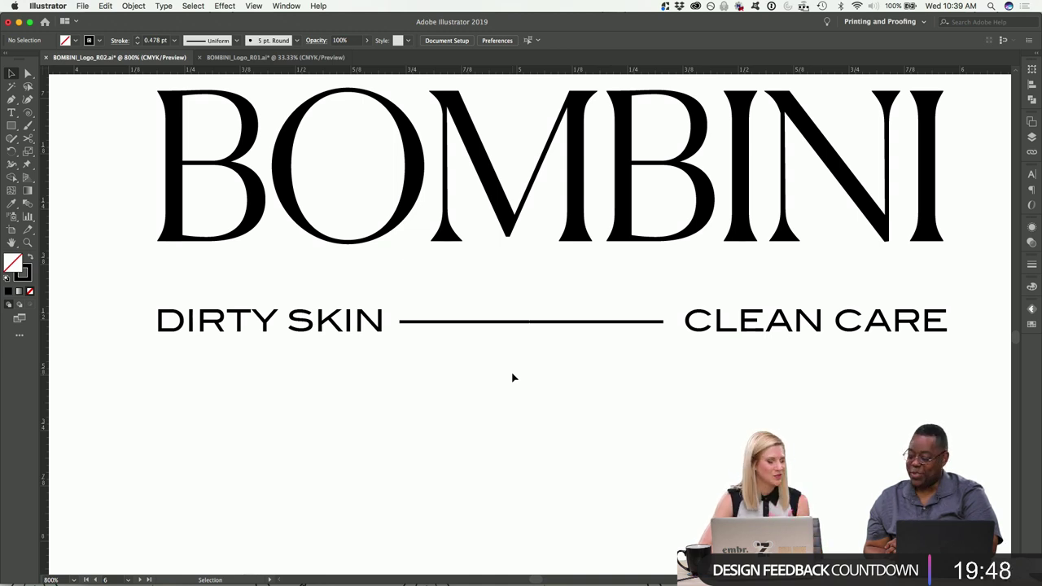
pyautogui.click(782, 327)
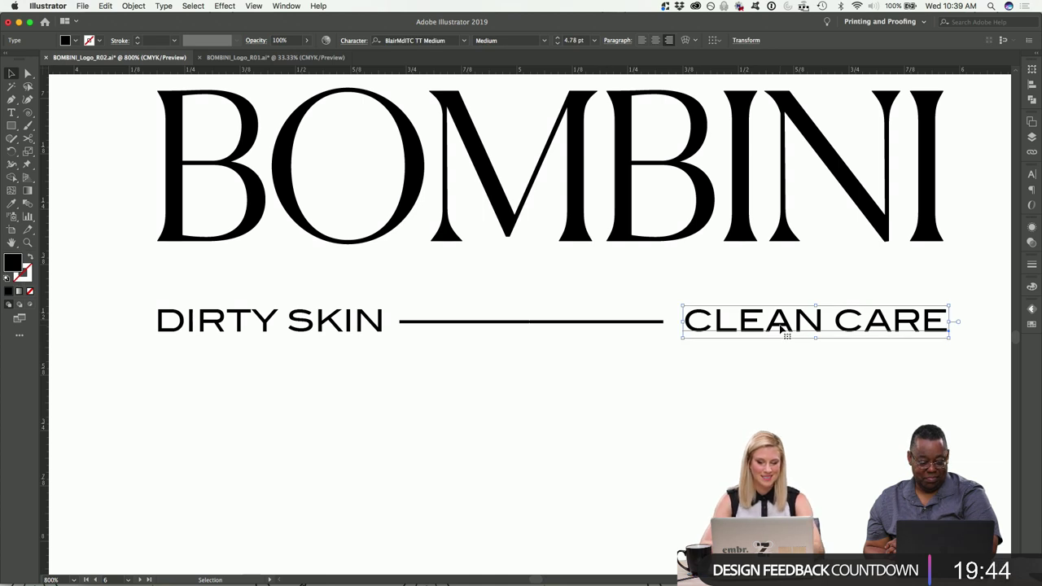
pyautogui.click(788, 407)
pyautogui.press('super+minus')
pyautogui.press('super+minus')
pyautogui.press('super+minus')
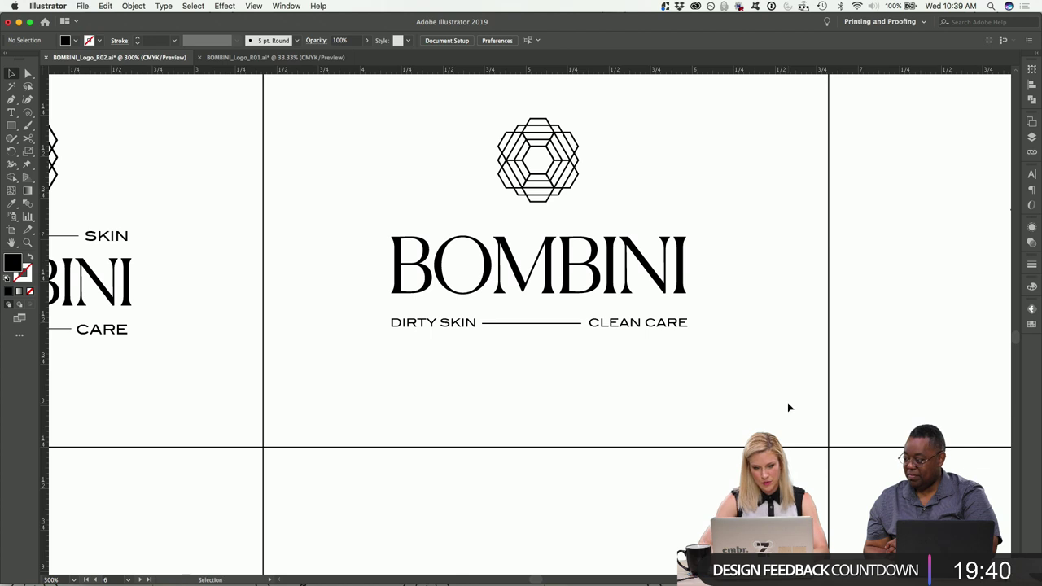
pyautogui.press('super+minus')
pyautogui.press('super+minus')
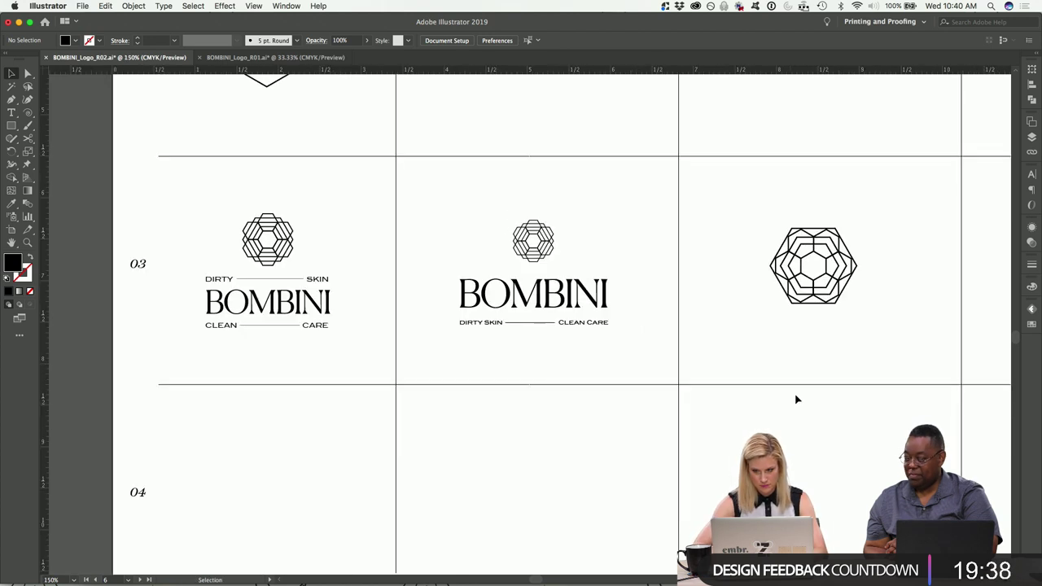
# Copy the middle BOMBINI logo straight down into row 04 and delete its icon.
pyautogui.scroll(-3, 797, 399)
pyautogui.moveTo(642, 286); pyautogui.dragTo(448, 120)
pyautogui.moveTo(558, 167); pyautogui.dragTo(559, 377)
pyautogui.click(647, 351)
pyautogui.moveTo(613, 327); pyautogui.dragTo(508, 396)
pyautogui.press('Delete')
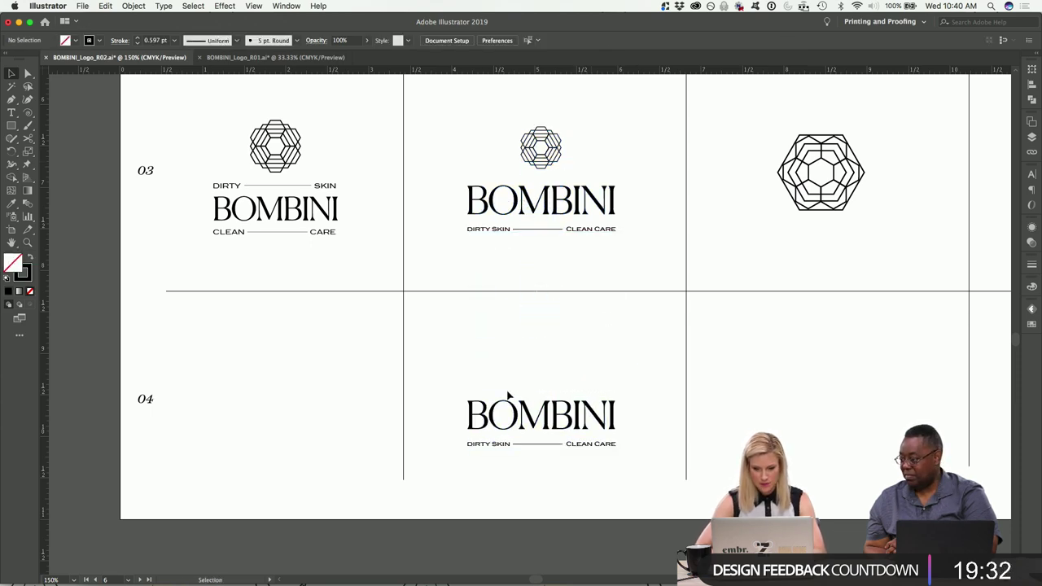
# Copy the nested hexagon emblem beside the BOMBINI icon and shrink it to about half width.
pyautogui.scroll(-5, 508, 396)
pyautogui.hscroll(5, 507, 396)
pyautogui.scroll(-2, 508, 395)
pyautogui.hscroll(4, 508, 396)
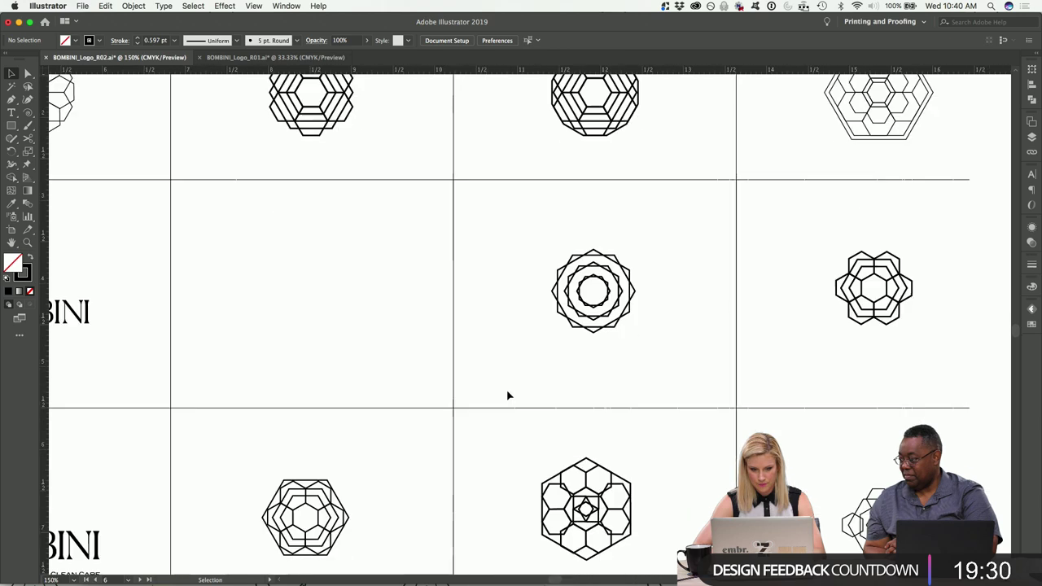
pyautogui.hscroll(-5, 507, 396)
pyautogui.scroll(-3, 507, 396)
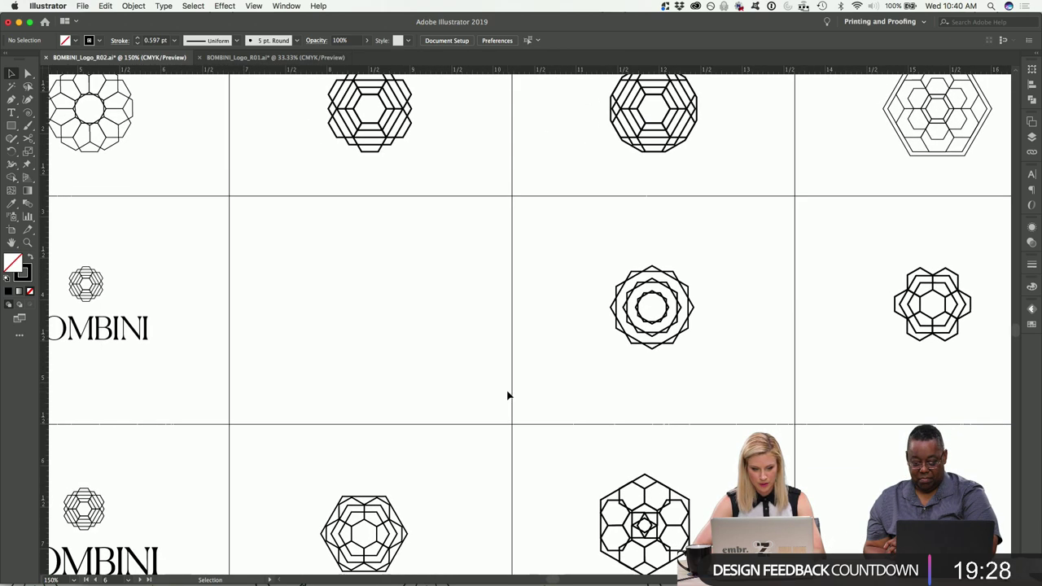
pyautogui.moveTo(346, 372); pyautogui.dragTo(497, 464)
pyautogui.scroll(-2, 499, 470)
pyautogui.hscroll(-2, 499, 471)
pyautogui.scroll(-3, 499, 476)
pyautogui.hscroll(-2, 500, 475)
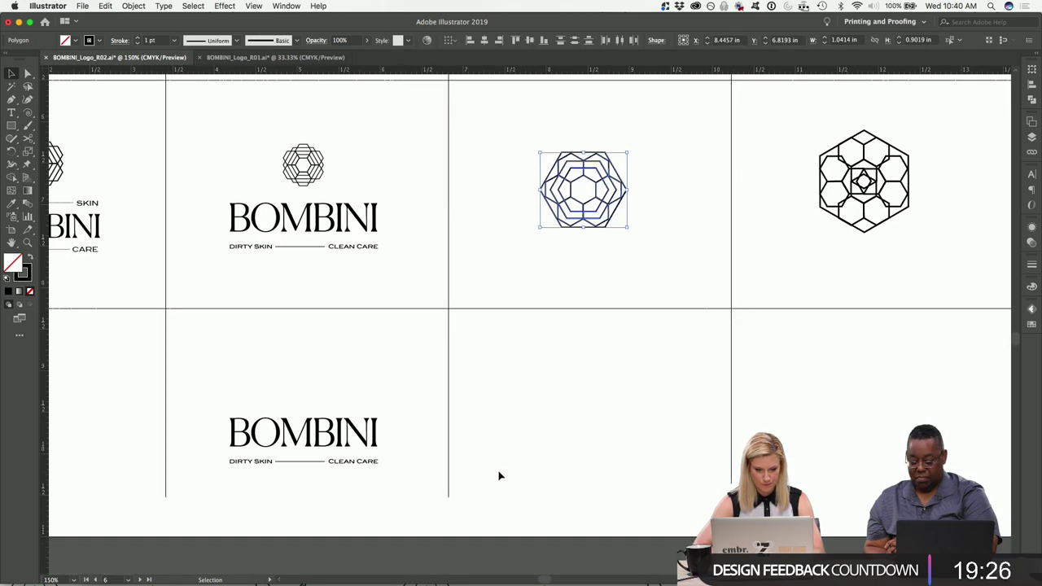
pyautogui.moveTo(609, 195); pyautogui.dragTo(407, 167)
pyautogui.press('super+equal')
pyautogui.press('super+equal')
pyautogui.press('super+equal')
pyautogui.press('a')
pyautogui.press('v')
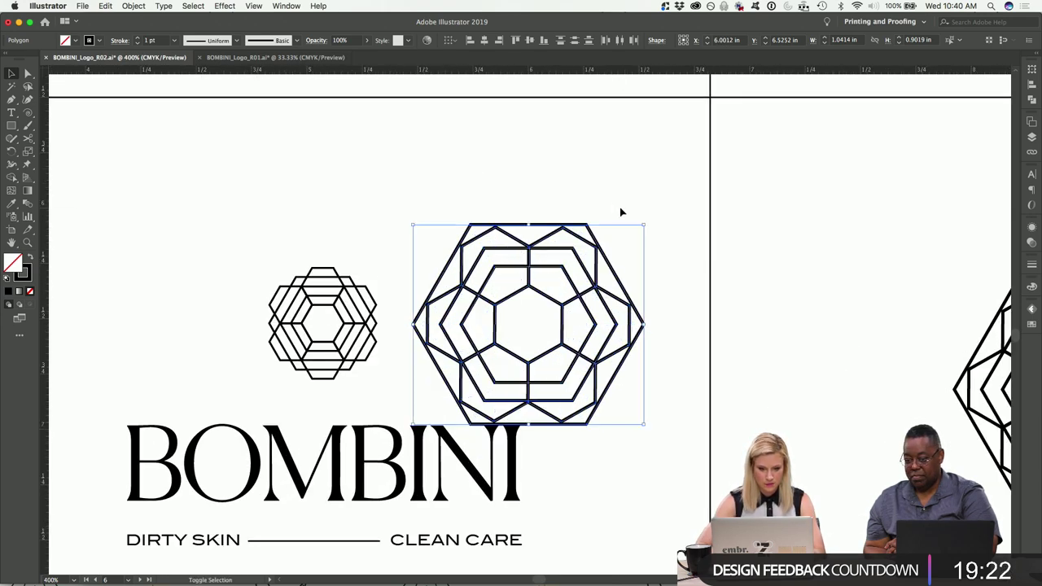
pyautogui.moveTo(647, 227); pyautogui.dragTo(591, 281)
# Match the copied hexagon's size to the left emblem and nudge it alongside.
pyautogui.press('a')
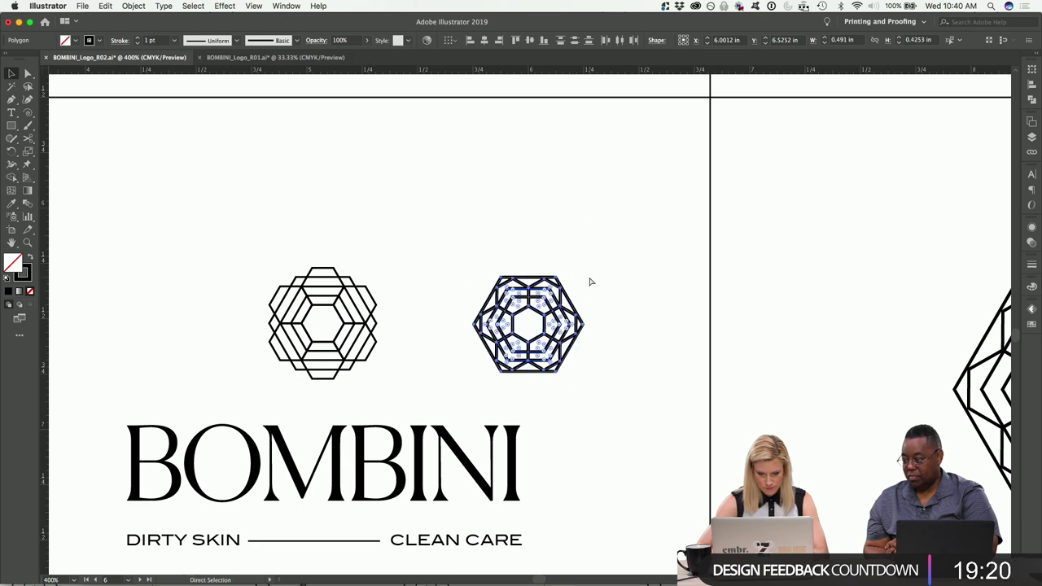
pyautogui.press('v')
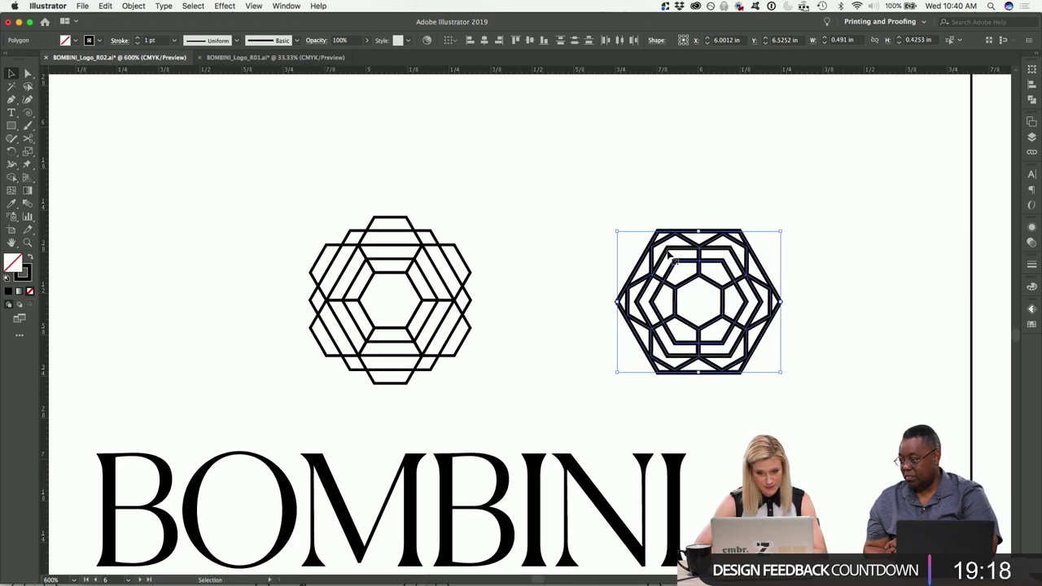
pyautogui.moveTo(669, 254); pyautogui.dragTo(442, 255)
pyautogui.moveTo(554, 373); pyautogui.dragTo(569, 382)
pyautogui.hotkey('shift', 'Right')
pyautogui.hotkey('shift', 'Right')
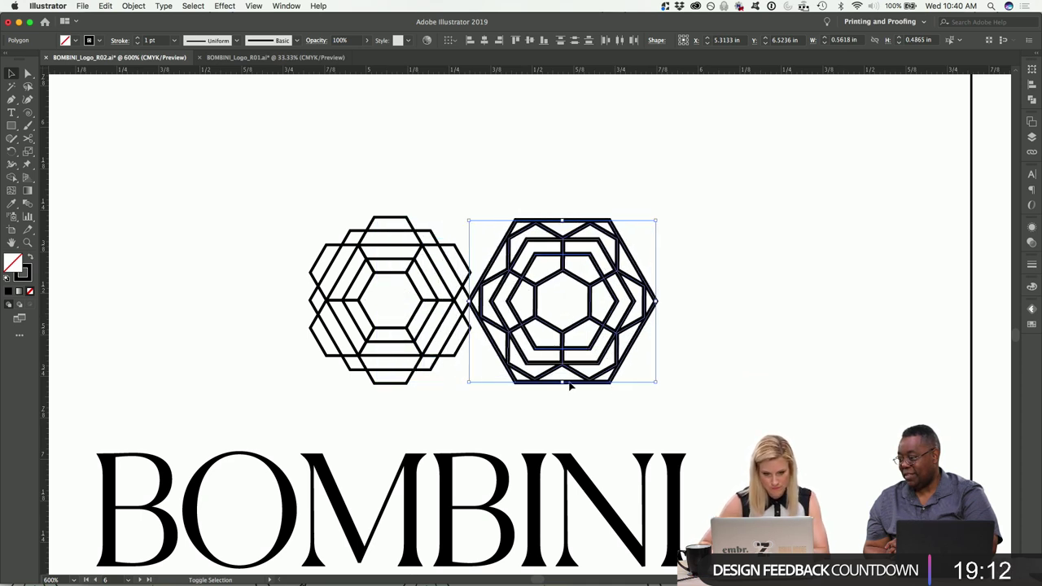
pyautogui.hotkey('shift', 'Right')
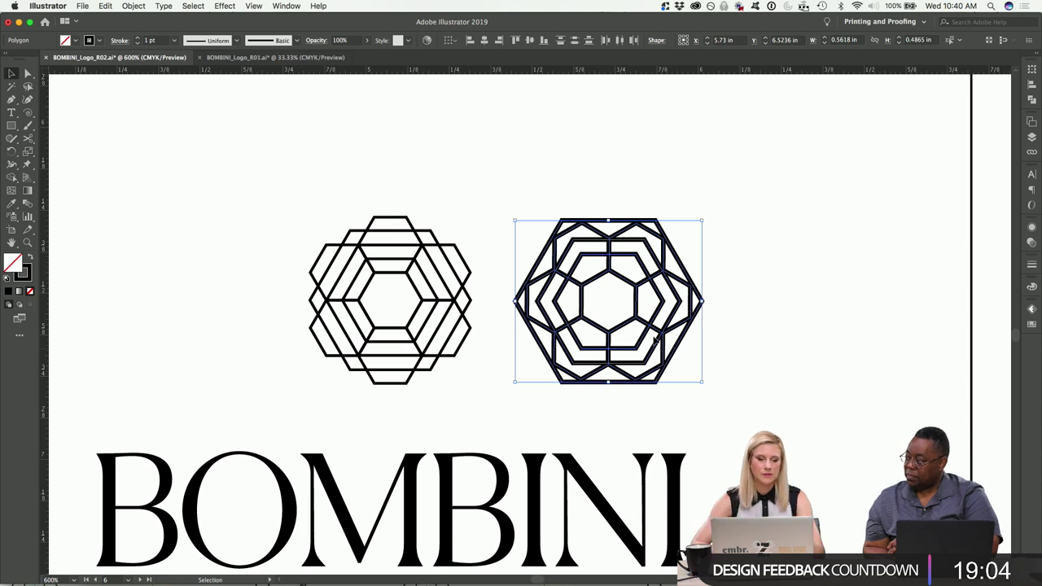
# Set the hexagon's stroke to 0.5 pt and fine-tune its size and position.
pyautogui.click(138, 44)
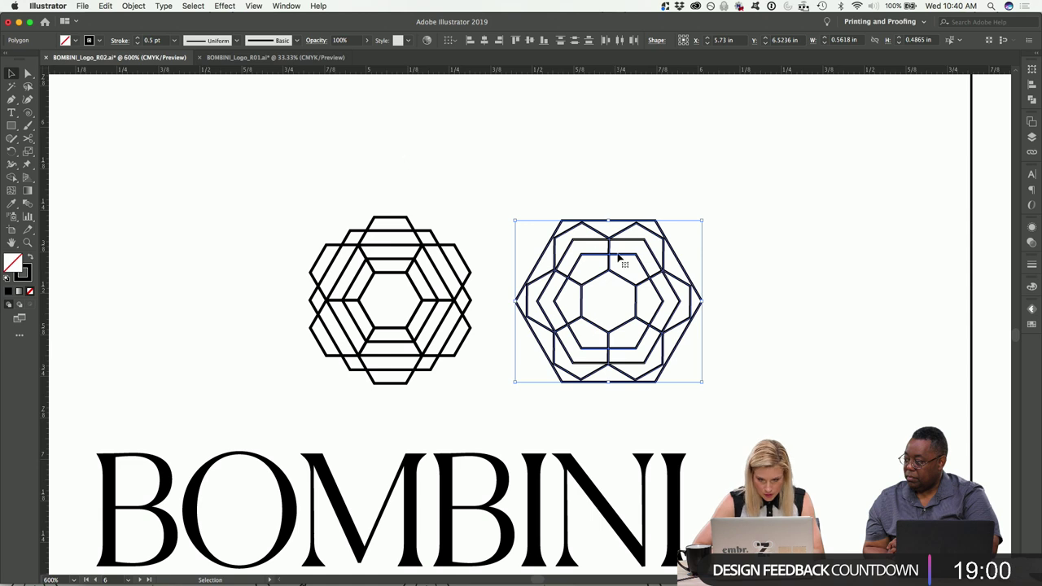
pyautogui.moveTo(609, 236); pyautogui.dragTo(407, 236)
pyautogui.moveTo(501, 221); pyautogui.dragTo(505, 221)
pyautogui.hotkey('shift', 'Right')
pyautogui.hotkey('shift', 'Right')
pyautogui.hotkey('shift', 'Right')
pyautogui.hotkey('shift', 'Right')
pyautogui.hotkey('shift', 'Right')
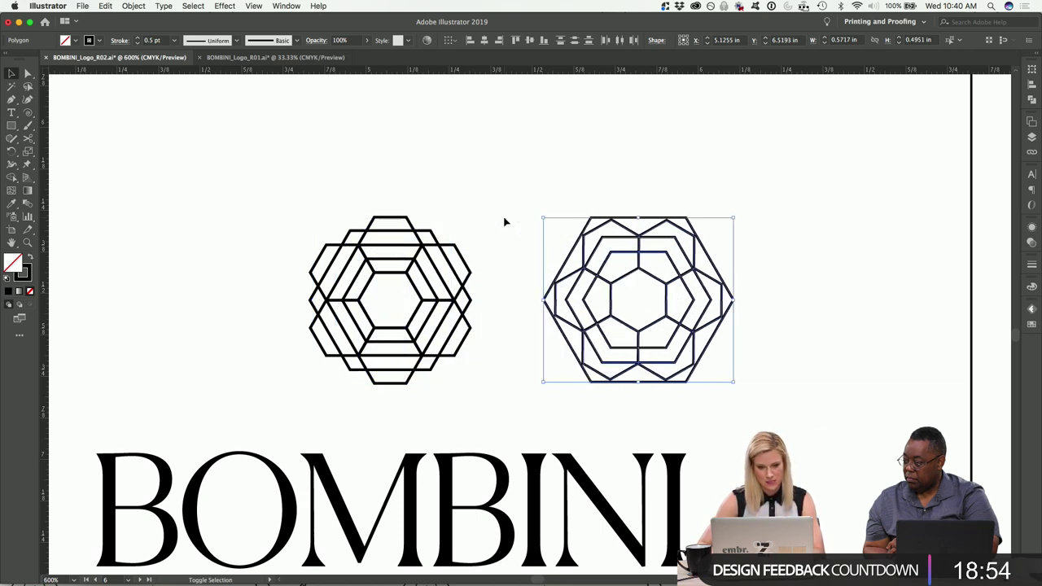
pyautogui.hotkey('shift', 'Left')
pyautogui.click(422, 147)
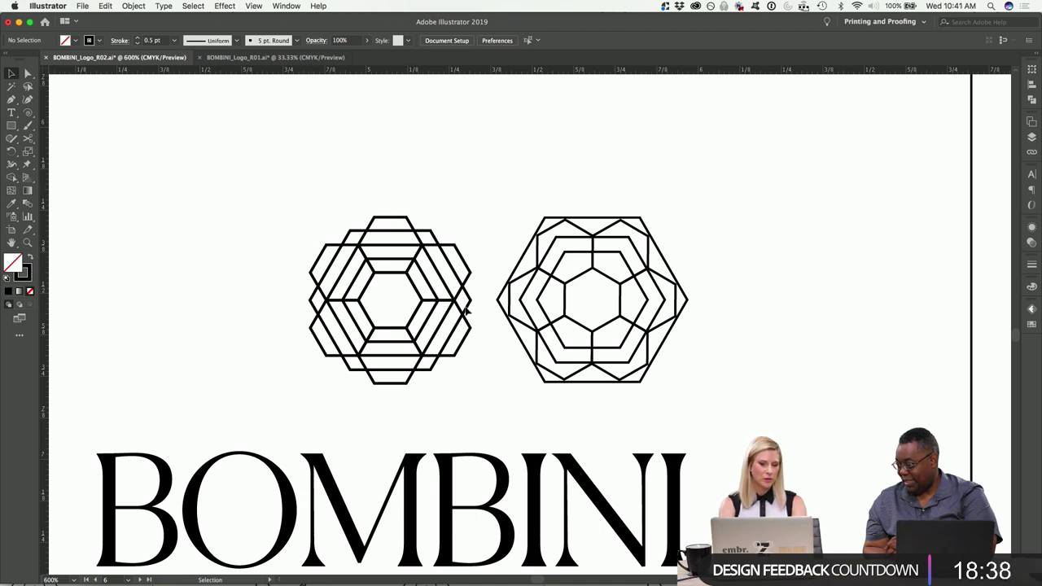
# Shrink the right hexagon emblem slightly about its centre to about 0.53 × 0.46 in.
pyautogui.moveTo(714, 384); pyautogui.dragTo(539, 200)
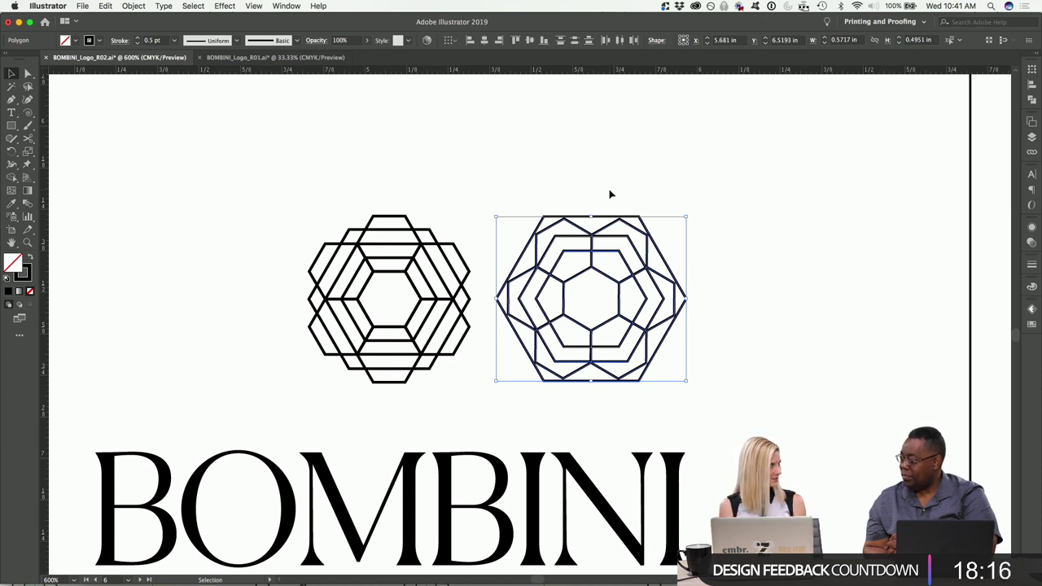
pyautogui.press('super+equal')
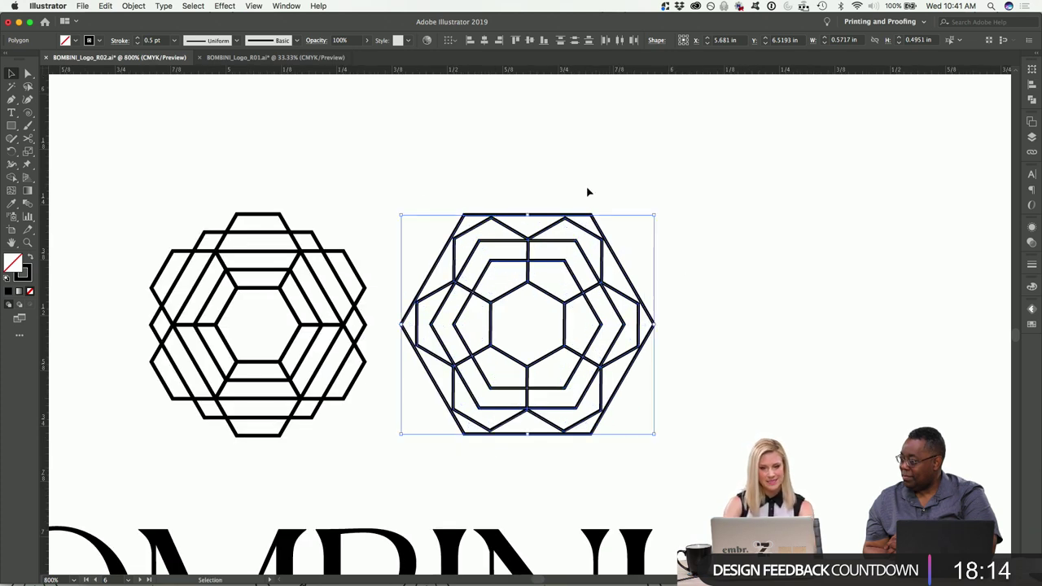
pyautogui.moveTo(653, 216); pyautogui.dragTo(647, 225)
# Try a 0.75 pt line weight on the right hexagon emblem.
pyautogui.hscroll(-2, 648, 221)
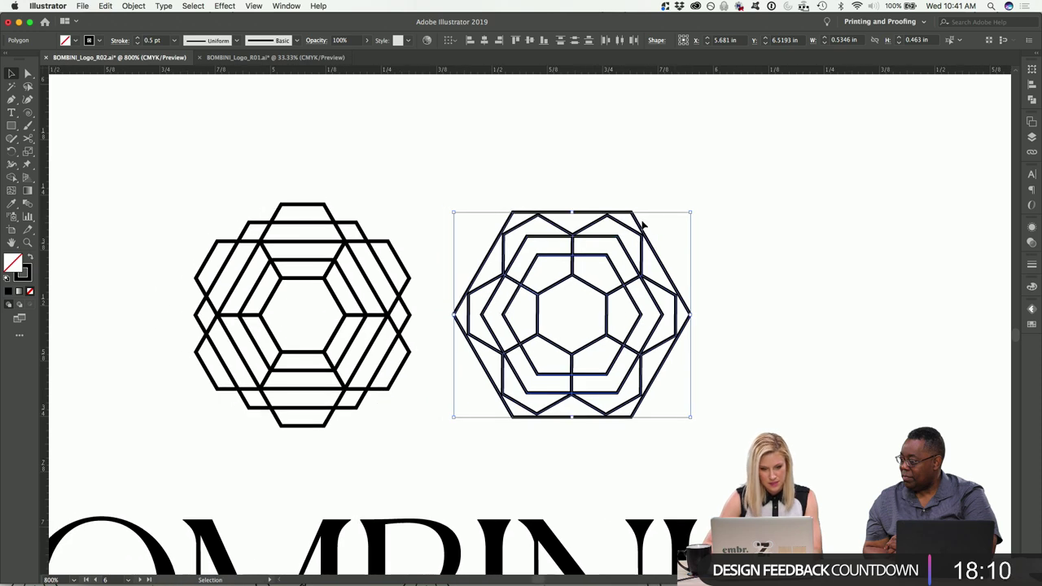
pyautogui.press('super+minus')
pyautogui.press('super+minus')
pyautogui.press('super+minus')
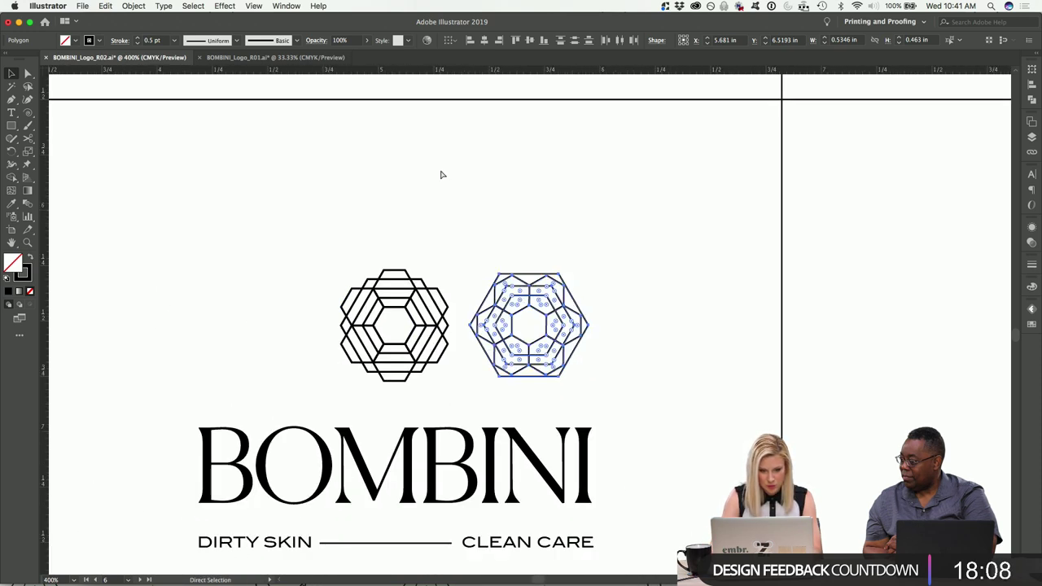
pyautogui.click(439, 173)
pyautogui.hscroll(-2, 441, 215)
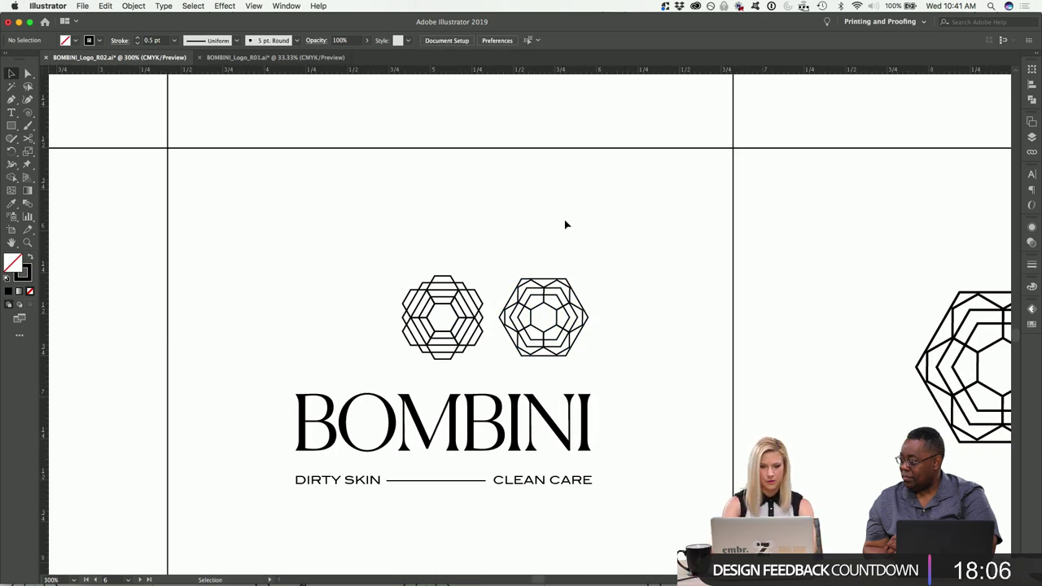
pyautogui.moveTo(515, 359); pyautogui.dragTo(510, 364)
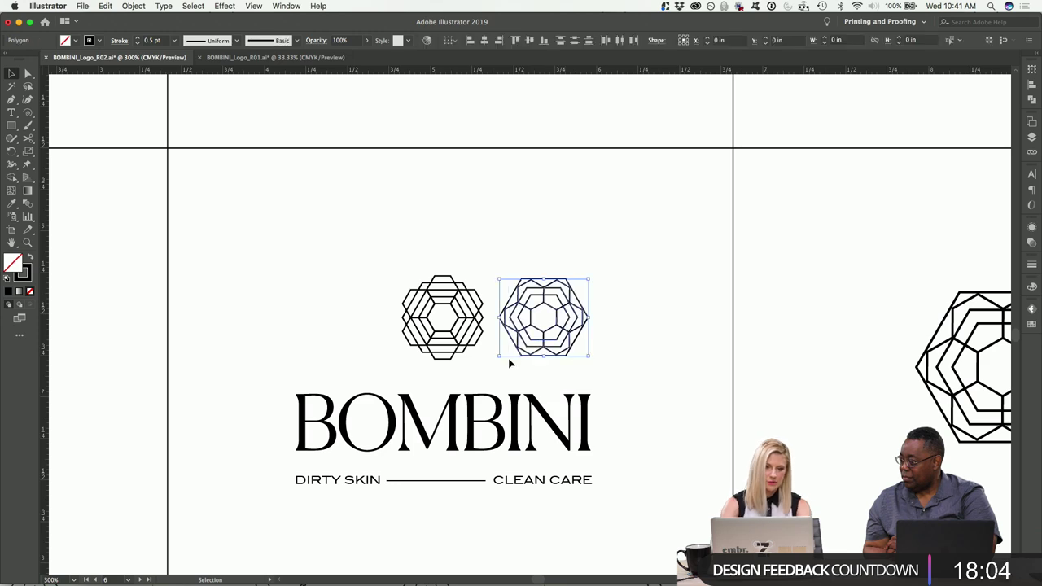
pyautogui.press('super+plus')
pyautogui.press('super+plus')
pyautogui.press('super+plus')
pyautogui.press('super+plus')
pyautogui.press('super+plus')
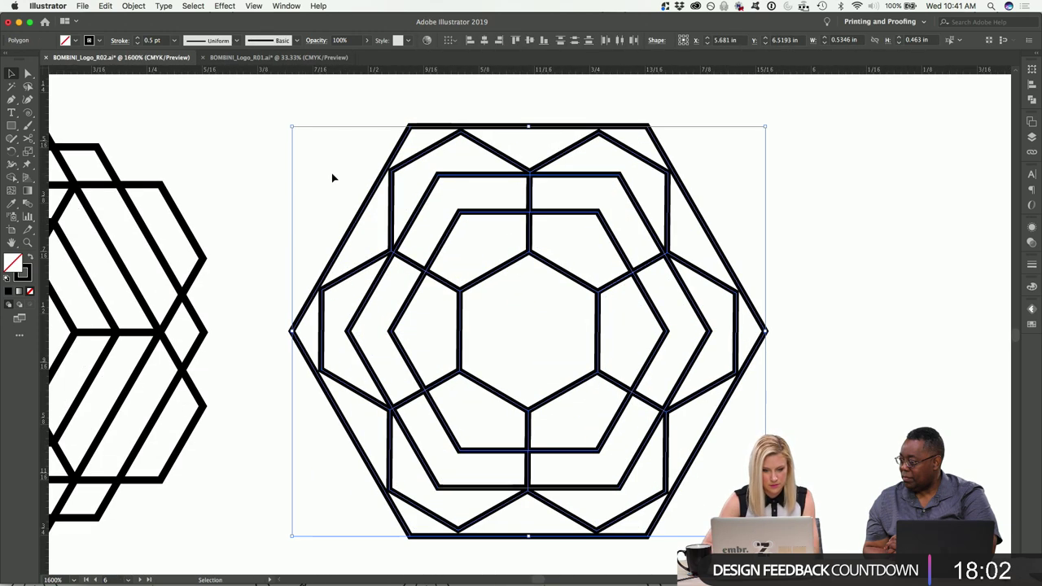
pyautogui.hscroll(-10, 166, 107)
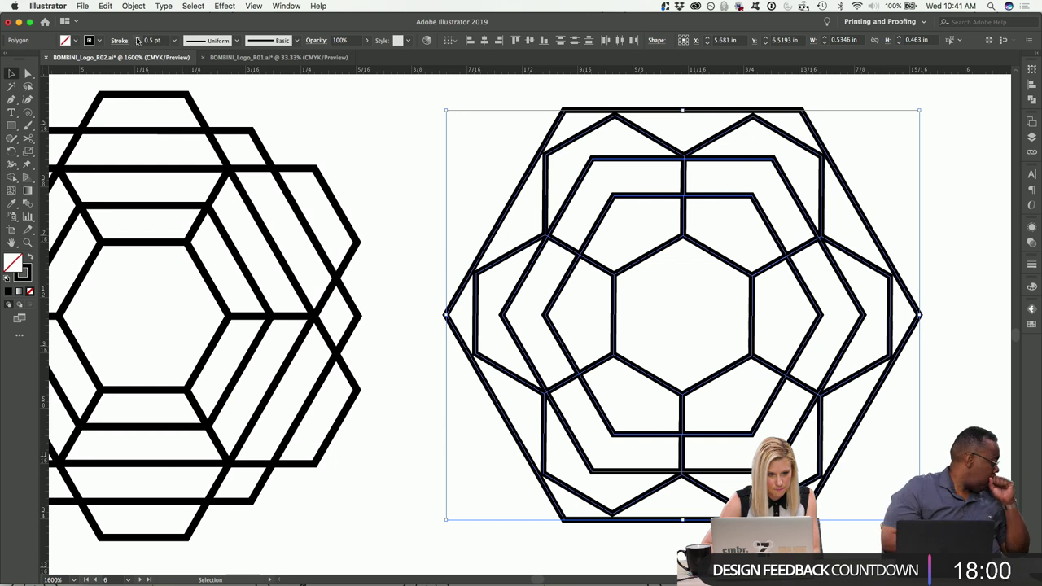
pyautogui.click(138, 38)
pyautogui.click(293, 111)
# Change the right hexagon emblem's line weight to 0.65 pt.
pyautogui.moveTo(443, 104); pyautogui.dragTo(944, 529)
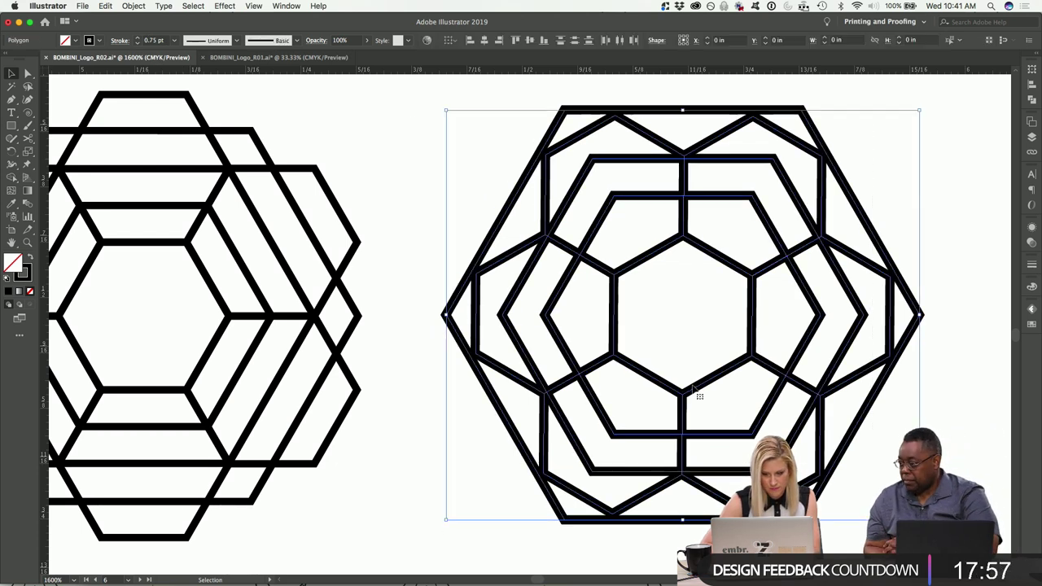
pyautogui.click(153, 40)
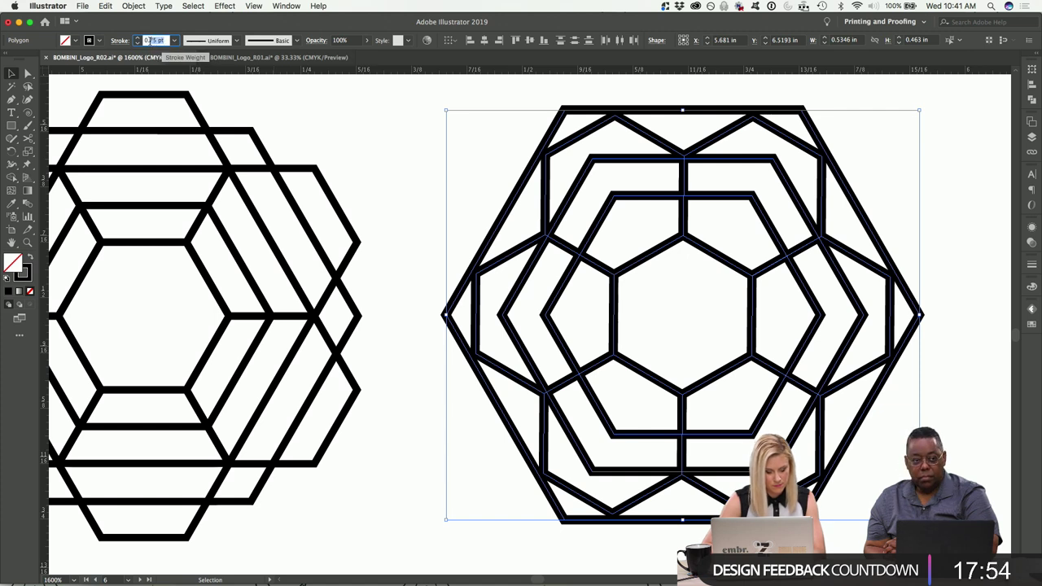
pyautogui.write('0.65')
pyautogui.press('Return')
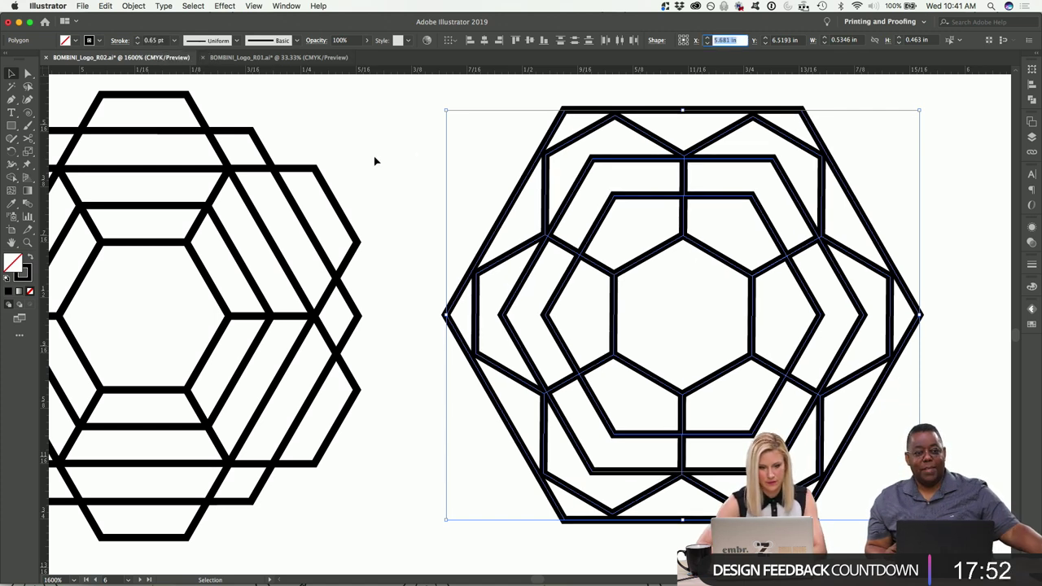
pyautogui.click(421, 157)
# Trial-move the right hexagon group over the left emblem, then undo the move.
pyautogui.moveTo(460, 132); pyautogui.dragTo(905, 494)
pyautogui.hscroll(-3, 845, 369)
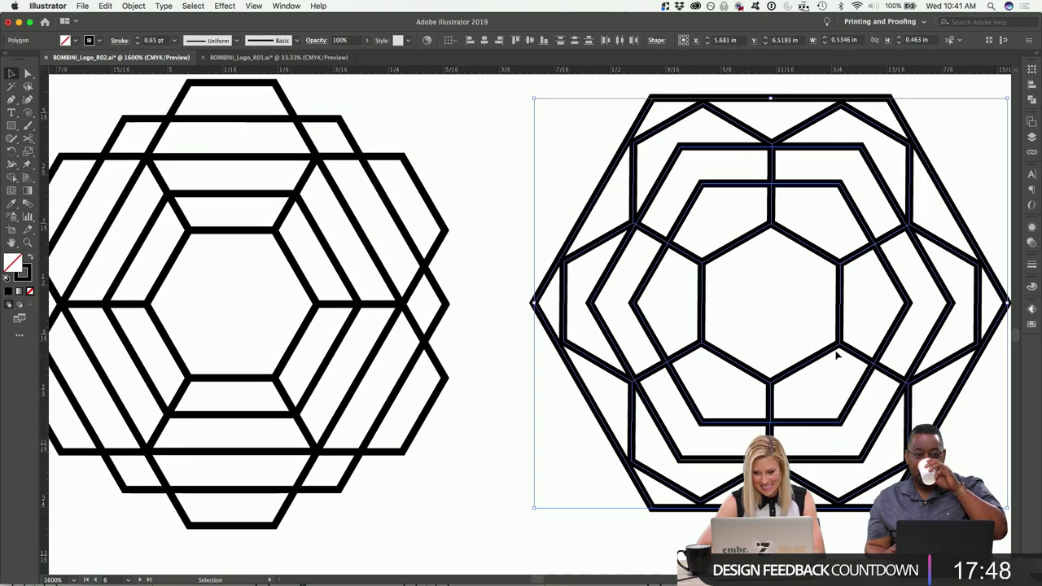
pyautogui.click(588, 287)
pyautogui.click(529, 109)
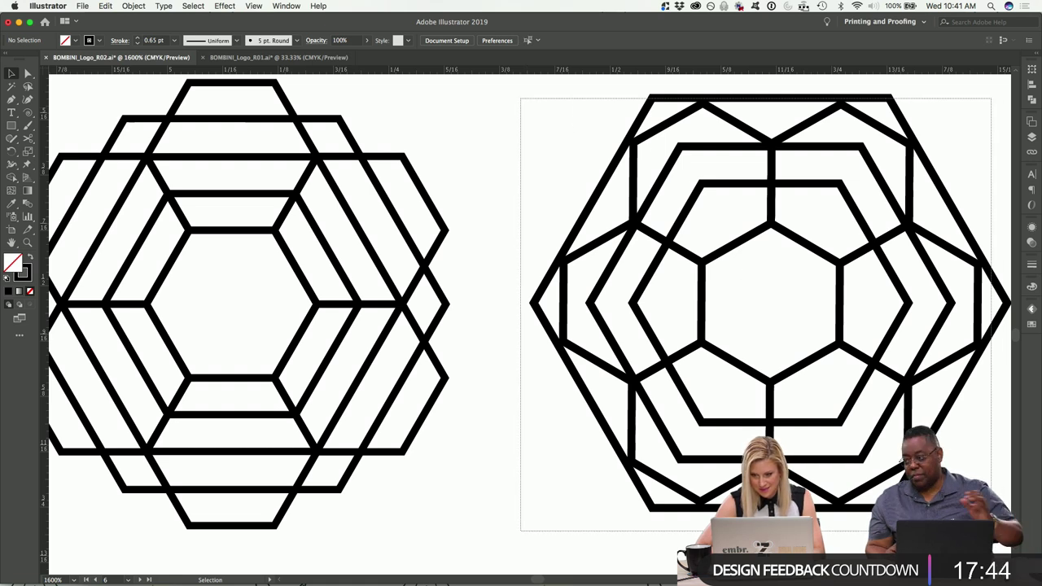
pyautogui.click(569, 236)
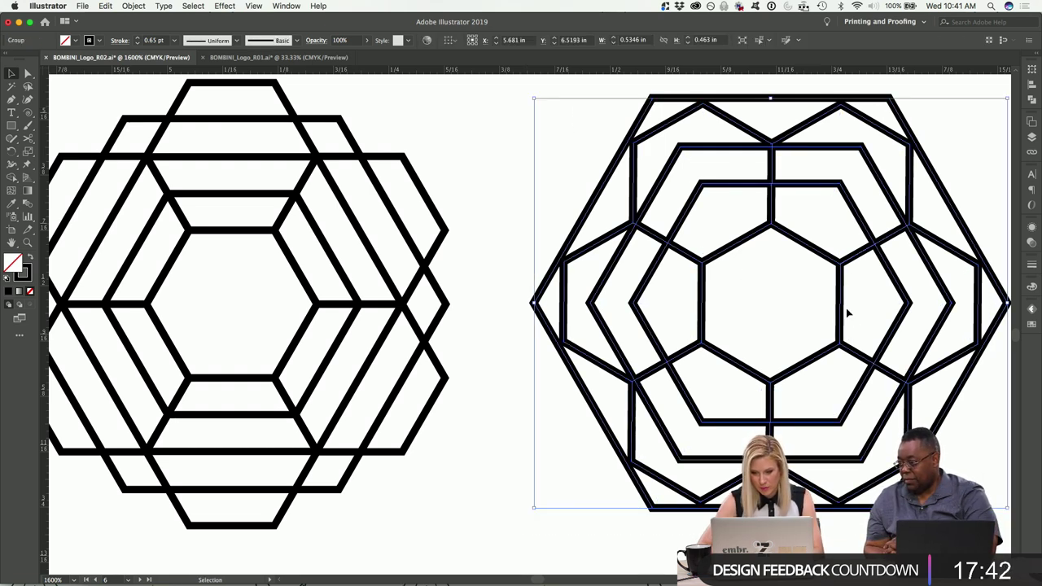
pyautogui.moveTo(847, 316); pyautogui.dragTo(353, 304)
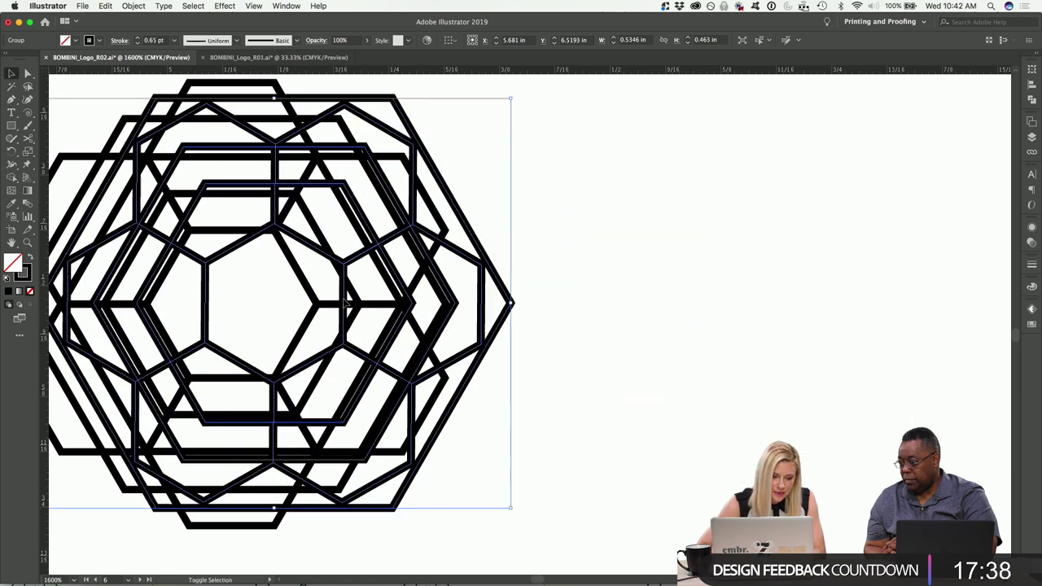
pyautogui.press('super+z')
pyautogui.click(502, 202)
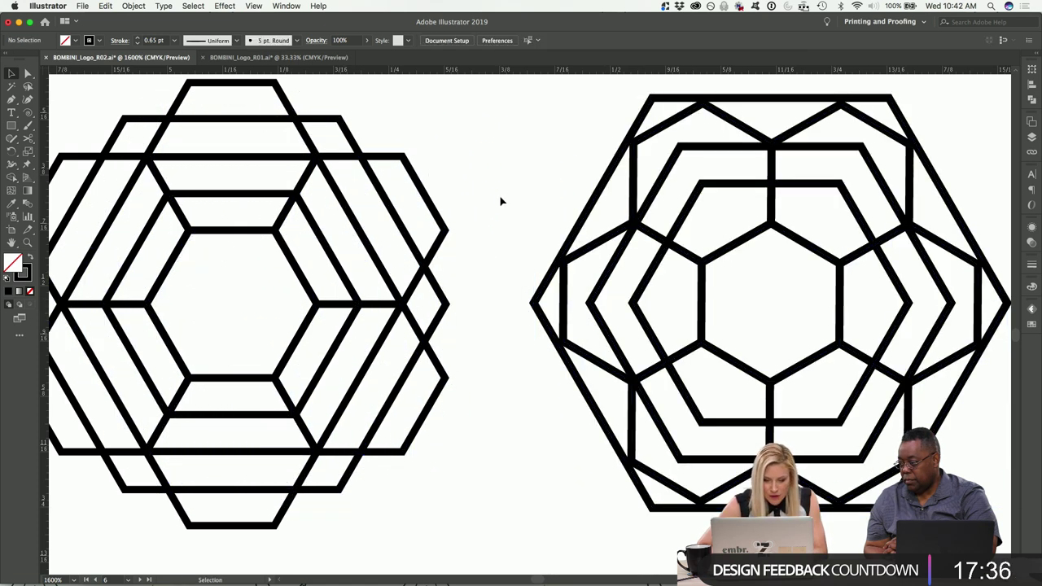
pyautogui.press('super+minus')
pyautogui.press('super+minus')
pyautogui.press('super+minus')
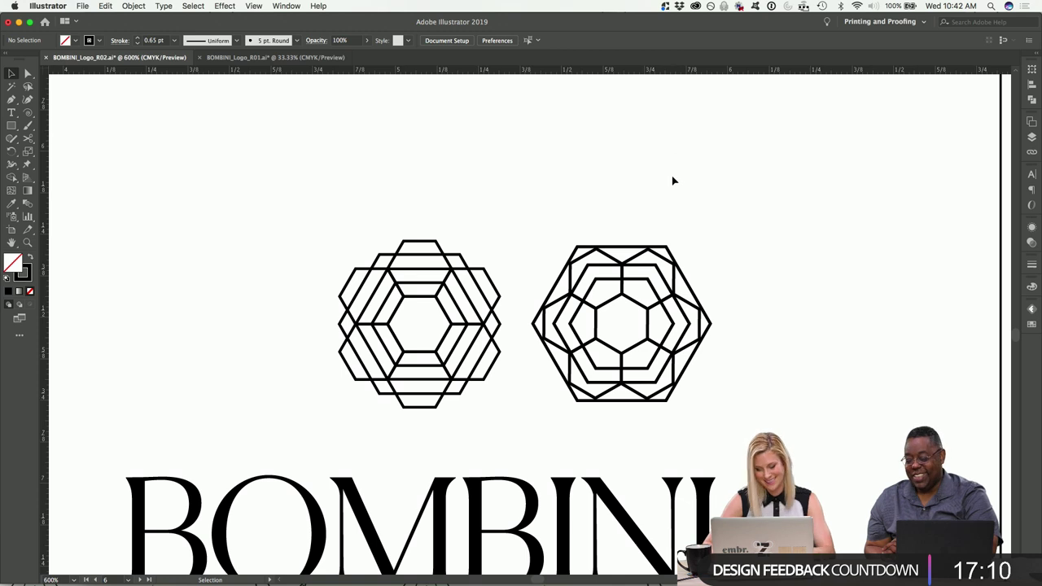
# Move the right hexagon group on top of the left emblem's position.
pyautogui.press('super+equal')
pyautogui.press('super+equal')
pyautogui.scroll(-2, 570, 151)
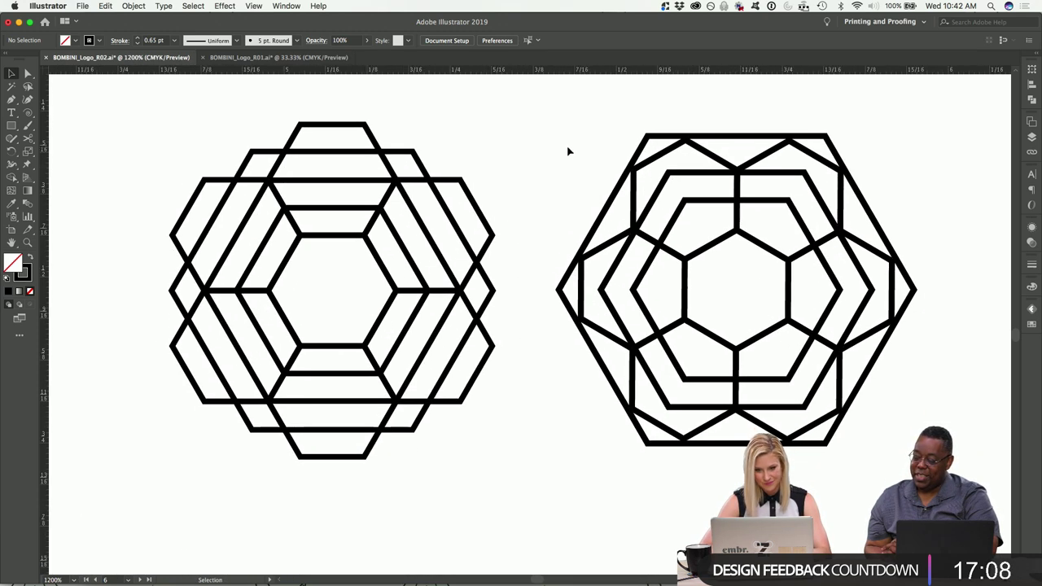
pyautogui.moveTo(545, 137); pyautogui.dragTo(953, 504)
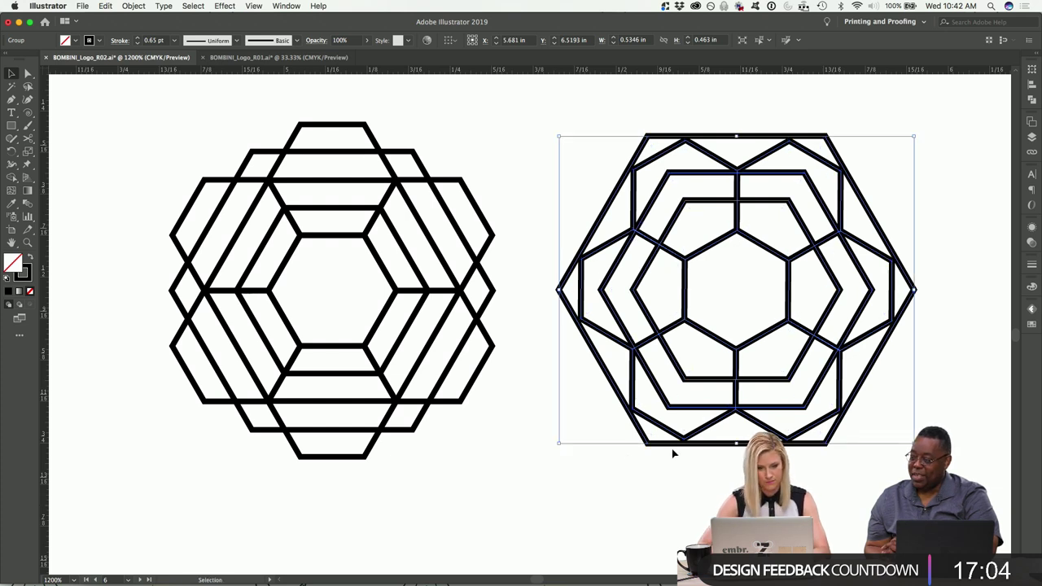
pyautogui.moveTo(500, 480); pyautogui.dragTo(168, 135)
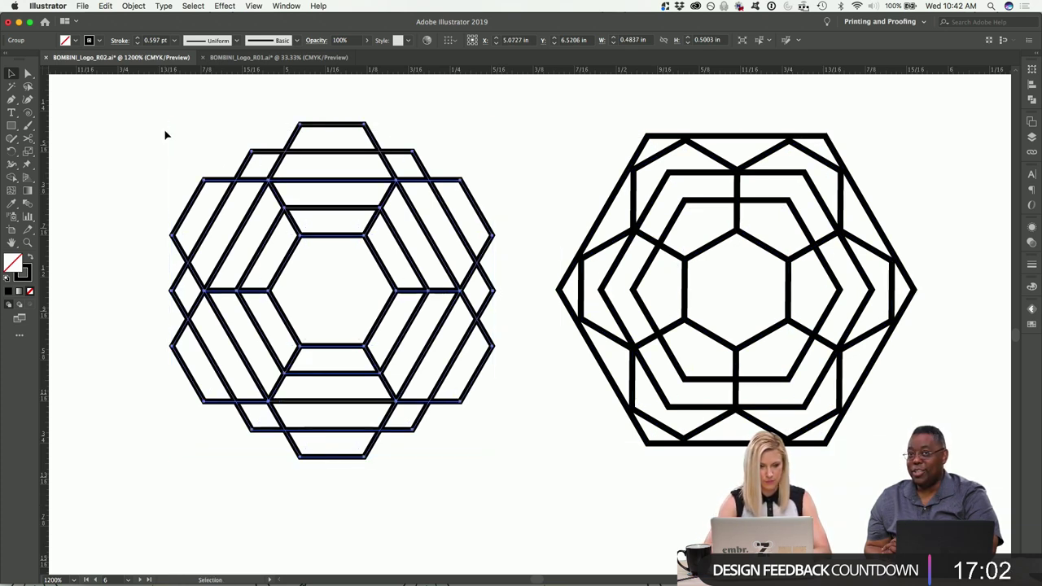
pyautogui.click(902, 180)
pyautogui.moveTo(840, 169); pyautogui.dragTo(435, 172)
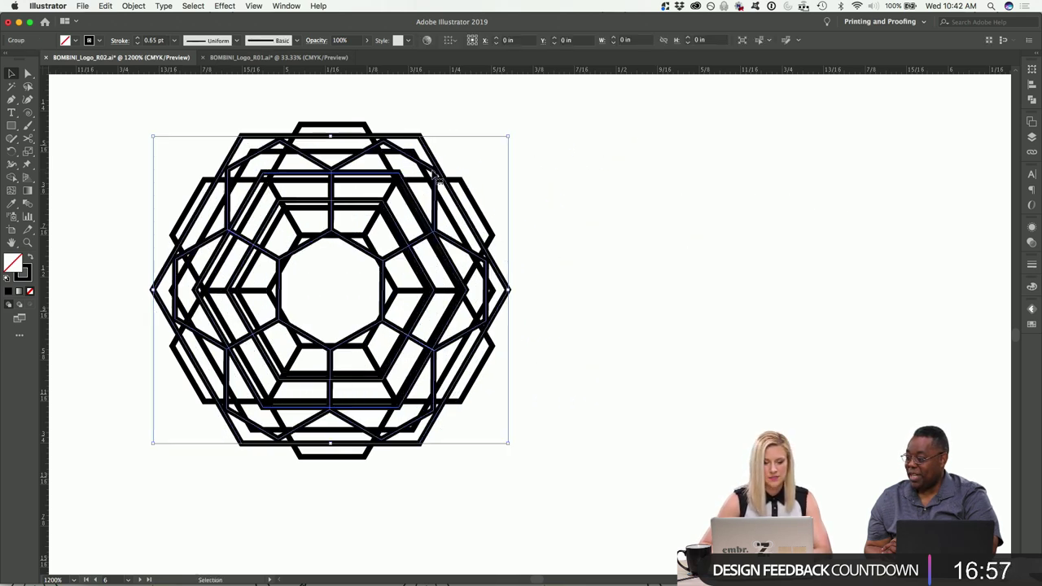
# Delete the left hexagon design, leaving one emblem above BOMBINI.
pyautogui.click(355, 108)
pyautogui.click(355, 129)
pyautogui.press('Delete')
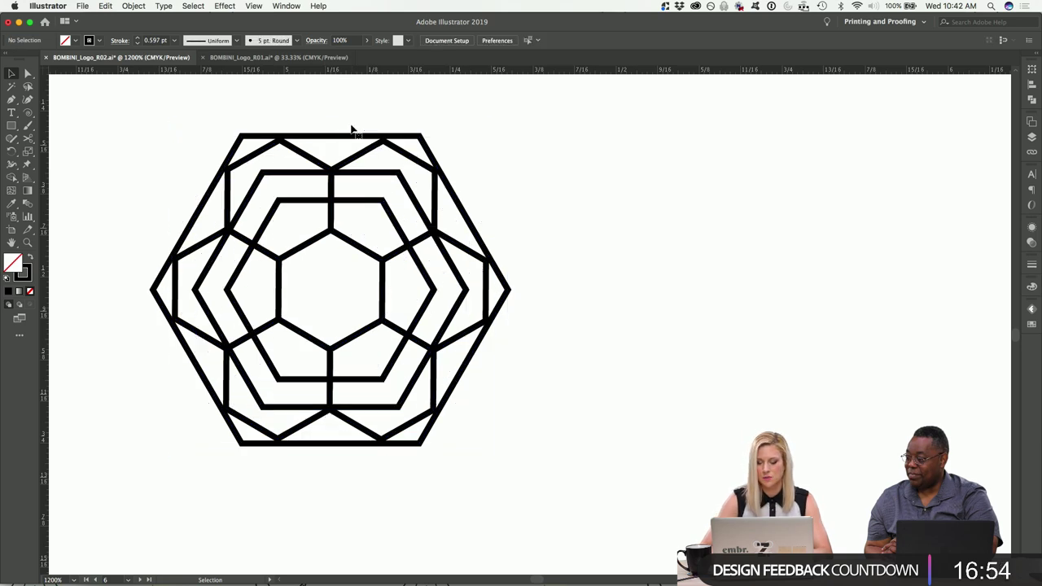
pyautogui.press('super+minus')
pyautogui.press('super+minus')
pyautogui.press('super+minus')
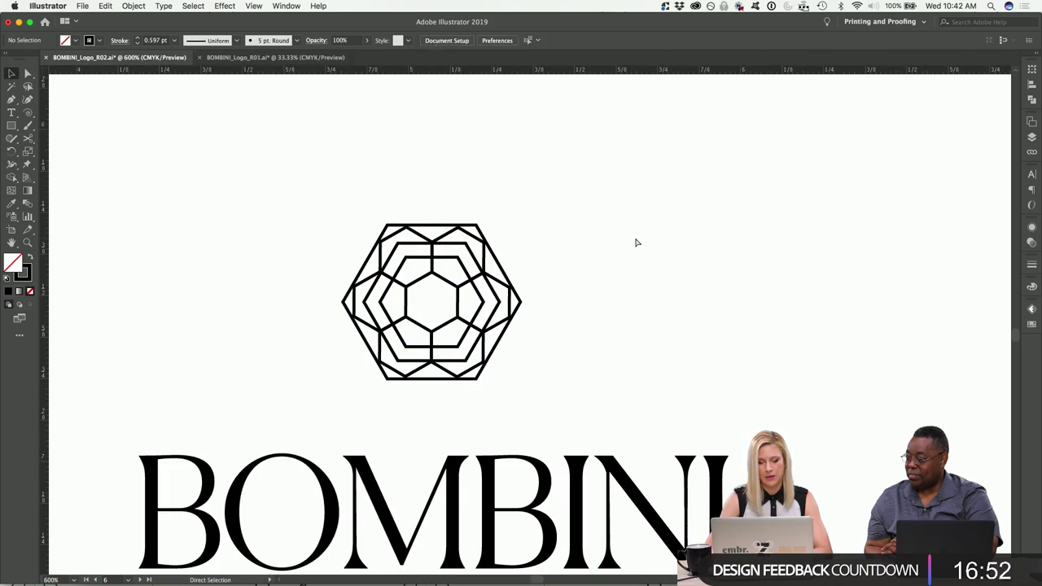
pyautogui.scroll(-3, 637, 252)
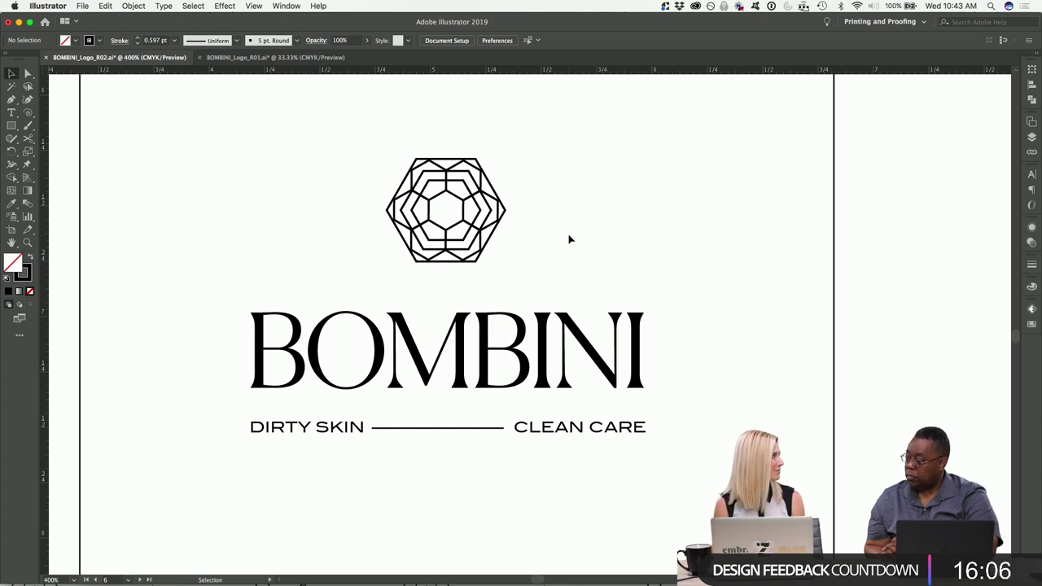
pyautogui.press('super+minus')
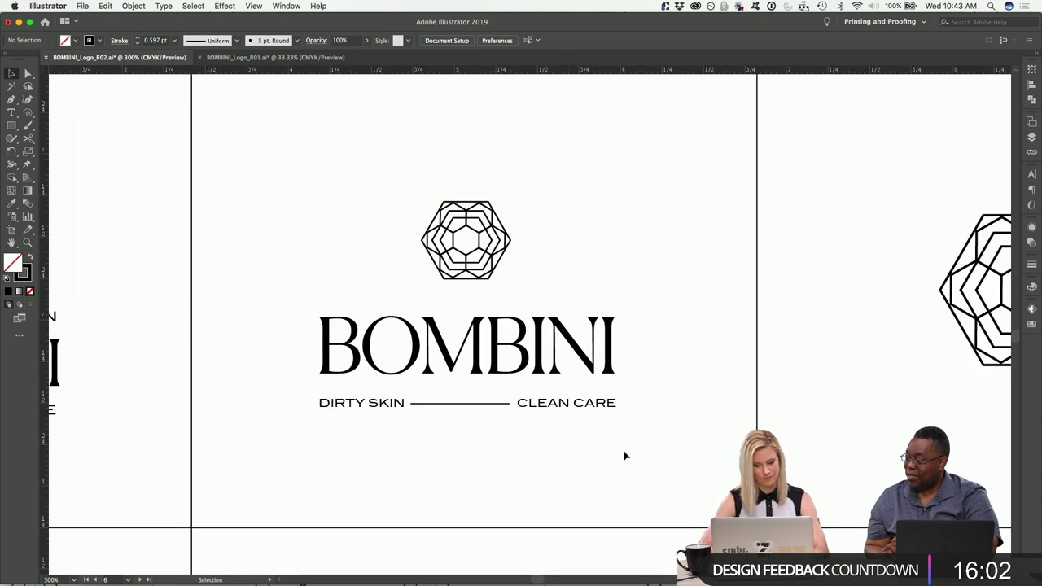
pyautogui.press('super+minus')
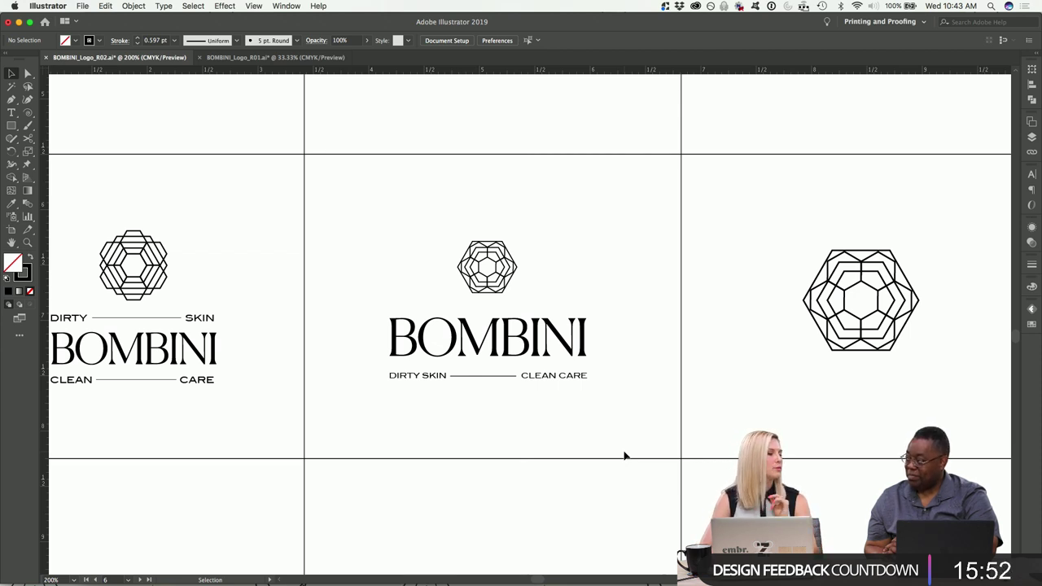
pyautogui.press('super+equal')
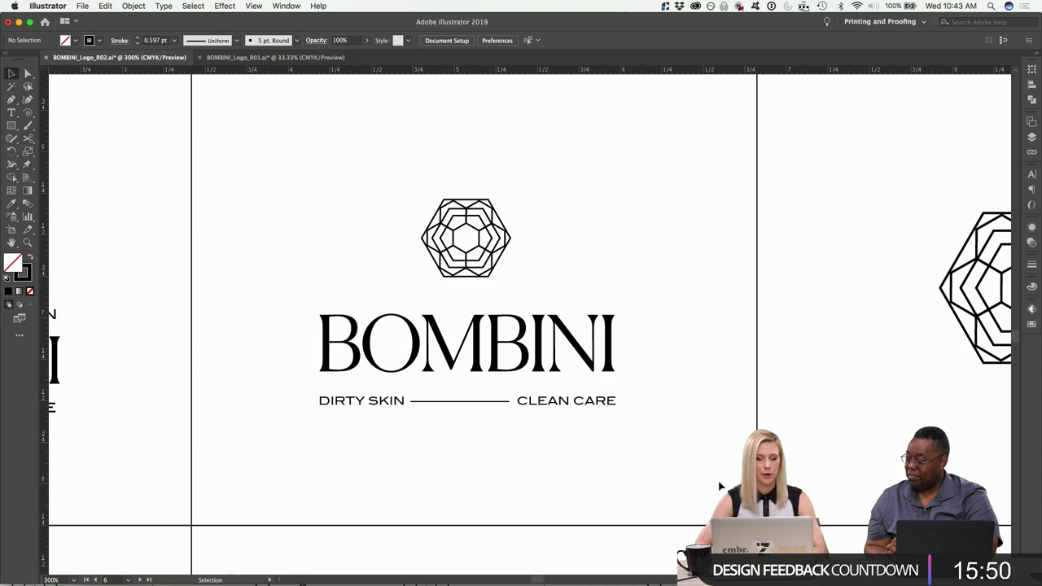
pyautogui.press('super+minus')
pyautogui.press('super+minus')
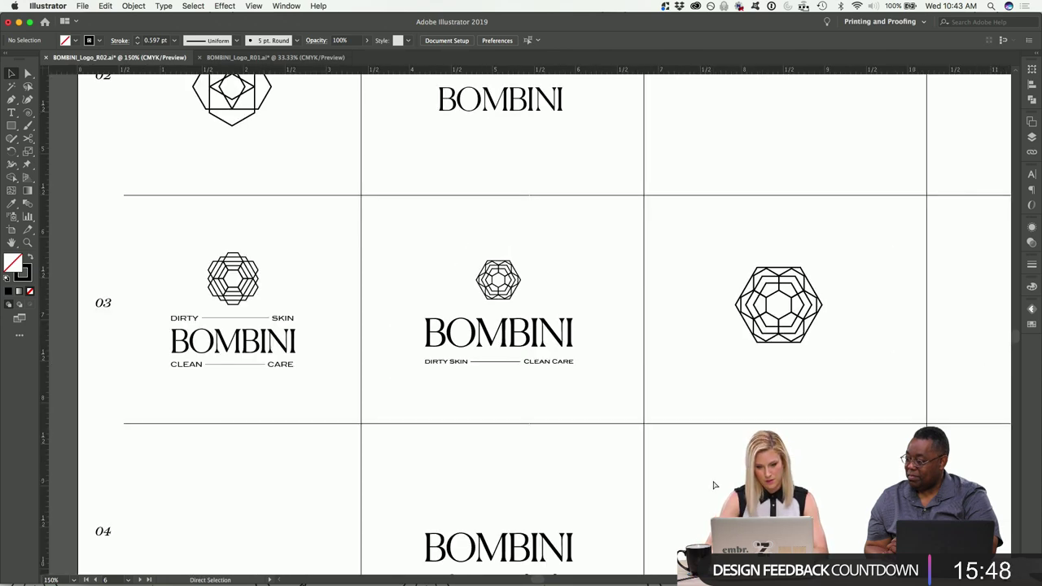
pyautogui.press('super+minus')
pyautogui.press('super+minus')
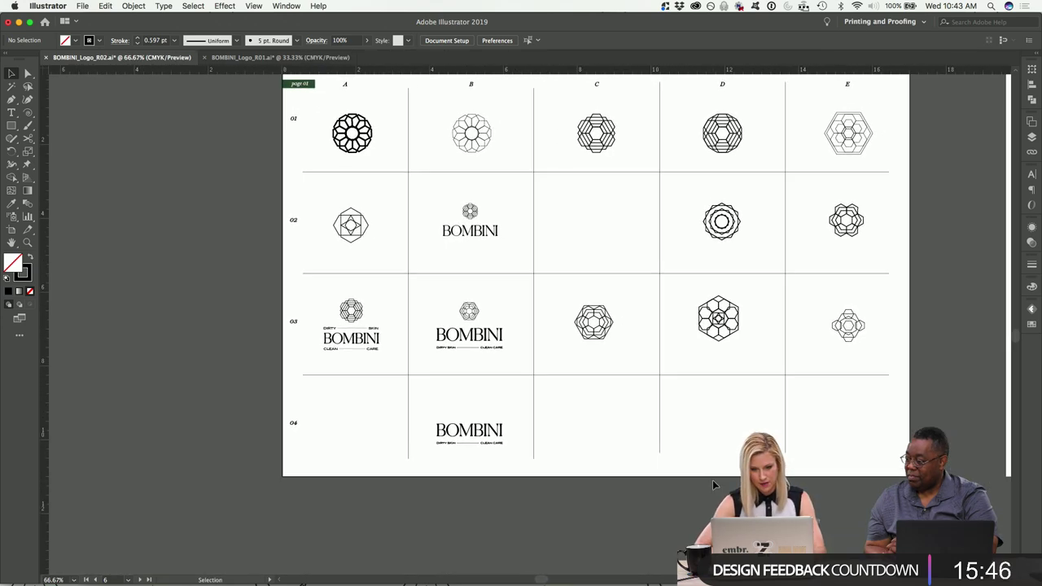
pyautogui.scroll(-1, 712, 479)
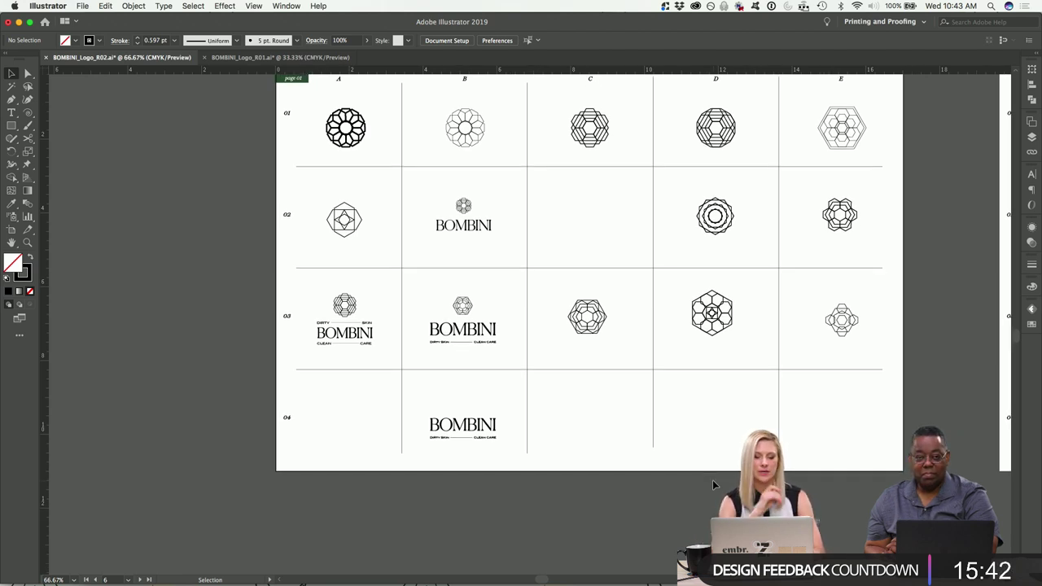
pyautogui.scroll(-1, 713, 479)
pyautogui.scroll(-3, 712, 480)
pyautogui.hscroll(1, 712, 480)
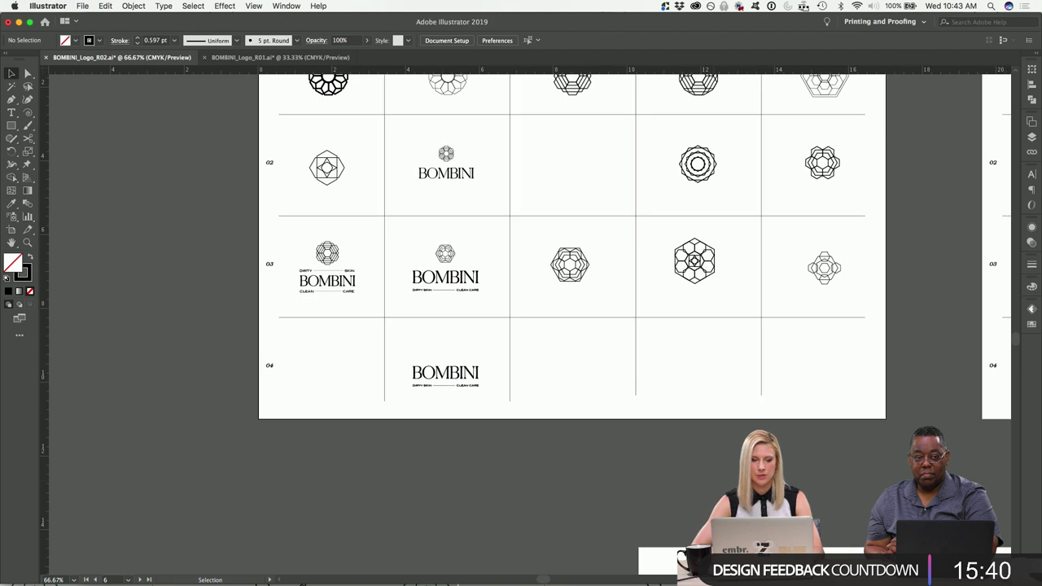
pyautogui.press('super+minus')
pyautogui.moveTo(524, 575)
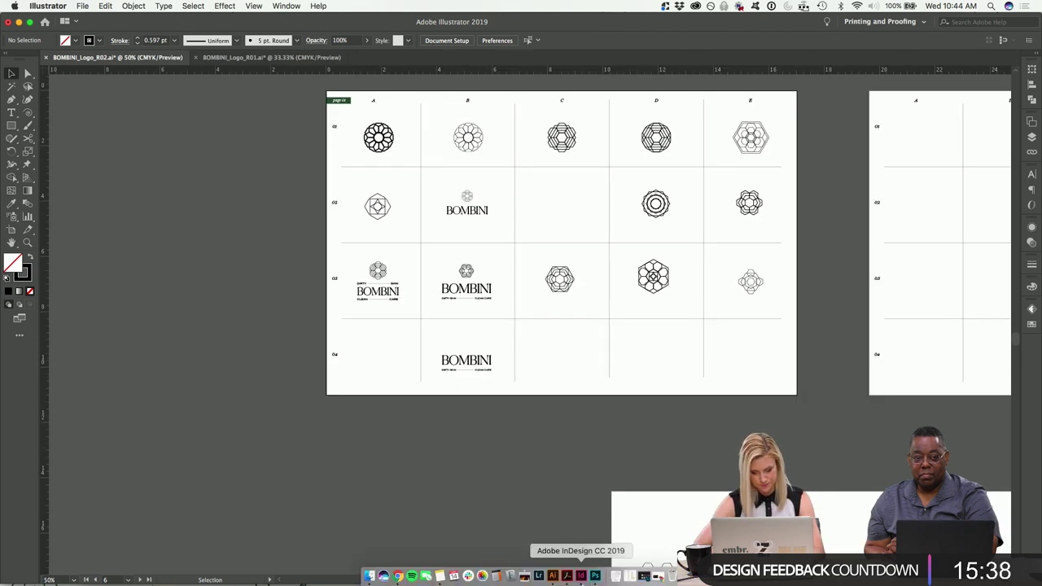
# Switch to the InDesign presentation and scroll to the page 4 mood board.
pyautogui.click(581, 576)
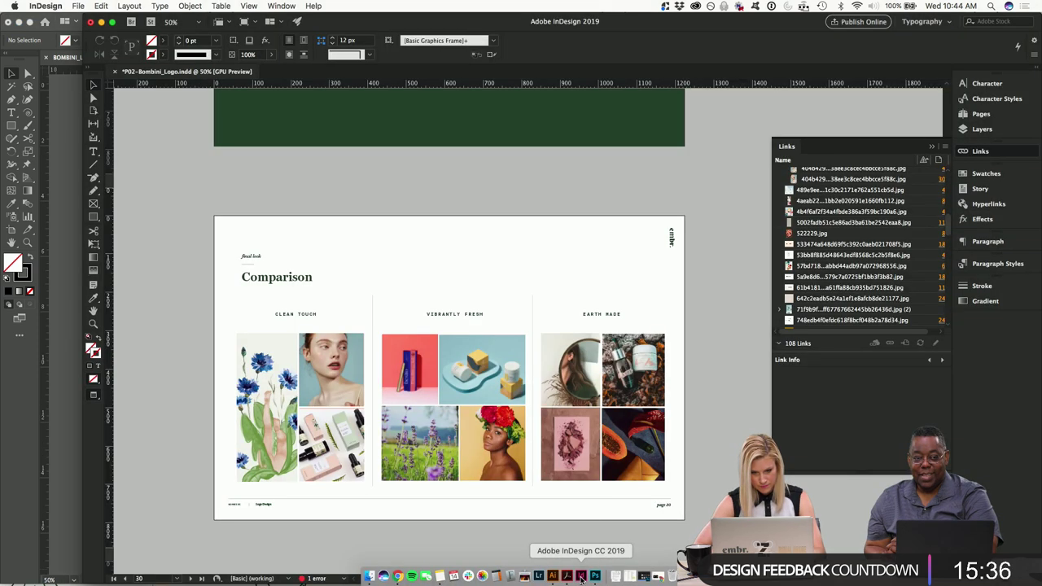
pyautogui.scroll(1, 552, 275)
pyautogui.scroll(20, 552, 276)
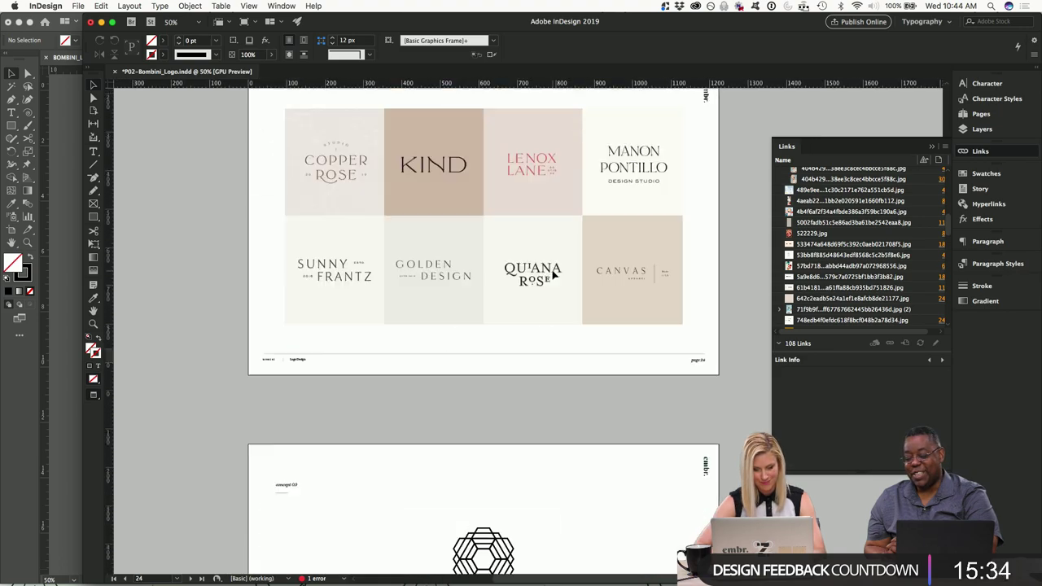
pyautogui.scroll(20, 552, 276)
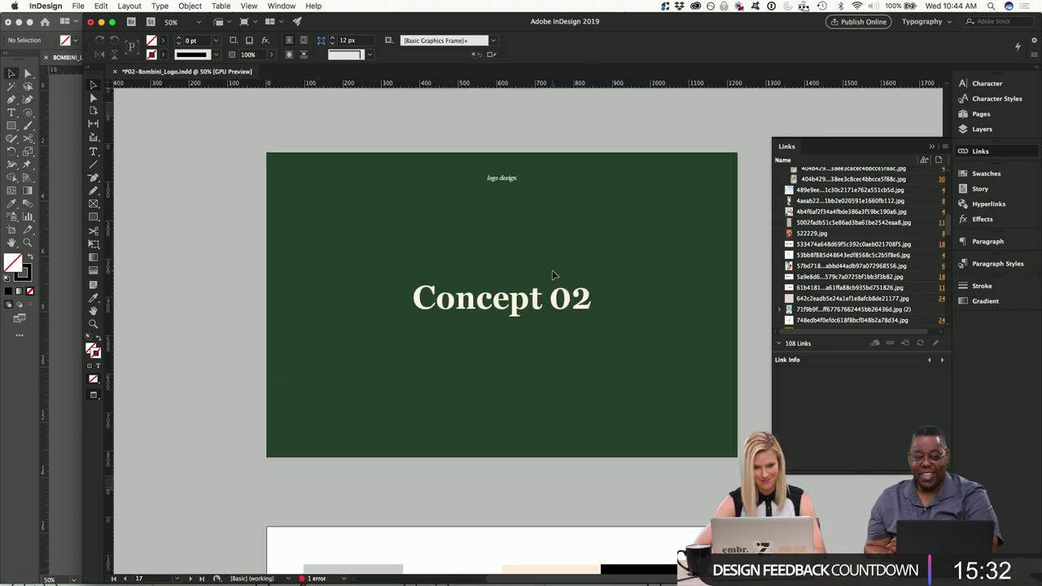
pyautogui.scroll(20, 552, 275)
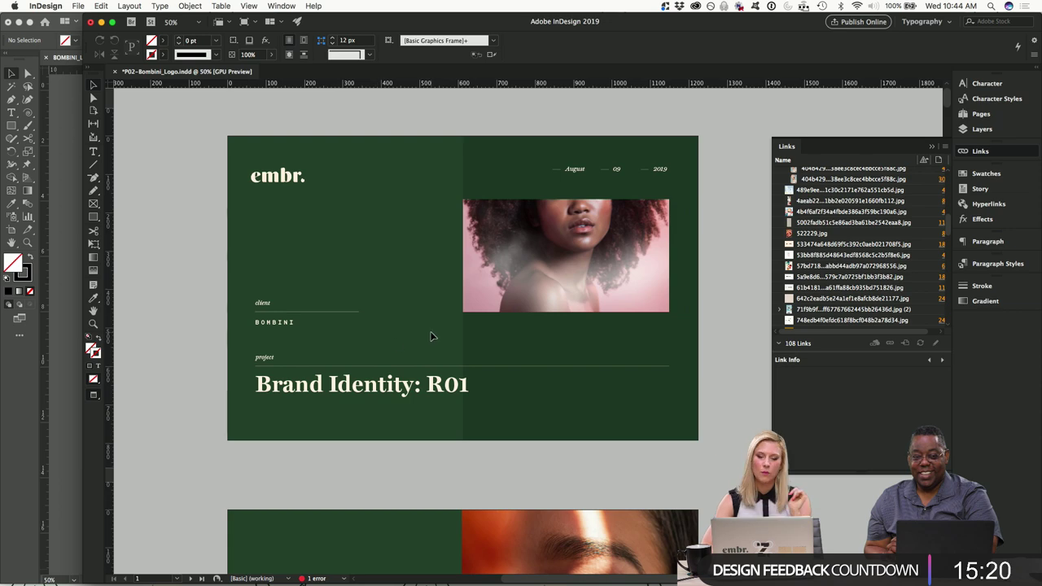
pyautogui.scroll(-15, 431, 336)
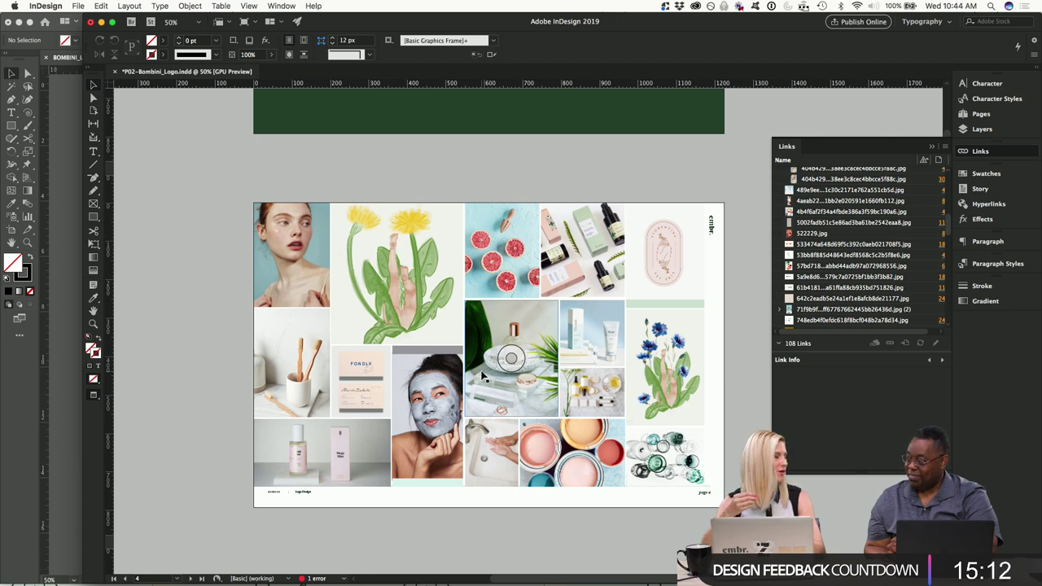
# Screenshot the zoomed mood board page, then minimize InDesign.
pyautogui.press('super+equal')
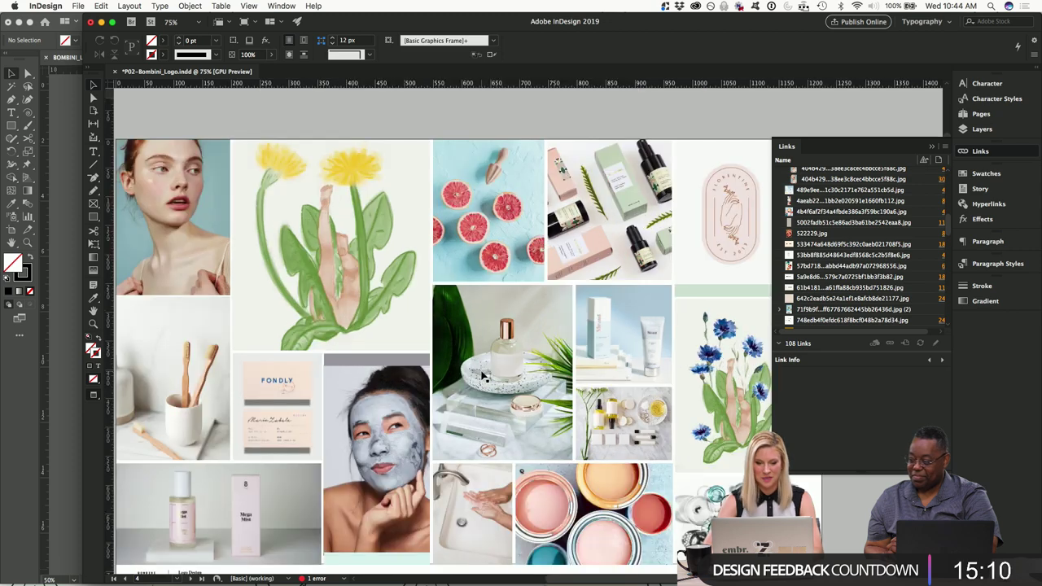
pyautogui.click(932, 149)
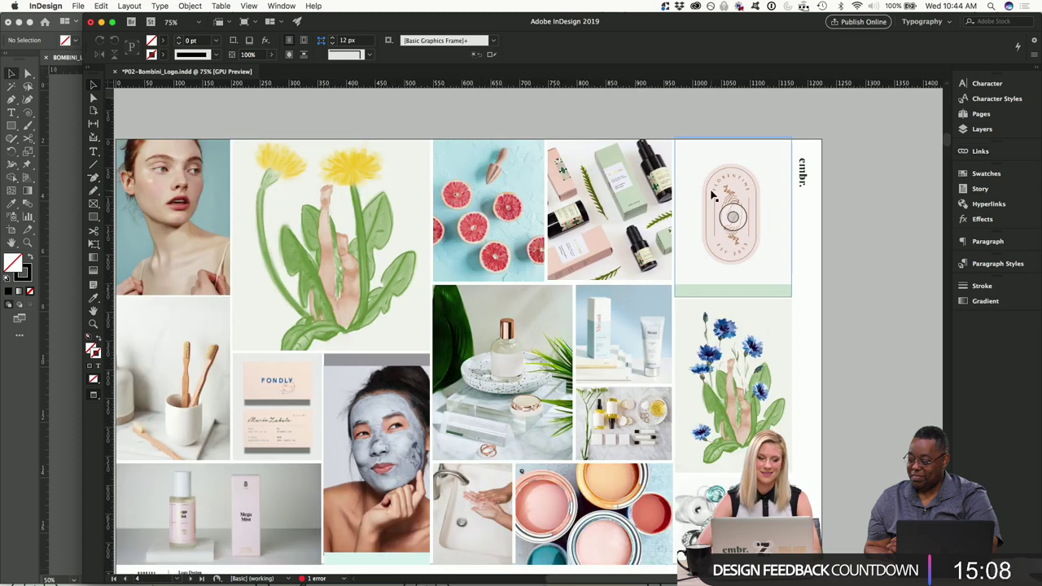
pyautogui.hscroll(-3, 713, 193)
pyautogui.scroll(-2, 713, 192)
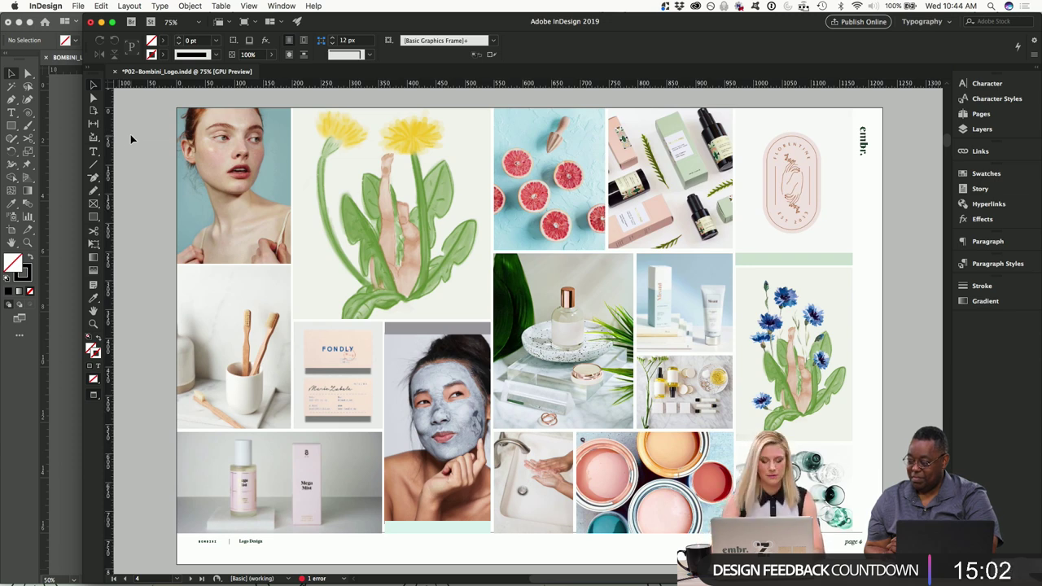
pyautogui.moveTo(178, 107); pyautogui.dragTo(881, 534)
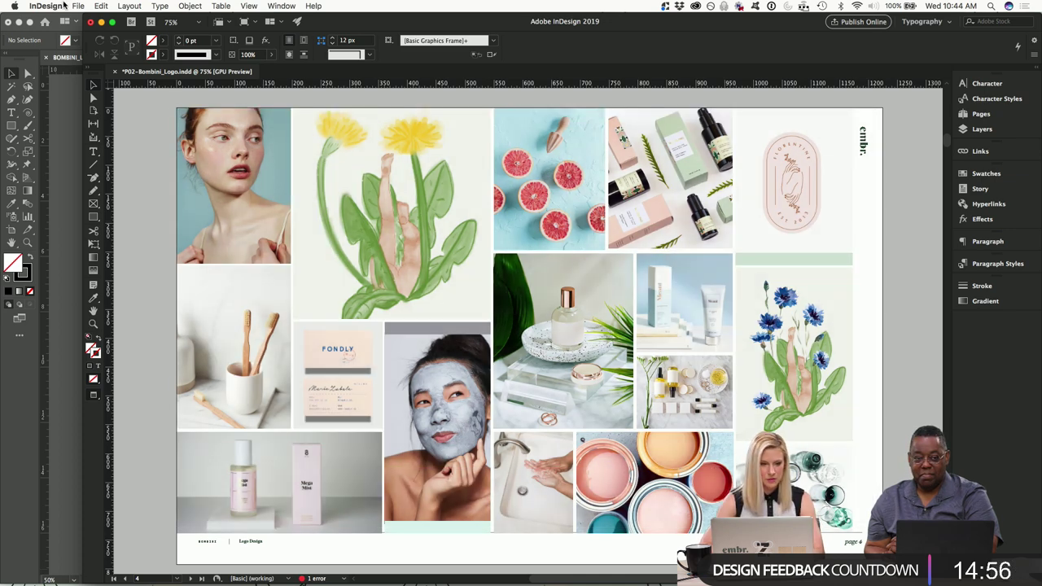
pyautogui.click(101, 22)
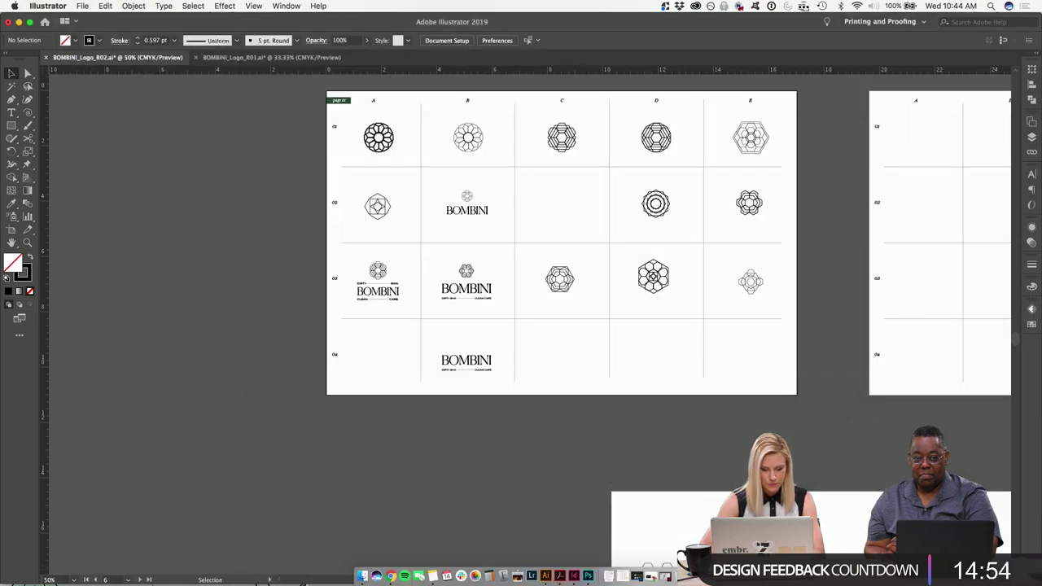
# Drag the mood board screenshot from the Desktop into the Illustrator document.
pyautogui.click(362, 573)
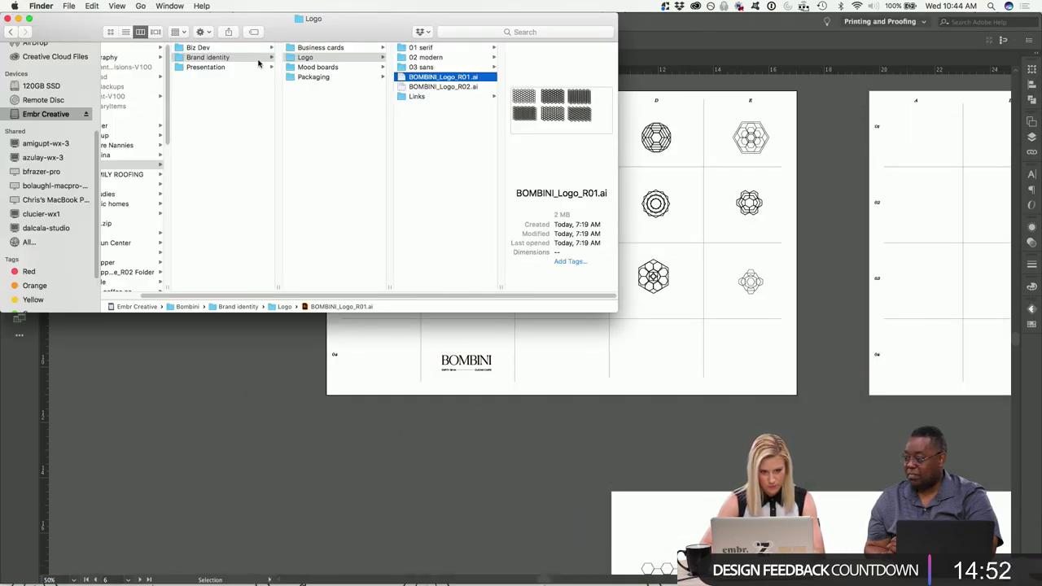
pyautogui.click(66, 6)
pyautogui.click(90, 25)
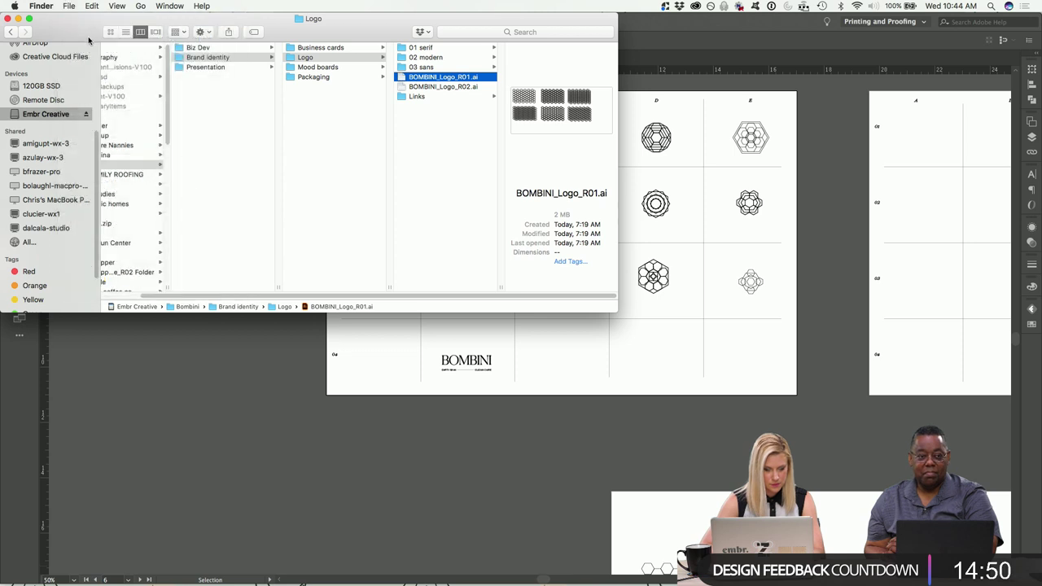
pyautogui.click(109, 174)
pyautogui.moveTo(210, 160); pyautogui.dragTo(253, 352)
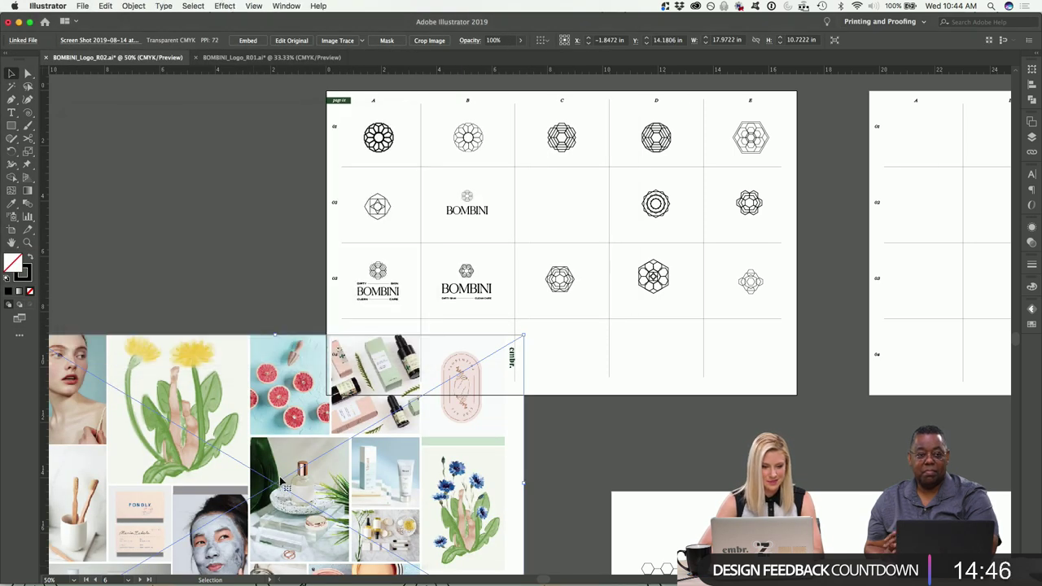
# Move the mood board down-left off the logo artboard onto empty canvas.
pyautogui.click(210, 260)
pyautogui.press('super+minus')
pyautogui.scroll(-3, 210, 259)
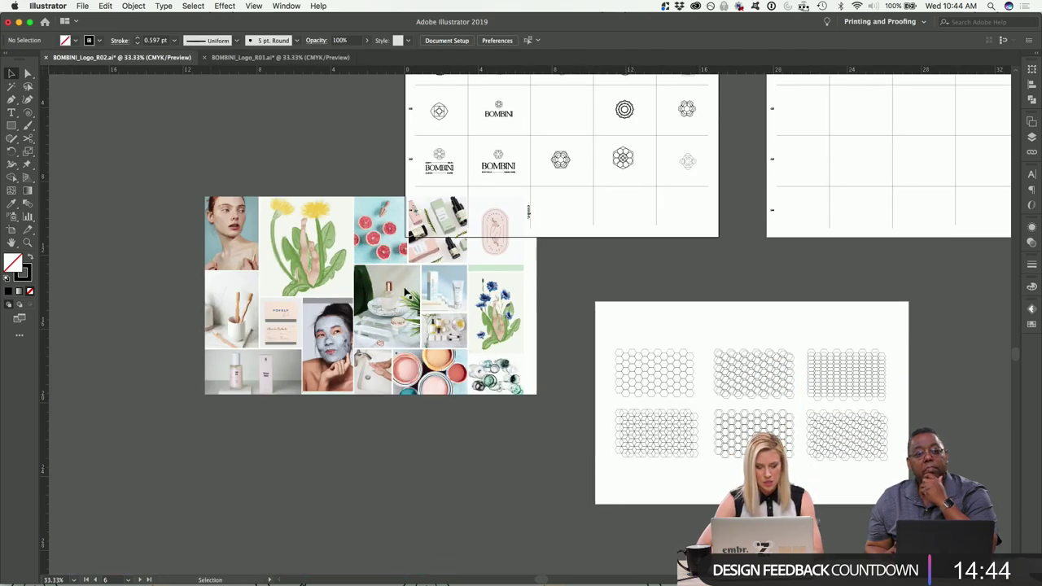
pyautogui.moveTo(483, 281); pyautogui.dragTo(389, 351)
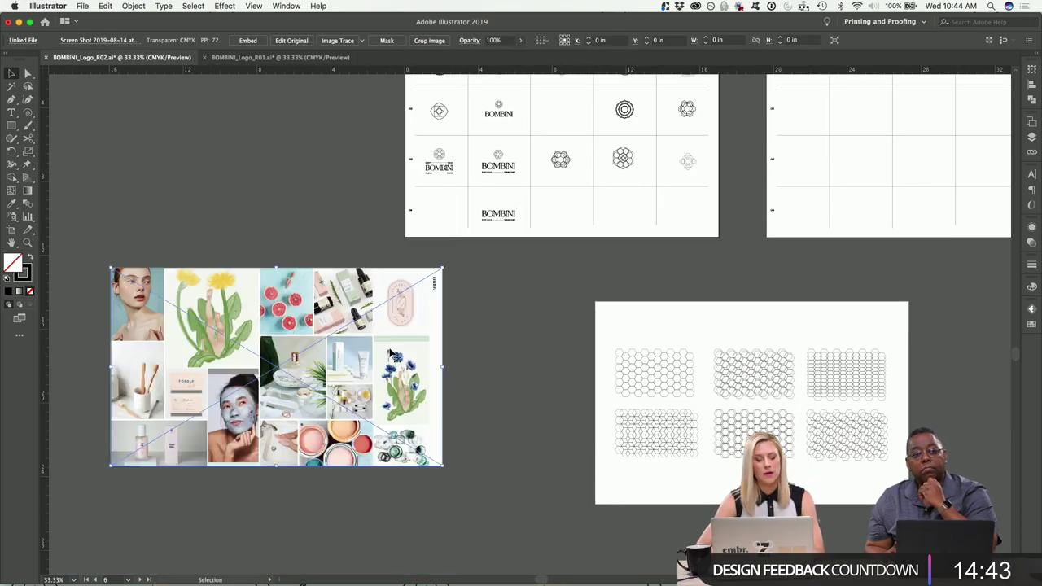
pyautogui.click(303, 187)
pyautogui.hscroll(-1, 303, 188)
pyautogui.scroll(2, 303, 188)
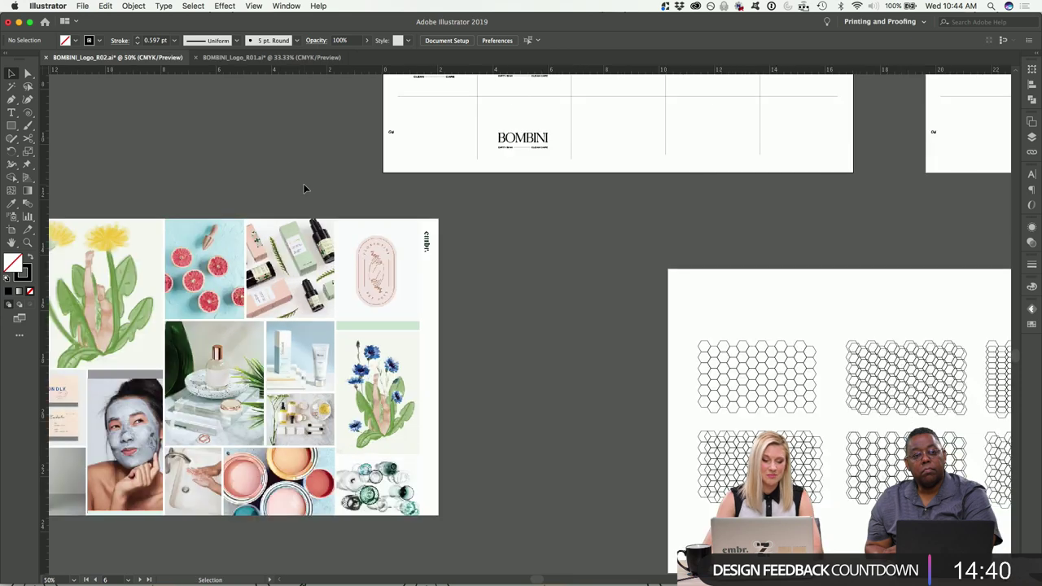
pyautogui.hscroll(-3, 302, 188)
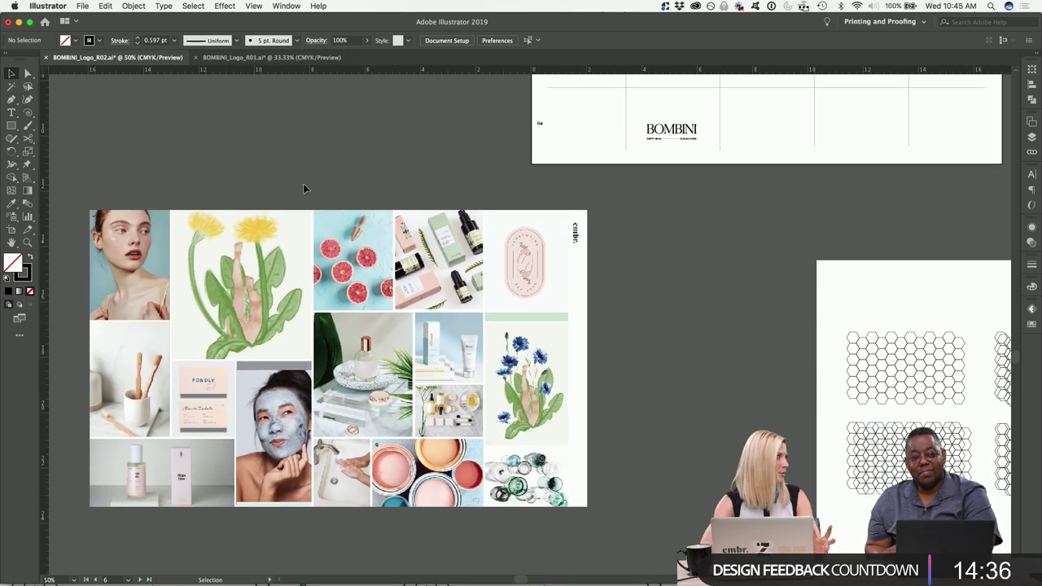
pyautogui.hscroll(-2, 366, 129)
pyautogui.scroll(-1, 366, 129)
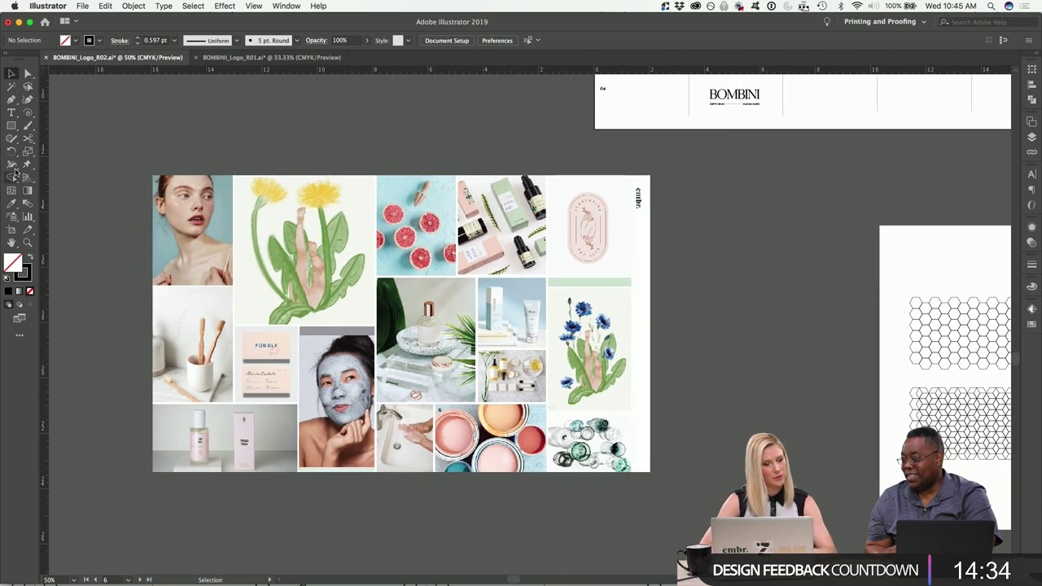
pyautogui.hscroll(-2, 123, 137)
pyautogui.scroll(-1, 123, 137)
pyautogui.press('m')
pyautogui.hscroll(-2, 437, 482)
pyautogui.scroll(-2, 437, 482)
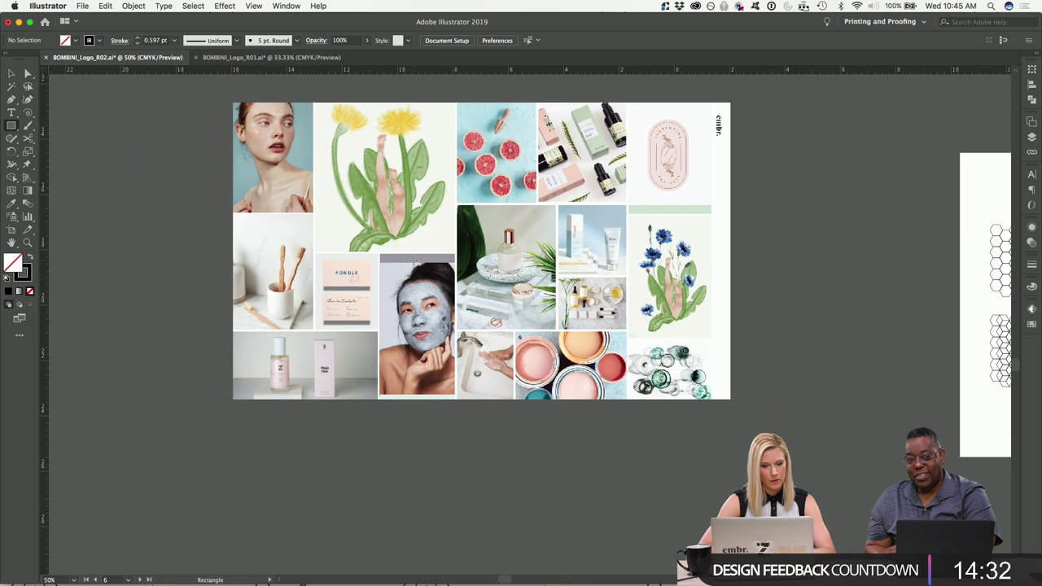
# Replace a trial rectangle with a six-sided polygon below the mood board.
pyautogui.moveTo(247, 427); pyautogui.dragTo(325, 503)
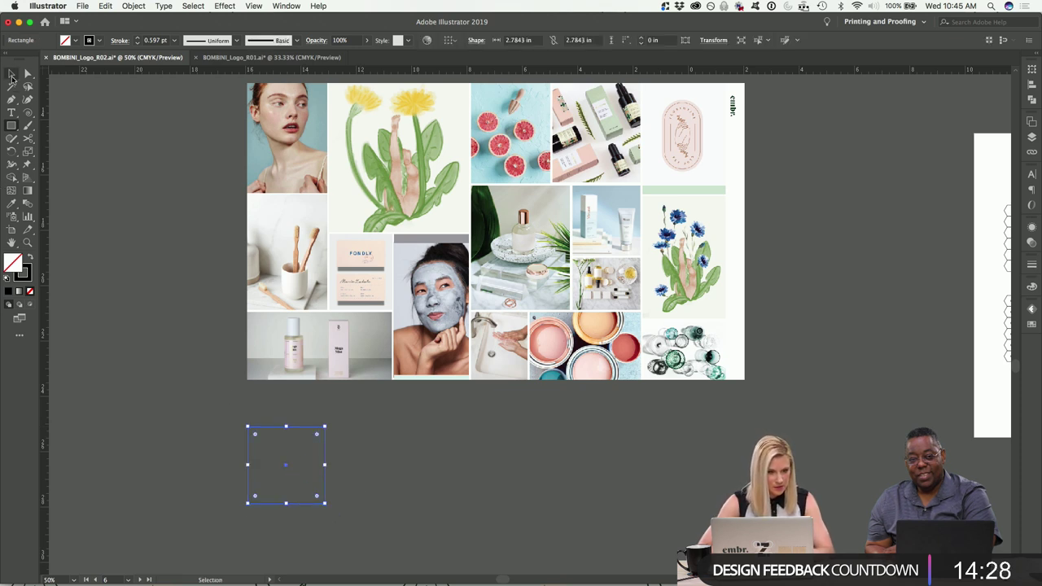
pyautogui.press('Delete')
pyautogui.click(12, 126)
pyautogui.moveTo(12, 126); pyautogui.dragTo(49, 164)
pyautogui.click(302, 469)
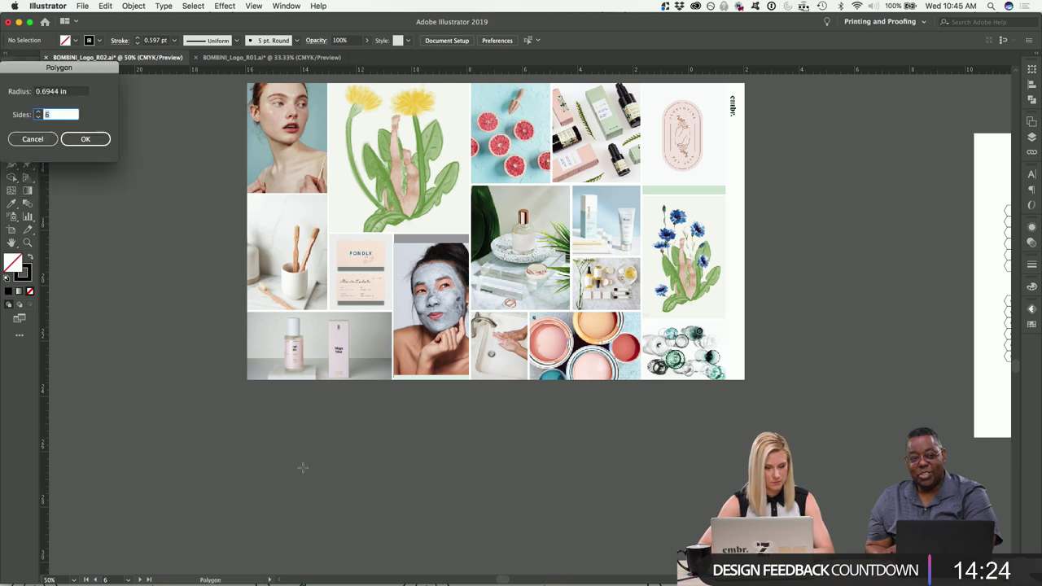
pyautogui.press('Return')
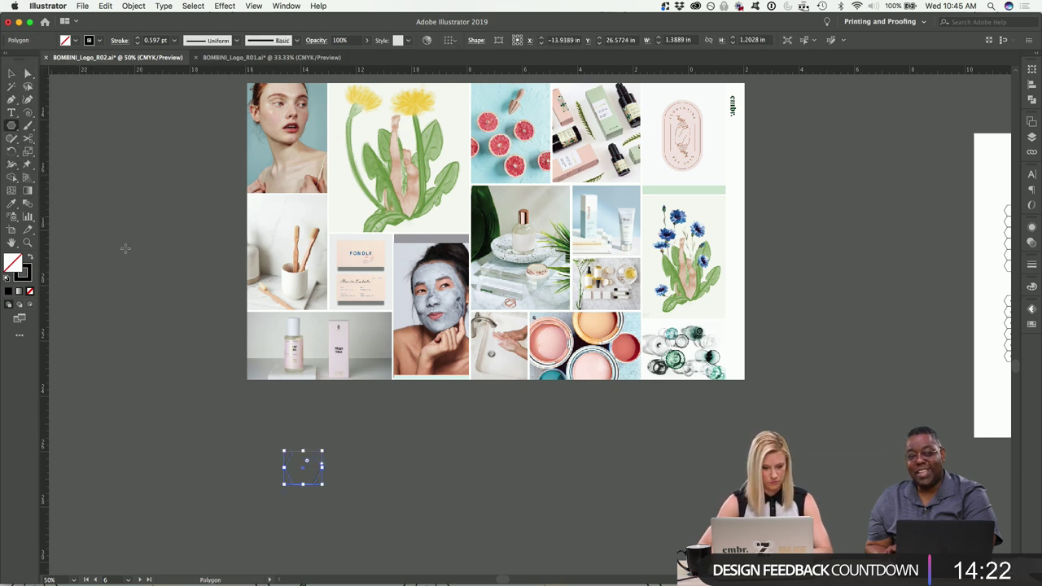
# Fill the hexagon with a light blue sampled from a mood board photo.
pyautogui.click(10, 205)
pyautogui.click(489, 163)
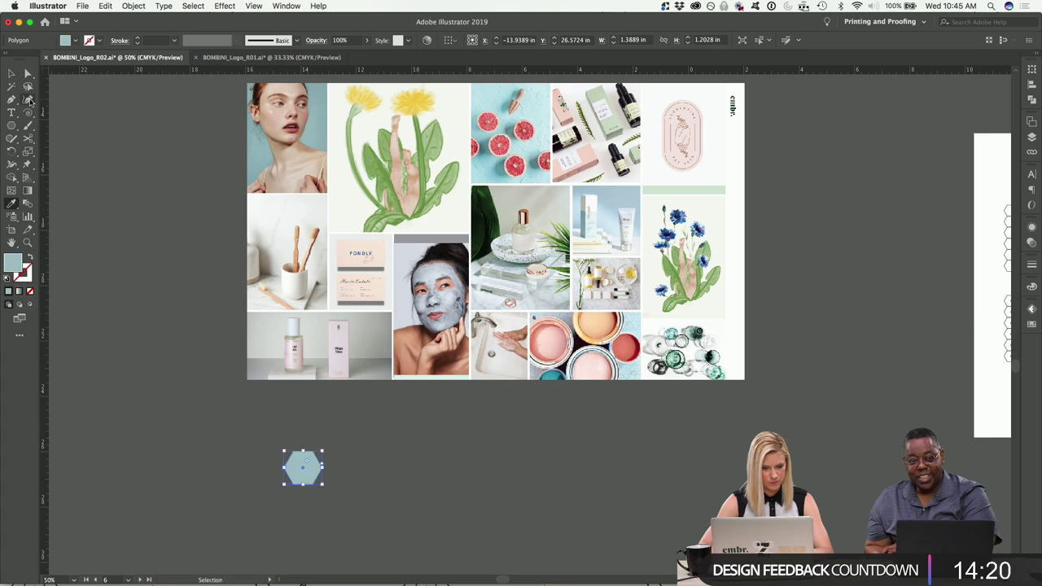
pyautogui.click(12, 75)
pyautogui.click(444, 464)
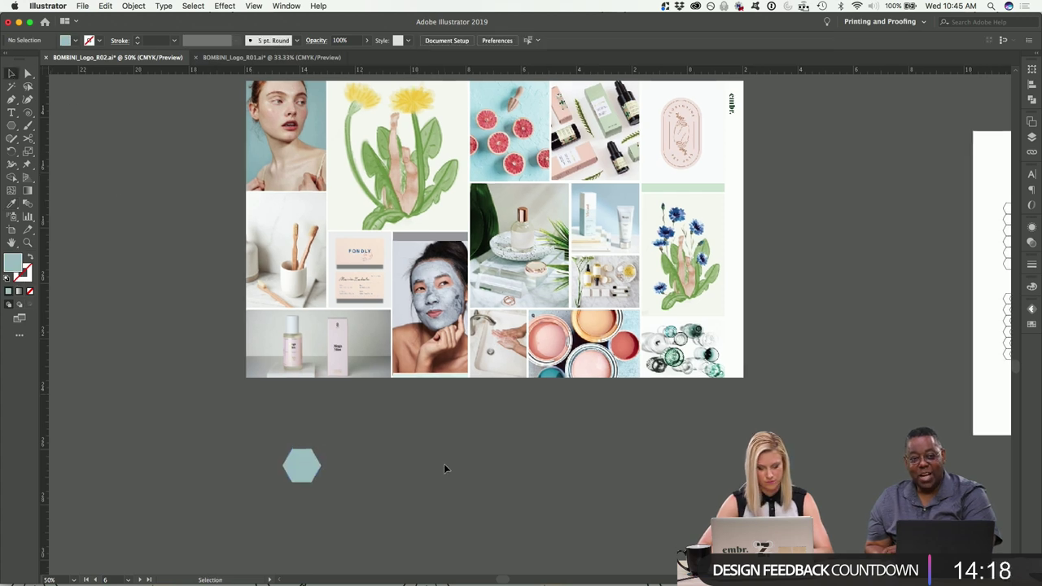
pyautogui.press('super+alt+0')
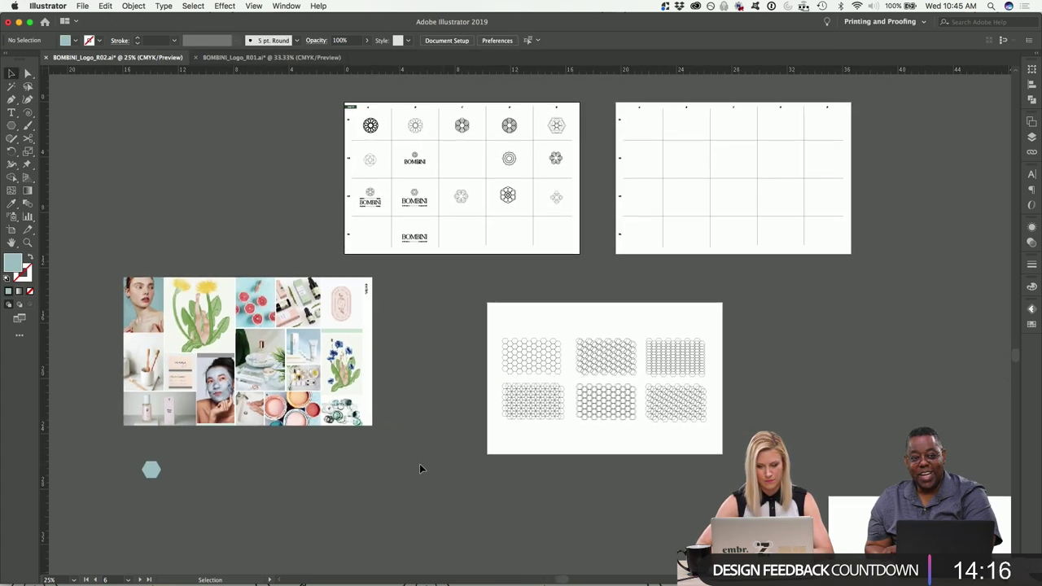
pyautogui.scroll(-5, 419, 466)
pyautogui.hscroll(-5, 417, 466)
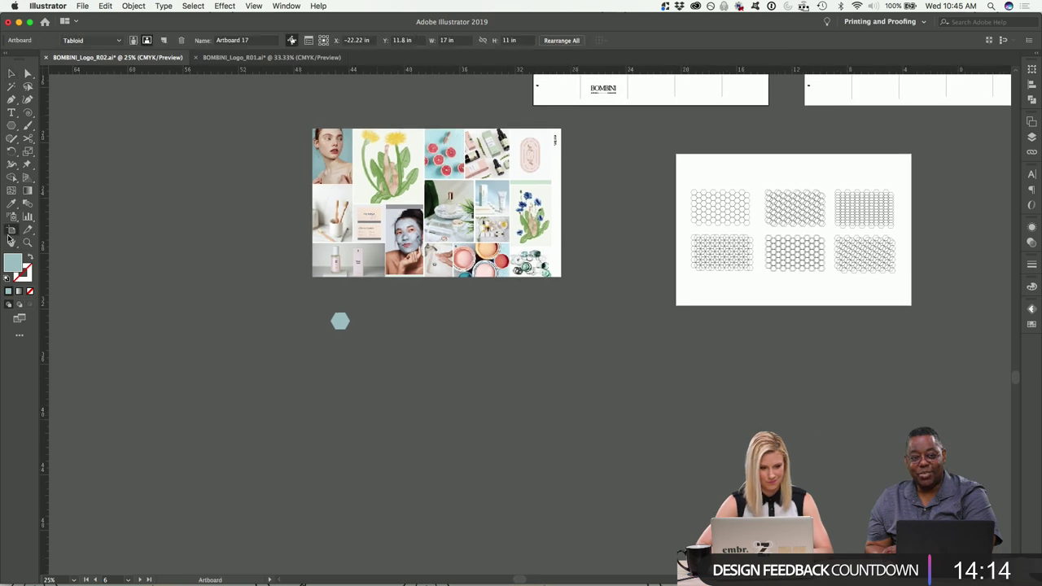
# Draw a new artboard around the hexagon and size it 17 in wide by 11 in high.
pyautogui.click(11, 231)
pyautogui.moveTo(310, 306); pyautogui.dragTo(566, 449)
pyautogui.click(448, 40)
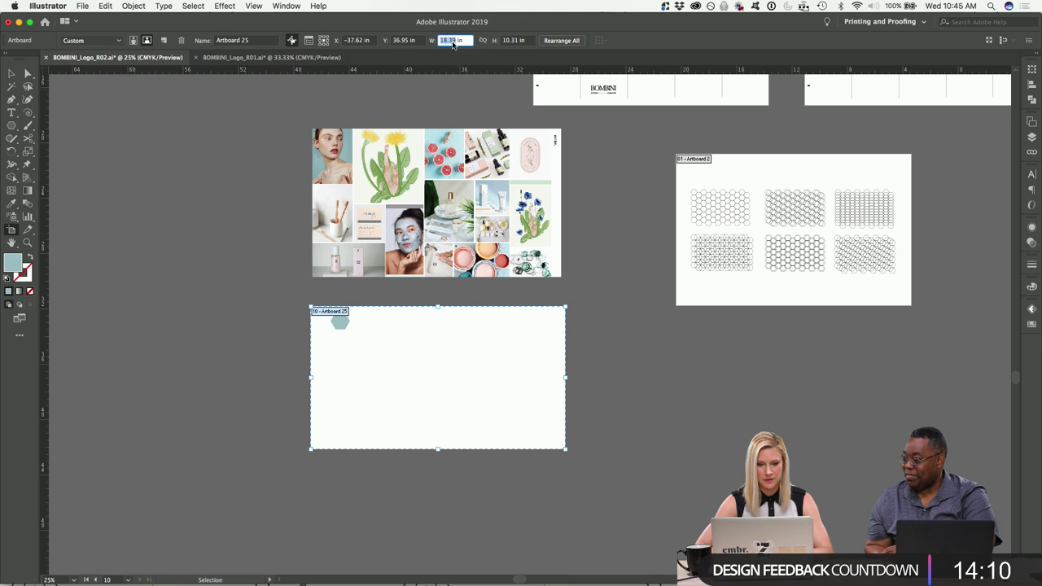
pyautogui.write('17')
pyautogui.press('Tab')
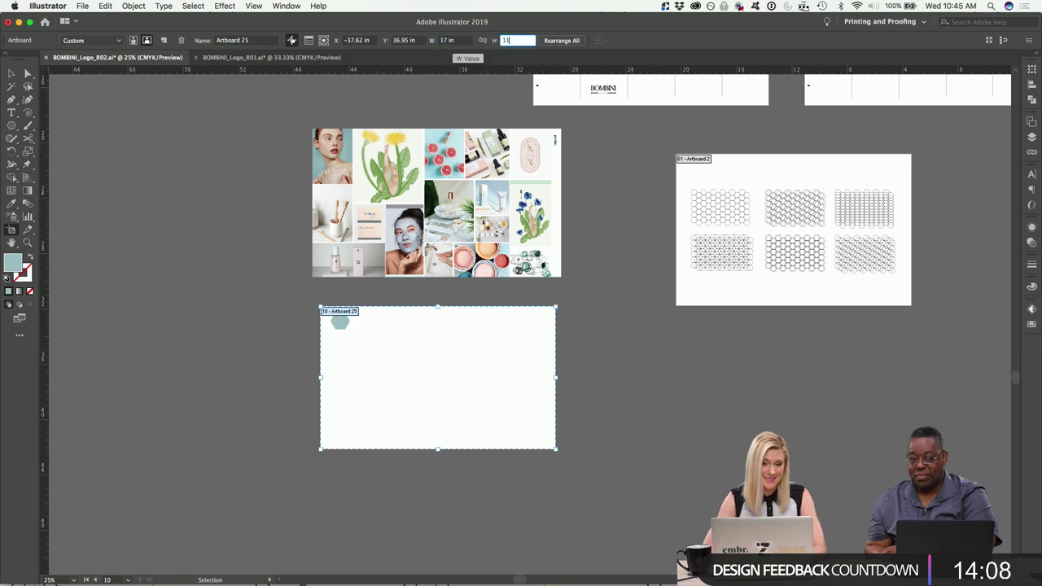
pyautogui.write('11')
pyautogui.press('Return')
pyautogui.click(12, 74)
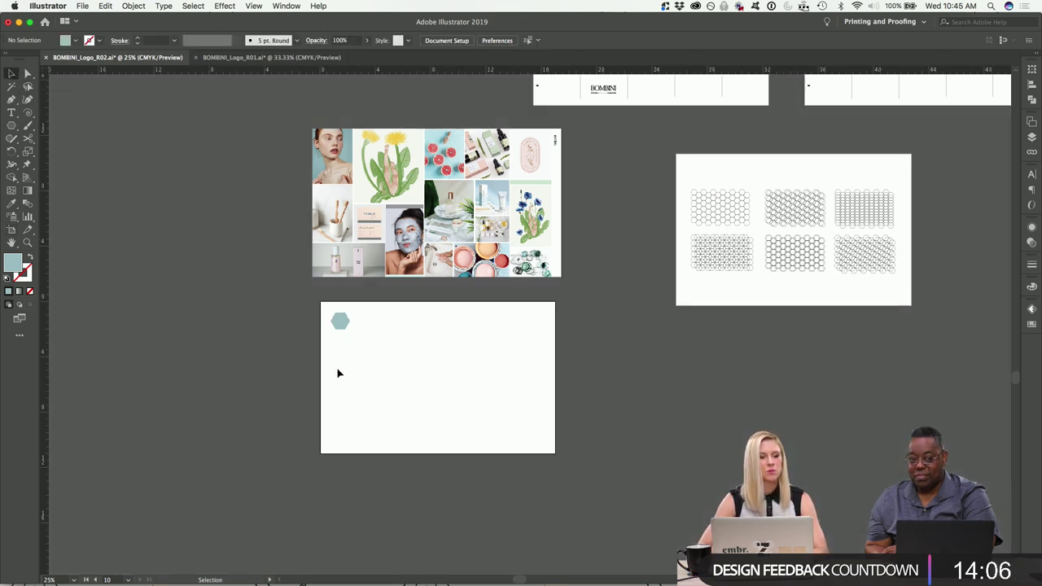
pyautogui.press('super+equal')
pyautogui.press('super+equal')
pyautogui.scroll(-2, 432, 413)
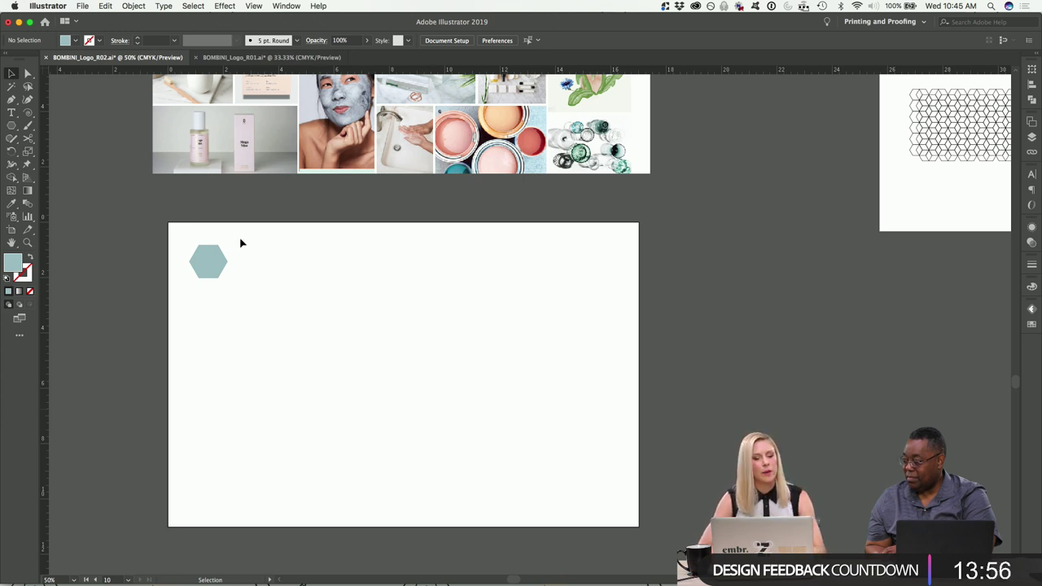
# Nudge the hexagon three steps right and one step down with Shift+arrow keys.
pyautogui.moveTo(255, 304); pyautogui.dragTo(180, 243)
pyautogui.hotkey('shift', 'Right')
pyautogui.hotkey('shift', 'Right')
pyautogui.hotkey('shift', 'Right')
pyautogui.hotkey('shift', 'Right')
pyautogui.hotkey('shift', 'Right')
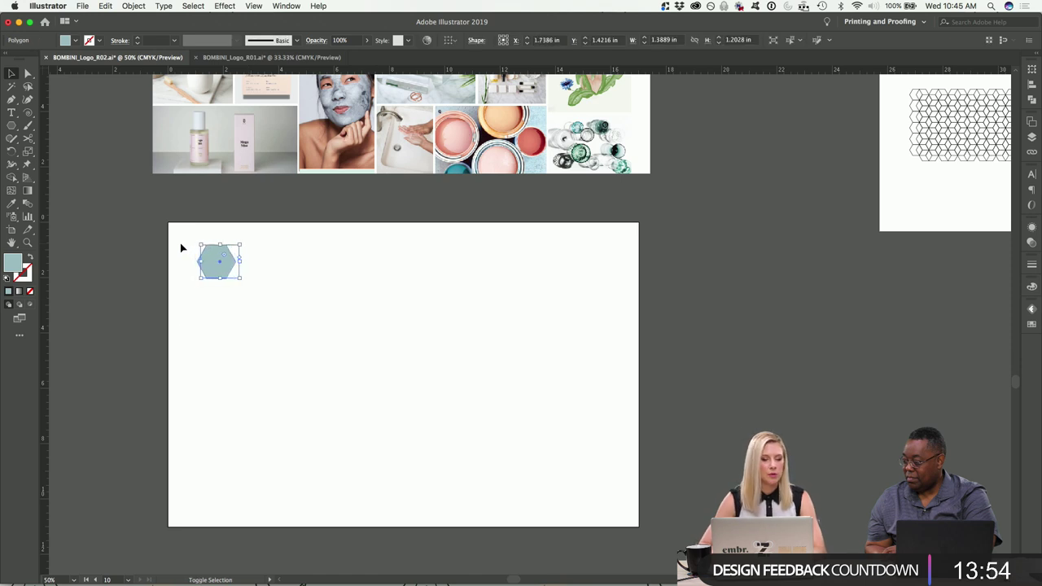
pyautogui.hotkey('shift', 'Right')
pyautogui.hotkey('shift', 'Right')
pyautogui.hotkey('shift', 'Down')
pyautogui.hotkey('shift', 'Right')
pyautogui.hotkey('shift', 'Right')
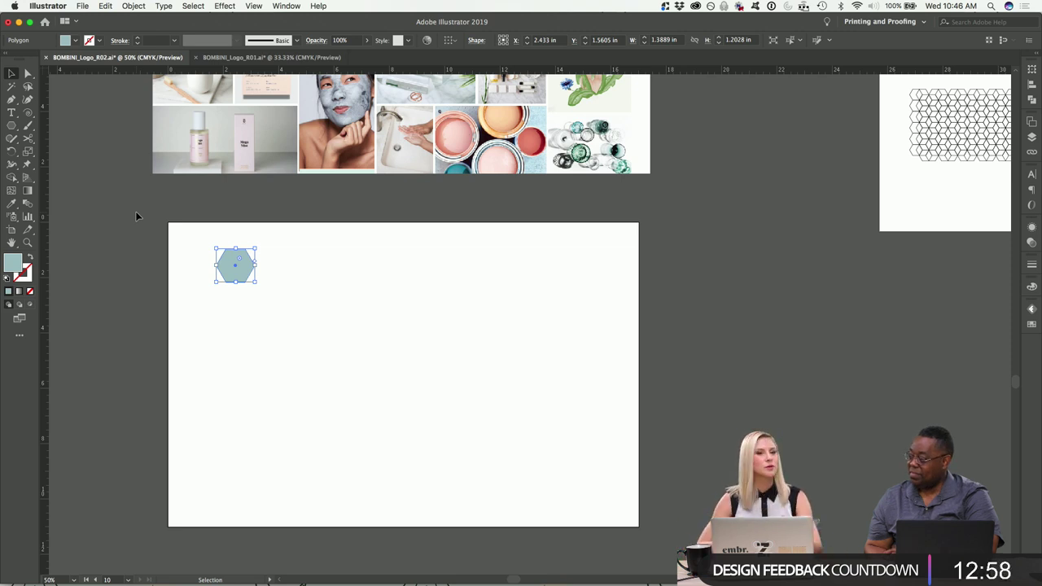
pyautogui.press('super+equal')
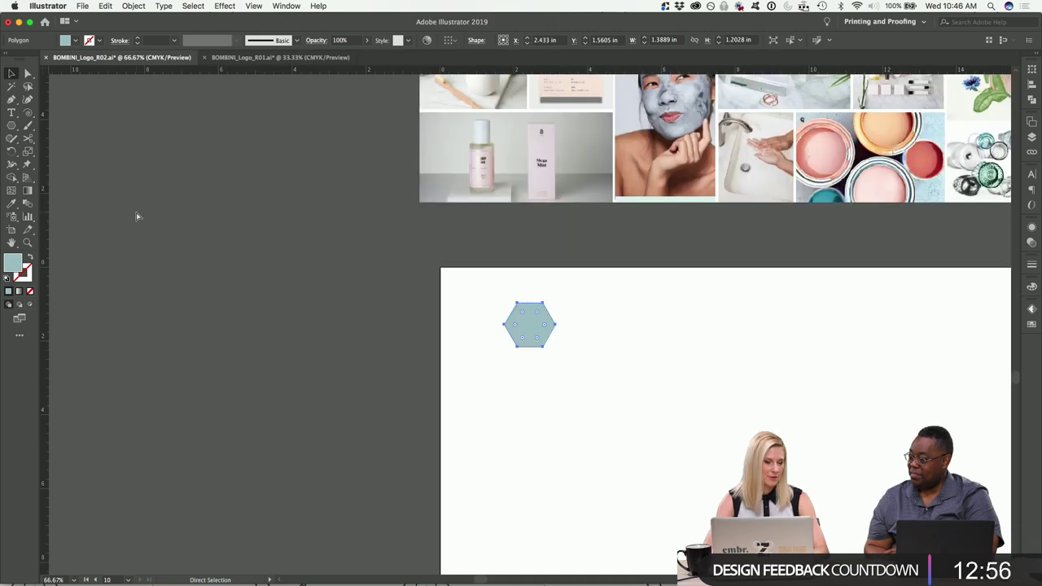
pyautogui.press('super+minus')
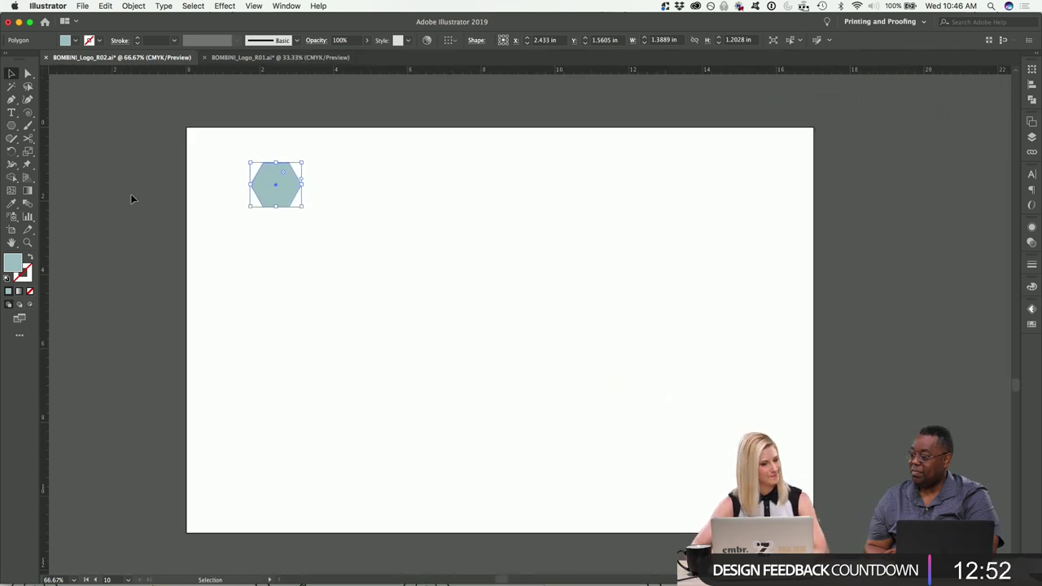
# Move the hexagon toward the middle, enlarge it, and copy a raised one to its upper right.
pyautogui.click(248, 191)
pyautogui.moveTo(271, 187); pyautogui.dragTo(328, 333)
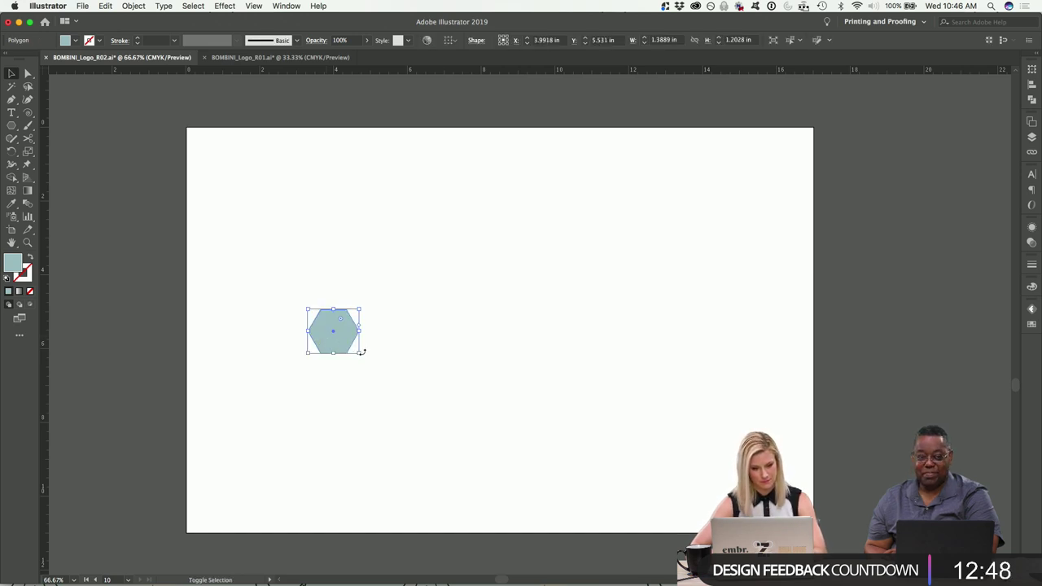
pyautogui.moveTo(359, 355); pyautogui.dragTo(386, 412)
pyautogui.click(386, 412)
pyautogui.moveTo(357, 328); pyautogui.dragTo(487, 229)
# Copy the hexagon pair to the right twice, making six hexagons.
pyautogui.click(521, 325)
pyautogui.moveTo(454, 314); pyautogui.dragTo(540, 282)
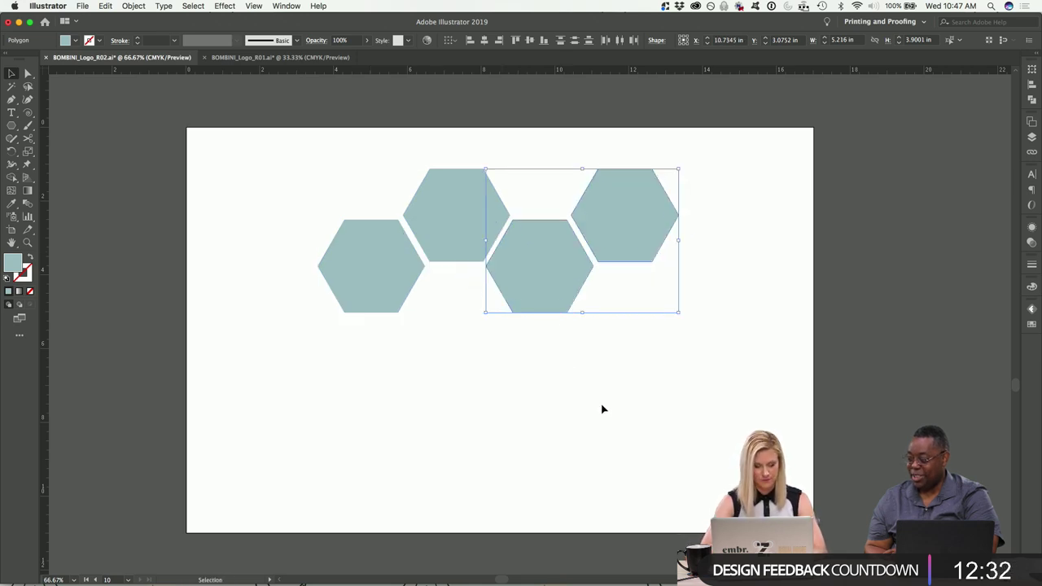
pyautogui.press('super+d')
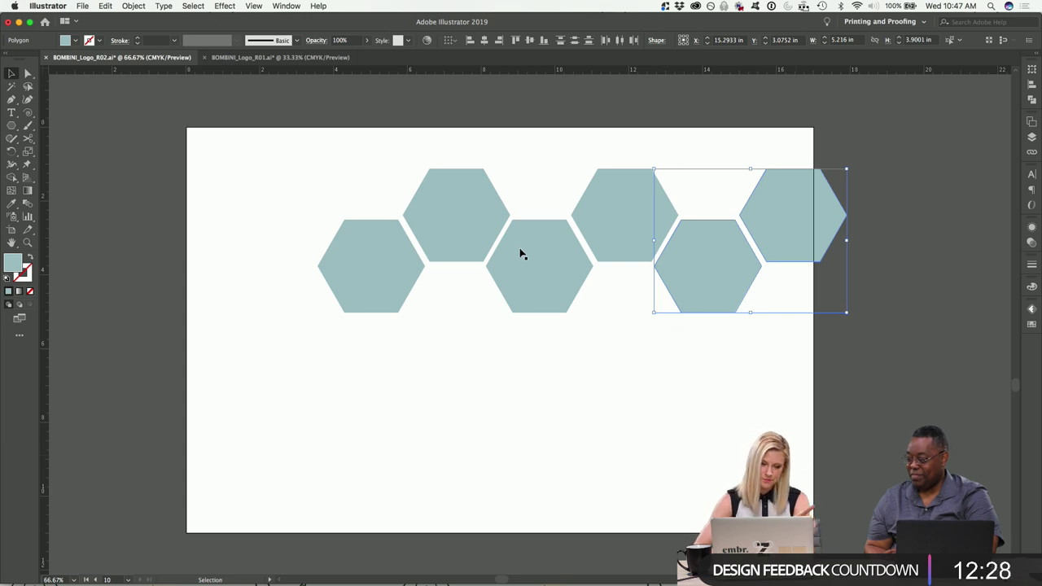
pyautogui.hscroll(3, 547, 238)
pyautogui.scroll(-1, 547, 237)
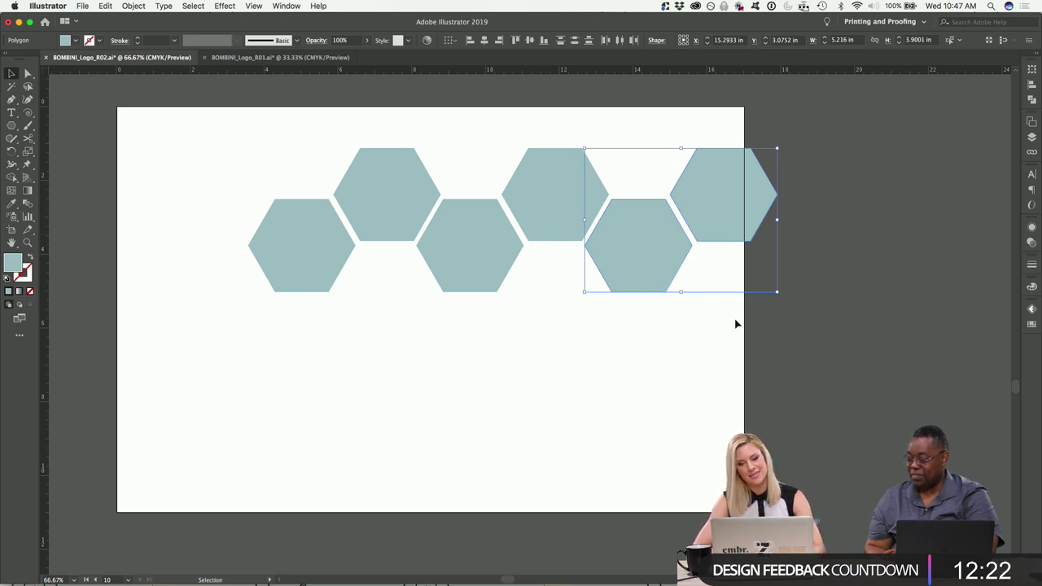
# Distribute the six hexagons evenly and centre the row on the artboard.
pyautogui.click(820, 345)
pyautogui.moveTo(821, 345); pyautogui.dragTo(295, 134)
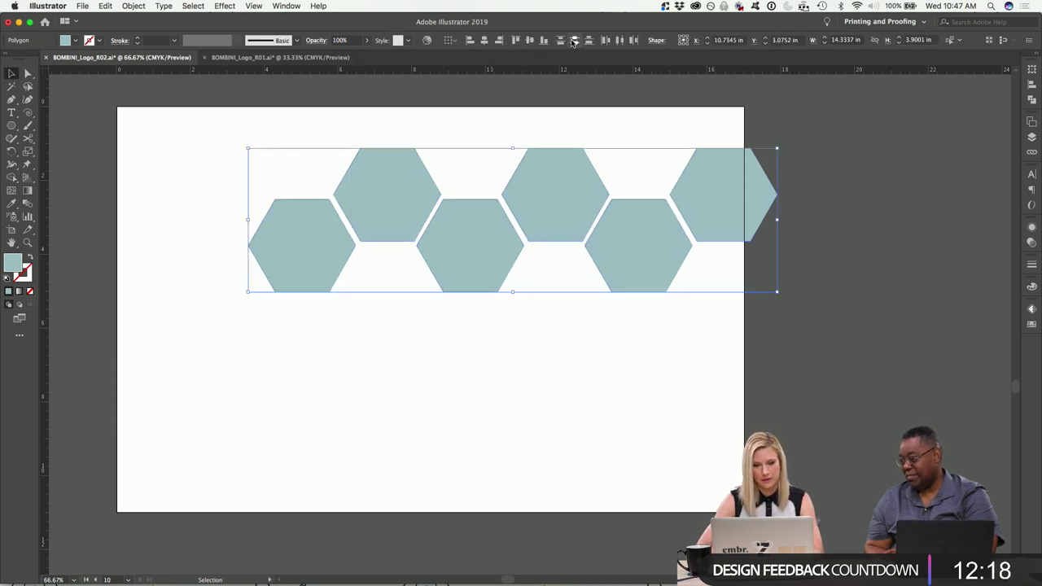
pyautogui.click(620, 46)
pyautogui.moveTo(570, 190); pyautogui.dragTo(496, 273)
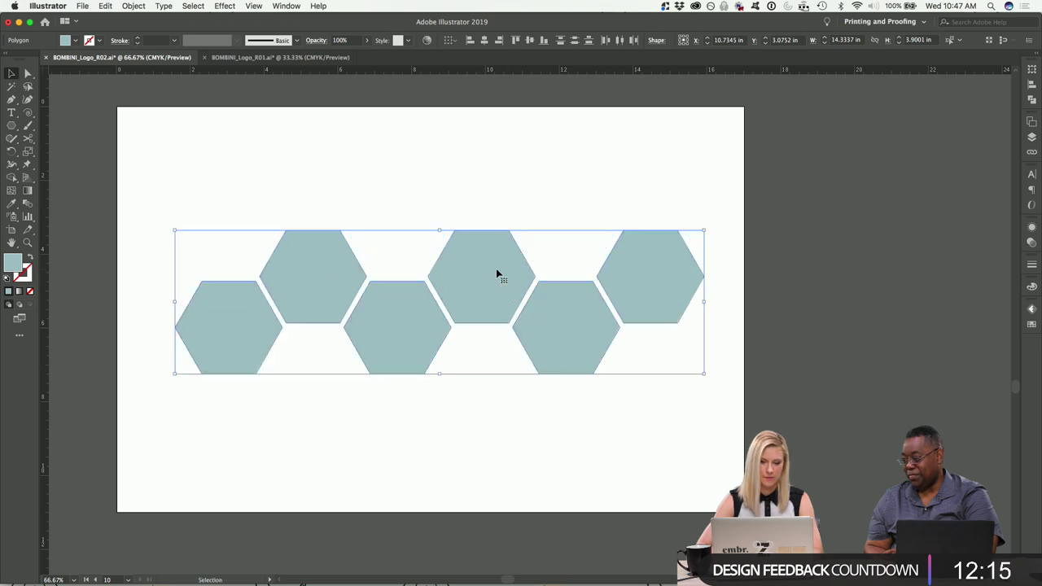
pyautogui.click(454, 176)
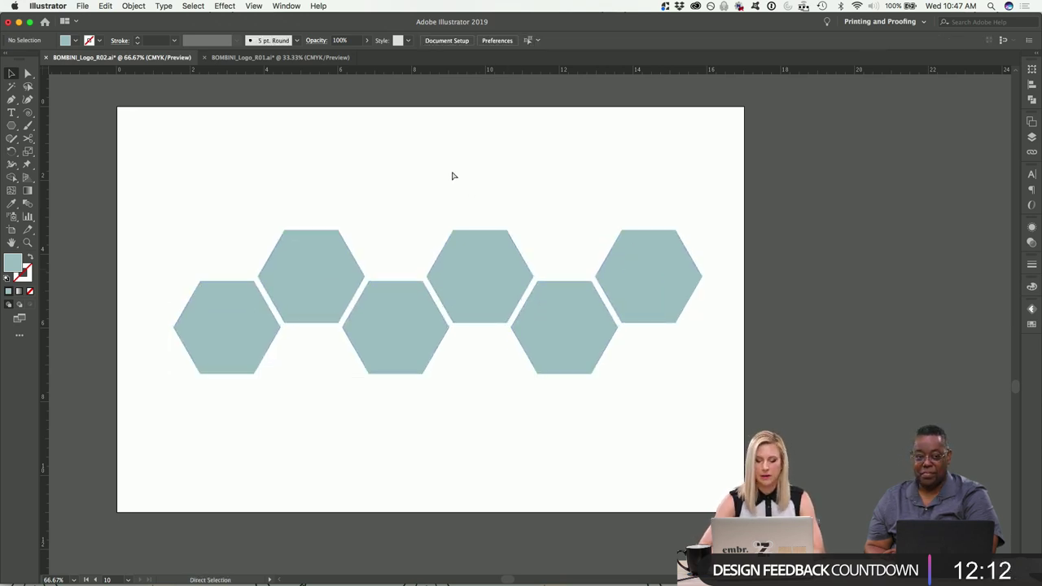
# Zoom out and fill the first hexagon with coral sampled from the mood board paint.
pyautogui.press('super+minus')
pyautogui.scroll(5, 451, 174)
pyautogui.click(390, 391)
pyautogui.click(11, 202)
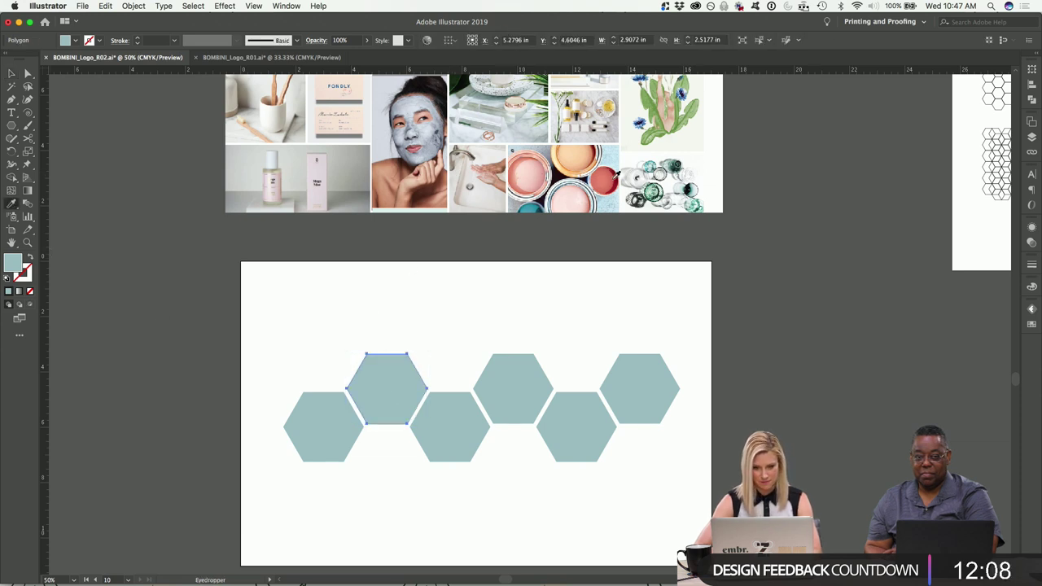
pyautogui.click(607, 176)
pyautogui.press('v')
pyautogui.click(253, 347)
# Fill the lower-middle hexagon with green sampled from the plant illustration.
pyautogui.click(443, 439)
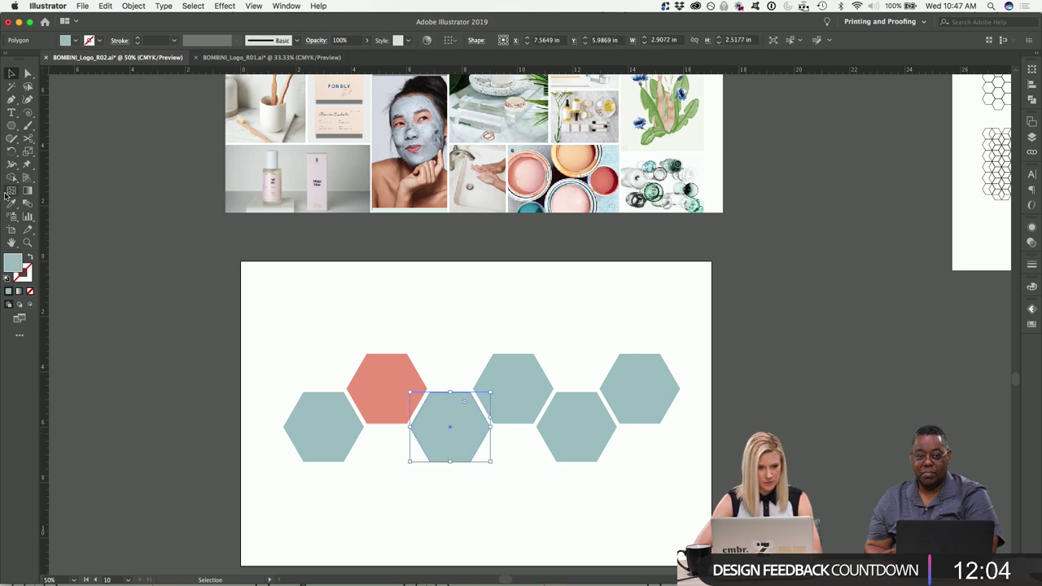
pyautogui.click(12, 203)
pyautogui.click(658, 85)
pyautogui.click(11, 74)
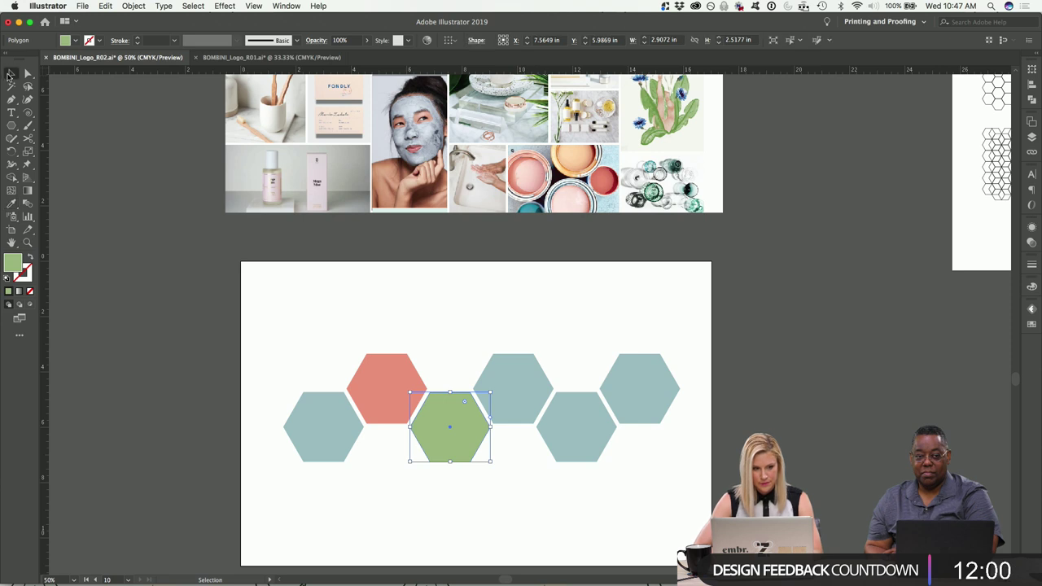
# Fill the upper-middle hexagon with the peach paint colour from the mood board.
pyautogui.click(533, 371)
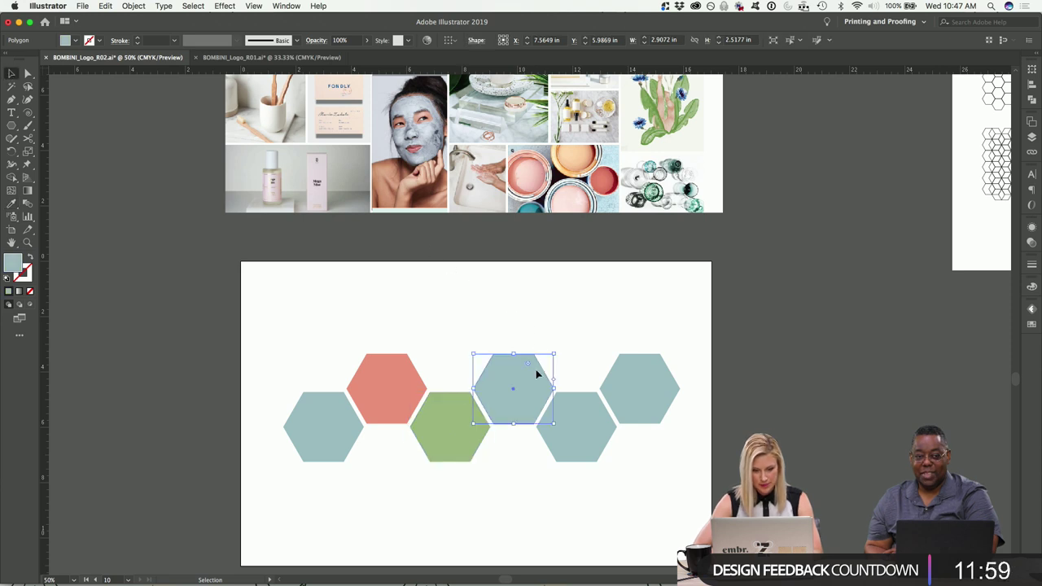
pyautogui.click(12, 203)
pyautogui.scroll(1, 591, 279)
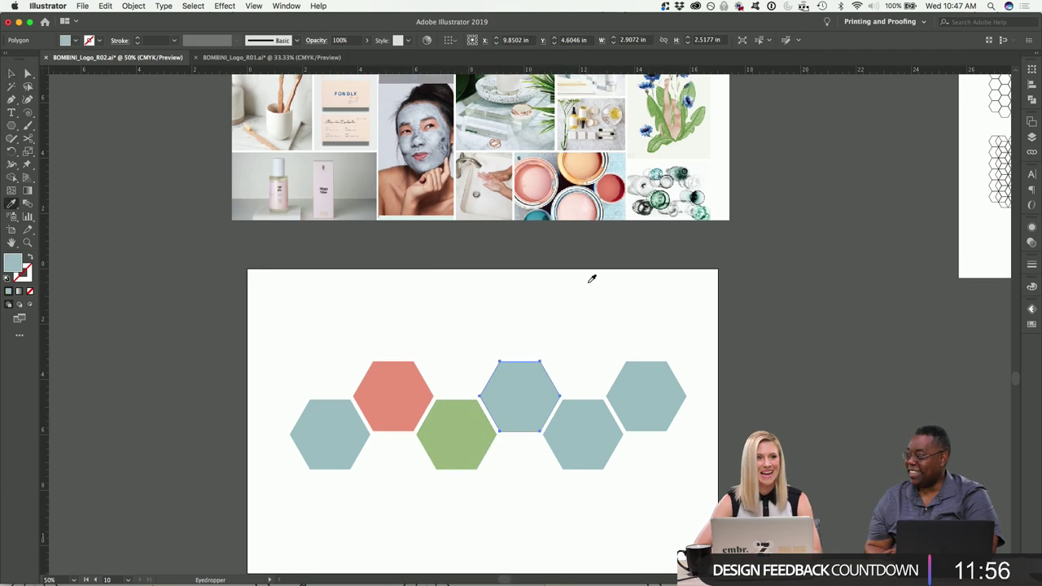
pyautogui.click(572, 159)
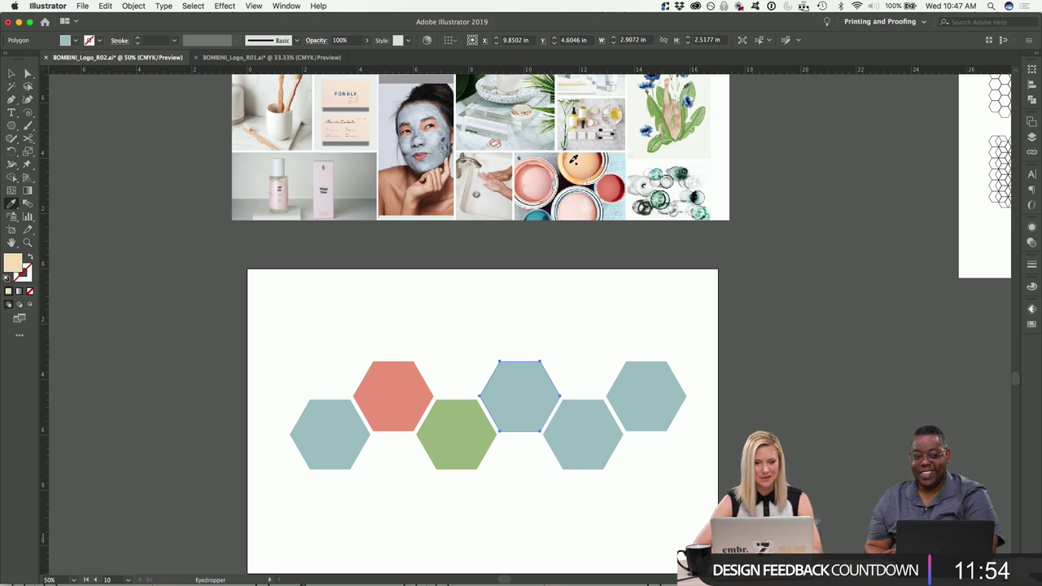
pyautogui.click(12, 73)
pyautogui.click(120, 276)
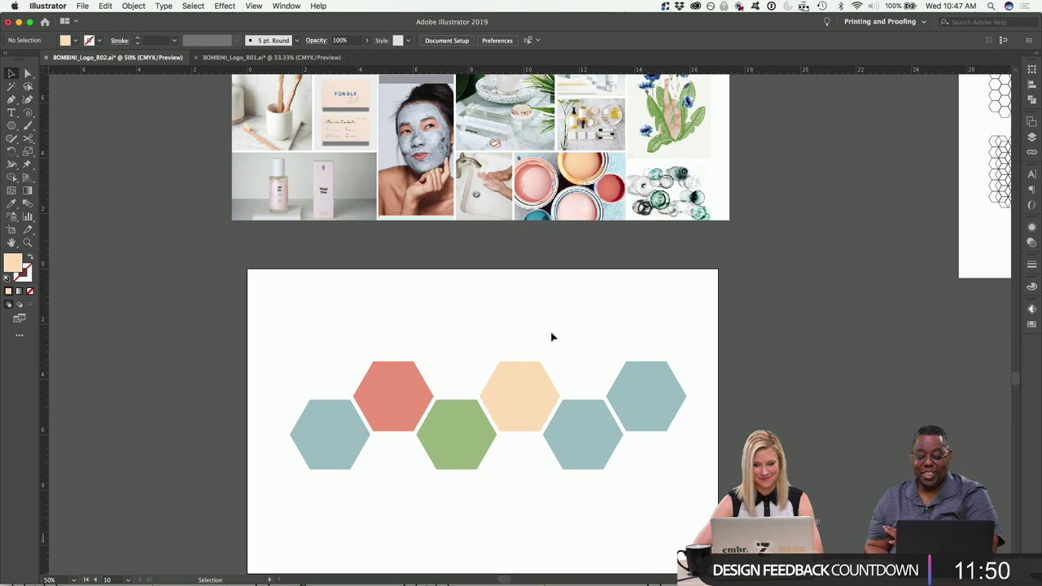
# Select the lower-right hexagon and try red sampled from the grapefruit photo.
pyautogui.scroll(-2, 552, 336)
pyautogui.click(576, 424)
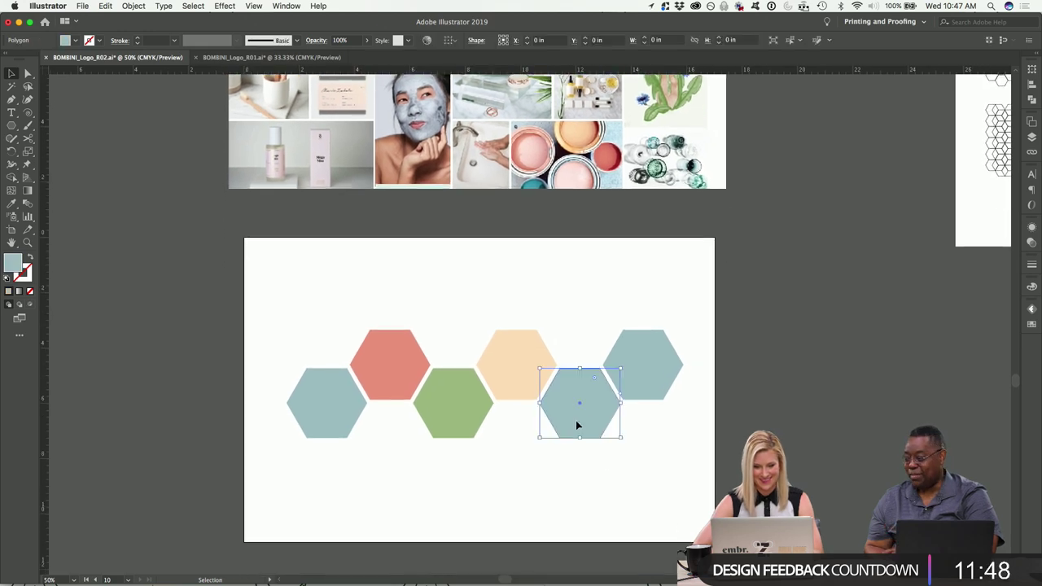
pyautogui.scroll(10, 576, 424)
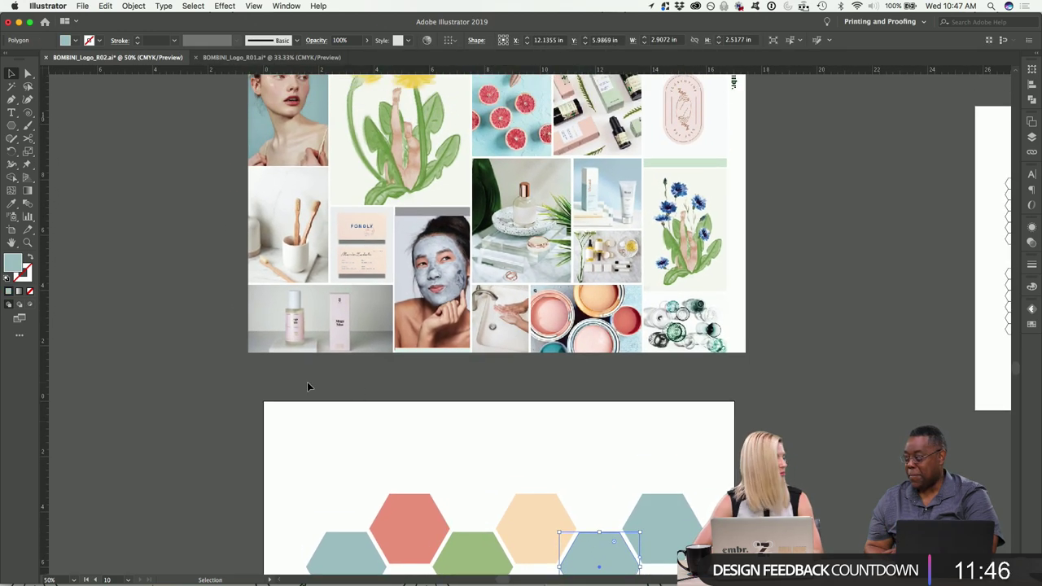
pyautogui.scroll(2, 325, 385)
pyautogui.click(11, 204)
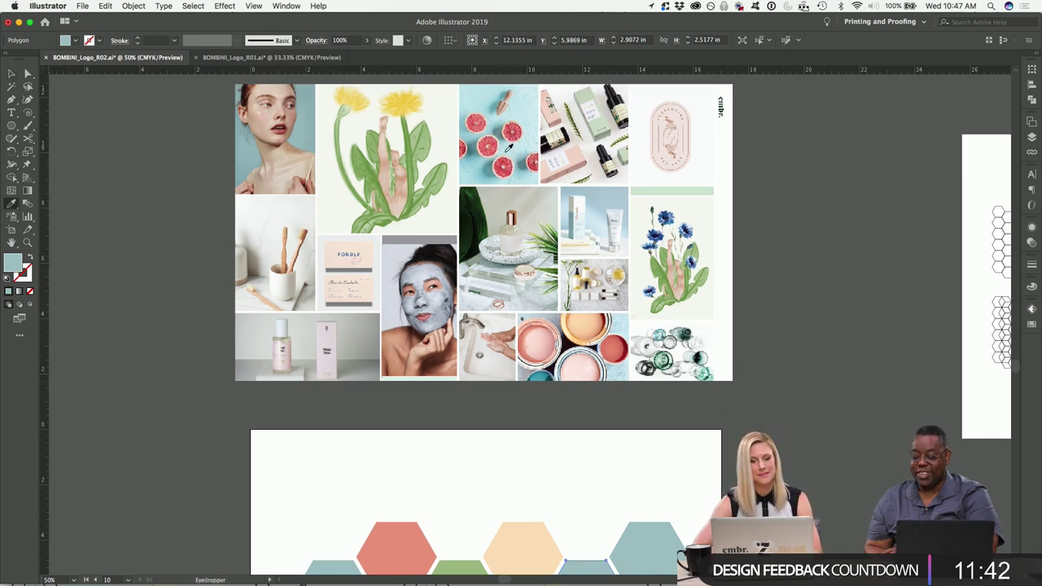
pyautogui.click(500, 141)
pyautogui.scroll(-5, 153, 116)
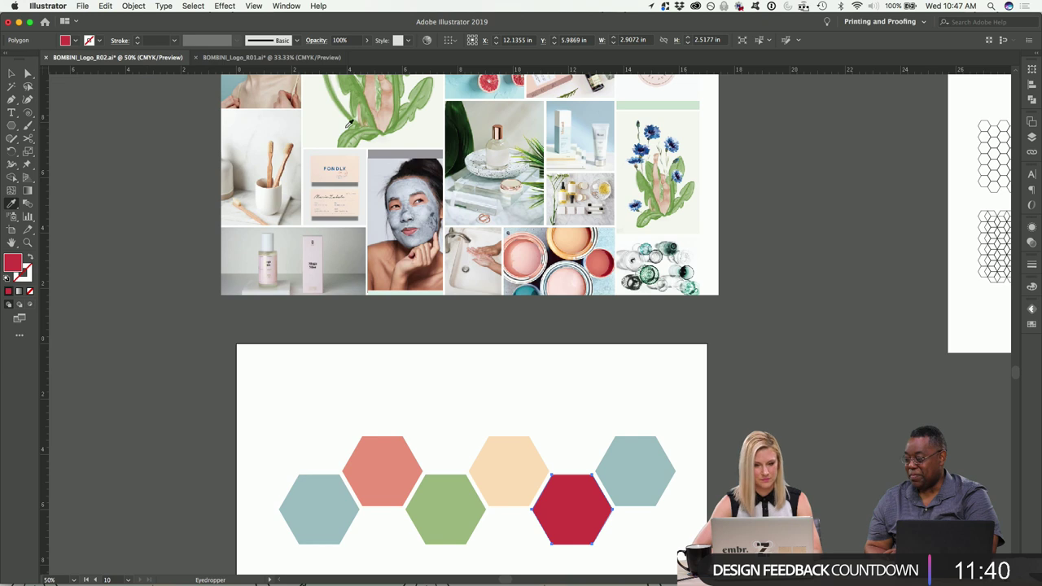
# Try lighter pink, then settle on teal from the glass bottles photo for that hexagon.
pyautogui.click(492, 84)
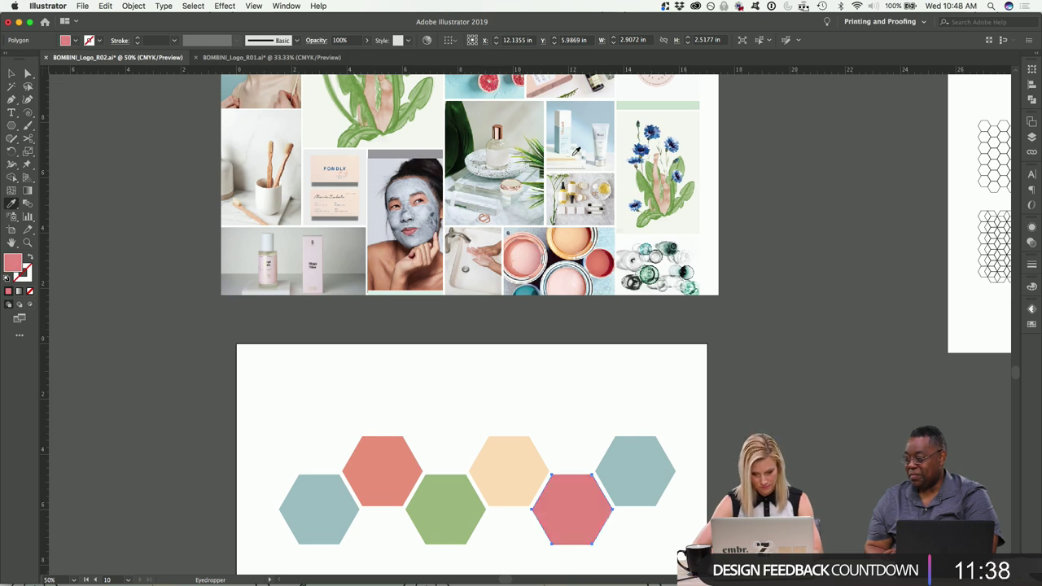
pyautogui.scroll(-3, 522, 249)
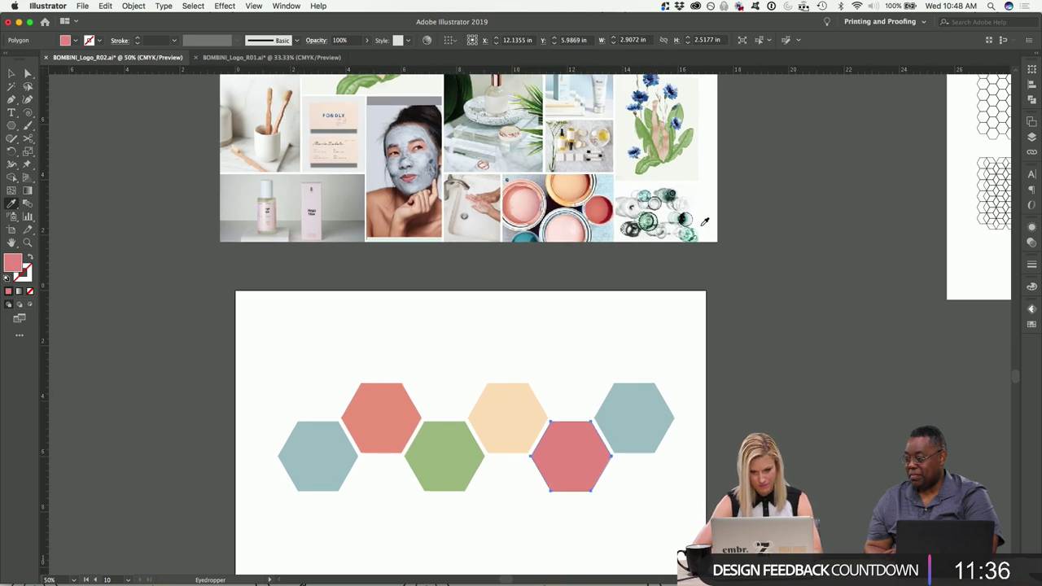
pyautogui.click(646, 194)
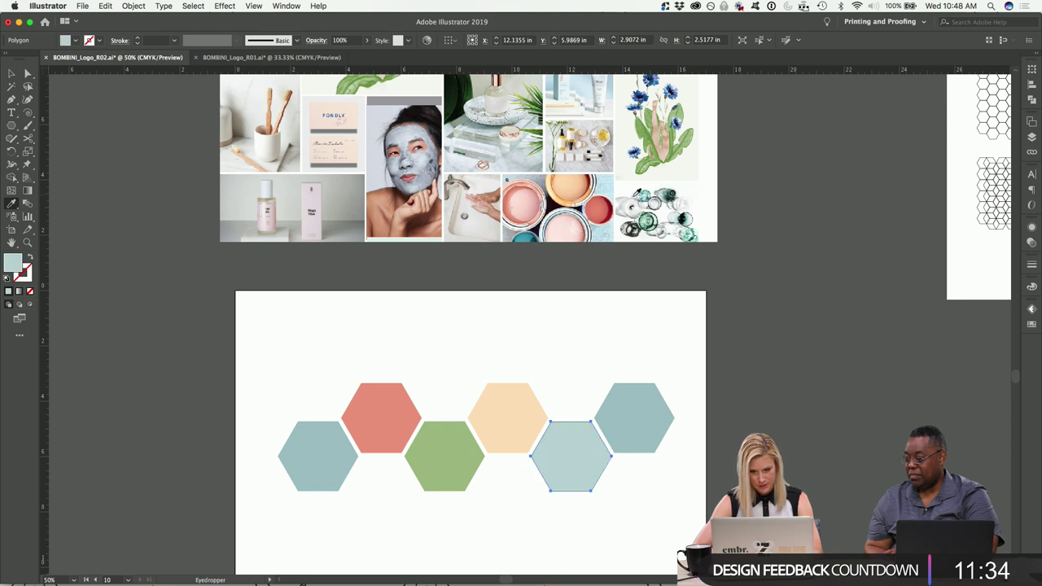
pyautogui.click(644, 193)
pyautogui.click(11, 73)
pyautogui.click(149, 316)
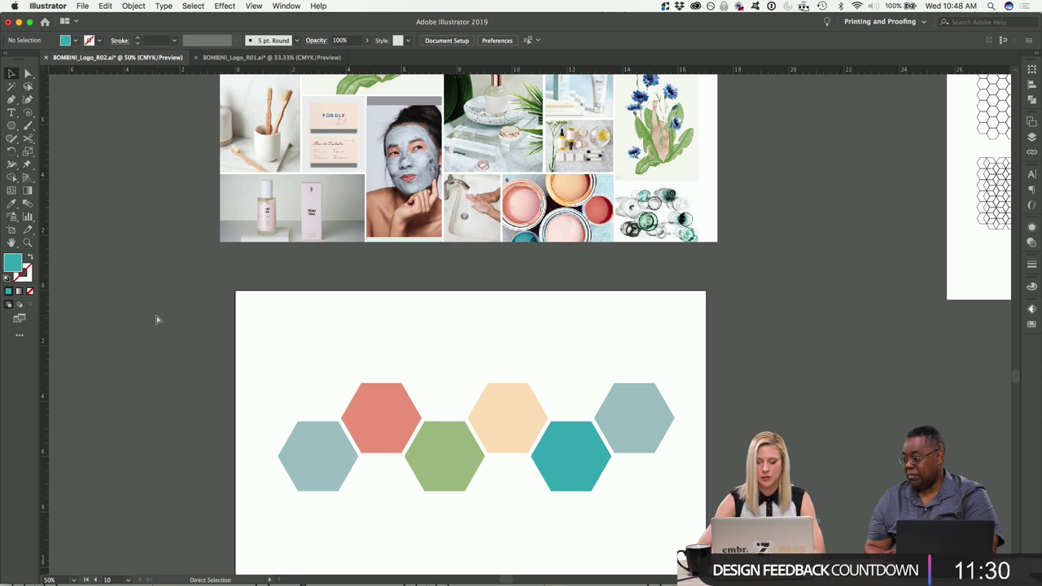
# Zoom out to all artboards and switch to the InDesign mood board.
pyautogui.press('super+minus')
pyautogui.scroll(2, 443, 345)
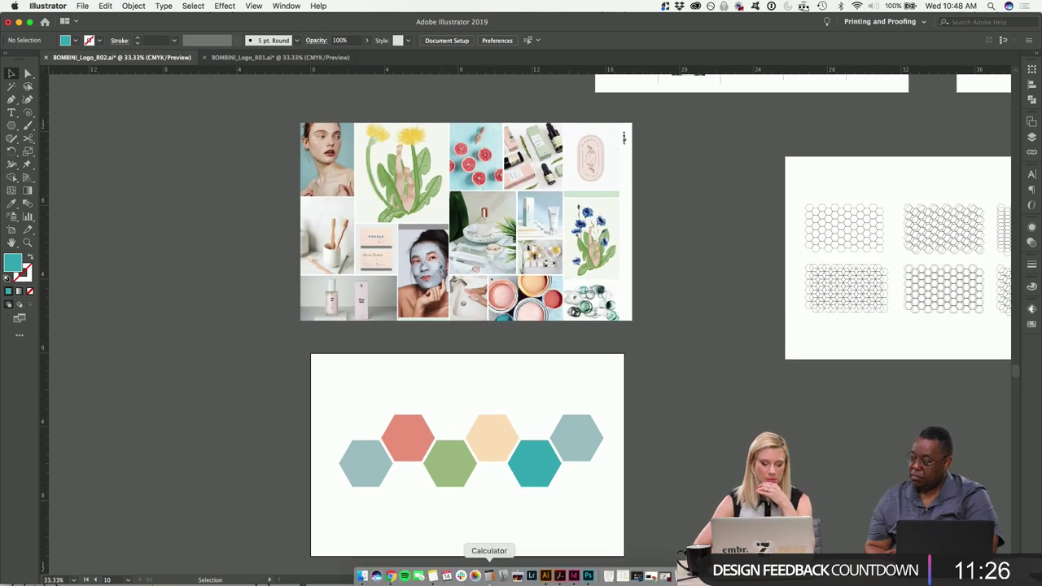
pyautogui.click(582, 575)
pyautogui.scroll(-10, 691, 458)
pyautogui.scroll(2, 693, 457)
pyautogui.scroll(2, 693, 457)
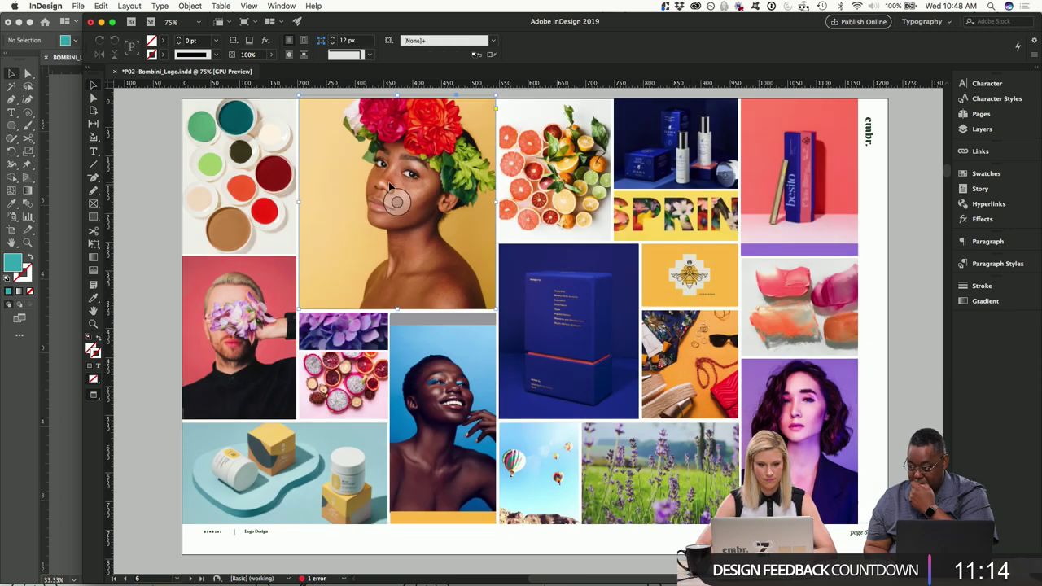
# Extract a colour theme from the flower-crown portrait with the Color Theme tool and view its variants.
pyautogui.click(389, 186)
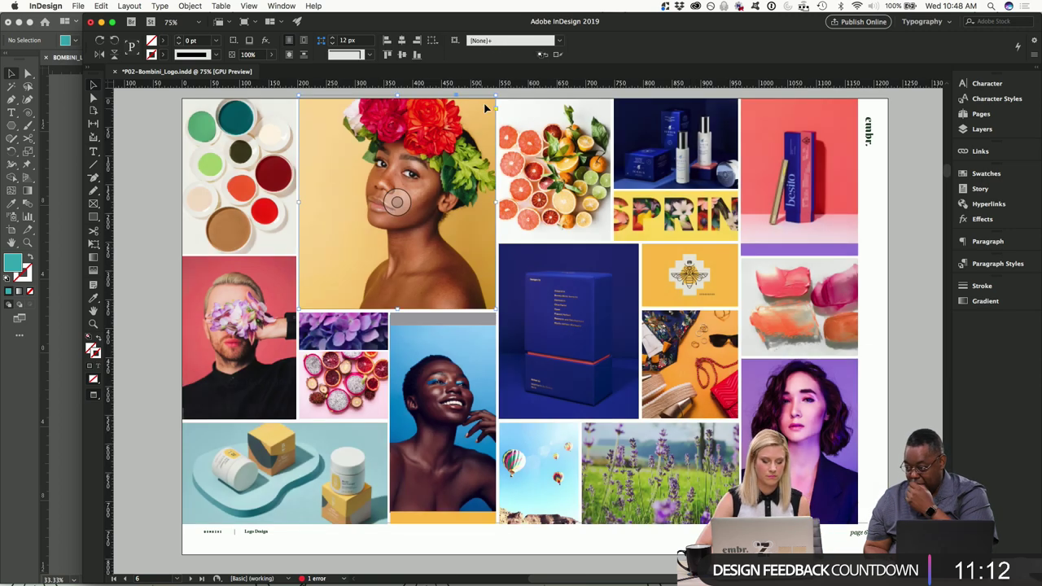
pyautogui.click(94, 300)
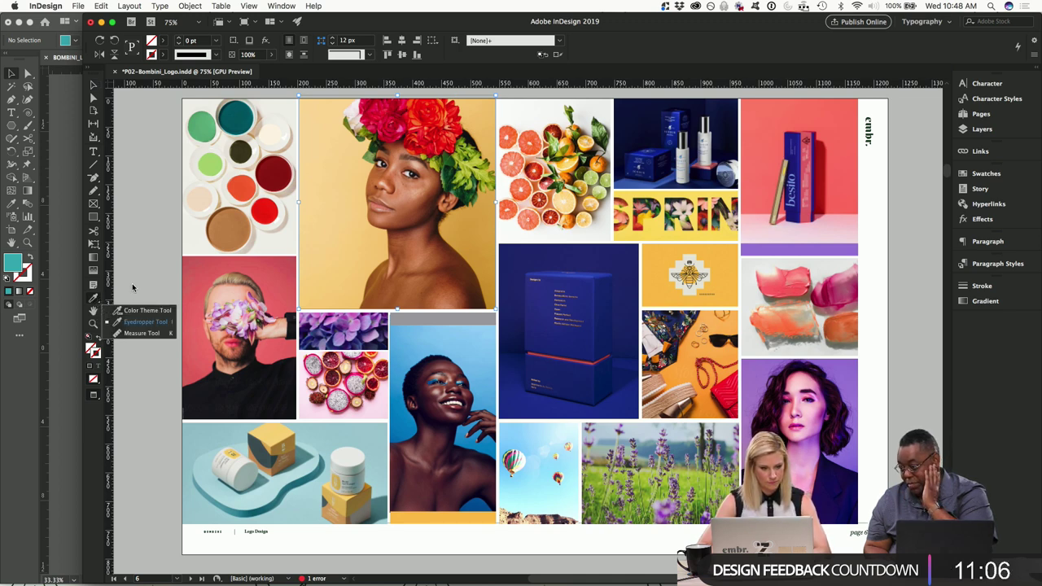
pyautogui.click(134, 311)
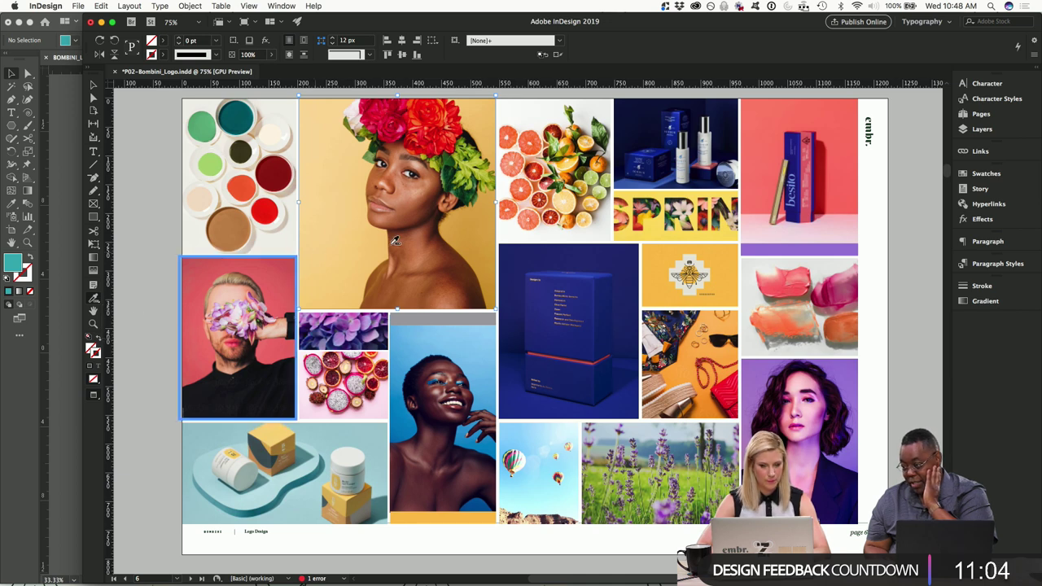
pyautogui.click(350, 233)
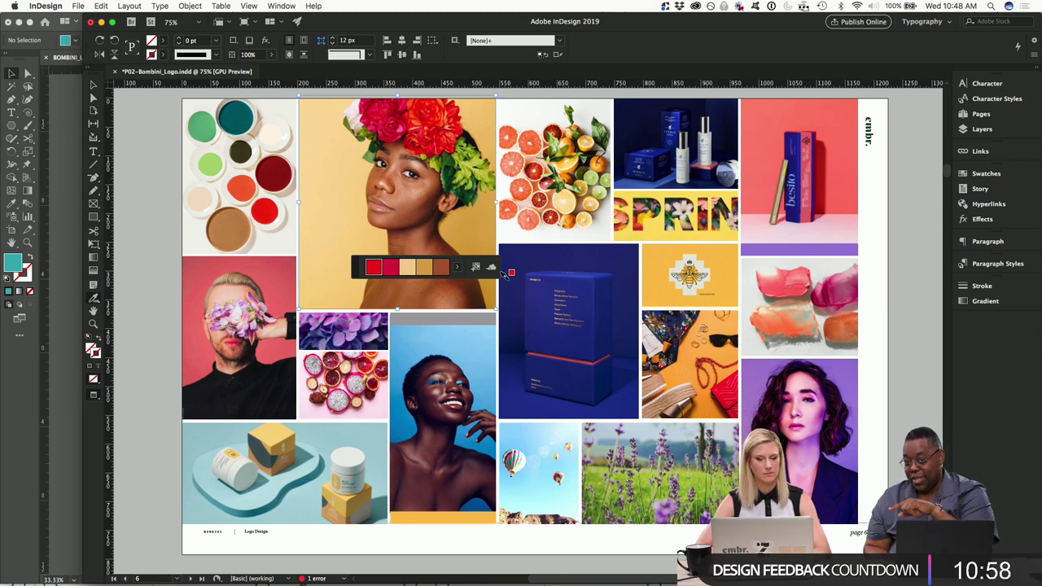
pyautogui.click(457, 268)
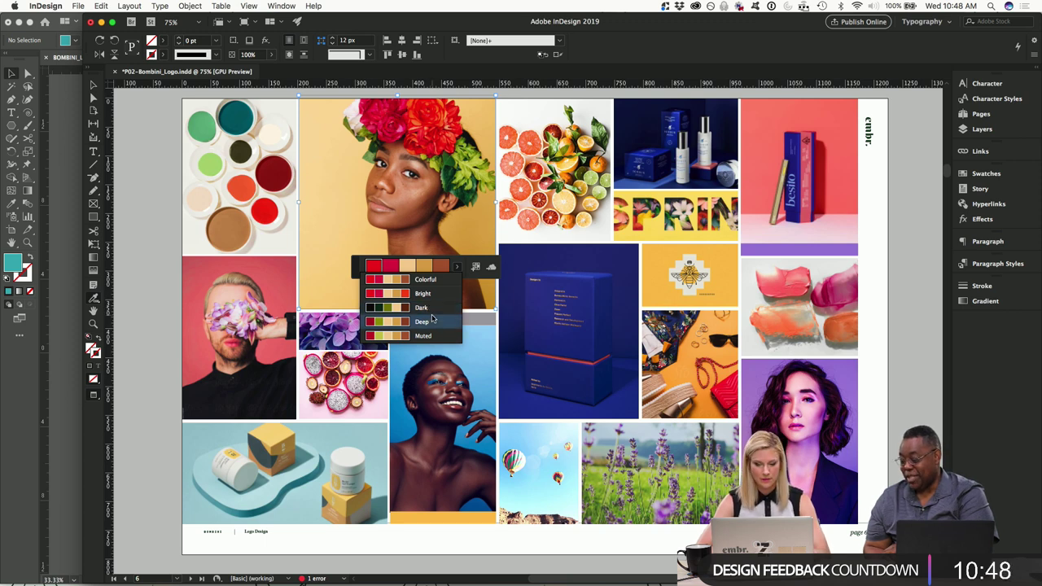
pyautogui.press('super+Tab')
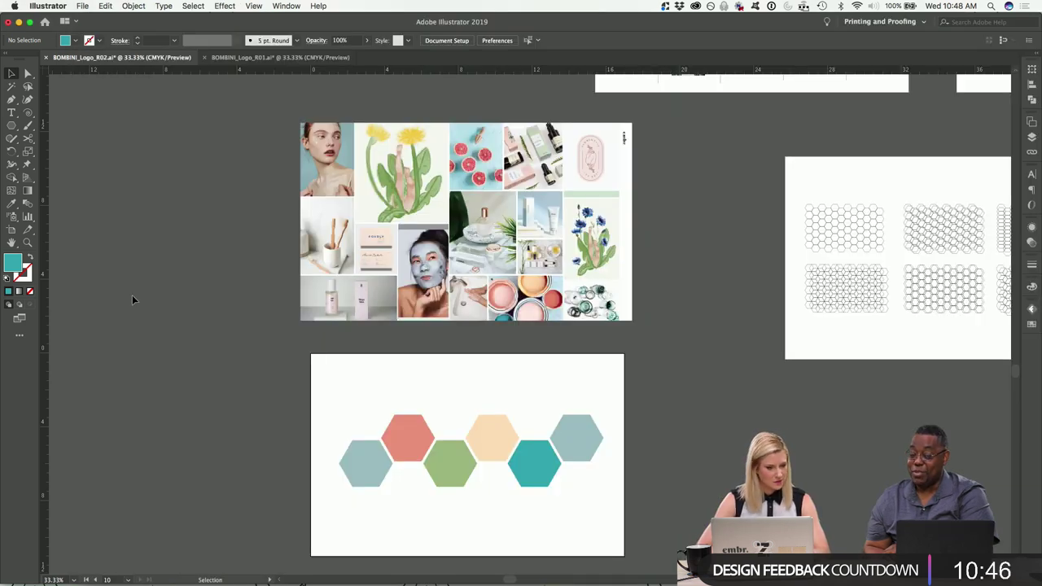
# Look for a colour theme tool, pan to the mood board, and browse panels without choosing.
pyautogui.click(11, 204)
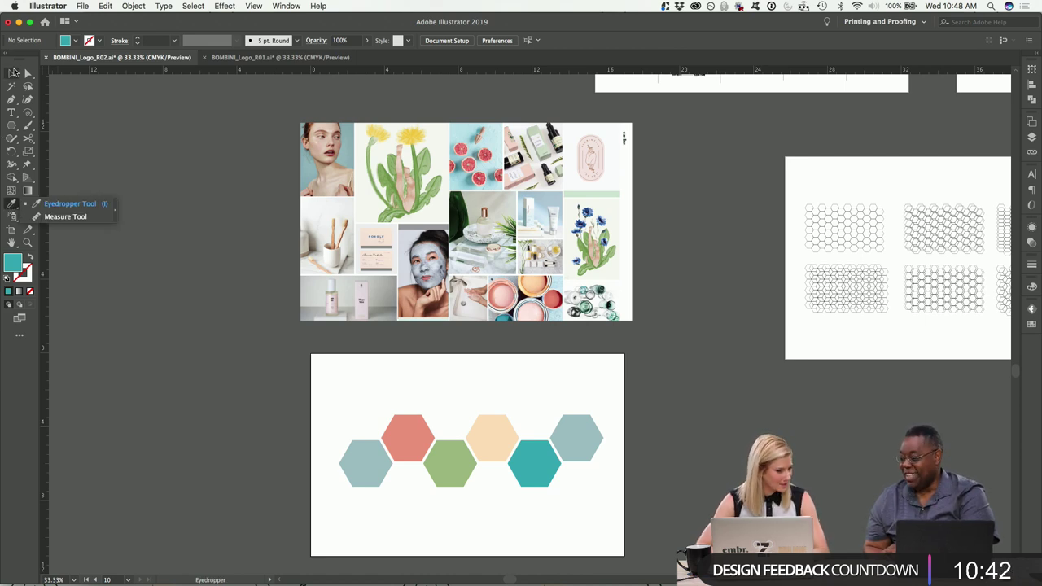
pyautogui.click(13, 74)
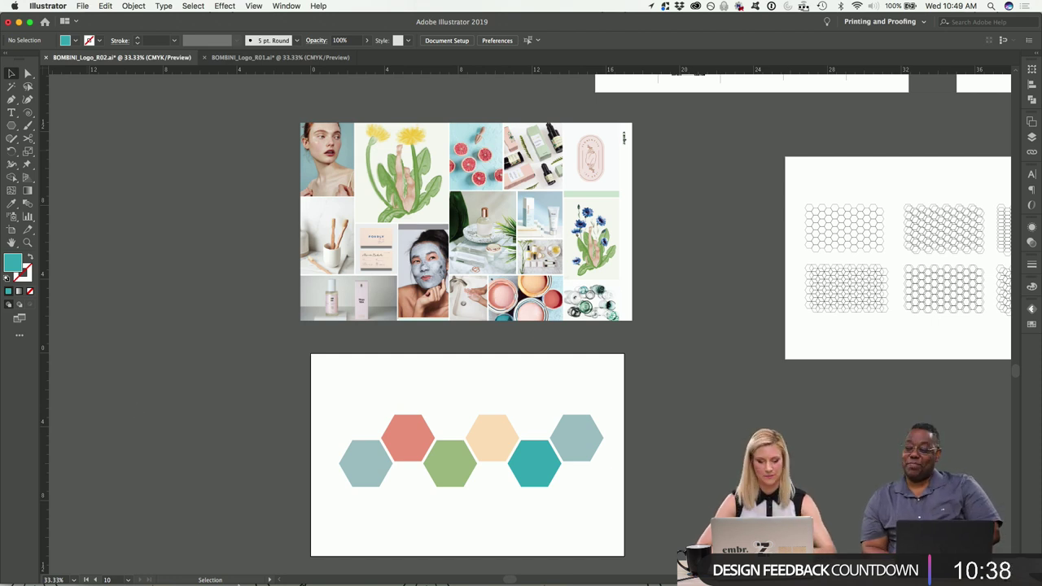
pyautogui.hscroll(1, 157, 386)
pyautogui.scroll(-1, 156, 386)
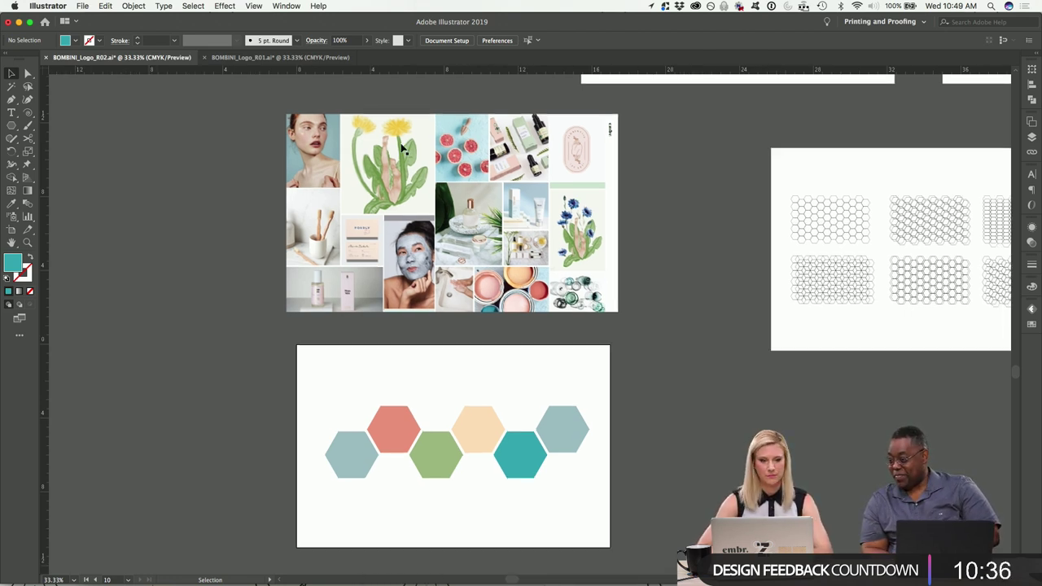
pyautogui.click(277, 7)
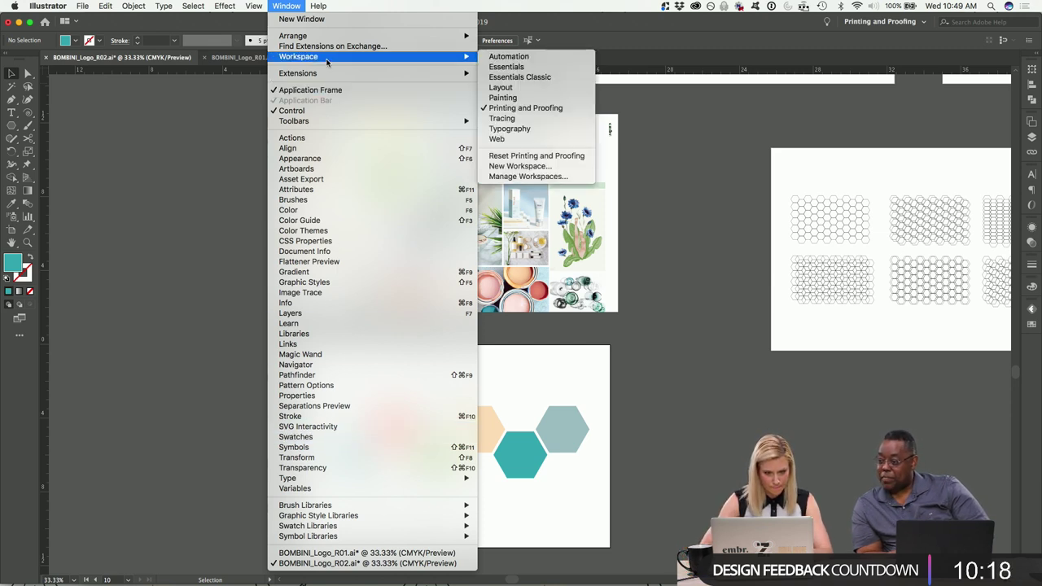
pyautogui.moveTo(325, 76)
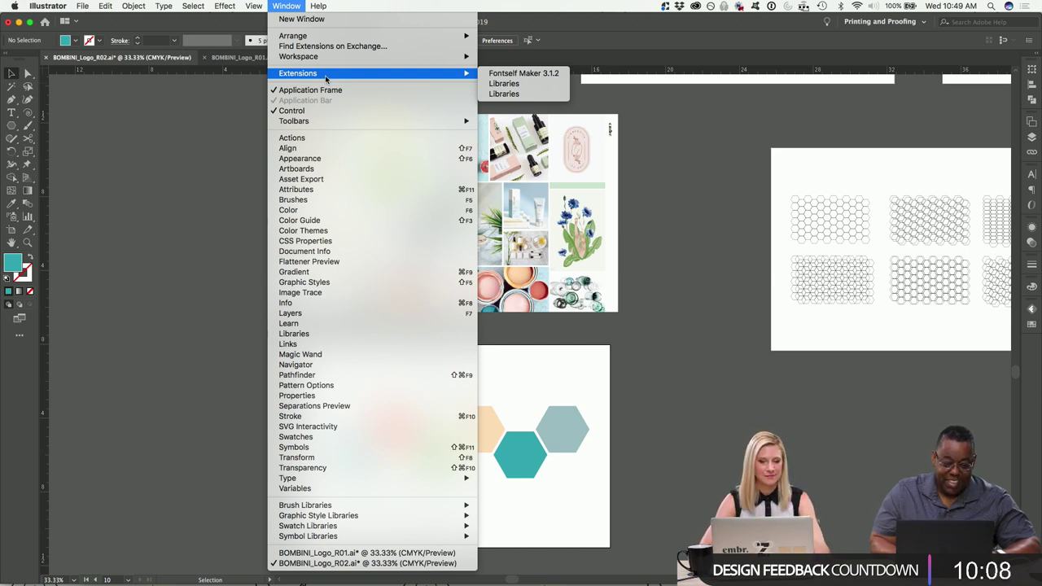
pyautogui.click(163, 190)
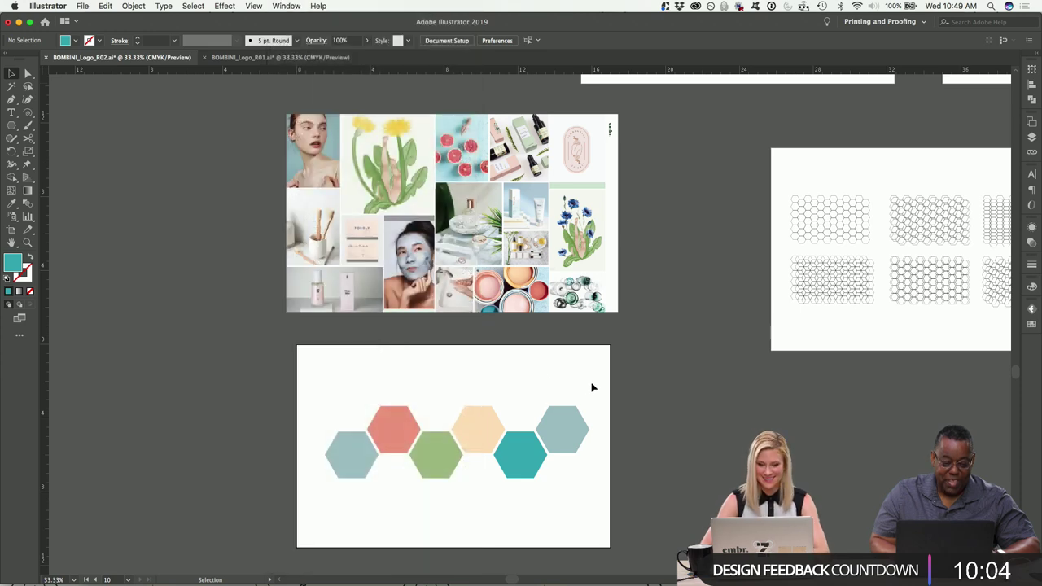
pyautogui.hscroll(-10, 465, 396)
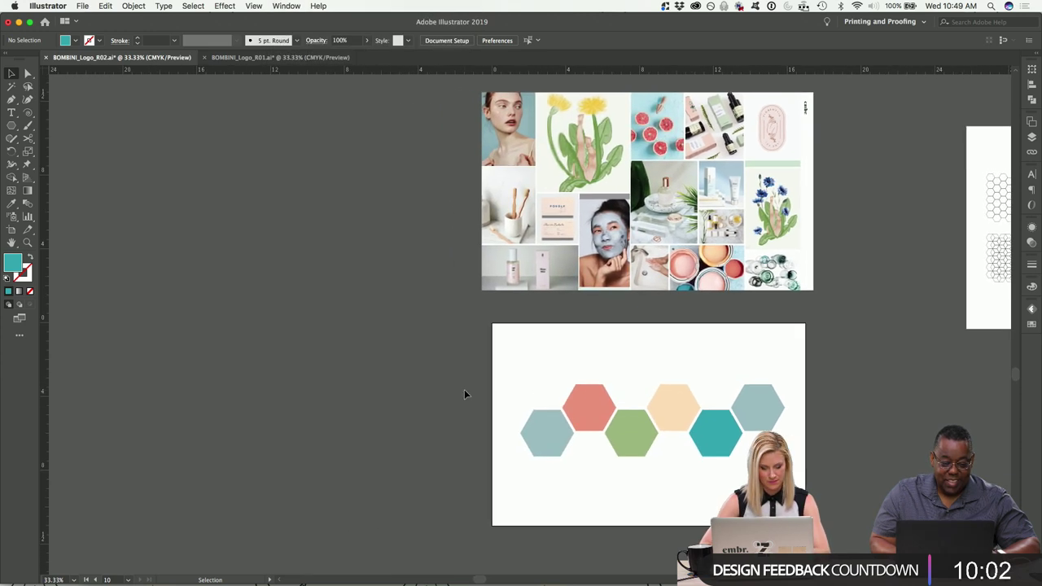
# Place the Desktop mood board screenshot into the document, left of the hexagon artboard.
pyautogui.click(370, 579)
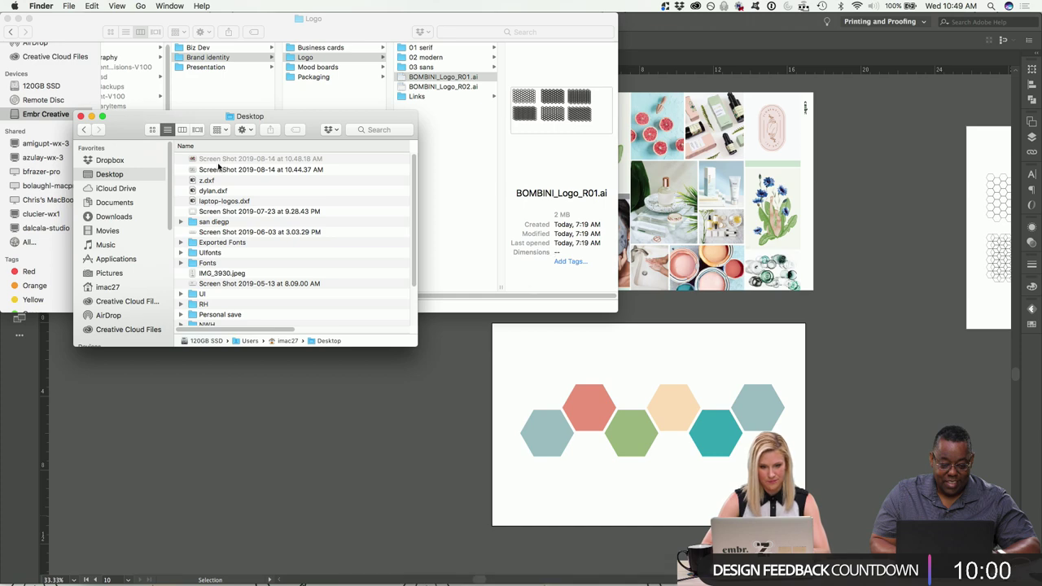
pyautogui.moveTo(234, 163); pyautogui.dragTo(279, 453)
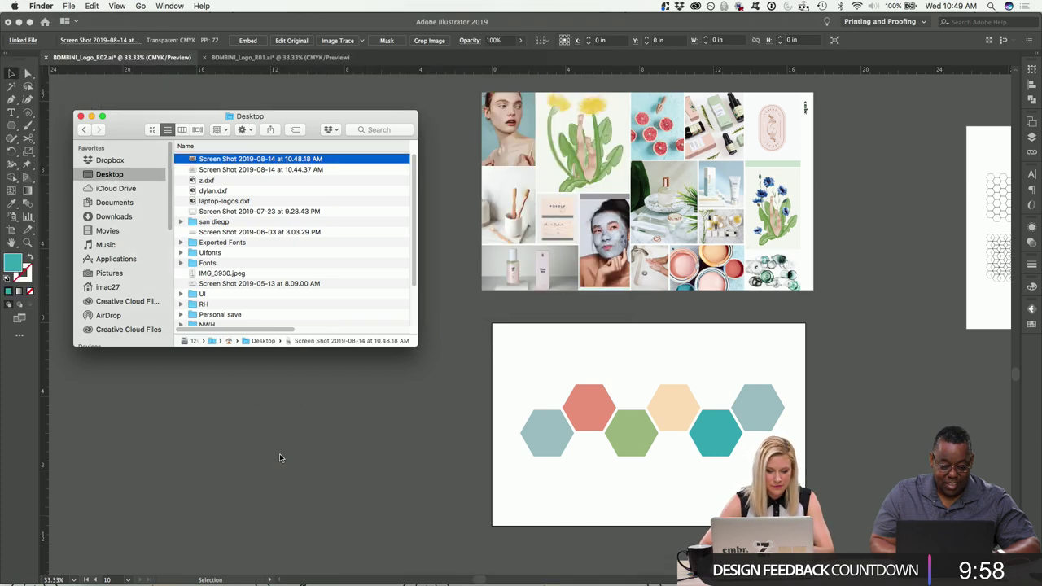
pyautogui.click(80, 115)
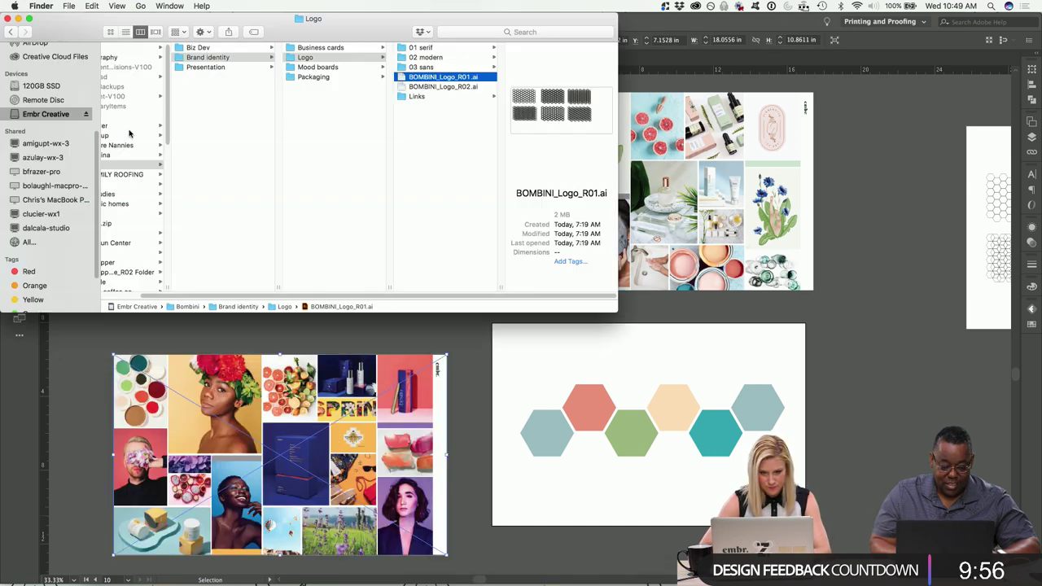
pyautogui.click(384, 330)
pyautogui.moveTo(385, 404); pyautogui.dragTo(409, 355)
pyautogui.hscroll(2, 409, 381)
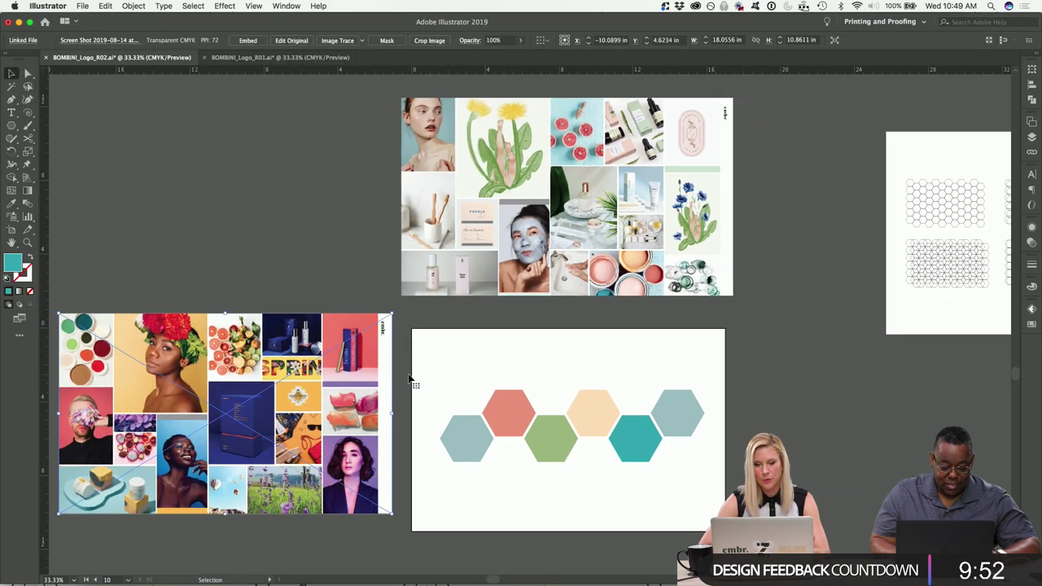
# Recolour the rightmost hexagon with brown sampled from the colourful mood board.
pyautogui.click(263, 246)
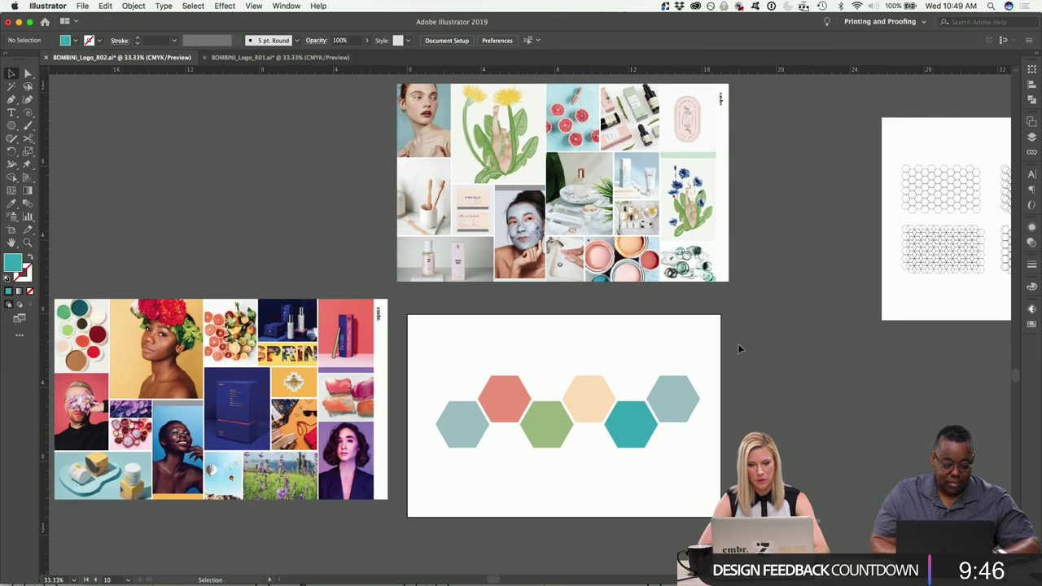
pyautogui.scroll(-3, 738, 343)
pyautogui.hscroll(-1, 738, 344)
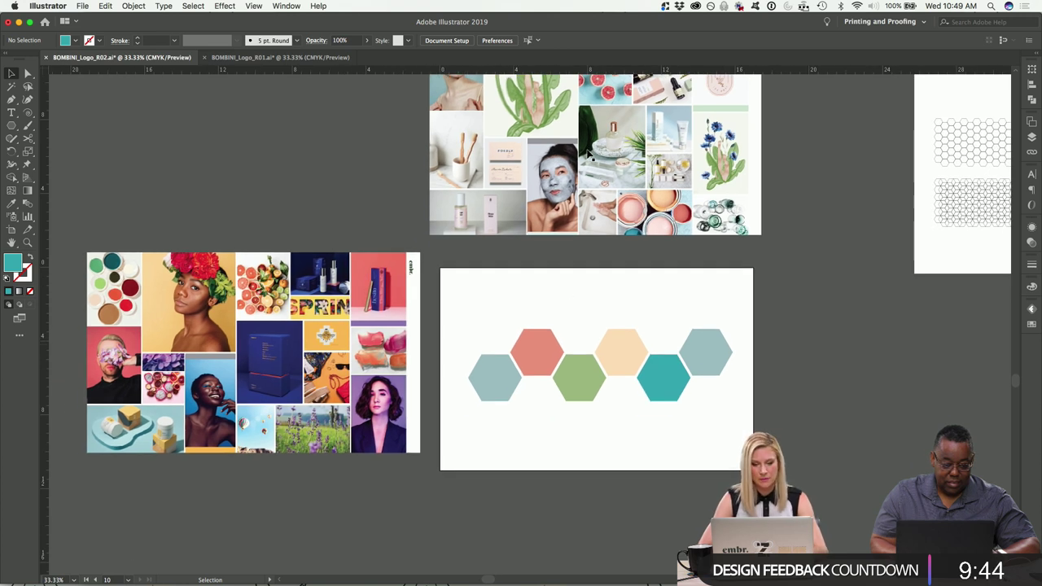
pyautogui.scroll(1, 617, 106)
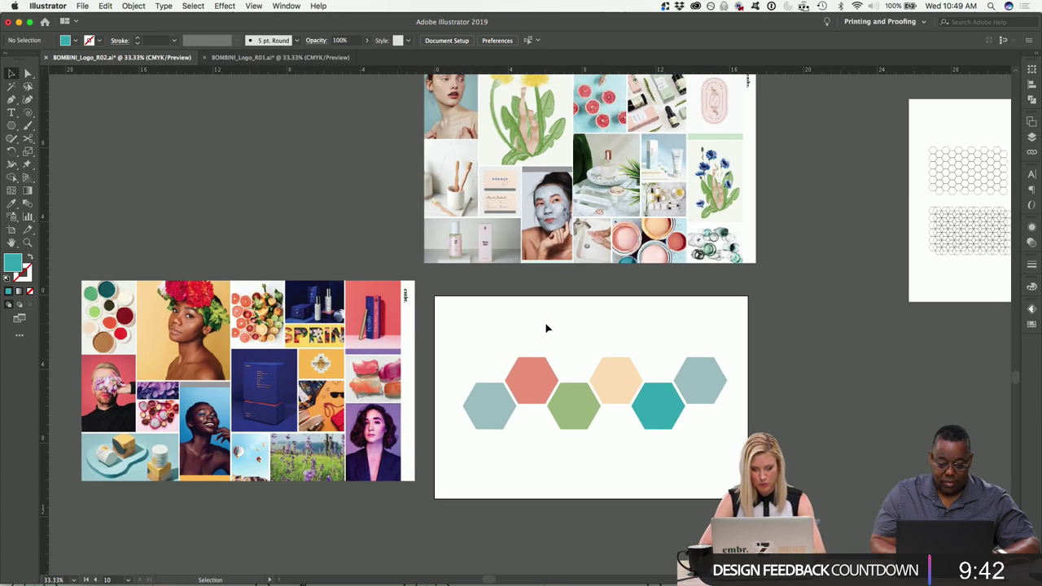
pyautogui.scroll(-2, 547, 326)
pyautogui.hscroll(-1, 546, 326)
pyautogui.click(716, 330)
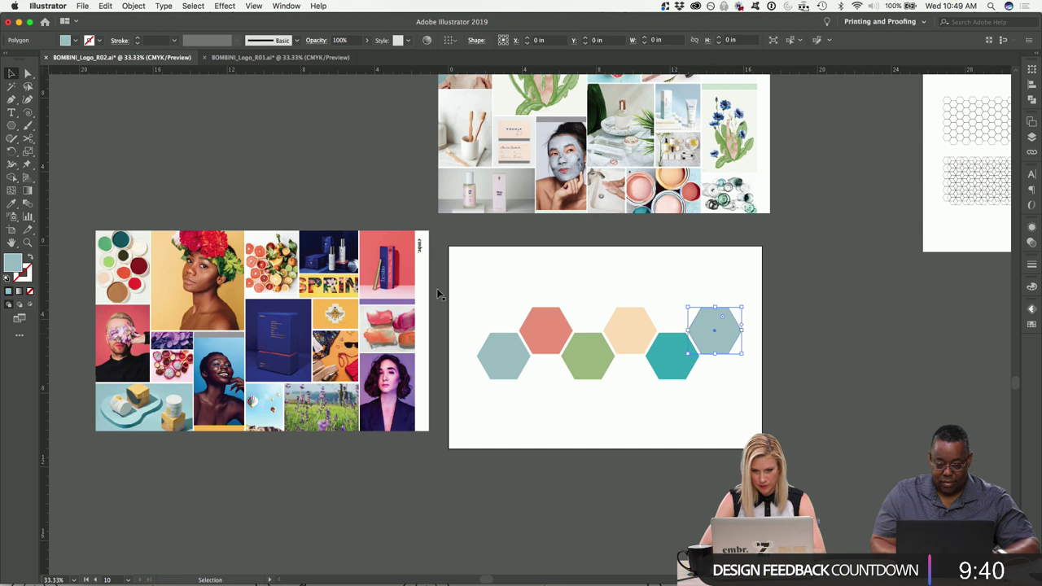
pyautogui.click(12, 203)
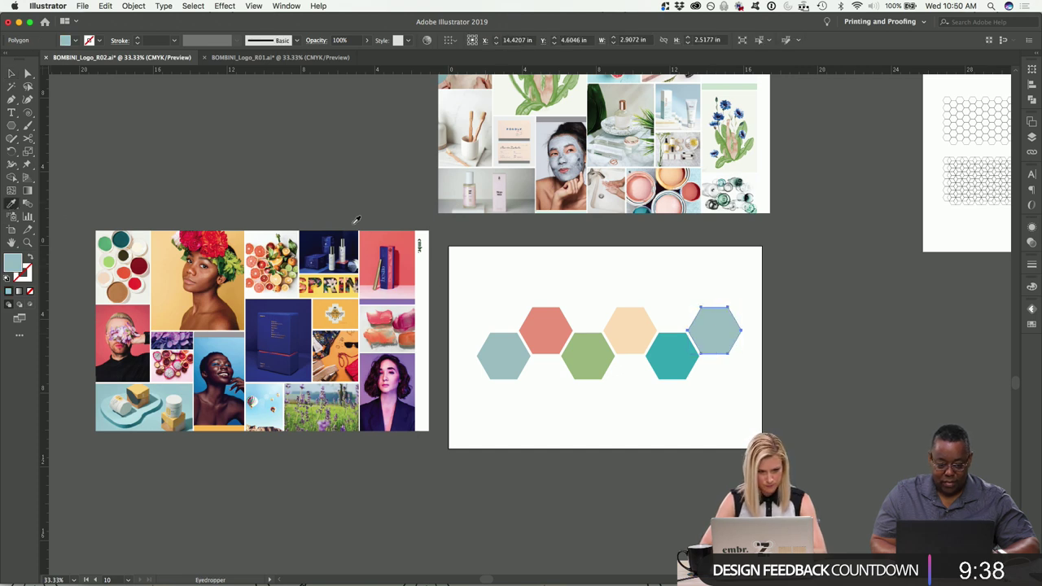
pyautogui.scroll(3, 346, 280)
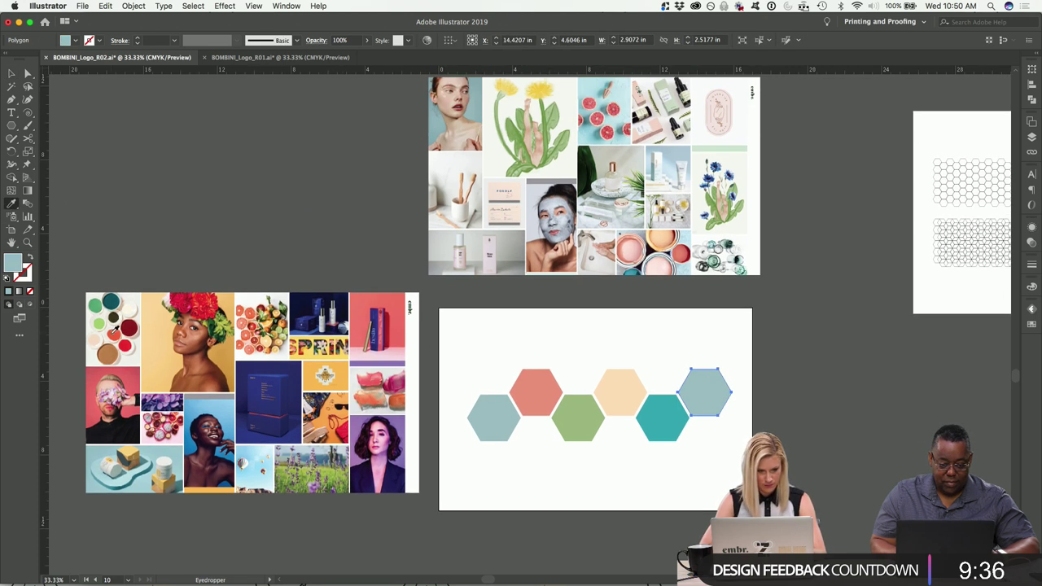
pyautogui.click(110, 352)
pyautogui.press('v')
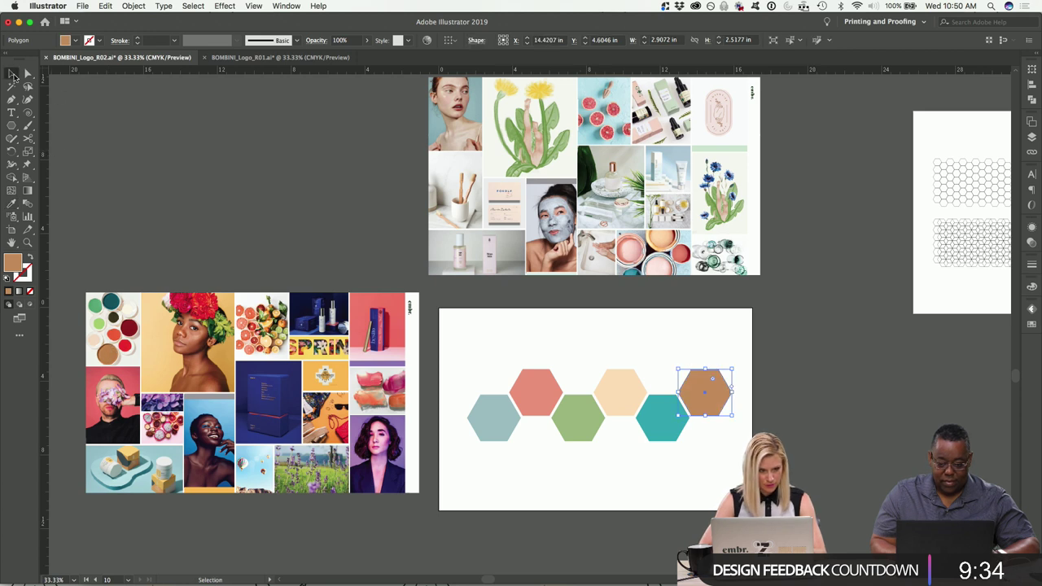
pyautogui.click(249, 186)
pyautogui.scroll(-3, 249, 186)
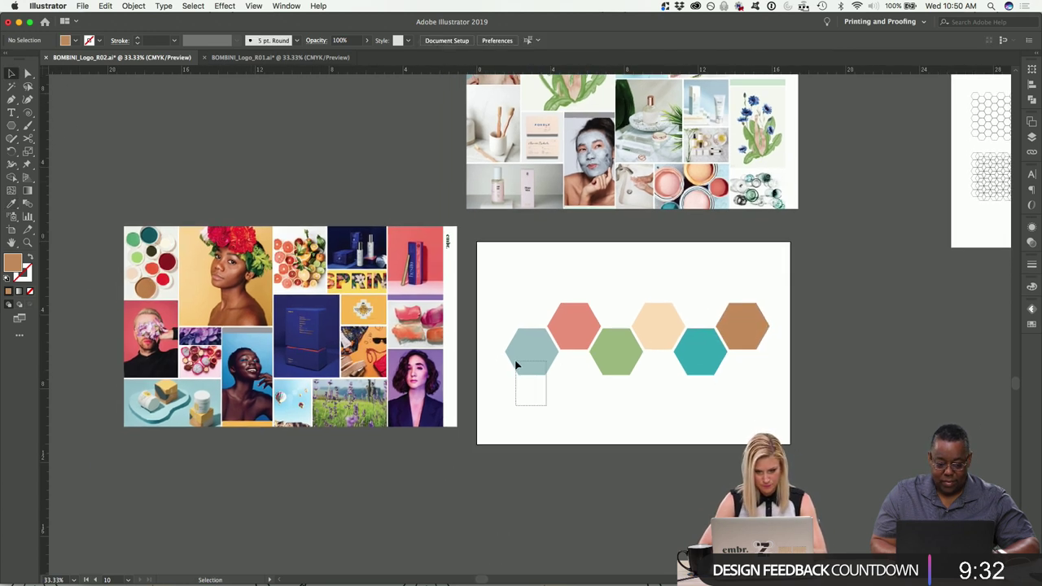
# Confirm the leftmost hexagon's fill is #99BBC0 (R153 G187 B192) in the Color Picker.
pyautogui.moveTo(515, 364); pyautogui.dragTo(515, 363)
pyautogui.doubleClick(9, 270)
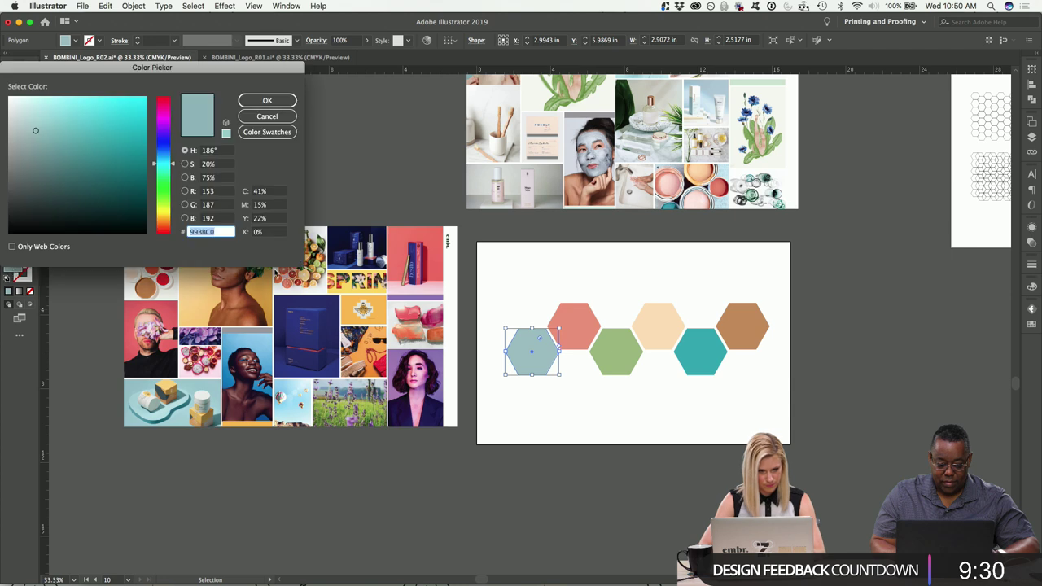
pyautogui.moveTo(114, 72); pyautogui.dragTo(458, 74)
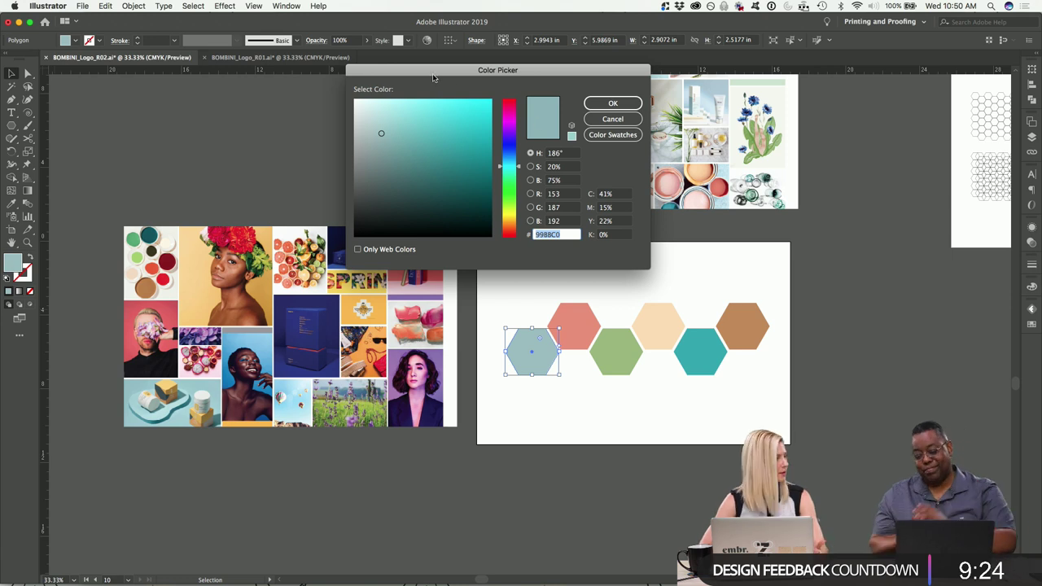
pyautogui.click(613, 119)
pyautogui.click(339, 162)
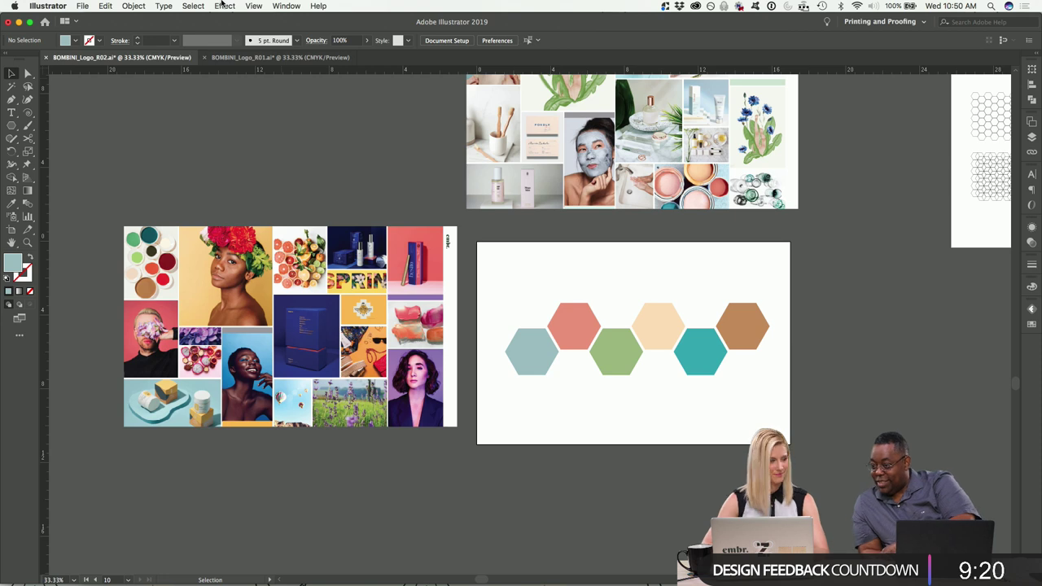
pyautogui.click(285, 6)
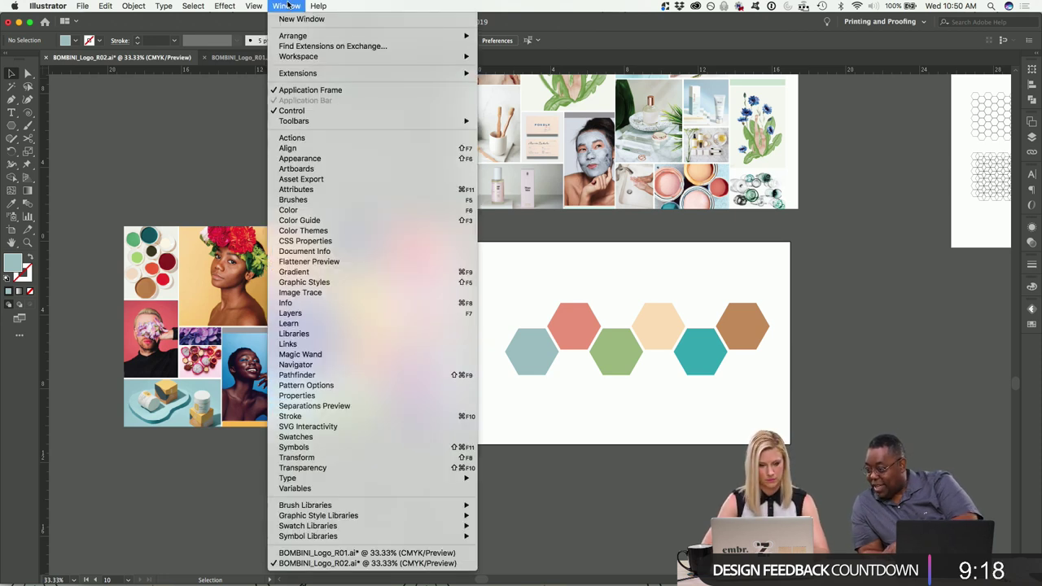
# Open the Adobe Color Themes panel and move it aside to uncover the hexagons.
pyautogui.click(325, 230)
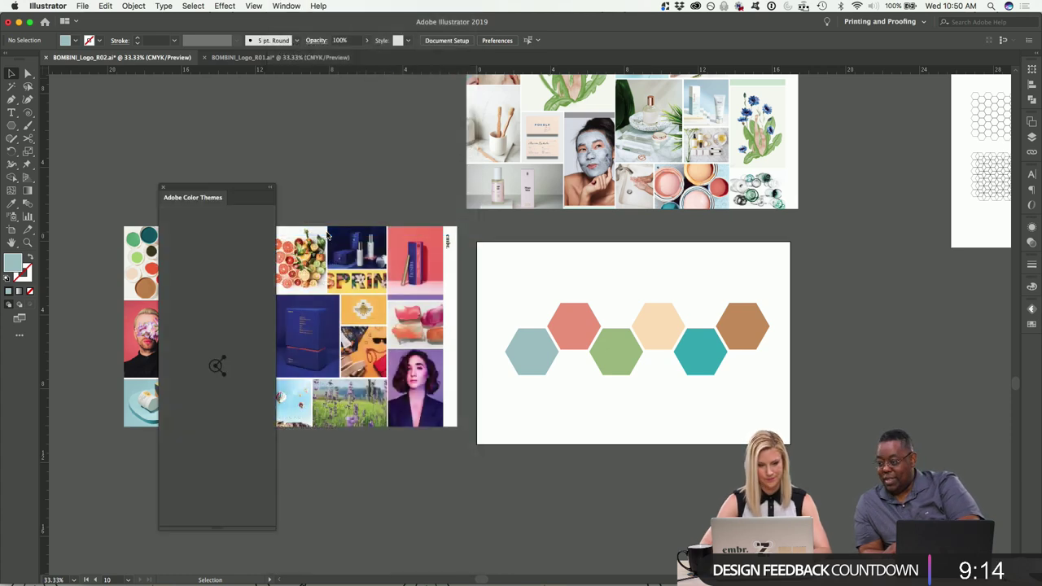
pyautogui.moveTo(194, 188); pyautogui.dragTo(545, 92)
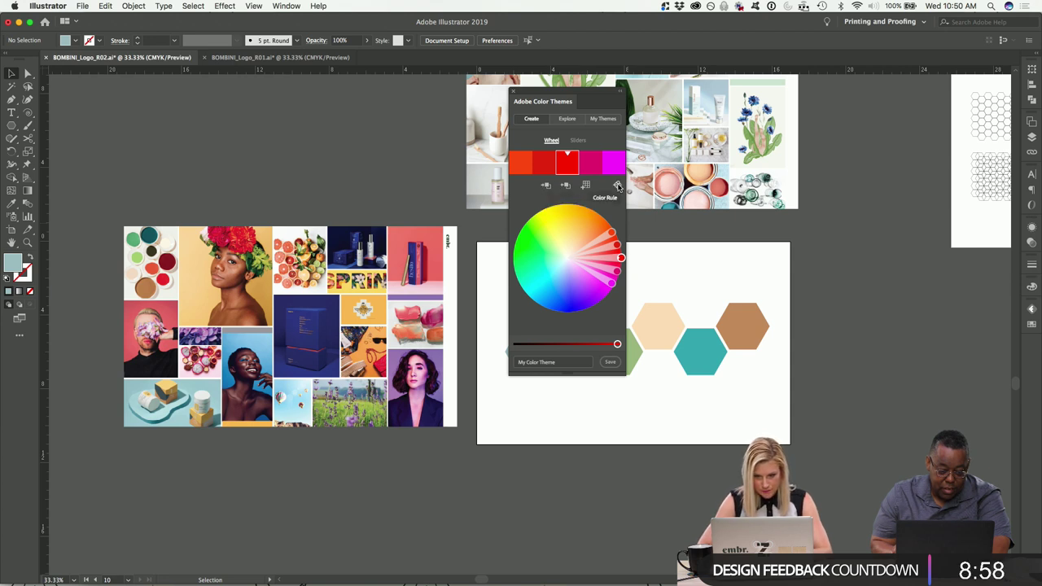
pyautogui.moveTo(534, 96); pyautogui.dragTo(707, 146)
pyautogui.click(11, 203)
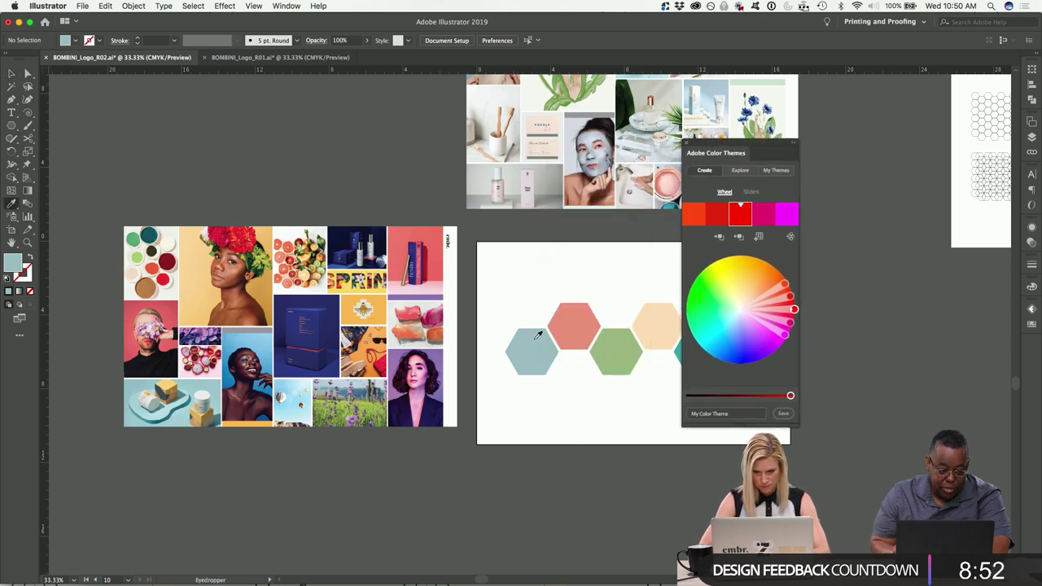
# Search Explore themes for 'clean' and scroll through the results.
pyautogui.click(739, 171)
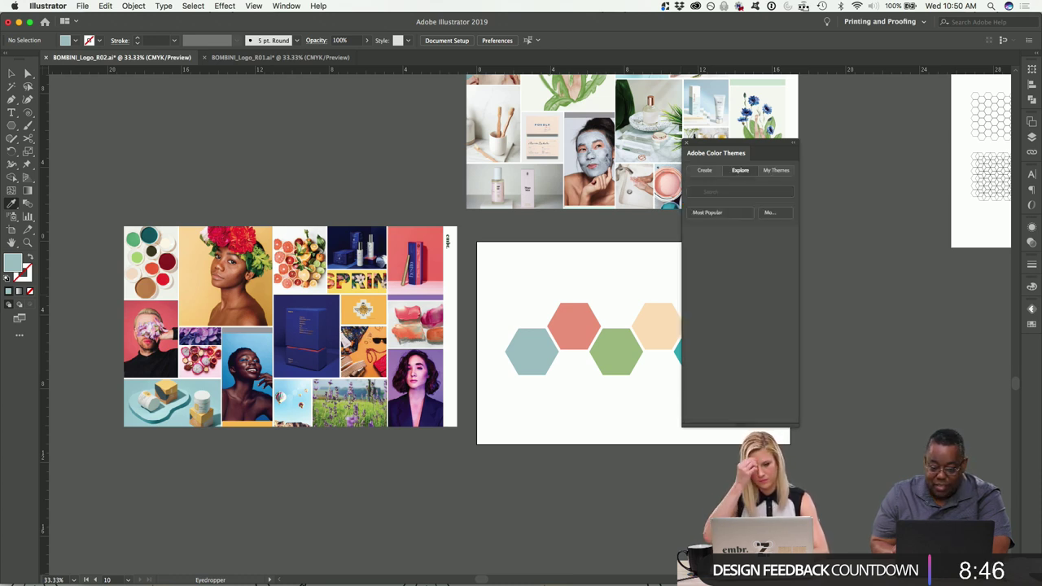
pyautogui.click(723, 192)
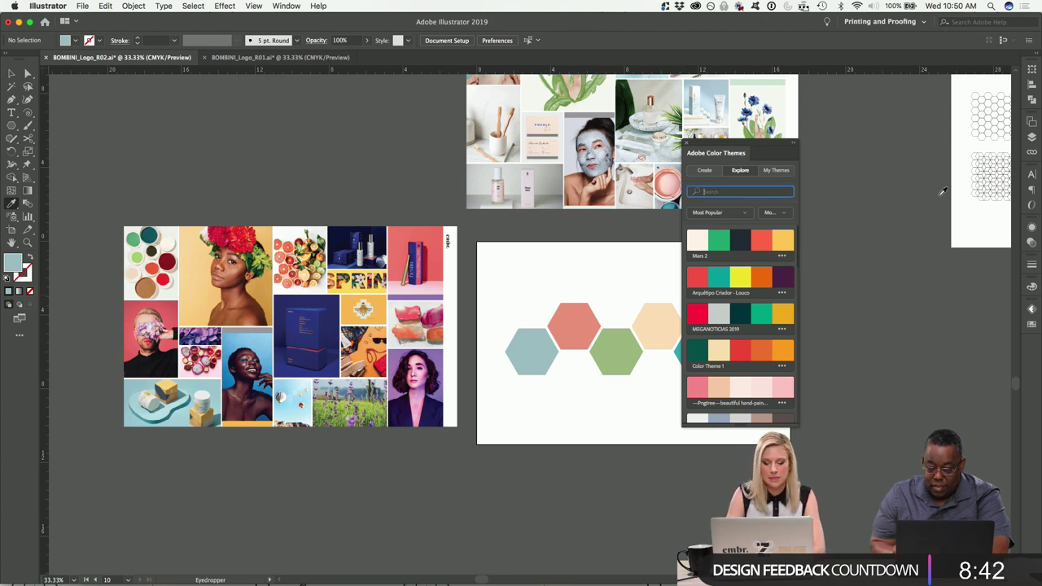
pyautogui.write('d')
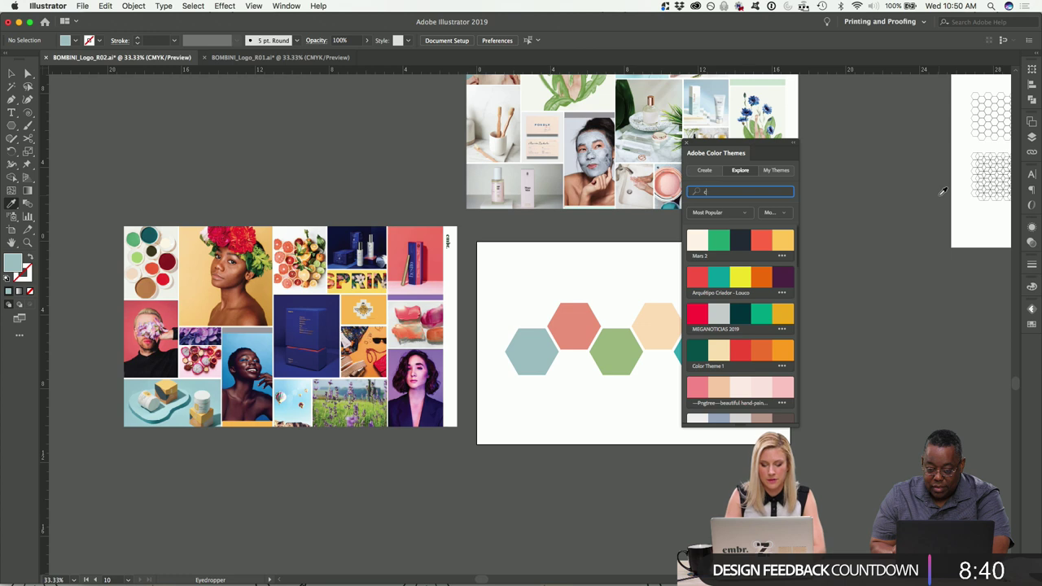
pyautogui.press('Return')
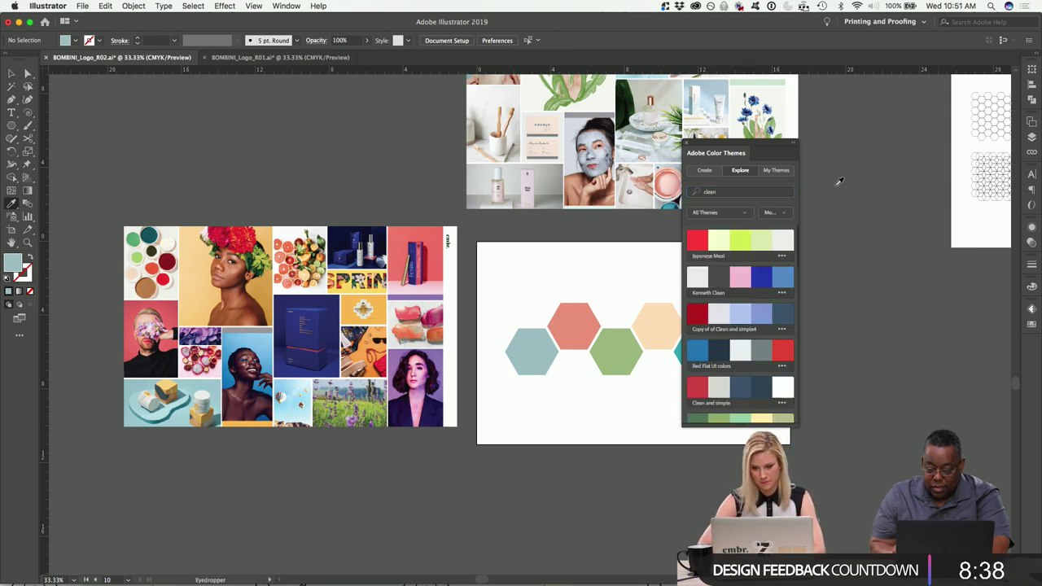
pyautogui.scroll(-4, 759, 294)
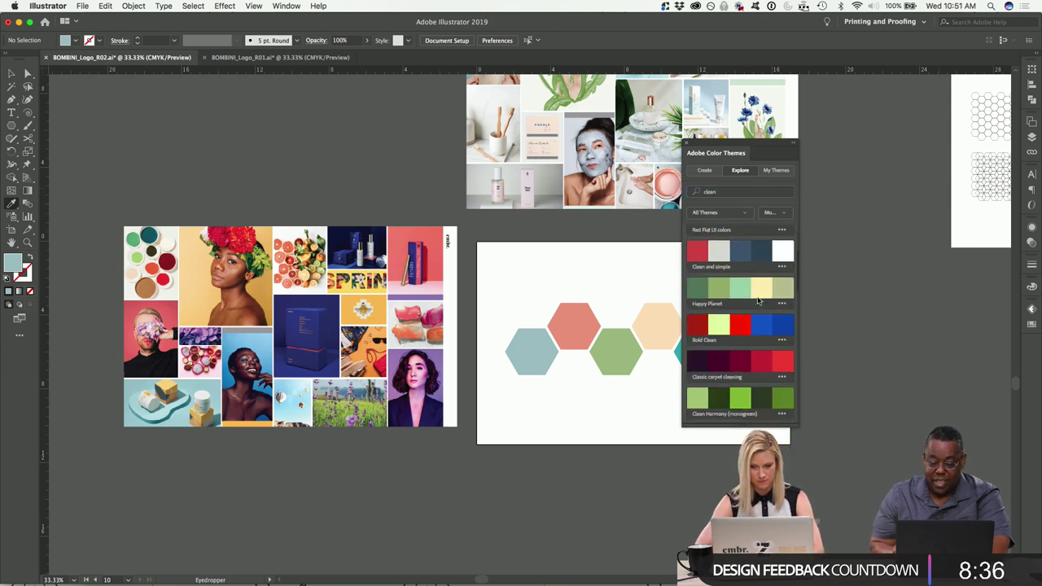
pyautogui.scroll(-4, 760, 294)
pyautogui.scroll(-8, 761, 295)
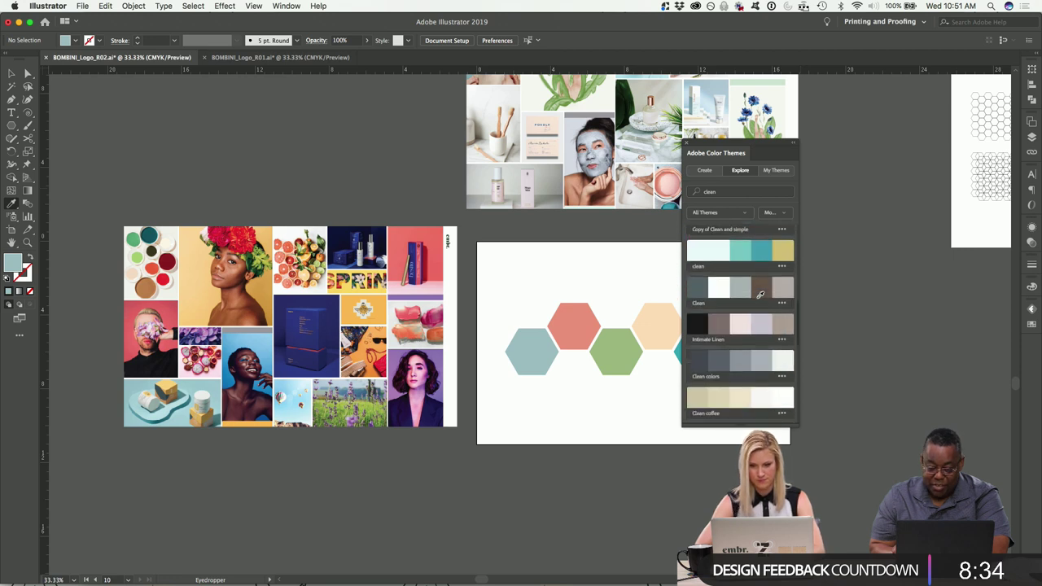
pyautogui.scroll(-10, 757, 297)
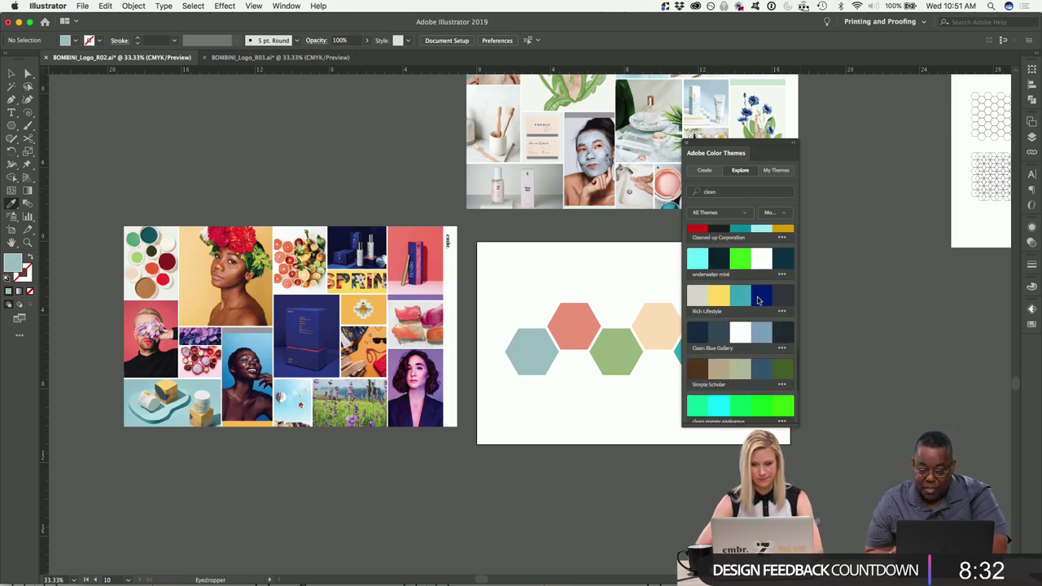
pyautogui.scroll(-2, 760, 294)
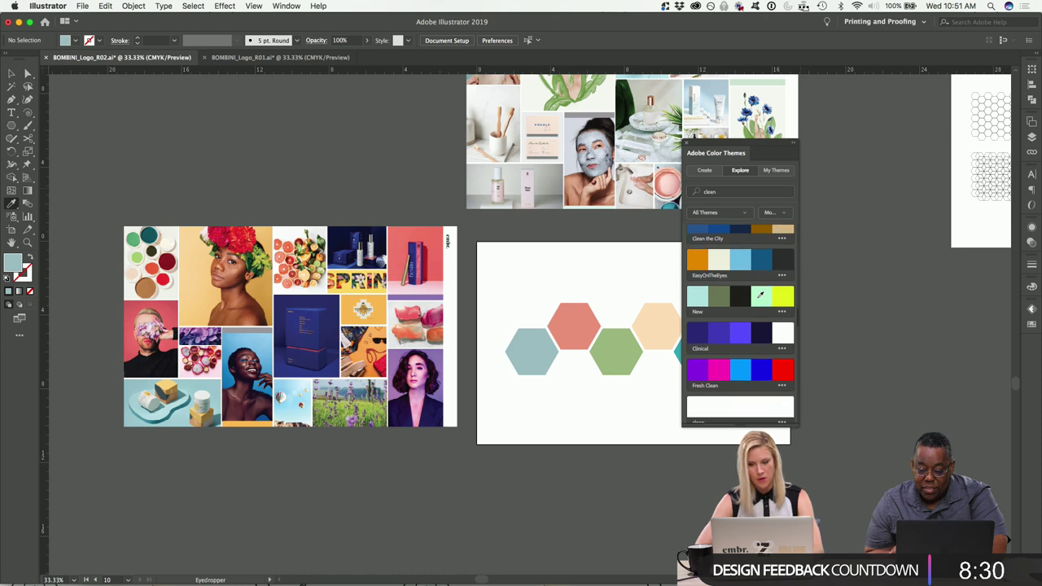
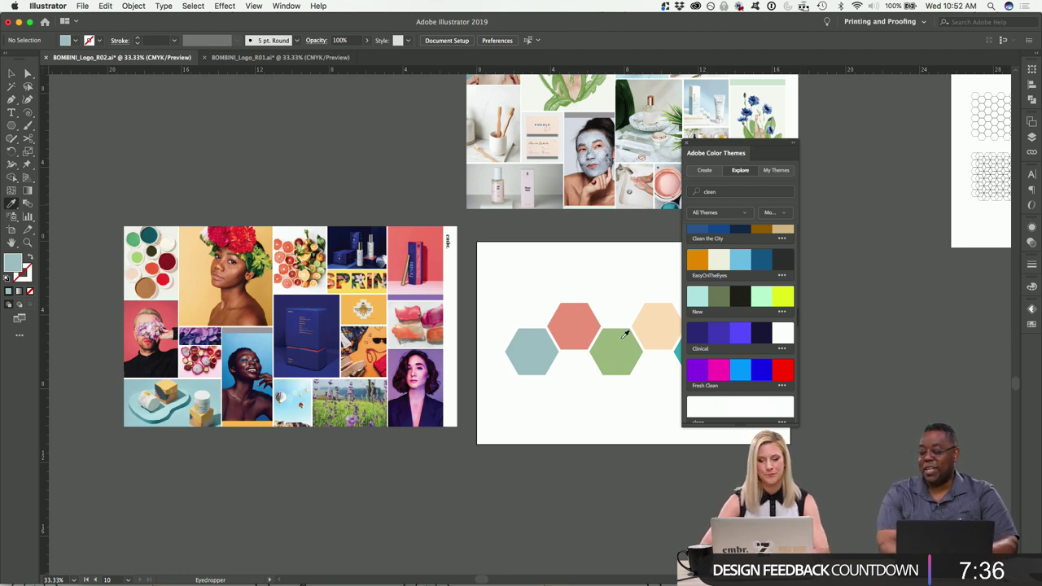
# Dock the Color Themes panel out of the way and select the green hexagon.
pyautogui.scroll(-1, 727, 350)
pyautogui.click(12, 74)
pyautogui.moveTo(713, 146); pyautogui.dragTo(1031, 338)
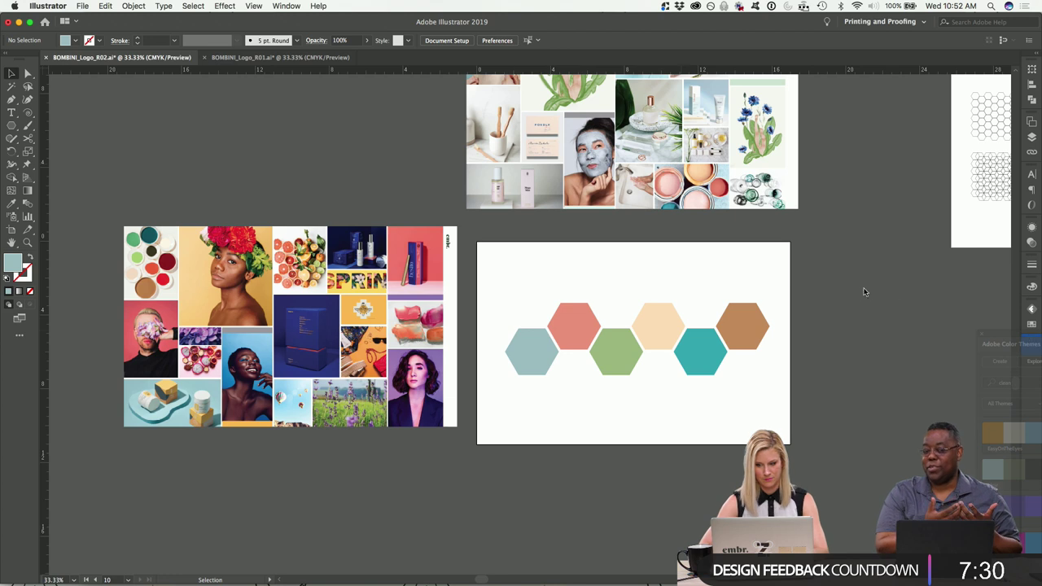
pyautogui.scroll(-2, 865, 286)
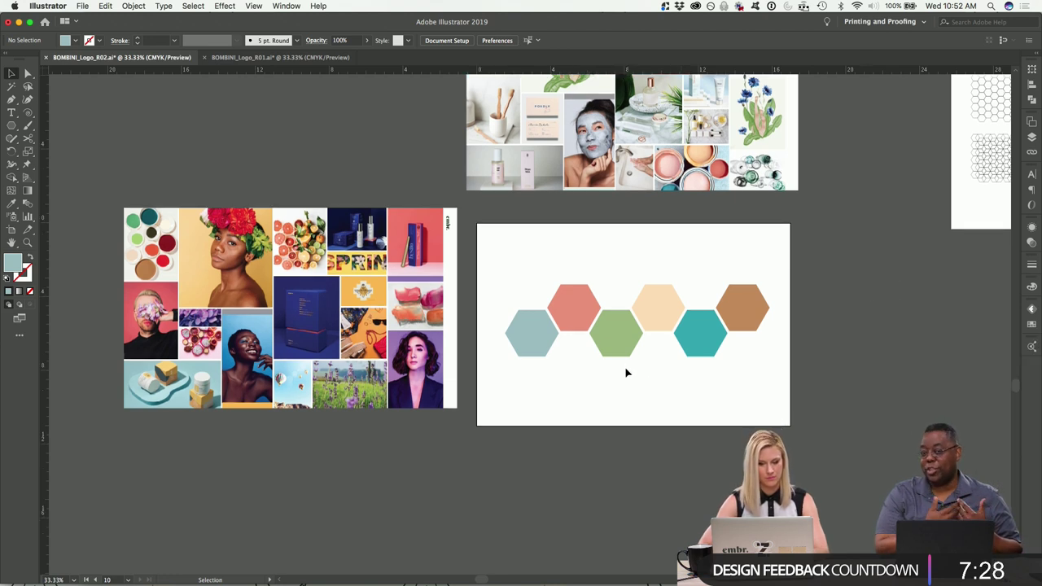
pyautogui.click(616, 338)
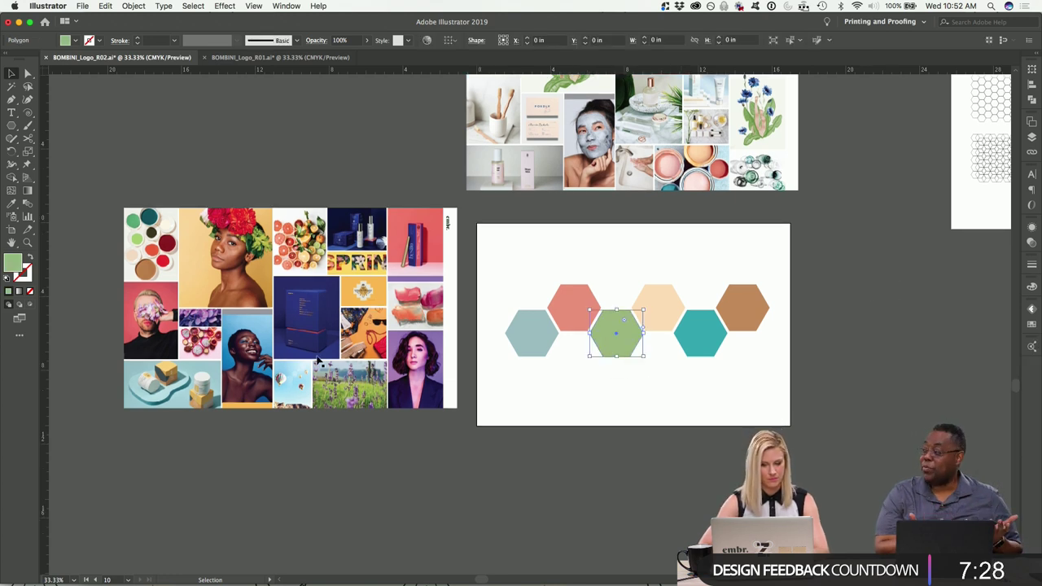
# Sample a green from the moodboard, then tweak it to olive 9BAA43 in the Color Picker.
pyautogui.click(12, 205)
pyautogui.click(369, 388)
pyautogui.doubleClick(12, 265)
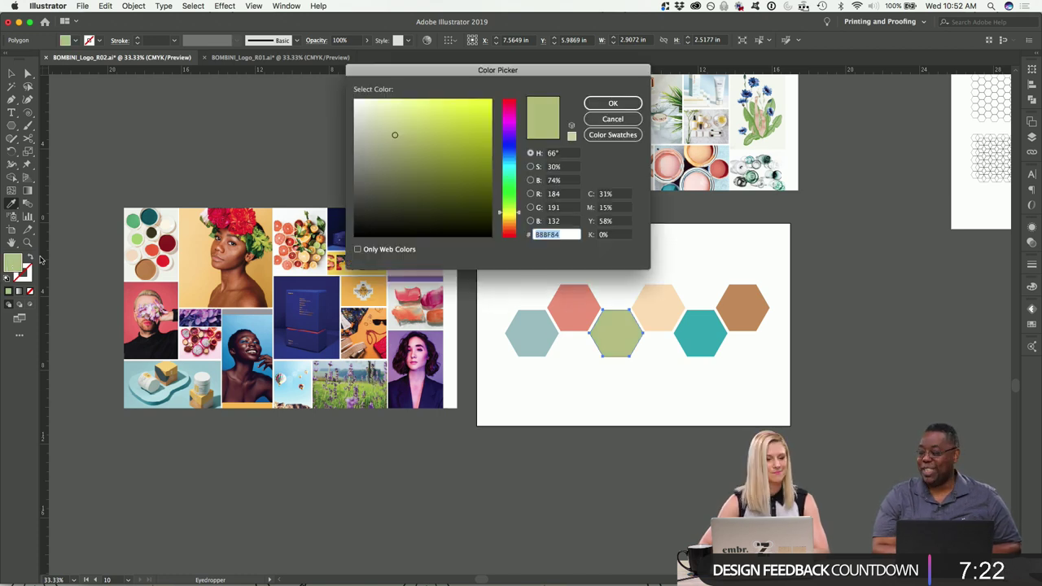
pyautogui.click(438, 144)
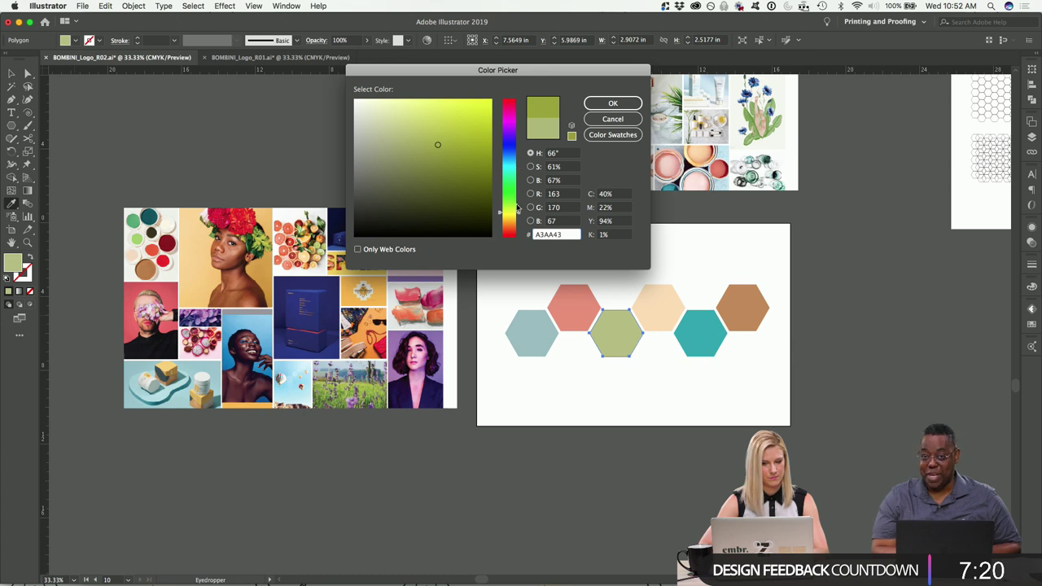
pyautogui.moveTo(515, 213); pyautogui.dragTo(515, 210)
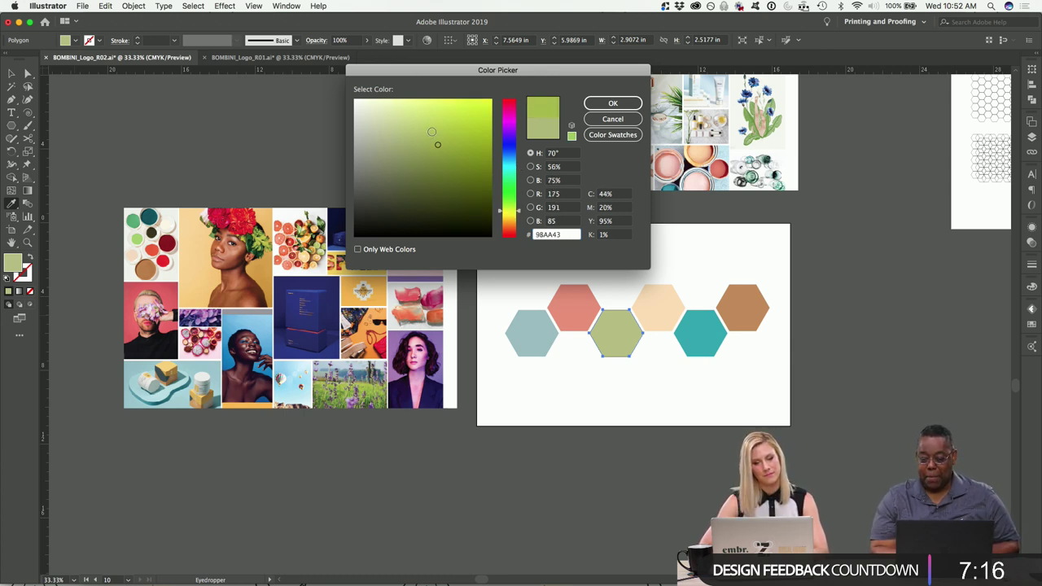
pyautogui.click(613, 104)
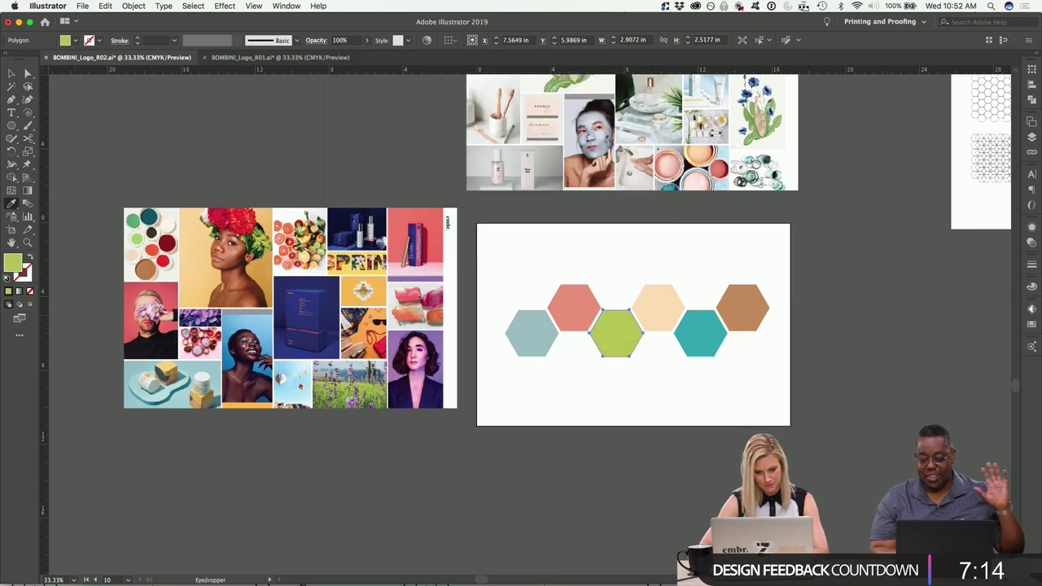
# At 50% zoom, soften the green hexagon's fill to the lighter muted green B0C979.
pyautogui.press('super+equal')
pyautogui.hscroll(-3, 305, 267)
pyautogui.press('v')
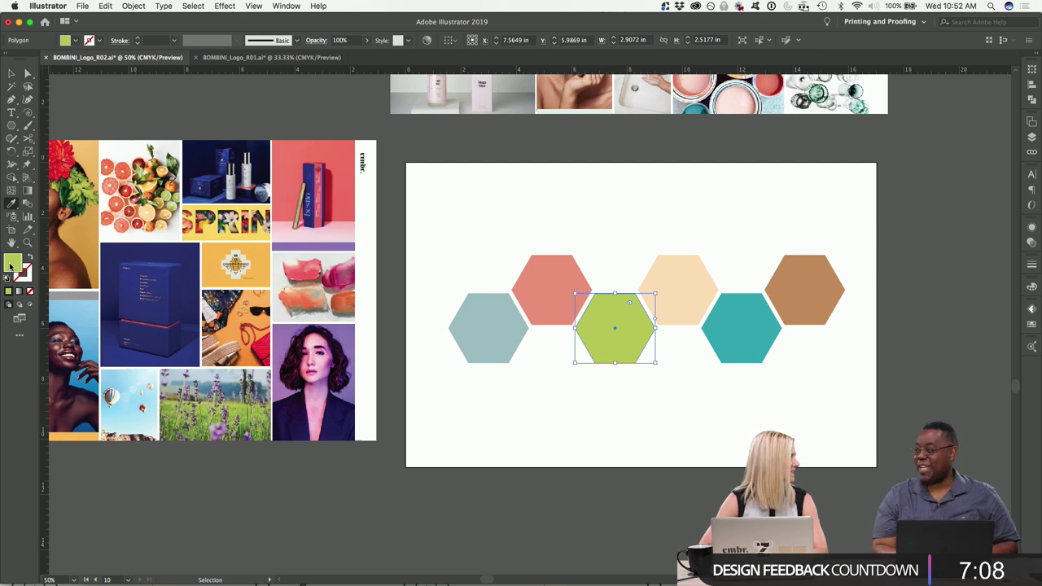
pyautogui.doubleClick(8, 266)
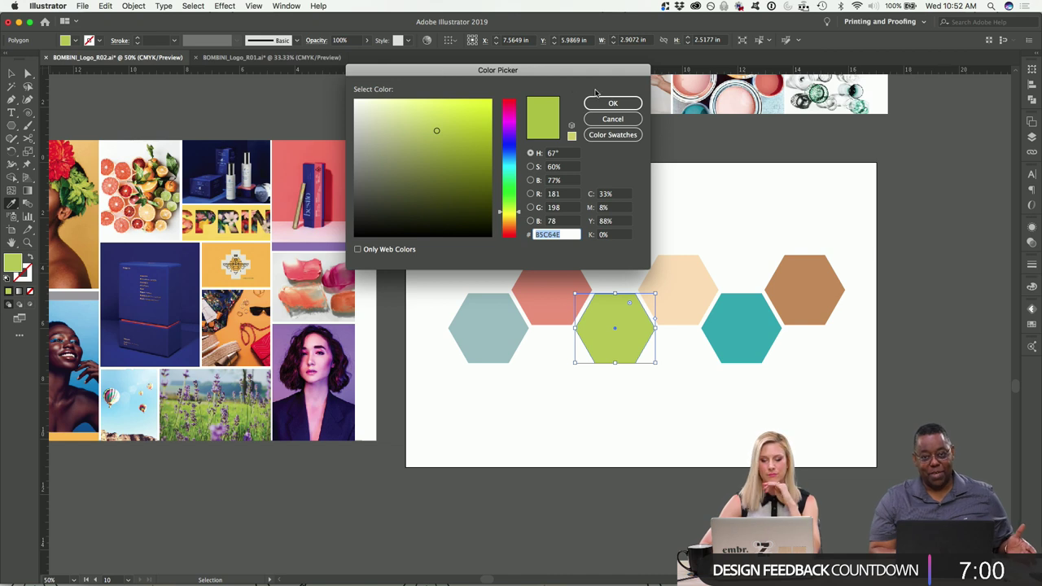
pyautogui.moveTo(437, 130)
pyautogui.mouseDown()
pyautogui.moveTo(423, 130)
pyautogui.moveTo(443, 129)
pyautogui.mouseUp()
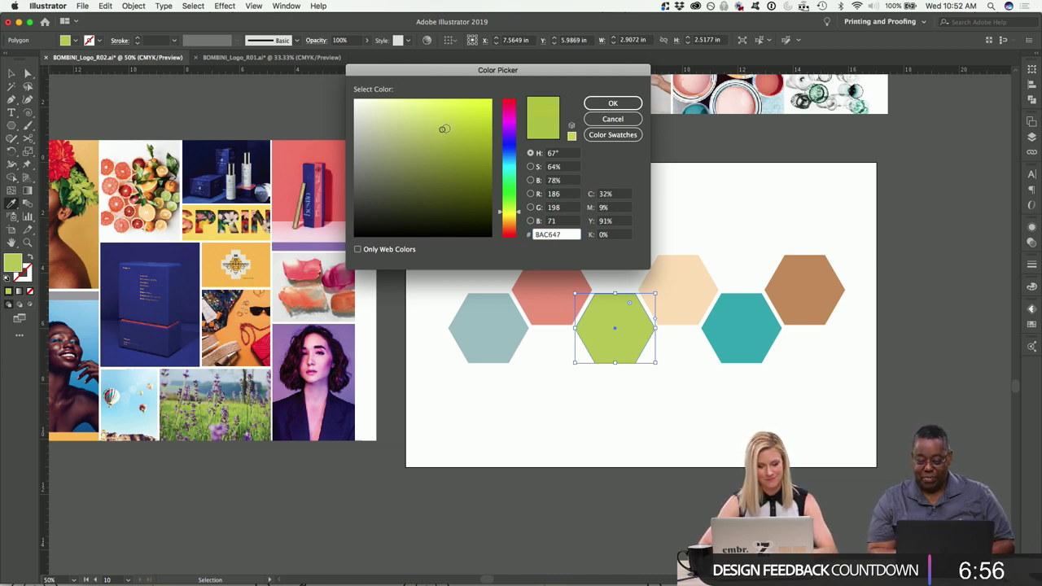
pyautogui.moveTo(514, 211); pyautogui.dragTo(514, 208)
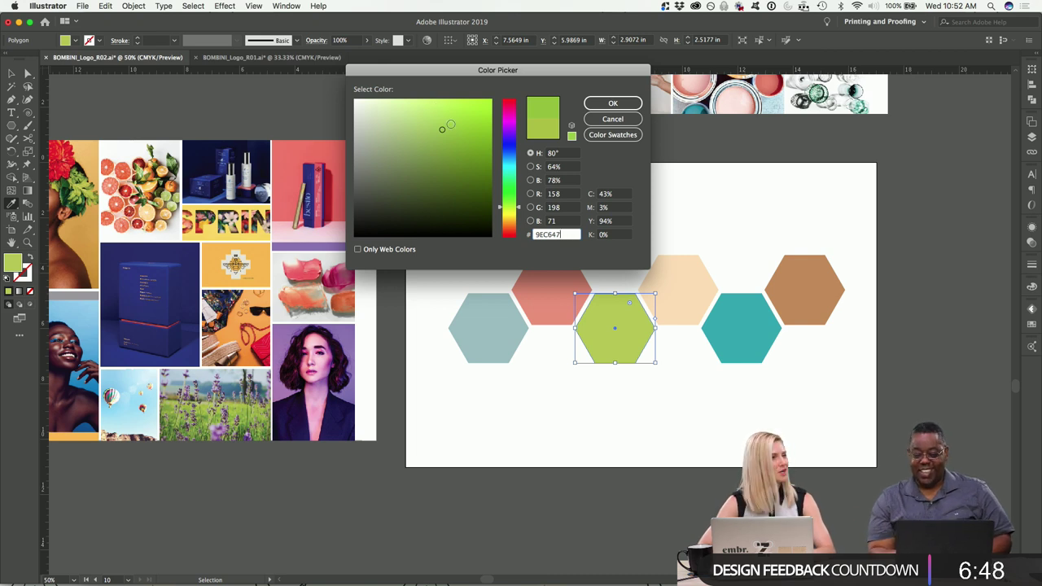
pyautogui.moveTo(460, 75); pyautogui.dragTo(481, 23)
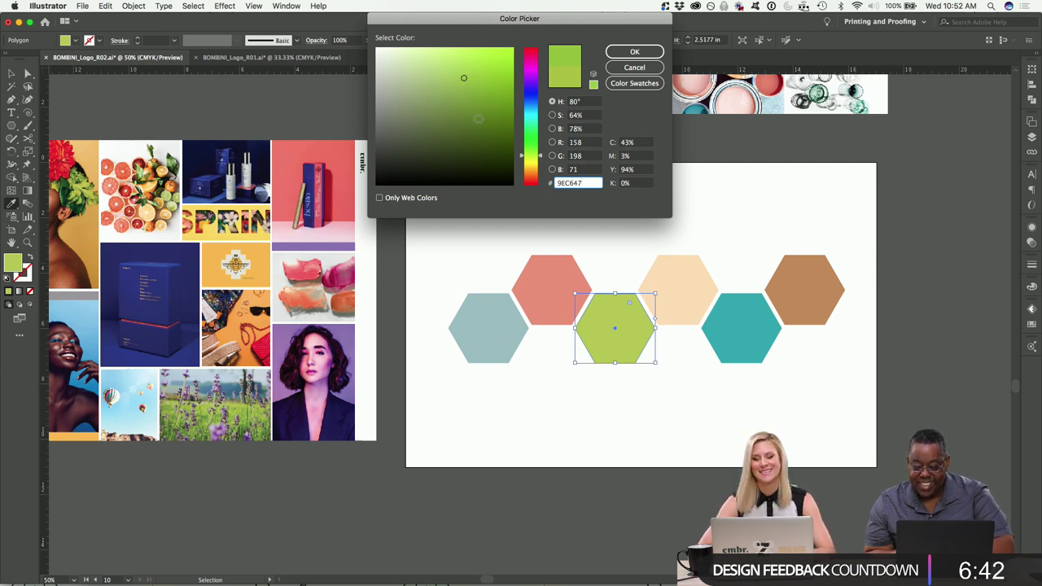
pyautogui.click(460, 68)
pyautogui.moveTo(460, 68)
pyautogui.mouseDown()
pyautogui.moveTo(432, 100)
pyautogui.moveTo(431, 75)
pyautogui.mouseUp()
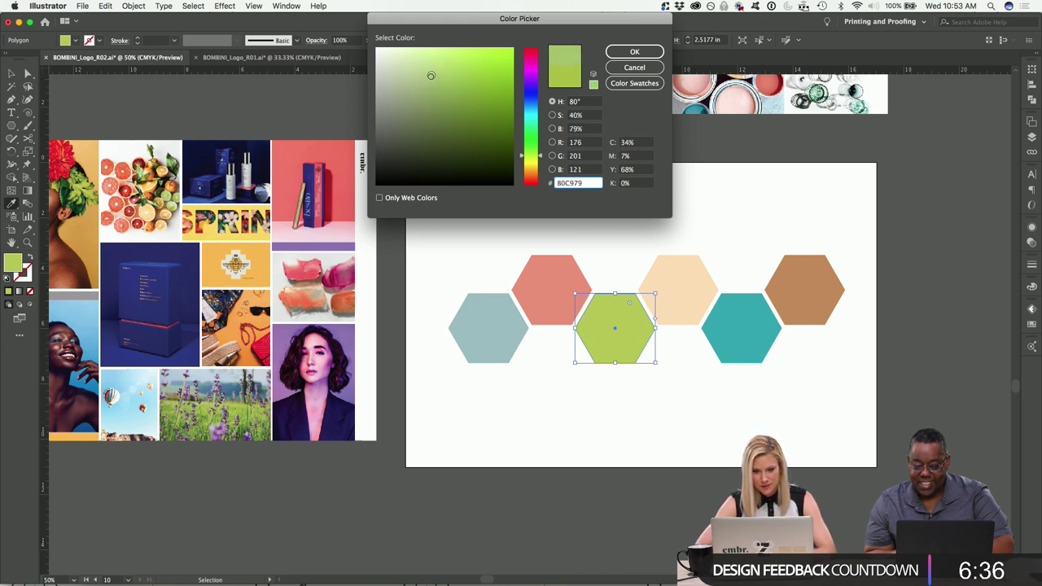
pyautogui.click(633, 51)
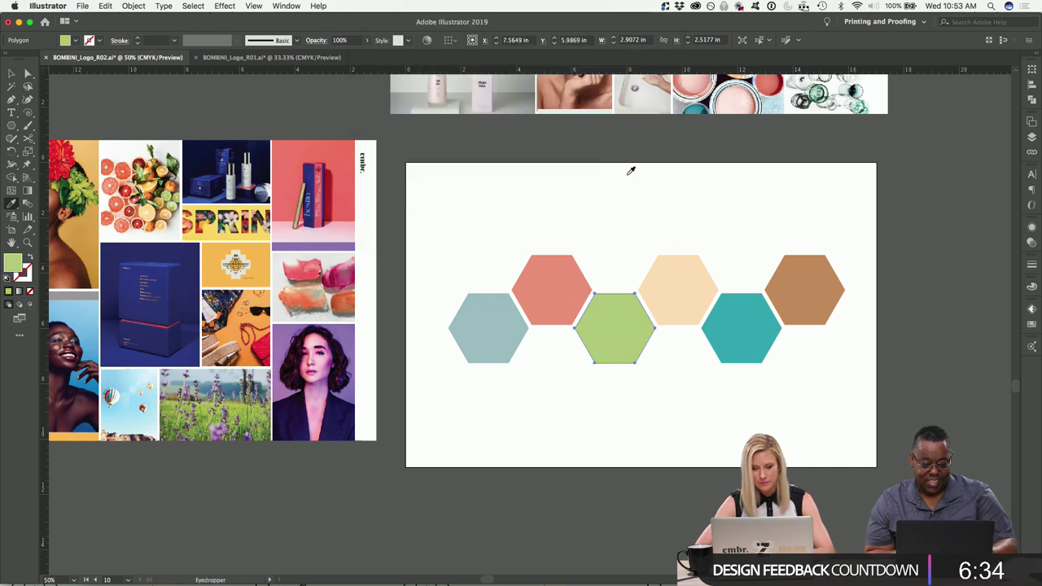
pyautogui.press('super+z')
# Switch the document colour mode from CMYK to RGB Color.
pyautogui.press('super+shift+z')
pyautogui.press('i')
pyautogui.click(12, 73)
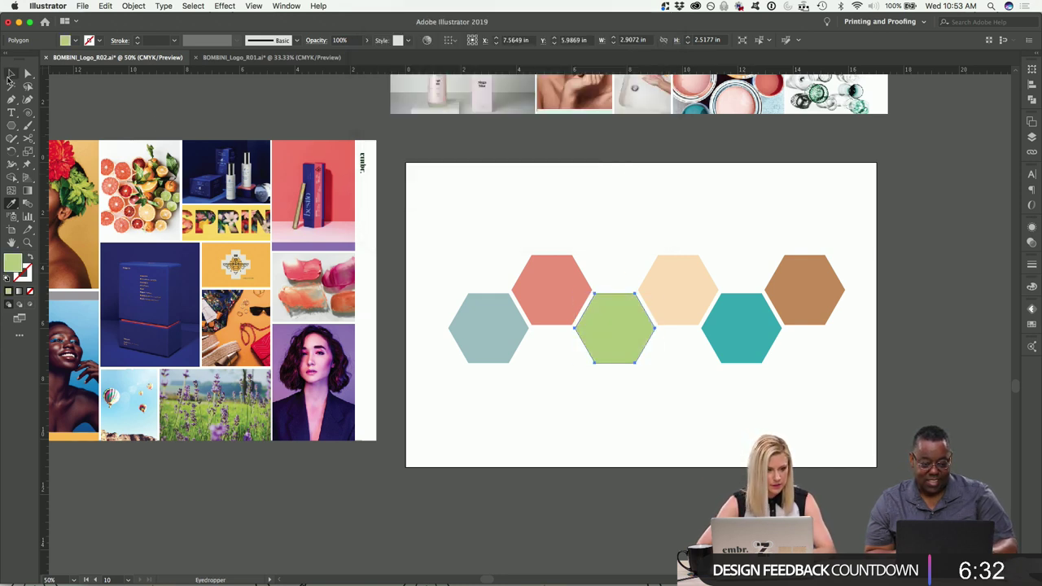
pyautogui.click(107, 6)
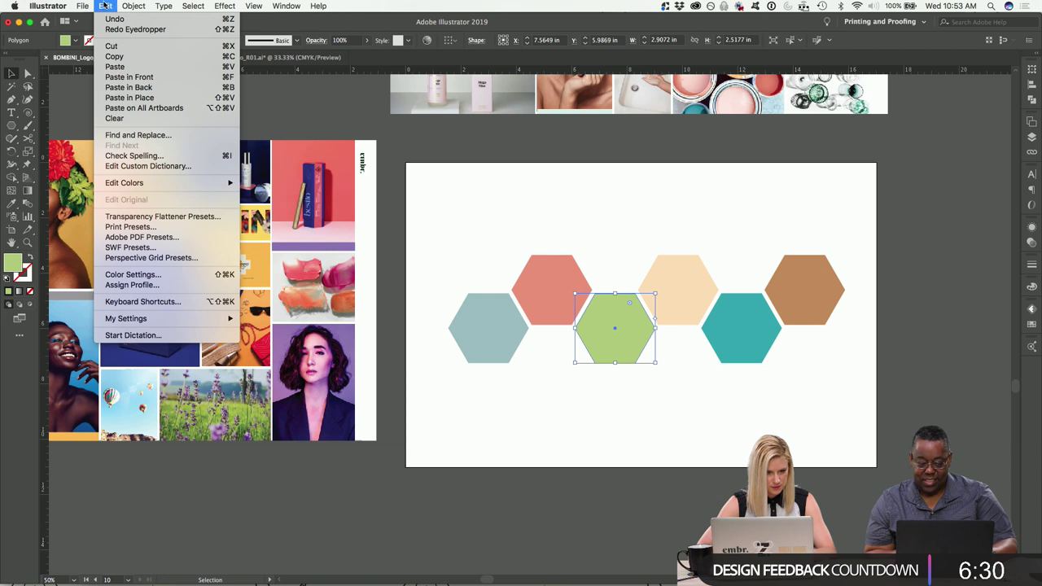
pyautogui.moveTo(89, 5)
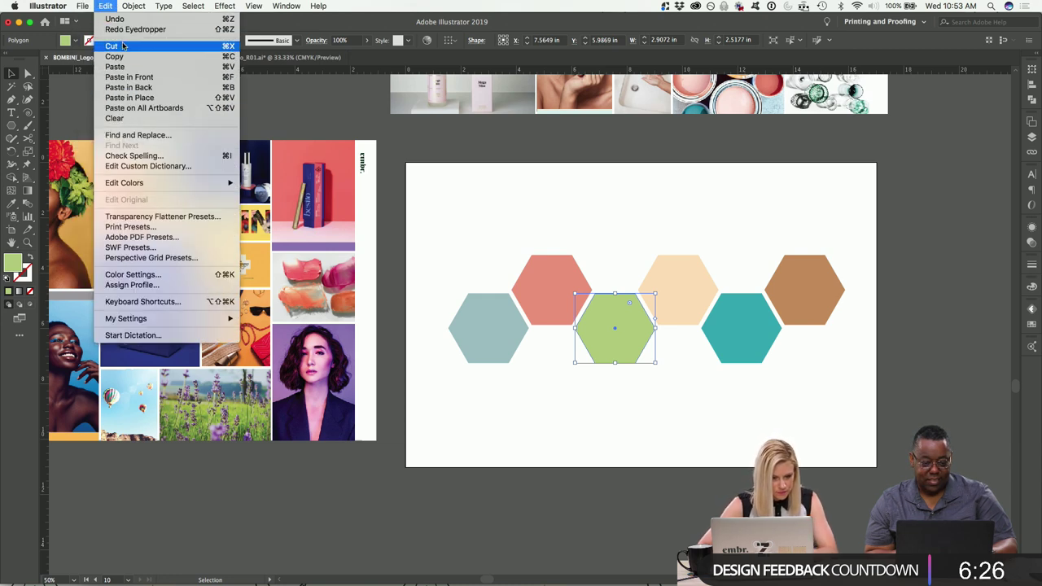
pyautogui.moveTo(132, 248)
pyautogui.click(220, 259)
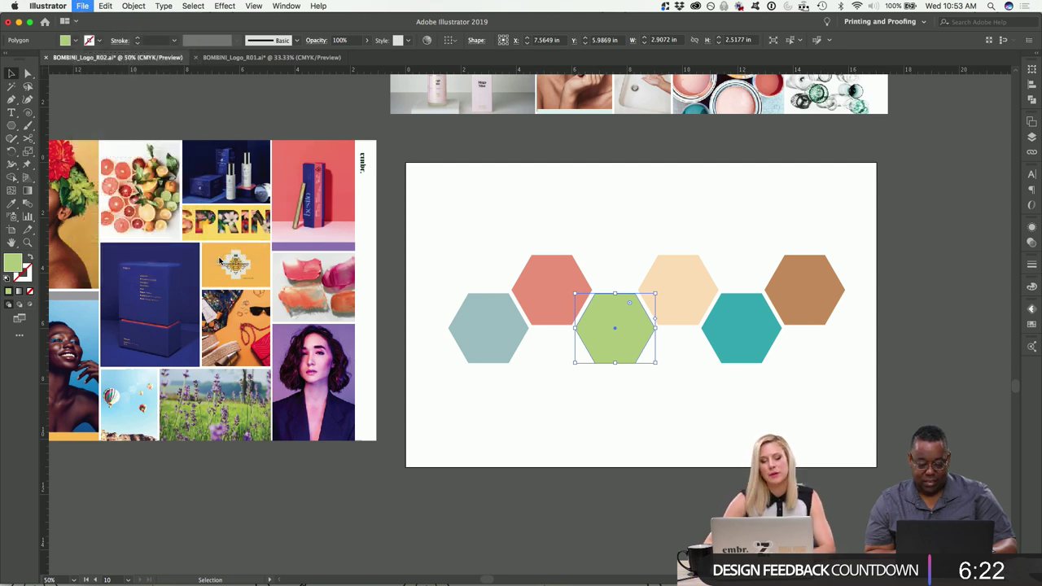
# Lighten the green hexagon's fill to the paler green BFD388.
pyautogui.click(621, 214)
pyautogui.click(622, 321)
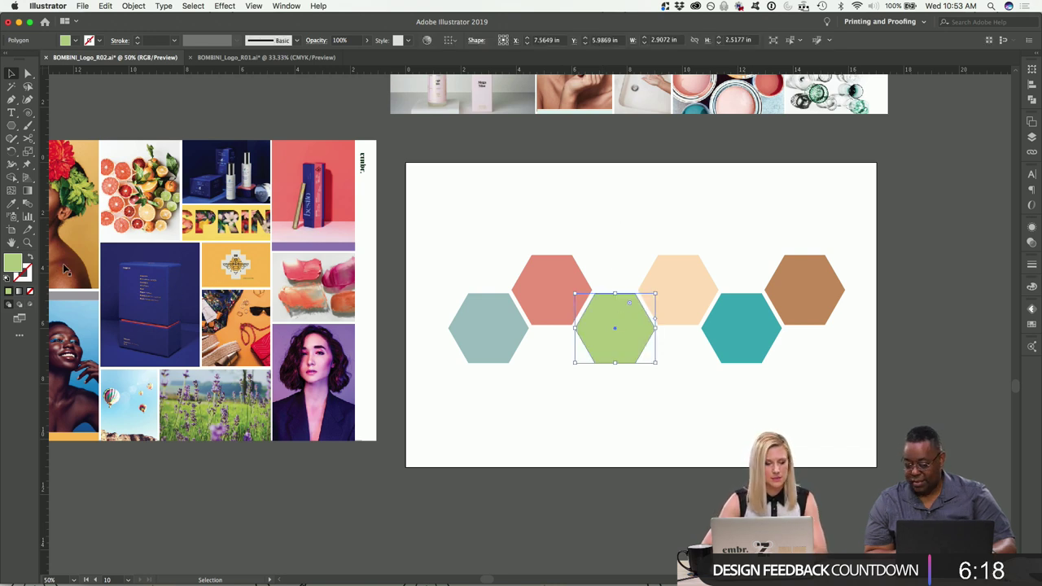
pyautogui.doubleClick(13, 262)
pyautogui.moveTo(431, 75); pyautogui.dragTo(425, 71)
pyautogui.click(635, 51)
# Make the upper-left coral hexagon a brighter, more saturated coral-red (F27A66).
pyautogui.click(621, 207)
pyautogui.moveTo(577, 209); pyautogui.dragTo(542, 285)
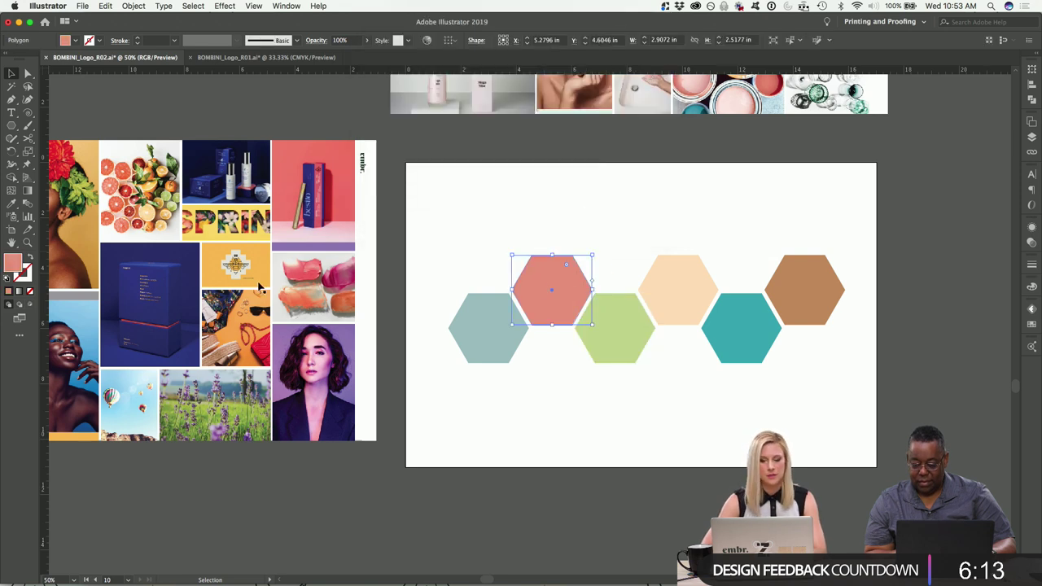
pyautogui.doubleClick(12, 263)
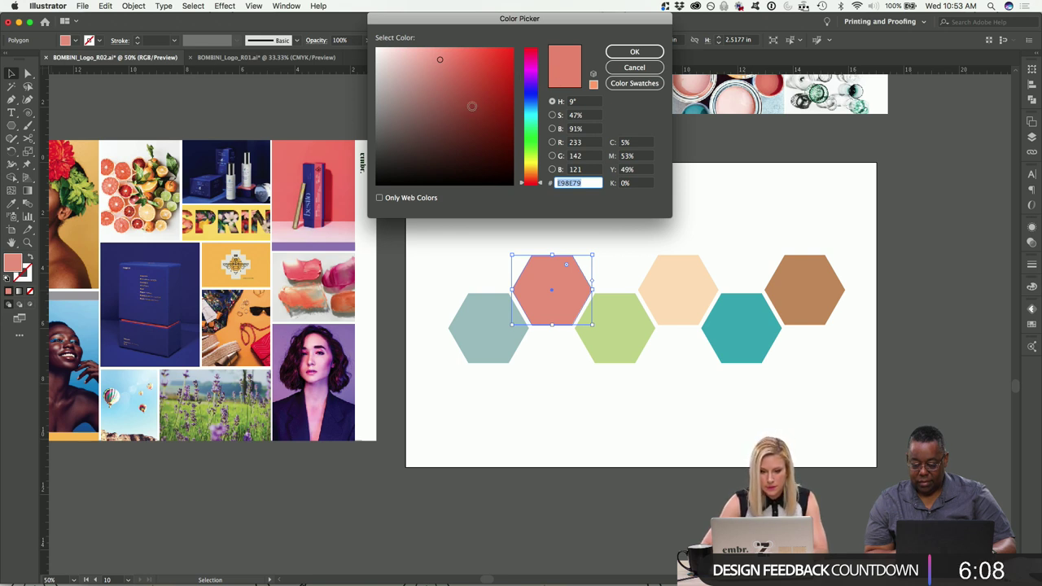
pyautogui.moveTo(459, 67); pyautogui.dragTo(457, 55)
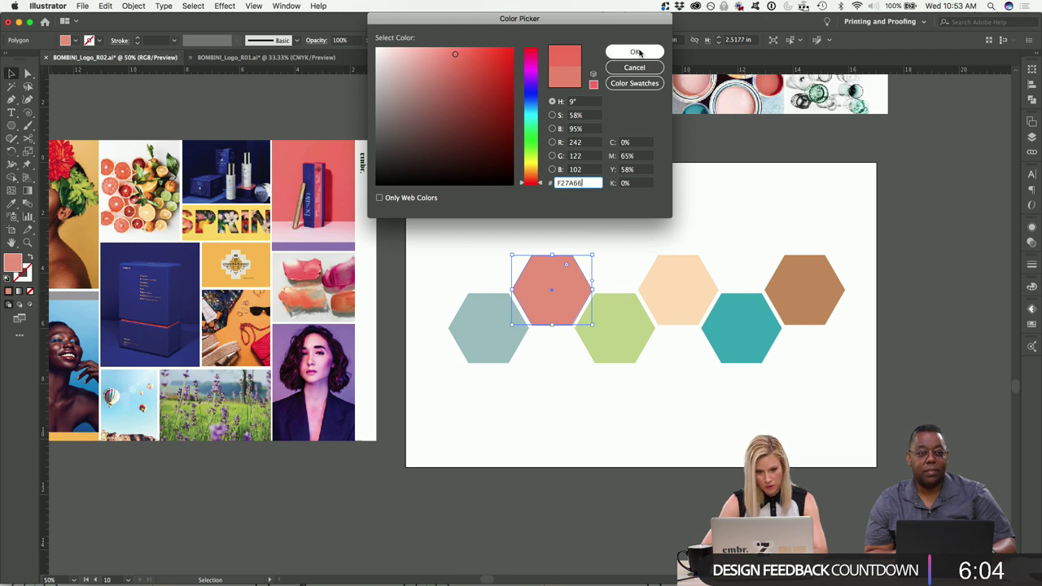
pyautogui.click(639, 52)
pyautogui.scroll(-1, 688, 169)
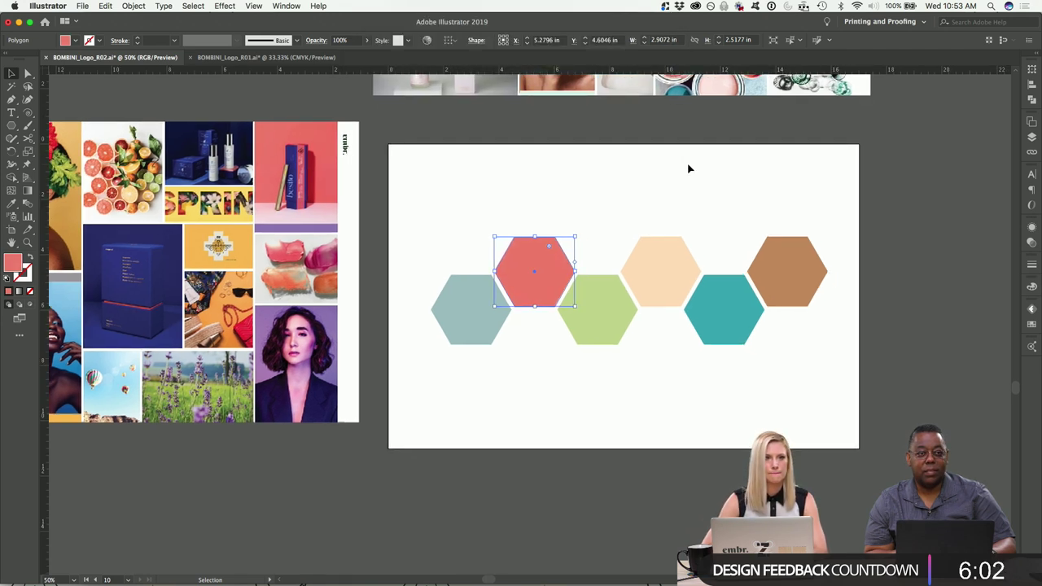
pyautogui.scroll(-3, 749, 231)
# Recolour the blue-grey hexagon to a vivid aqua (80CBD1).
pyautogui.click(473, 260)
pyautogui.doubleClick(14, 264)
pyautogui.click(443, 67)
pyautogui.moveTo(443, 68); pyautogui.dragTo(429, 68)
pyautogui.click(651, 51)
pyautogui.click(643, 318)
# Fill the peach hexagon with a golden orange sampled from the moodboard tile.
pyautogui.hscroll(2, 751, 318)
pyautogui.hscroll(-5, 751, 317)
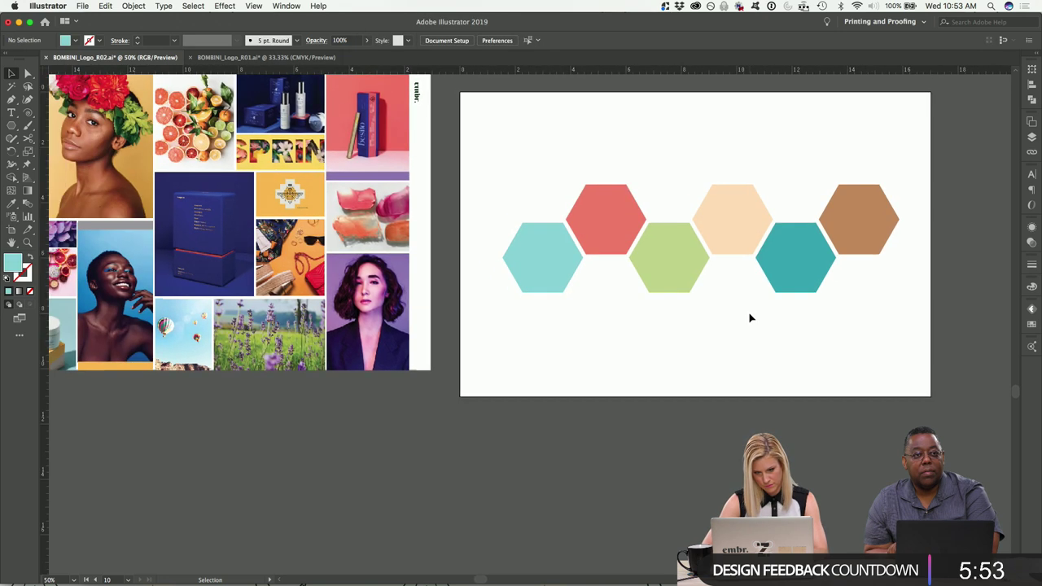
pyautogui.click(727, 220)
pyautogui.click(11, 204)
pyautogui.click(308, 181)
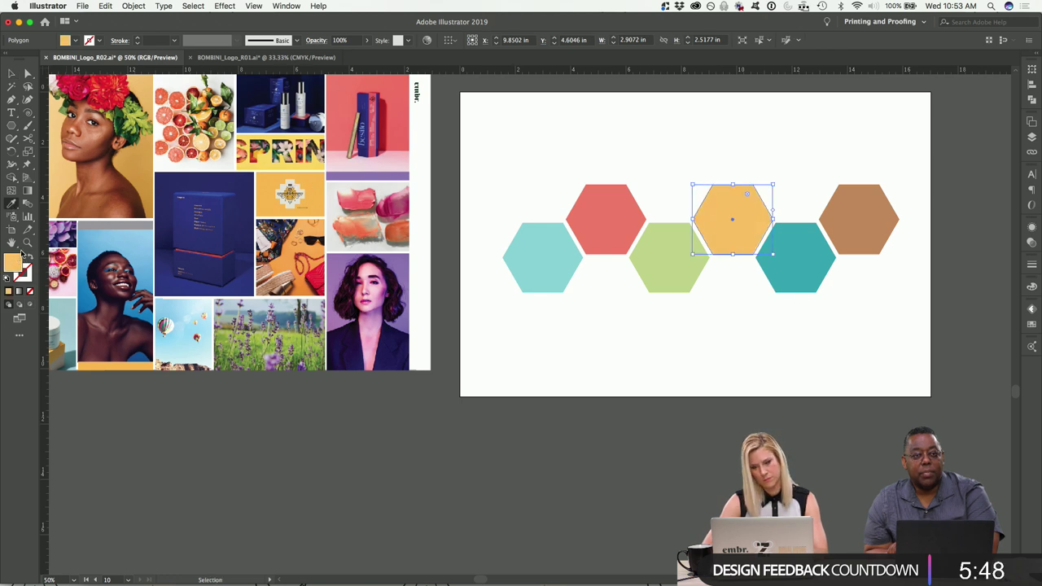
pyautogui.click(10, 73)
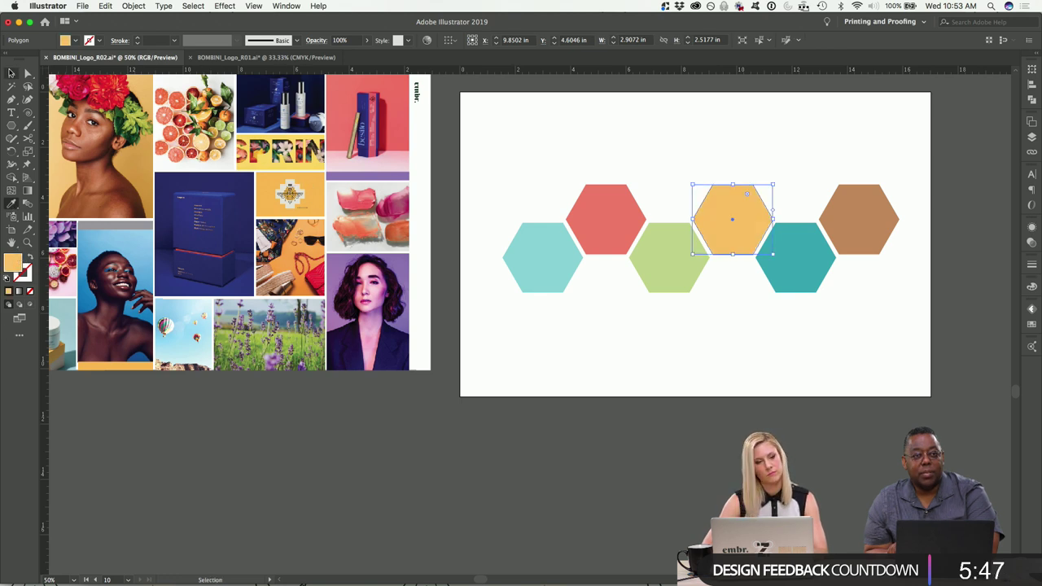
pyautogui.click(518, 372)
# Select the teal hexagon and sample a lilac-pink from the portrait.
pyautogui.moveTo(864, 324); pyautogui.dragTo(773, 282)
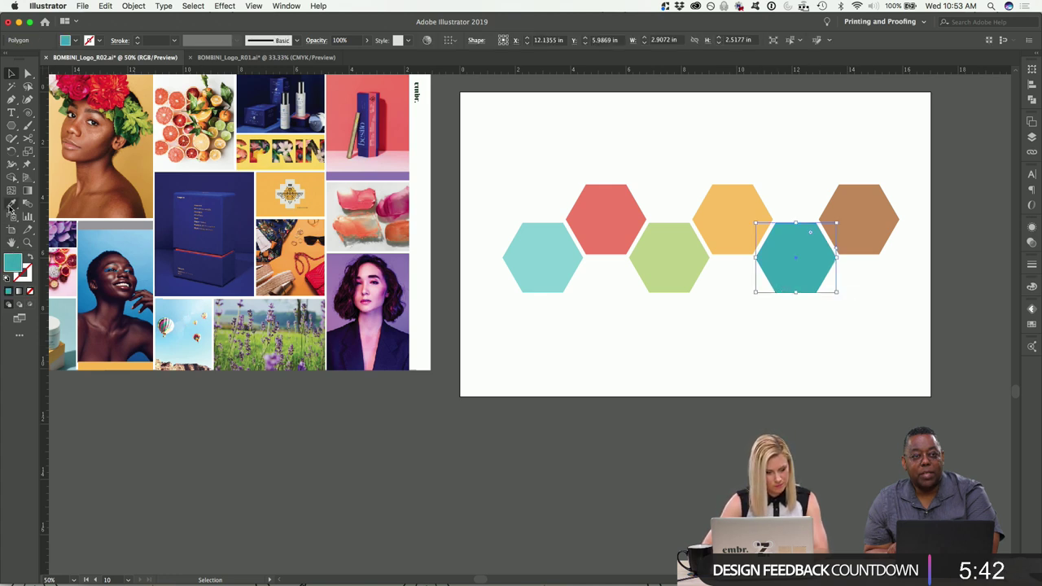
pyautogui.click(11, 204)
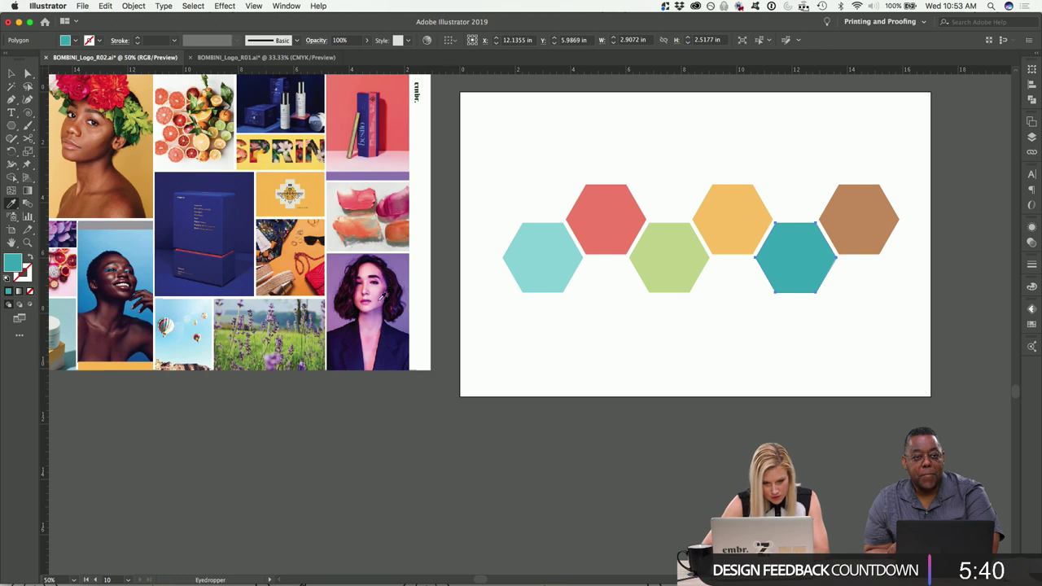
pyautogui.click(379, 301)
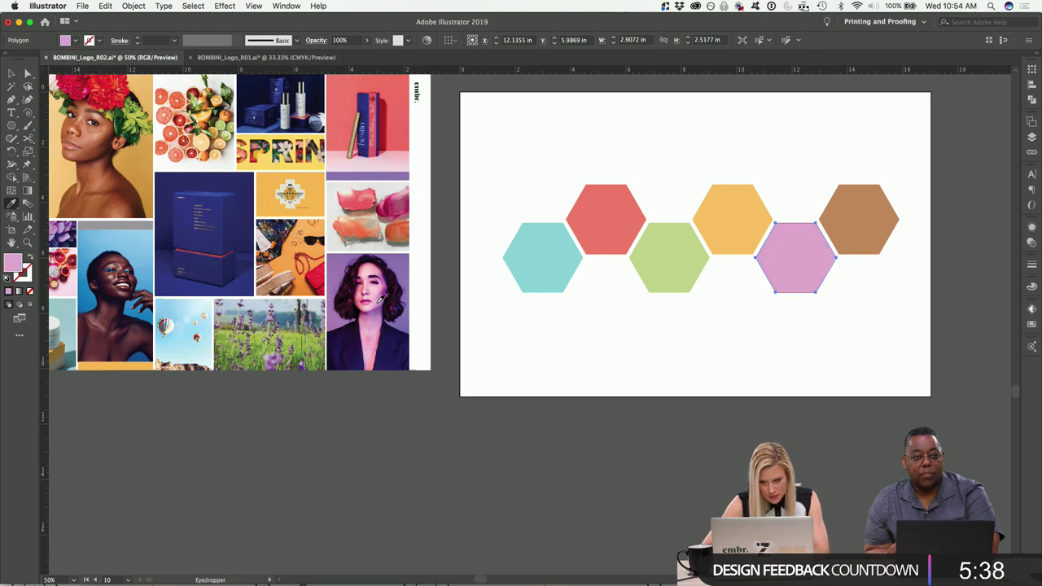
pyautogui.click(362, 295)
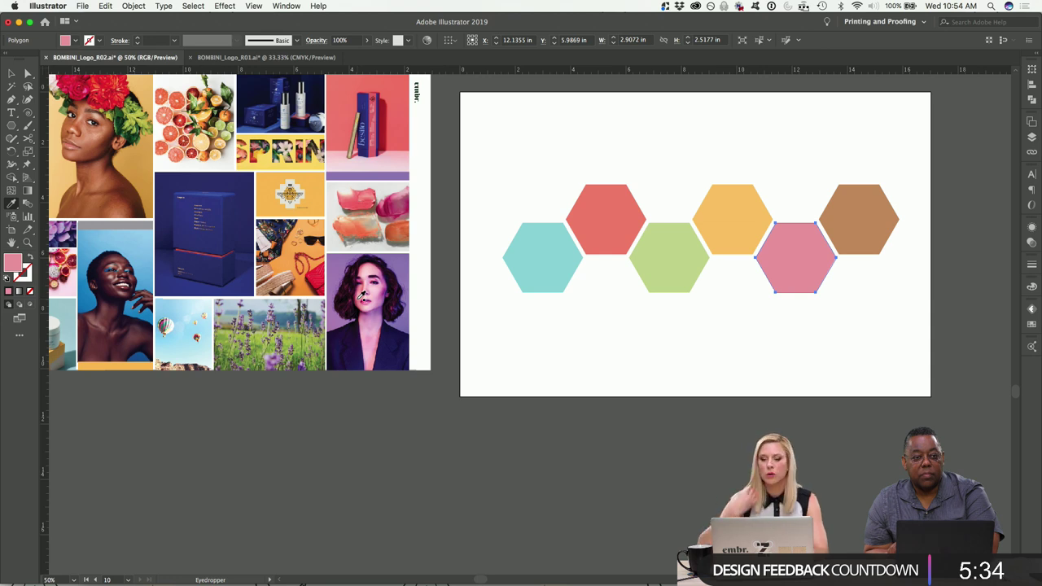
pyautogui.click(386, 293)
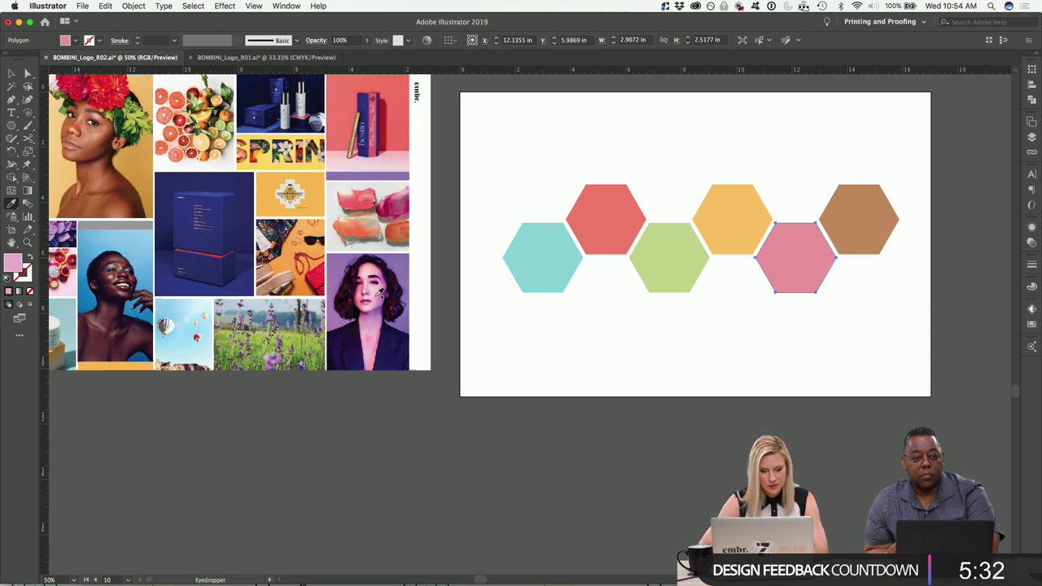
pyautogui.press('super+equal')
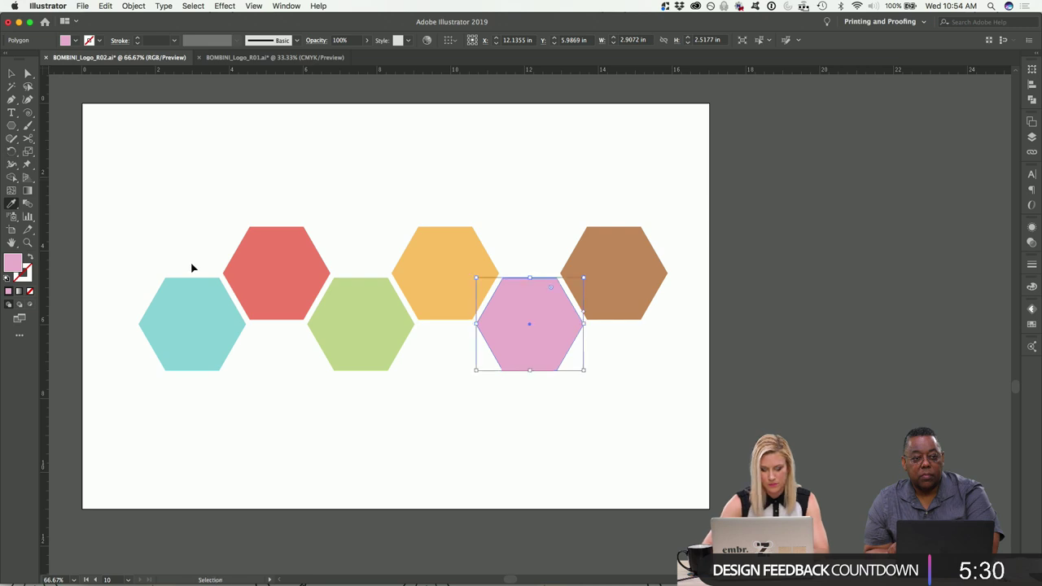
pyautogui.press('super+minus')
pyautogui.hscroll(-5, 196, 260)
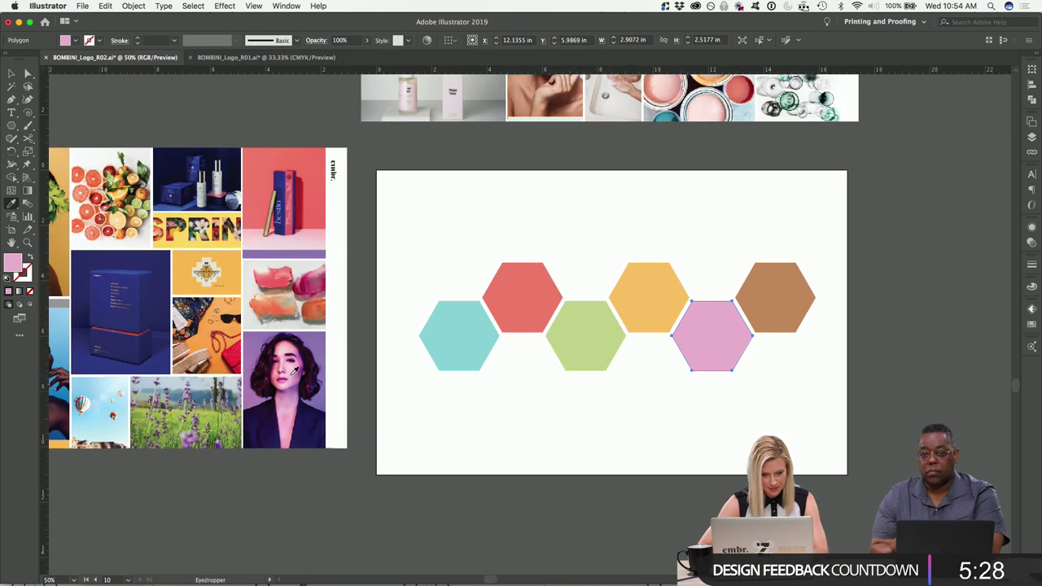
# Resample the portrait's skin tones until the hexagon is a soft light pink, then deselect.
pyautogui.click(290, 372)
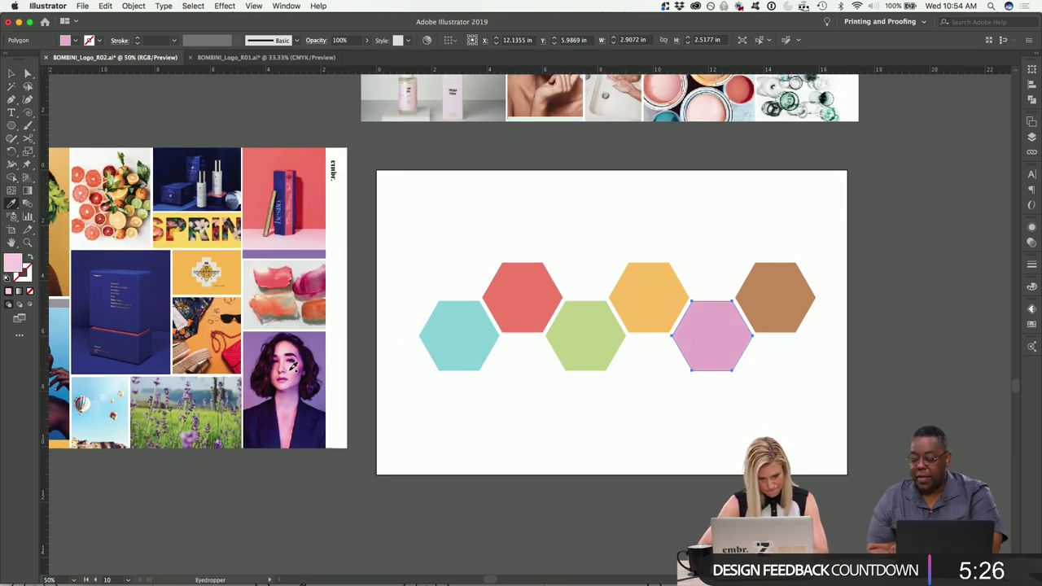
pyautogui.click(295, 375)
pyautogui.click(280, 375)
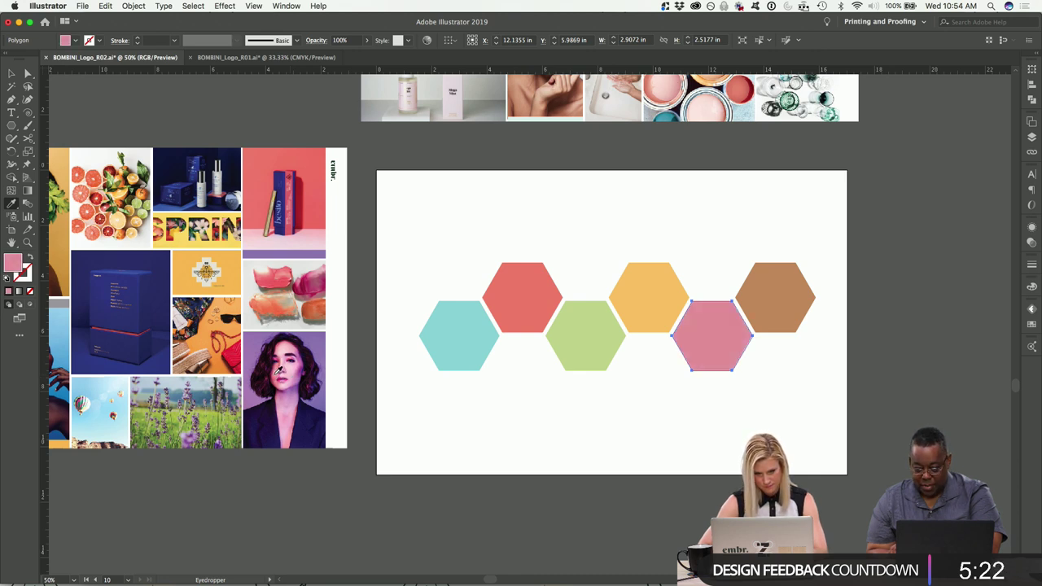
pyautogui.click(279, 373)
pyautogui.press('v')
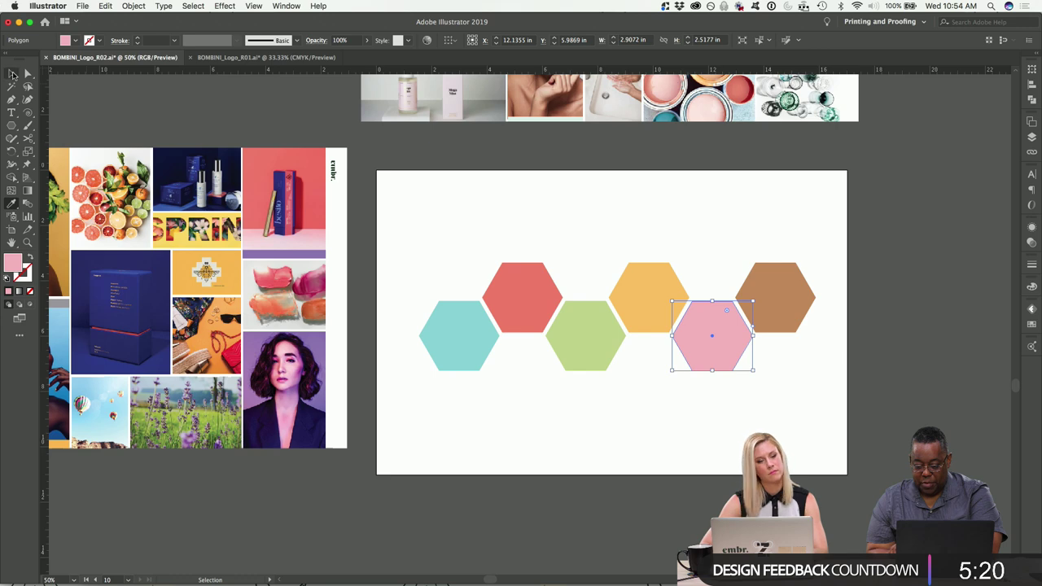
pyautogui.click(368, 170)
# Draw a new artboard on empty canvas beside the hexagon artboard.
pyautogui.hscroll(10, 646, 437)
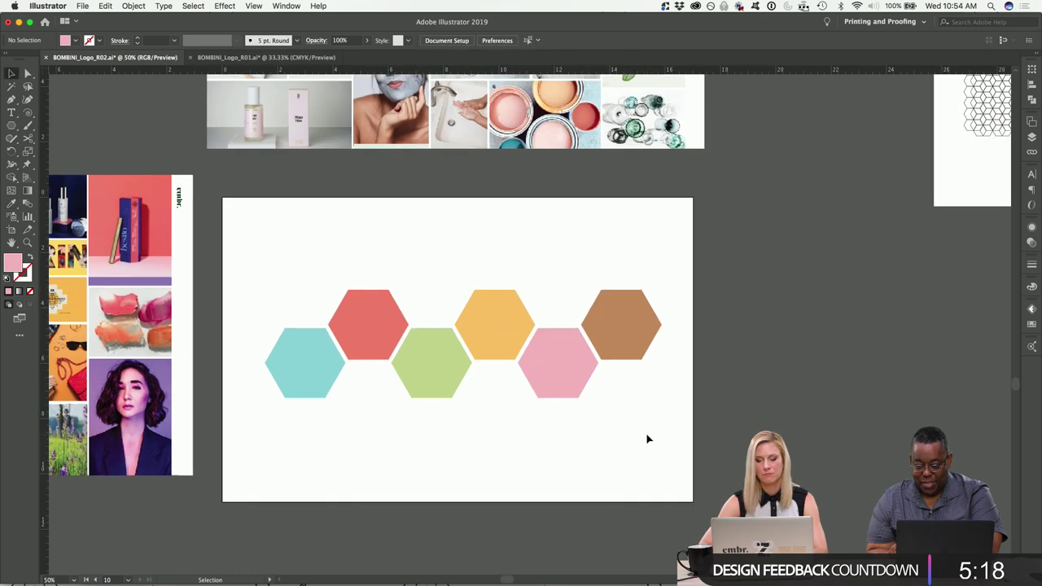
pyautogui.press('super+minus')
pyautogui.scroll(3, 648, 438)
pyautogui.hscroll(5, 648, 439)
pyautogui.hscroll(2, 648, 437)
pyautogui.scroll(-1, 648, 437)
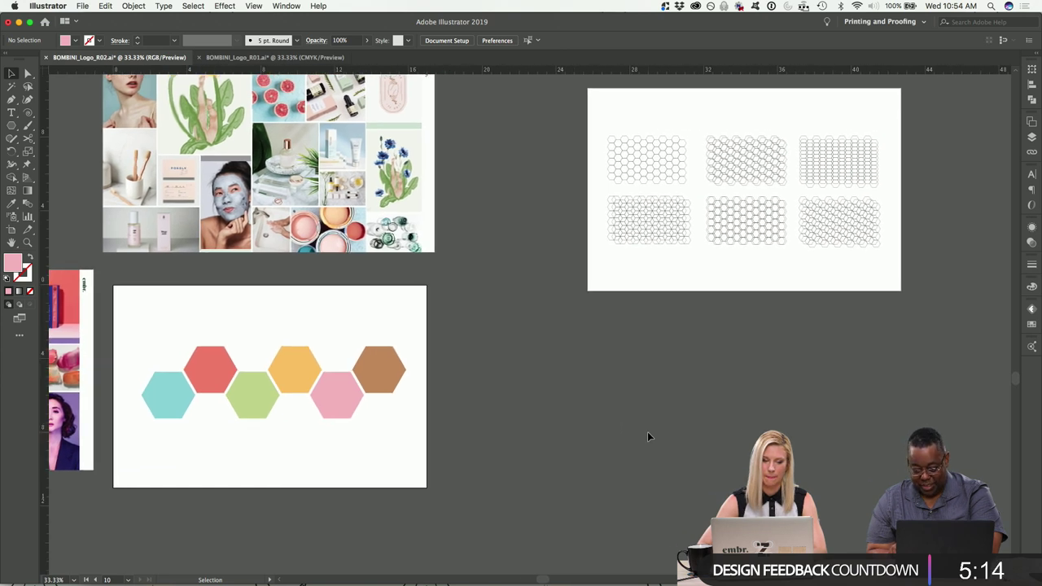
pyautogui.hotkey('shift', 'o')
pyautogui.hscroll(6, 448, 343)
pyautogui.scroll(-3, 448, 344)
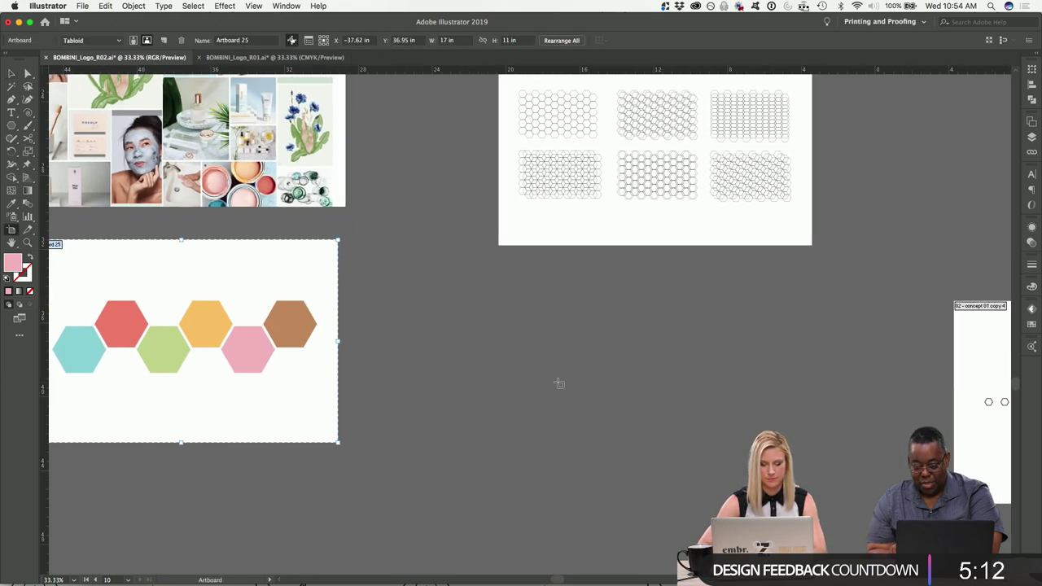
pyautogui.moveTo(423, 296); pyautogui.dragTo(781, 481)
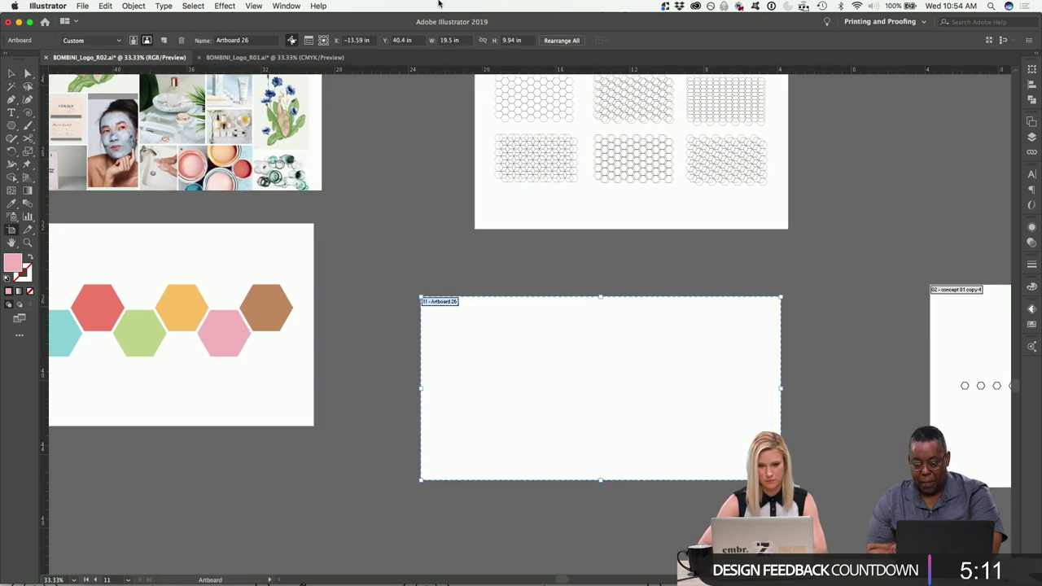
# Size the new artboard to 17 × 11 in (Tabloid).
pyautogui.click(451, 42)
pyautogui.write('17')
pyautogui.press('Tab')
pyautogui.write('11')
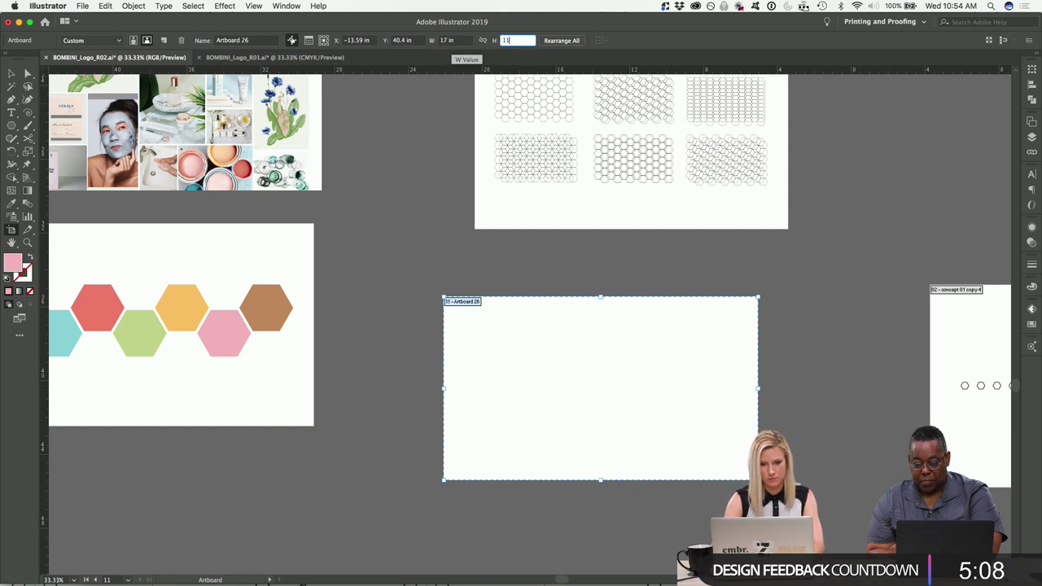
pyautogui.press('Return')
pyautogui.press('Escape')
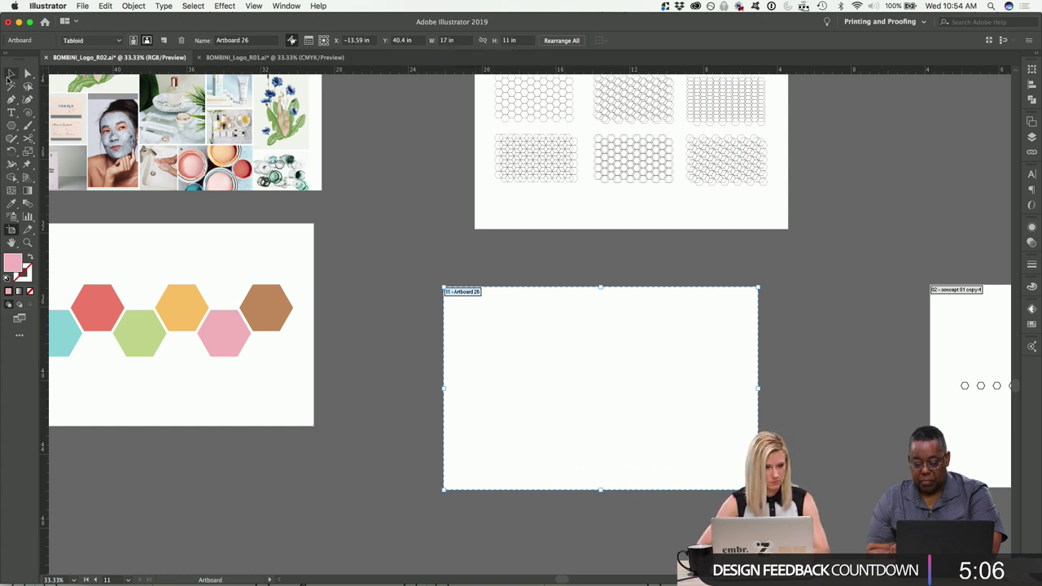
pyautogui.scroll(-3, 483, 306)
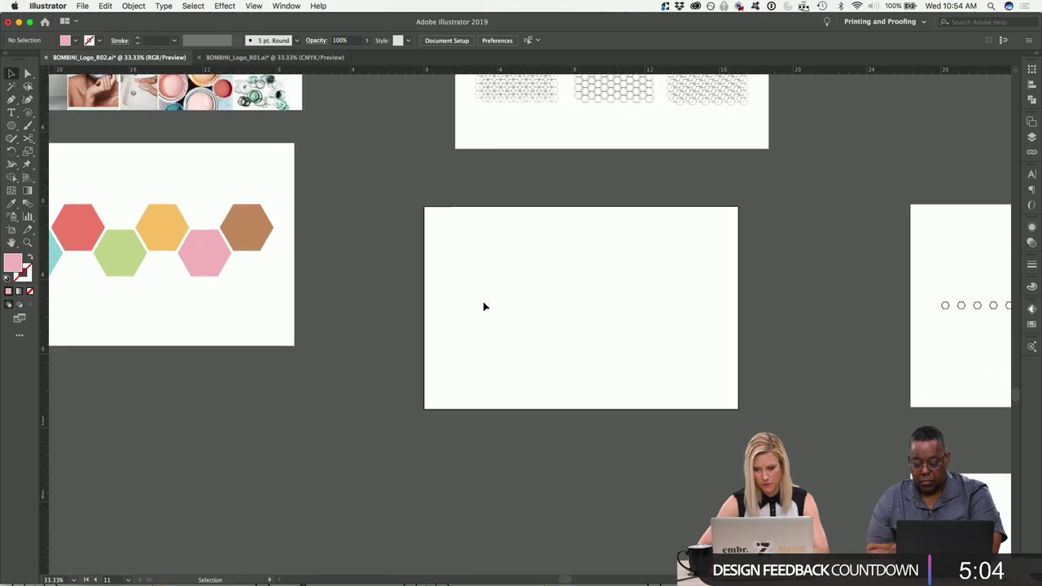
# Paste a copy of the white BOMBINI logo just right of the new artboard.
pyautogui.hscroll(5, 483, 306)
pyautogui.hscroll(7, 483, 306)
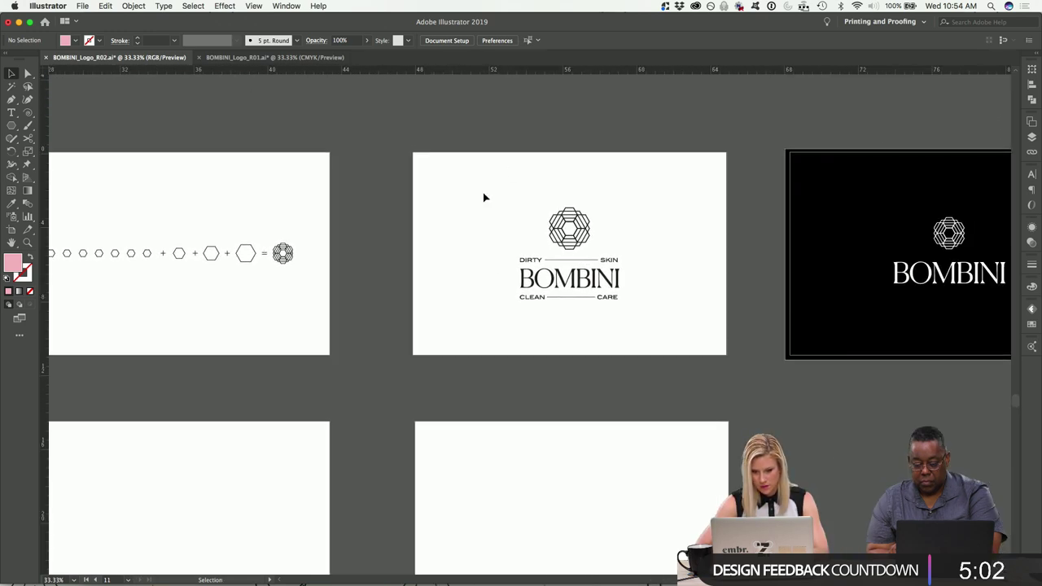
pyautogui.hscroll(3, 483, 197)
pyautogui.moveTo(570, 128); pyautogui.dragTo(806, 320)
pyautogui.hscroll(-13, 805, 318)
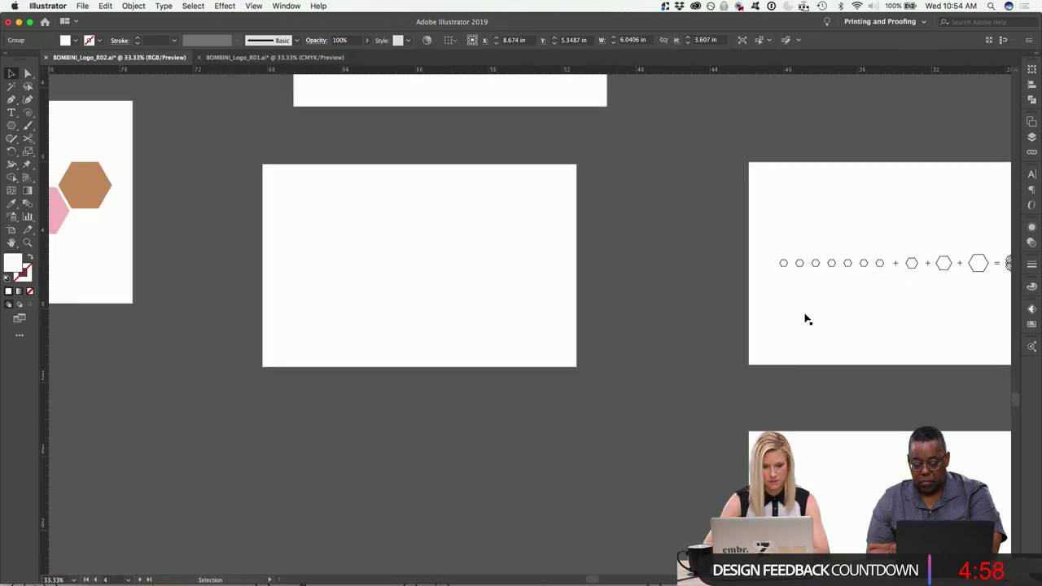
pyautogui.press('super+v')
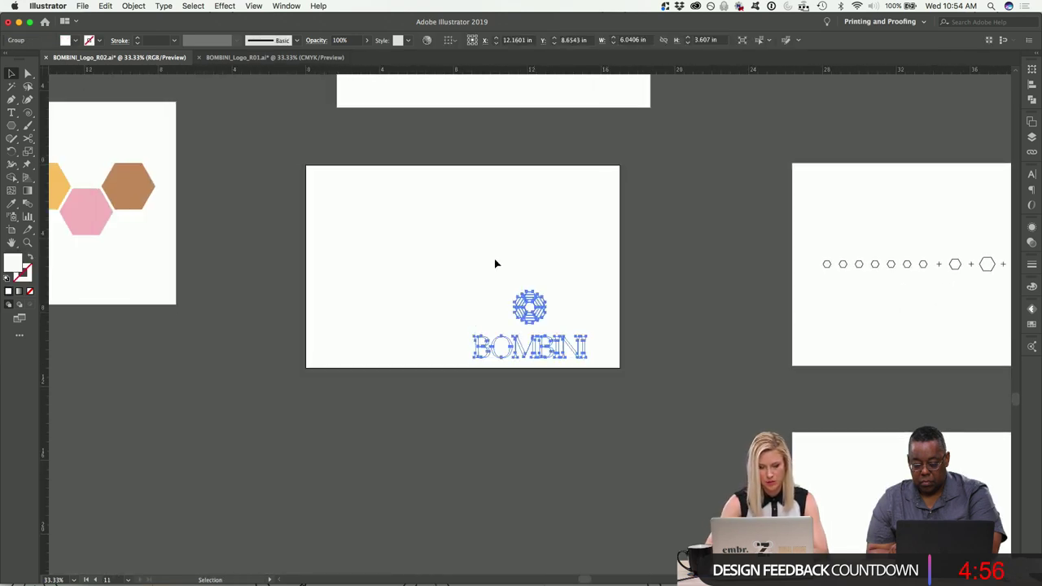
pyautogui.moveTo(540, 319); pyautogui.dragTo(698, 245)
pyautogui.click(177, 194)
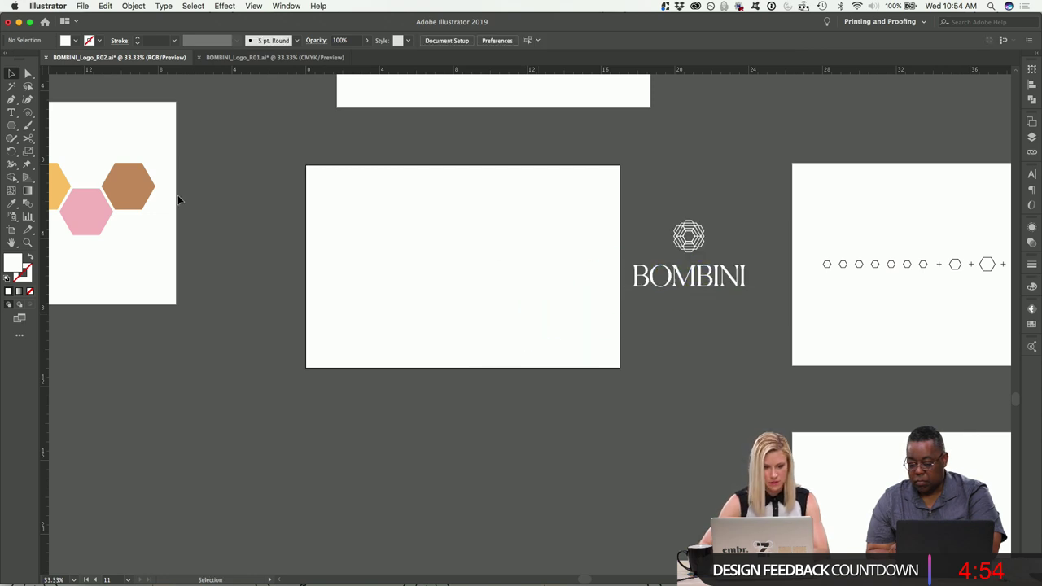
# Draw a white rectangle in the new artboard's top-left corner, then select the six coloured hexagons.
pyautogui.hscroll(-2, 177, 196)
pyautogui.moveTo(11, 125); pyautogui.dragTo(70, 123)
pyautogui.moveTo(420, 178)
pyautogui.mouseDown()
pyautogui.moveTo(545, 235)
pyautogui.moveTo(565, 277)
pyautogui.moveTo(577, 273)
pyautogui.mouseUp()
pyautogui.click(11, 72)
pyautogui.click(75, 40)
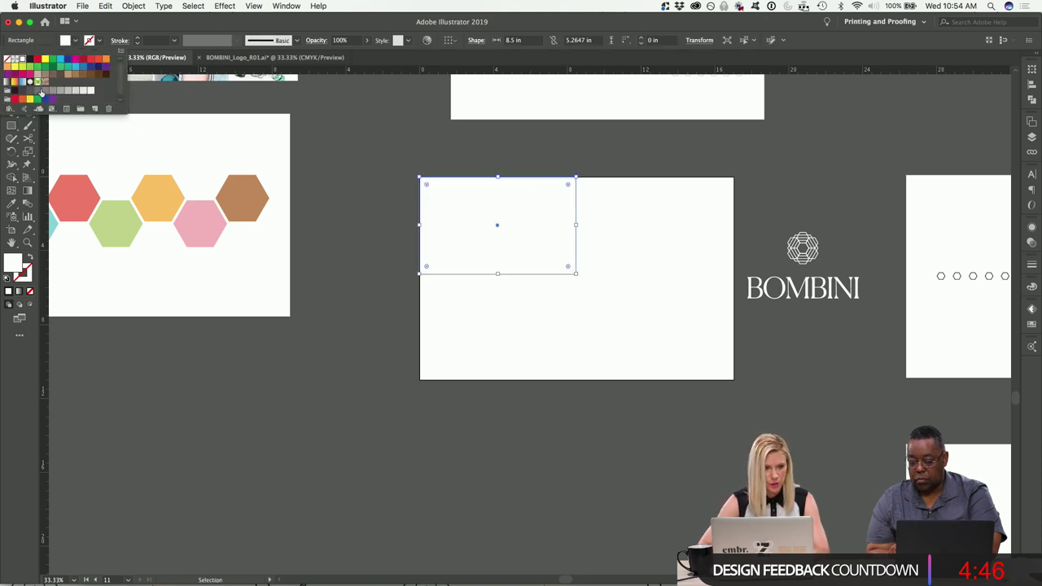
pyautogui.hscroll(-10, 188, 296)
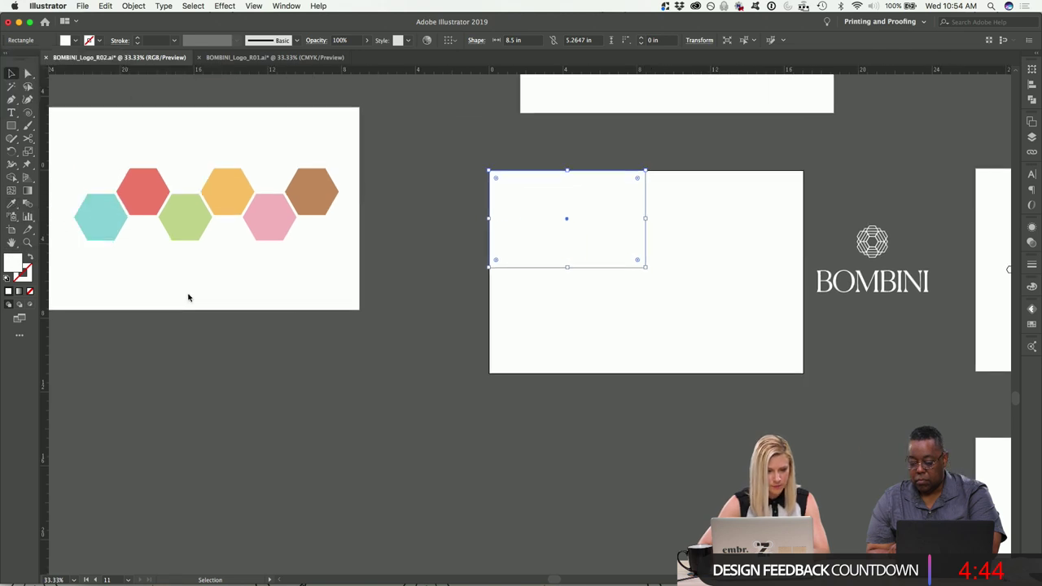
pyautogui.moveTo(405, 288); pyautogui.dragTo(128, 168)
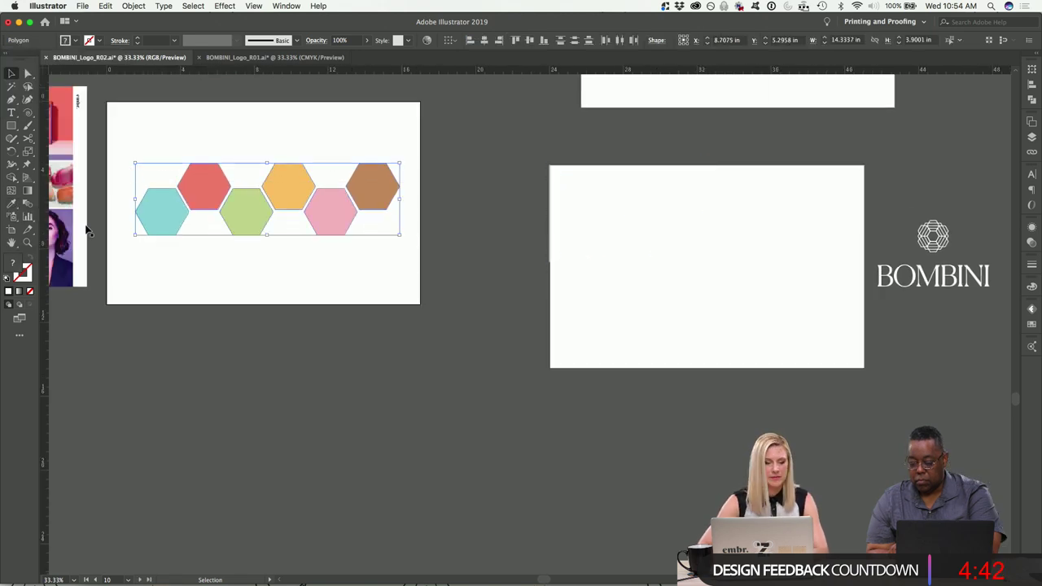
# Create a new swatch colour group named 'Bo' from the six hexagon colours.
pyautogui.click(1030, 324)
pyautogui.click(1014, 305)
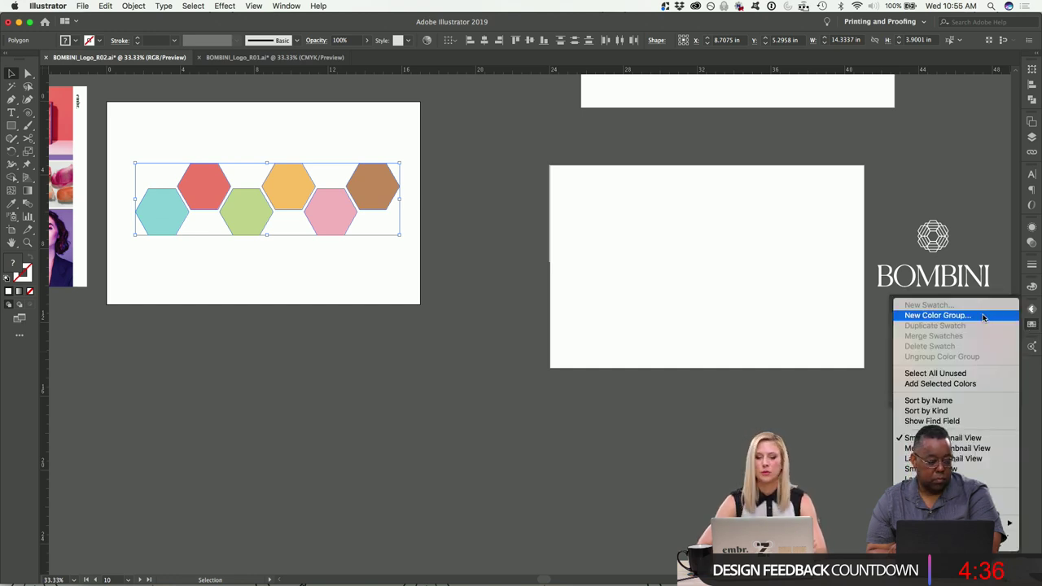
pyautogui.click(984, 317)
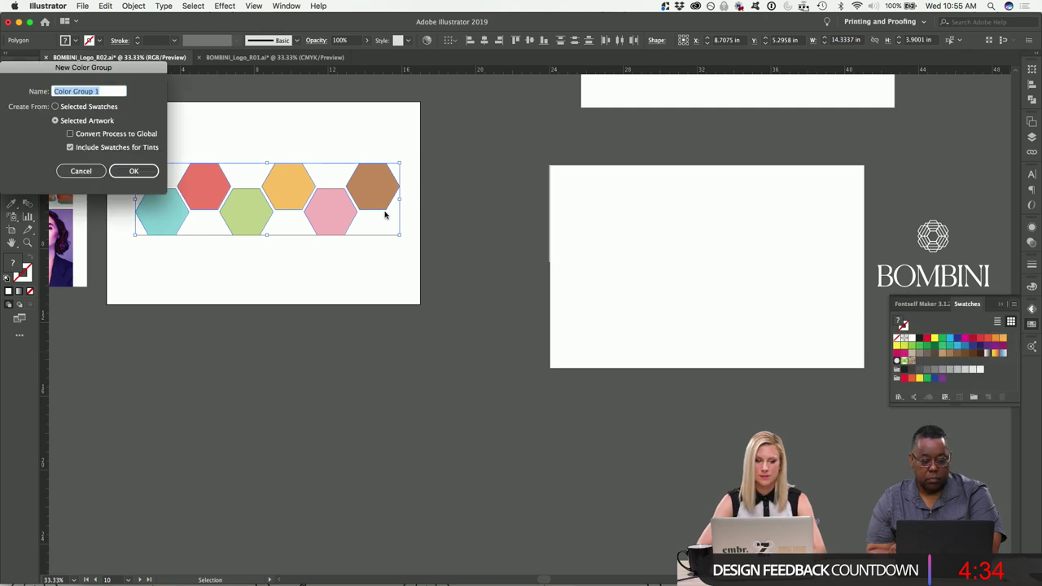
pyautogui.write('Bo')
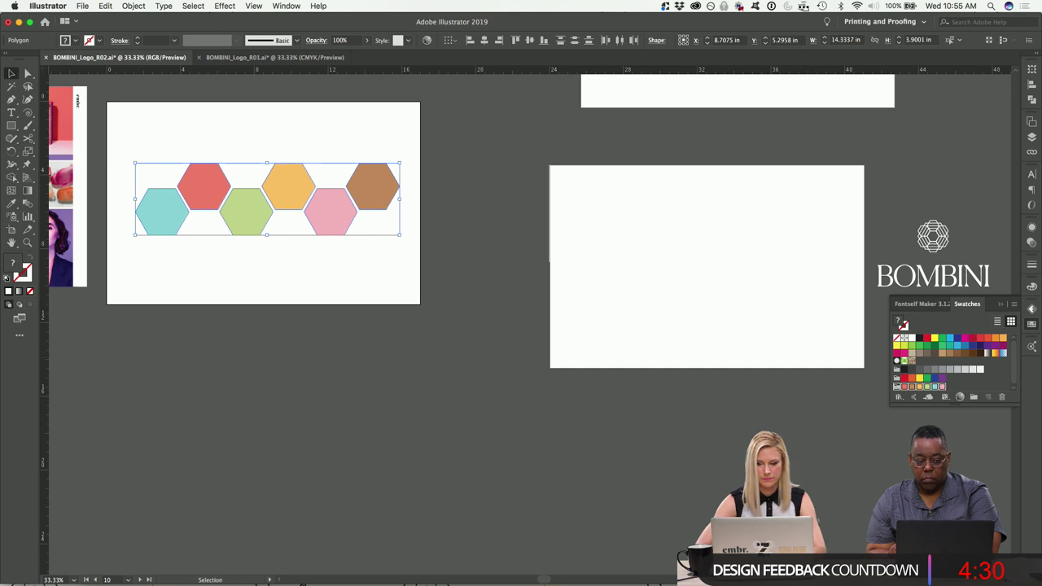
# Select and delete all unused swatches, then deselect the hexagons.
pyautogui.click(1014, 304)
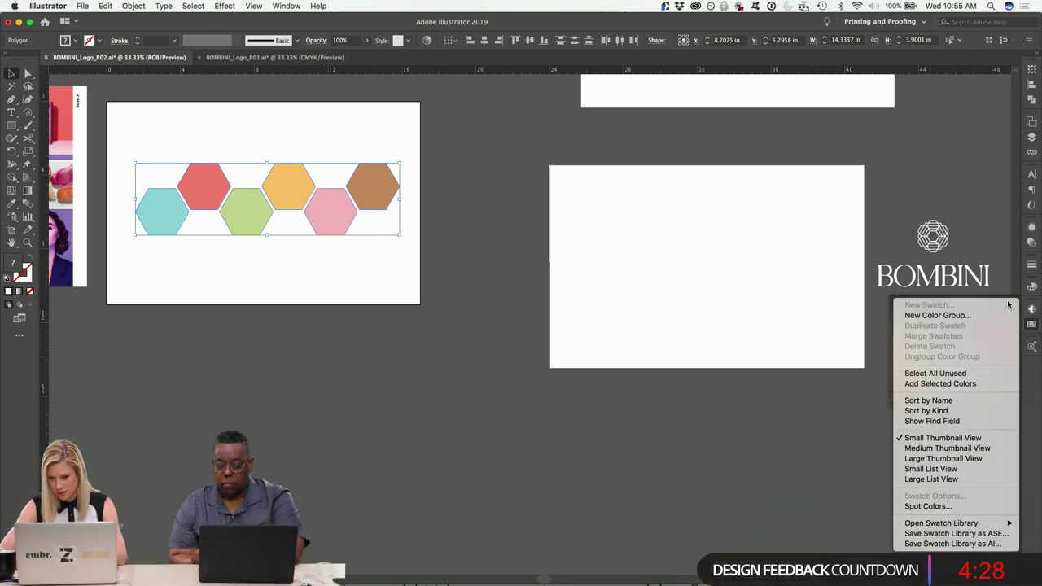
pyautogui.click(932, 374)
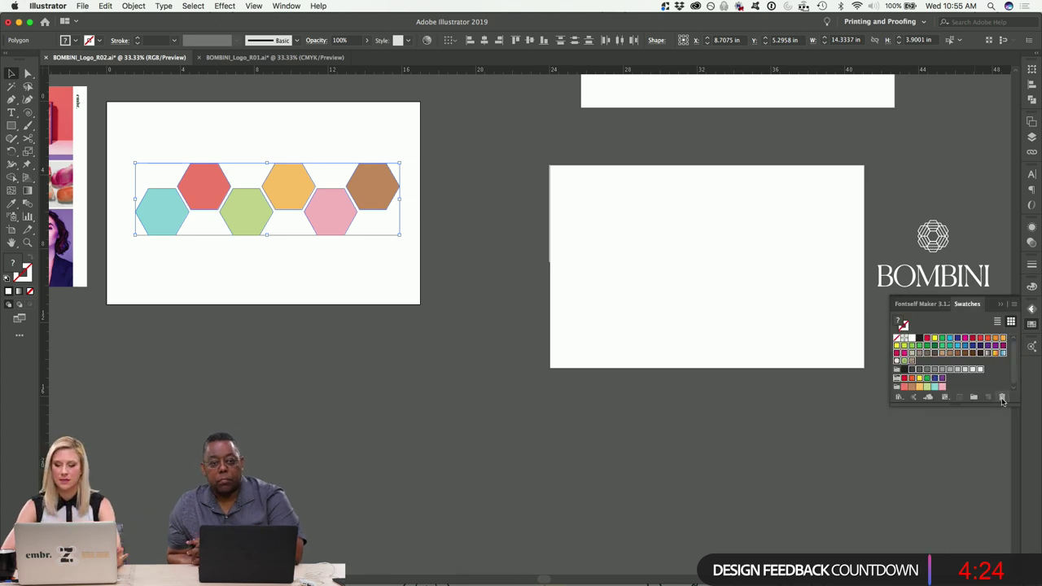
pyautogui.click(1002, 397)
pyautogui.press('Return')
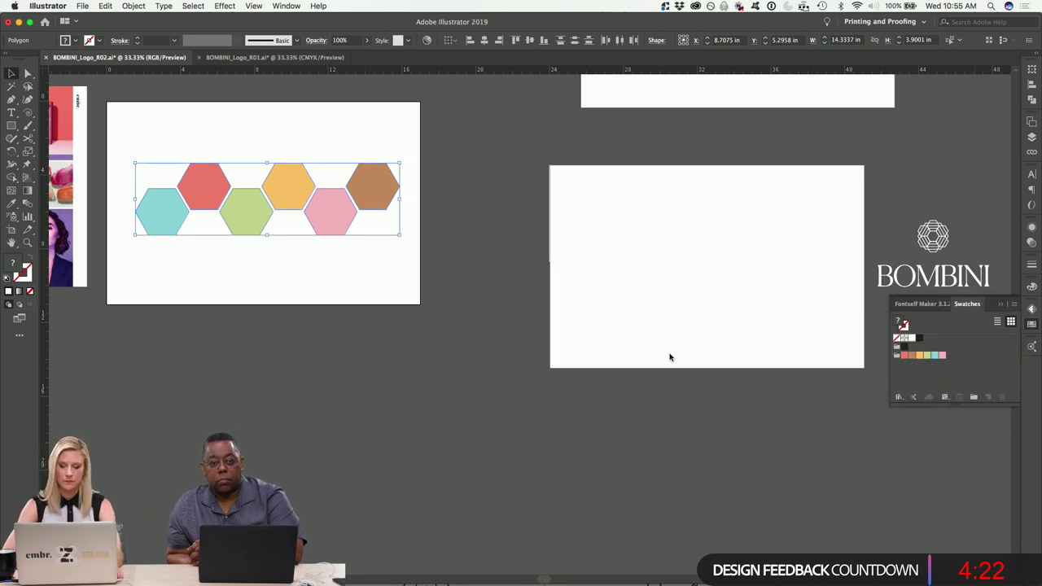
pyautogui.click(418, 342)
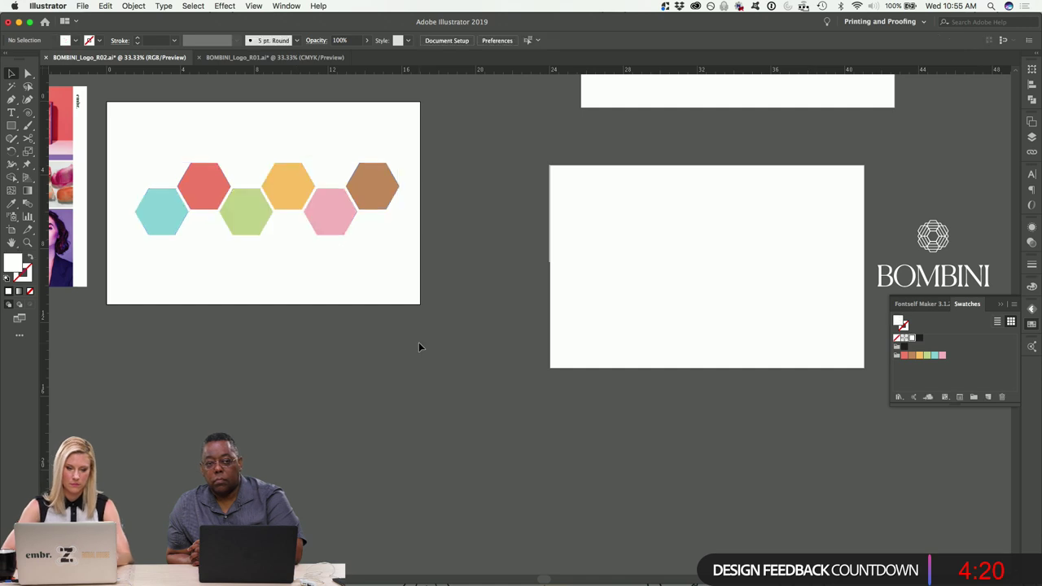
# Fill the card rectangle teal and duplicate it into a 2×2 grid covering the artboard.
pyautogui.hscroll(5, 419, 342)
pyautogui.click(524, 230)
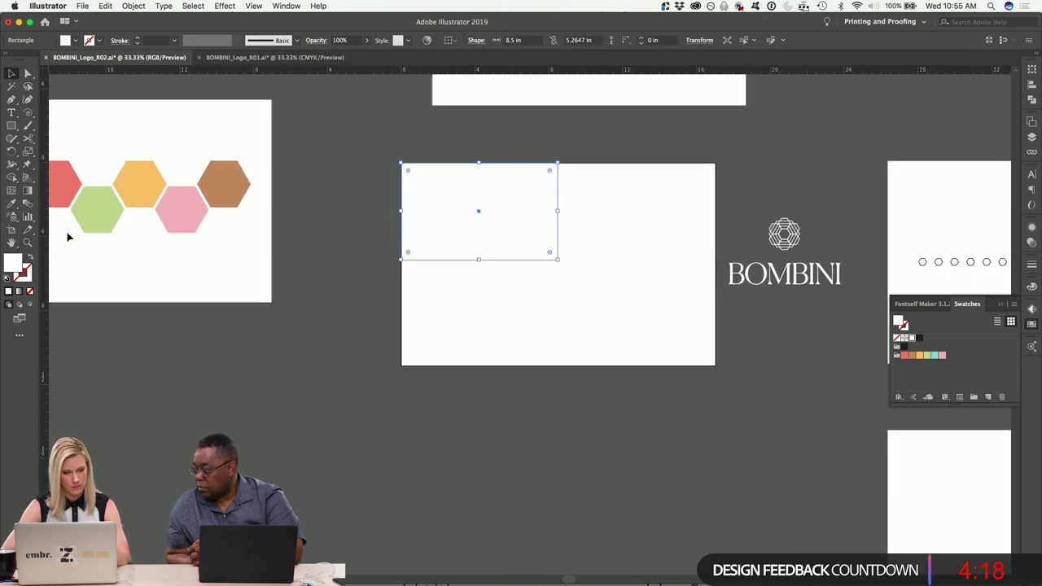
pyautogui.click(937, 356)
pyautogui.click(534, 413)
pyautogui.moveTo(518, 209); pyautogui.dragTo(672, 200)
pyautogui.moveTo(662, 370); pyautogui.dragTo(437, 173)
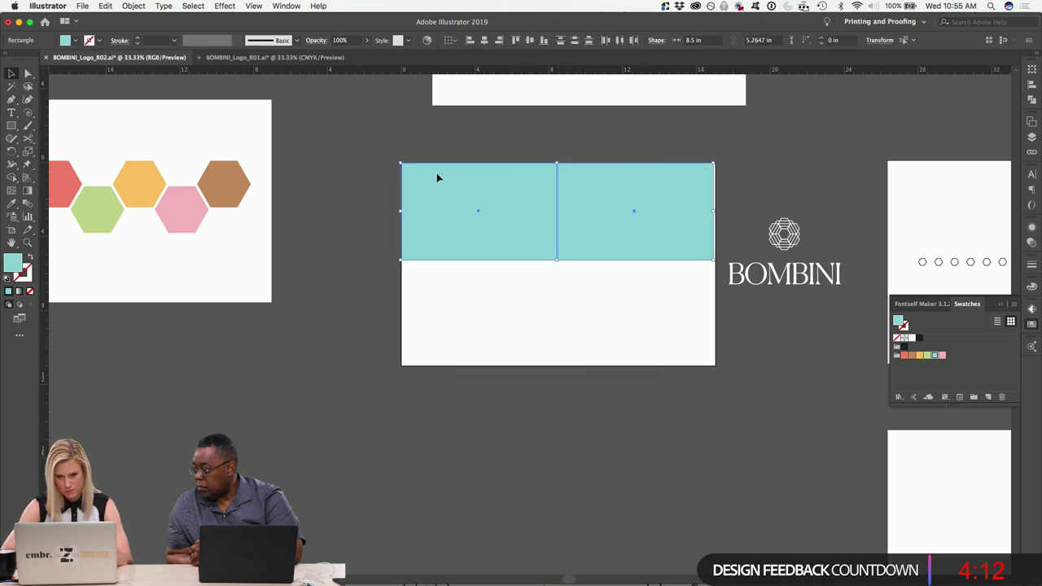
pyautogui.moveTo(714, 212); pyautogui.dragTo(703, 306)
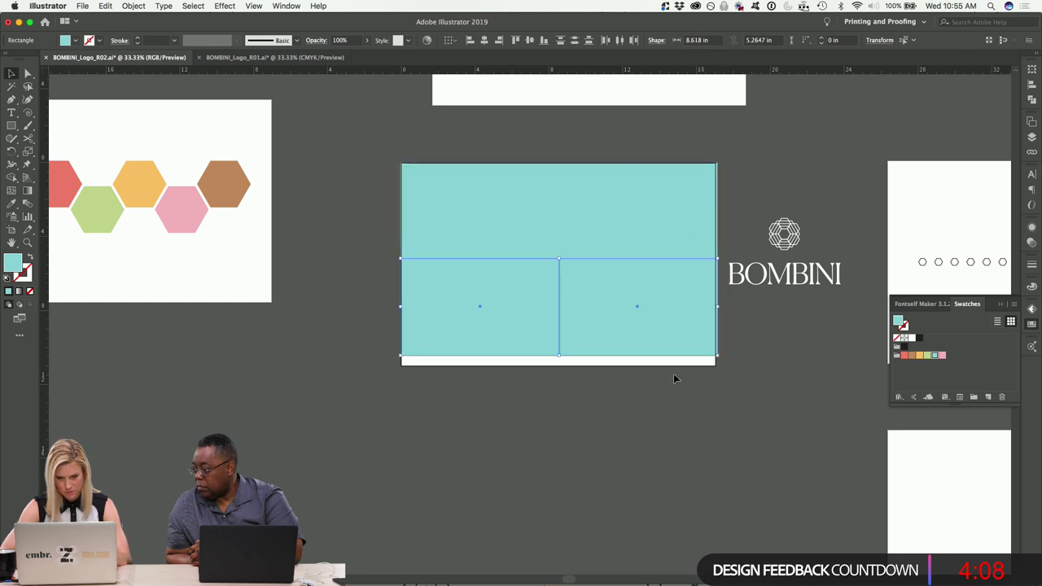
pyautogui.press('super+alt+a')
pyautogui.moveTo(560, 356); pyautogui.dragTo(560, 366)
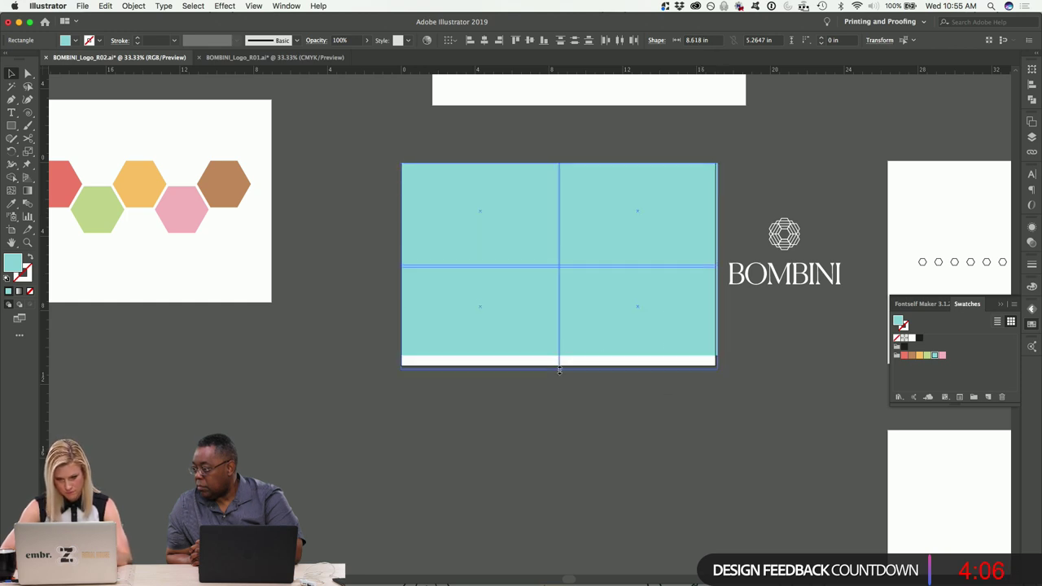
pyautogui.click(594, 425)
# Fill the top-right quadrant green, bottom-left red and bottom-right orange.
pyautogui.click(646, 237)
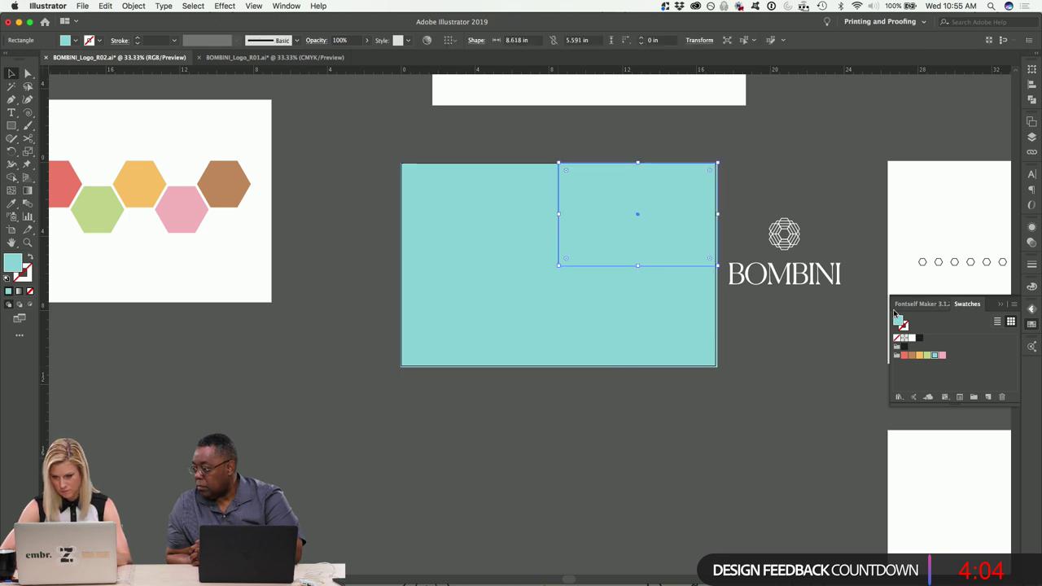
pyautogui.click(928, 355)
pyautogui.click(438, 343)
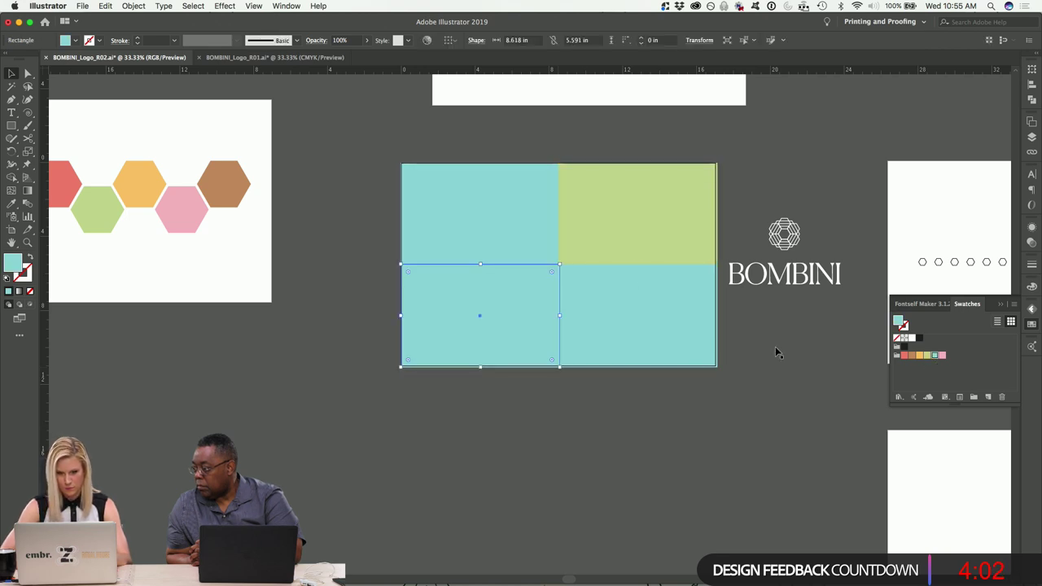
pyautogui.click(903, 355)
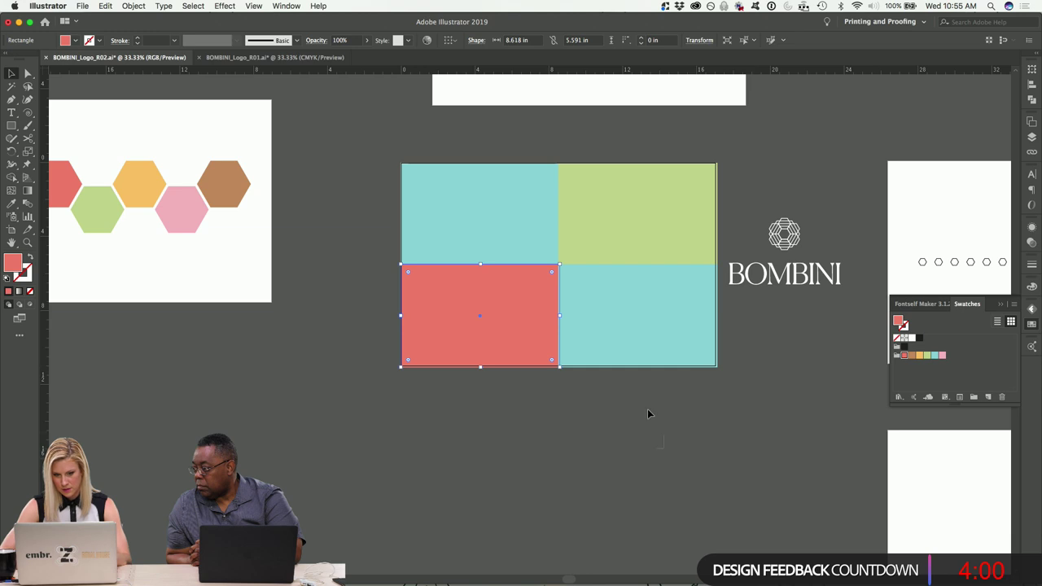
pyautogui.click(627, 319)
pyautogui.click(641, 461)
pyautogui.press('super+equal')
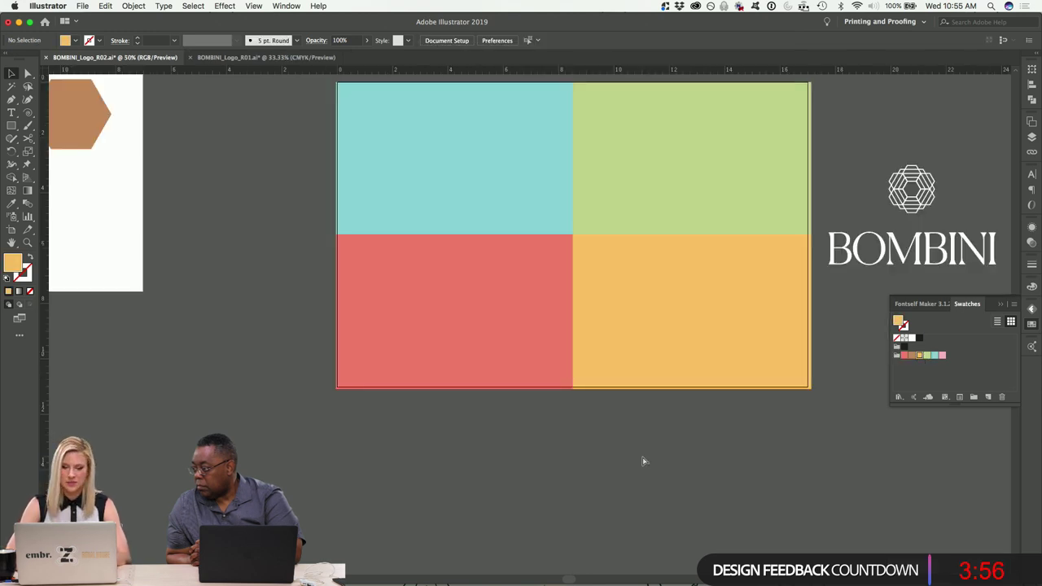
# Move the BOMBINI logo onto the teal quadrant and scale it down around its centre.
pyautogui.scroll(5, 643, 462)
pyautogui.hscroll(5, 643, 461)
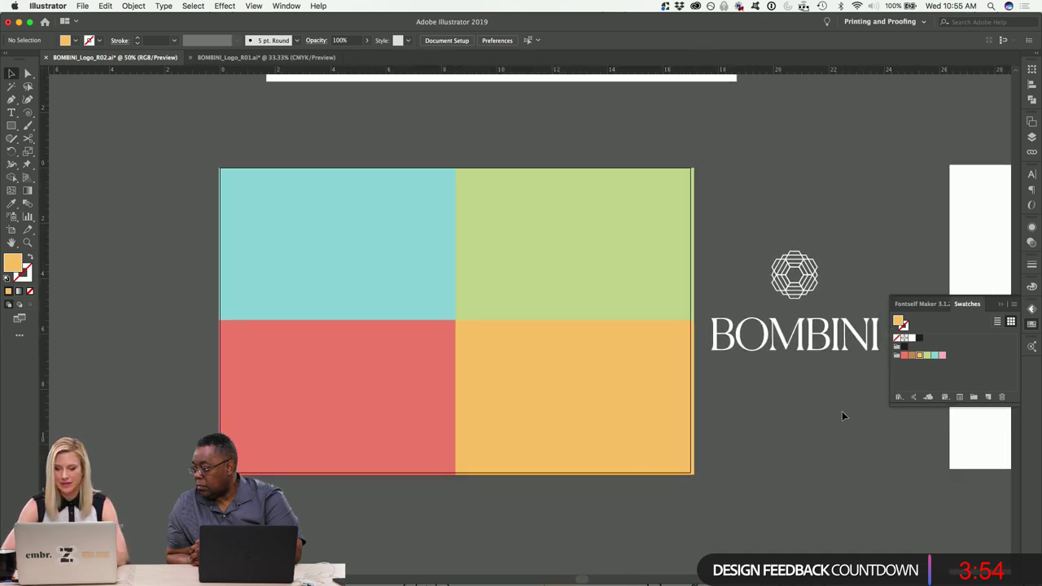
pyautogui.click(788, 265)
pyautogui.moveTo(802, 298); pyautogui.dragTo(341, 236)
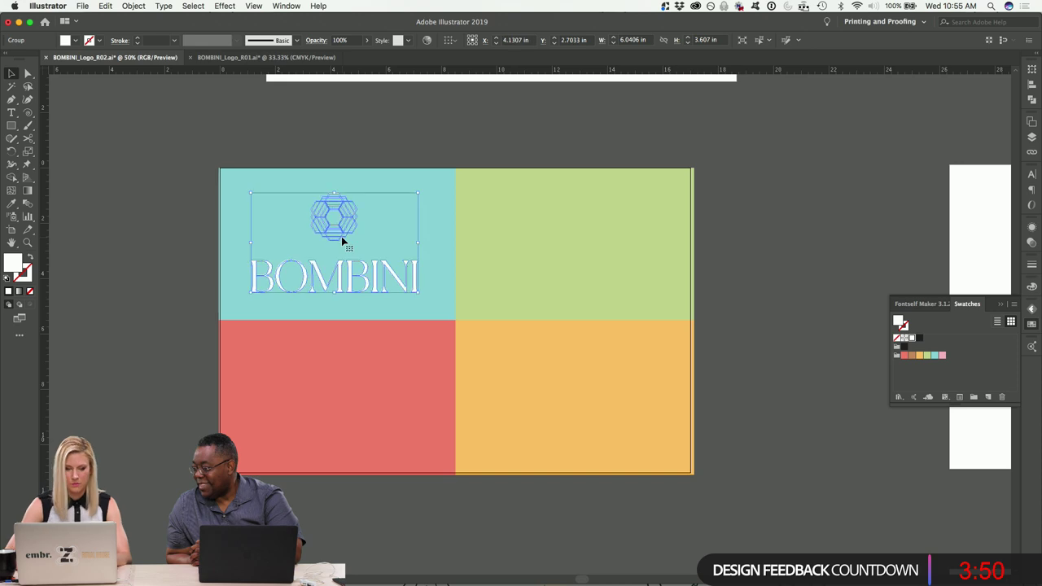
pyautogui.press('super+equal')
pyautogui.press('super+equal')
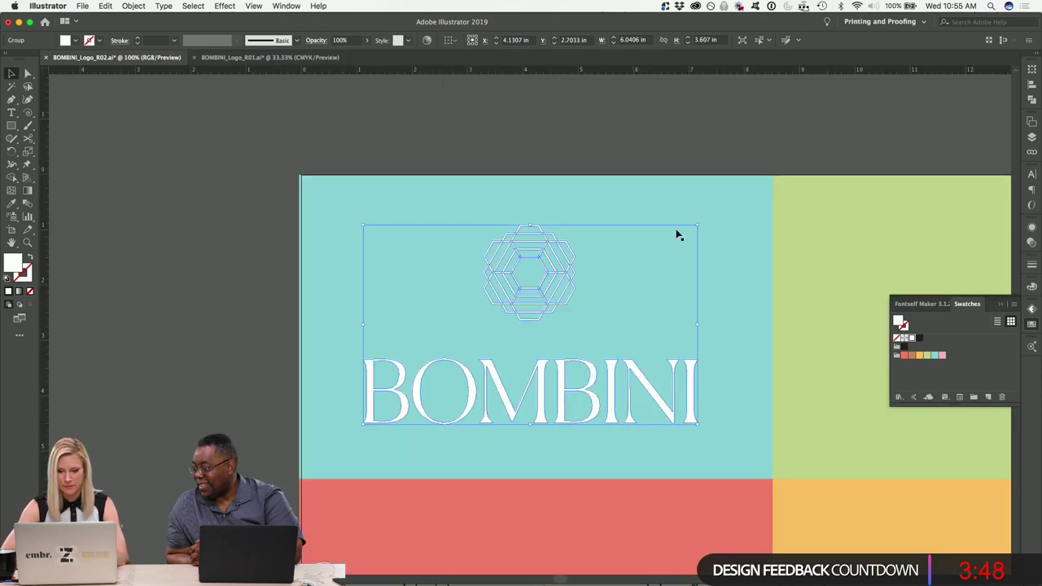
pyautogui.moveTo(696, 229); pyautogui.dragTo(656, 262)
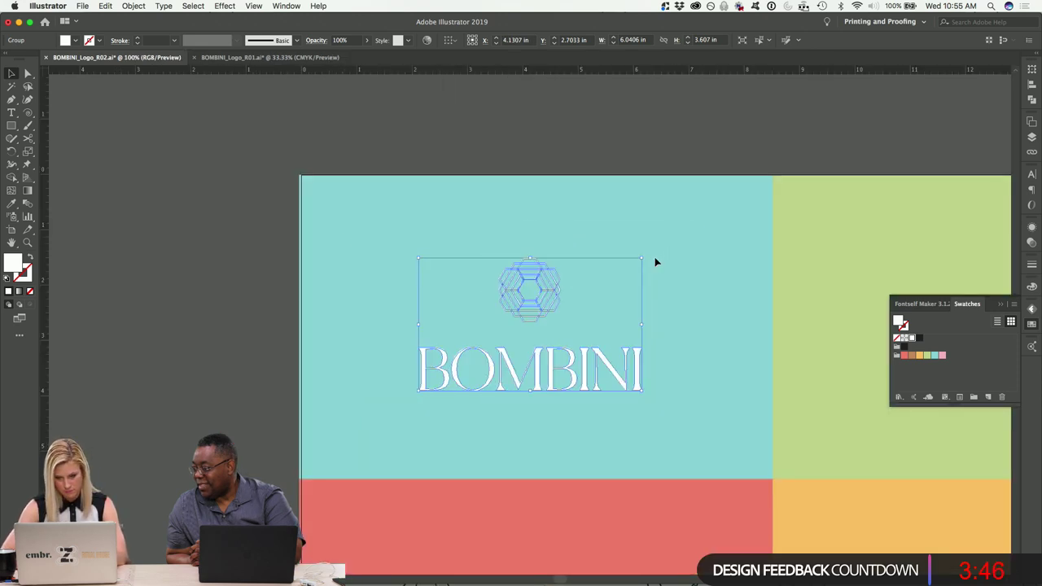
pyautogui.click(674, 81)
pyautogui.press('super+minus')
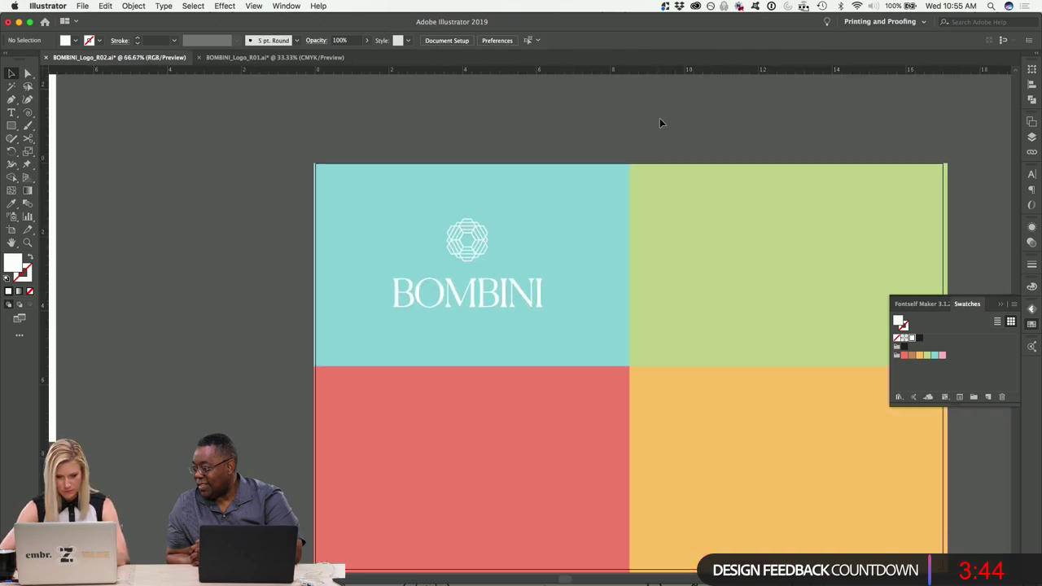
pyautogui.press('super+minus')
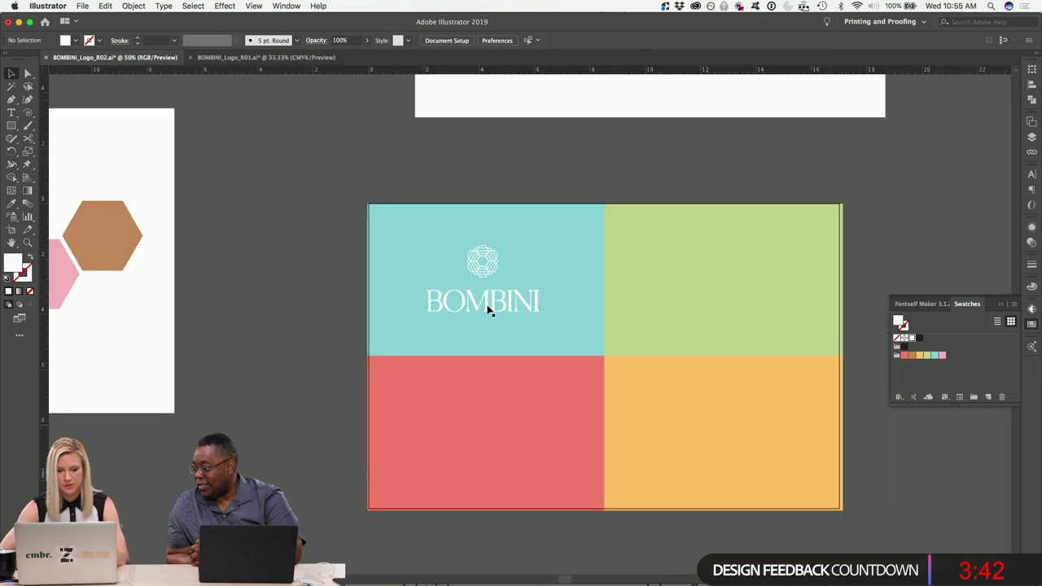
# Copy the scaled logo into the green quadrant, then copy both logos into the bottom quadrants.
pyautogui.click(489, 308)
pyautogui.moveTo(488, 308); pyautogui.dragTo(722, 296)
pyautogui.click(437, 188)
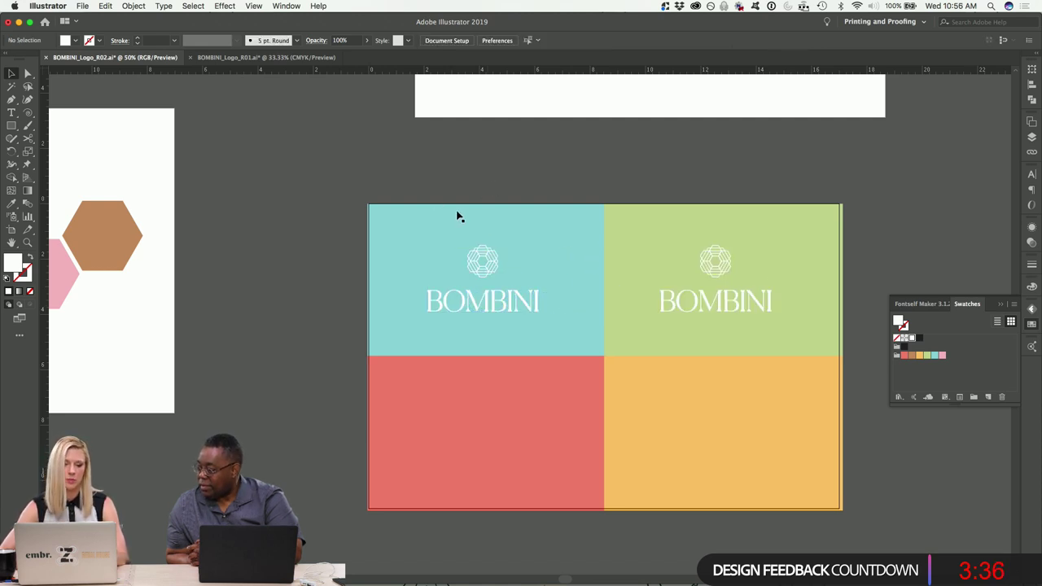
pyautogui.click(492, 270)
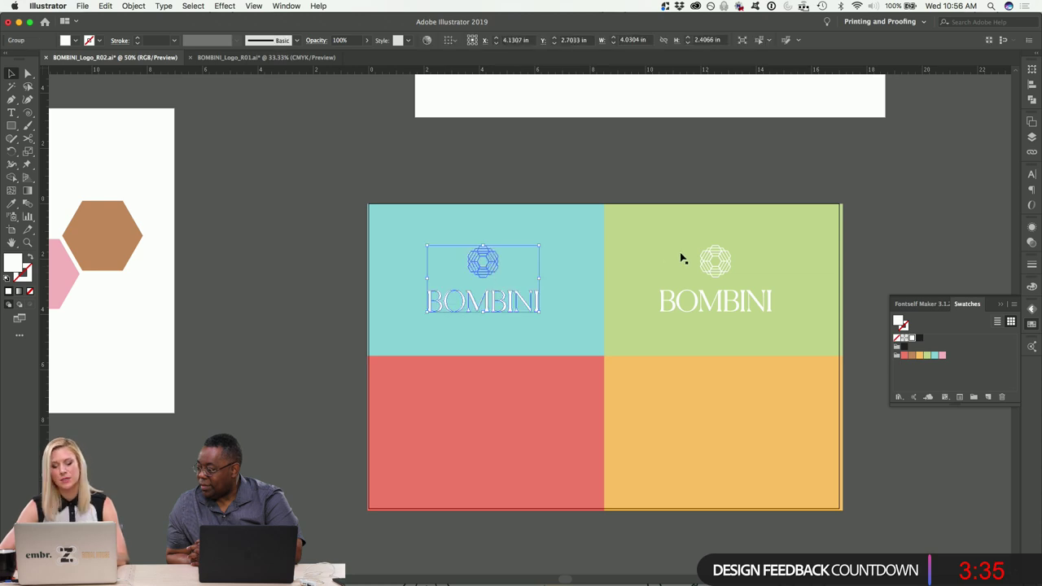
pyautogui.keyDown('shift'); pyautogui.click(724, 267); pyautogui.keyUp('shift')
pyautogui.press('super+equal')
pyautogui.press('super+equal')
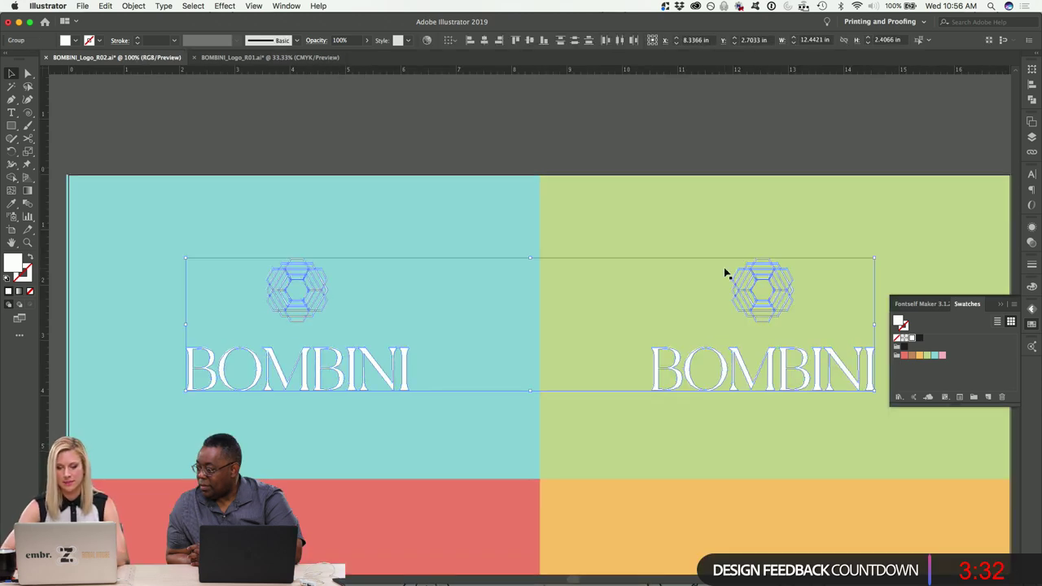
pyautogui.press('super+minus')
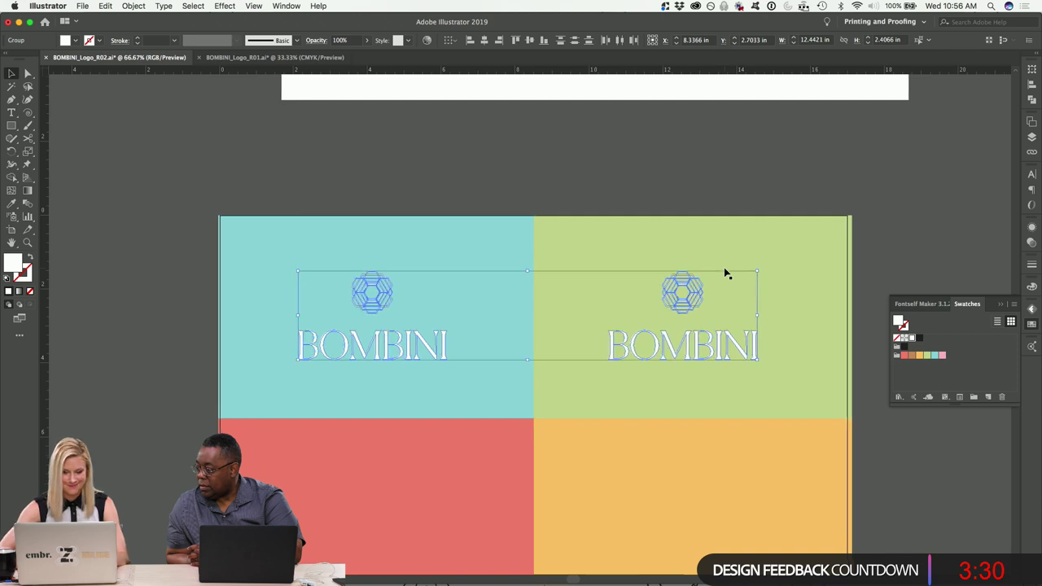
pyautogui.moveTo(668, 187); pyautogui.dragTo(672, 389)
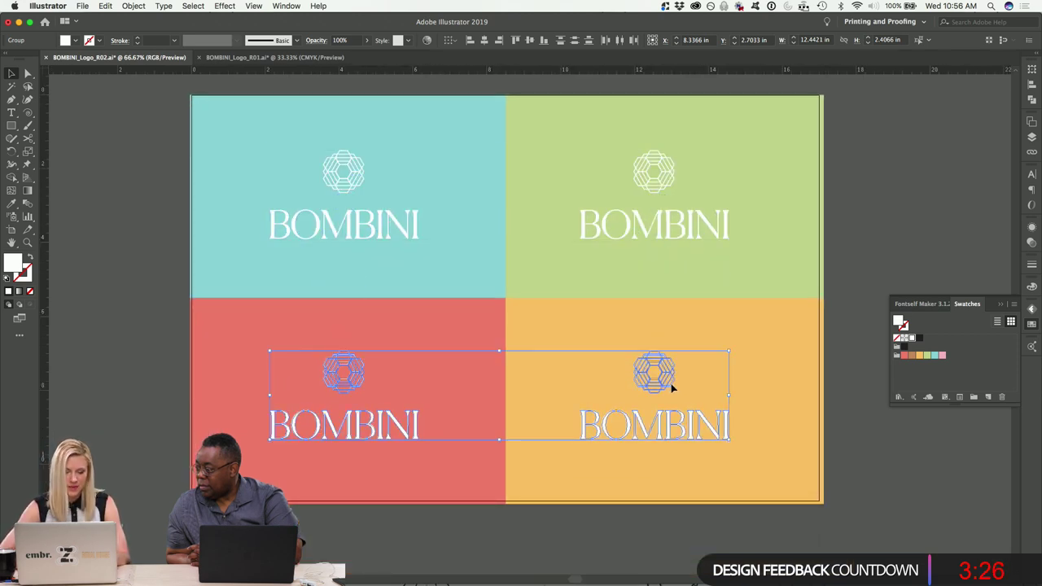
pyautogui.click(119, 217)
# Change the bottom-left red rectangle's fill to a lighter pink in the Color Picker.
pyautogui.click(206, 380)
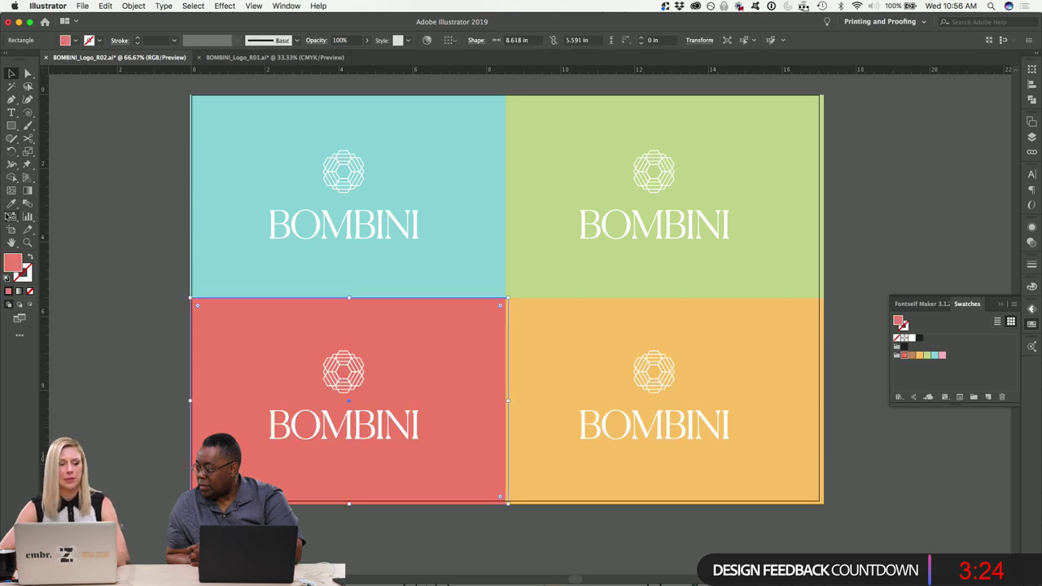
pyautogui.doubleClick(13, 262)
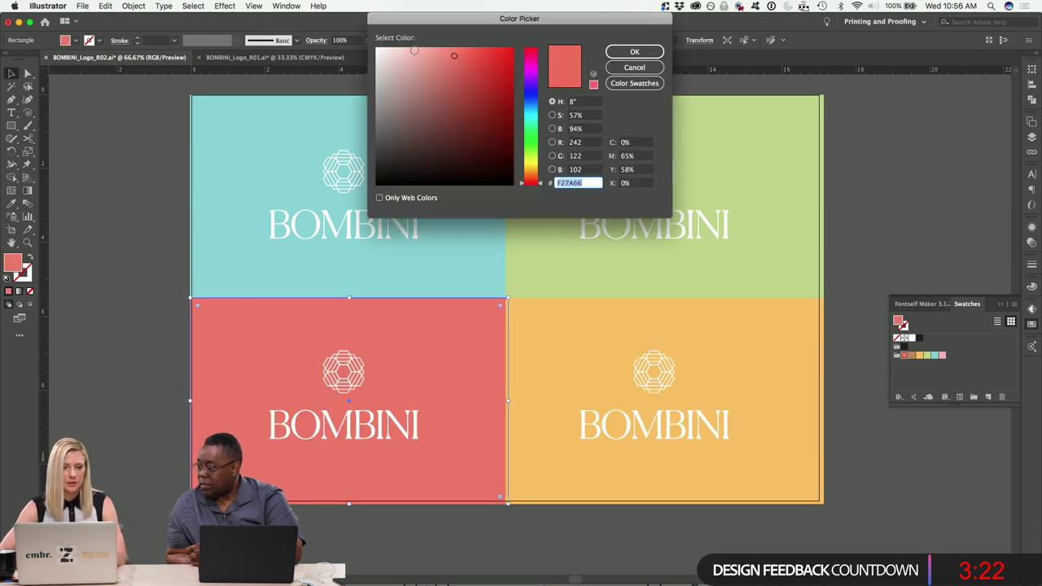
pyautogui.click(413, 52)
pyautogui.click(621, 53)
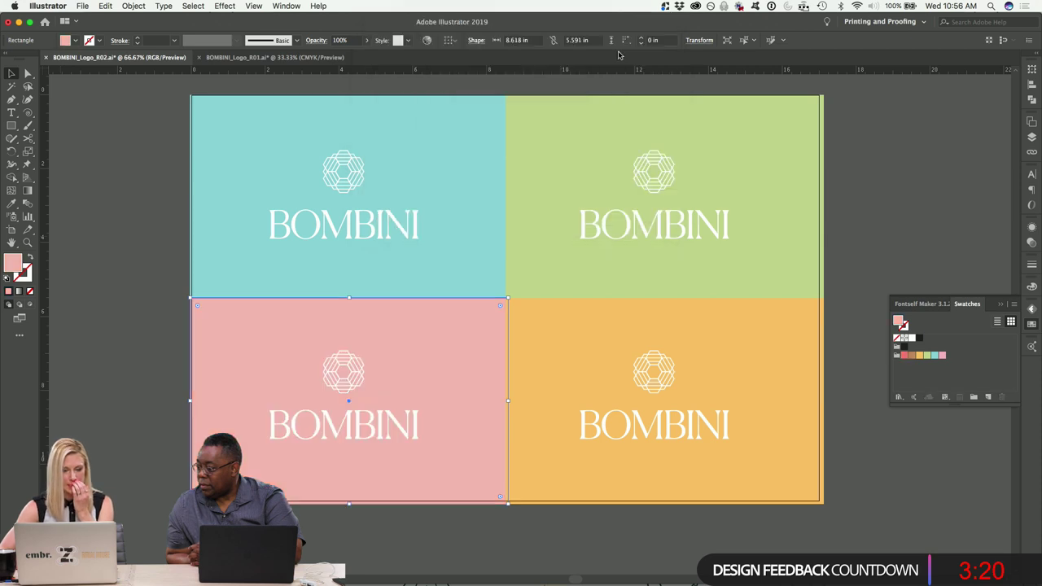
pyautogui.click(126, 143)
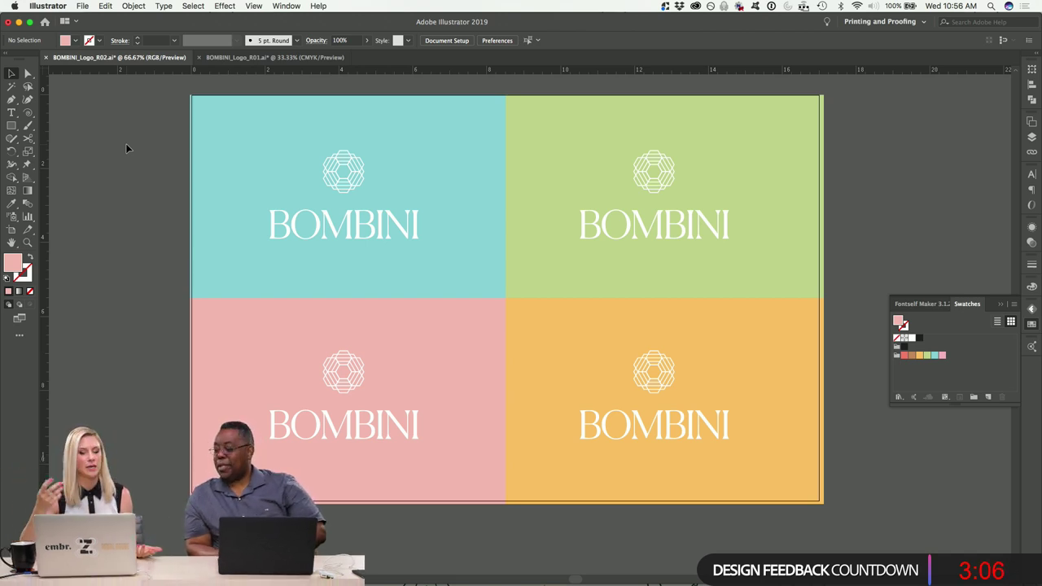
pyautogui.press('super+minus')
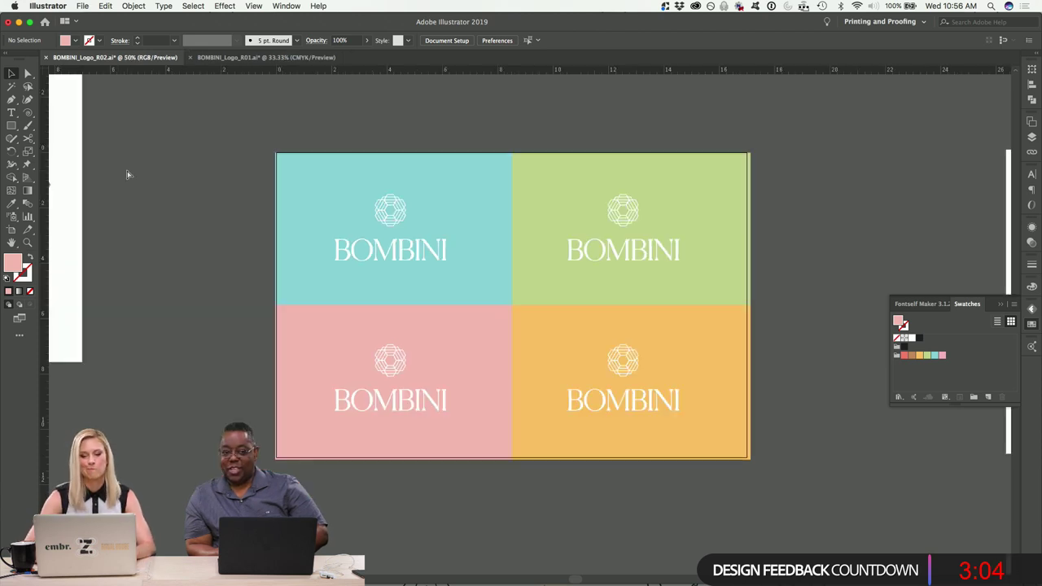
pyautogui.press('super+z')
pyautogui.click(126, 169)
pyautogui.press('super+minus')
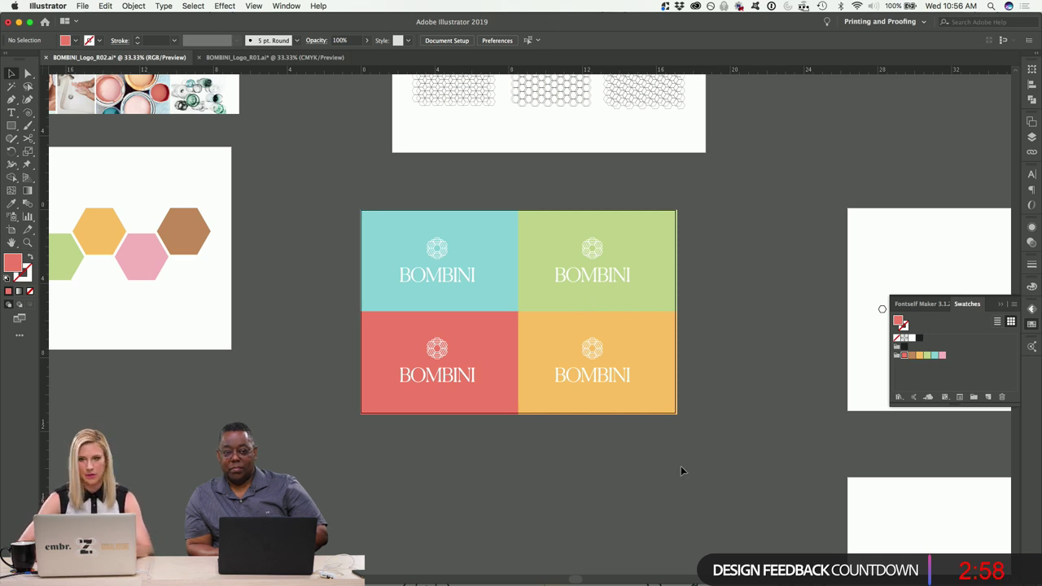
pyautogui.press('super+minus')
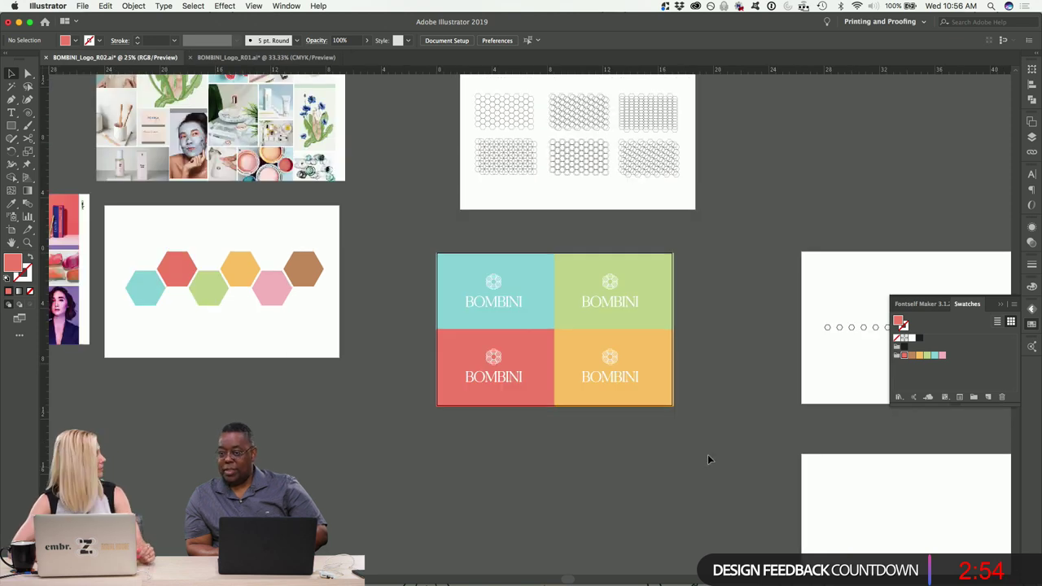
pyautogui.scroll(2, 707, 456)
pyautogui.scroll(1, 707, 456)
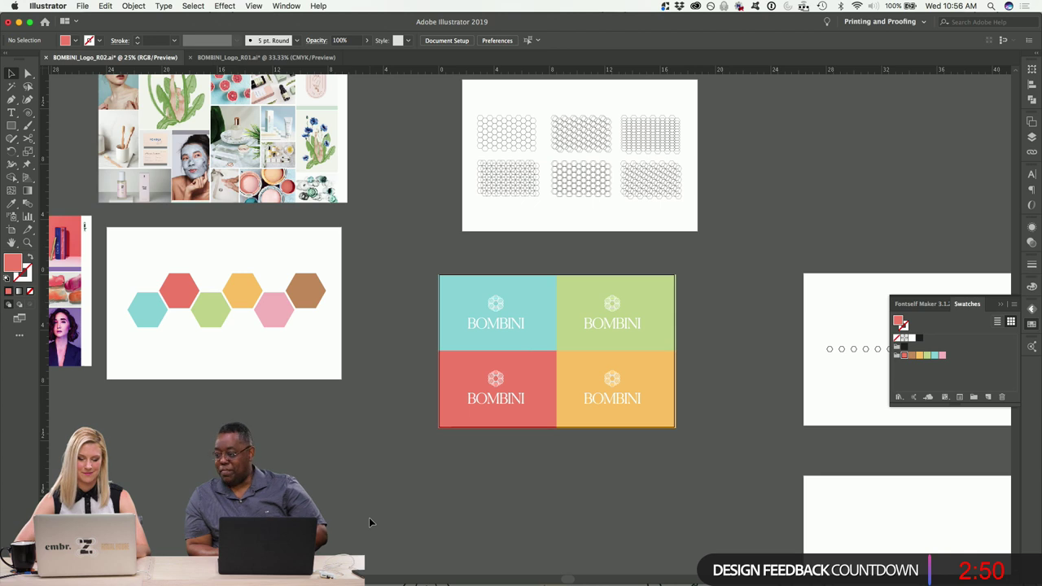
pyautogui.hscroll(-3, 369, 521)
pyautogui.hscroll(5, 369, 521)
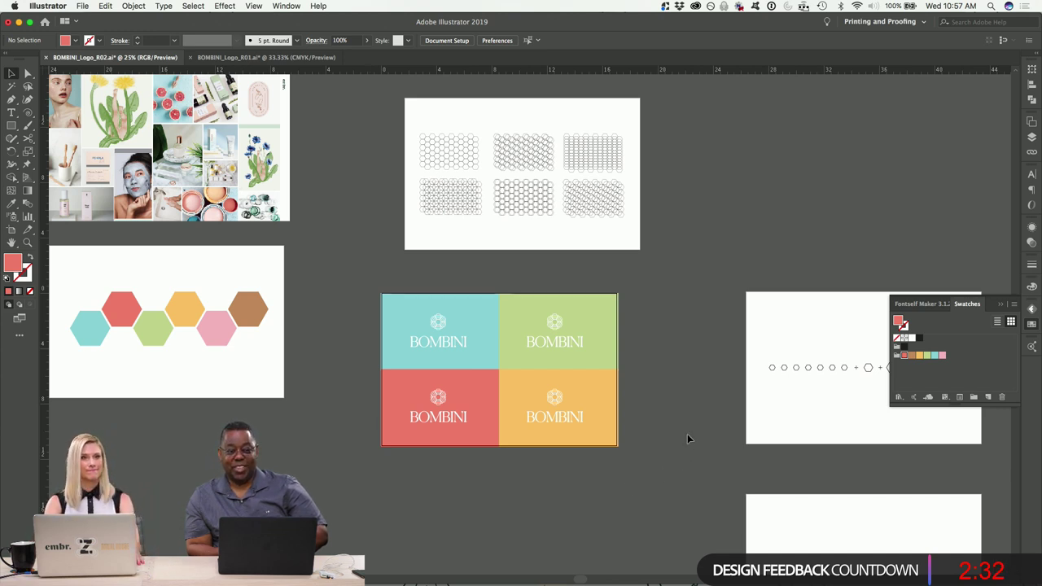
pyautogui.moveTo(616, 577)
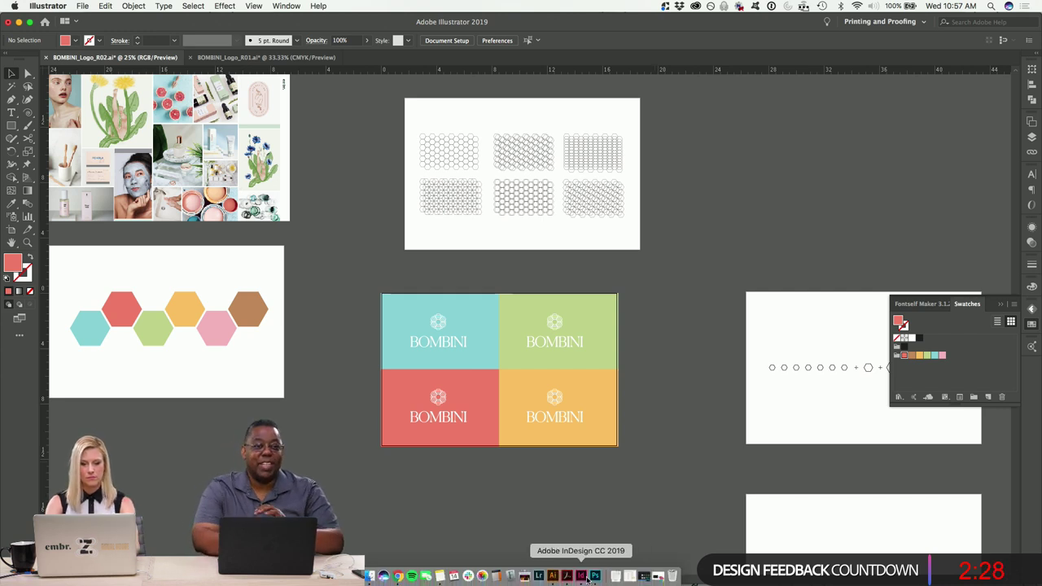
# Bring up the Bombini logo PDF in Acrobat, scroll back to page 6, and exit full screen.
pyautogui.click(567, 576)
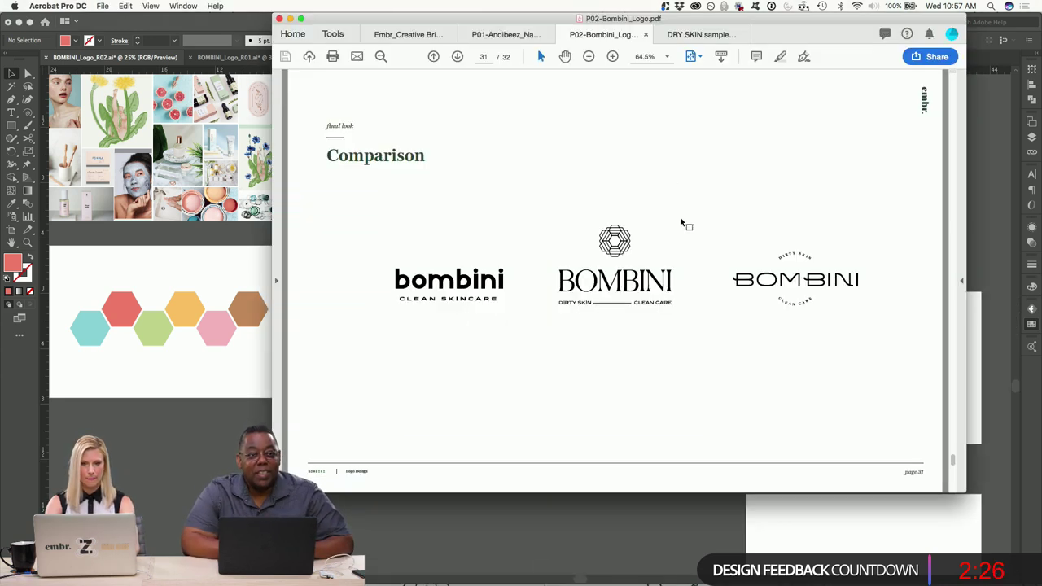
pyautogui.scroll(-1, 679, 222)
pyautogui.scroll(1, 680, 222)
pyautogui.scroll(2, 681, 222)
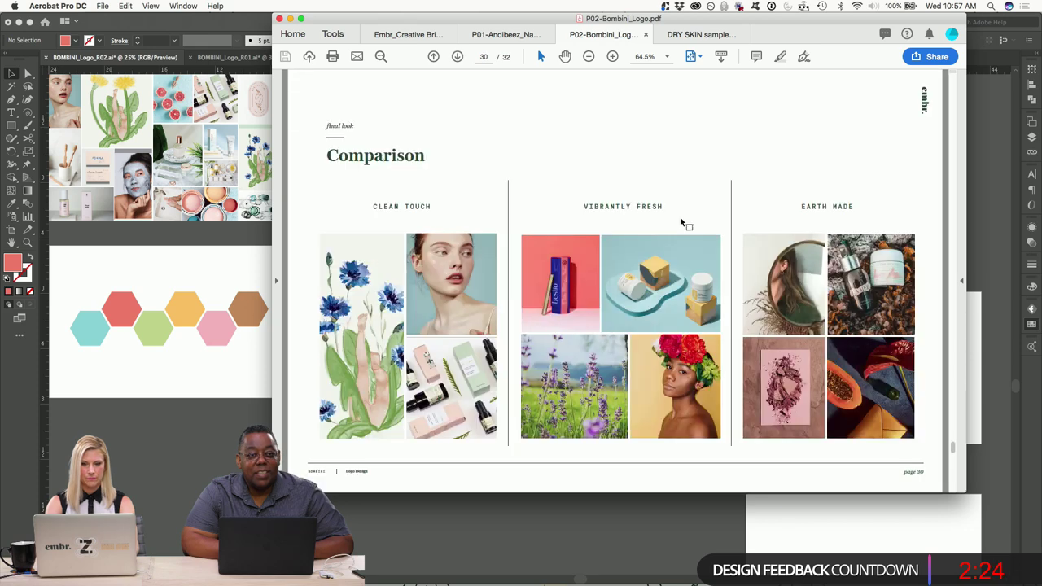
pyautogui.scroll(5, 681, 222)
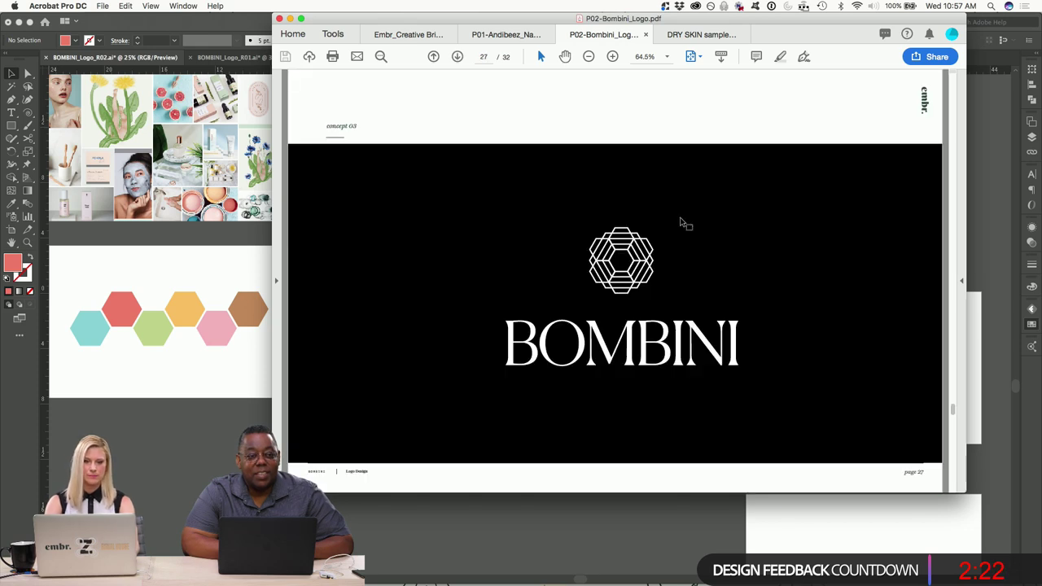
pyautogui.scroll(6, 682, 222)
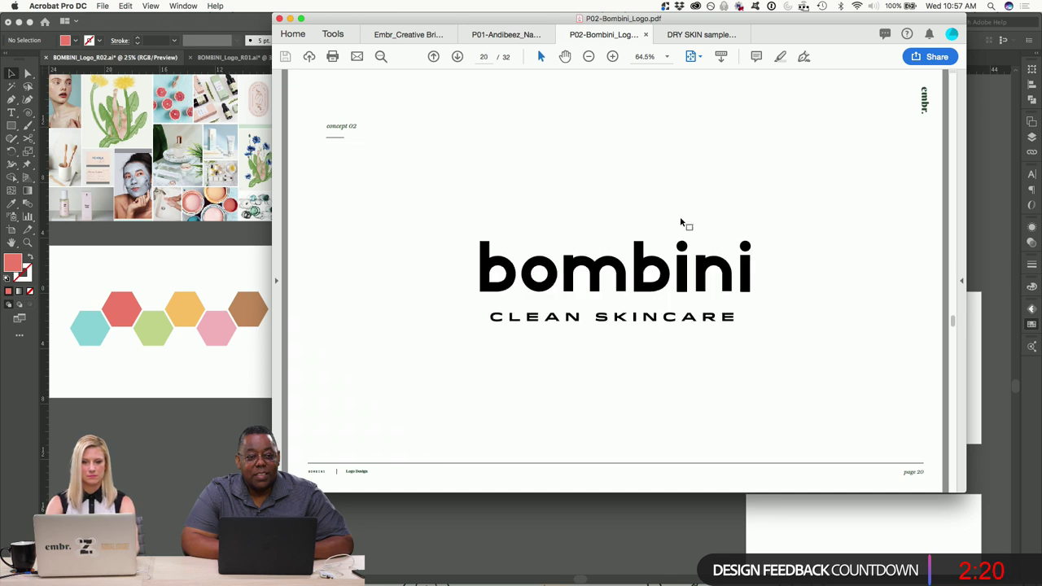
pyautogui.scroll(5, 681, 221)
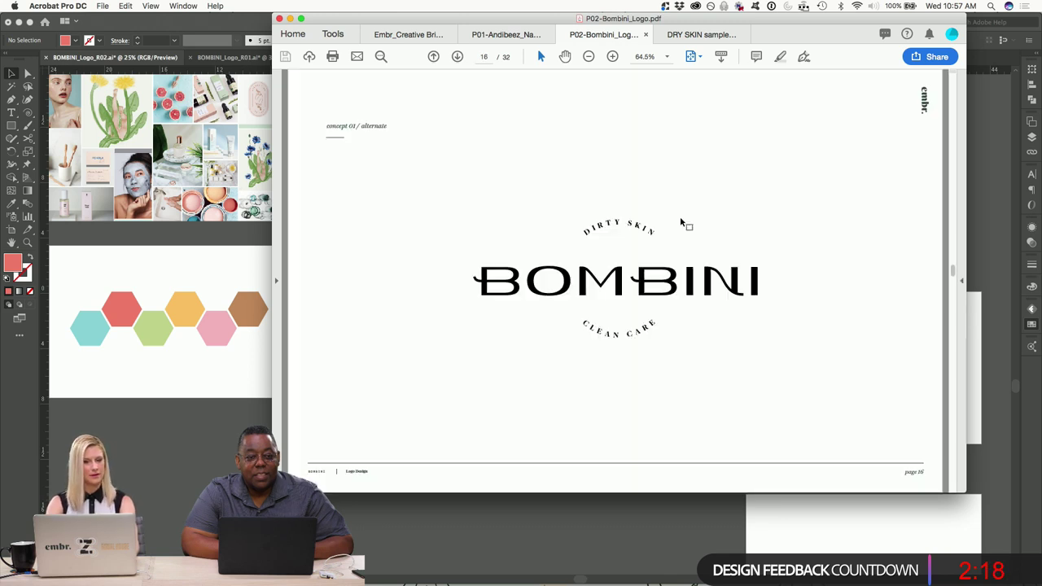
pyautogui.scroll(4, 681, 221)
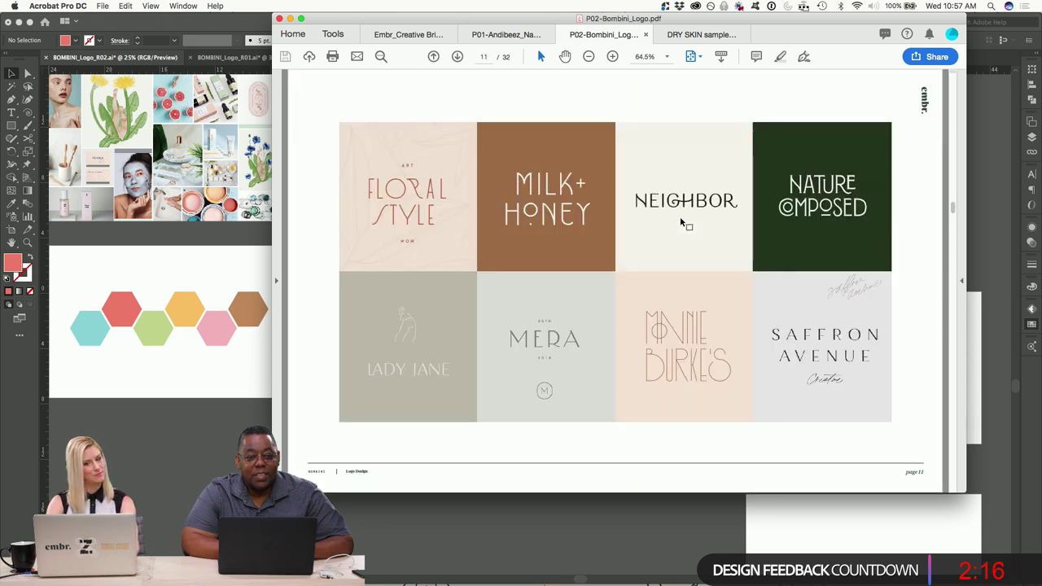
pyautogui.scroll(1, 682, 222)
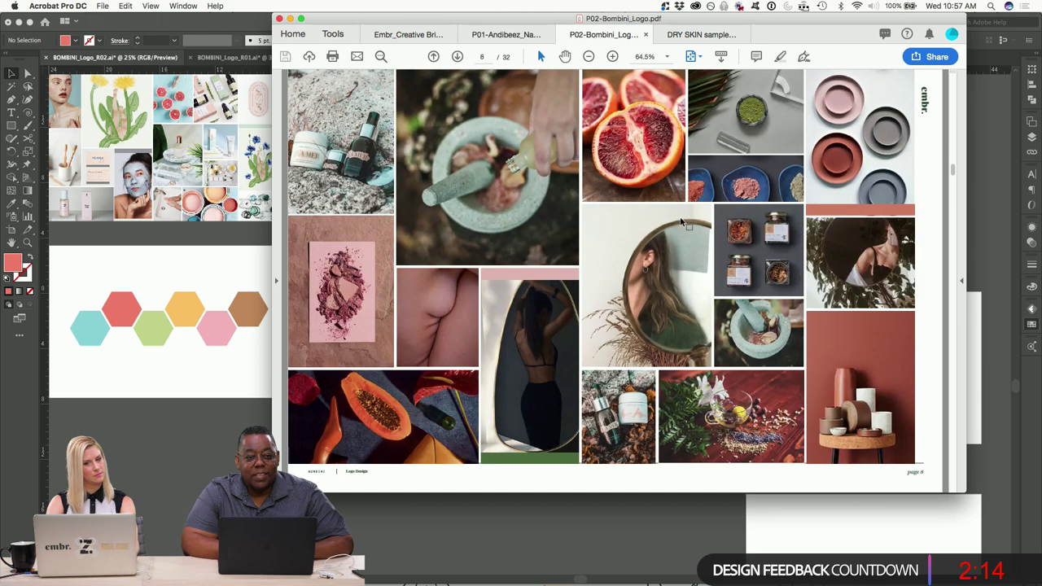
pyautogui.scroll(2, 682, 222)
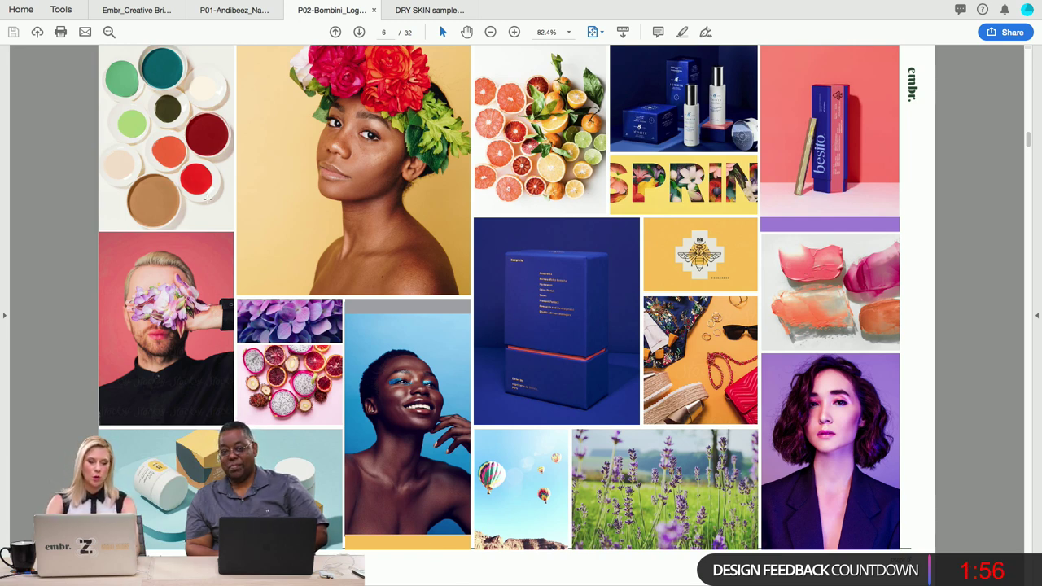
pyautogui.press('ctrl+super+f')
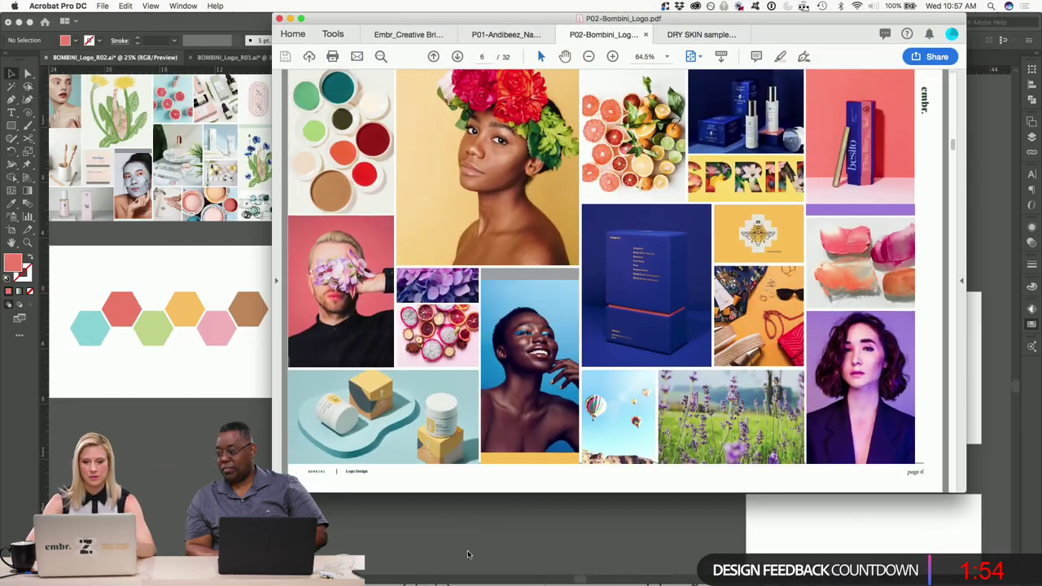
# Bring Chrome forward, open Pinterest in a new tab, then close that tab again.
pyautogui.click(398, 576)
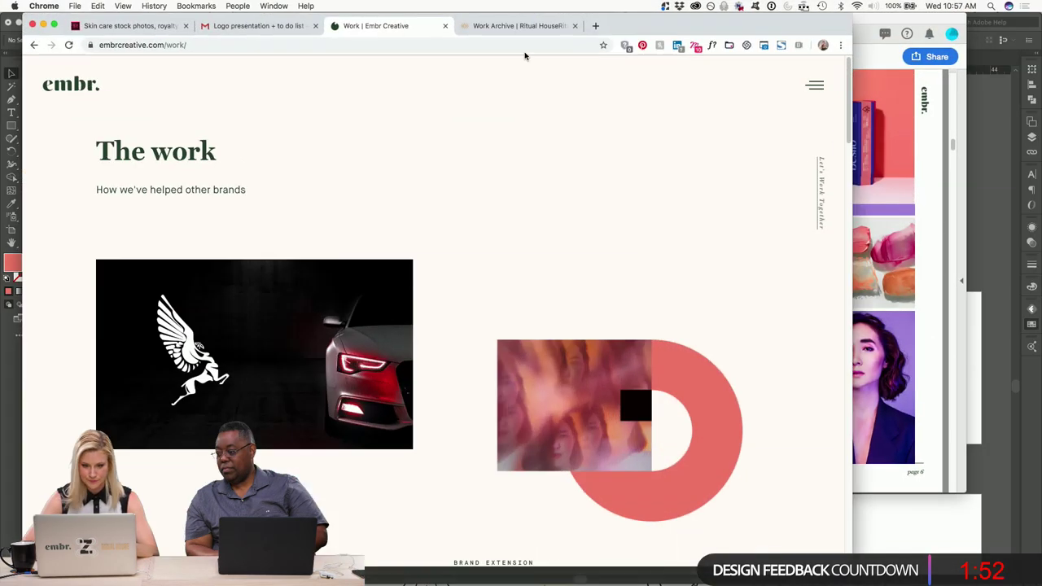
pyautogui.click(594, 26)
pyautogui.write('pint')
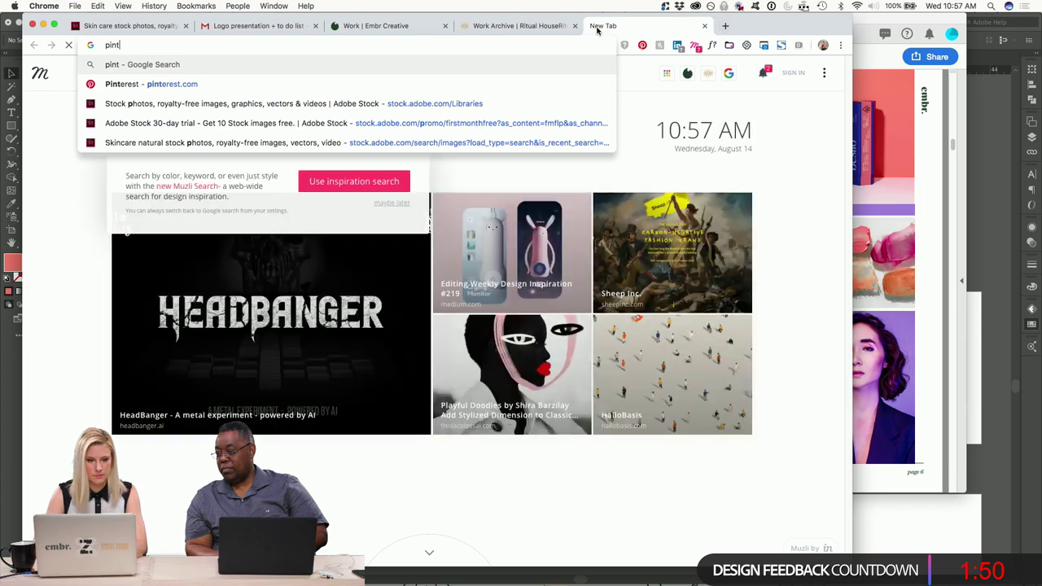
pyautogui.click(212, 85)
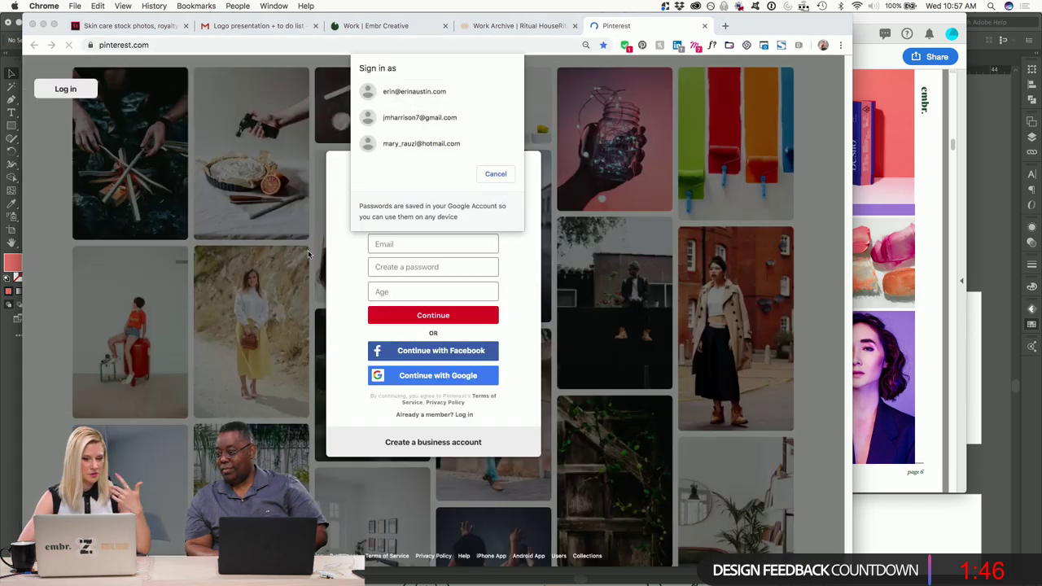
pyautogui.click(705, 27)
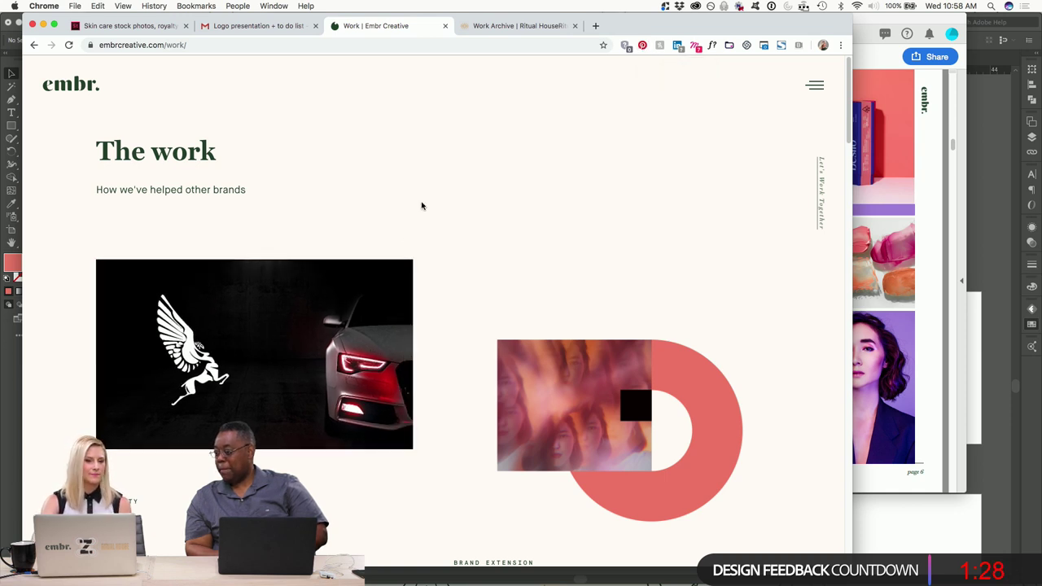
# Open the Resonate Film project and pin its orange car image, naming a board 'resonate', then dismiss the dialog.
pyautogui.click(399, 269)
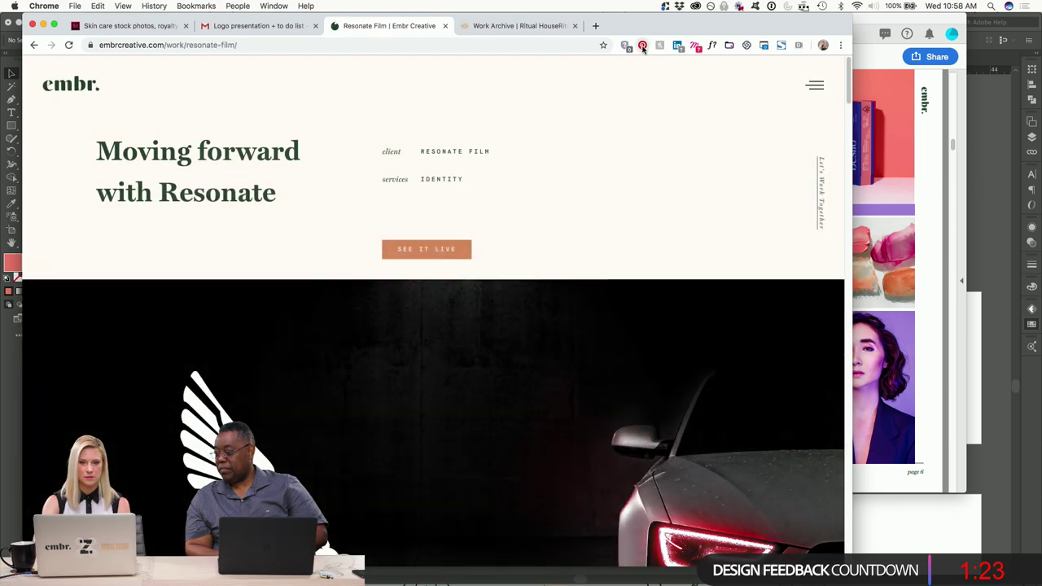
pyautogui.click(642, 46)
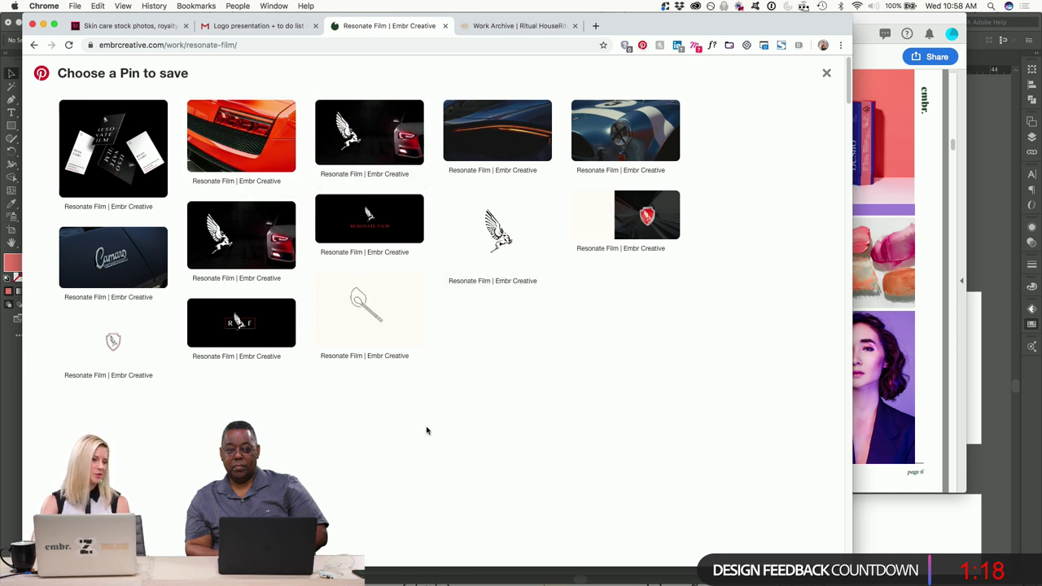
pyautogui.moveTo(137, 122)
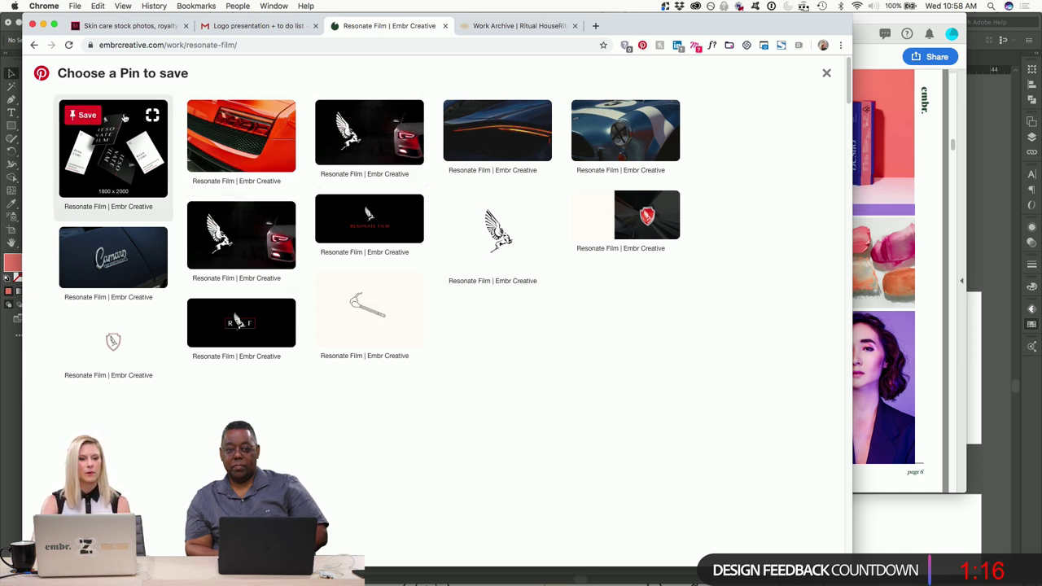
pyautogui.click(211, 114)
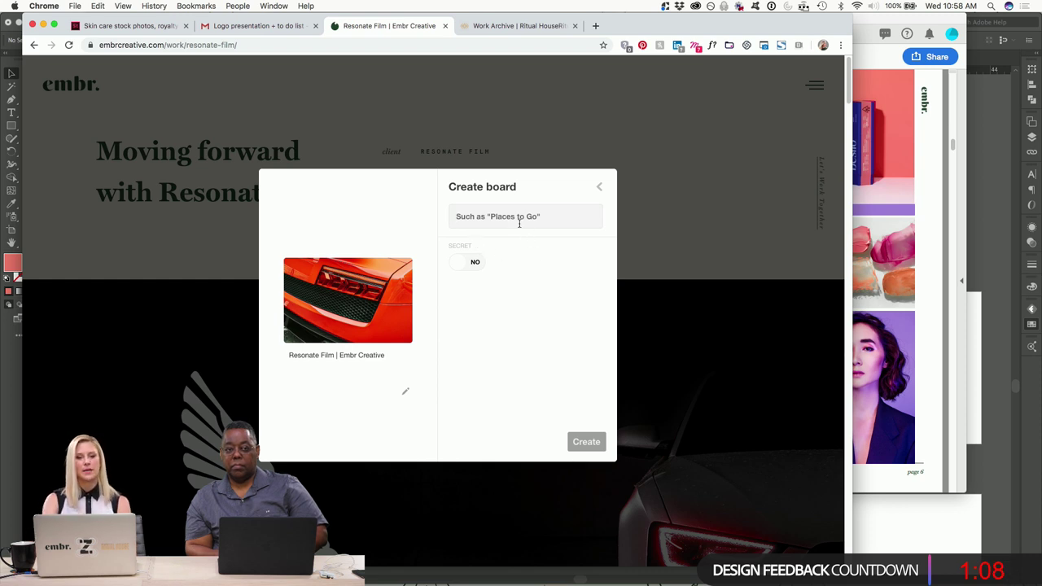
pyautogui.write('reso')
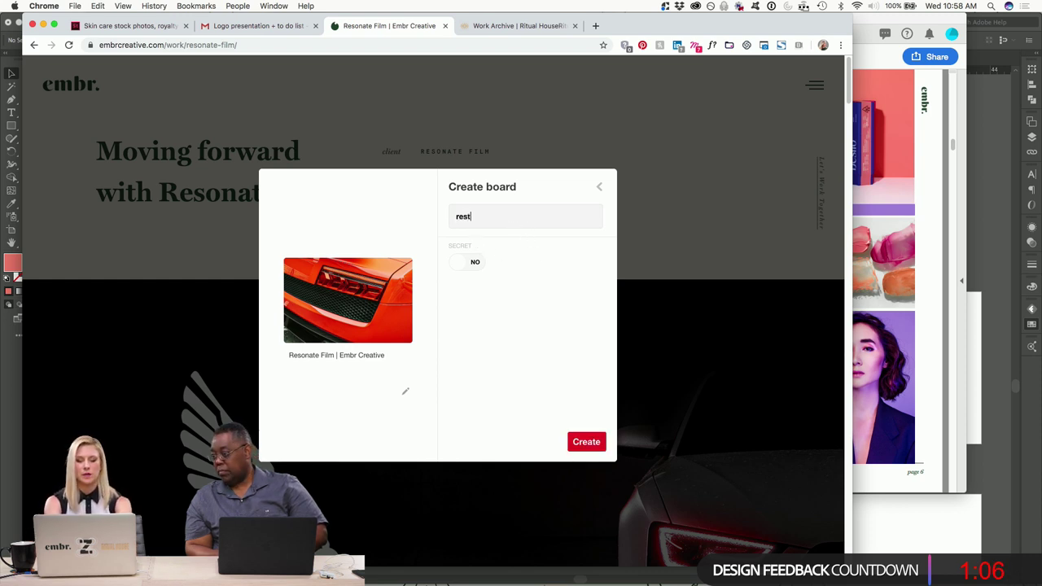
pyautogui.write('nate')
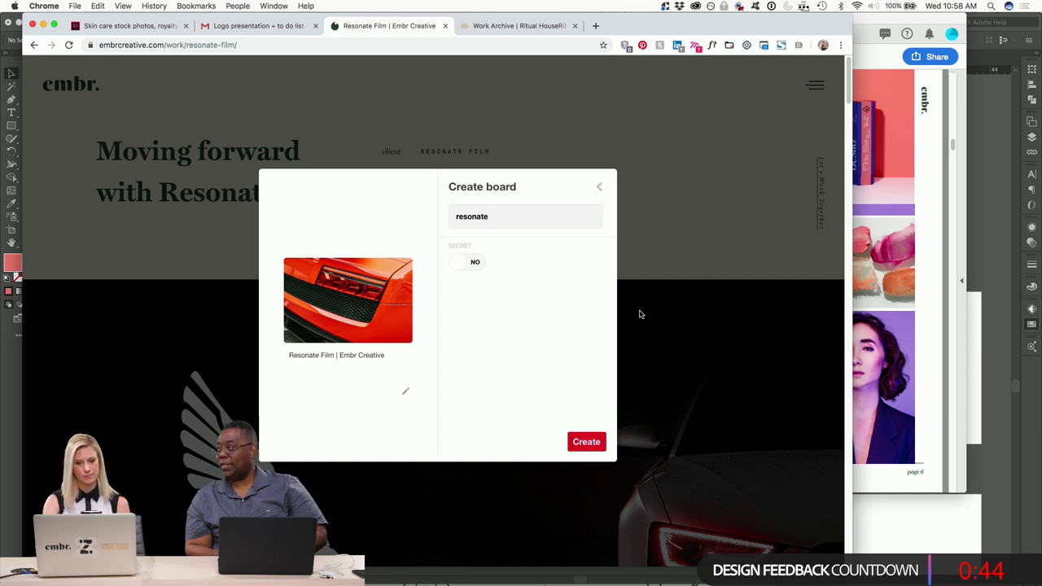
pyautogui.click(657, 355)
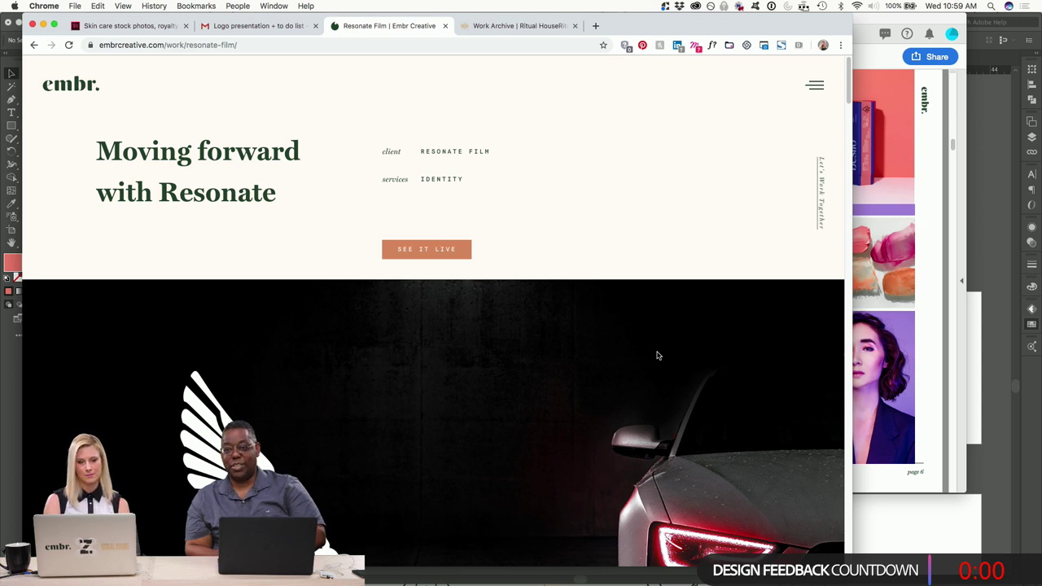
pyautogui.scroll(-1, 658, 356)
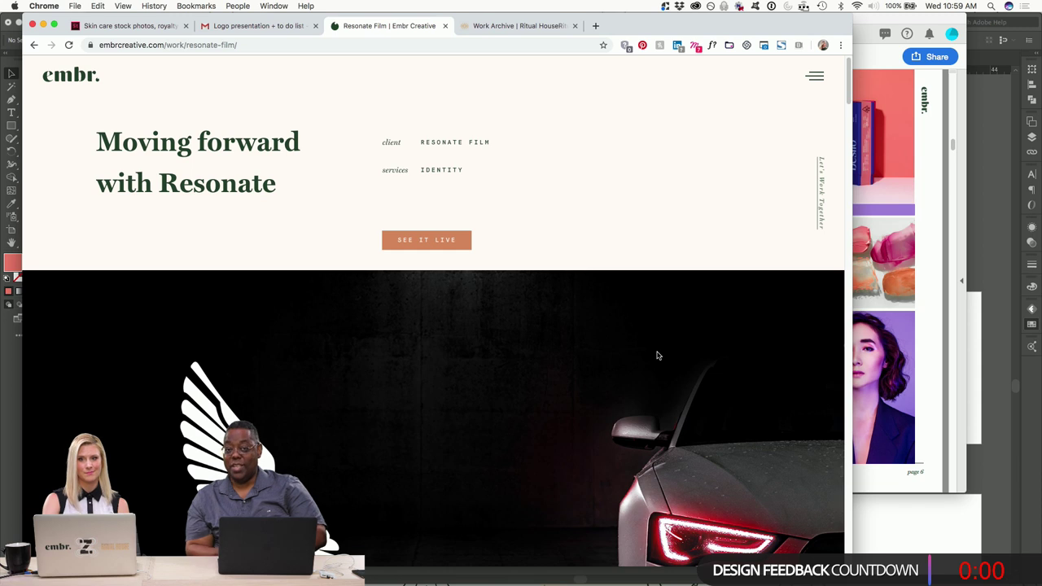
pyautogui.scroll(1, 658, 356)
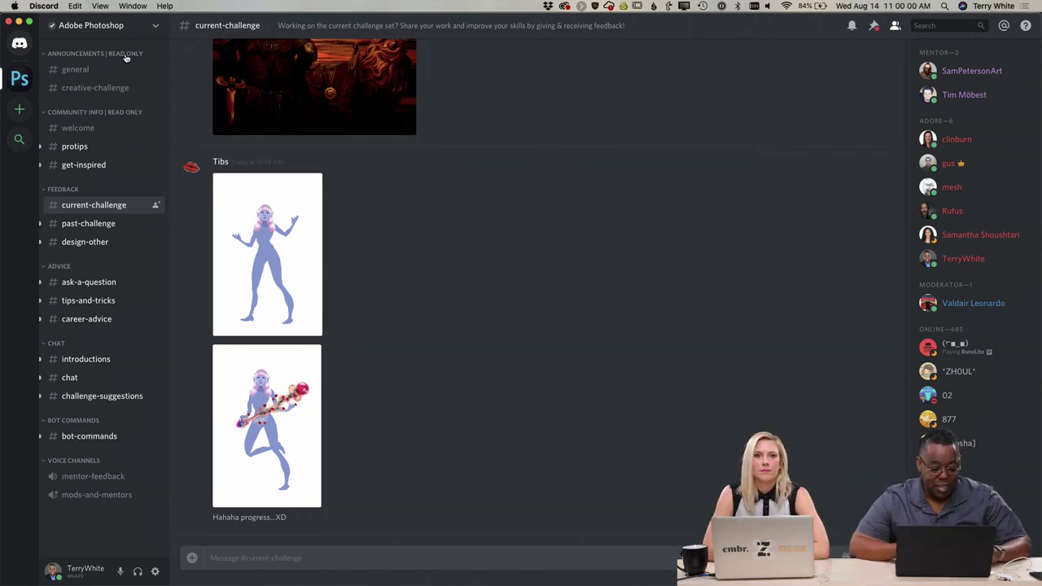
# View the staff figure, first figure drawing and barbarian warrior images full-size, closing each in turn.
pyautogui.click(264, 421)
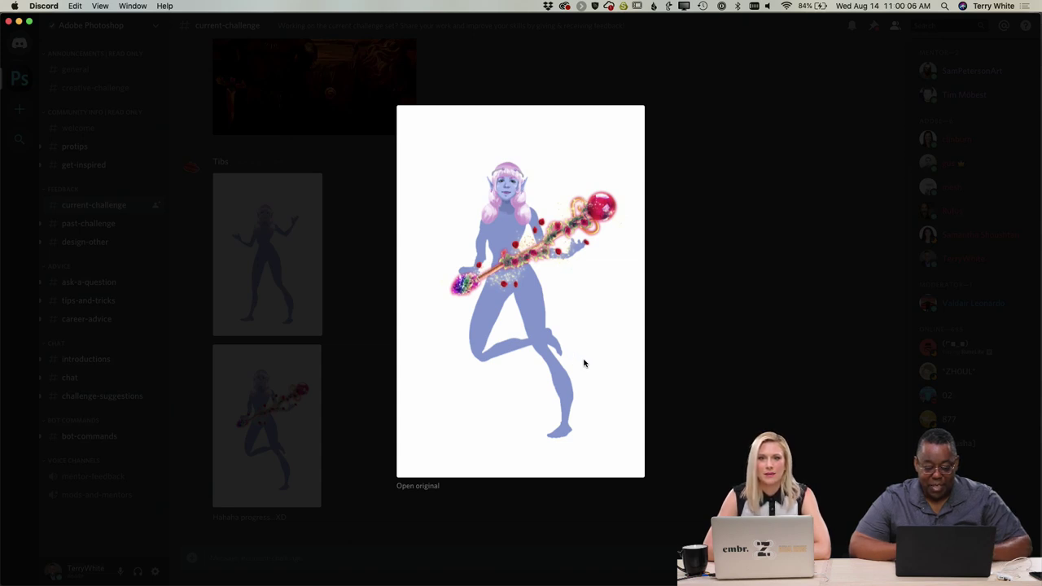
pyautogui.click(694, 374)
pyautogui.click(283, 266)
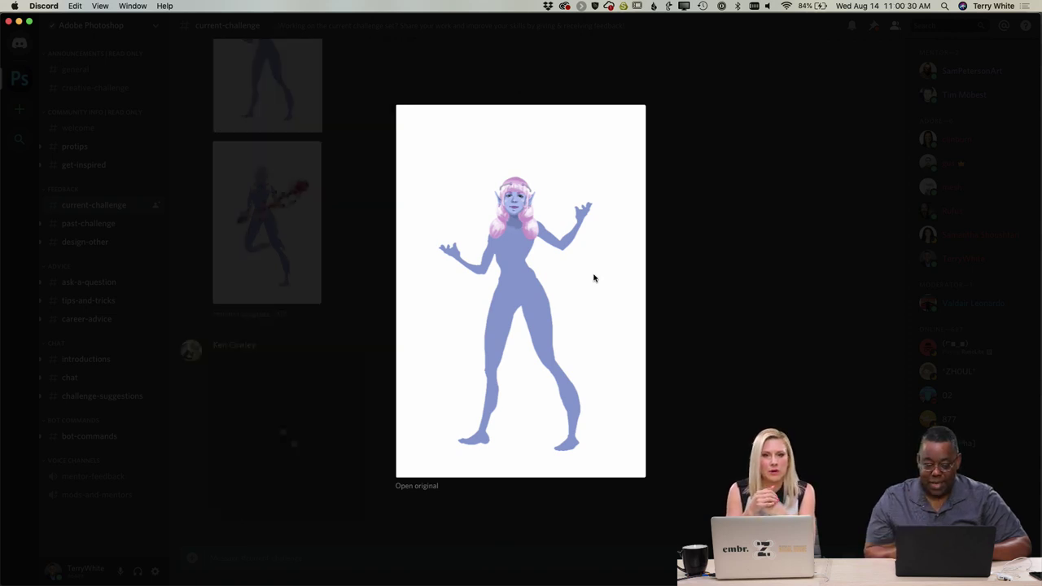
pyautogui.click(698, 296)
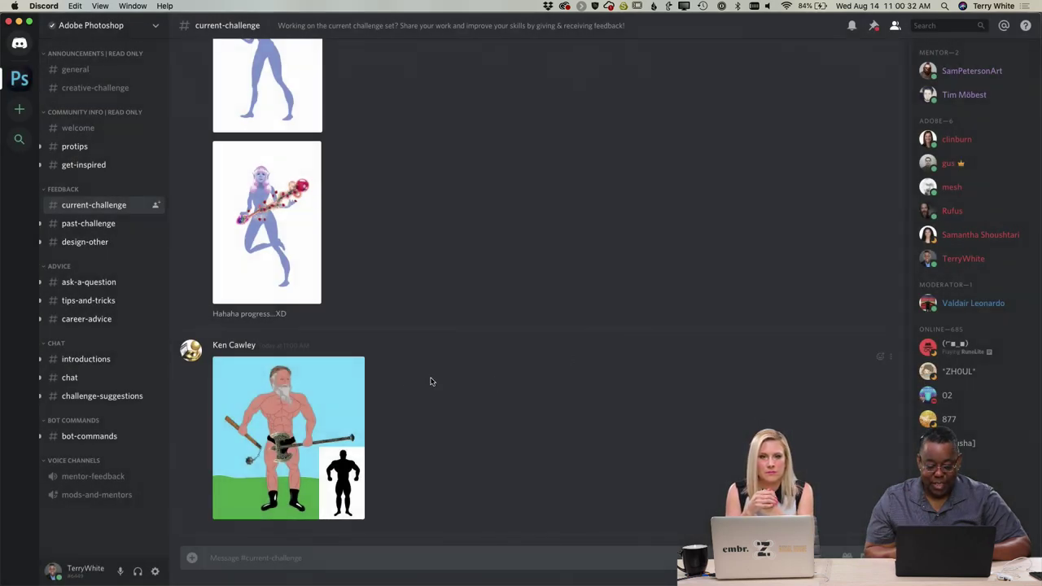
pyautogui.click(288, 420)
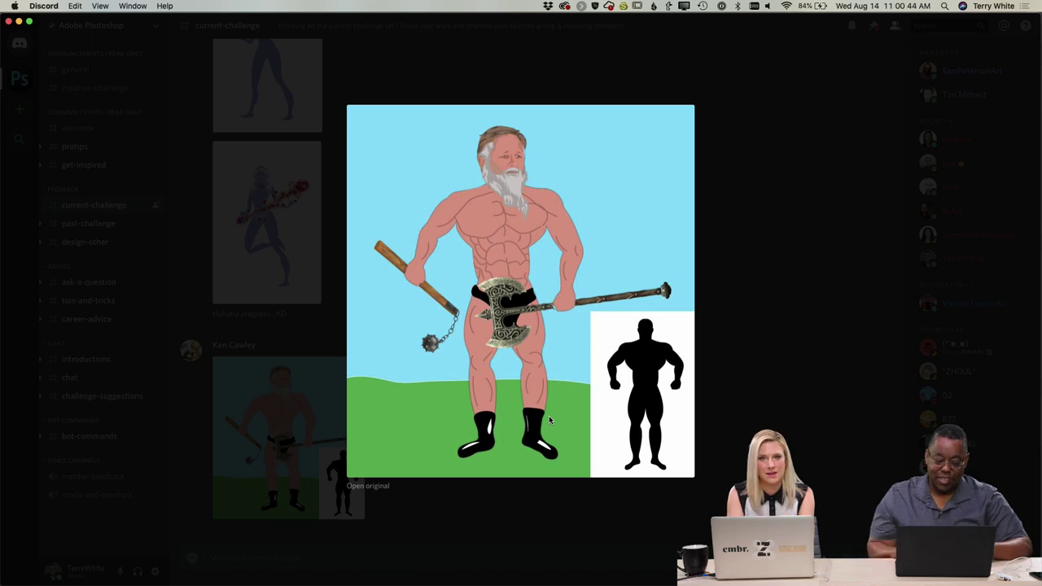
pyautogui.click(739, 290)
pyautogui.scroll(5, 561, 289)
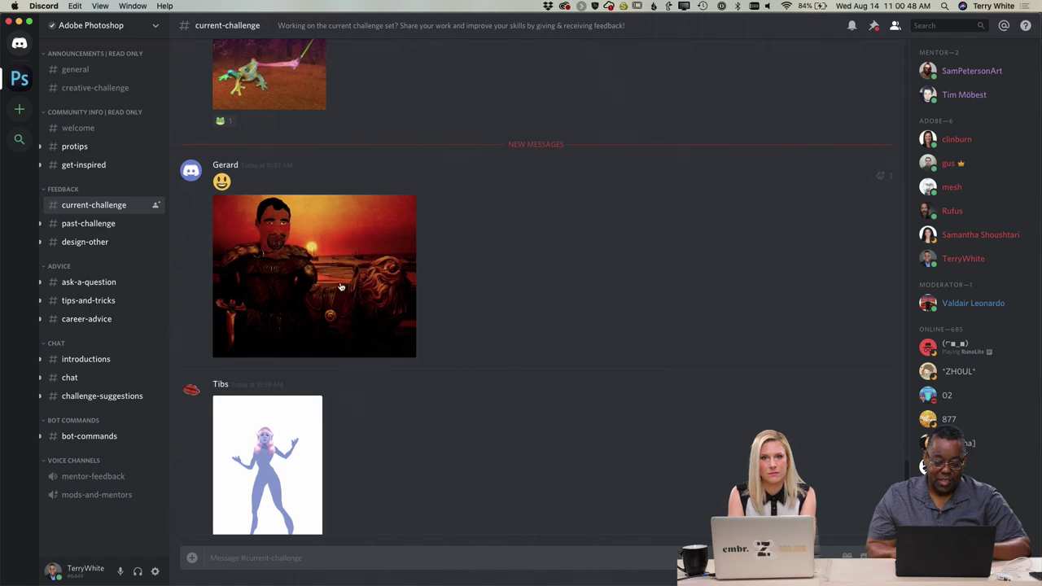
# View the sunset warrior artwork full-size, close it, and scroll up to the frog post.
pyautogui.click(339, 292)
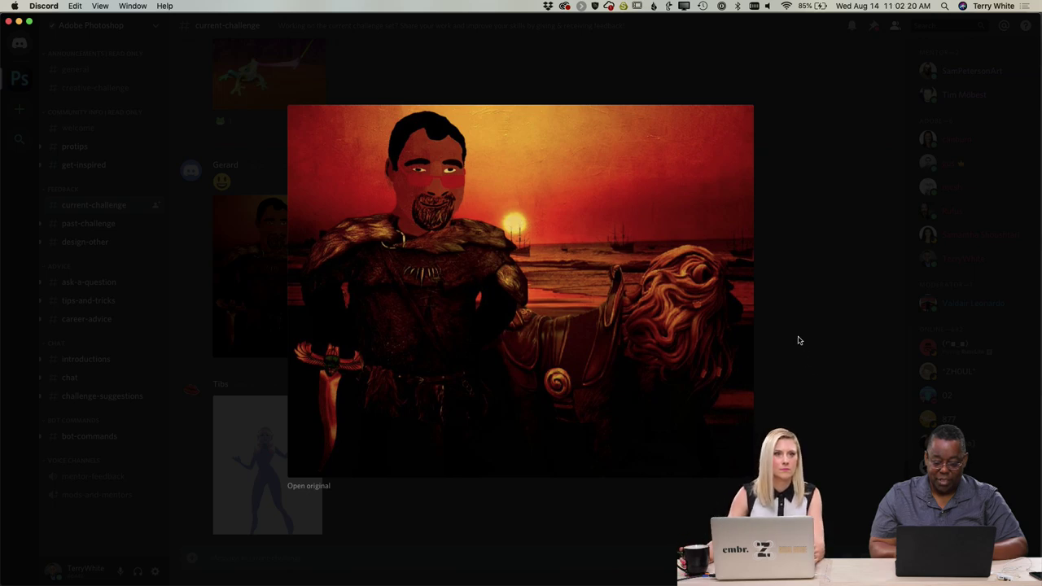
pyautogui.click(810, 358)
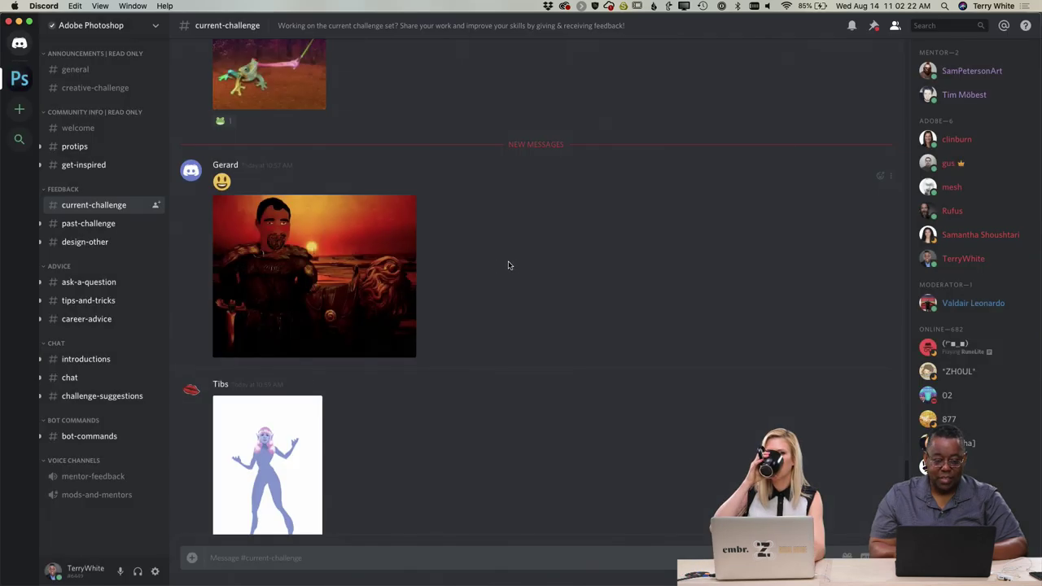
pyautogui.scroll(5, 489, 265)
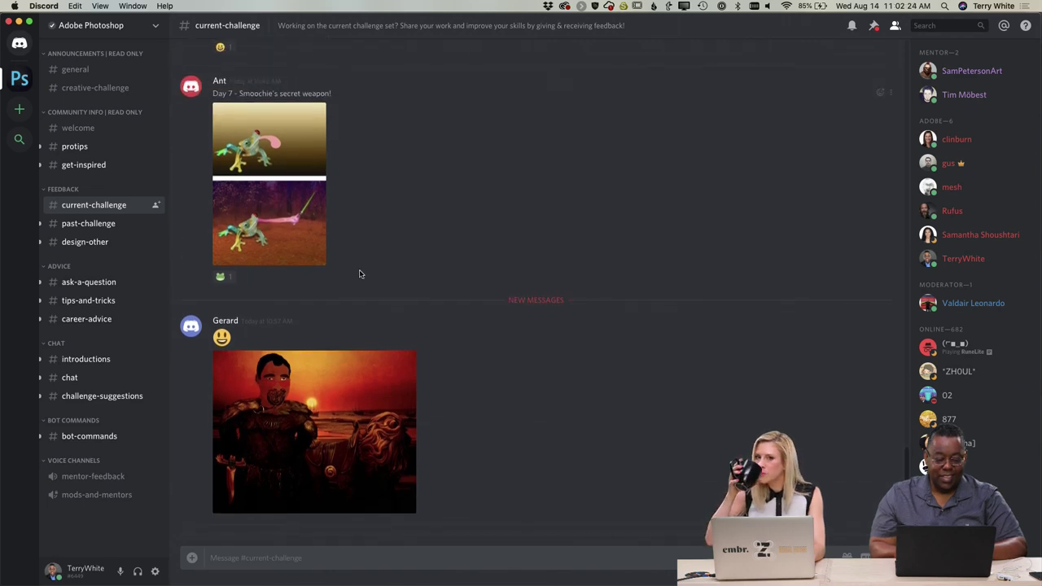
# View the two-panel frog artwork full-size twice, then scroll up to the warrior-and-lion post.
pyautogui.click(297, 249)
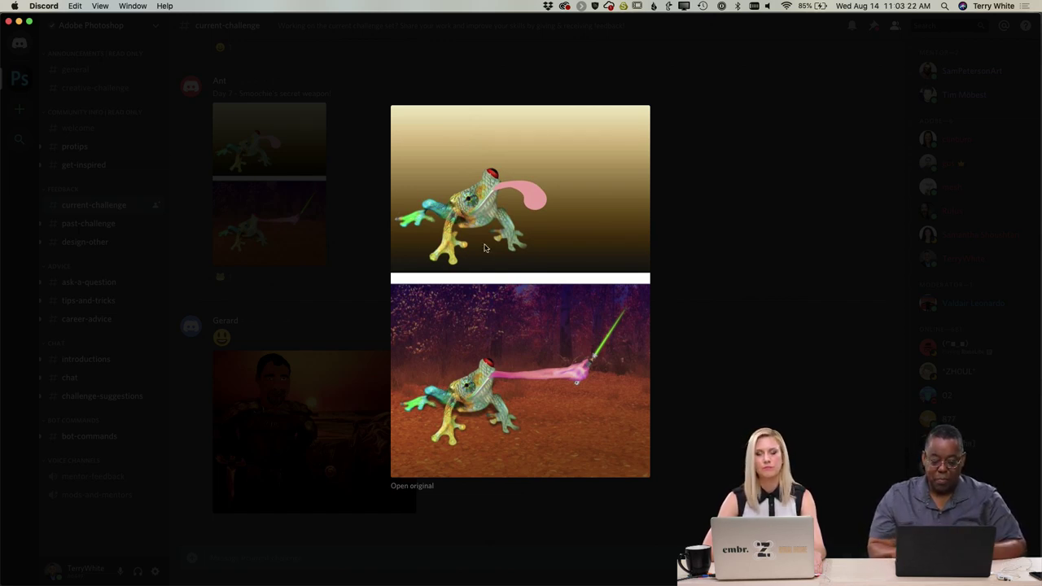
pyautogui.click(689, 249)
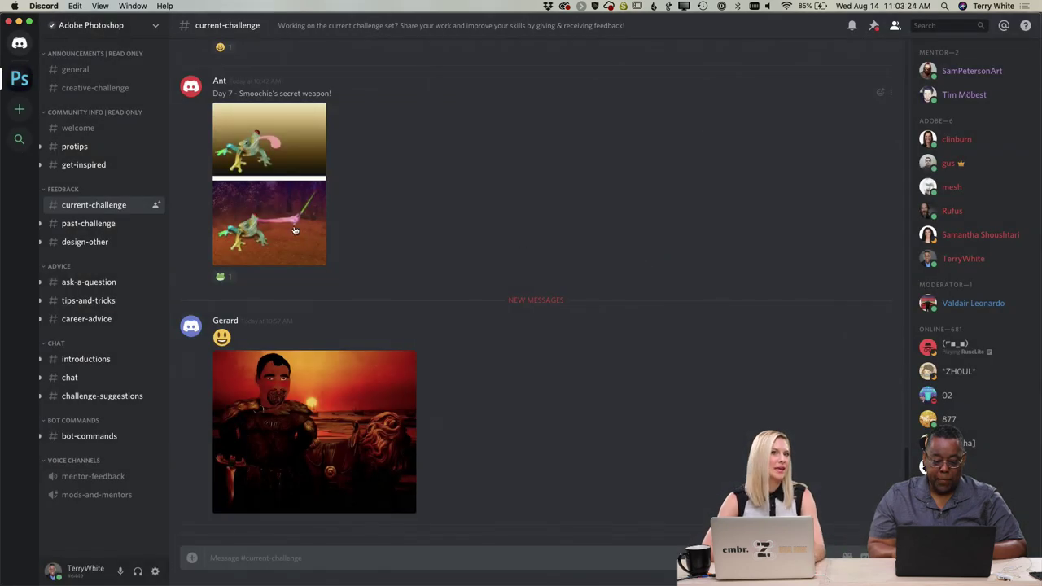
pyautogui.click(296, 232)
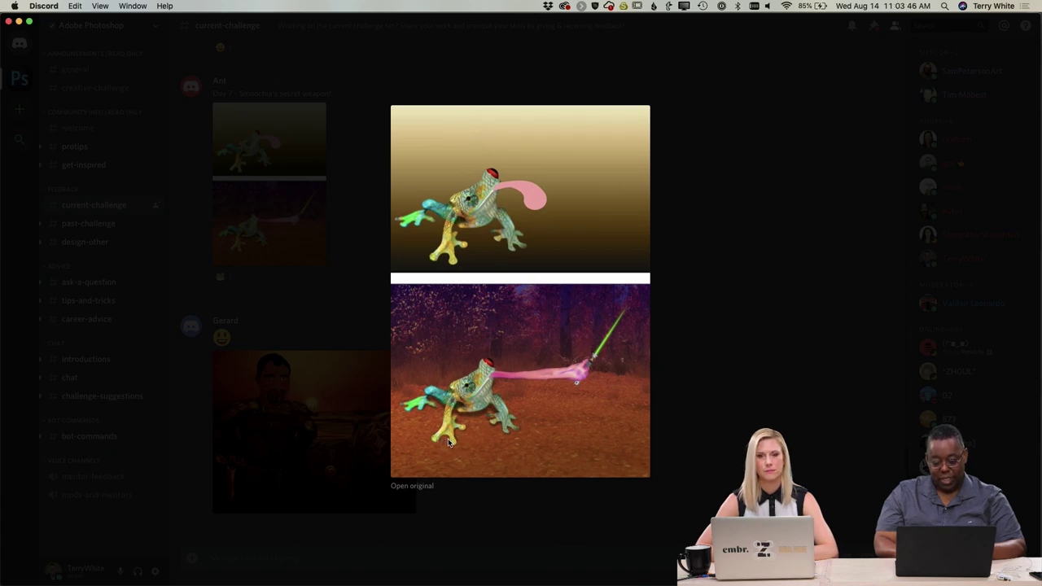
pyautogui.click(728, 274)
pyautogui.scroll(5, 454, 201)
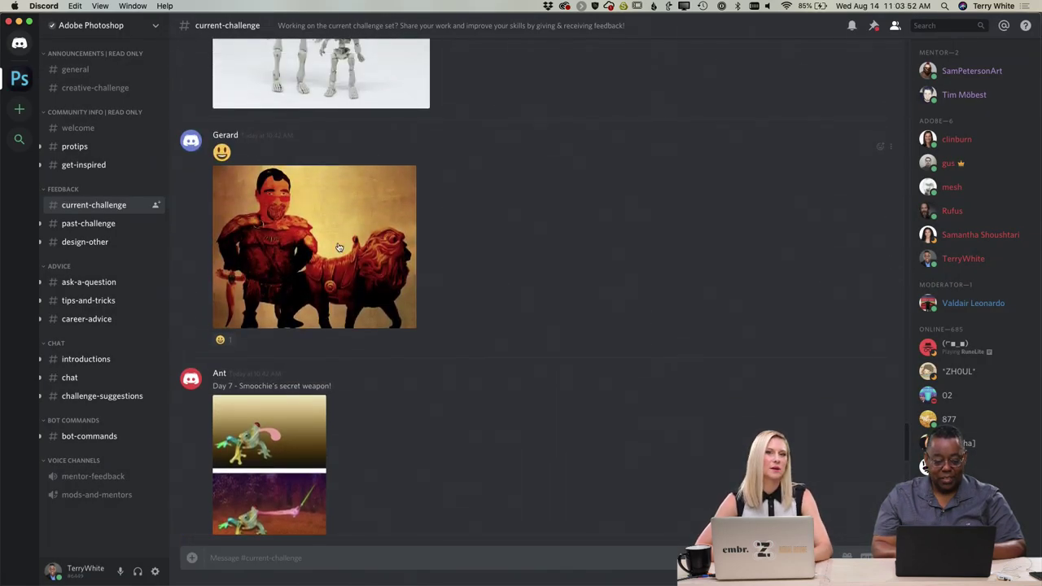
# View the red warrior-and-lion artwork full-size, close it, and scroll up to the skeleton photos.
pyautogui.click(337, 244)
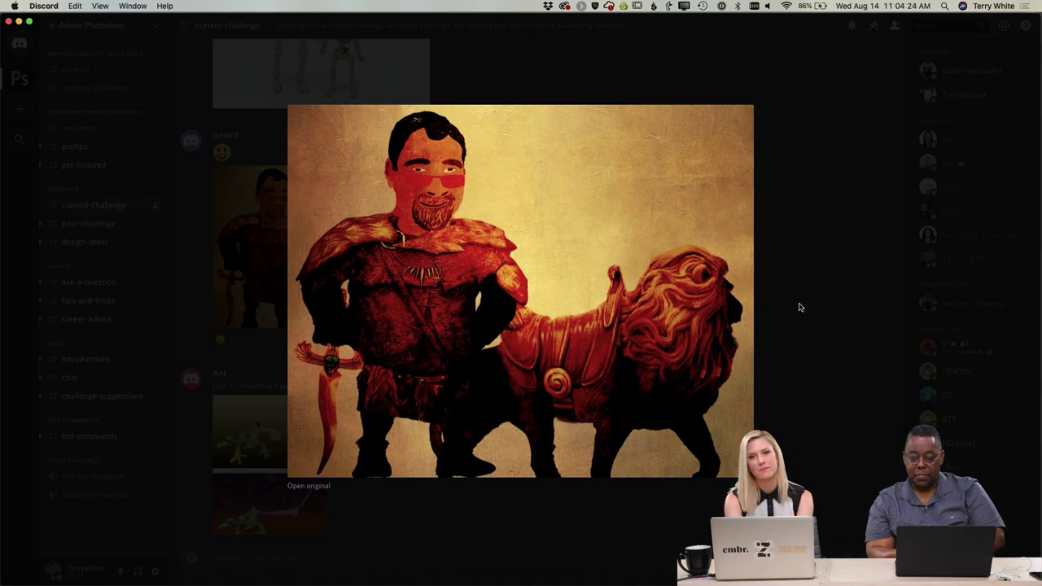
pyautogui.click(801, 307)
pyautogui.scroll(4, 677, 299)
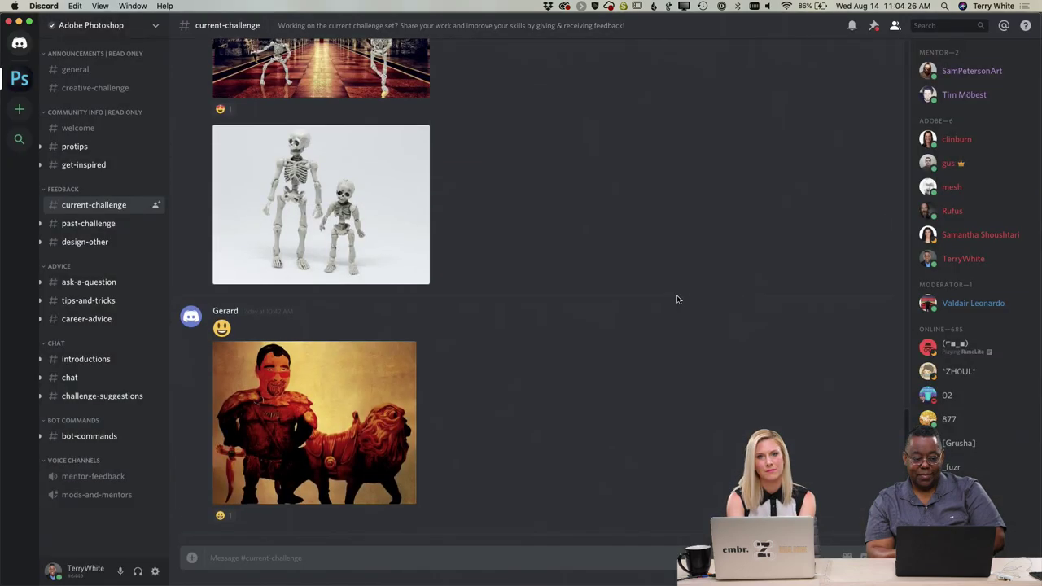
# View the two-skeleton photo, then the dancing-skeletons hall image full-size, closing each afterwards.
pyautogui.click(343, 232)
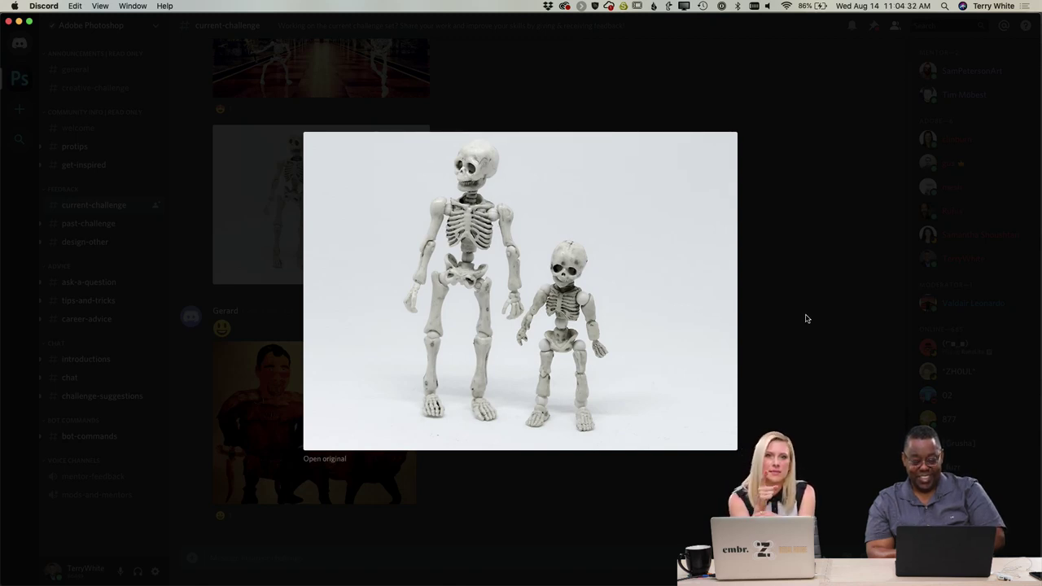
pyautogui.click(802, 245)
pyautogui.scroll(3, 582, 173)
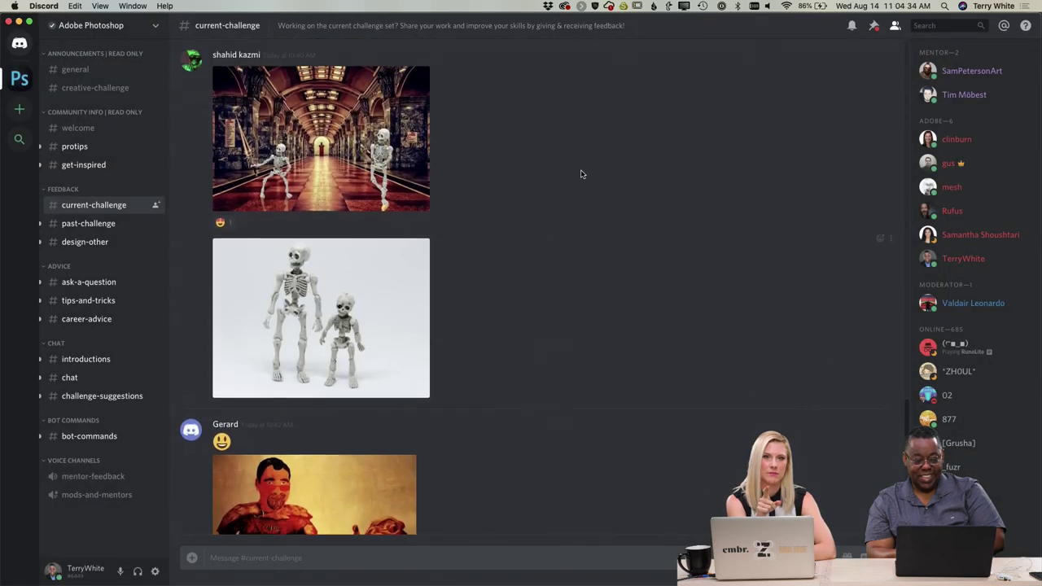
pyautogui.click(351, 174)
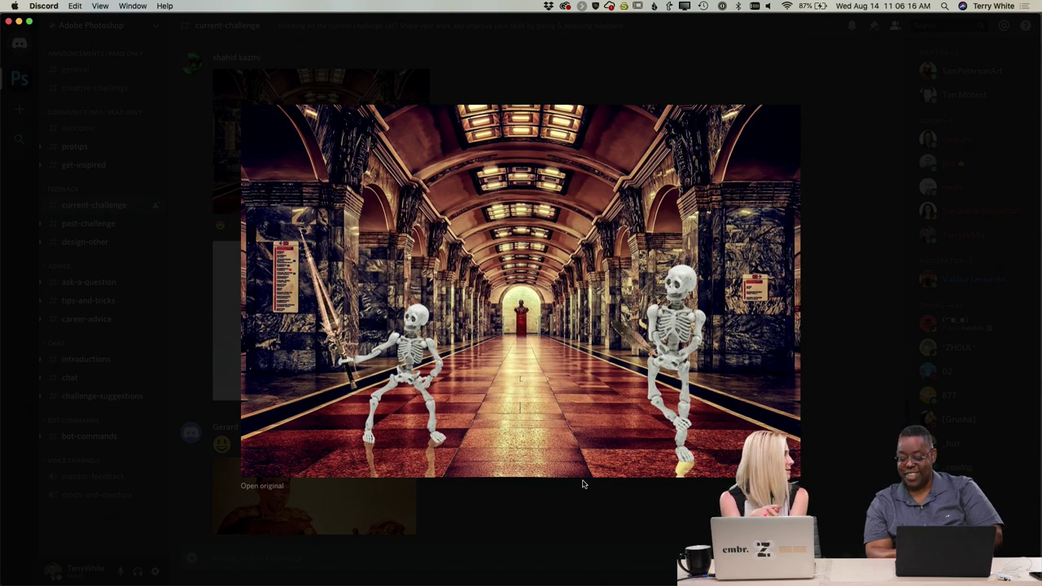
pyautogui.click(829, 407)
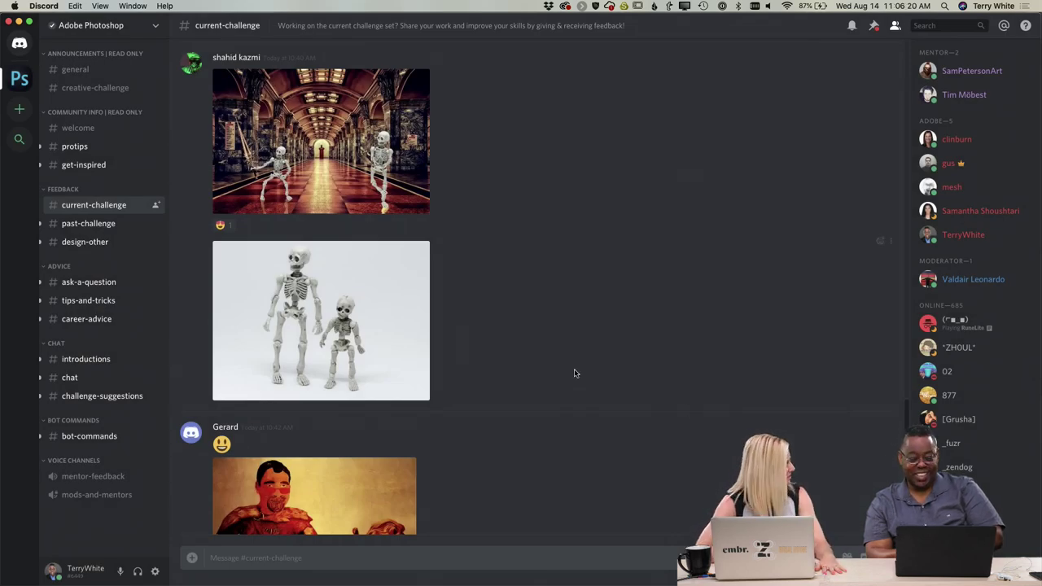
# View the tiger artwork full size in #current-challenge, then close the enlarged leopard image.
pyautogui.scroll(5, 574, 373)
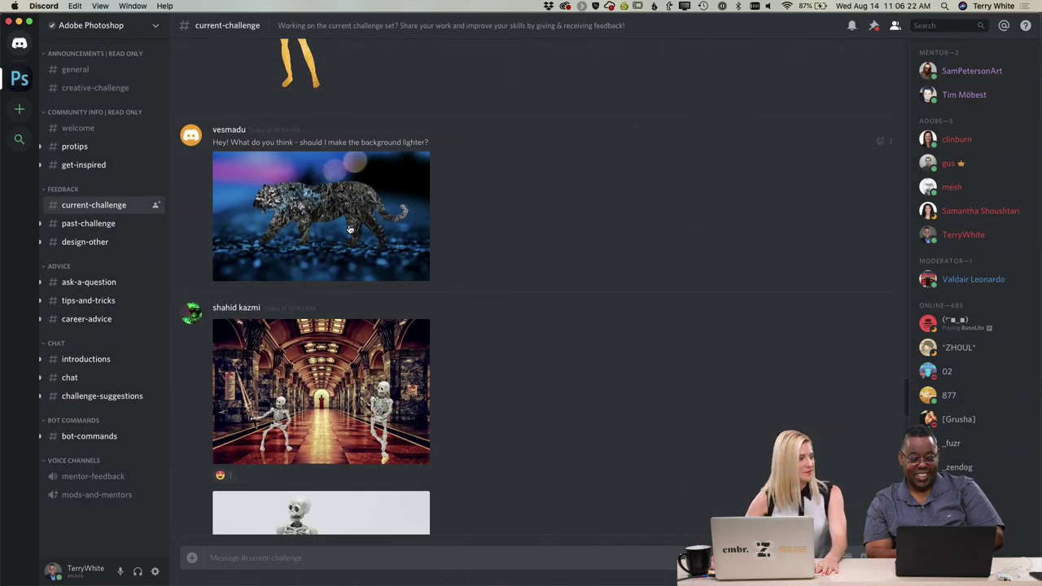
pyautogui.scroll(3, 497, 240)
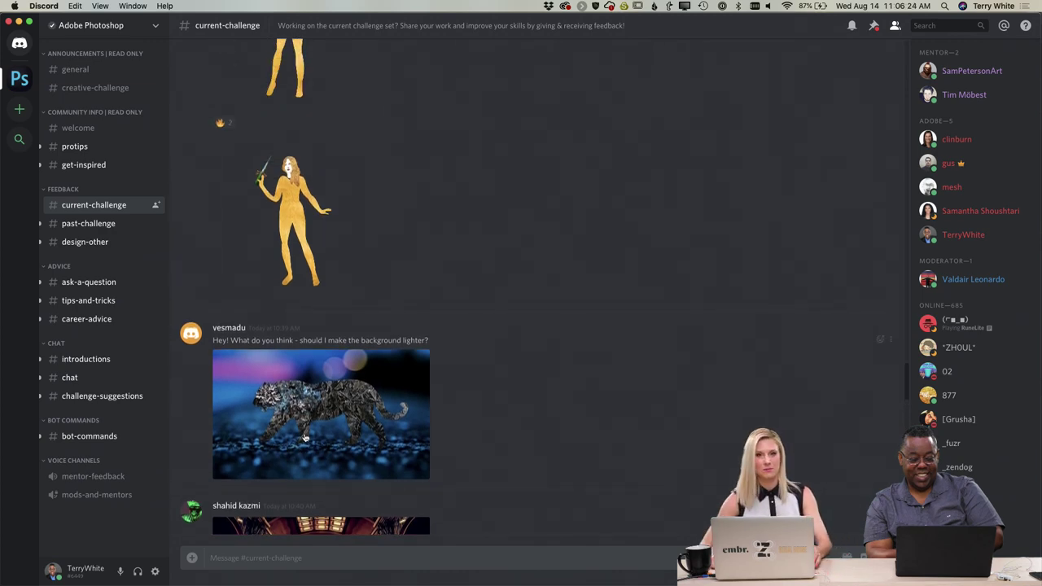
pyautogui.click(316, 425)
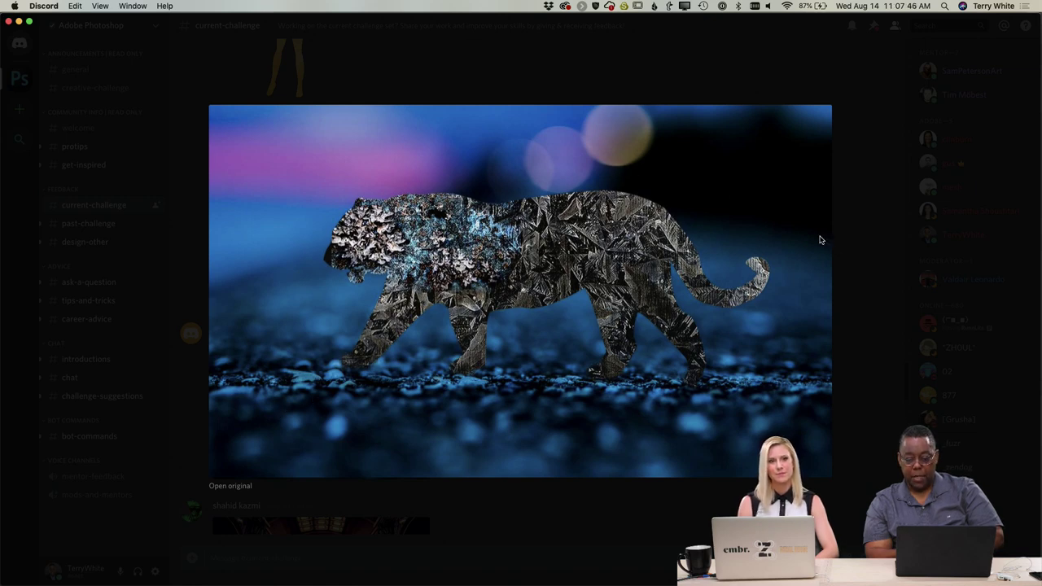
pyautogui.click(856, 235)
pyautogui.scroll(3, 570, 256)
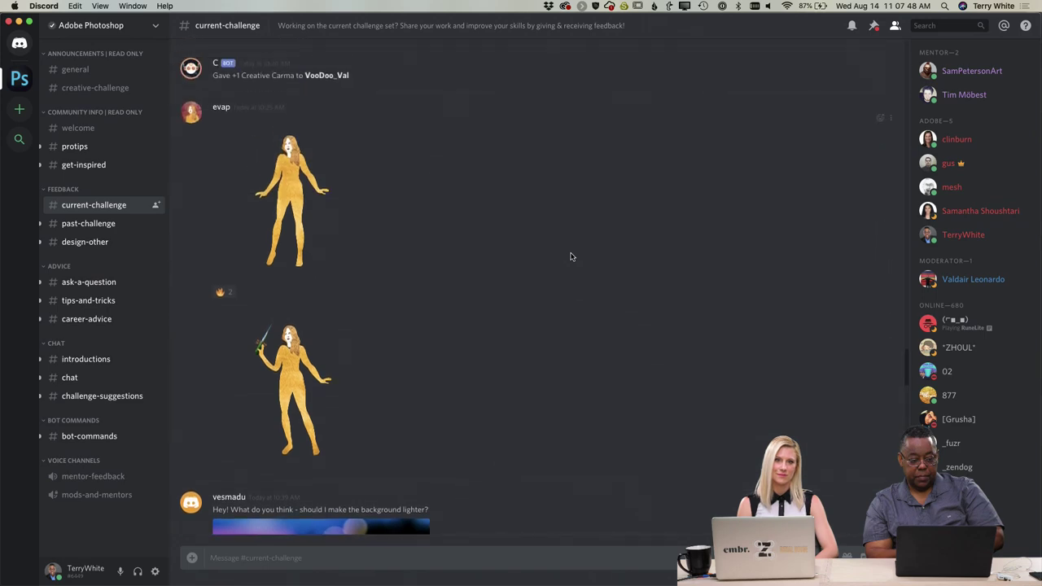
pyautogui.scroll(1, 570, 257)
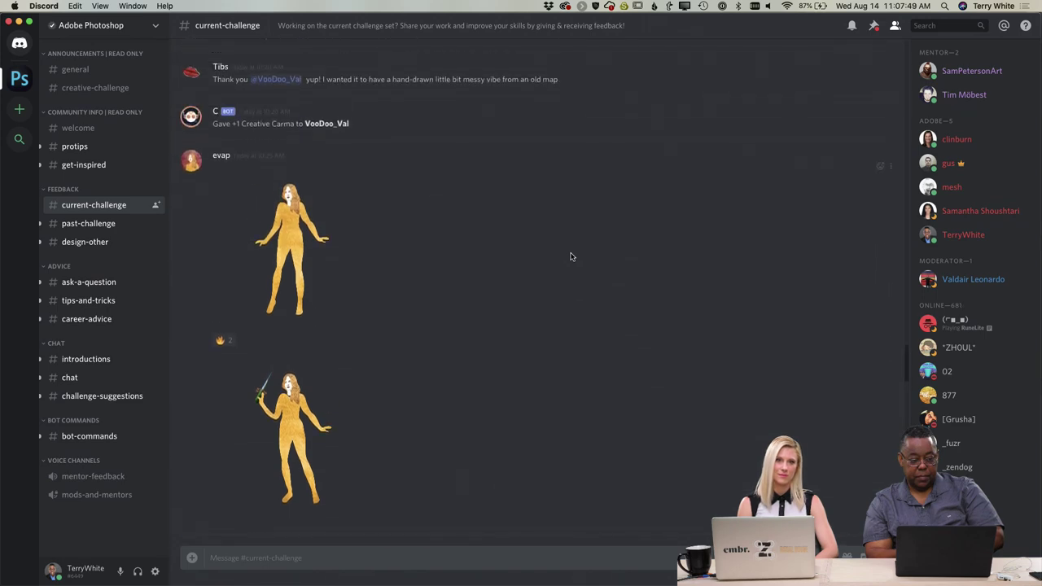
pyautogui.click(290, 427)
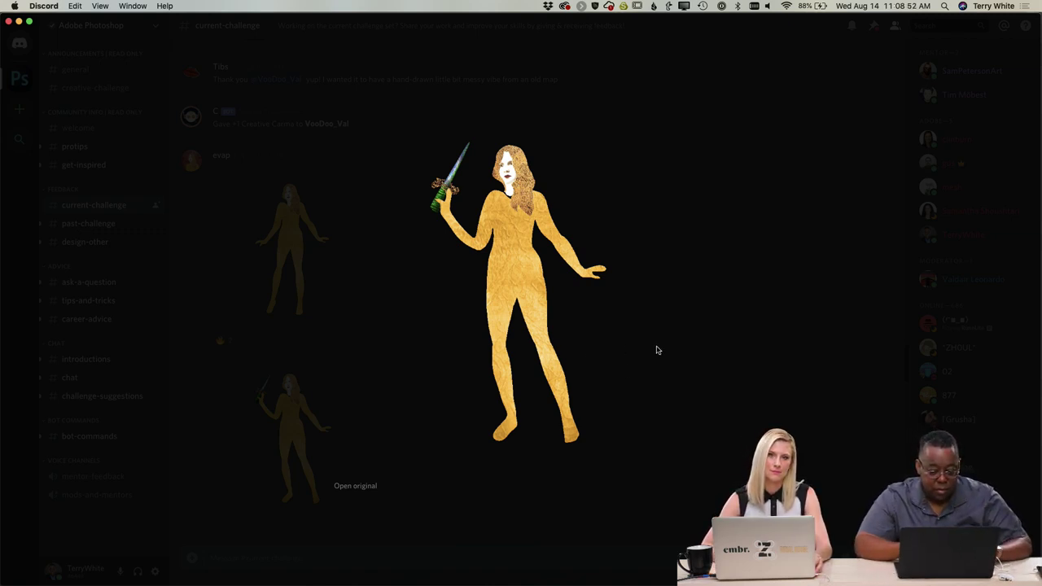
pyautogui.click(741, 330)
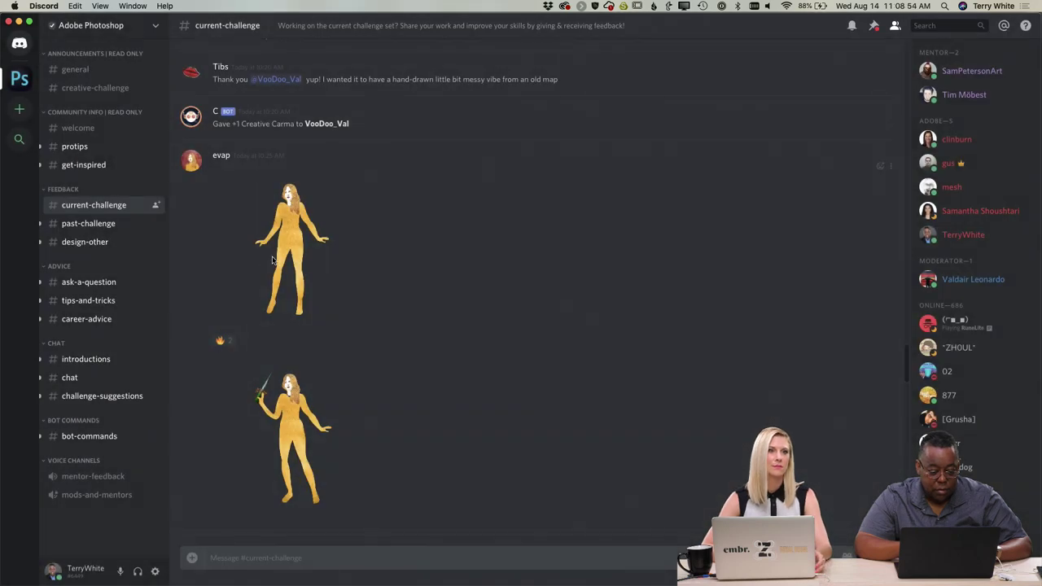
pyautogui.click(274, 262)
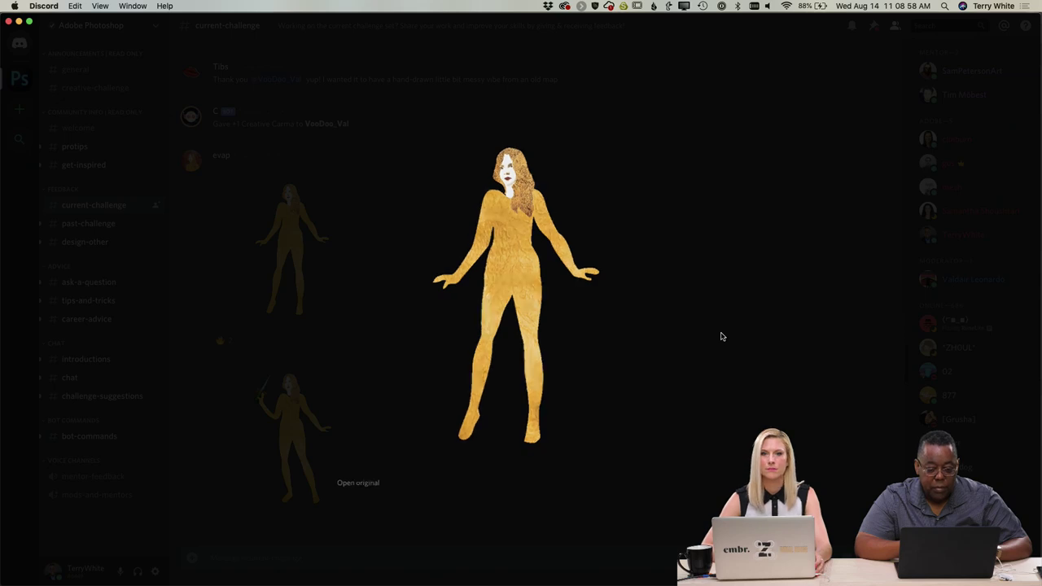
pyautogui.click(721, 337)
pyautogui.scroll(15, 687, 297)
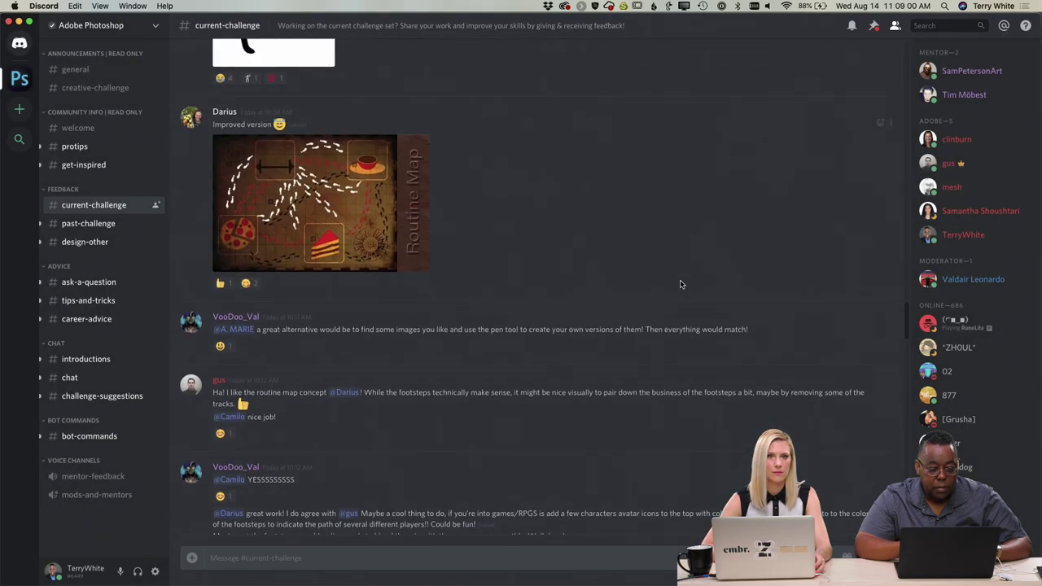
pyautogui.scroll(5, 681, 284)
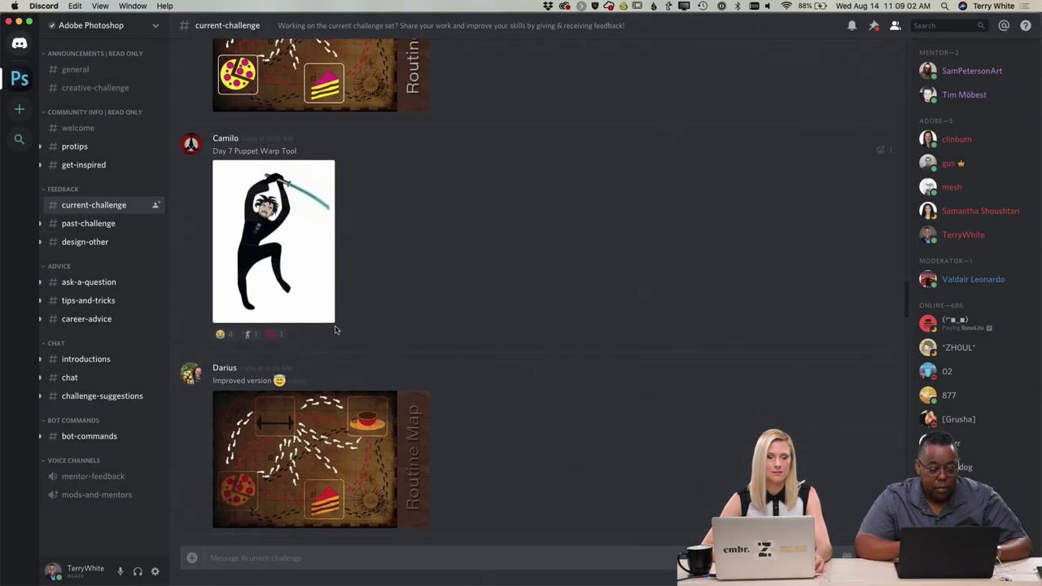
pyautogui.click(302, 280)
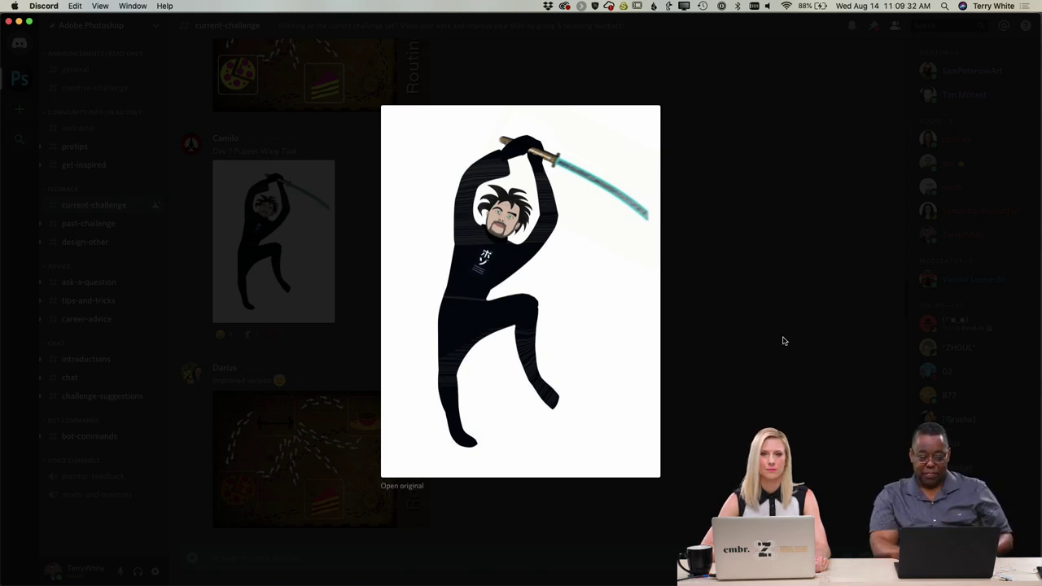
pyautogui.click(772, 286)
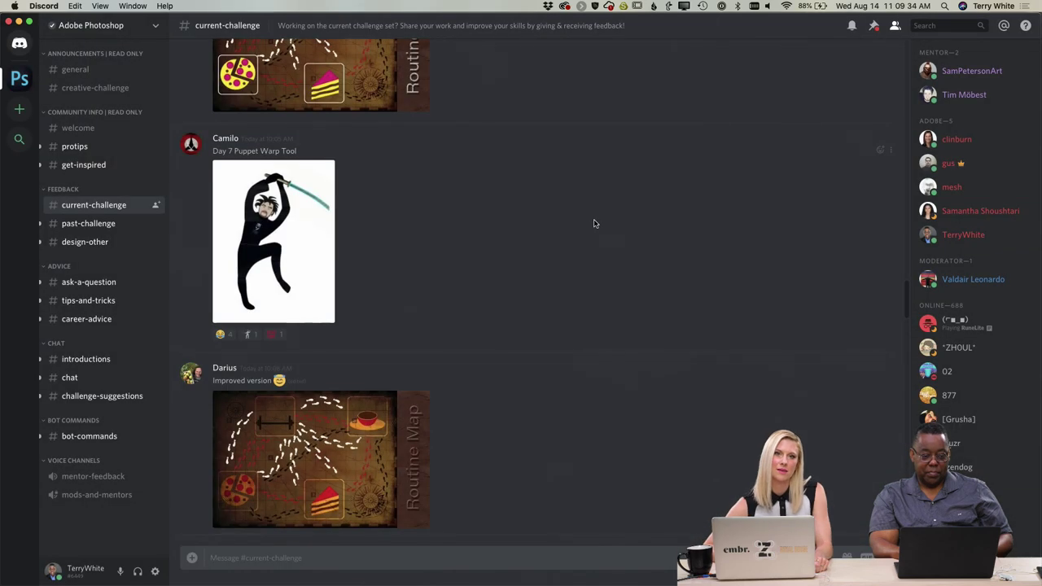
pyautogui.scroll(6, 595, 224)
pyautogui.scroll(-6, 594, 224)
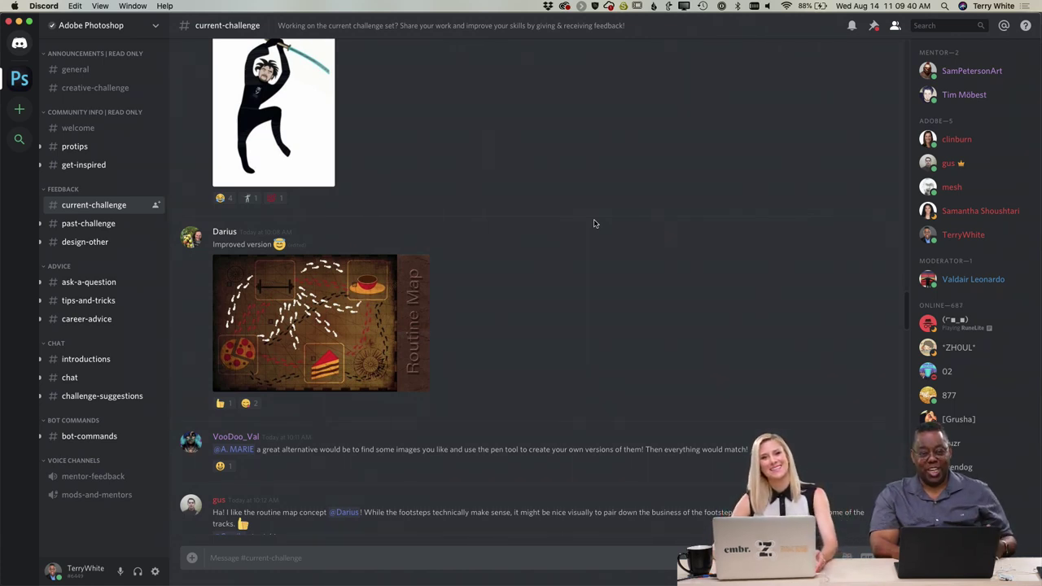
pyautogui.scroll(3, 594, 224)
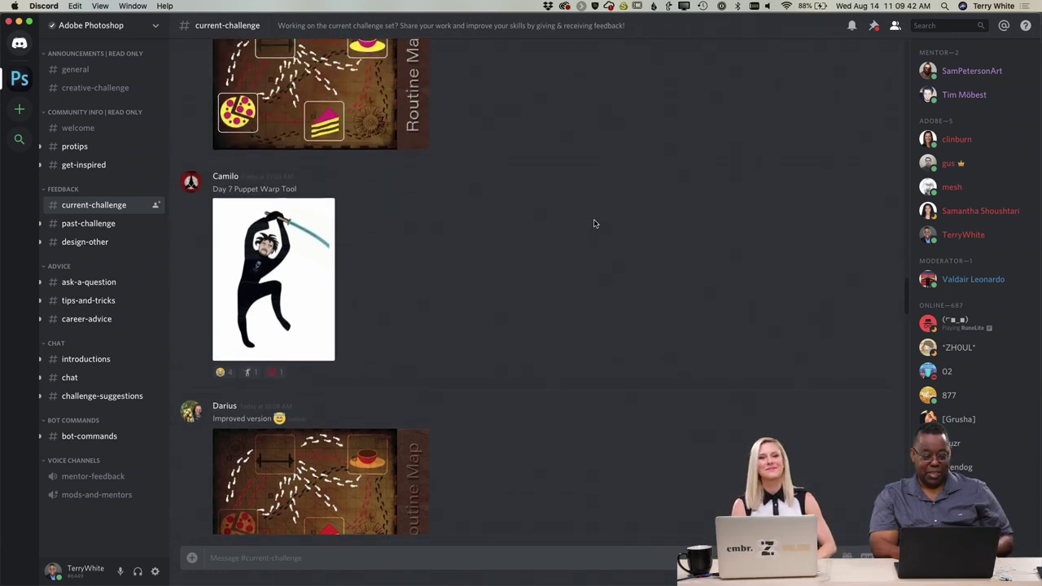
pyautogui.scroll(7, 594, 224)
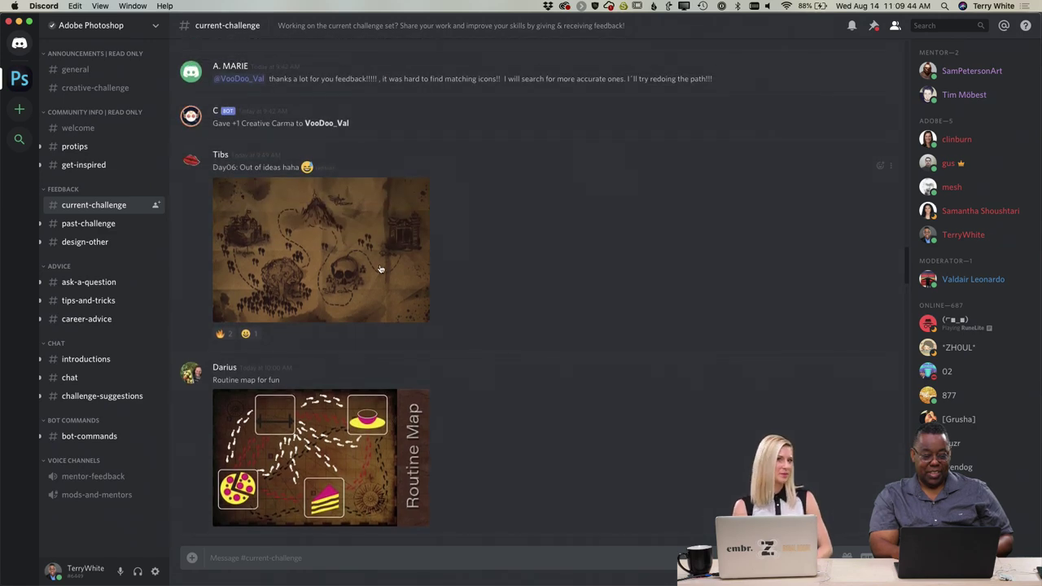
pyautogui.click(363, 269)
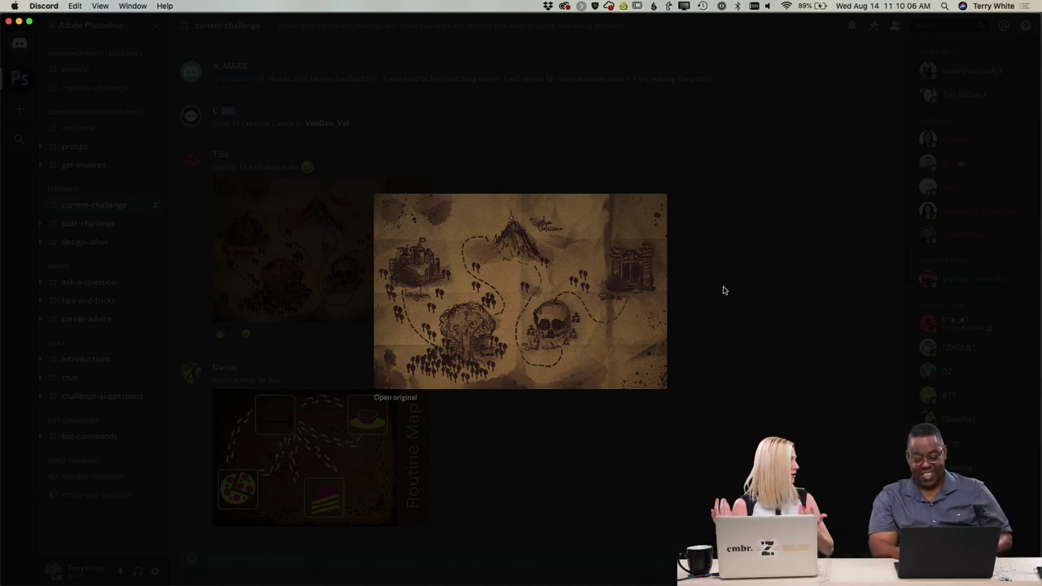
pyautogui.click(724, 290)
pyautogui.scroll(6, 547, 275)
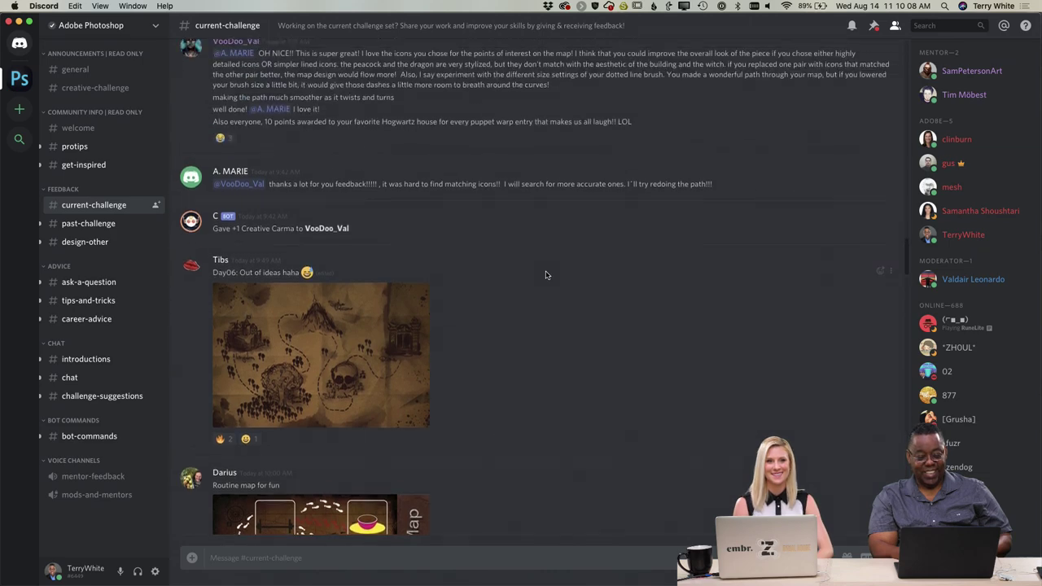
pyautogui.scroll(8, 547, 274)
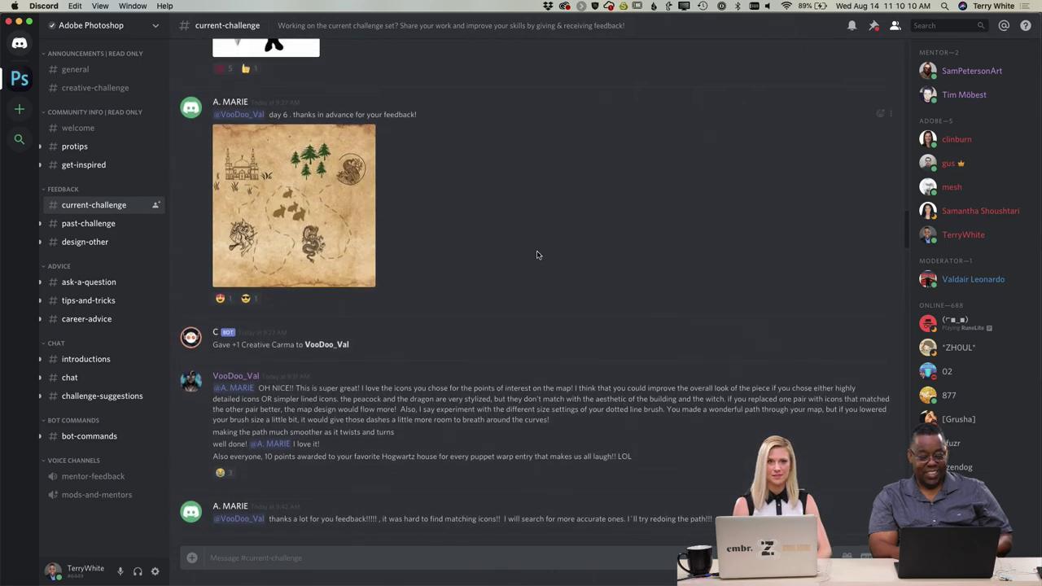
pyautogui.scroll(4, 537, 254)
pyautogui.click(262, 273)
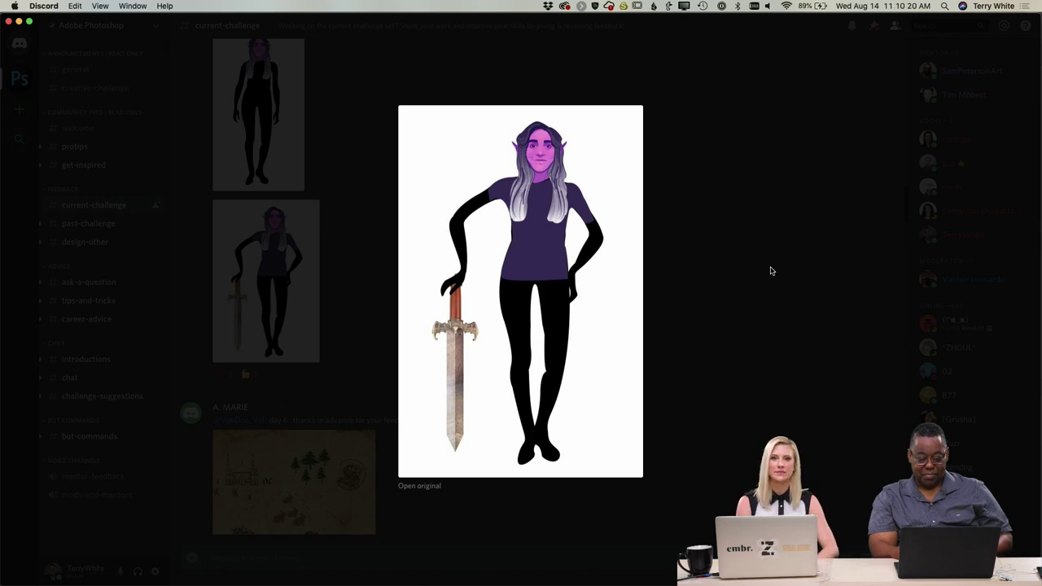
pyautogui.click(741, 233)
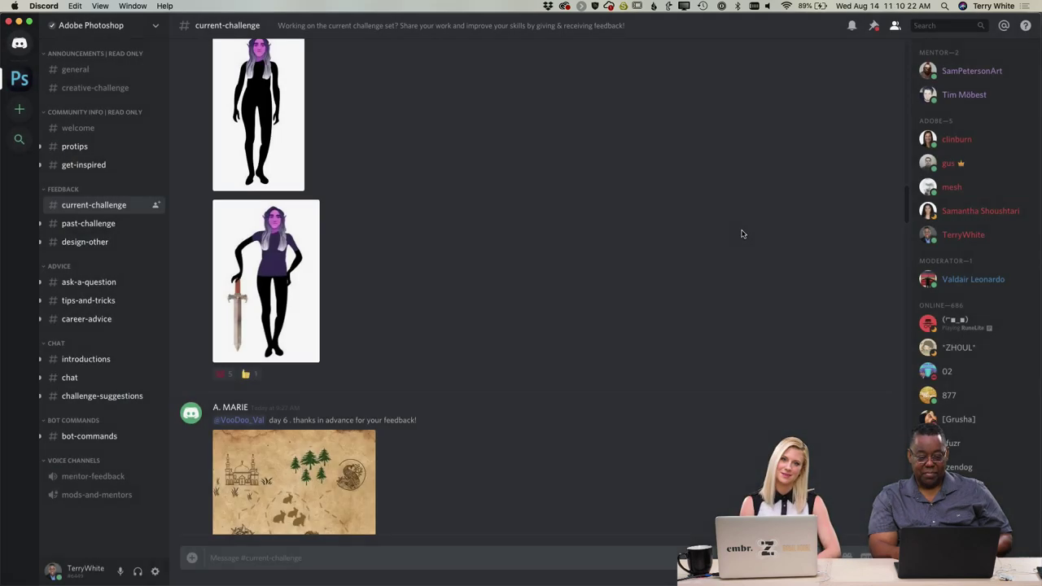
pyautogui.click(261, 152)
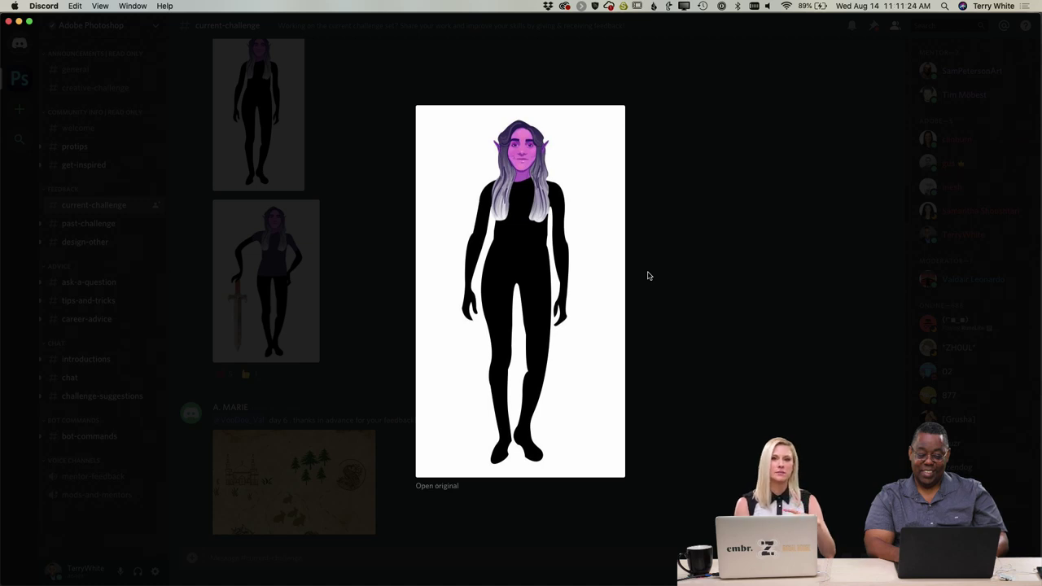
pyautogui.click(649, 276)
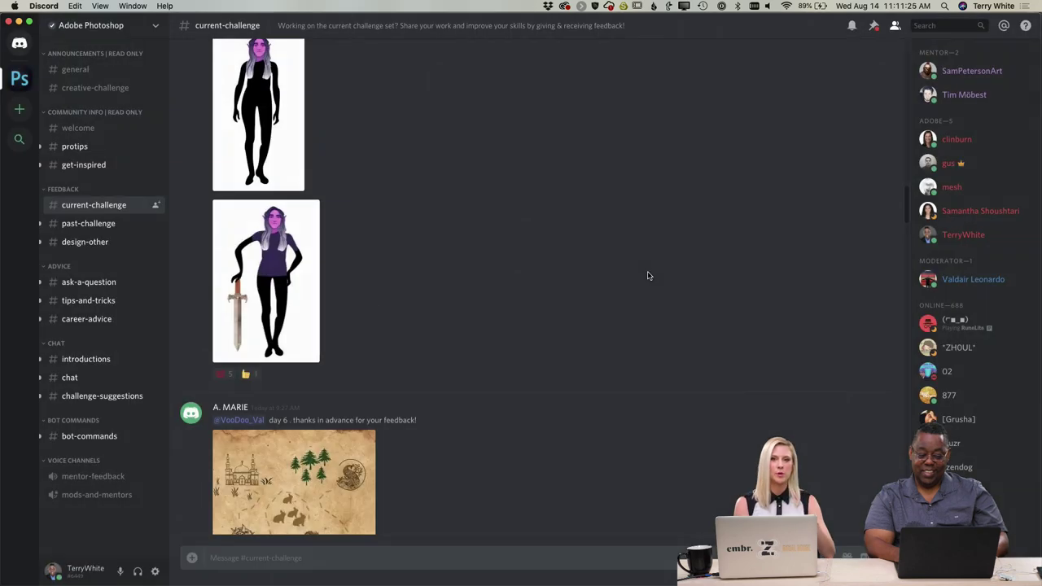
pyautogui.click(269, 230)
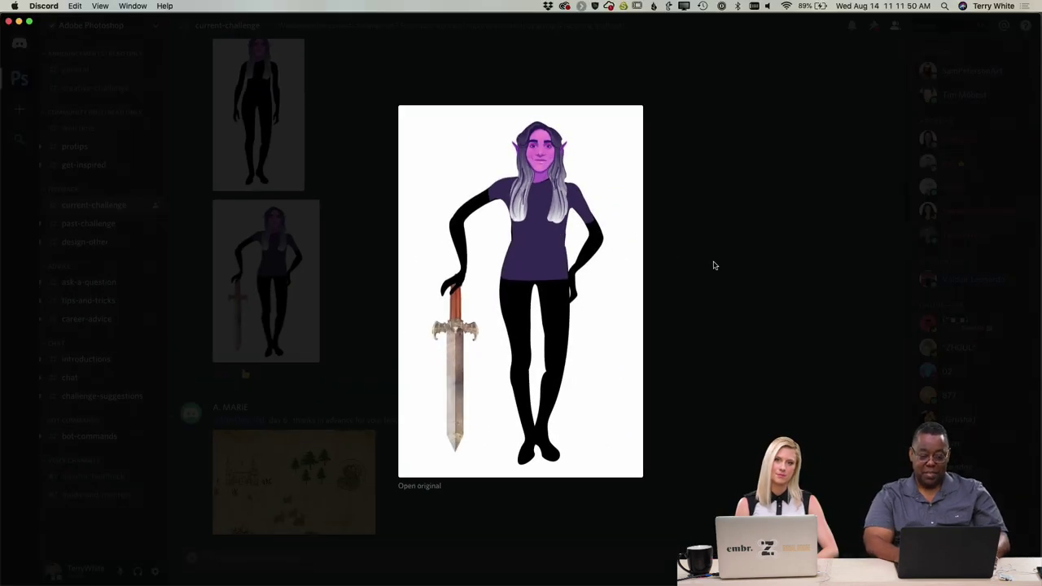
pyautogui.click(712, 265)
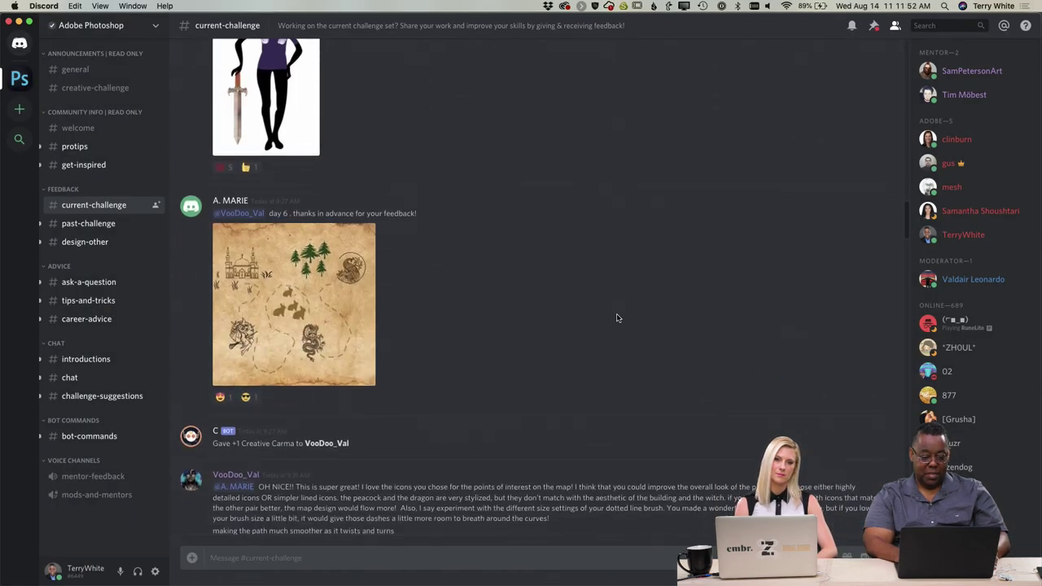
pyautogui.click(301, 281)
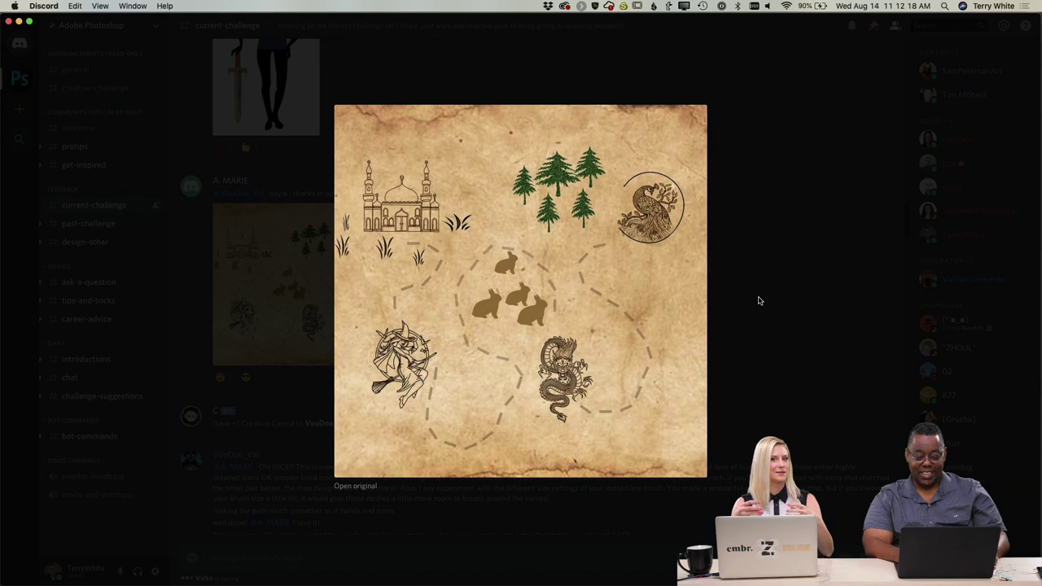
pyautogui.click(758, 300)
pyautogui.scroll(-10, 737, 307)
pyautogui.scroll(-20, 732, 309)
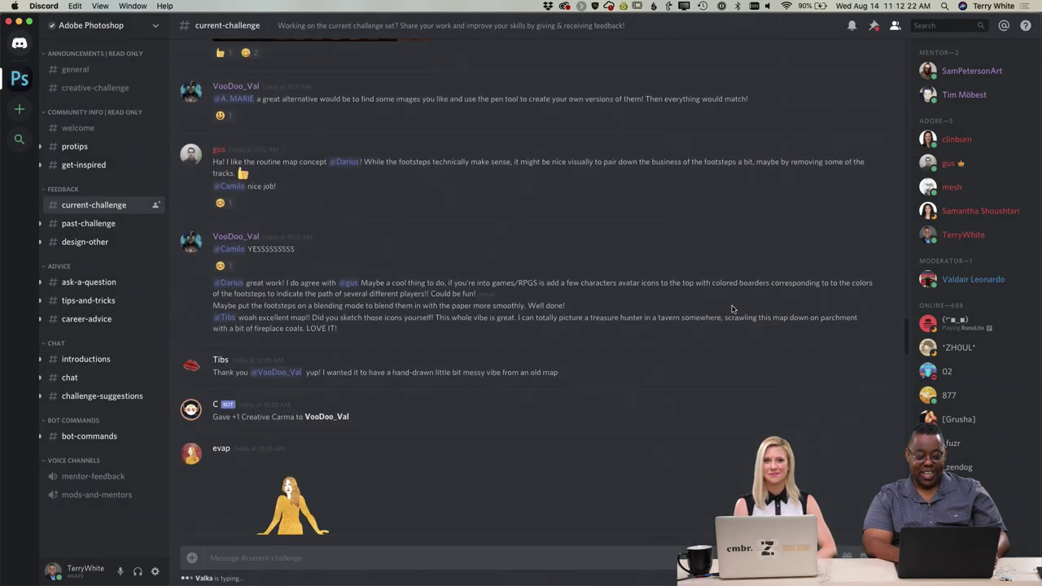
pyautogui.scroll(-15, 732, 310)
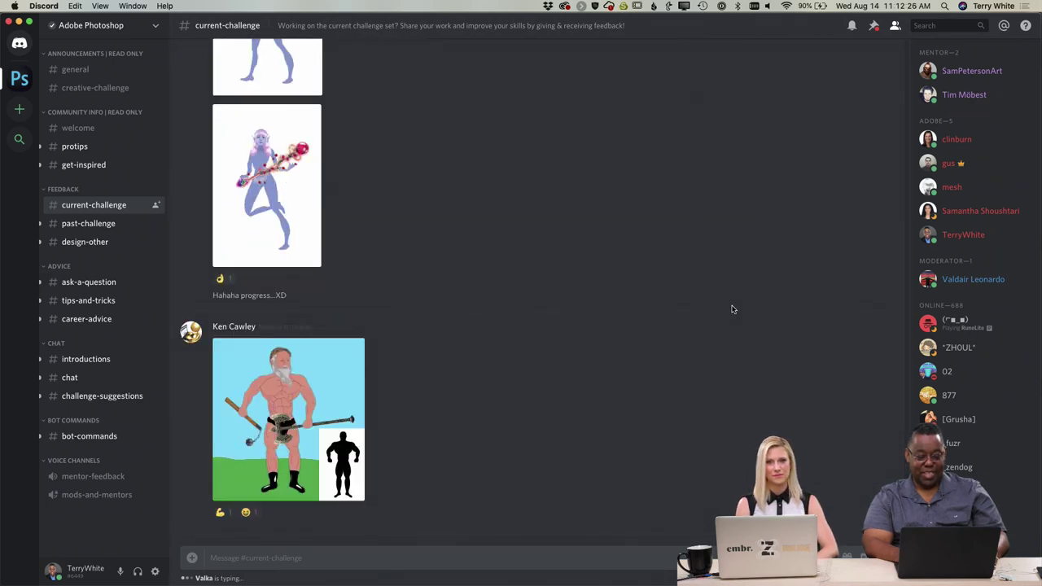
pyautogui.scroll(20, 732, 309)
pyautogui.scroll(-20, 732, 309)
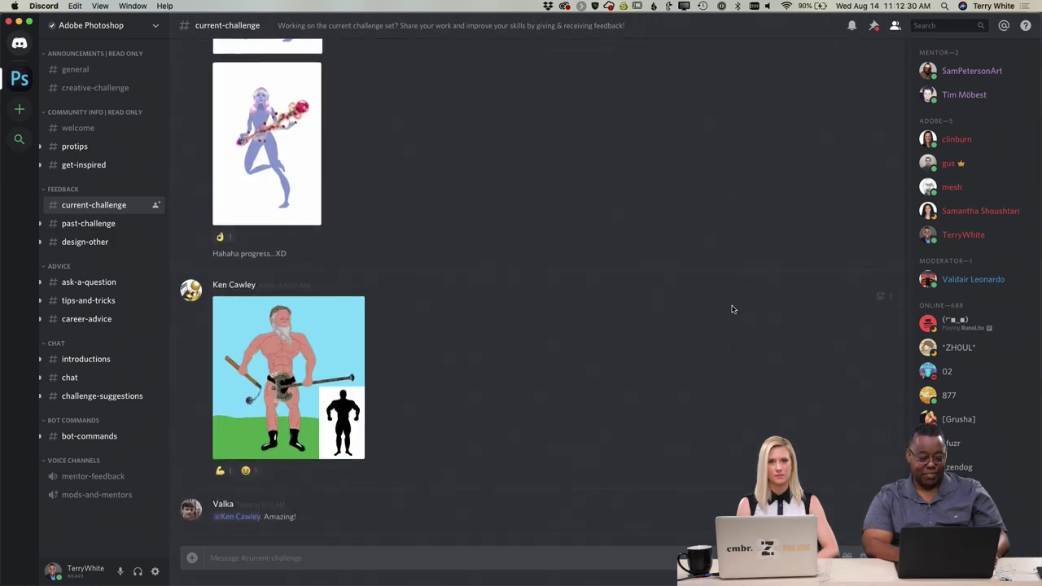
pyautogui.scroll(10, 709, 291)
pyautogui.scroll(15, 710, 291)
pyautogui.scroll(20, 709, 291)
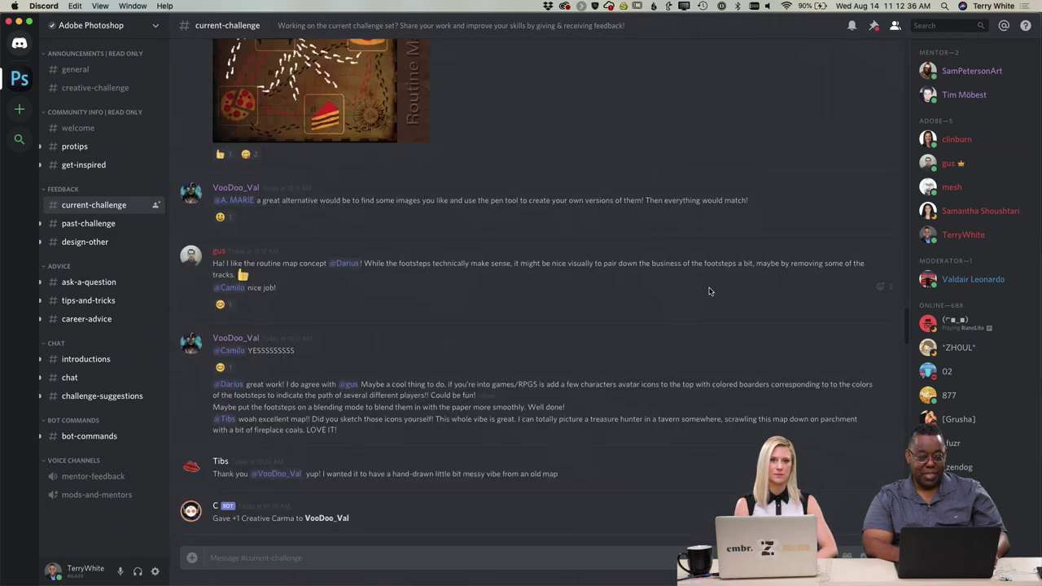
pyautogui.scroll(5, 709, 291)
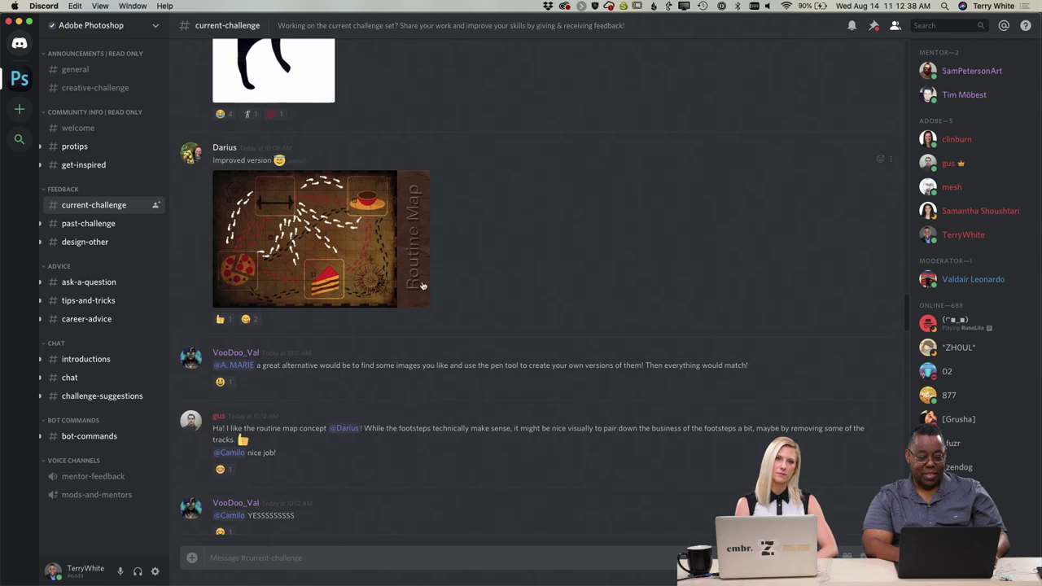
pyautogui.click(423, 285)
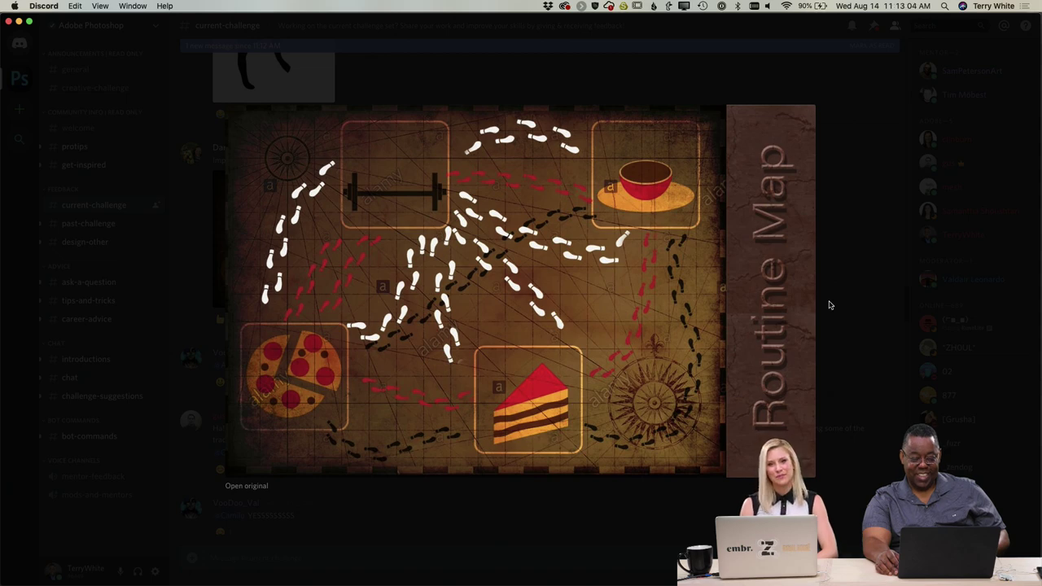
pyautogui.click(856, 316)
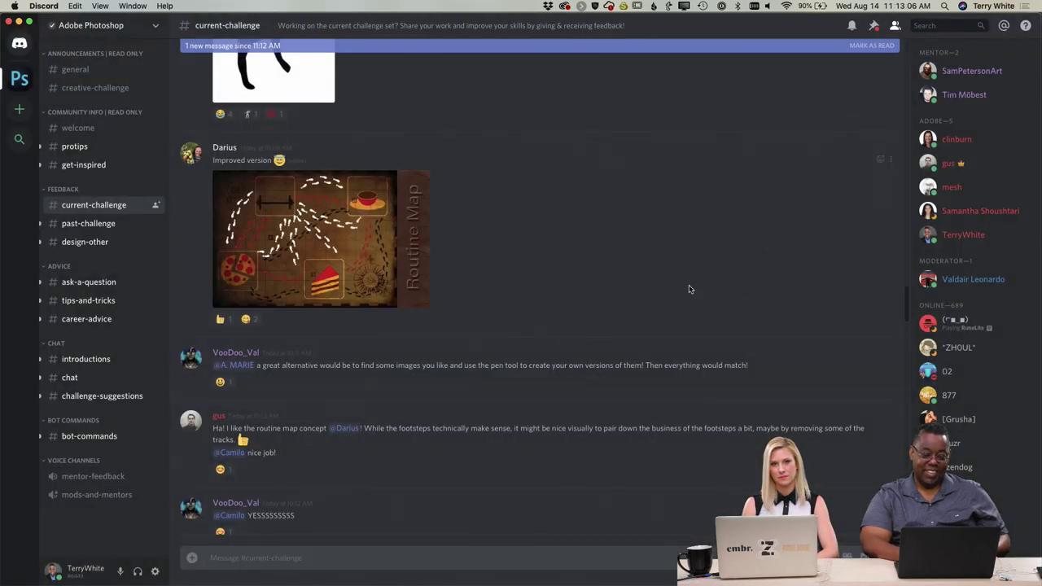
pyautogui.scroll(10, 697, 290)
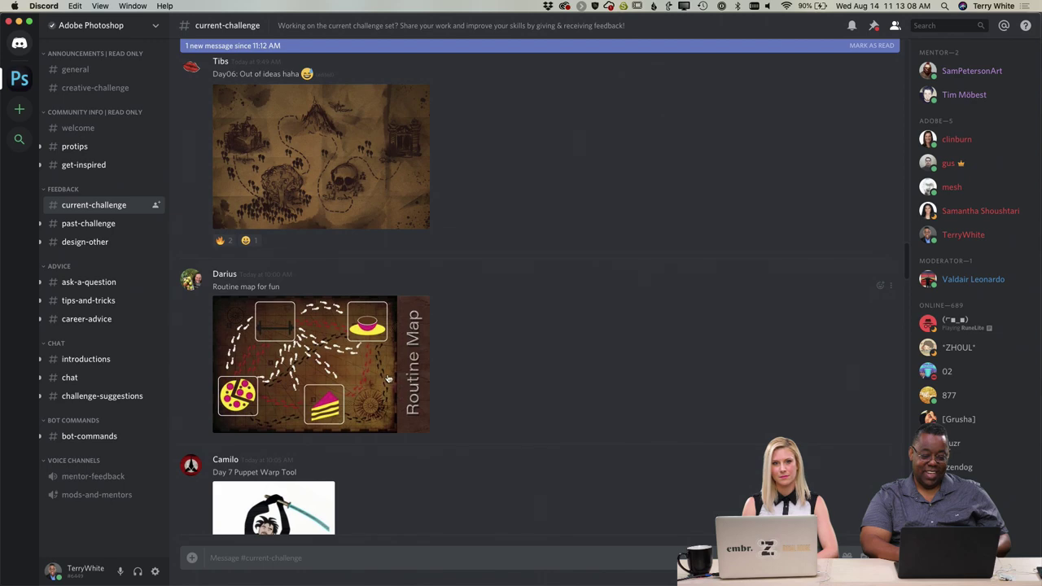
pyautogui.click(383, 380)
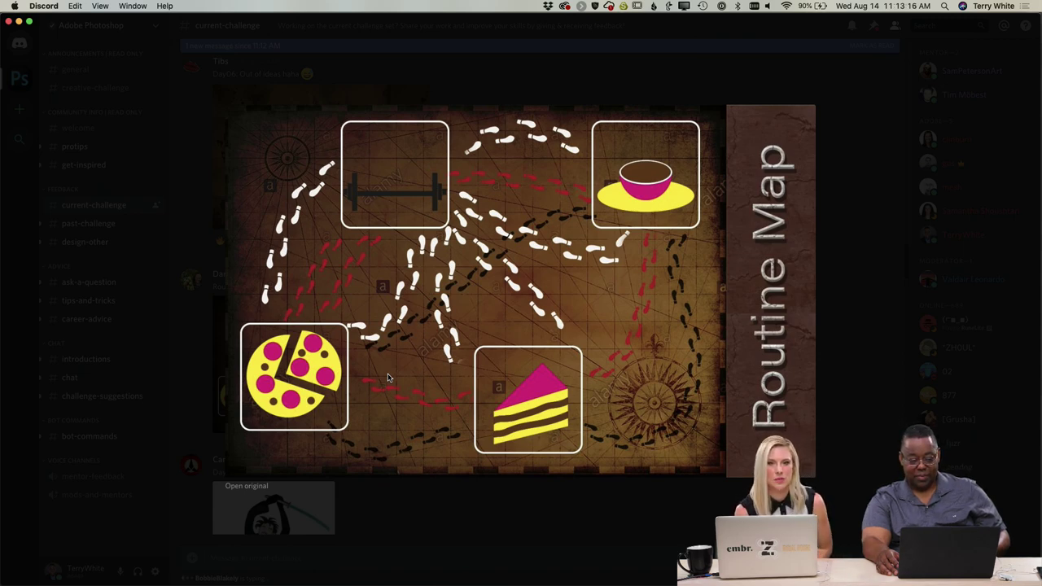
pyautogui.click(838, 349)
pyautogui.scroll(1, 504, 306)
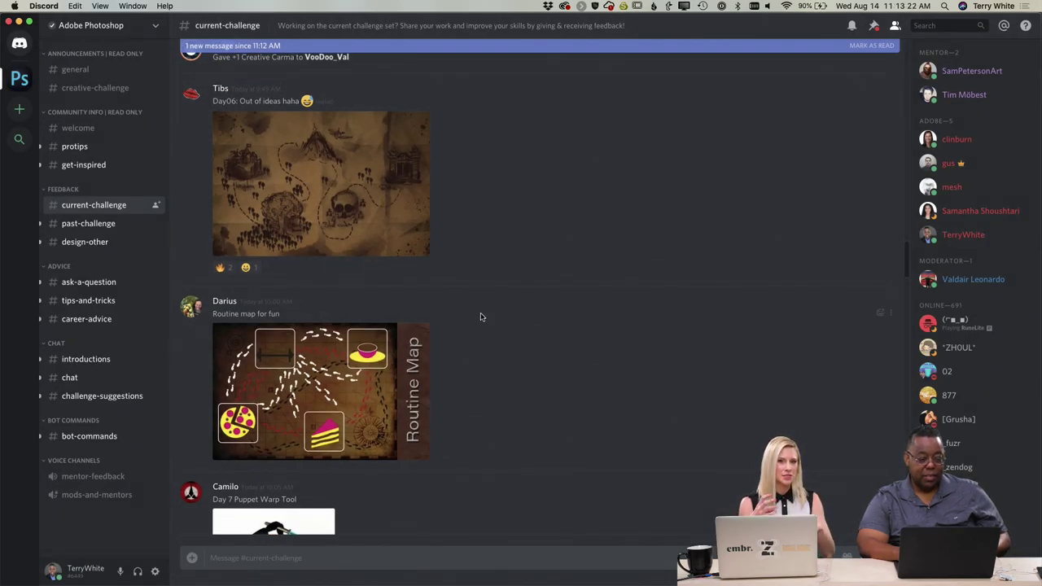
pyautogui.scroll(-5, 486, 354)
pyautogui.scroll(-4, 485, 353)
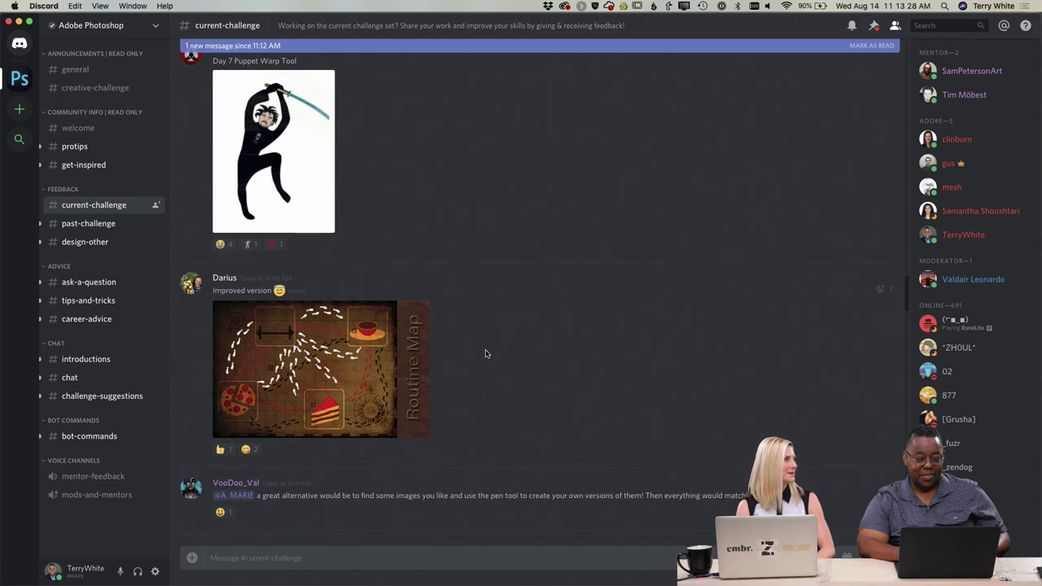
pyautogui.scroll(5, 485, 354)
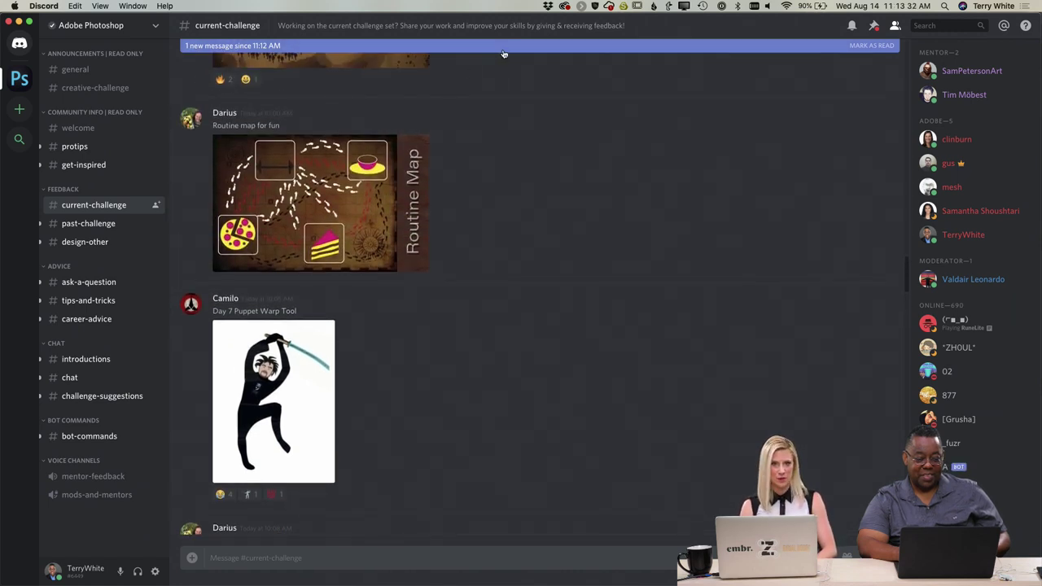
pyautogui.scroll(10, 511, 174)
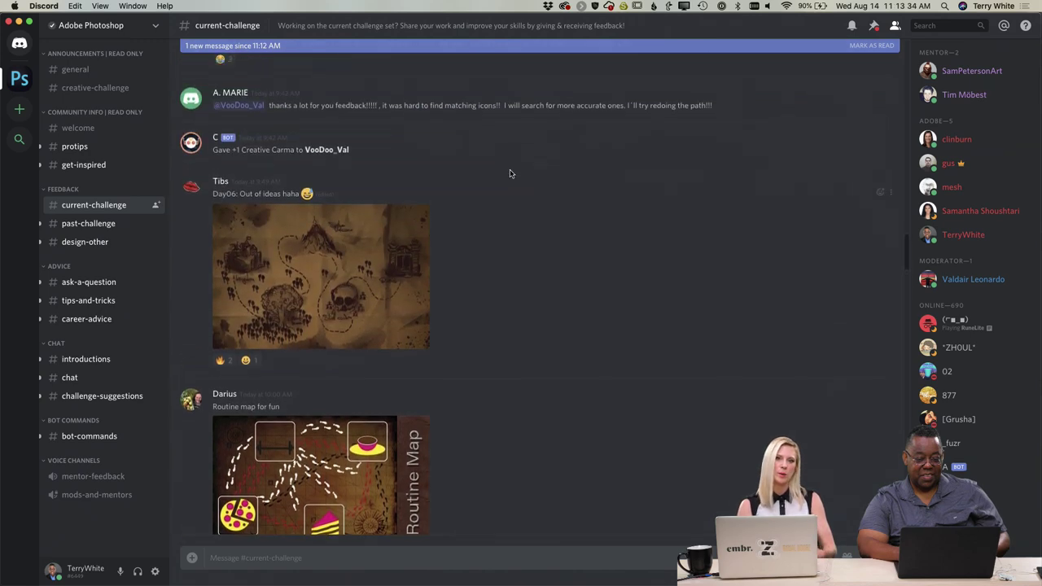
pyautogui.scroll(6, 510, 173)
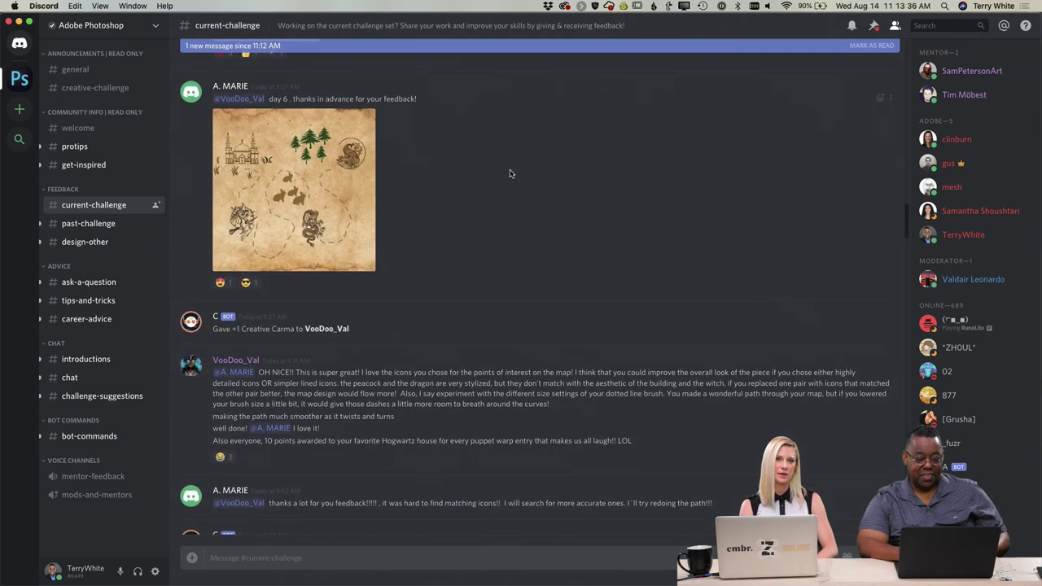
pyautogui.scroll(8, 511, 173)
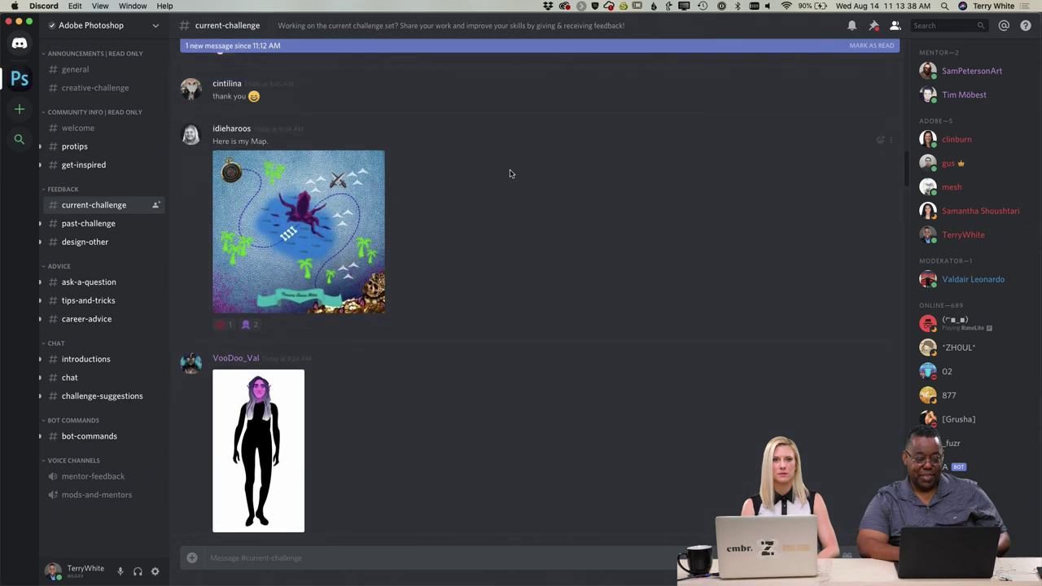
pyautogui.click(305, 256)
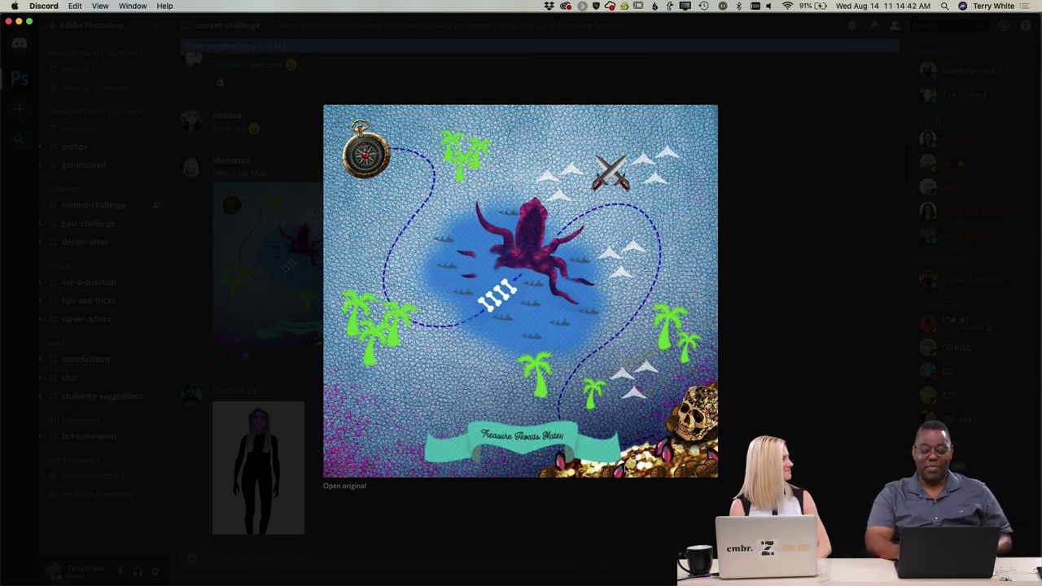
pyautogui.click(792, 415)
pyautogui.scroll(-5, 737, 410)
pyautogui.scroll(-15, 729, 399)
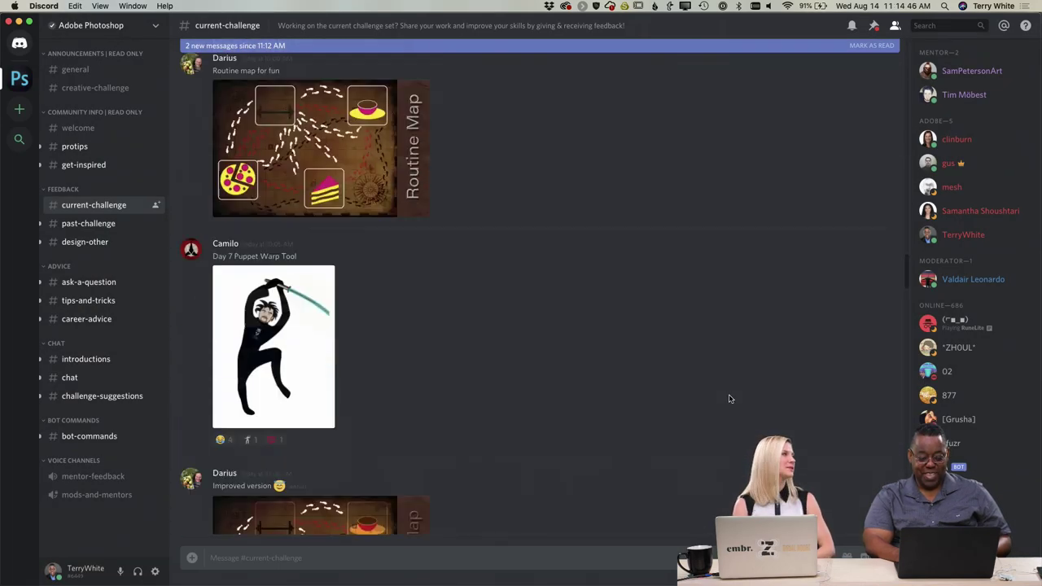
pyautogui.scroll(-10, 729, 399)
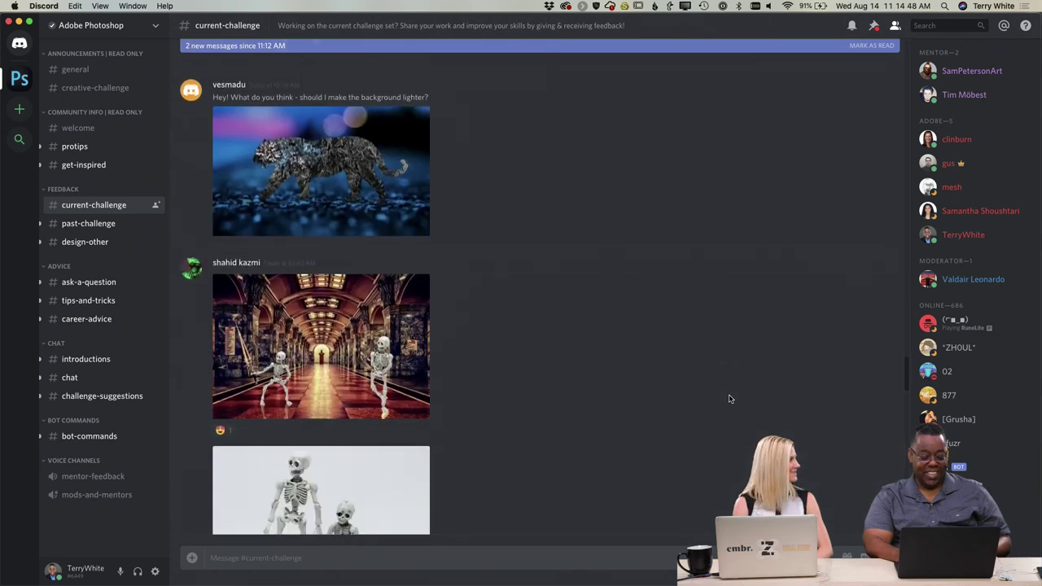
pyautogui.scroll(-3, 729, 399)
pyautogui.scroll(10, 730, 399)
pyautogui.scroll(-5, 729, 399)
pyautogui.scroll(-1, 730, 399)
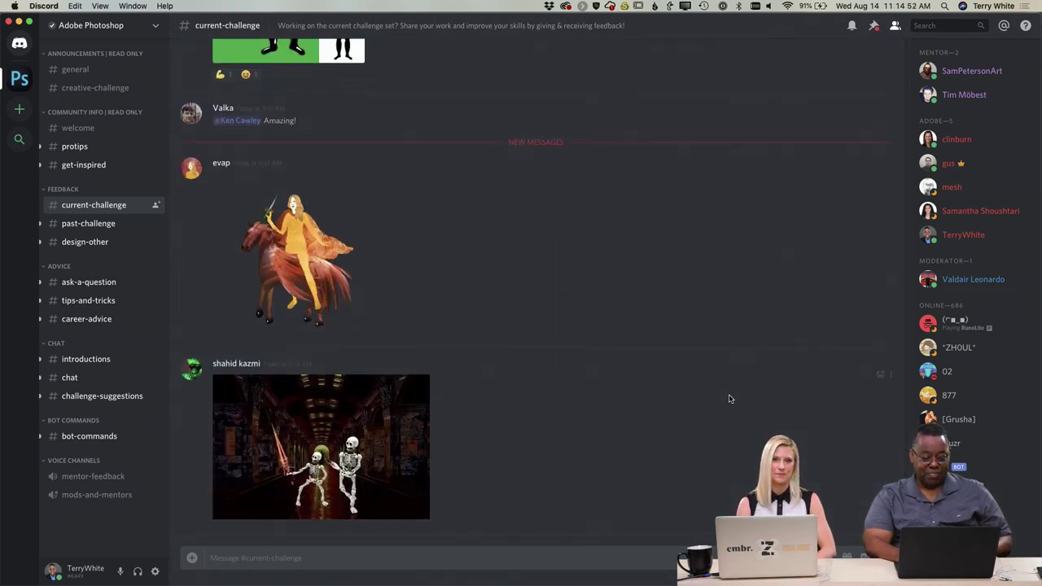
pyautogui.click(300, 290)
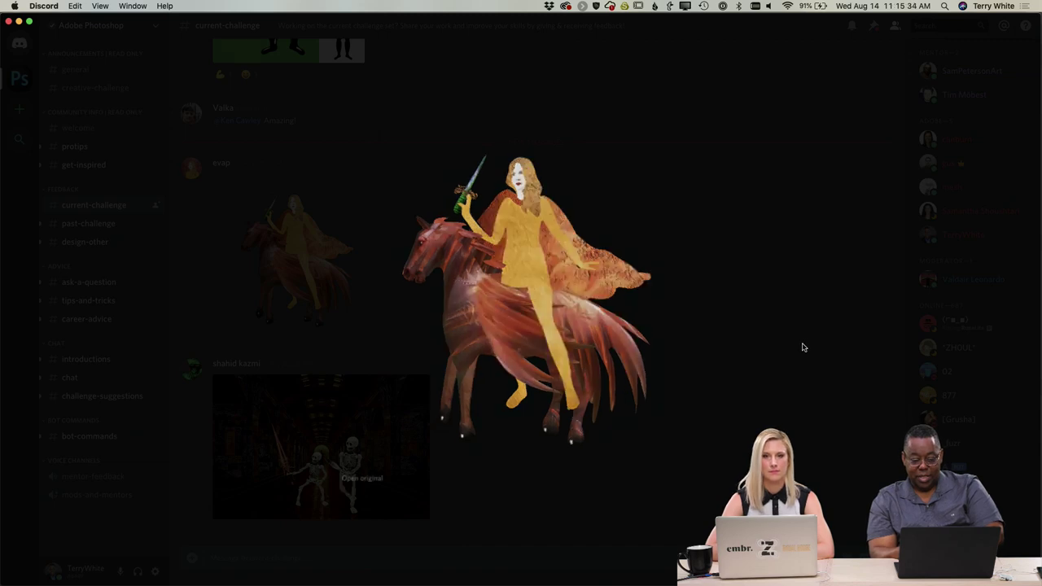
pyautogui.click(802, 347)
pyautogui.click(348, 471)
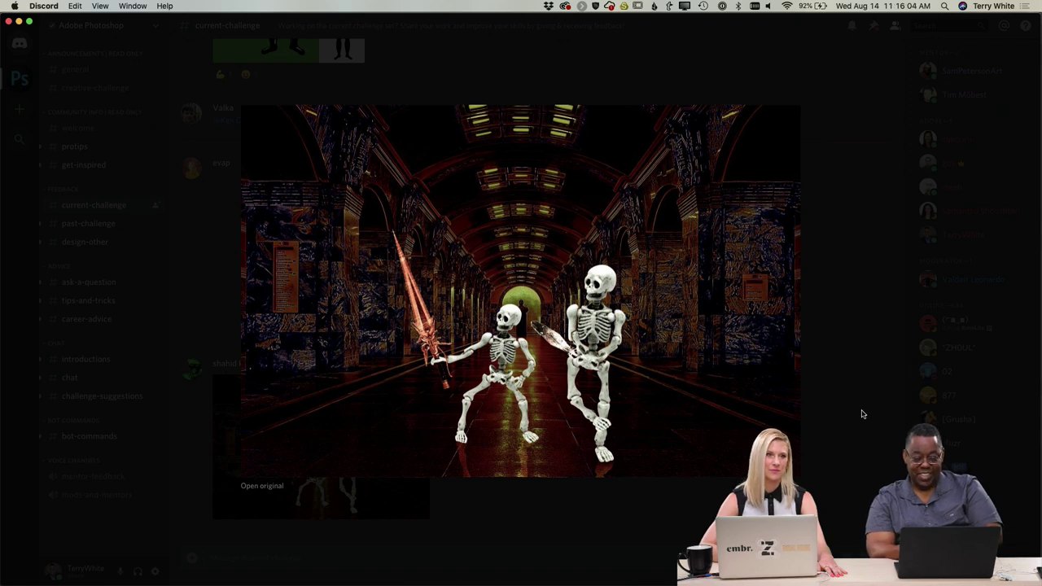
pyautogui.click(864, 414)
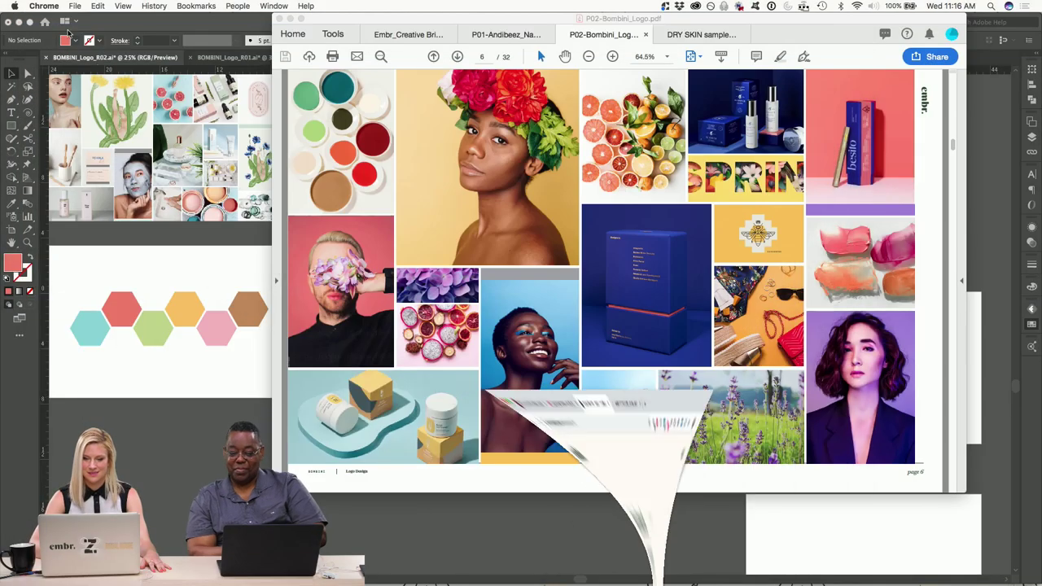
# Bring BOMBINI_Logo_R02.ai forward and zoom in and out around the four-colour BOMBINI logo artboard.
pyautogui.click(53, 24)
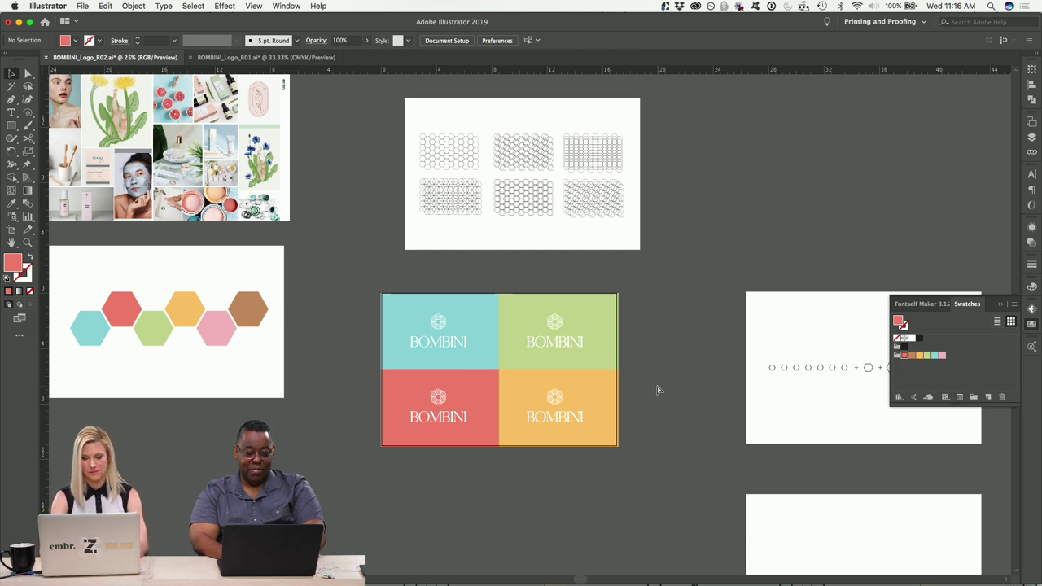
pyautogui.press('super+equal')
pyautogui.scroll(-3, 658, 390)
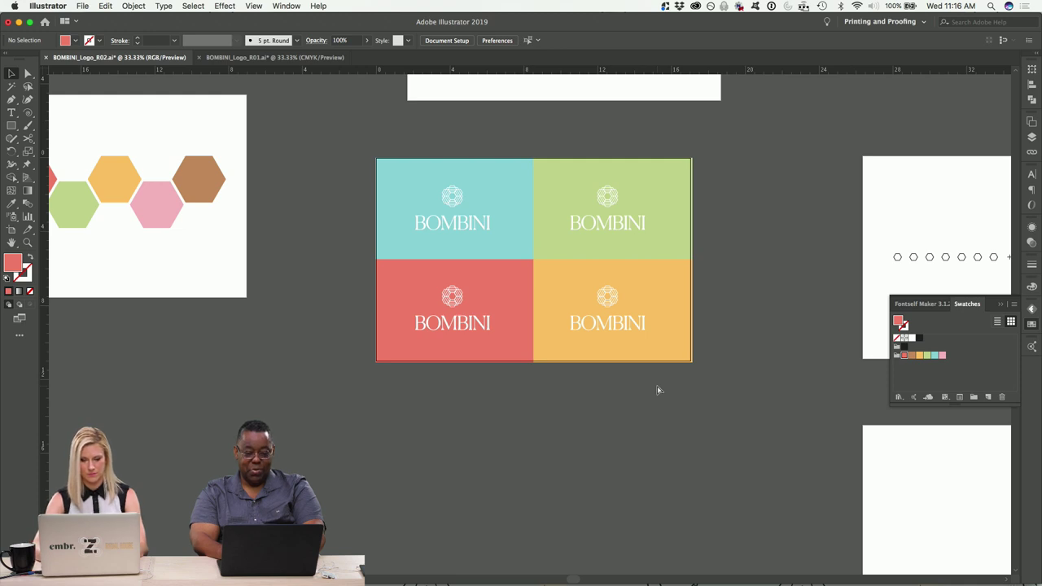
pyautogui.press('super+equal')
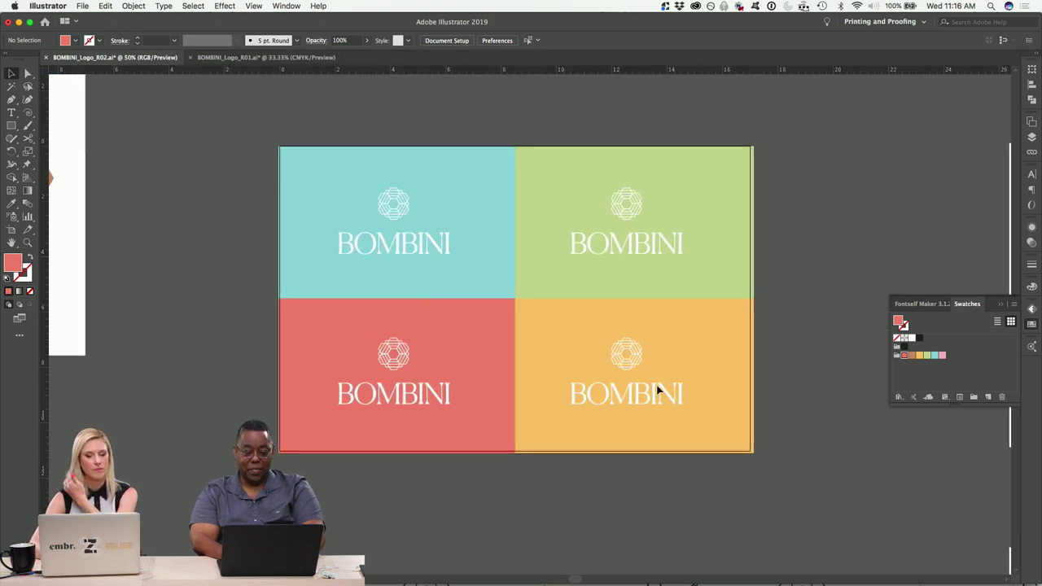
pyautogui.press('super+minus')
pyautogui.press('super+minus')
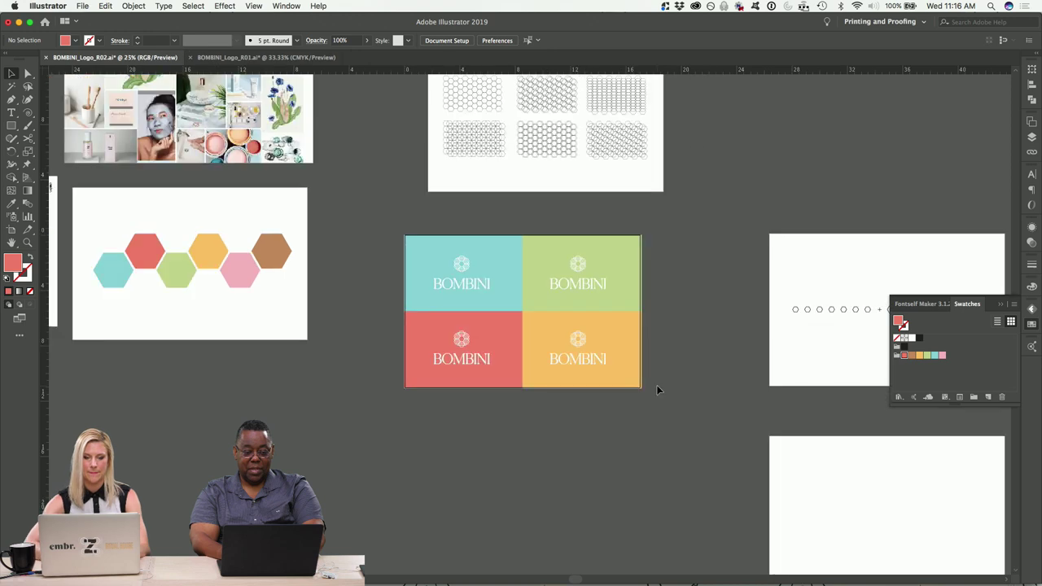
pyautogui.scroll(-3, 658, 388)
pyautogui.hscroll(-2, 658, 389)
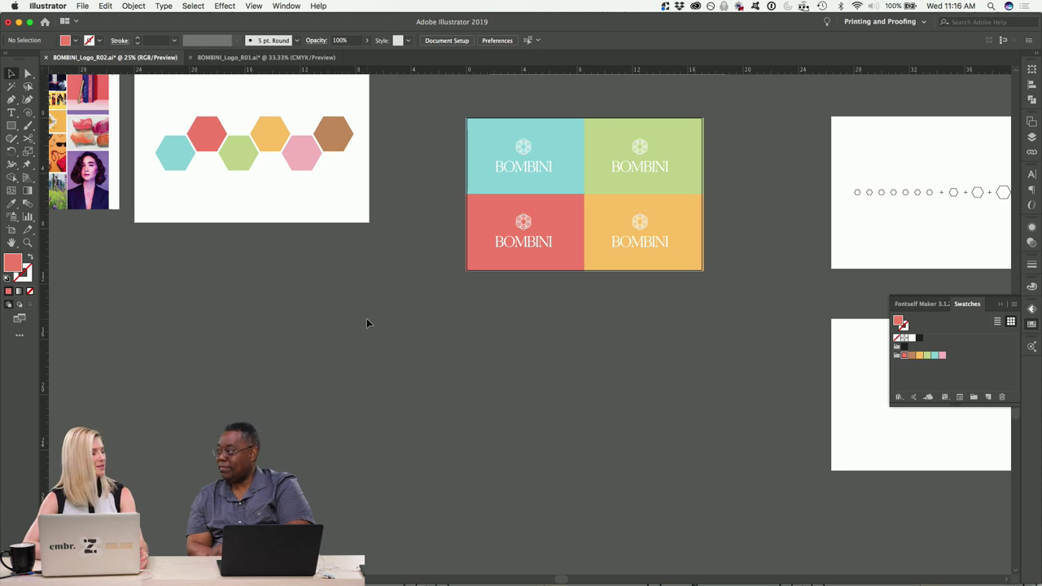
pyautogui.scroll(-3, 433, 381)
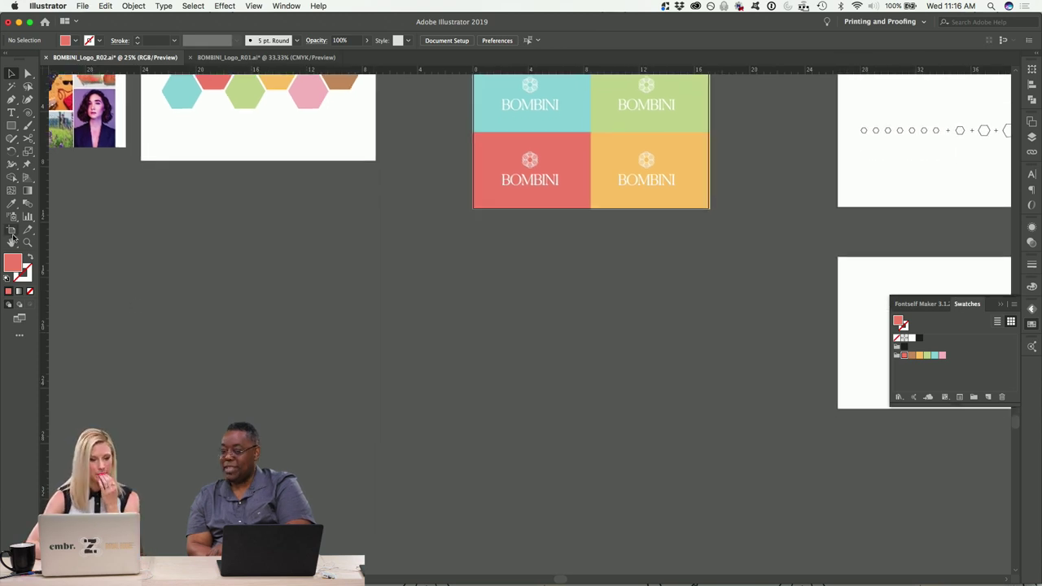
# Leave artboard editing, then open and cancel the File > Open dialog.
pyautogui.click(11, 230)
pyautogui.click(390, 350)
pyautogui.scroll(-1, 410, 346)
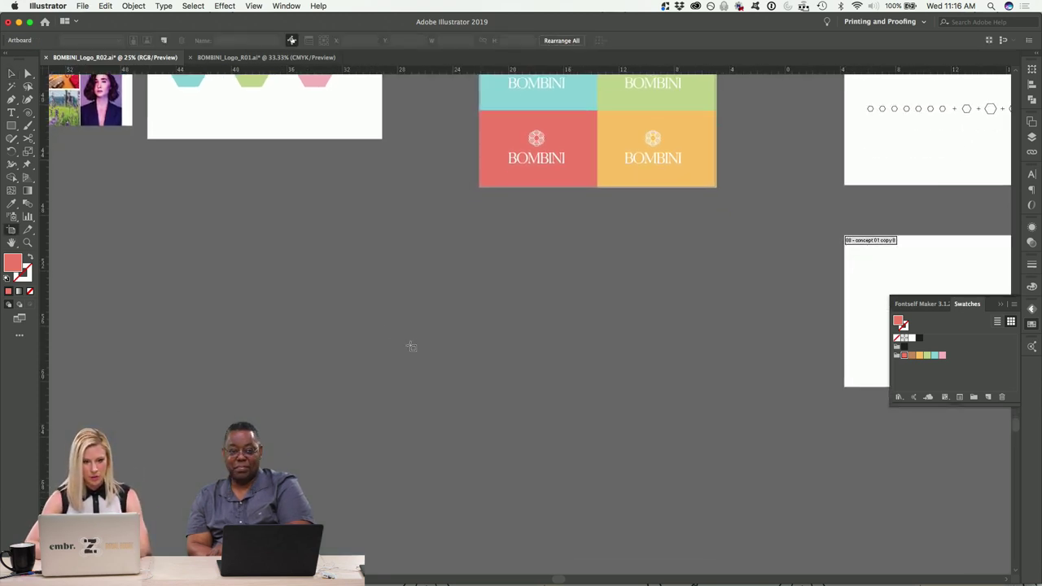
pyautogui.press('Escape')
pyautogui.click(82, 5)
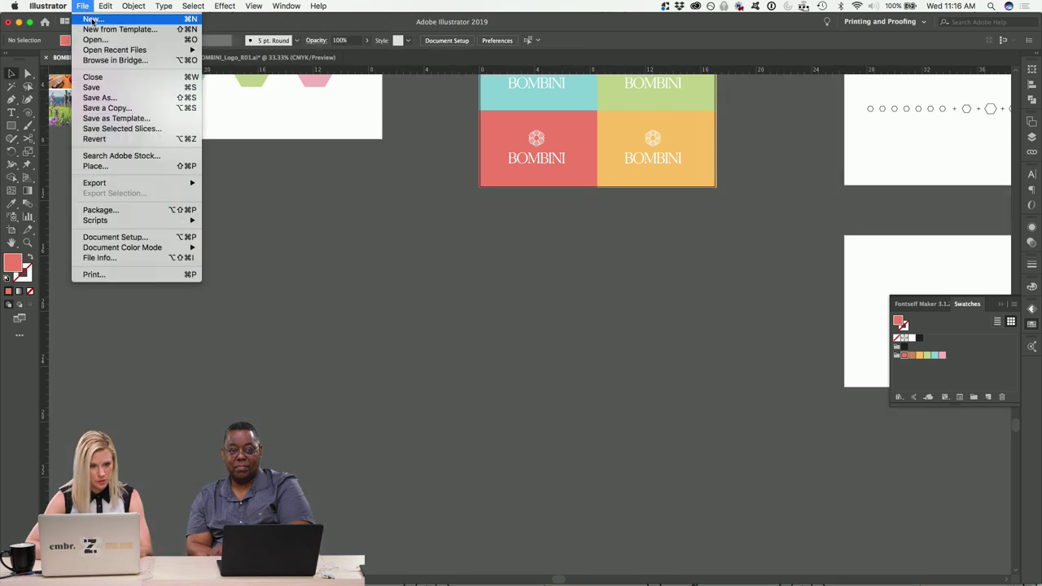
pyautogui.click(95, 39)
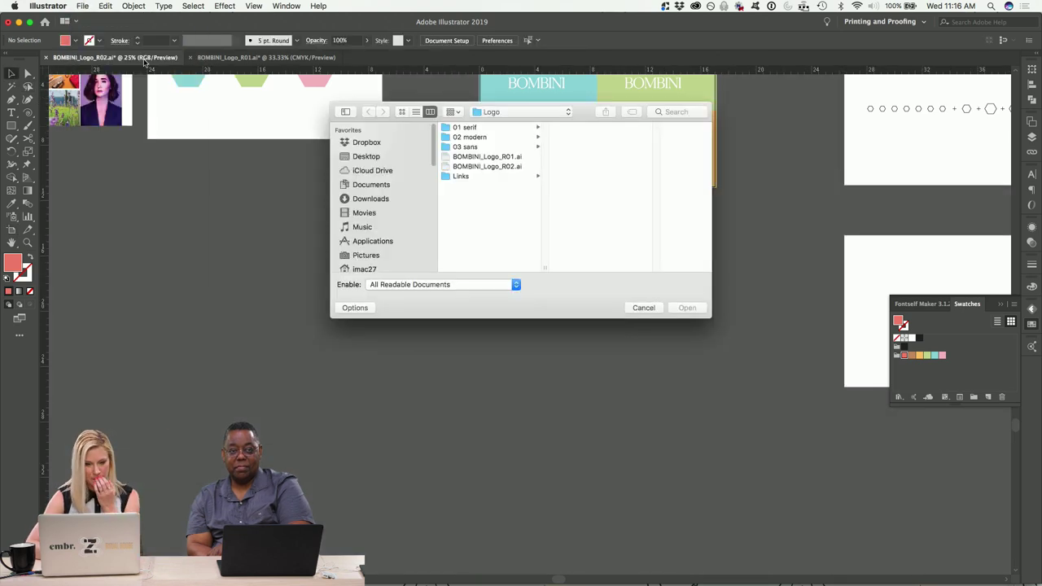
pyautogui.click(643, 308)
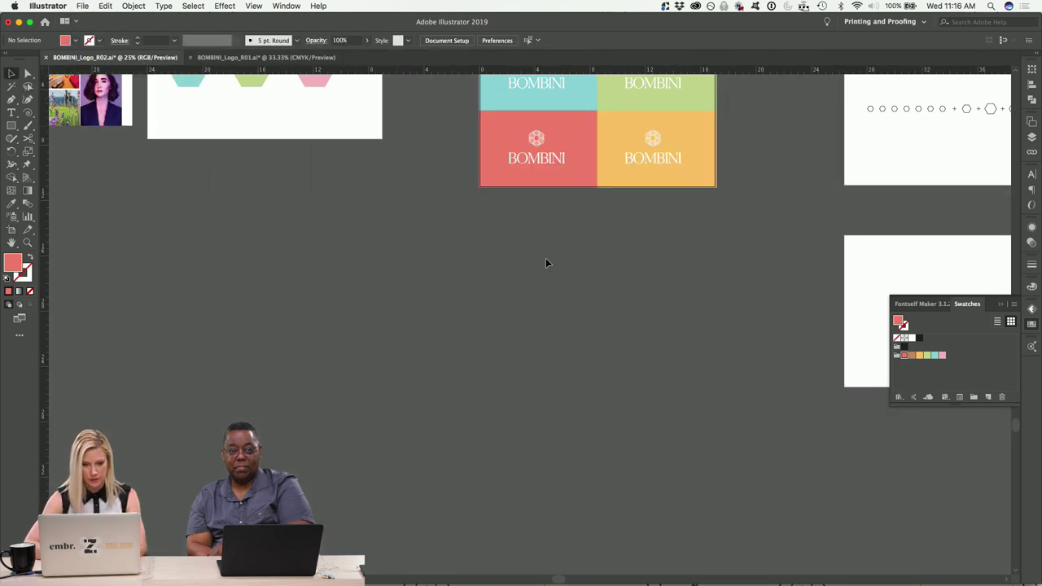
# Create a new document with a 3.5 × 2 in artboard.
pyautogui.click(82, 6)
pyautogui.click(91, 19)
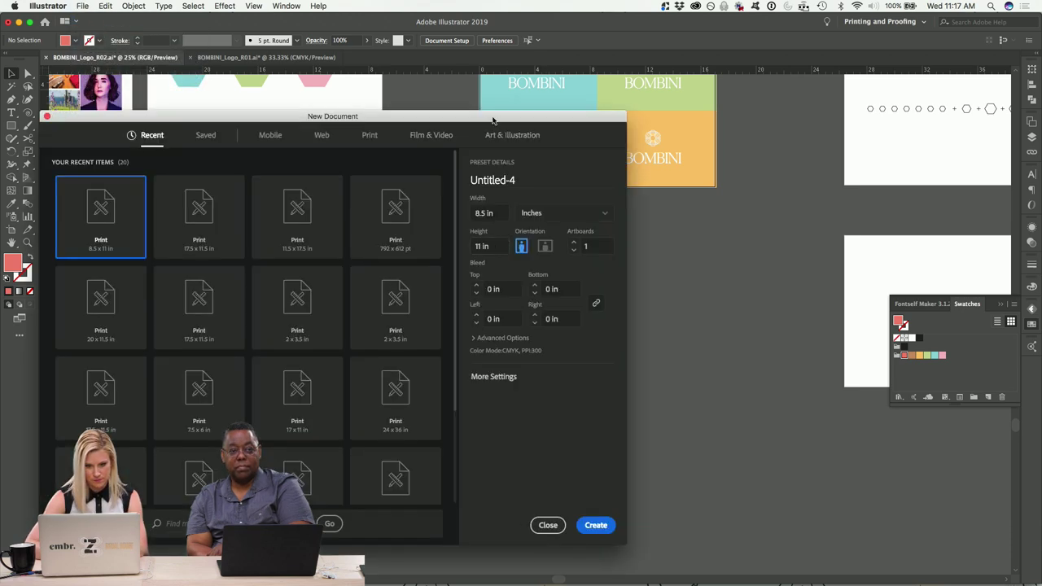
pyautogui.click(537, 150)
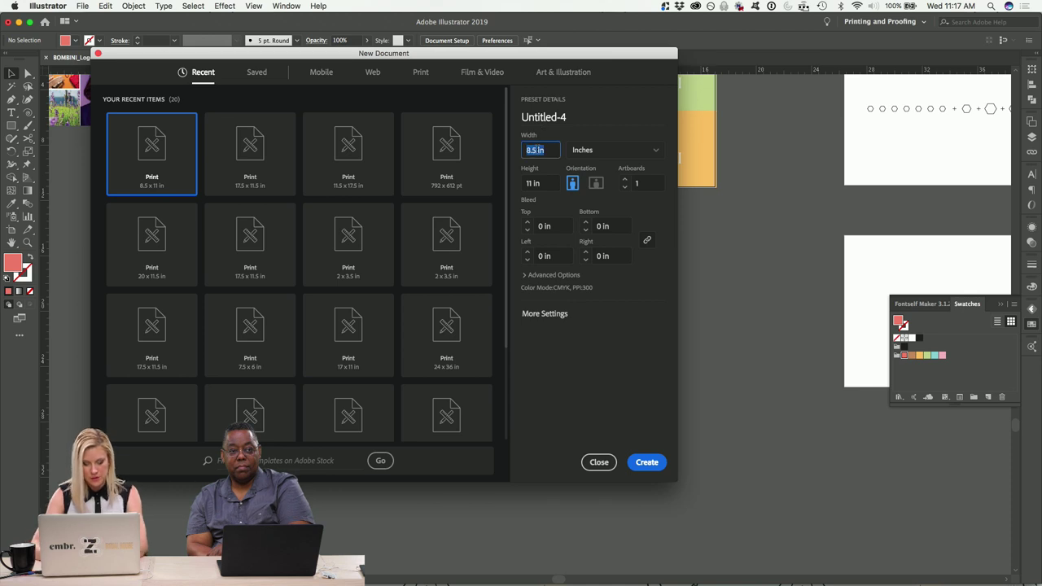
pyautogui.write('3.5')
pyautogui.press('Tab')
pyautogui.write('2')
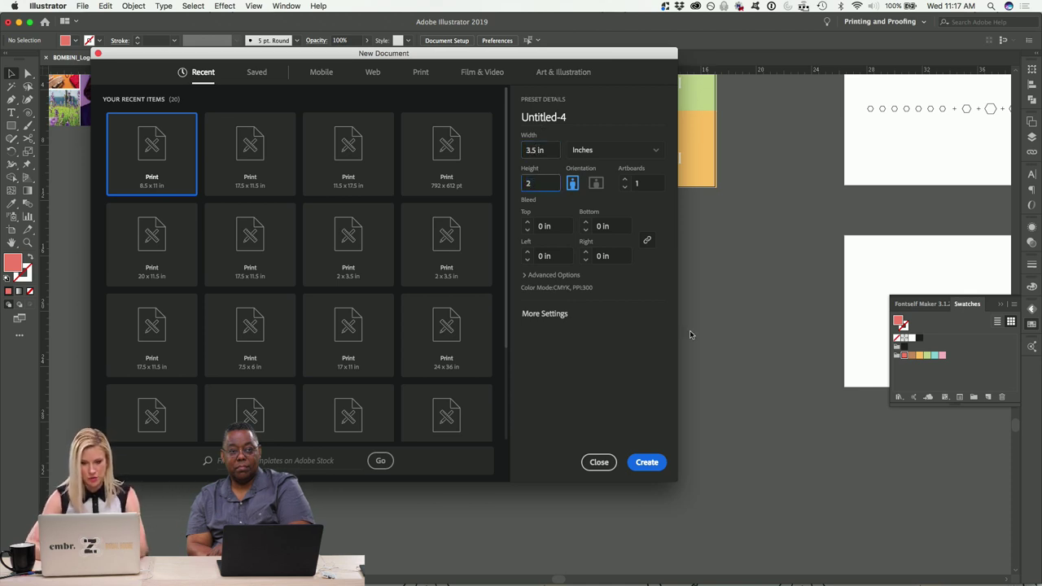
pyautogui.click(647, 461)
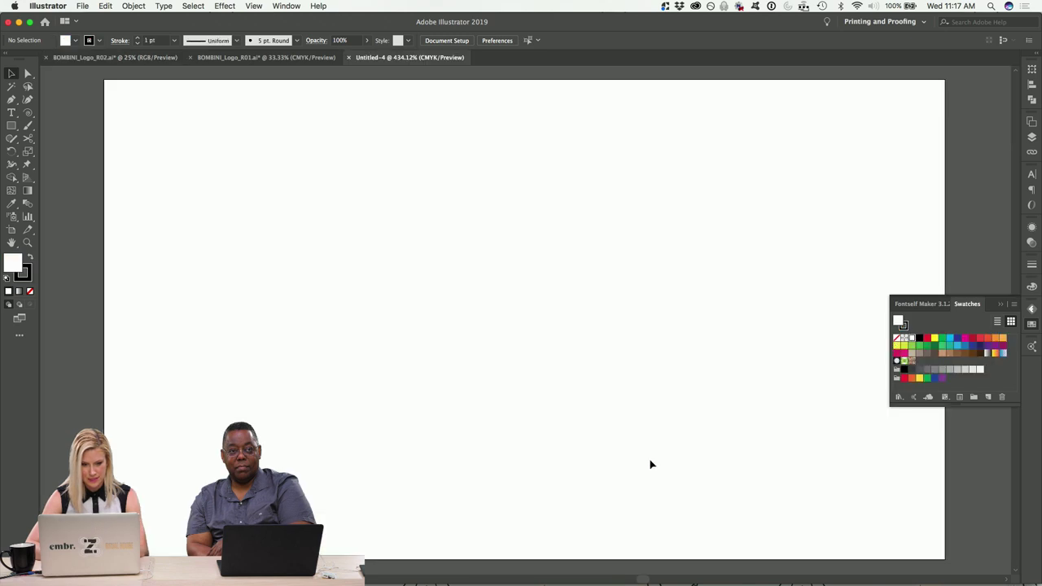
# Duplicate the business-card artboard directly below the original.
pyautogui.press('super+minus')
pyautogui.press('super+minus')
pyautogui.scroll(-3, 600, 307)
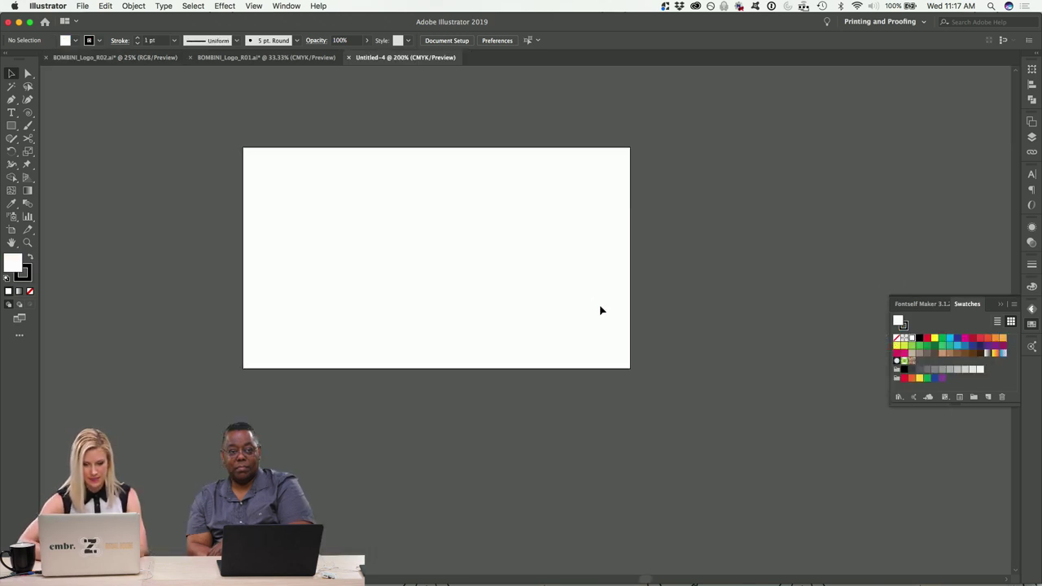
pyautogui.click(12, 229)
pyautogui.press('super+minus')
pyautogui.press('super+minus')
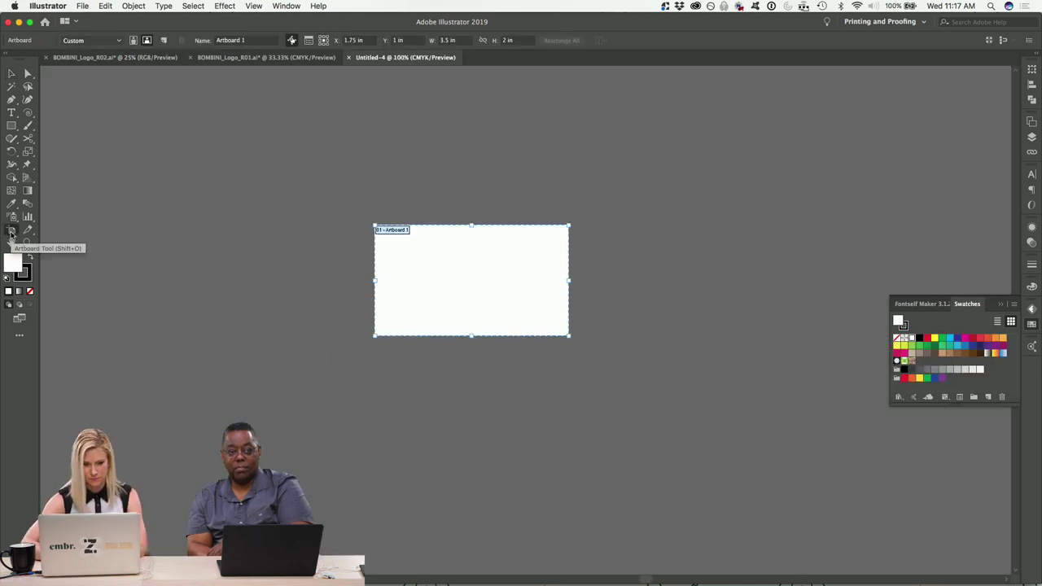
pyautogui.moveTo(530, 239); pyautogui.dragTo(530, 357)
pyautogui.hscroll(5, 530, 357)
pyautogui.scroll(-1, 530, 358)
# Name the two artboards BC 1 and BC 1 back.
pyautogui.click(242, 204)
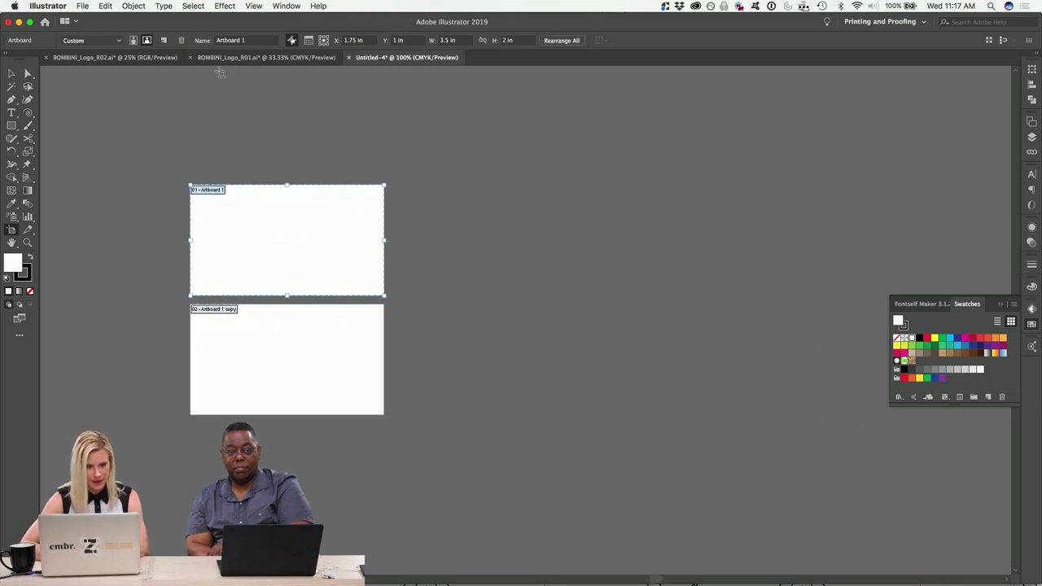
pyautogui.click(230, 41)
pyautogui.write('BC 1')
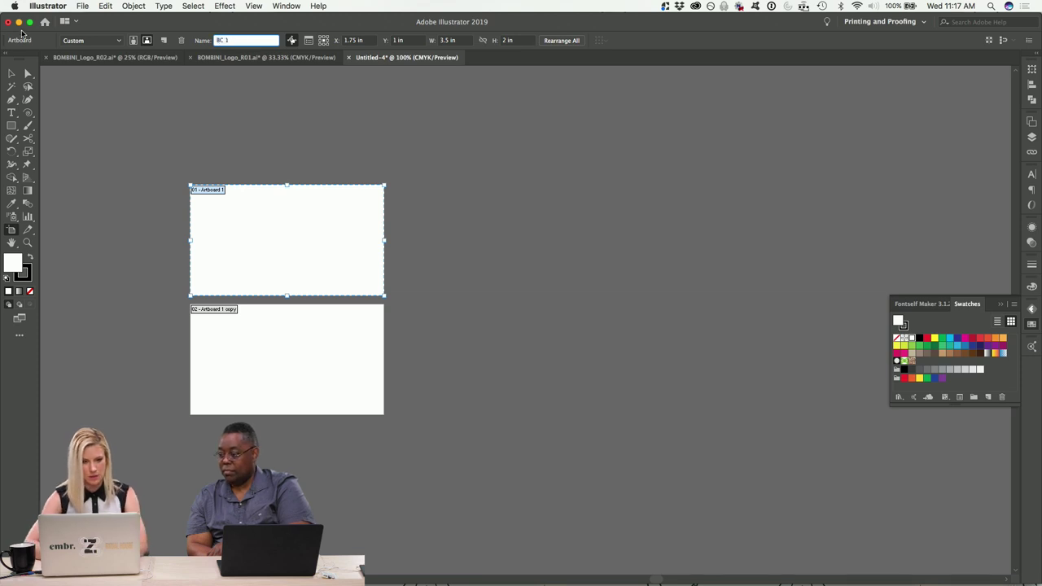
pyautogui.press('Return')
pyautogui.press('v')
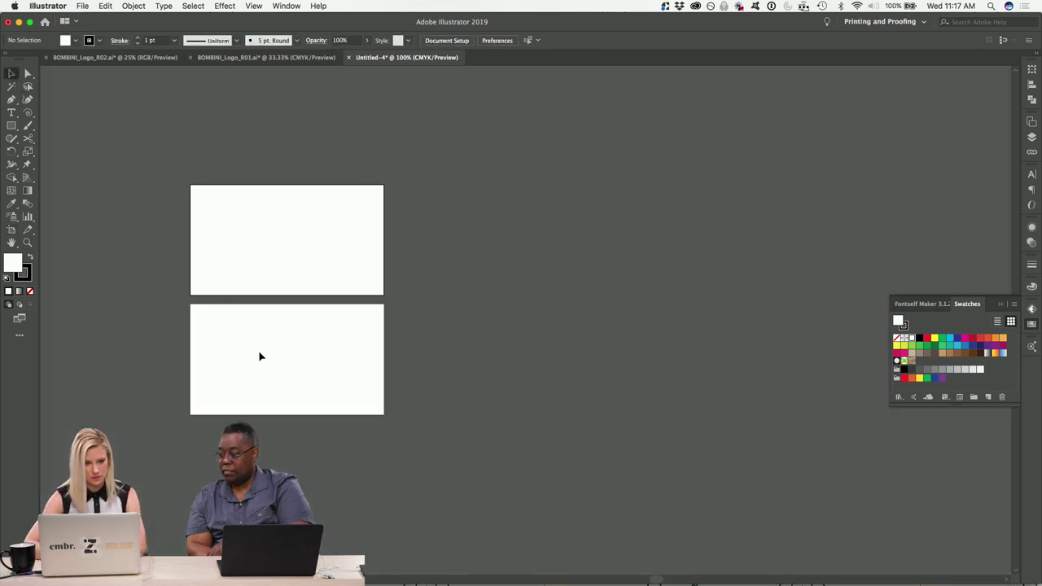
pyautogui.click(12, 230)
pyautogui.click(226, 318)
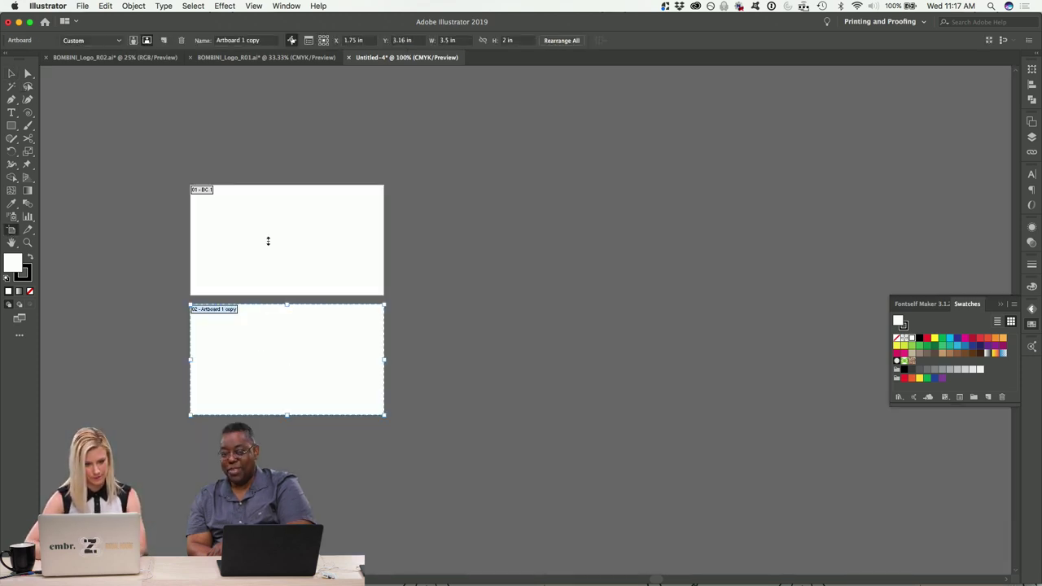
pyautogui.click(234, 40)
pyautogui.moveTo(216, 40); pyautogui.dragTo(261, 39)
pyautogui.write('BC 1 back')
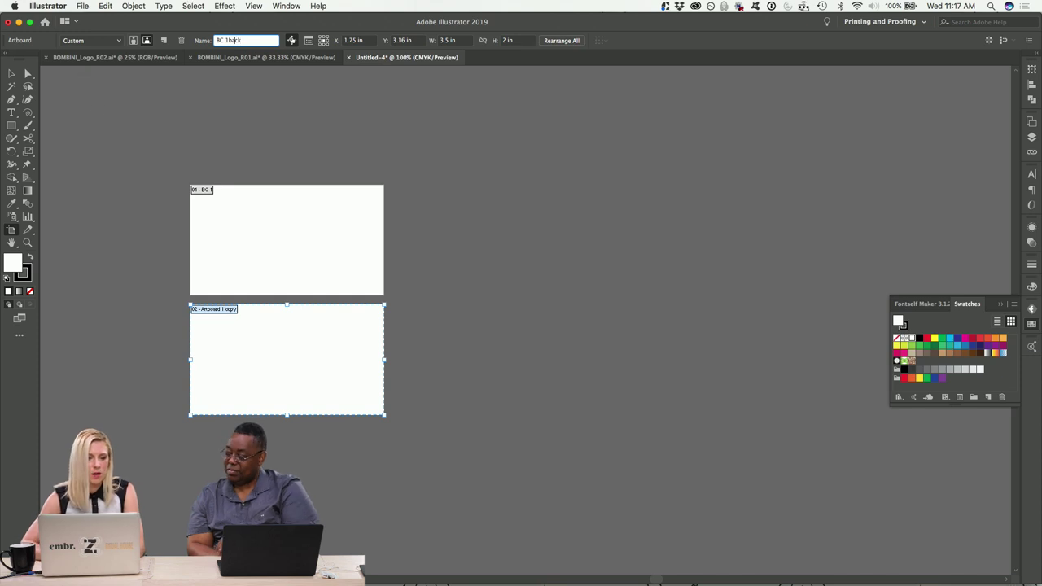
pyautogui.click(11, 74)
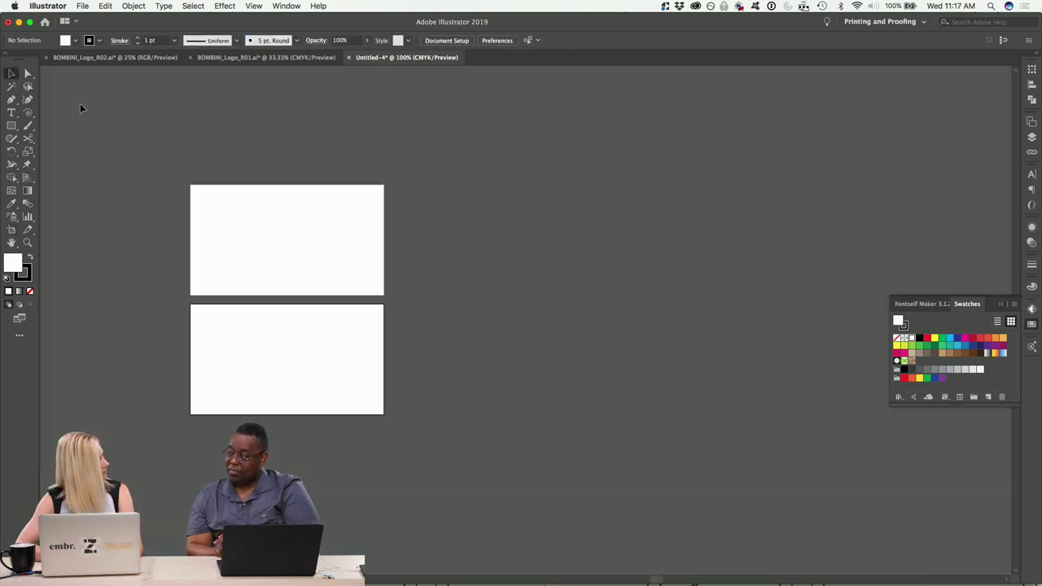
pyautogui.scroll(-1, 315, 149)
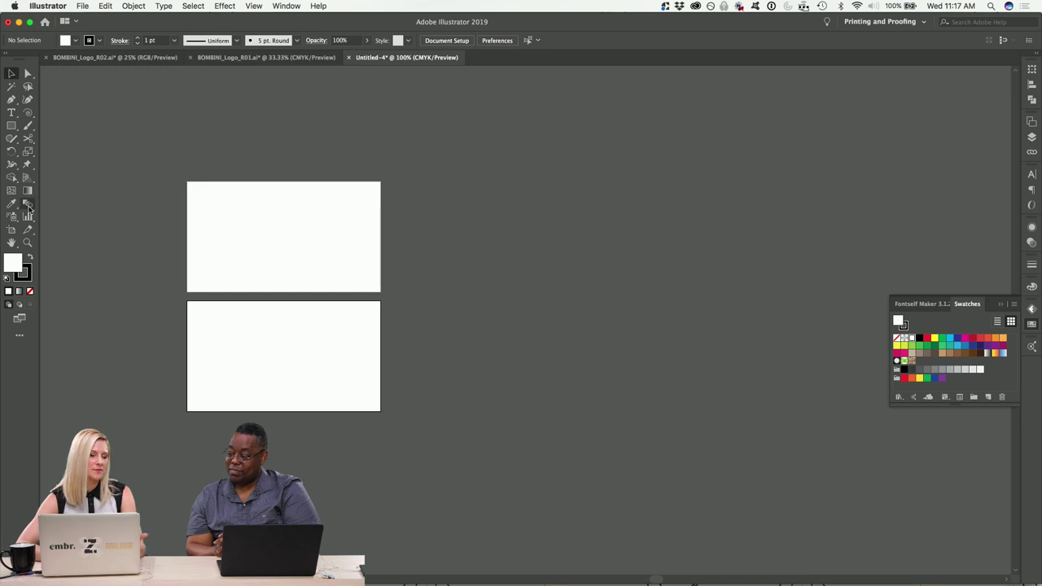
# Copy the BC 1 and BC 1 back artboards off to the right.
pyautogui.click(12, 230)
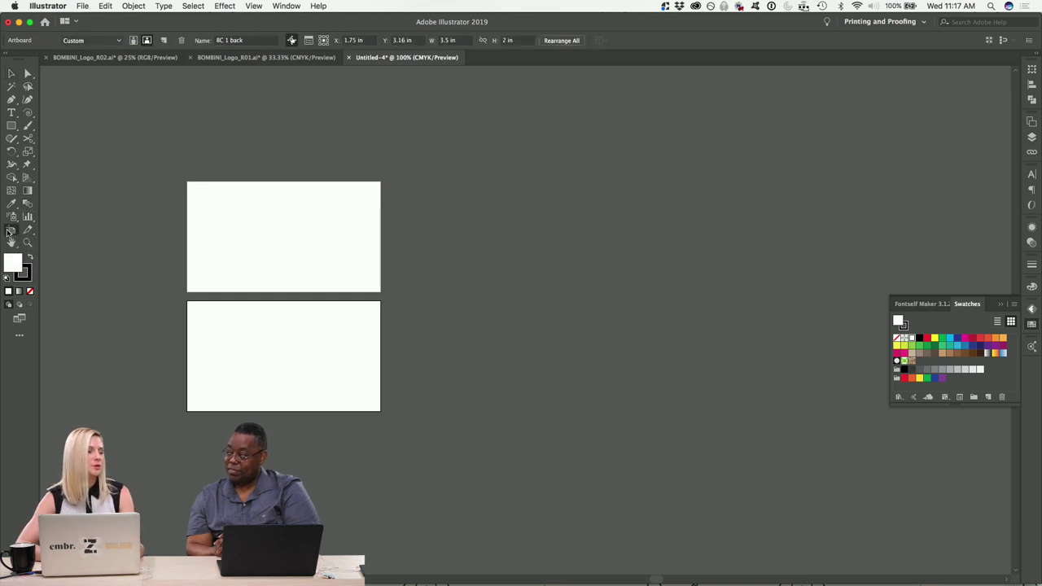
pyautogui.moveTo(244, 235); pyautogui.dragTo(520, 261)
pyautogui.moveTo(305, 353); pyautogui.dragTo(582, 325)
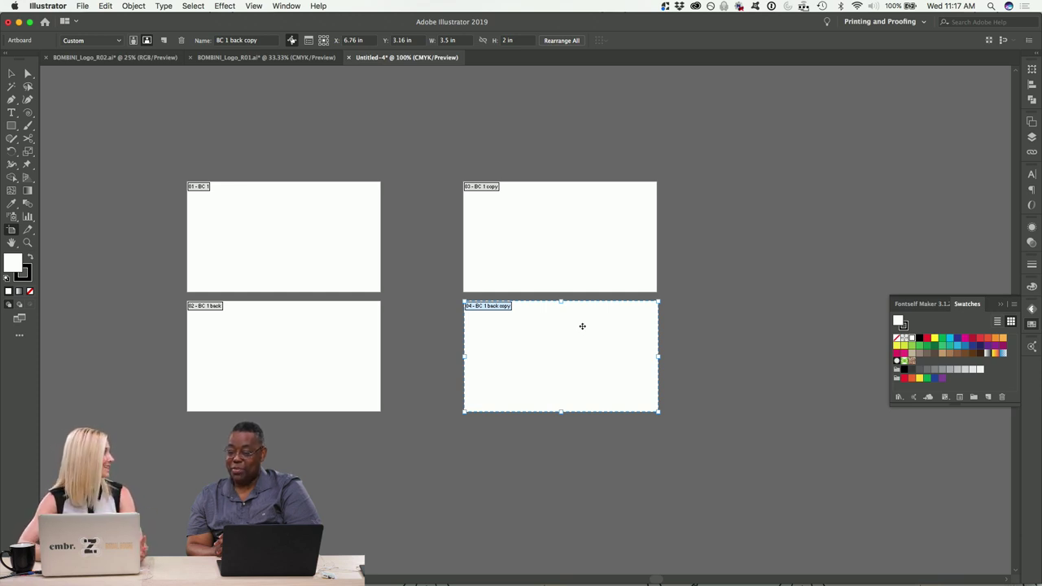
# Add a vertical 2 × 3.5 in artboard right of the cards and duplicate it beside itself.
pyautogui.hscroll(5, 582, 326)
pyautogui.click(361, 255)
pyautogui.moveTo(361, 254); pyautogui.dragTo(626, 276)
pyautogui.doubleClick(449, 40)
pyautogui.write('2')
pyautogui.press('Tab')
pyautogui.write('3')
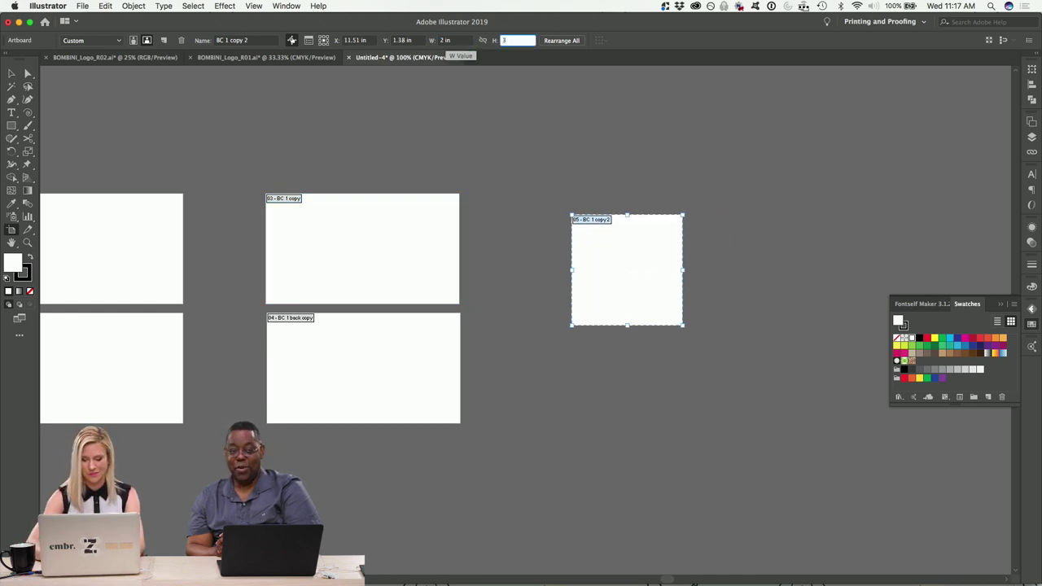
pyautogui.write('.5')
pyautogui.press('Return')
pyautogui.moveTo(634, 264); pyautogui.dragTo(625, 276)
pyautogui.hscroll(5, 625, 275)
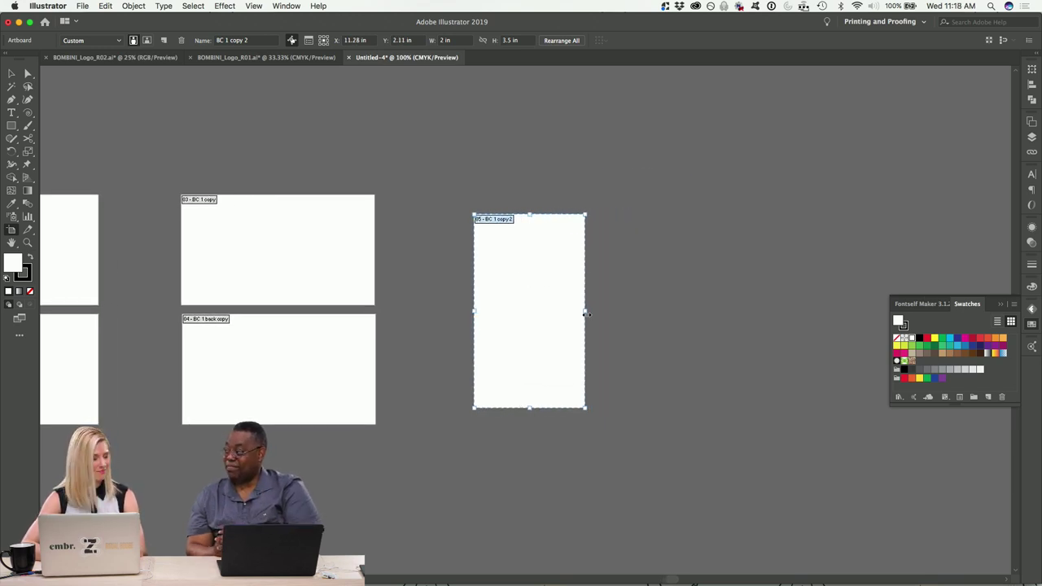
pyautogui.moveTo(527, 285); pyautogui.dragTo(647, 285)
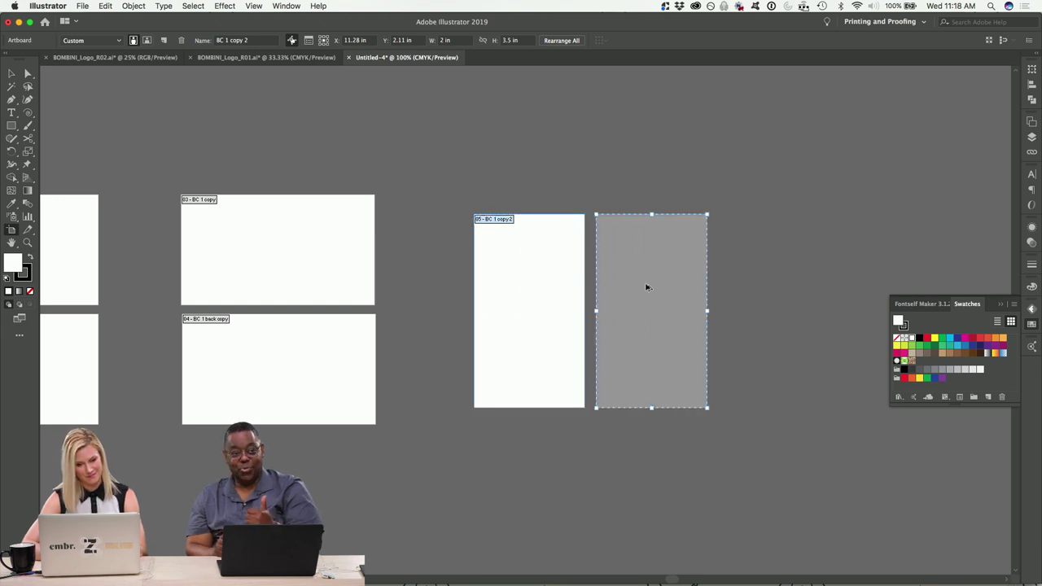
# Rename the horizontal copies to BC 2 and BC 2 back.
pyautogui.click(258, 244)
pyautogui.click(255, 41)
pyautogui.moveTo(235, 43); pyautogui.dragTo(227, 44)
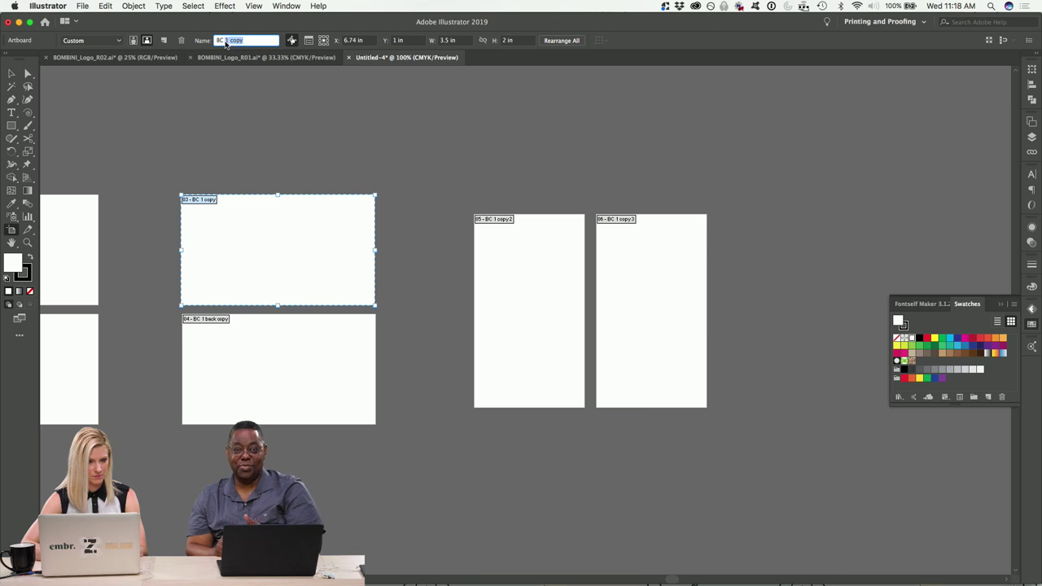
pyautogui.write('2')
pyautogui.click(285, 342)
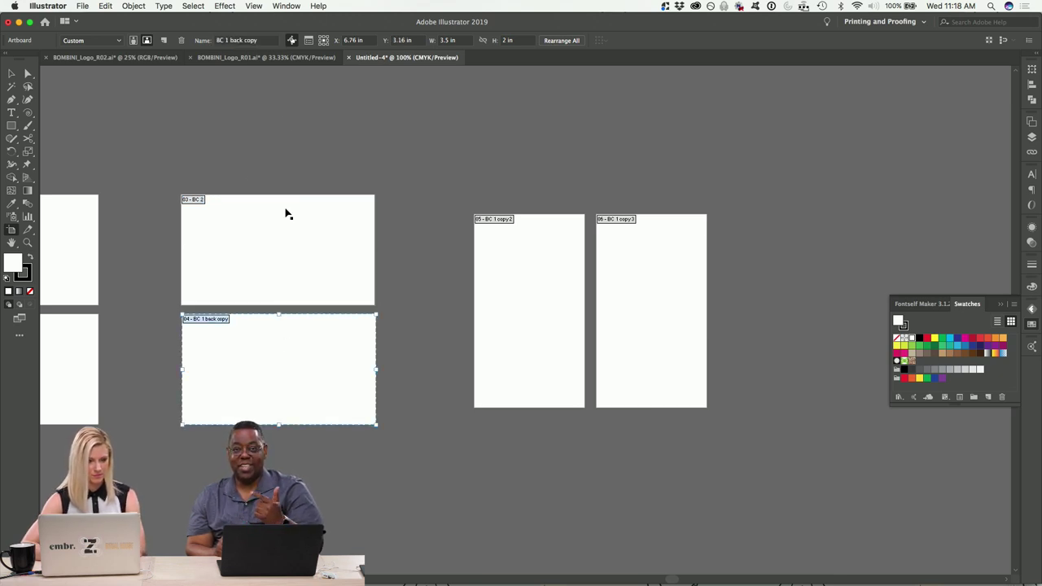
pyautogui.click(258, 41)
pyautogui.press('BackSpace')
pyautogui.press('BackSpace')
pyautogui.press('BackSpace')
pyautogui.press('BackSpace')
pyautogui.press('BackSpace')
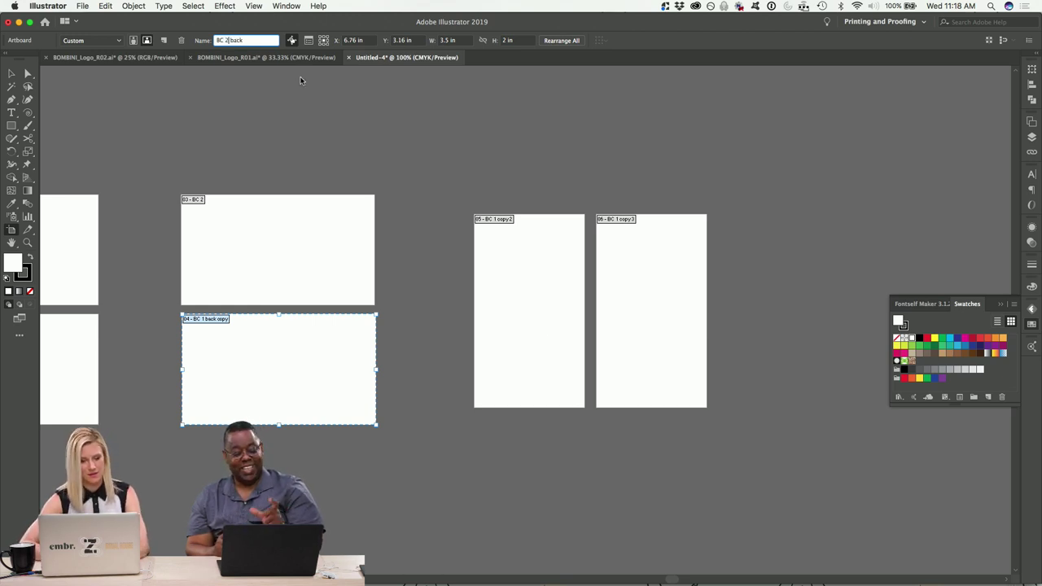
pyautogui.press('Return')
# Rename the vertical artboards to BC 3 and BC 3 back.
pyautogui.click(556, 329)
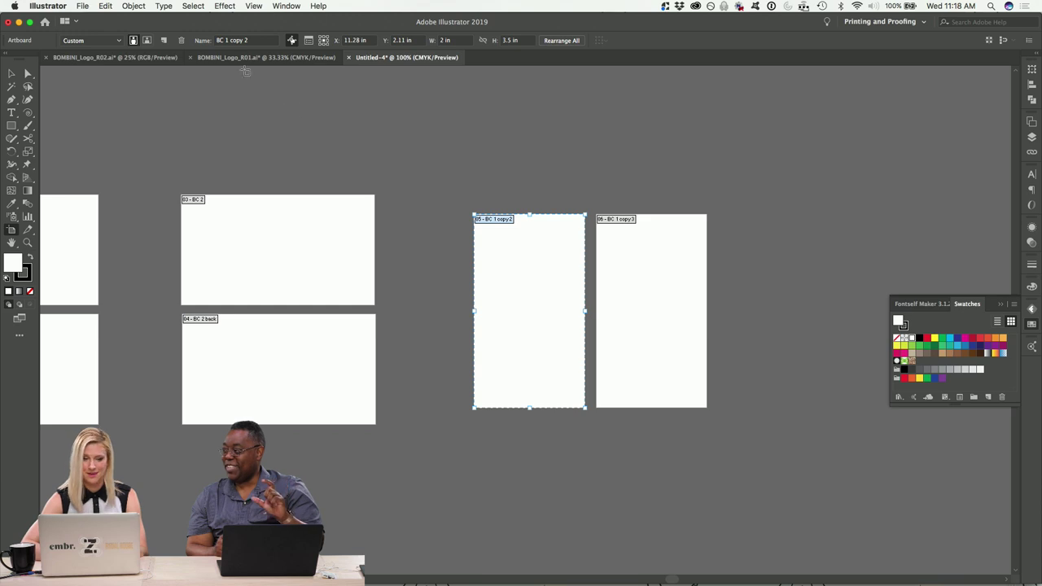
pyautogui.moveTo(254, 40); pyautogui.dragTo(230, 42)
pyautogui.write('3')
pyautogui.click(658, 295)
pyautogui.moveTo(259, 42); pyautogui.dragTo(229, 44)
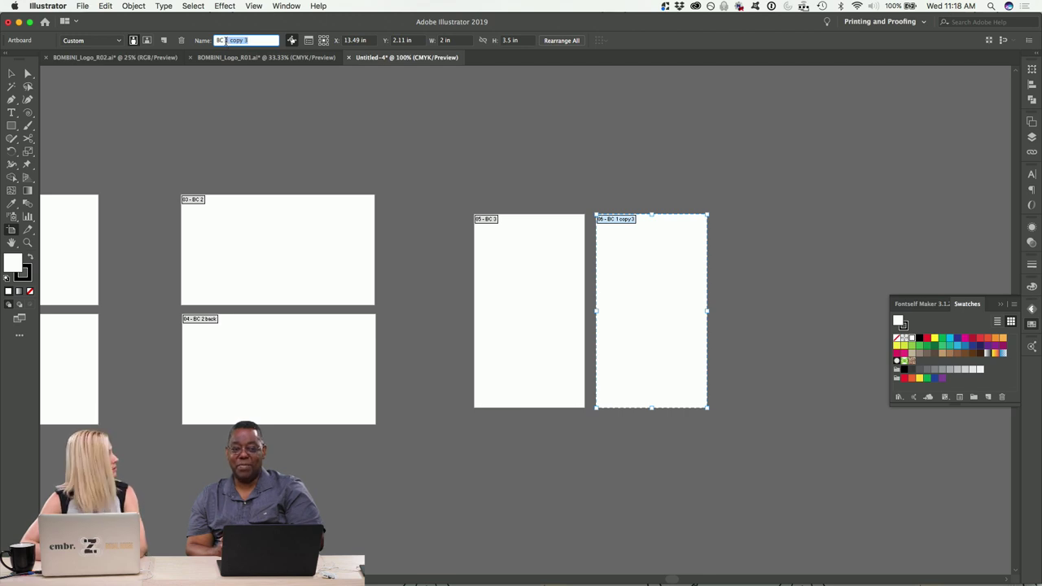
pyautogui.write('3 bac')
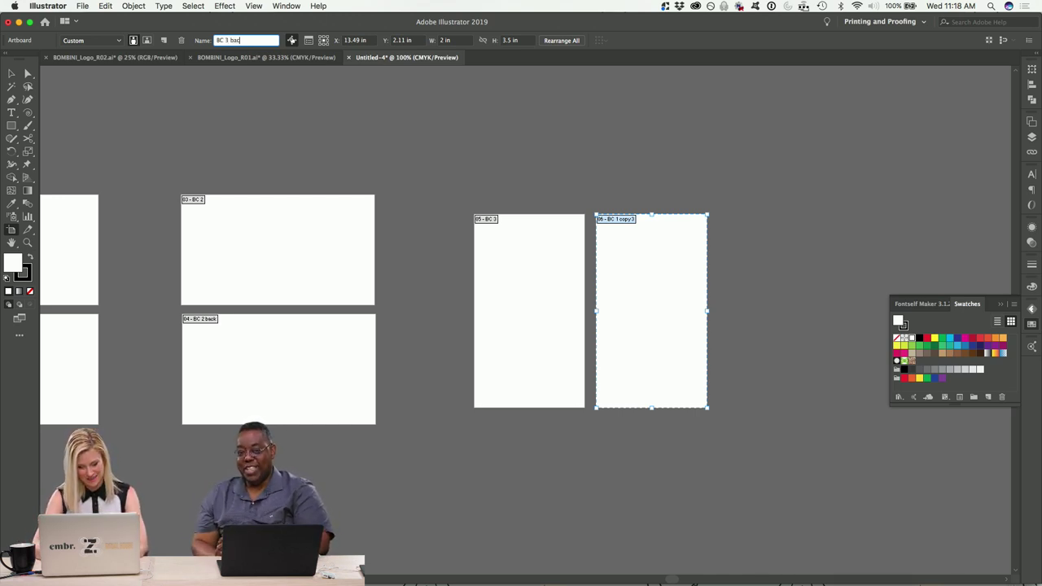
pyautogui.write('k')
pyautogui.press('Return')
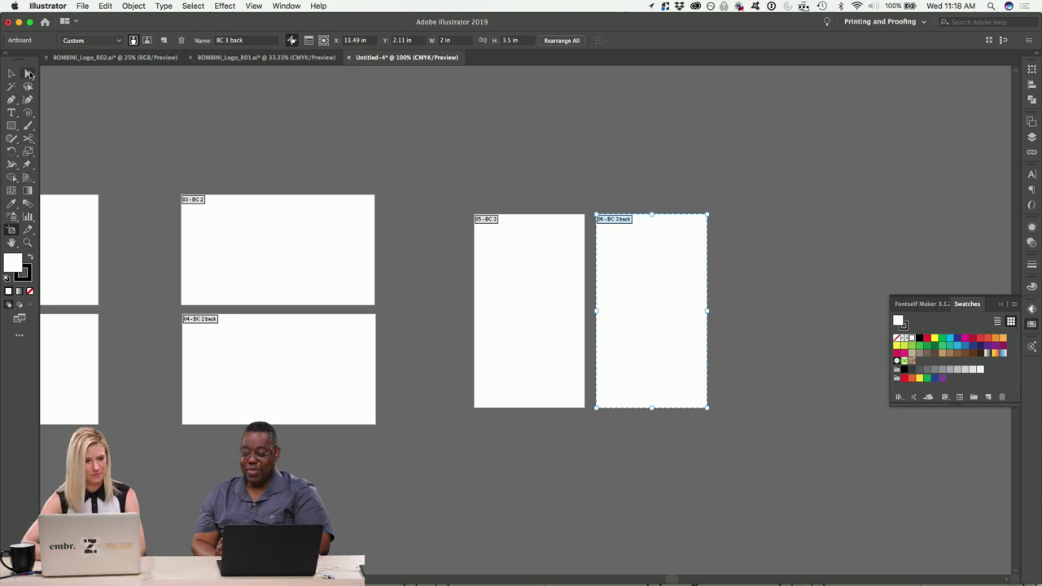
pyautogui.click(12, 73)
pyautogui.hscroll(-8, 227, 143)
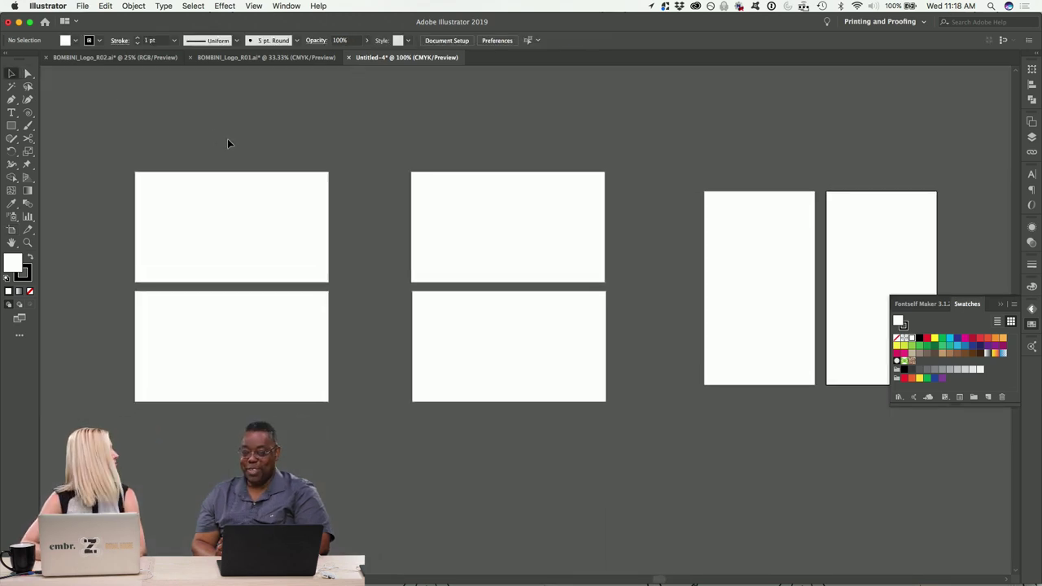
pyautogui.click(257, 58)
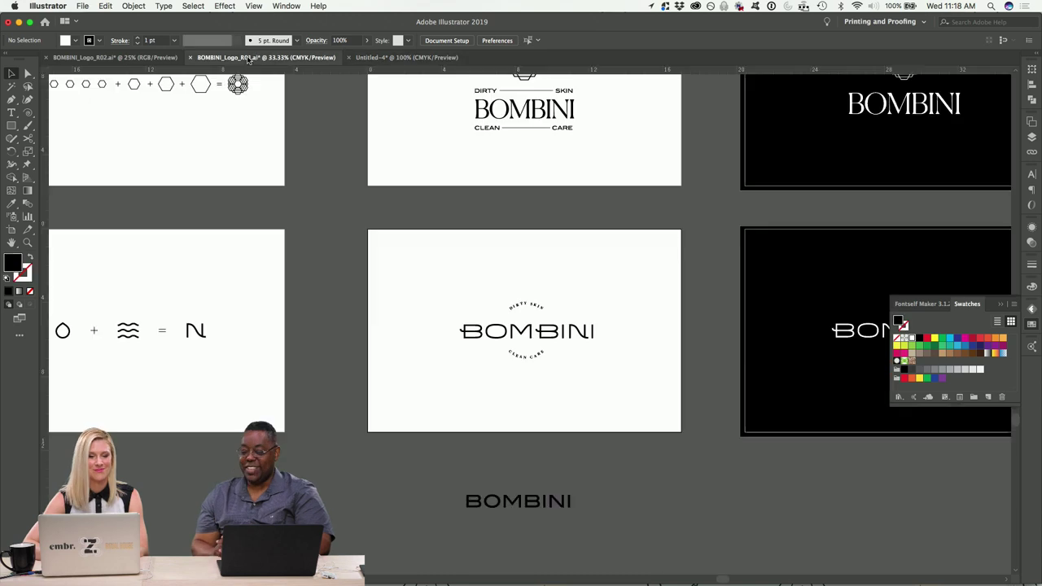
pyautogui.hscroll(-3, 458, 239)
pyautogui.scroll(1, 458, 240)
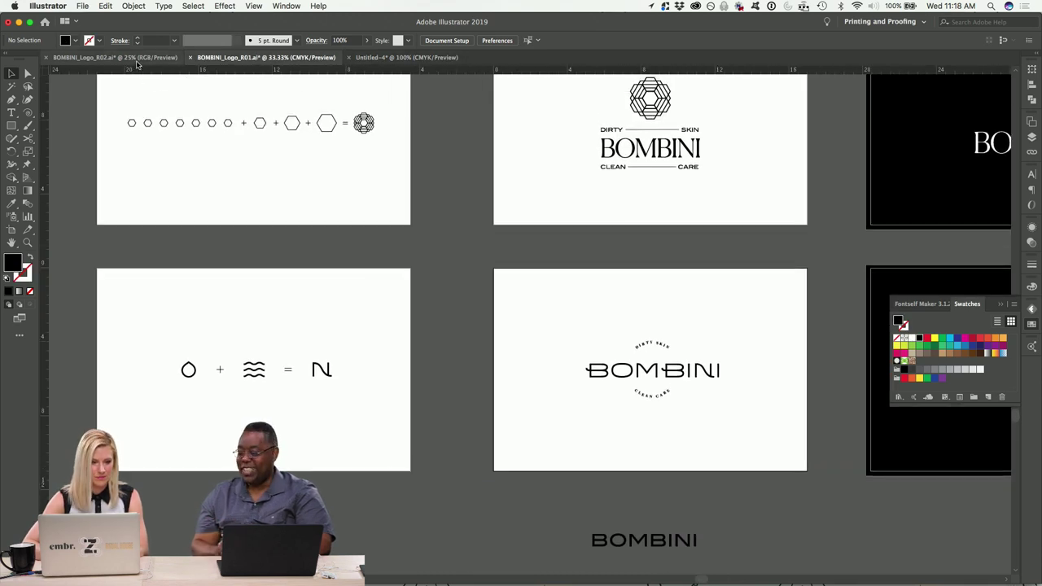
pyautogui.click(139, 59)
pyautogui.hscroll(10, 375, 204)
pyautogui.scroll(3, 376, 204)
pyautogui.hscroll(15, 374, 204)
pyautogui.scroll(1, 374, 203)
pyautogui.moveTo(518, 323); pyautogui.dragTo(348, 181)
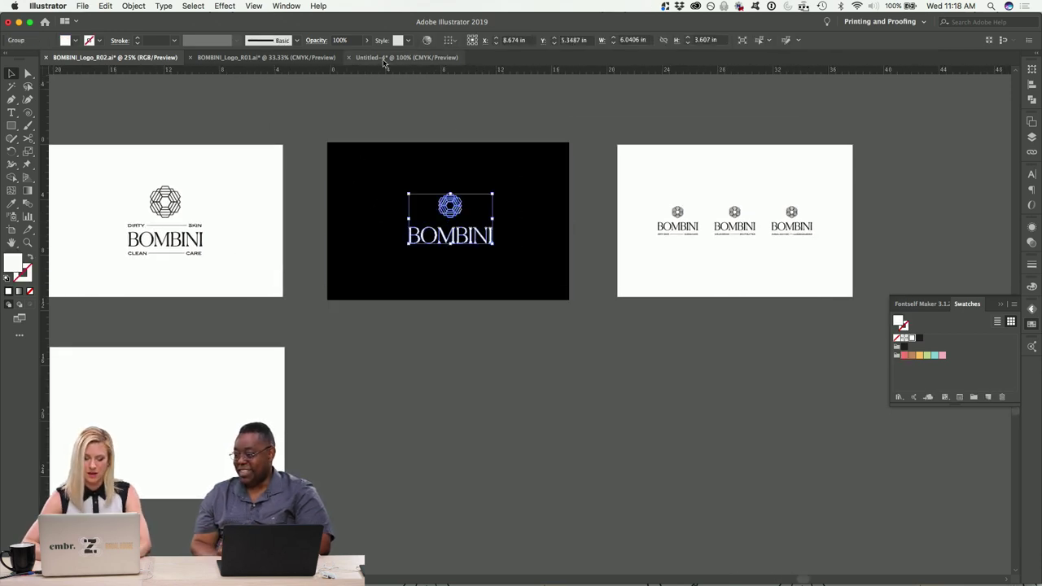
pyautogui.click(281, 58)
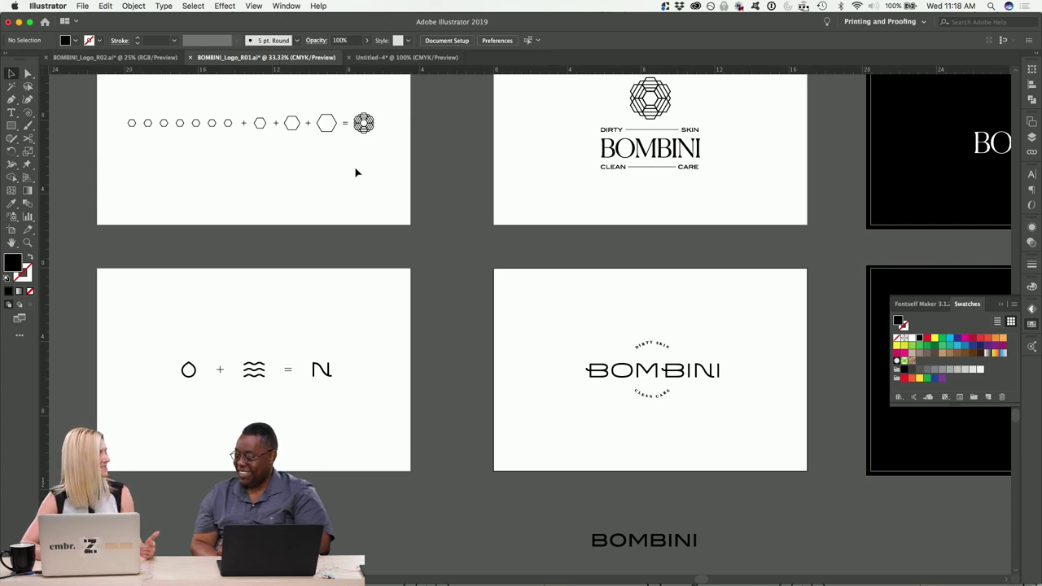
pyautogui.click(406, 57)
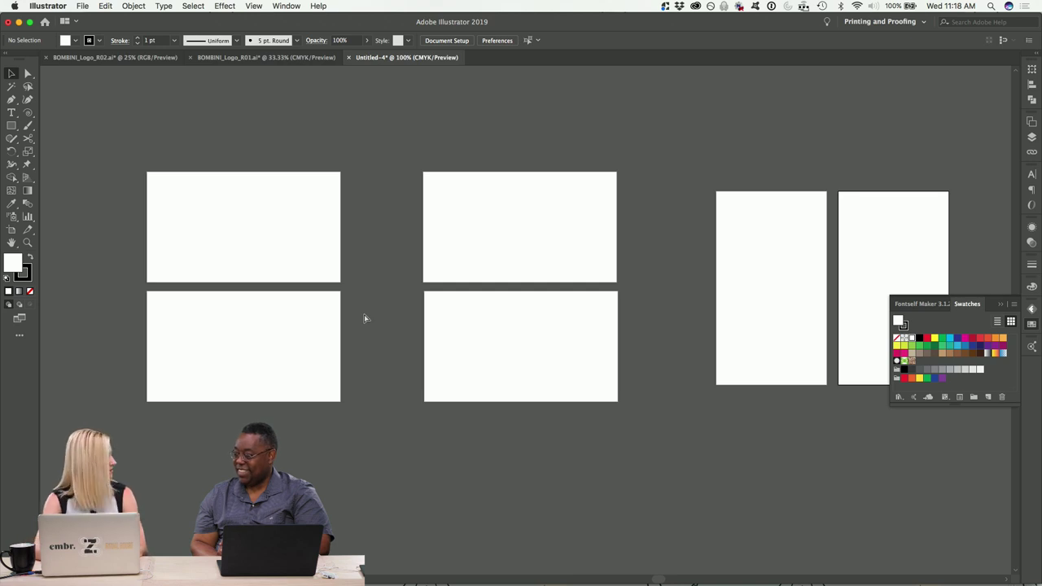
# In Save As, target the Brand identity › Business cards folder and start typing the Bombini file name.
pyautogui.press('super+s')
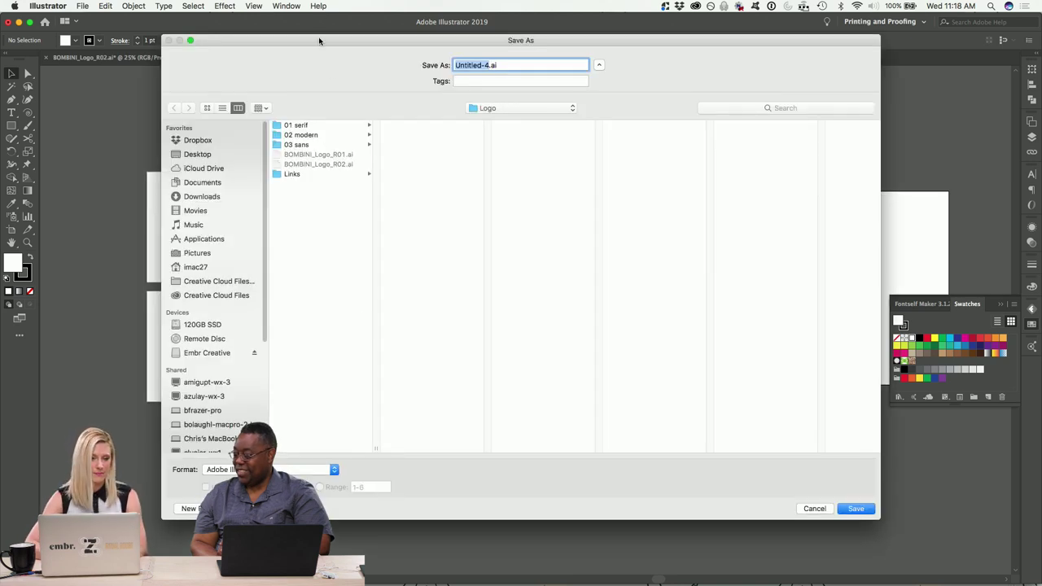
pyautogui.moveTo(319, 41); pyautogui.dragTo(303, 14)
pyautogui.click(483, 87)
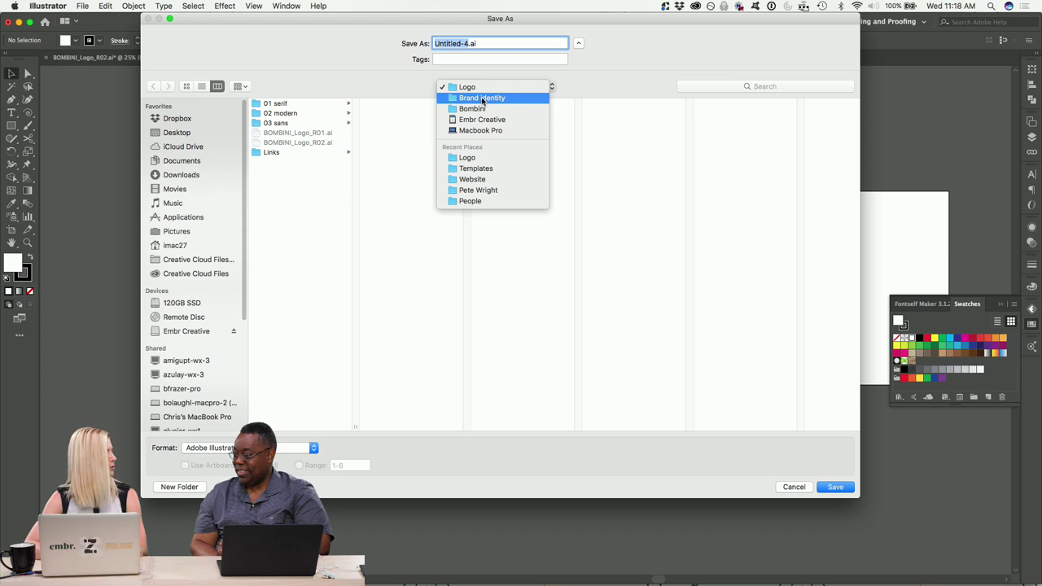
pyautogui.click(482, 98)
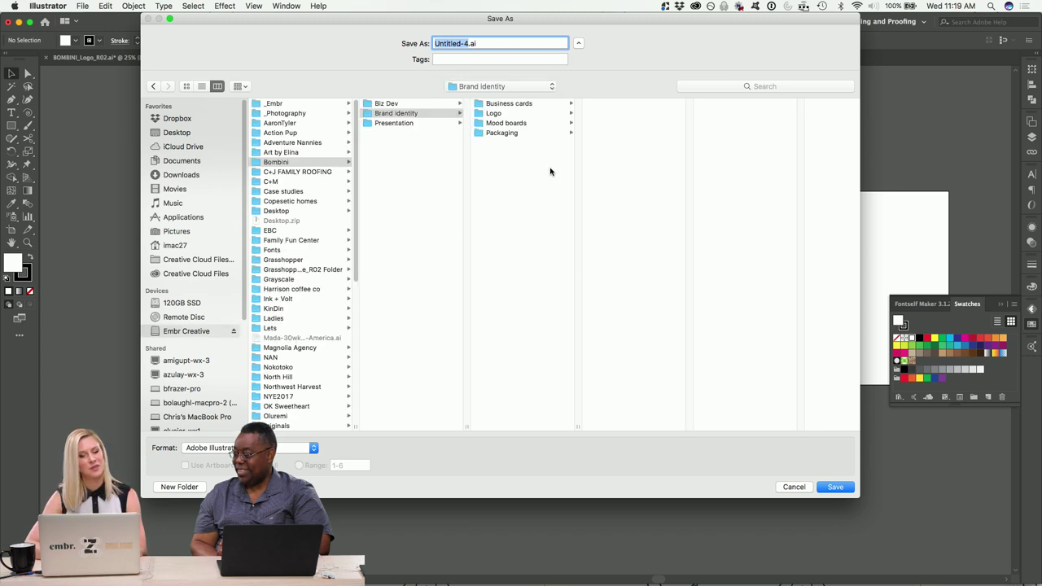
pyautogui.click(520, 160)
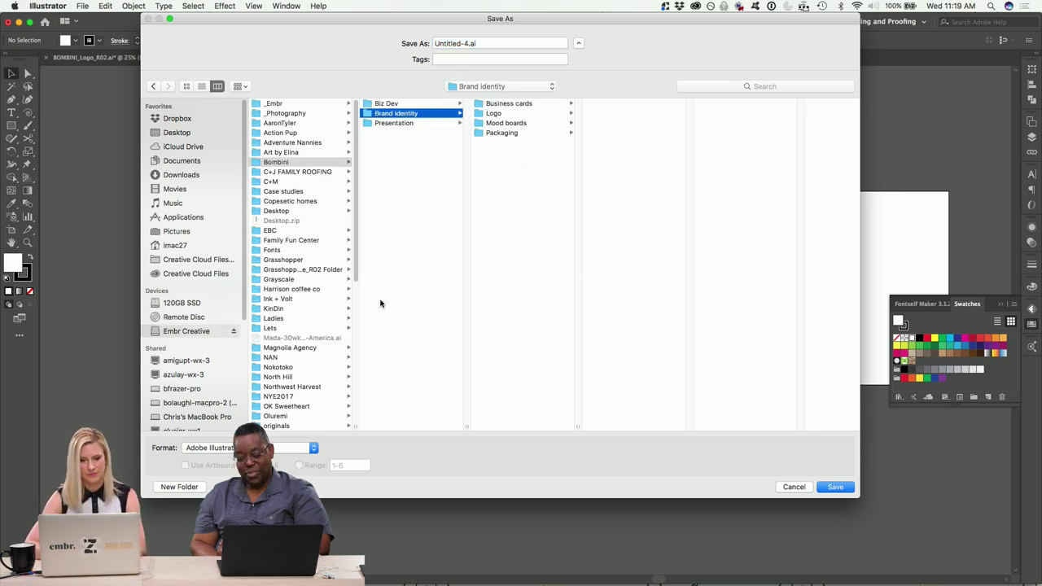
pyautogui.click(543, 105)
pyautogui.click(469, 42)
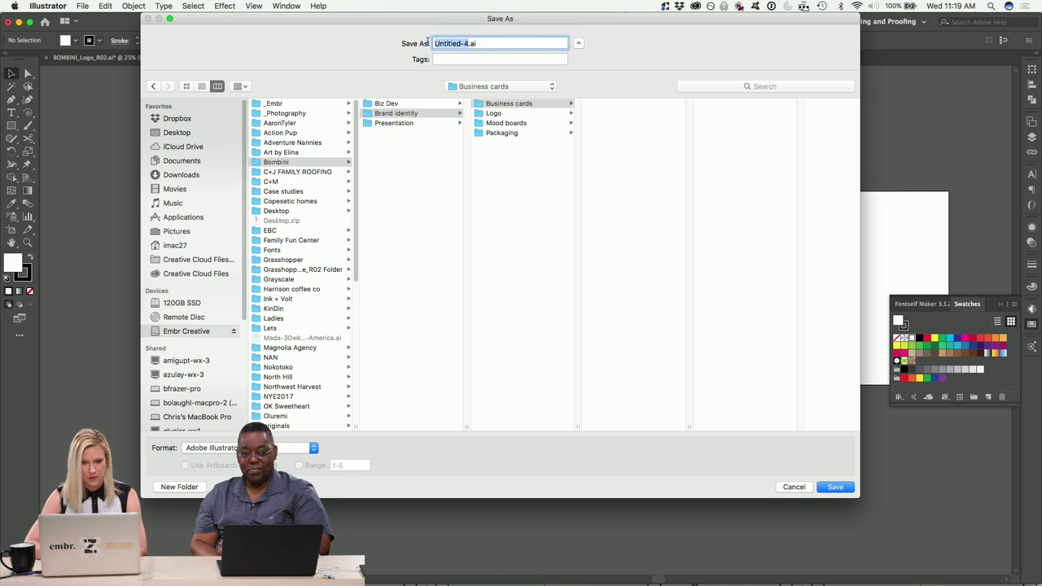
pyautogui.write('Bombini_BC_R01')
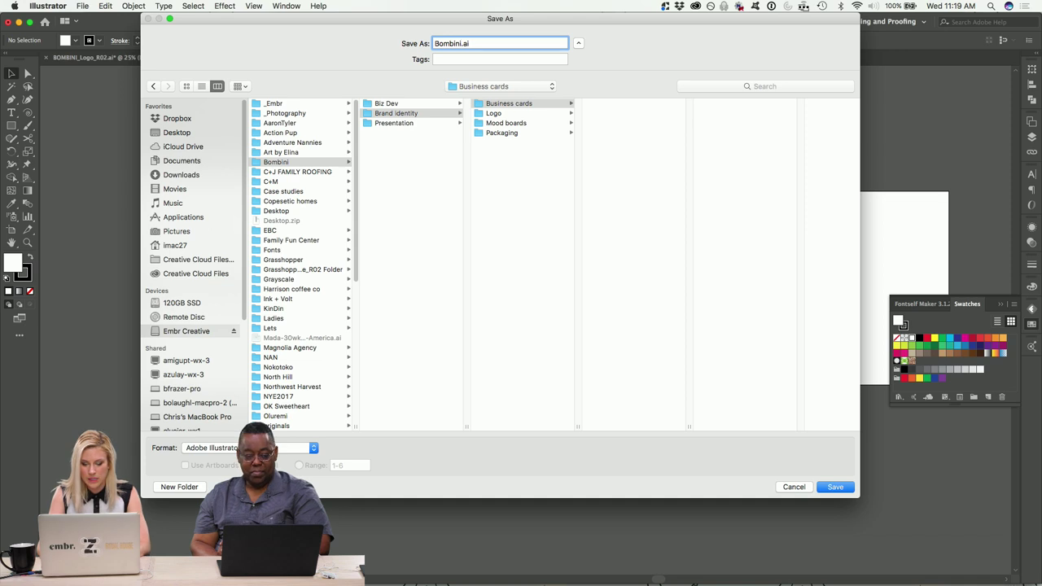
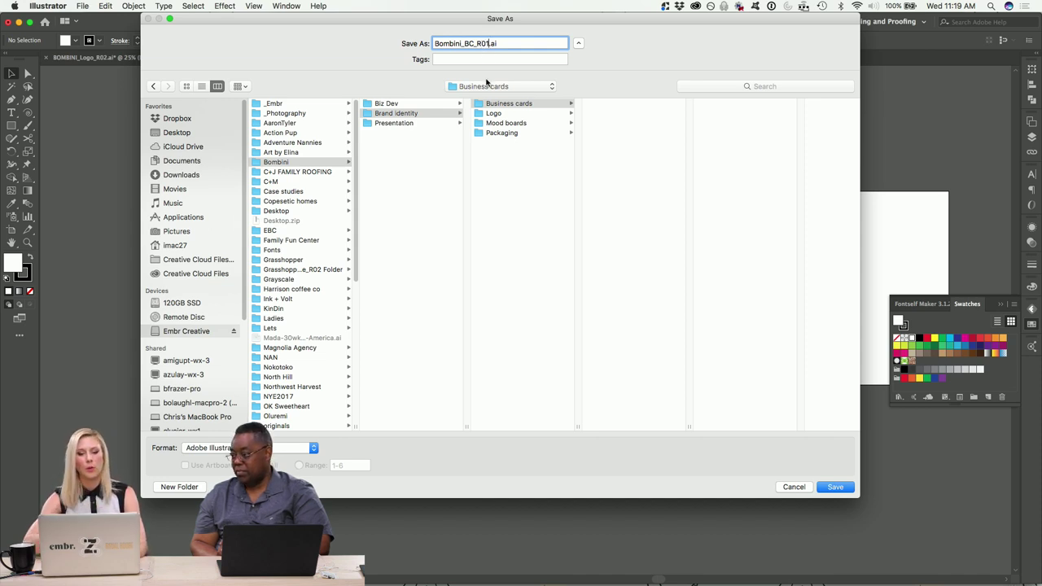
# Save the new business-card document as Bombini_BC_R01.ai with the default Illustrator options.
pyautogui.click(833, 487)
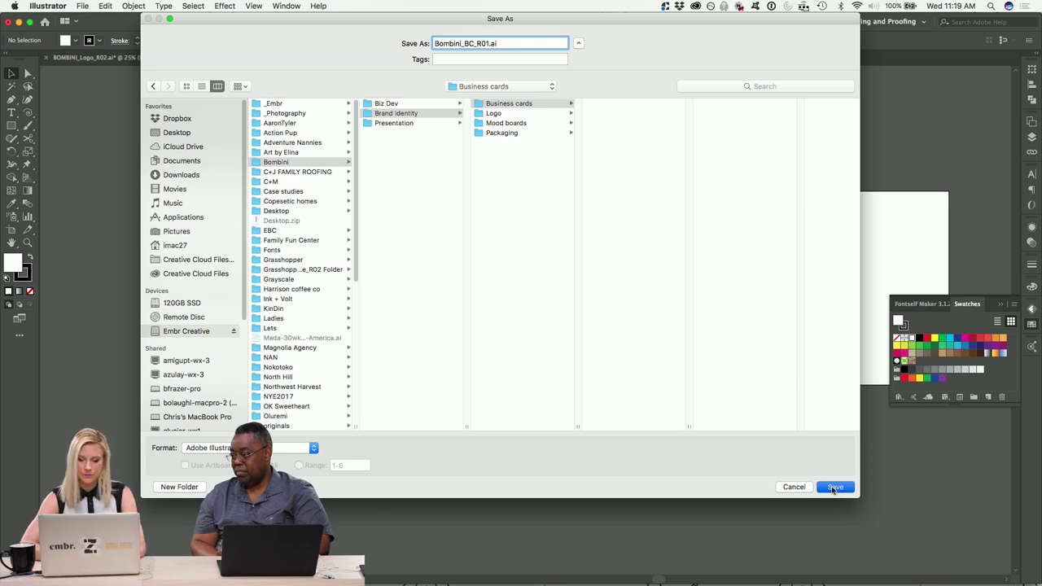
pyautogui.click(243, 396)
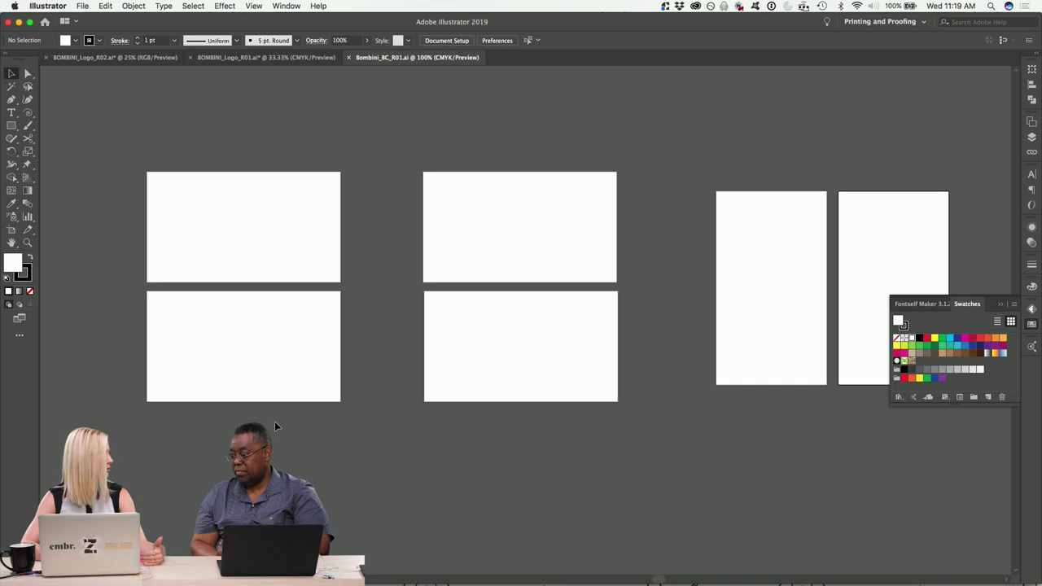
pyautogui.press('super+equal')
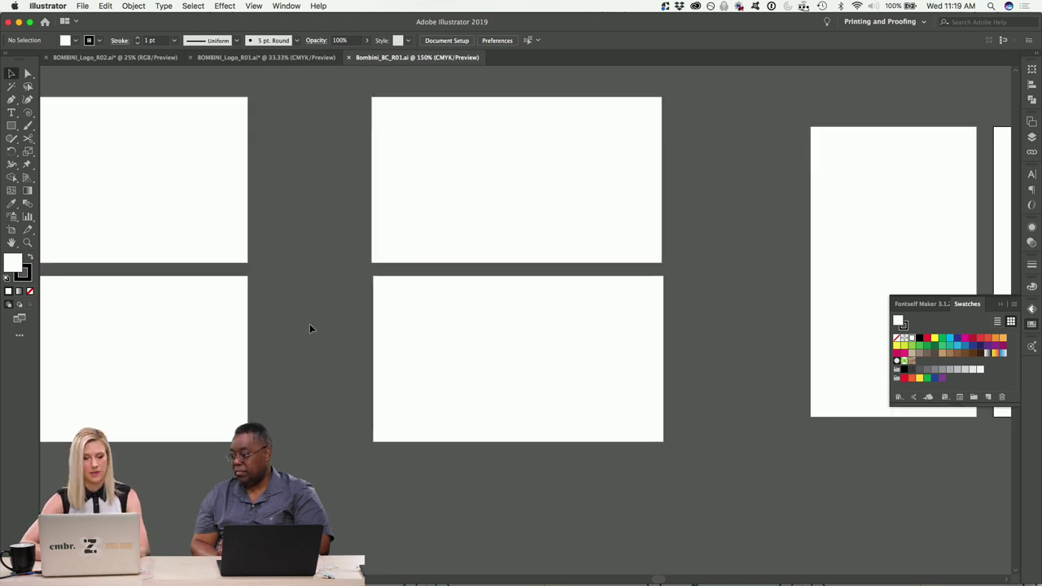
pyautogui.hscroll(-2, 285, 325)
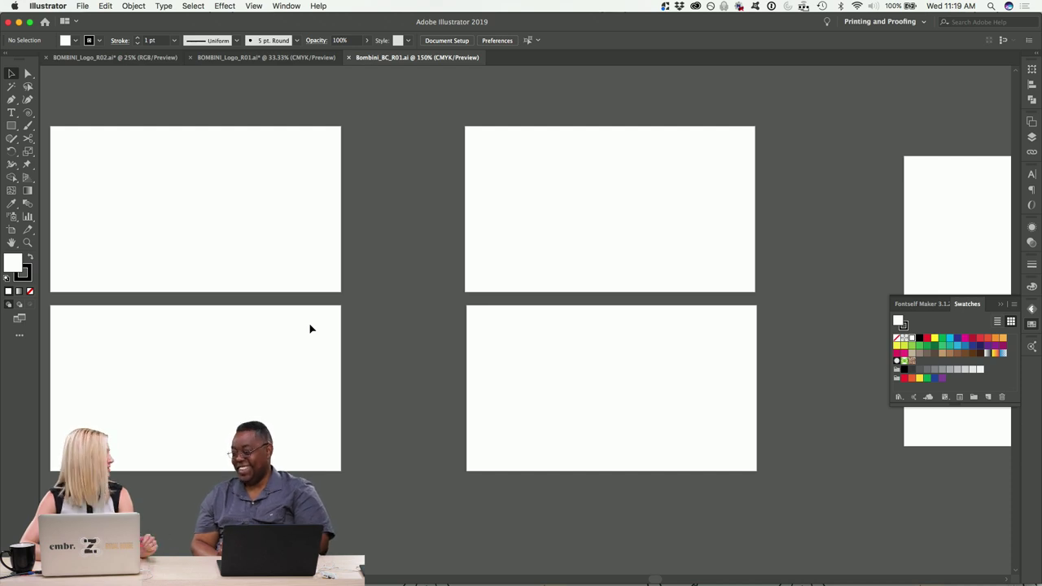
pyautogui.hscroll(-3, 462, 357)
pyautogui.press('super+shift+grave')
pyautogui.press('super+shift+grave')
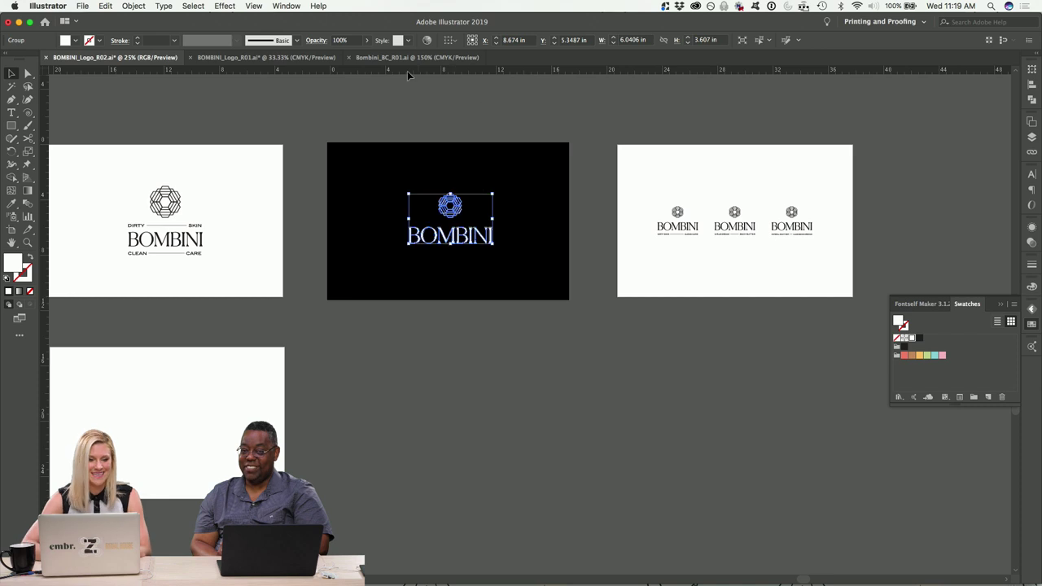
# Paste the orange BOMBINI logo tile from the logo file into the card document.
pyautogui.hscroll(-5, 290, 188)
pyautogui.hscroll(-10, 290, 192)
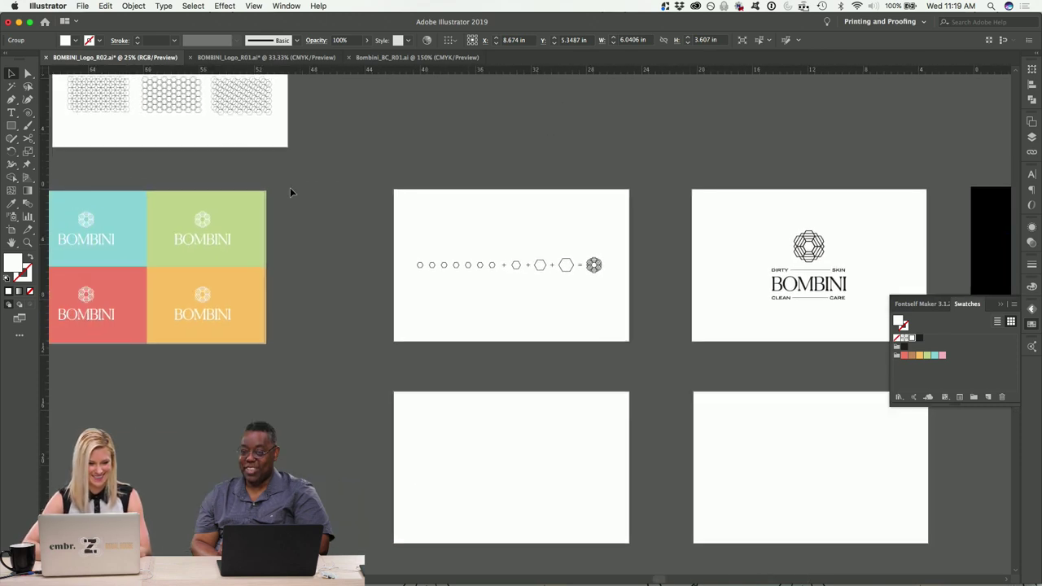
pyautogui.hscroll(-1, 294, 355)
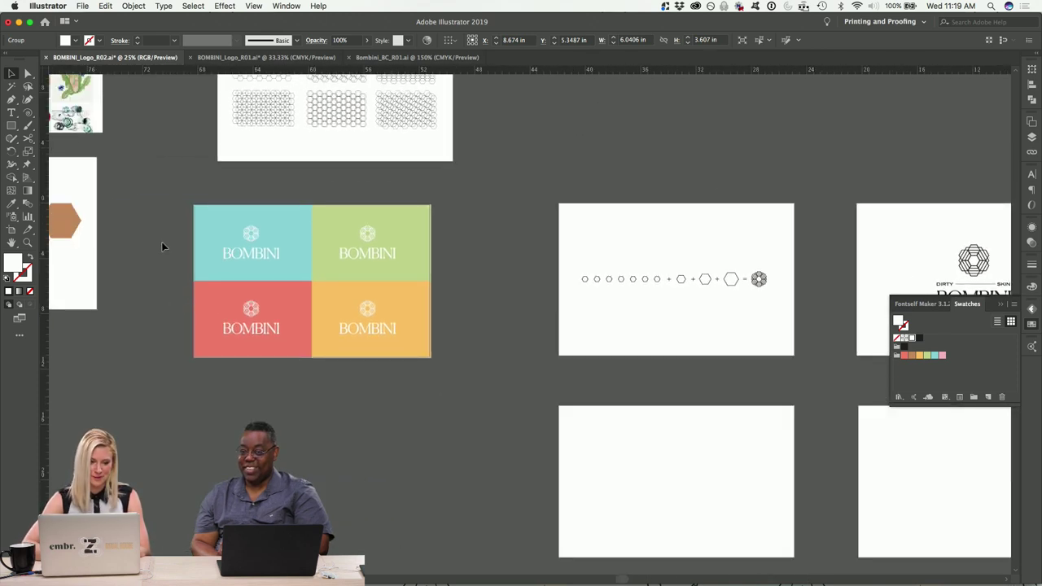
pyautogui.click(290, 263)
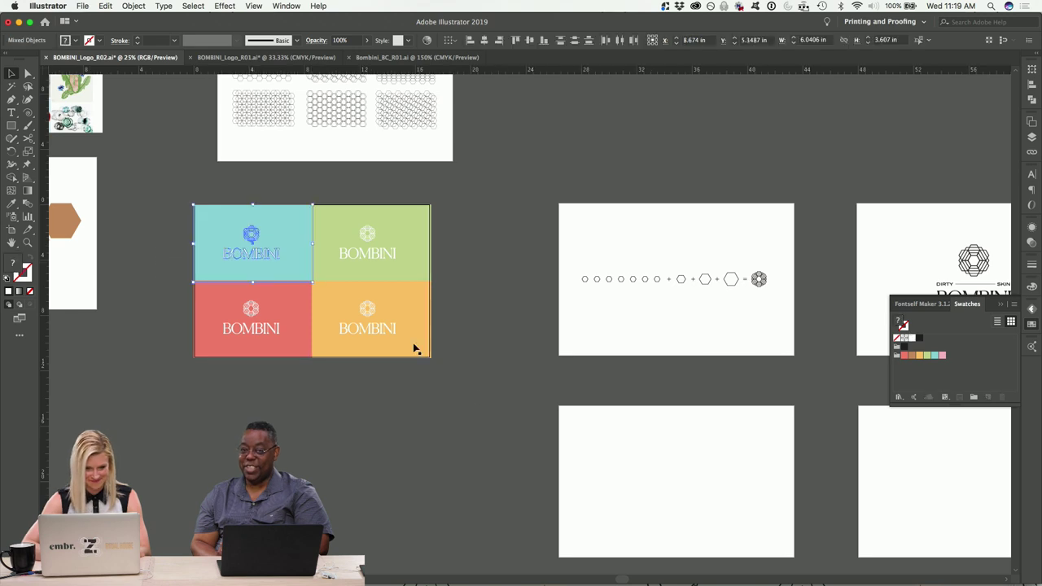
pyautogui.click(333, 299)
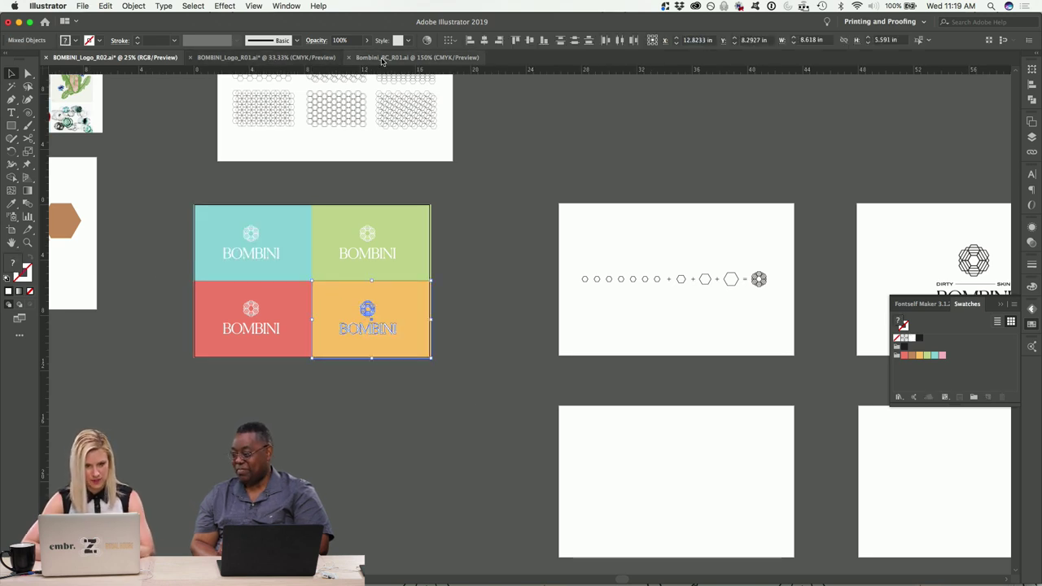
pyautogui.click(417, 57)
pyautogui.press('super+v')
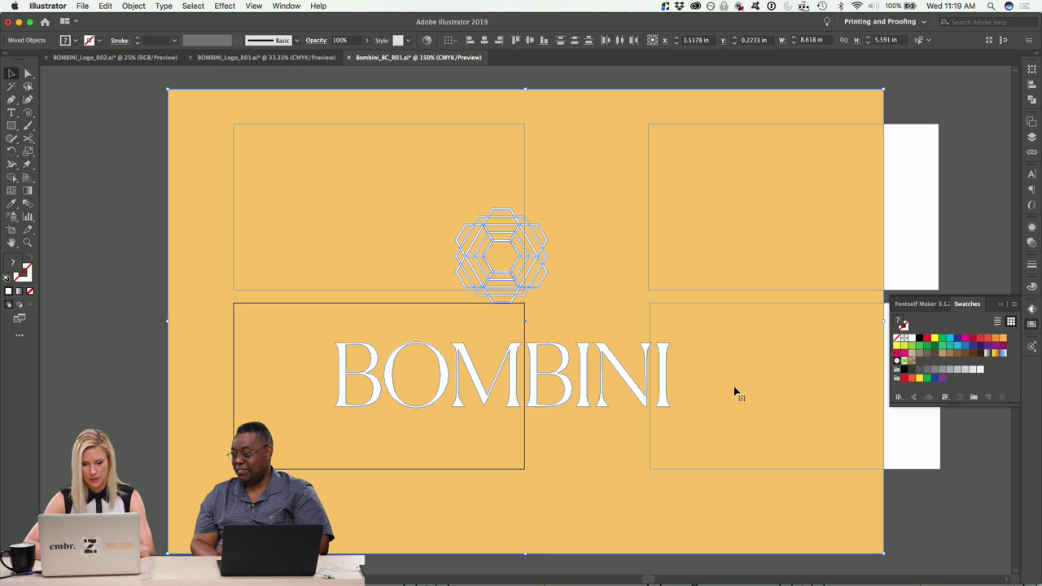
# Shrink the orange tile onto the top-left card and stretch its rectangle to fill the card.
pyautogui.moveTo(885, 555); pyautogui.dragTo(643, 399)
pyautogui.moveTo(595, 298); pyautogui.dragTo(419, 177)
pyautogui.press('super+shift+a')
pyautogui.click(442, 241)
pyautogui.moveTo(470, 277); pyautogui.dragTo(528, 290)
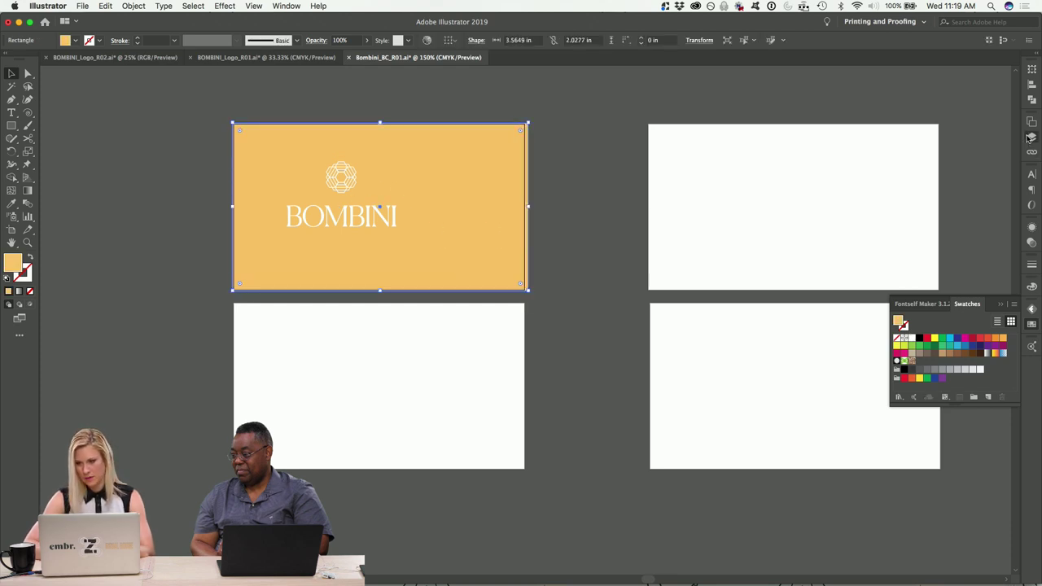
# Move the orange rectangle onto a new locked Layer 2 placed below Layer 1.
pyautogui.click(1030, 137)
pyautogui.click(989, 363)
pyautogui.moveTo(1011, 148); pyautogui.dragTo(1011, 134)
pyautogui.click(877, 133)
pyautogui.moveTo(935, 146); pyautogui.dragTo(937, 155)
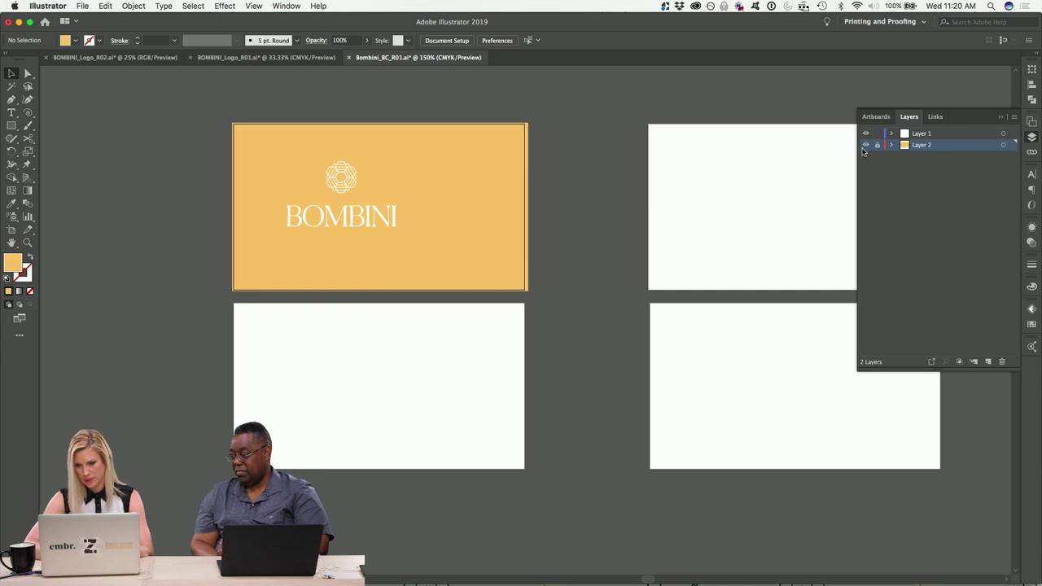
# Resize the orange background rectangle to 3.75 × 2.25 in so it bleeds past the card.
pyautogui.click(478, 170)
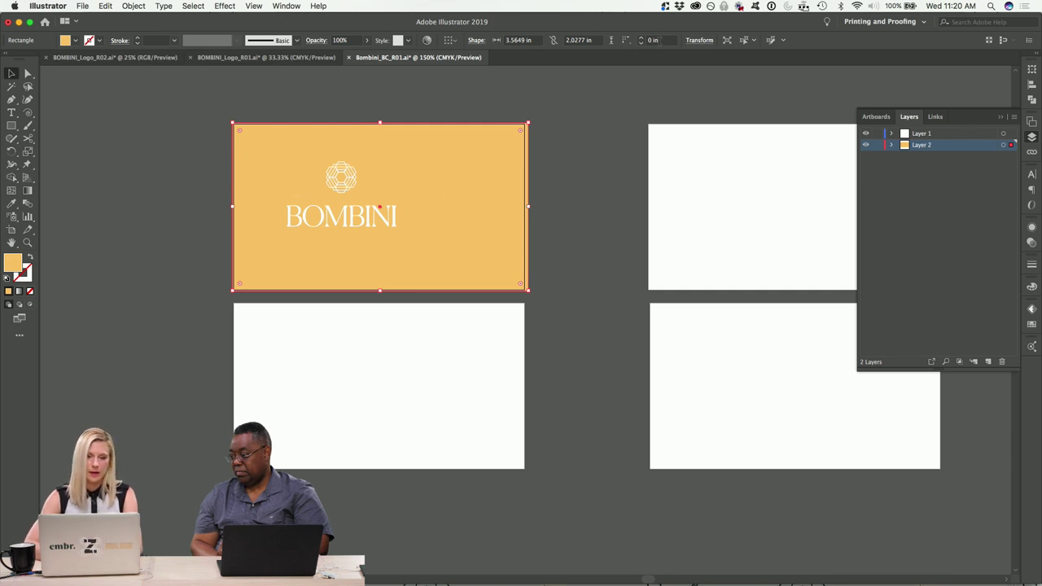
pyautogui.click(707, 45)
pyautogui.click(672, 58)
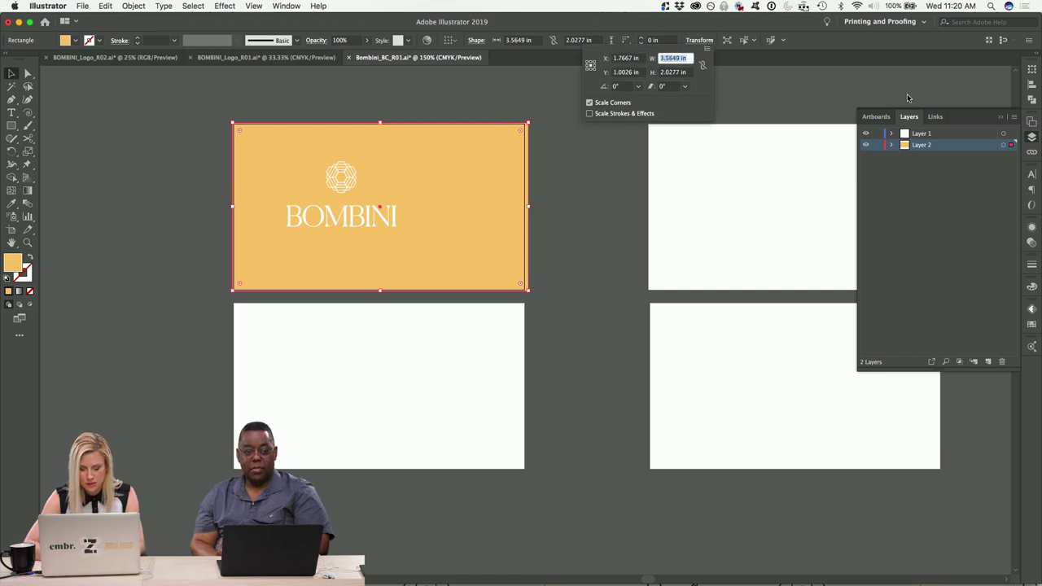
pyautogui.write('3')
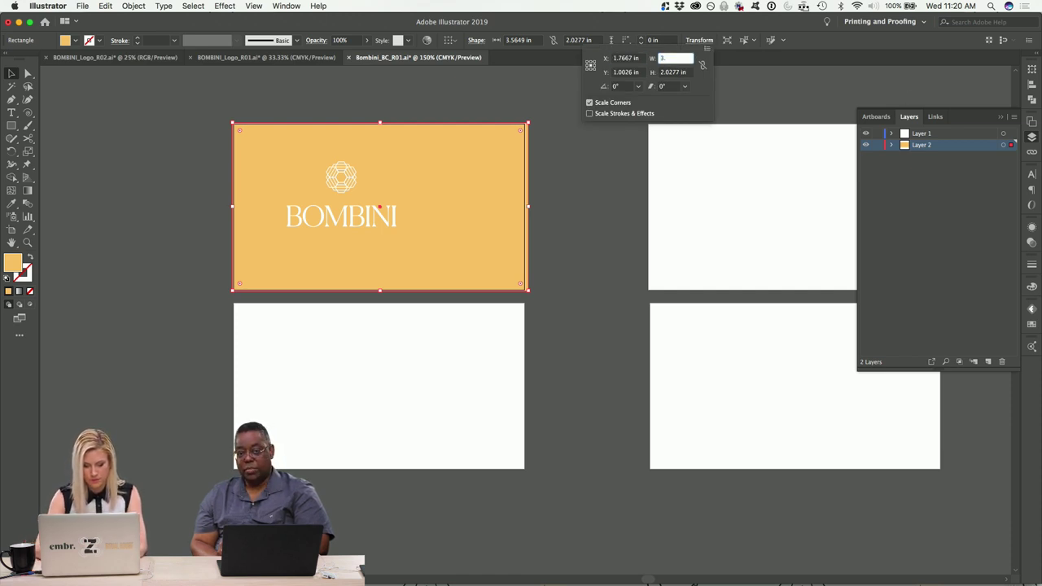
pyautogui.write('.75')
pyautogui.press('Tab')
pyautogui.write('2.25')
pyautogui.press('Tab')
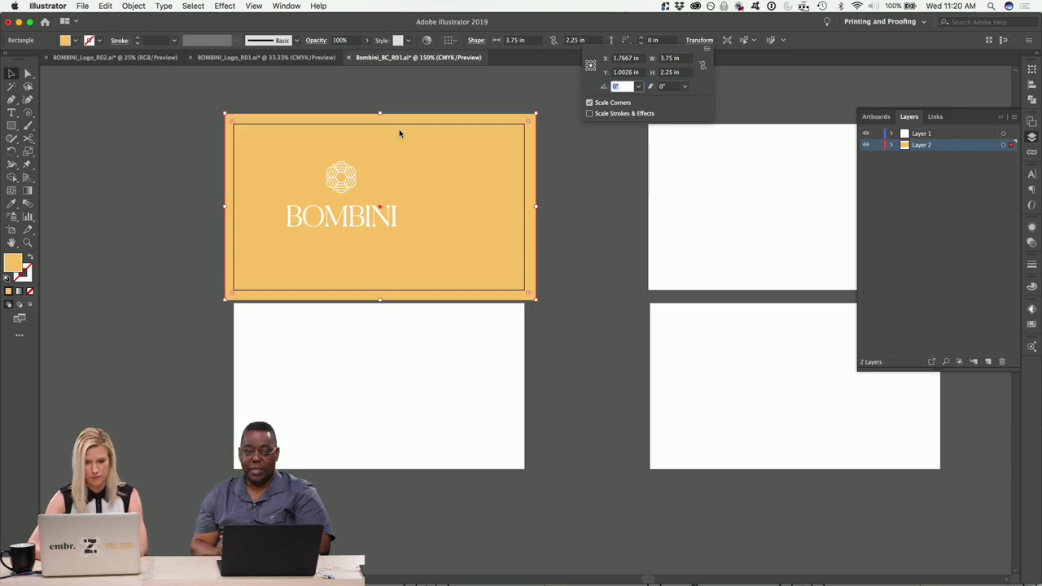
pyautogui.press('Return')
pyautogui.click(118, 135)
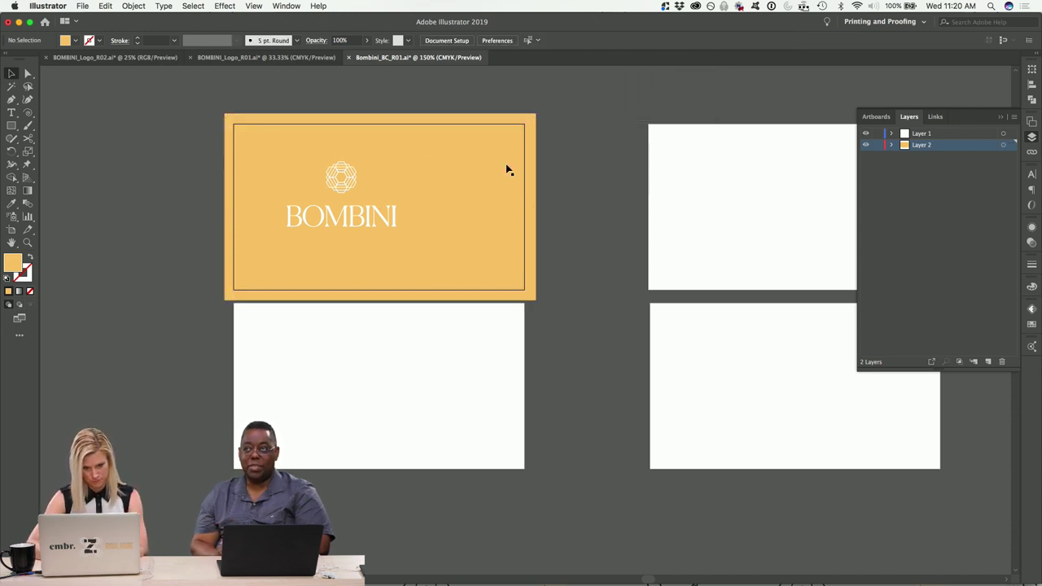
pyautogui.click(535, 189)
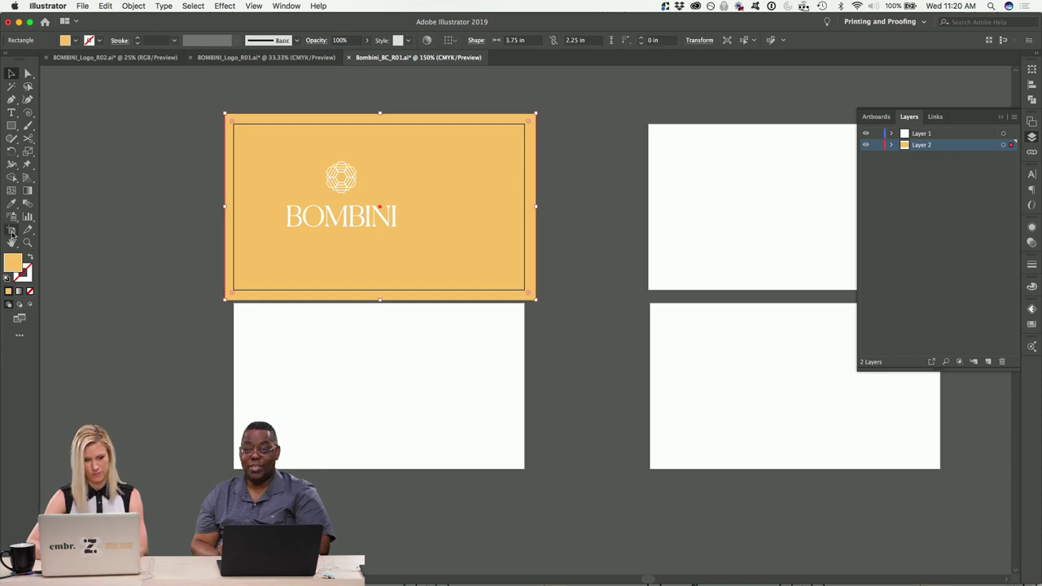
# Move the BC 1 and BC 2 back artboards further down and right with the Artboard tool.
pyautogui.click(11, 230)
pyautogui.moveTo(484, 337); pyautogui.dragTo(487, 376)
pyautogui.hscroll(3, 488, 375)
pyautogui.click(647, 345)
pyautogui.moveTo(647, 344); pyautogui.dragTo(649, 377)
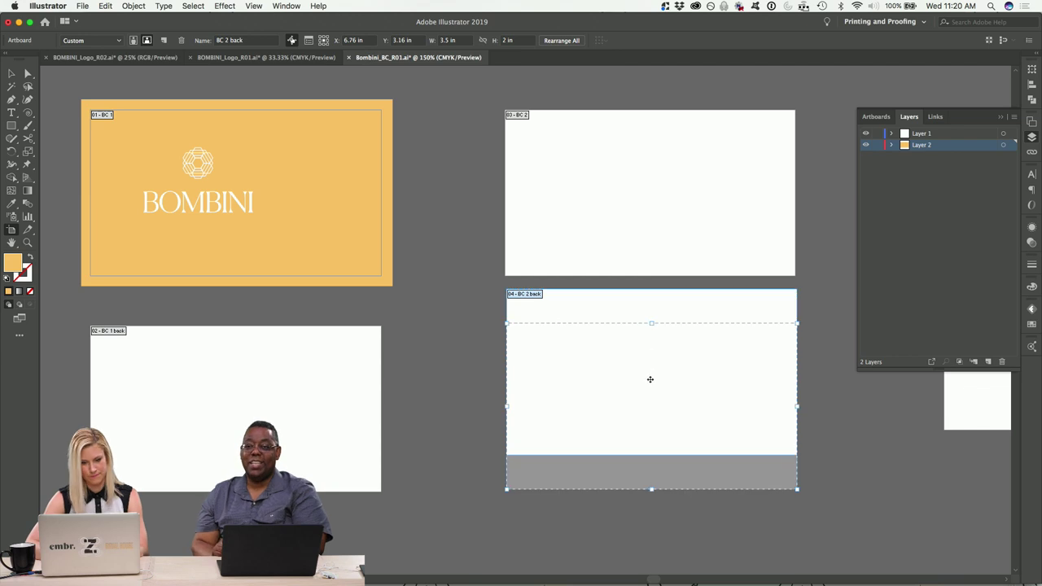
pyautogui.hscroll(10, 649, 377)
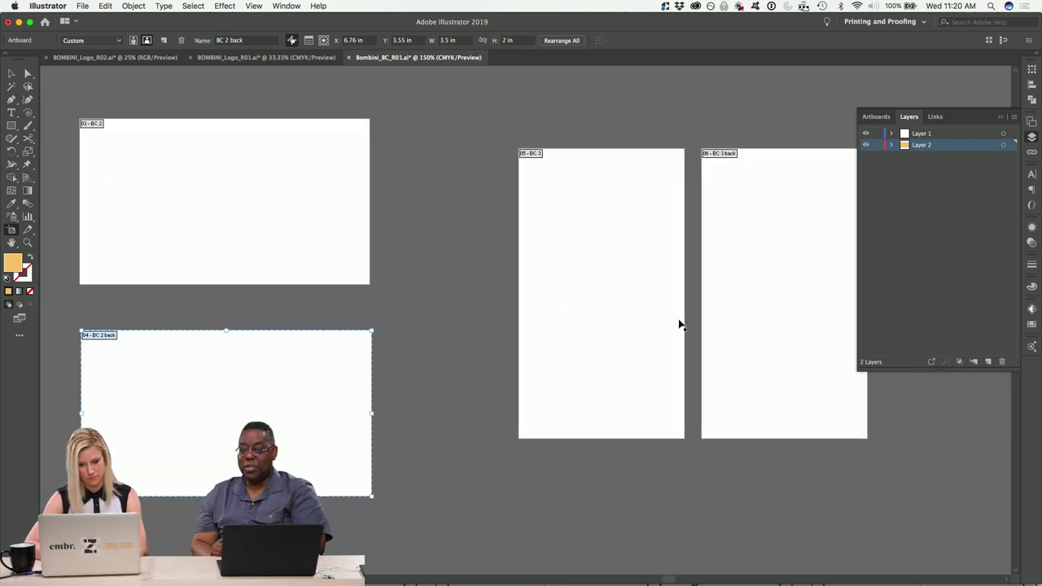
pyautogui.hscroll(4, 679, 323)
pyautogui.moveTo(607, 312); pyautogui.dragTo(626, 314)
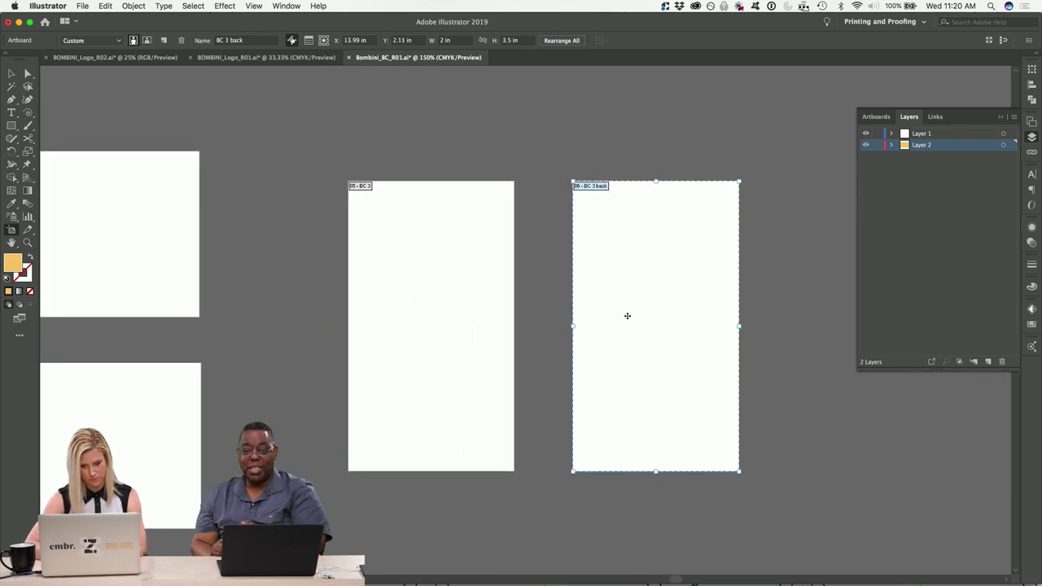
pyautogui.hscroll(-10, 626, 316)
pyautogui.hscroll(-5, 627, 316)
pyautogui.click(11, 74)
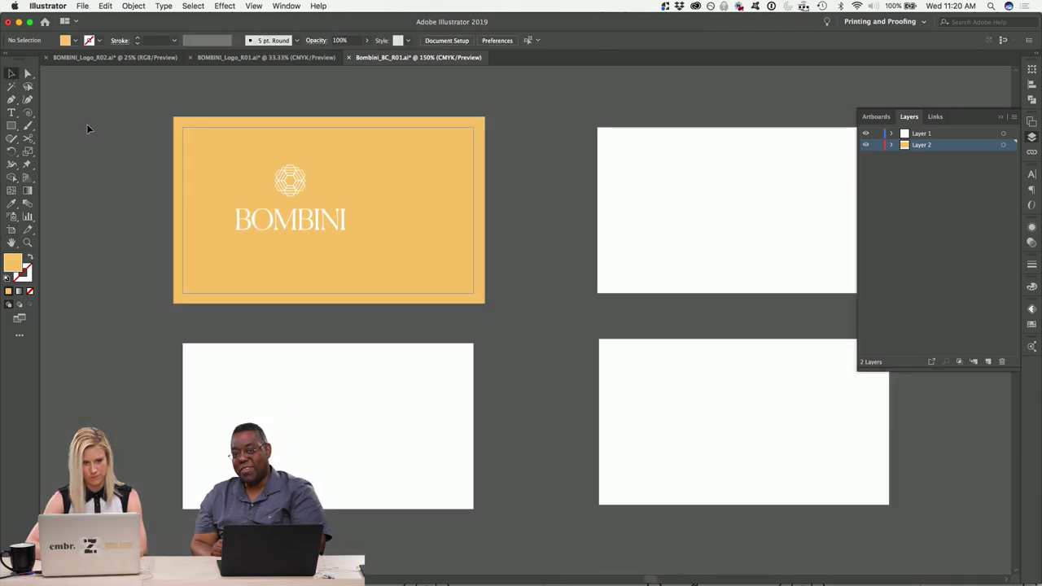
# Paste the bleed rectangle in place on the lower back card and fill it cream F7EFE2.
pyautogui.click(182, 135)
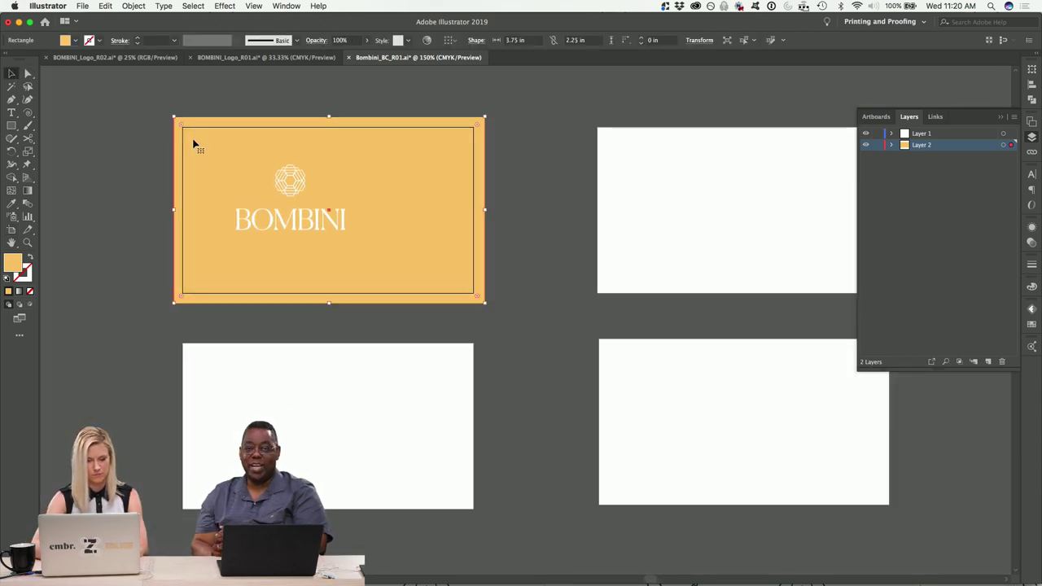
pyautogui.click(233, 414)
pyautogui.press('super+shift+v')
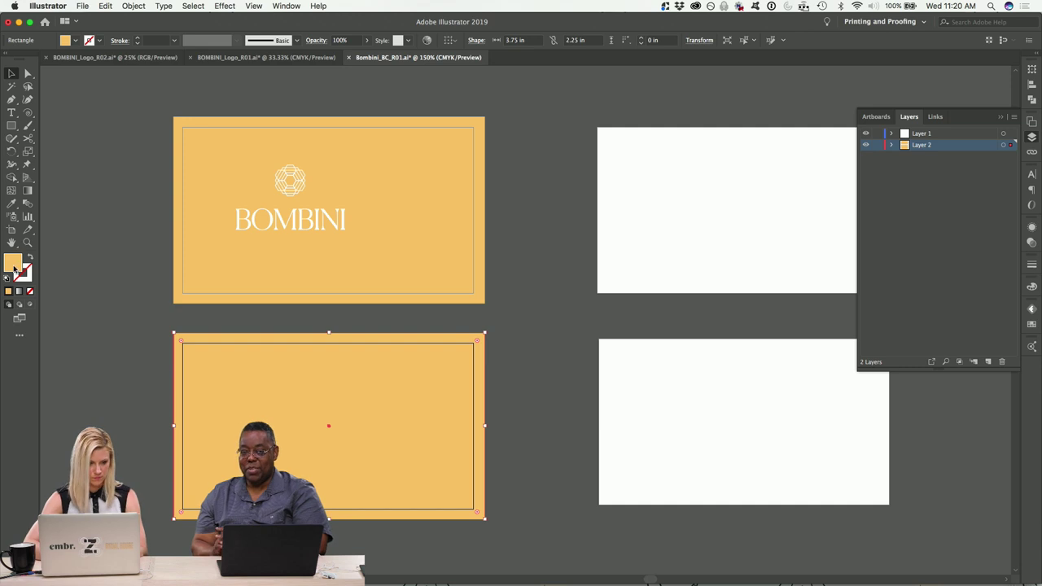
pyautogui.doubleClick(11, 263)
pyautogui.moveTo(415, 63); pyautogui.dragTo(388, 51)
pyautogui.click(635, 51)
pyautogui.click(544, 262)
# Paste the orange bleed rectangle in place onto the right-hand front card.
pyautogui.scroll(-3, 545, 268)
pyautogui.click(507, 175)
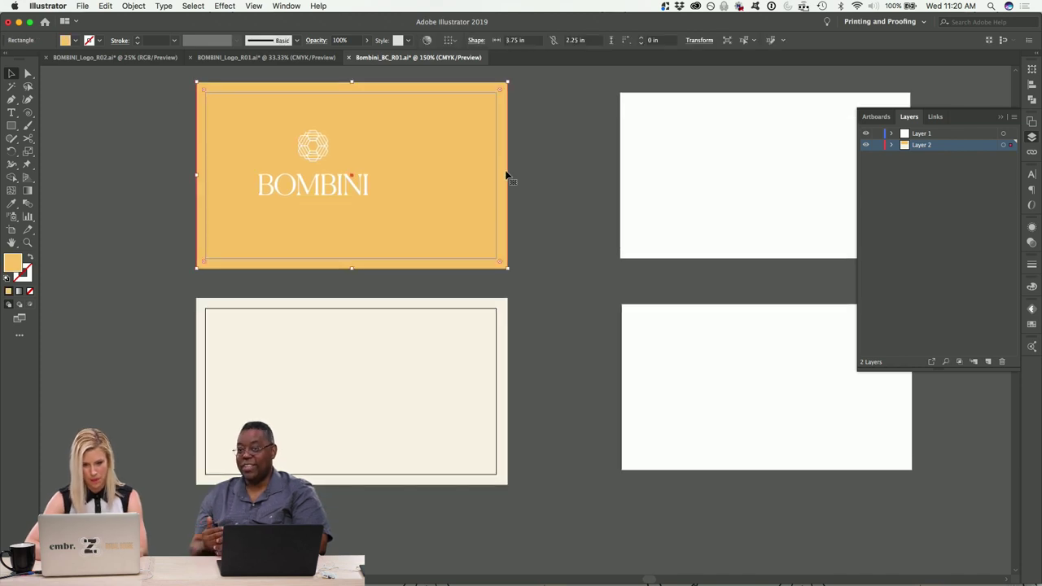
pyautogui.hscroll(3, 506, 175)
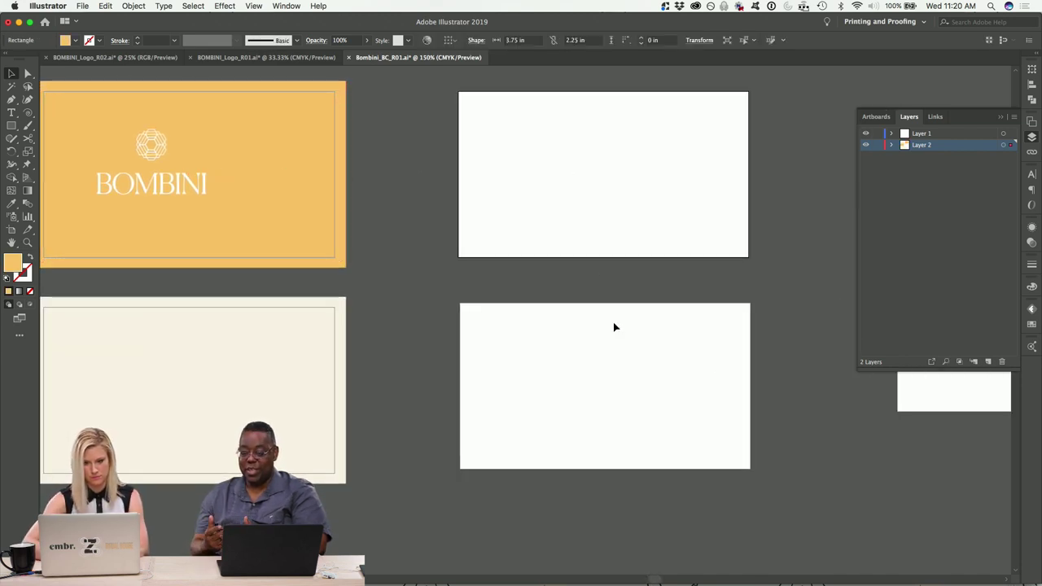
pyautogui.click(614, 153)
pyautogui.click(325, 176)
pyautogui.click(573, 170)
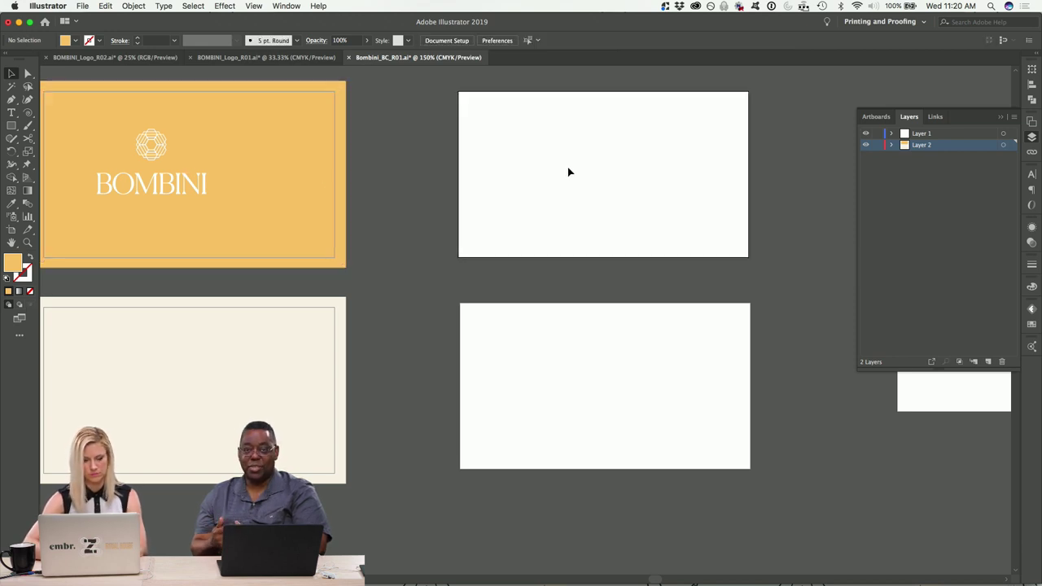
pyautogui.hotkey('ctrl', 'shift', 'v')
pyautogui.click(640, 379)
# Paste another bleed rectangle on the lower-right card and eyedrop the cream fill onto it.
pyautogui.hotkey('ctrl', 'shift', 'v')
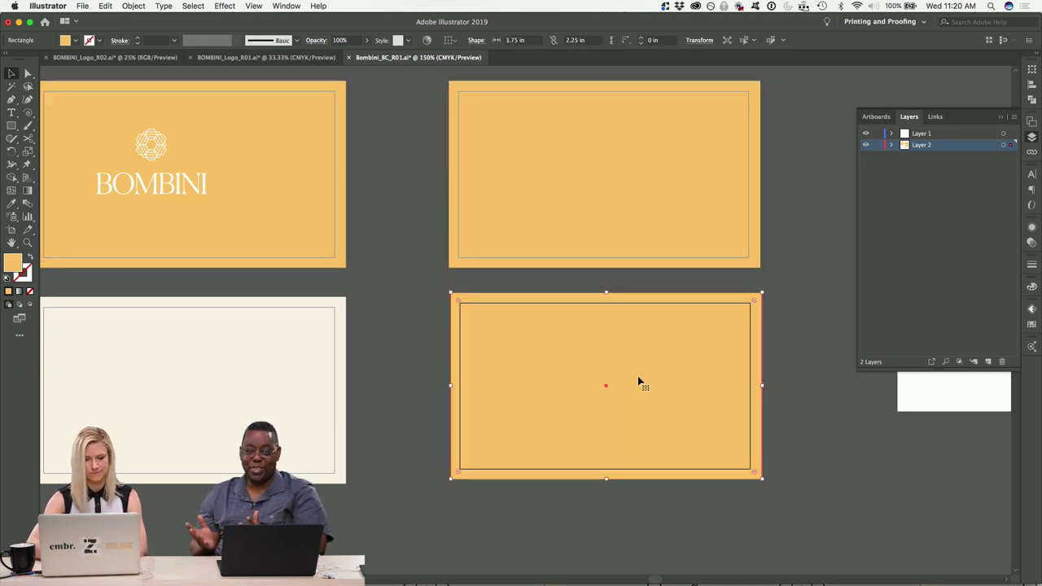
pyautogui.click(11, 203)
pyautogui.click(144, 328)
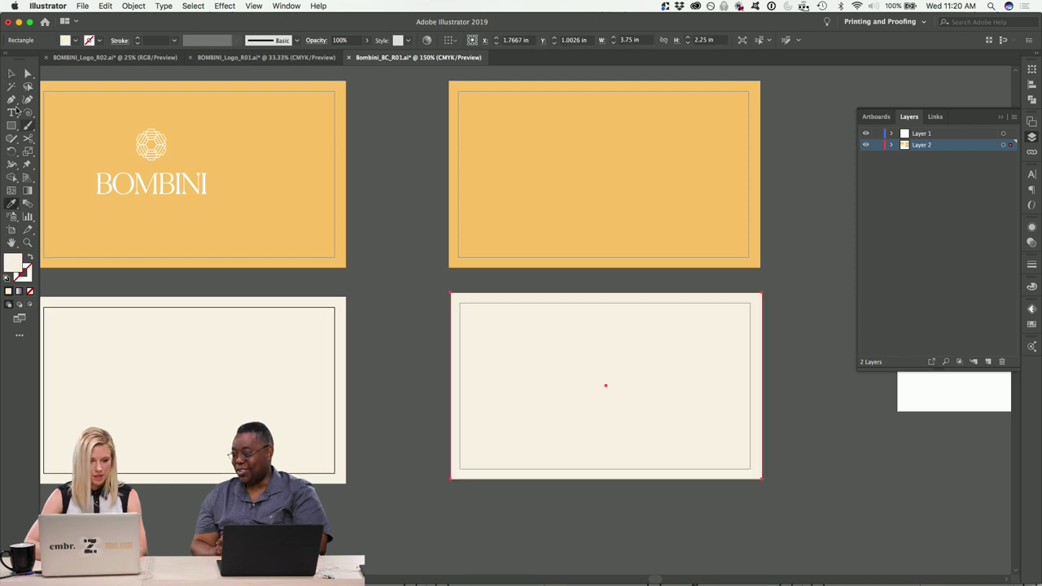
pyautogui.click(12, 74)
pyautogui.click(398, 208)
# Copy the orange background to the portrait artboard and rotate it 90° to fit it.
pyautogui.hscroll(10, 398, 208)
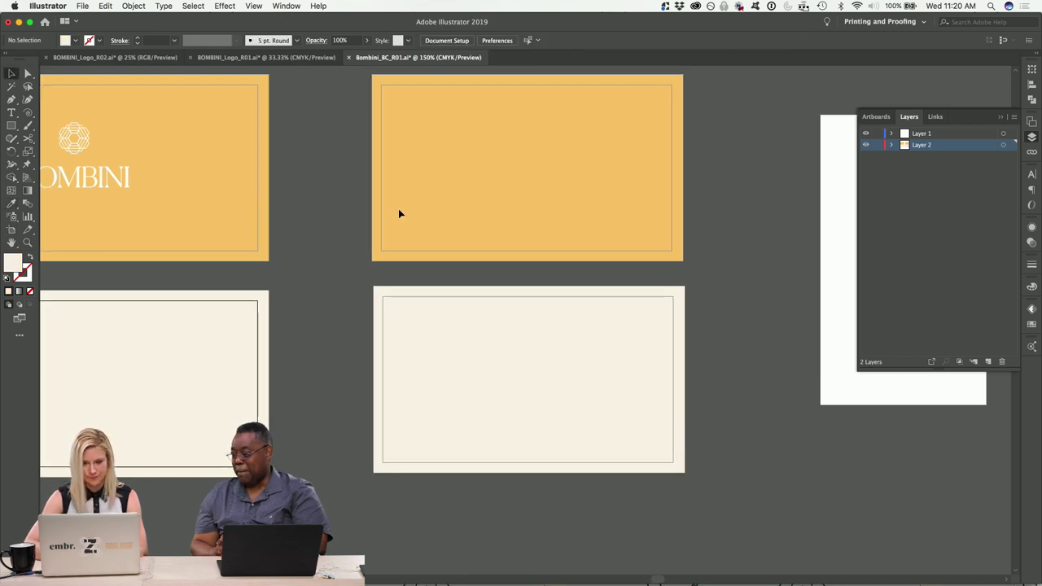
pyautogui.moveTo(284, 182); pyautogui.dragTo(616, 223)
pyautogui.moveTo(650, 176); pyautogui.dragTo(600, 430)
pyautogui.moveTo(503, 228); pyautogui.dragTo(569, 236)
pyautogui.hscroll(5, 430, 279)
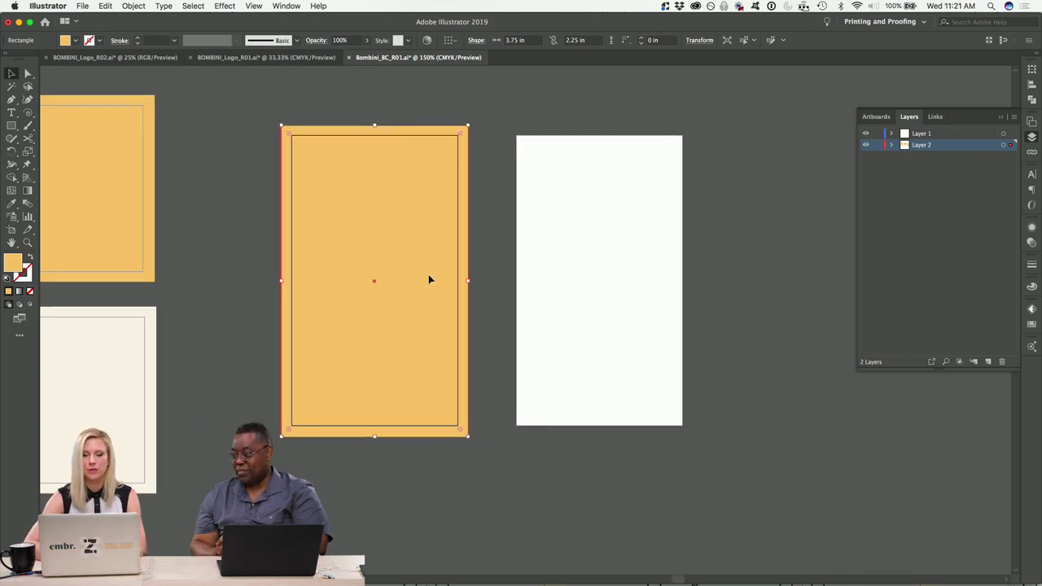
pyautogui.click(618, 257)
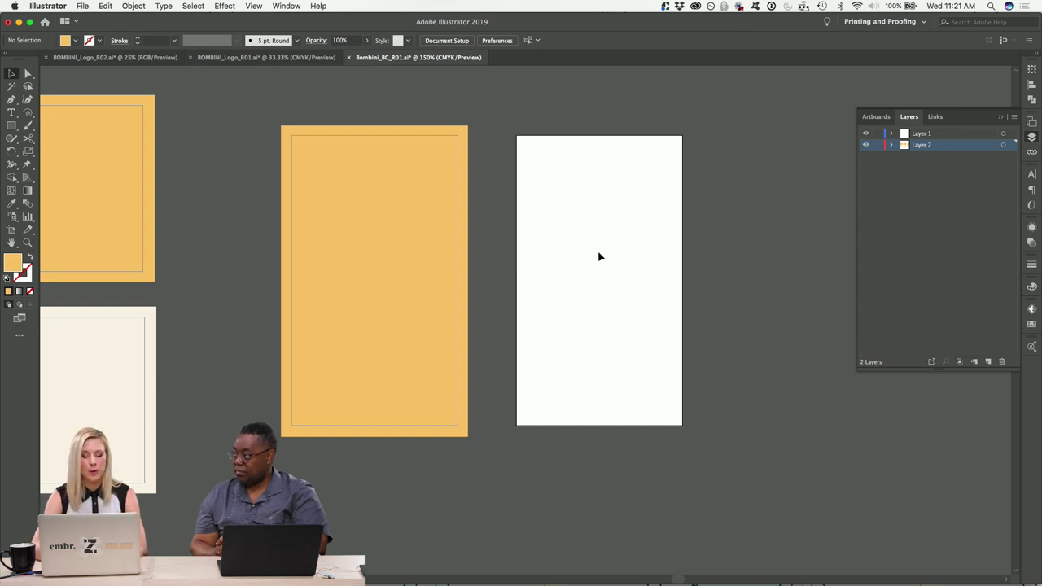
# Paste a rectangle over the second portrait artboard and eyedrop cream for the portrait back.
pyautogui.press('super+f')
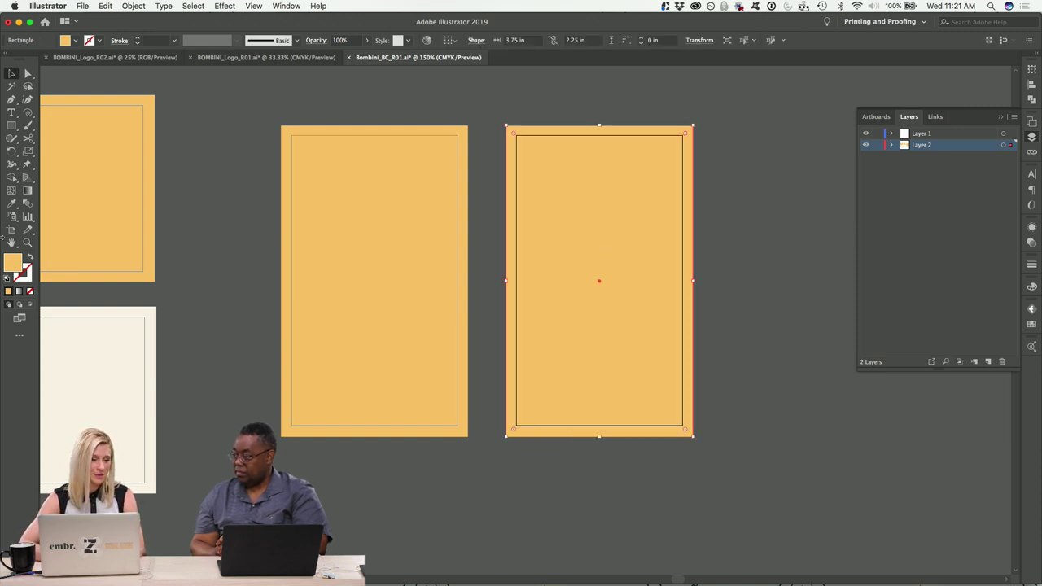
pyautogui.click(11, 204)
pyautogui.click(88, 389)
pyautogui.click(12, 74)
pyautogui.click(206, 114)
pyautogui.hscroll(-5, 206, 114)
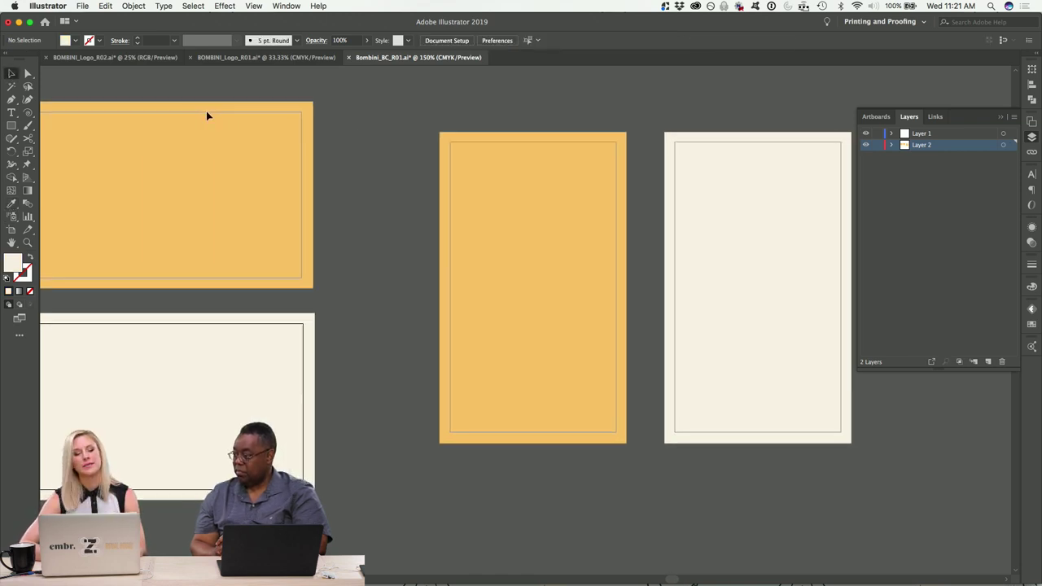
pyautogui.hscroll(-7, 206, 115)
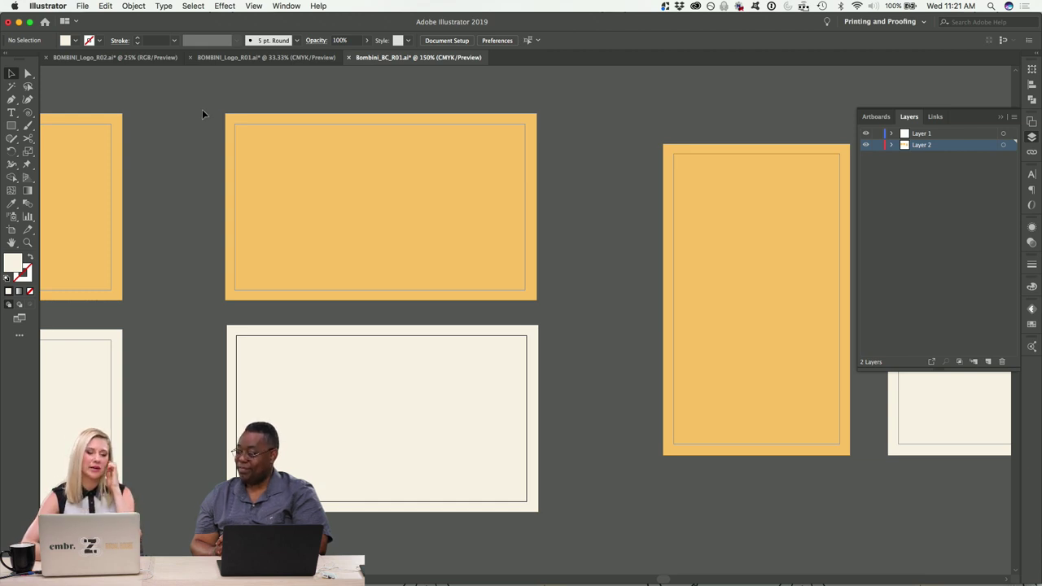
pyautogui.hscroll(-5, 202, 114)
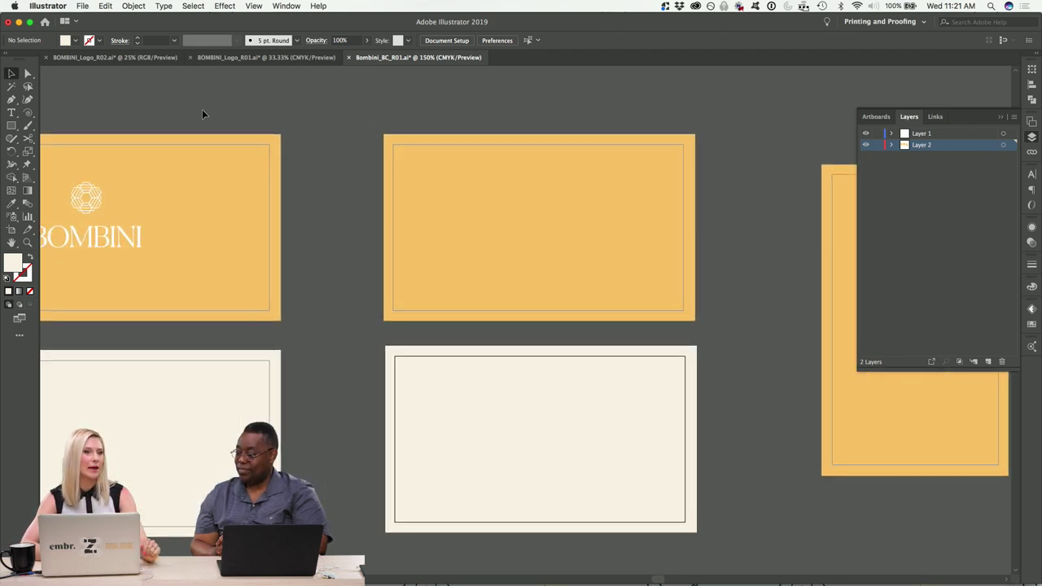
pyautogui.hscroll(-5, 203, 114)
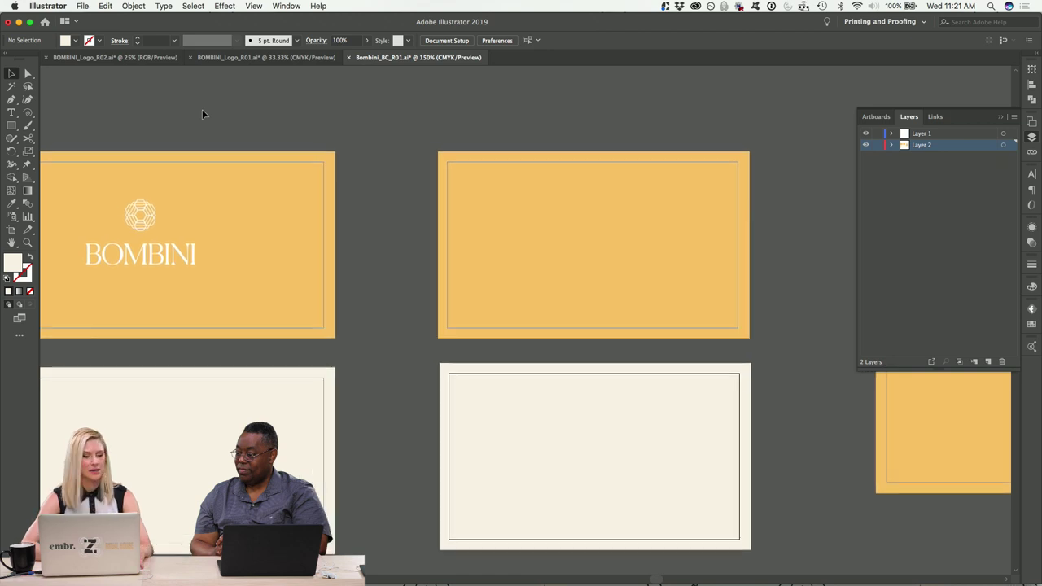
# Enlarge the BOMBINI logo to about 1.58 × 0.95 in and centre it on the artboard both ways.
pyautogui.press('super+equal')
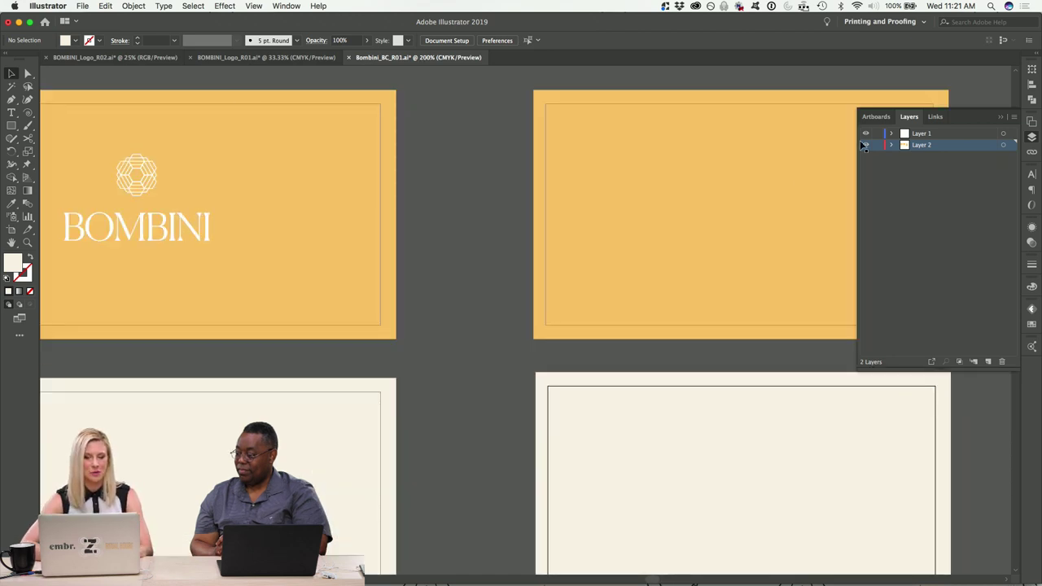
pyautogui.click(150, 232)
pyautogui.hscroll(-10, 349, 239)
pyautogui.scroll(2, 349, 239)
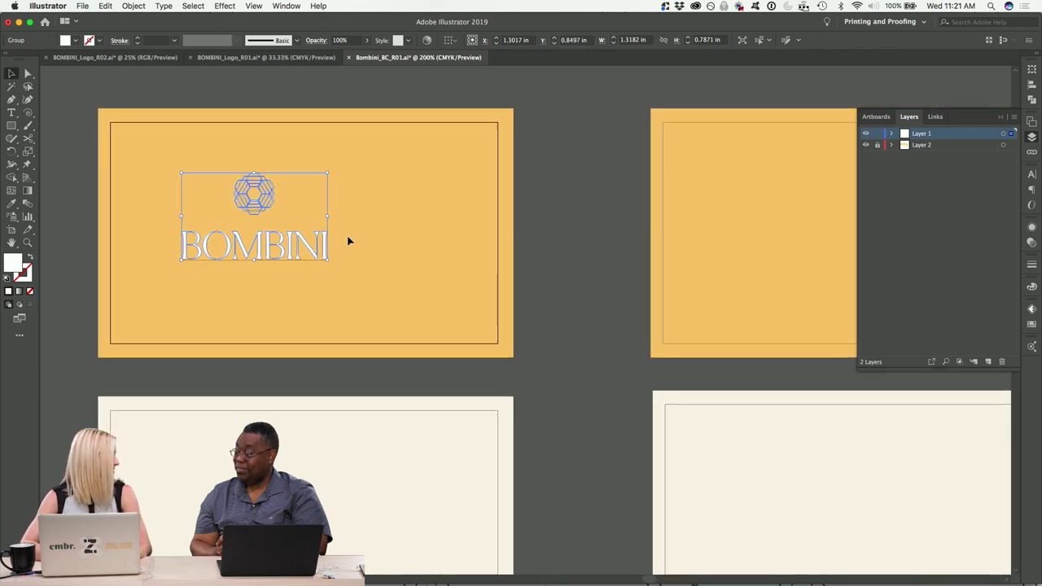
pyautogui.moveTo(434, 276)
pyautogui.mouseDown()
pyautogui.moveTo(472, 293)
pyautogui.moveTo(442, 281)
pyautogui.moveTo(451, 281)
pyautogui.mouseUp()
pyautogui.click(453, 40)
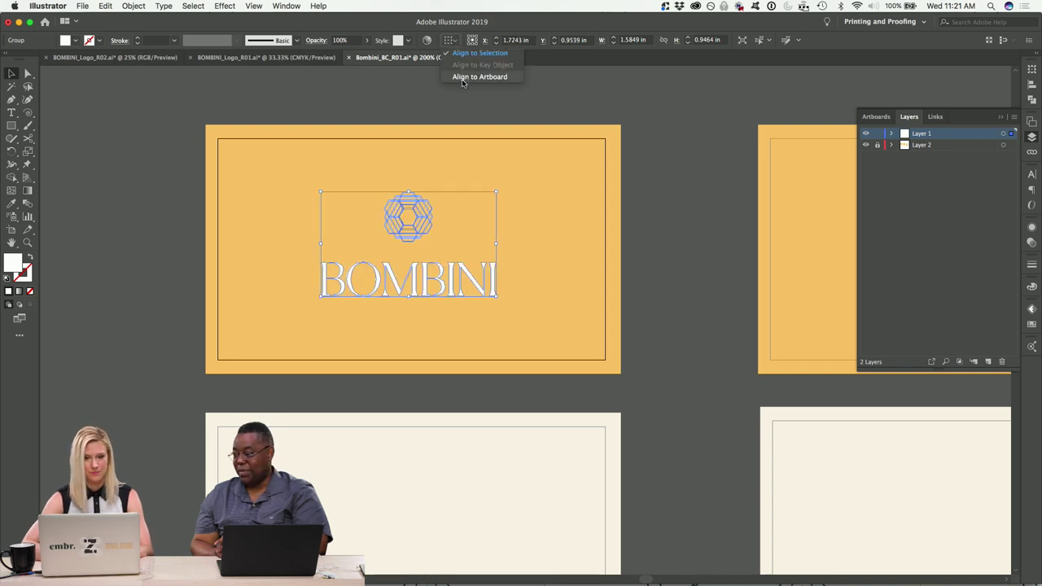
pyautogui.click(462, 78)
pyautogui.click(484, 39)
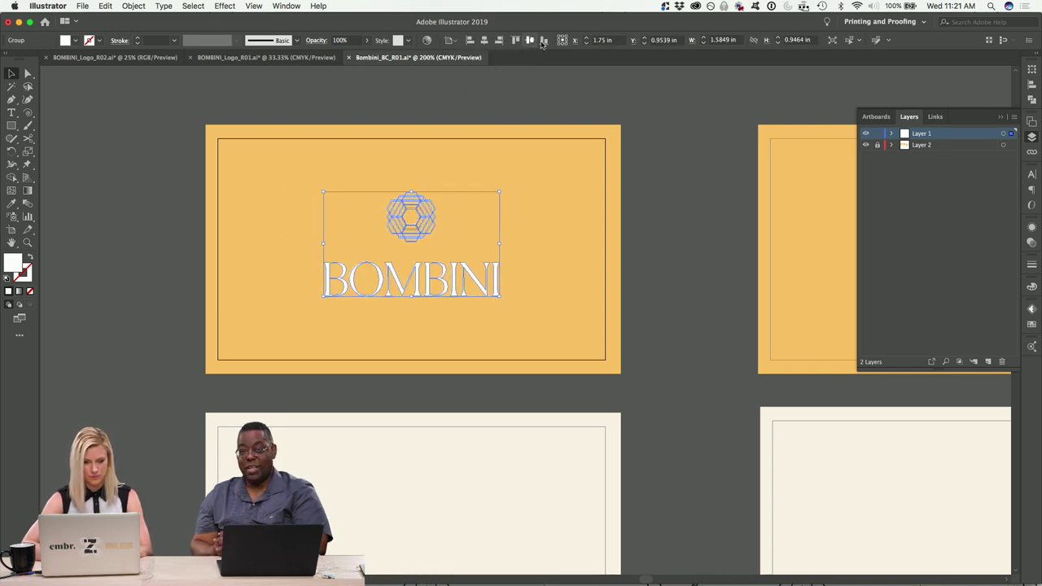
pyautogui.click(530, 40)
pyautogui.click(680, 125)
pyautogui.scroll(-3, 686, 133)
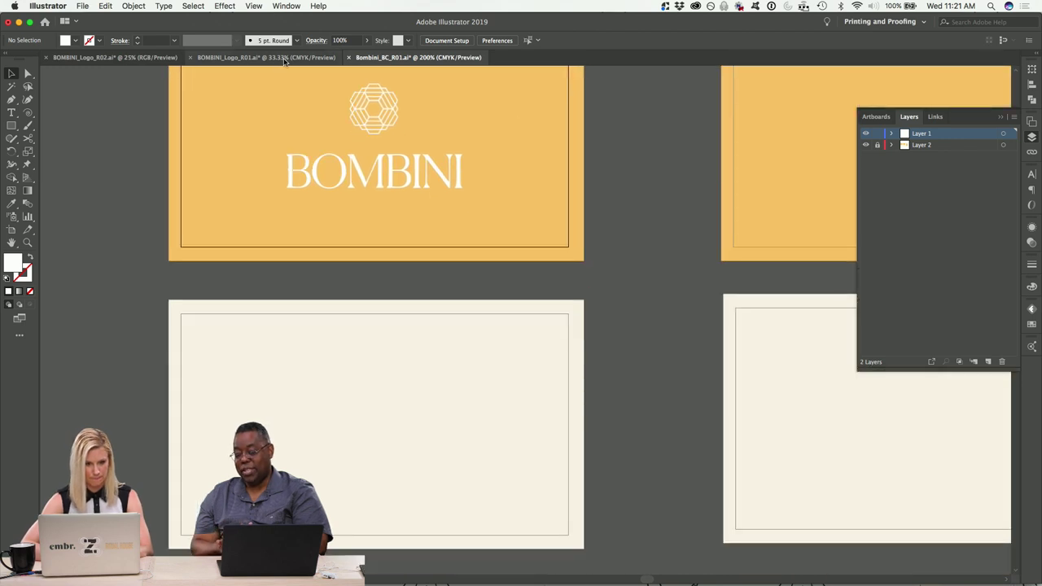
# Select the DIRTY SKIN / CLEAN CARE tagline in the BOMBINI_Logo_R02 file.
pyautogui.click(114, 57)
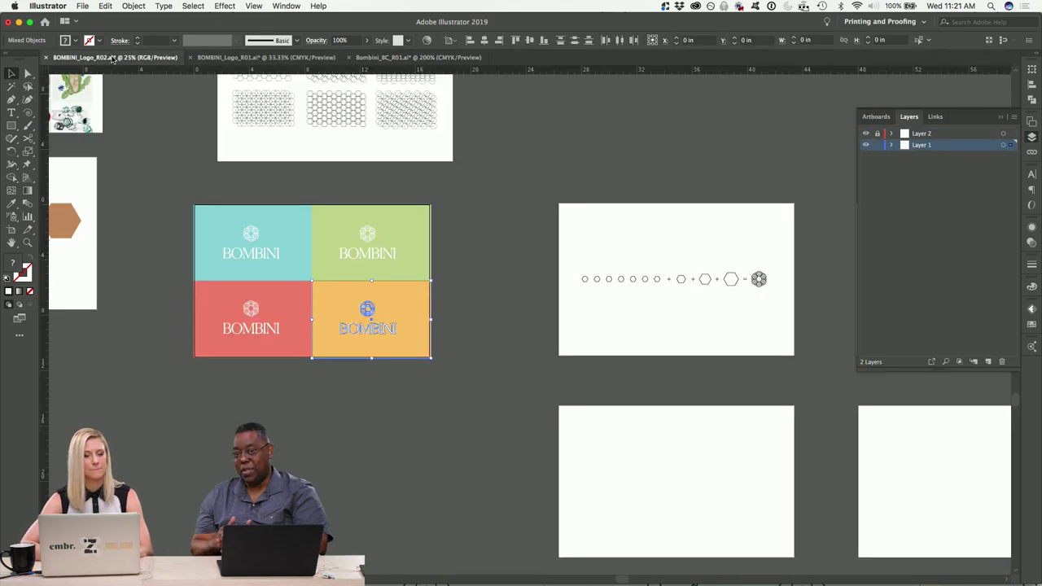
pyautogui.scroll(3, 486, 354)
pyautogui.hscroll(-4, 487, 354)
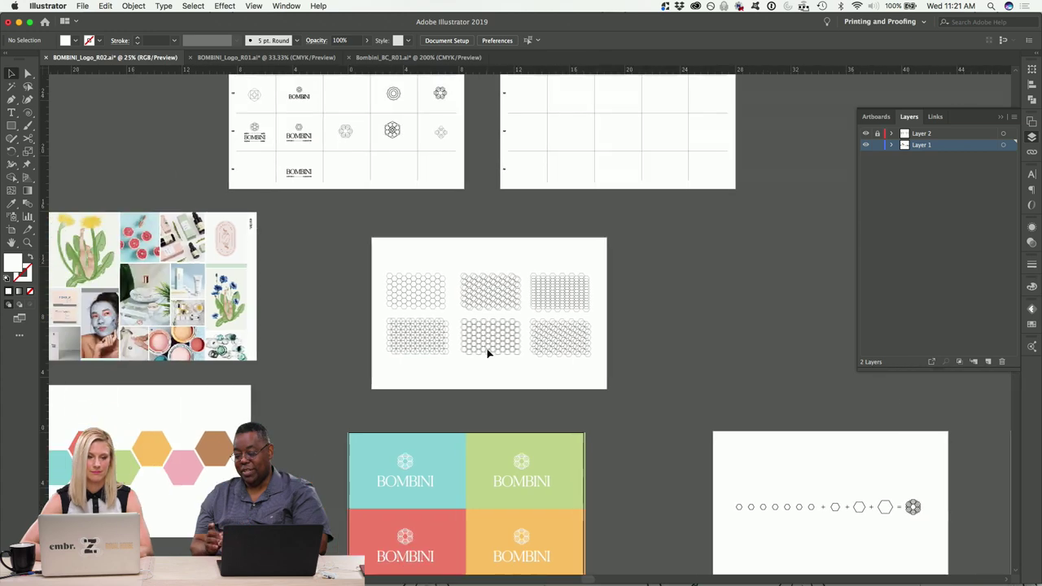
pyautogui.click(318, 161)
pyautogui.press('super+equal')
pyautogui.press('super+equal')
pyautogui.press('super+equal')
pyautogui.press('super+equal')
pyautogui.press('super+equal')
pyautogui.press('super+equal')
pyautogui.press('super+equal')
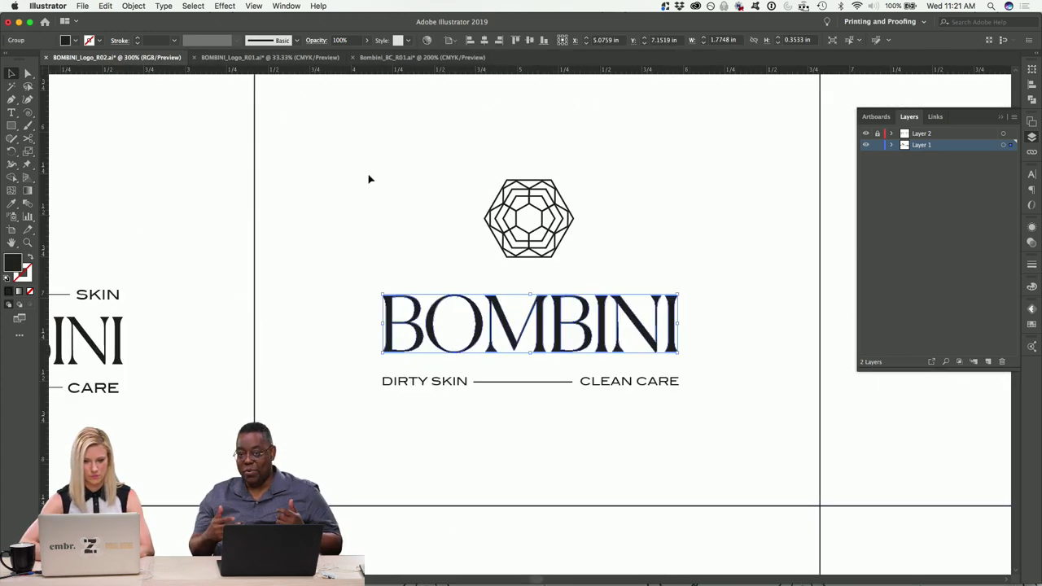
pyautogui.click(761, 428)
pyautogui.click(370, 374)
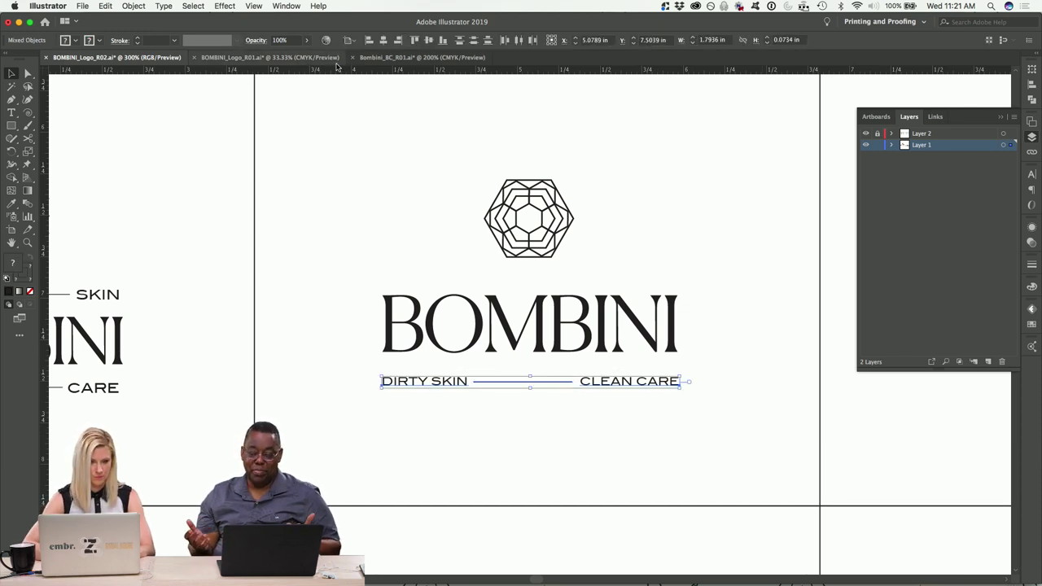
# Paste the tagline into Bombini_BC_R01 along the cream back card's left side.
pyautogui.click(419, 57)
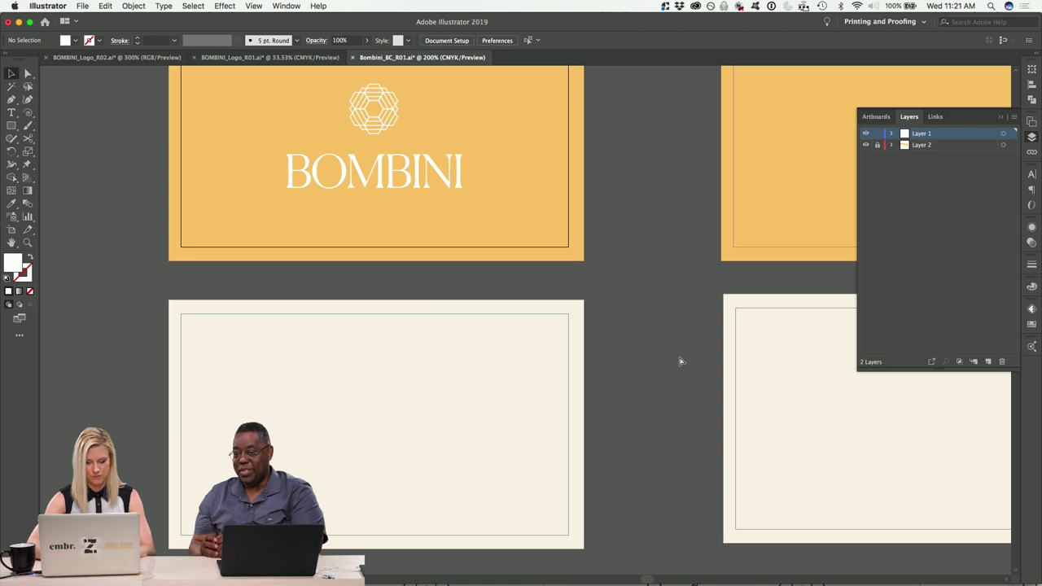
pyautogui.press('super+v')
pyautogui.moveTo(607, 322); pyautogui.dragTo(200, 374)
pyautogui.press('super+equal')
pyautogui.press('super+equal')
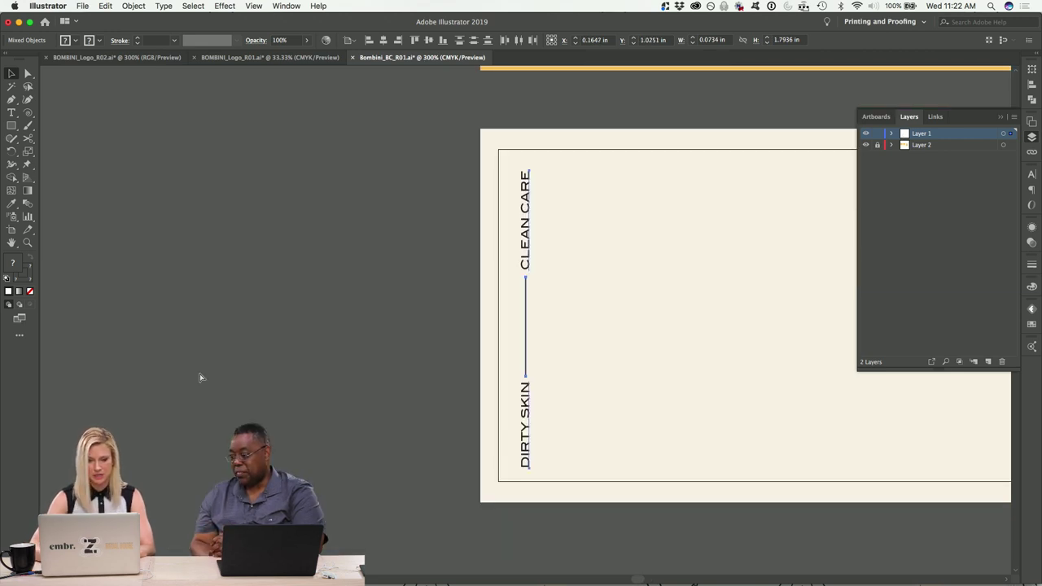
pyautogui.click(211, 366)
# Select the bottom end point of the tagline's line with the Direct Selection tool.
pyautogui.scroll(-2, 155, 260)
pyautogui.hscroll(2, 155, 261)
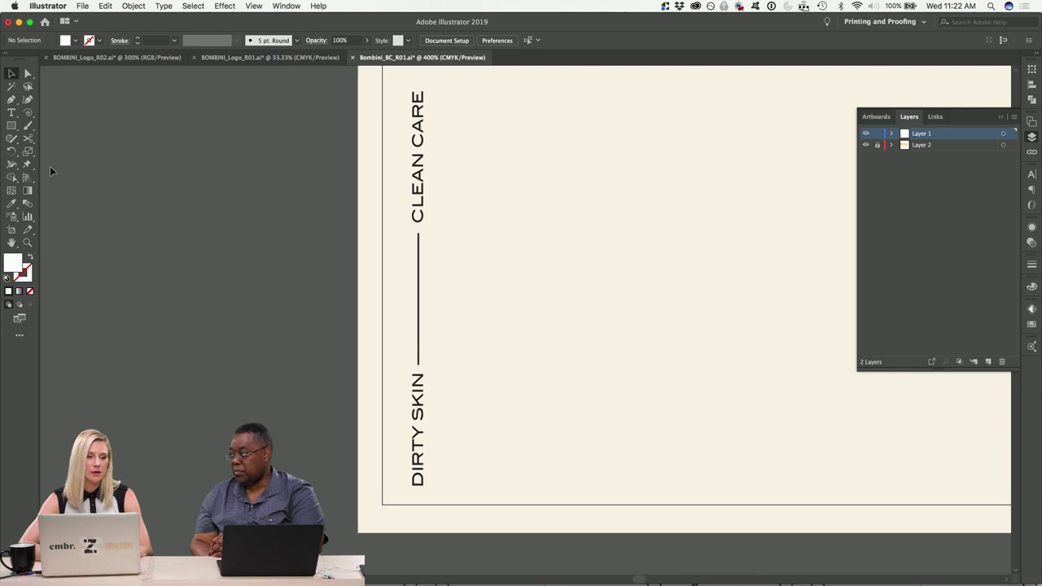
pyautogui.click(27, 73)
pyautogui.click(419, 368)
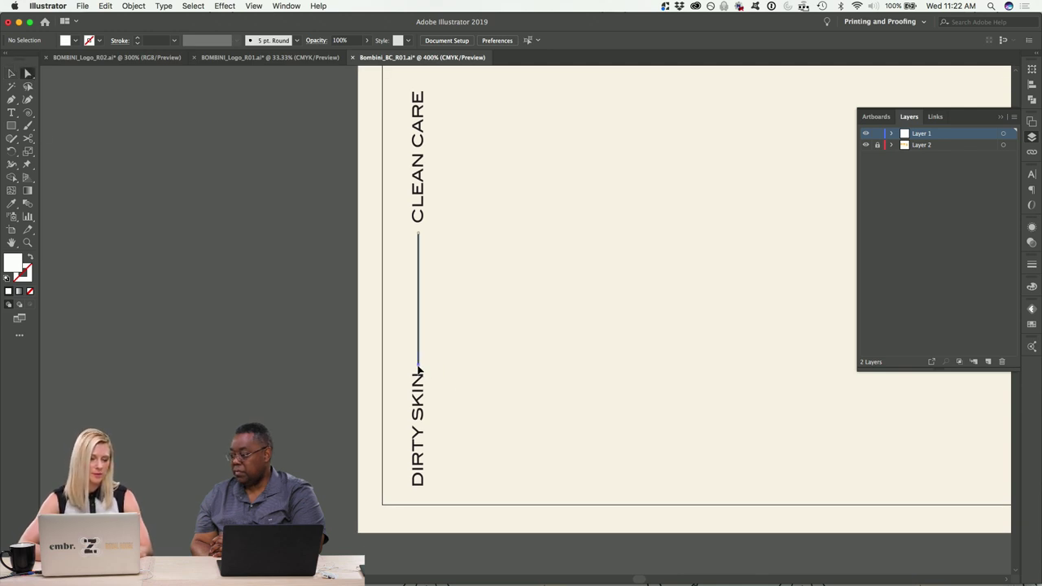
pyautogui.click(11, 75)
pyautogui.click(244, 237)
pyautogui.scroll(1, 271, 250)
pyautogui.hscroll(1, 271, 249)
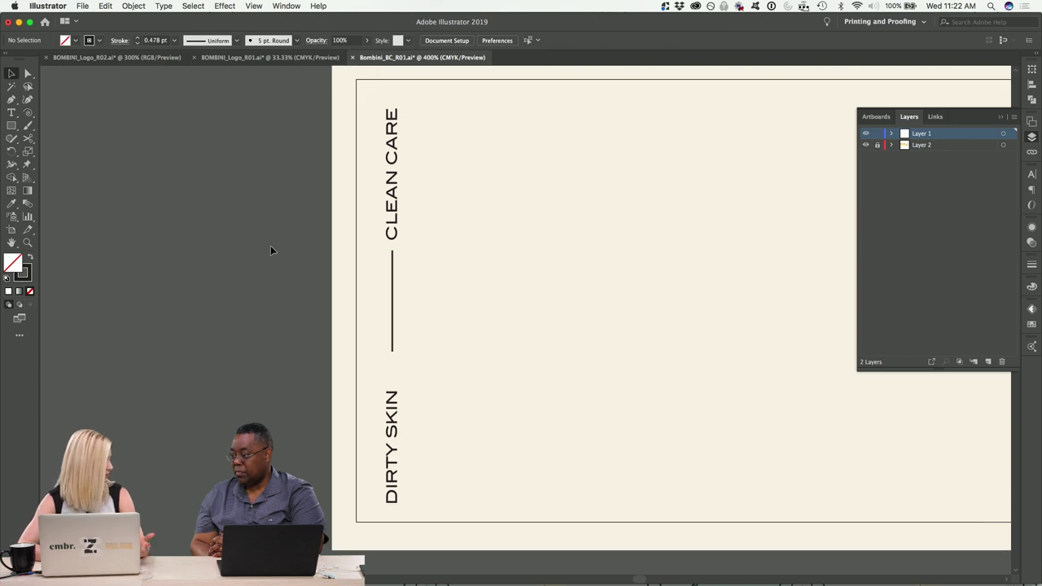
# Nudge the DIRTY SKIN text up to meet the line.
pyautogui.click(389, 440)
pyautogui.hotkey('shift', 'Up')
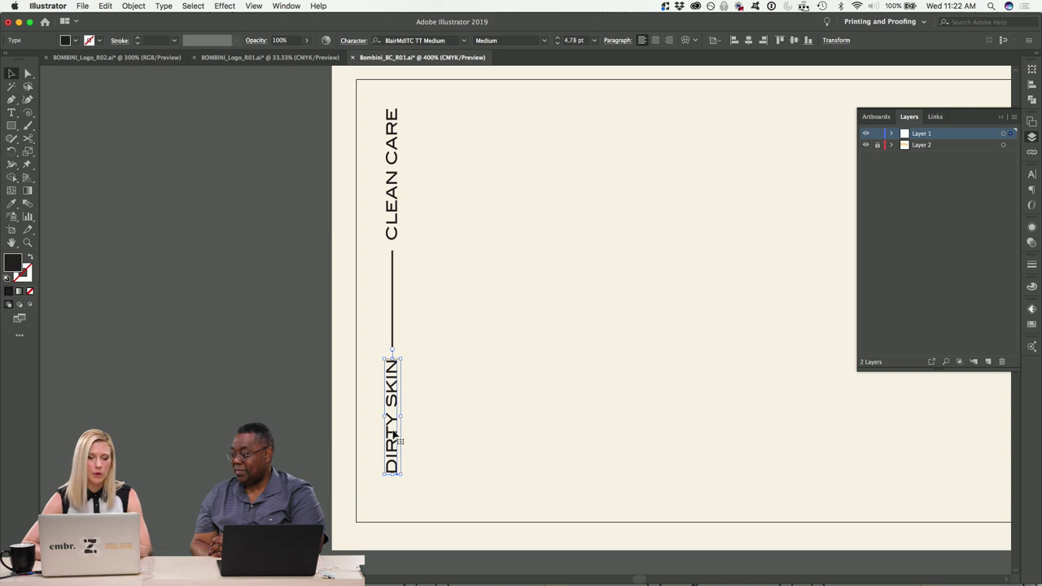
pyautogui.click(193, 279)
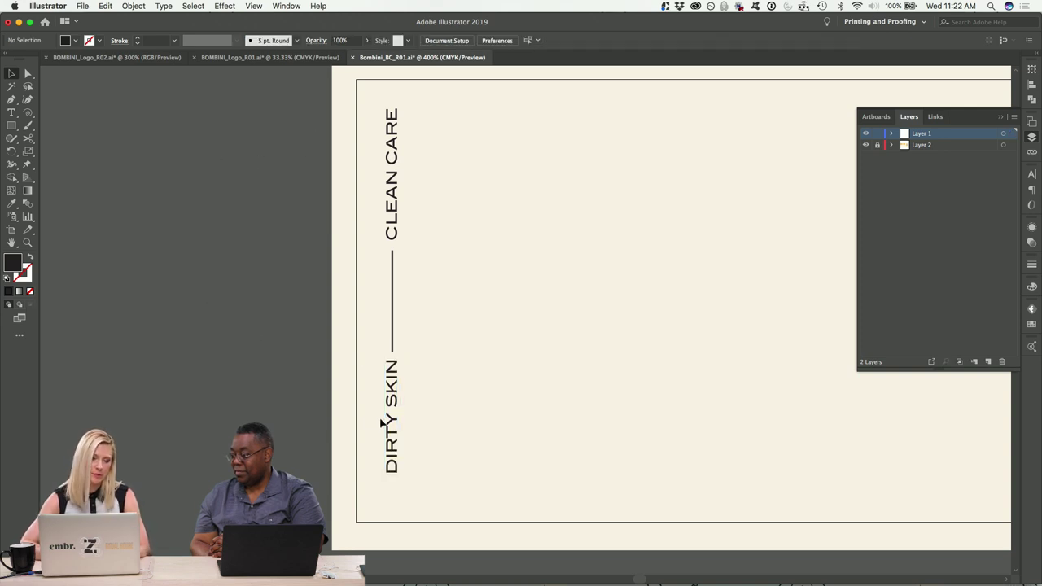
pyautogui.click(394, 439)
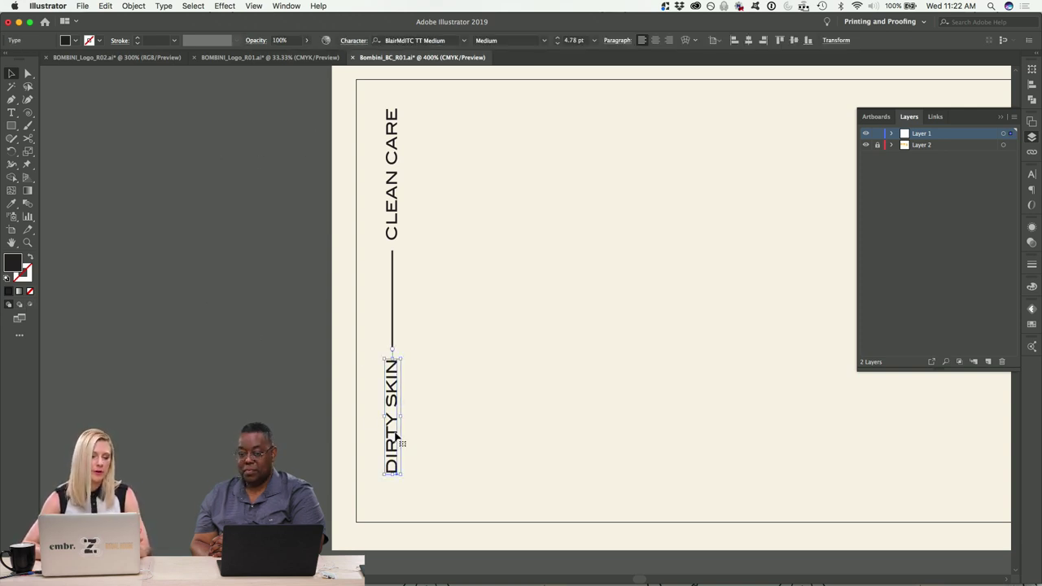
pyautogui.click(198, 291)
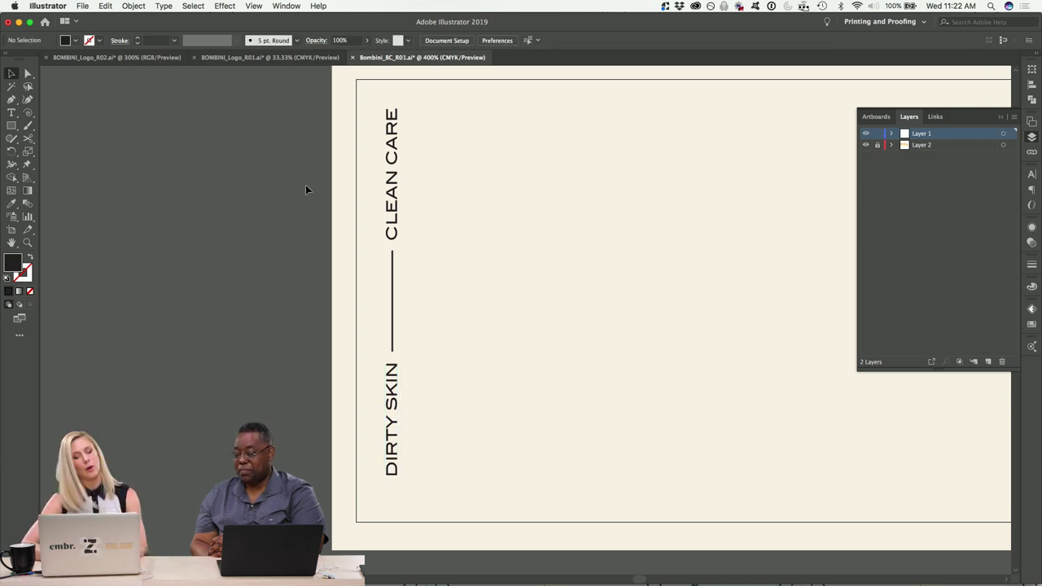
# Group the tagline words and line, then nudge the group just inside the card's left border.
pyautogui.moveTo(292, 112); pyautogui.dragTo(455, 496)
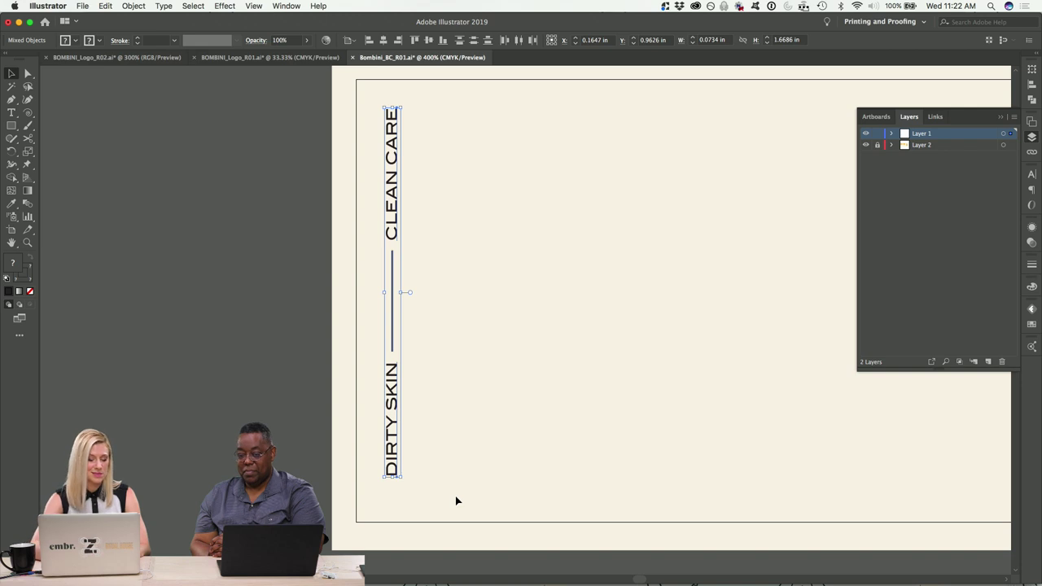
pyautogui.press('super+g')
pyautogui.press('Down')
pyautogui.press('Down')
pyautogui.press('Down')
pyautogui.press('Right')
pyautogui.press('Right')
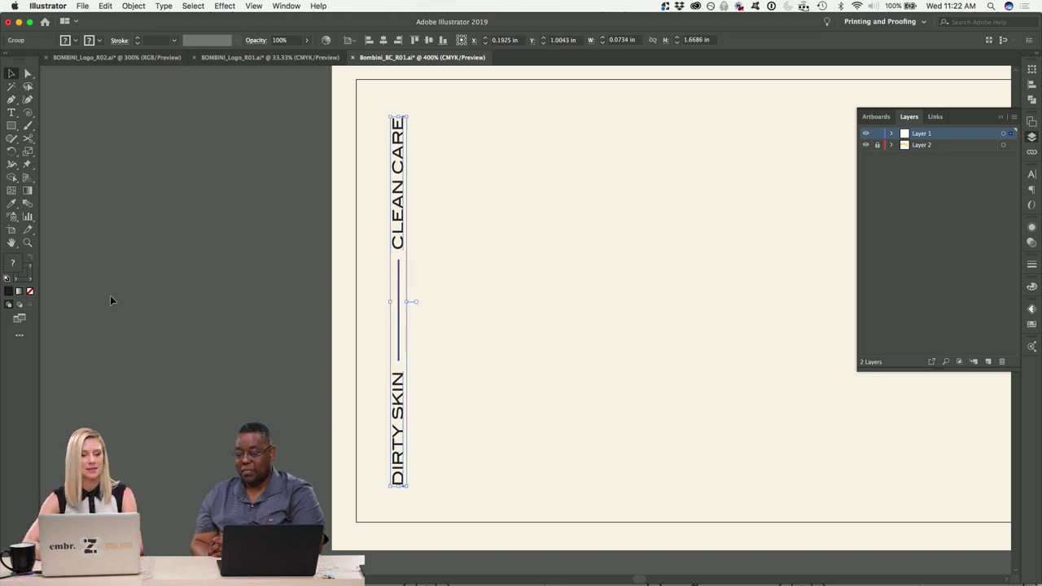
pyautogui.click(106, 296)
pyautogui.press('super+minus')
pyautogui.press('super+minus')
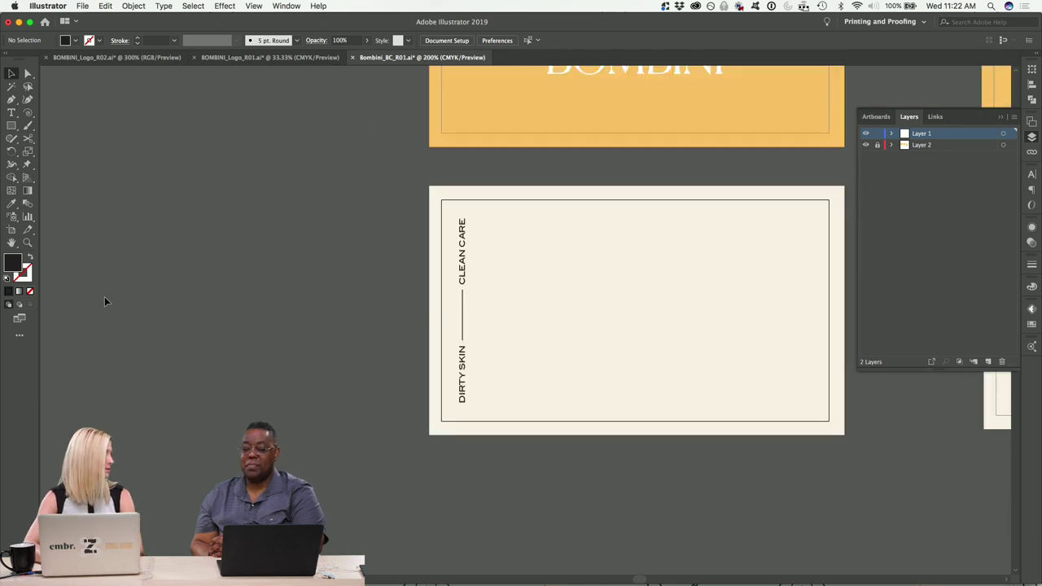
pyautogui.moveTo(373, 230); pyautogui.dragTo(519, 404)
pyautogui.press('Right')
pyautogui.press('Right')
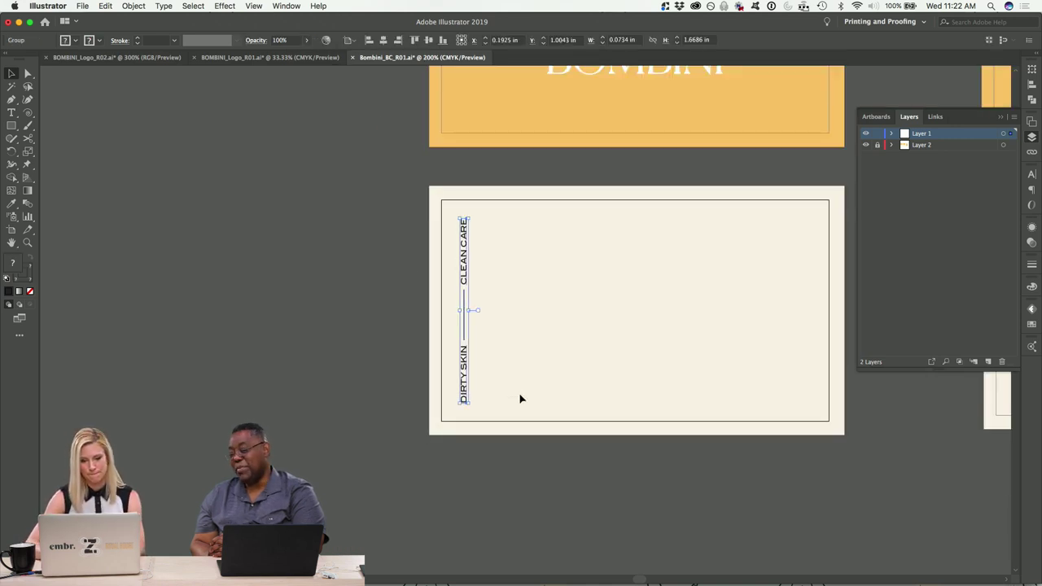
pyautogui.click(267, 336)
pyautogui.hscroll(4, 267, 337)
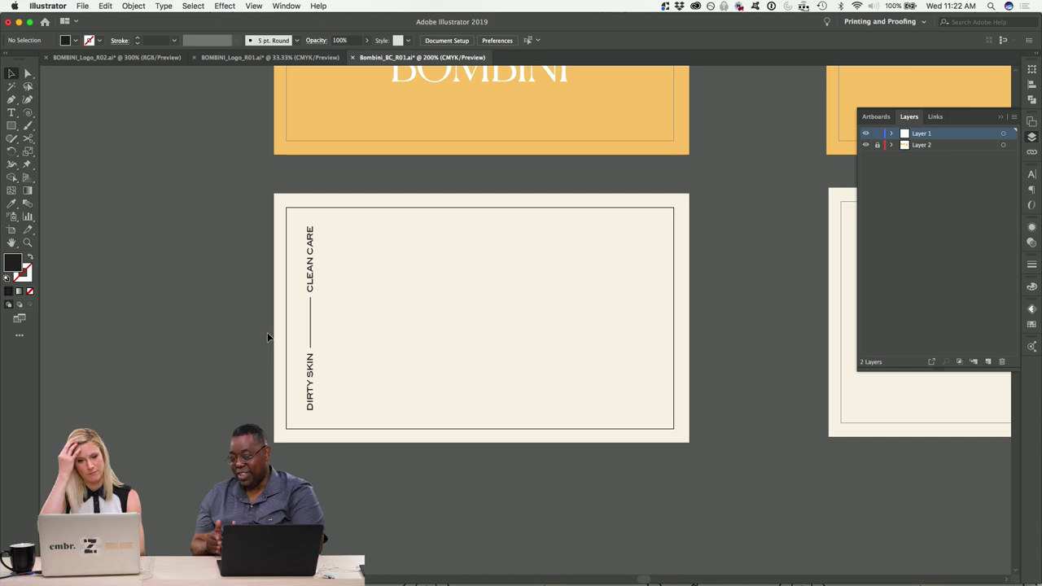
# Add a text box on the cream back card containing the cardholder's full name.
pyautogui.press('t')
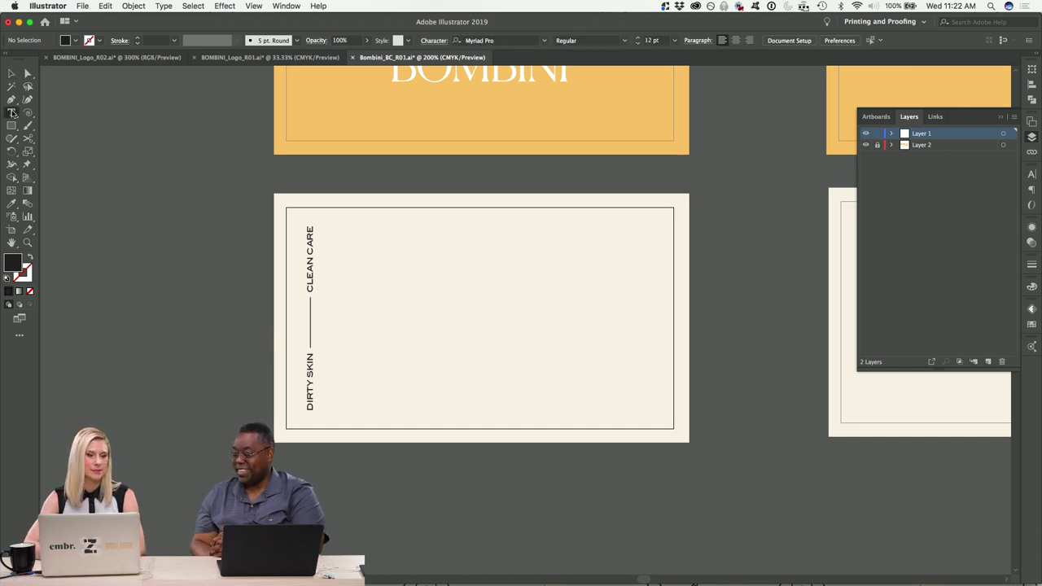
pyautogui.moveTo(411, 264); pyautogui.dragTo(652, 363)
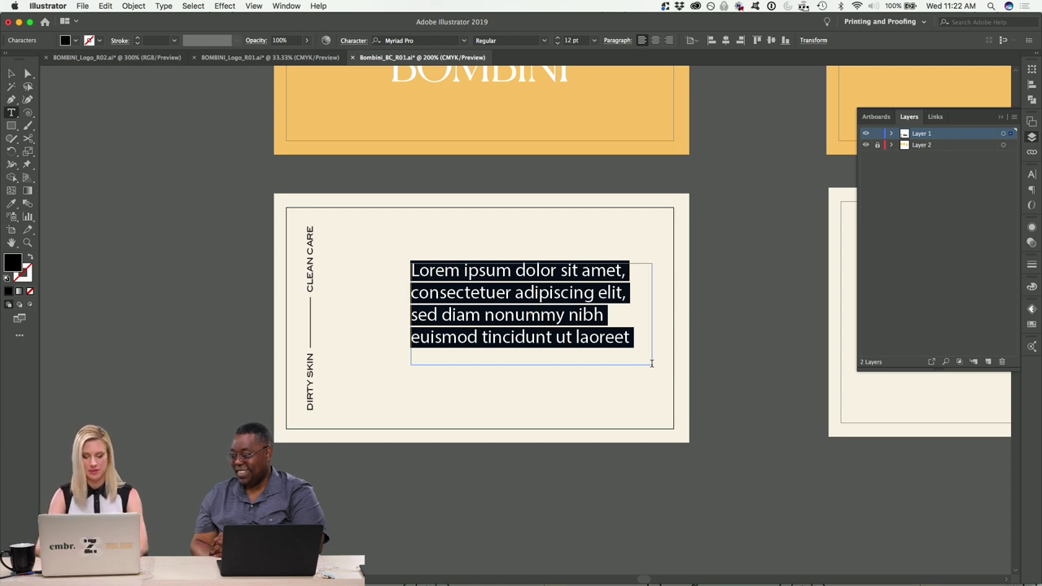
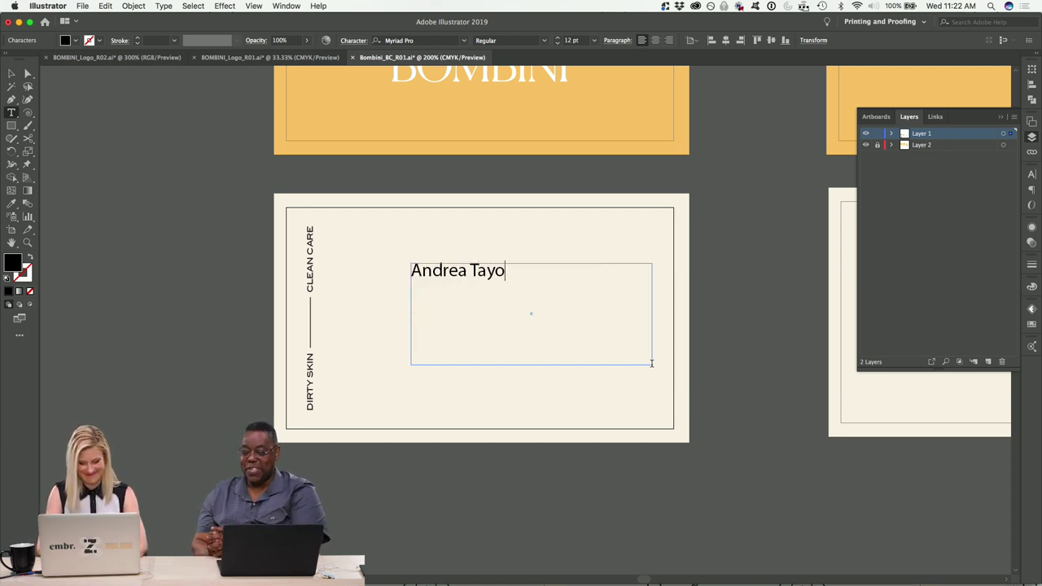
pyautogui.click(10, 75)
pyautogui.click(112, 149)
pyautogui.click(473, 272)
pyautogui.doubleClick(479, 284)
pyautogui.tripleClick(479, 281)
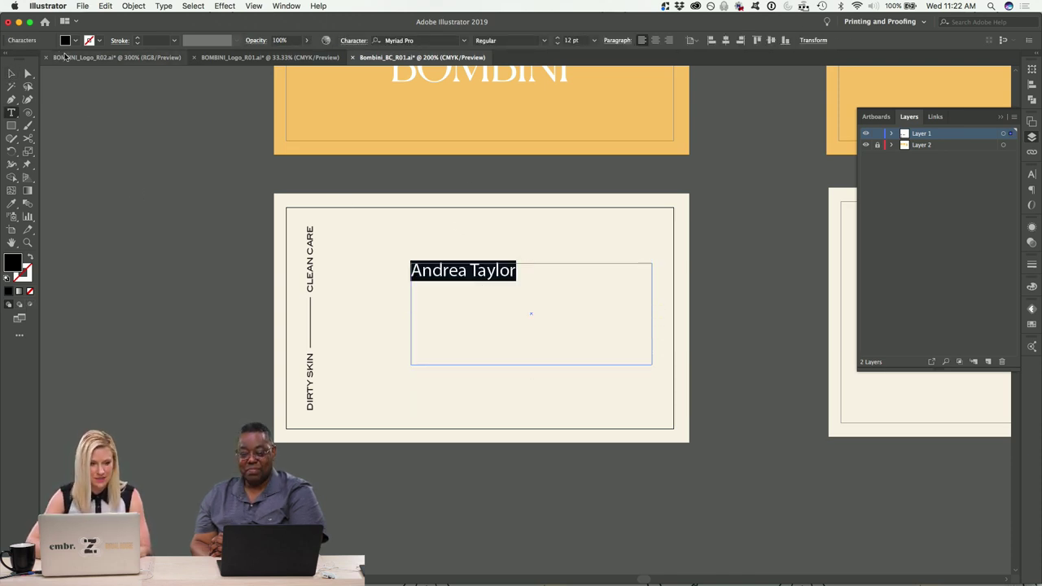
pyautogui.click(11, 75)
pyautogui.press('Delete')
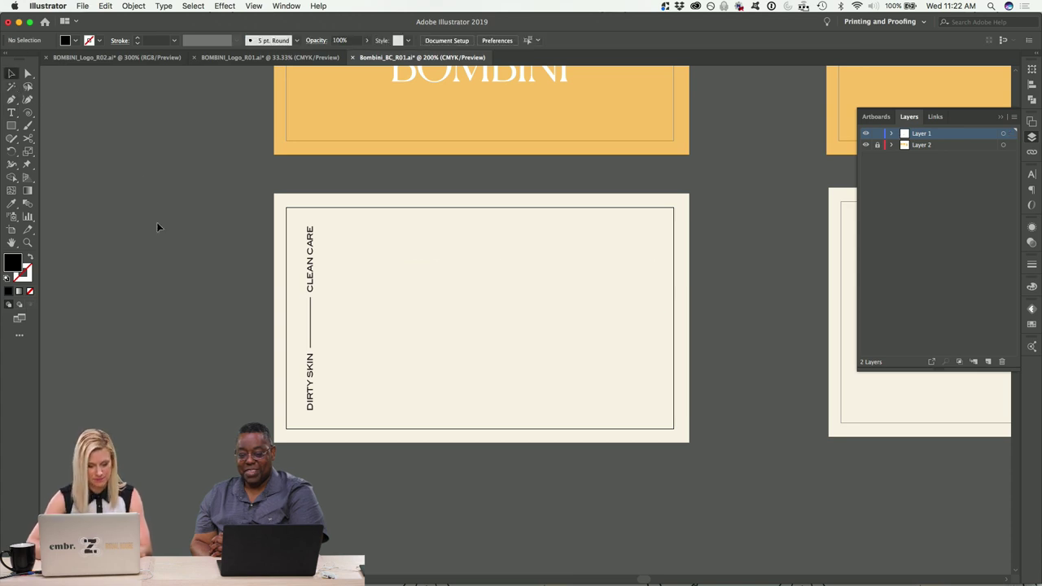
pyautogui.press('super+z')
# Scale the name to about 20.68 pt and set its font to Canela Light.
pyautogui.moveTo(575, 311); pyautogui.dragTo(649, 293)
pyautogui.moveTo(612, 326); pyautogui.dragTo(522, 302)
pyautogui.scroll(5, 425, 177)
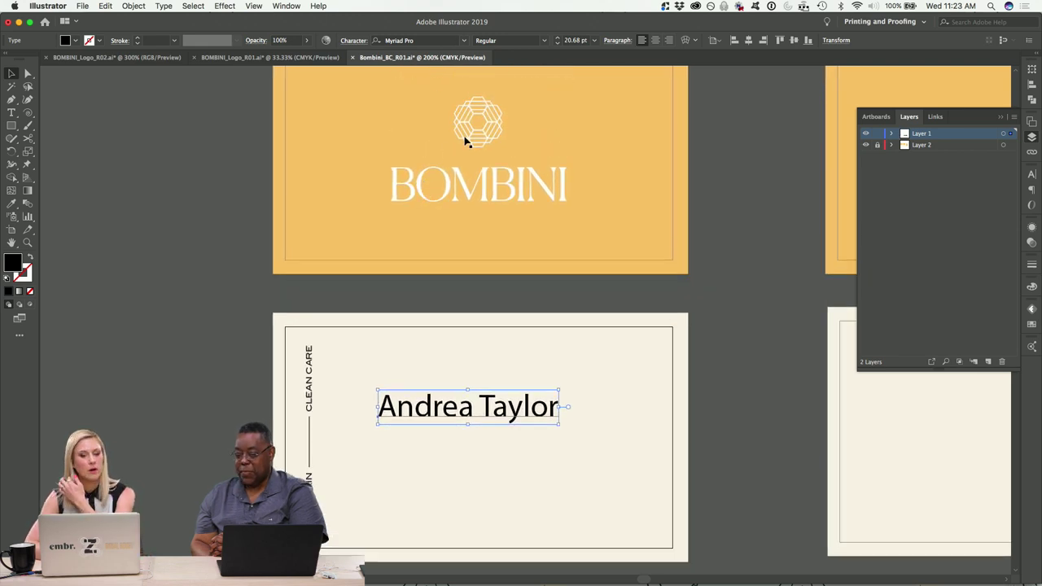
pyautogui.scroll(-2, 473, 140)
pyautogui.hscroll(2, 473, 140)
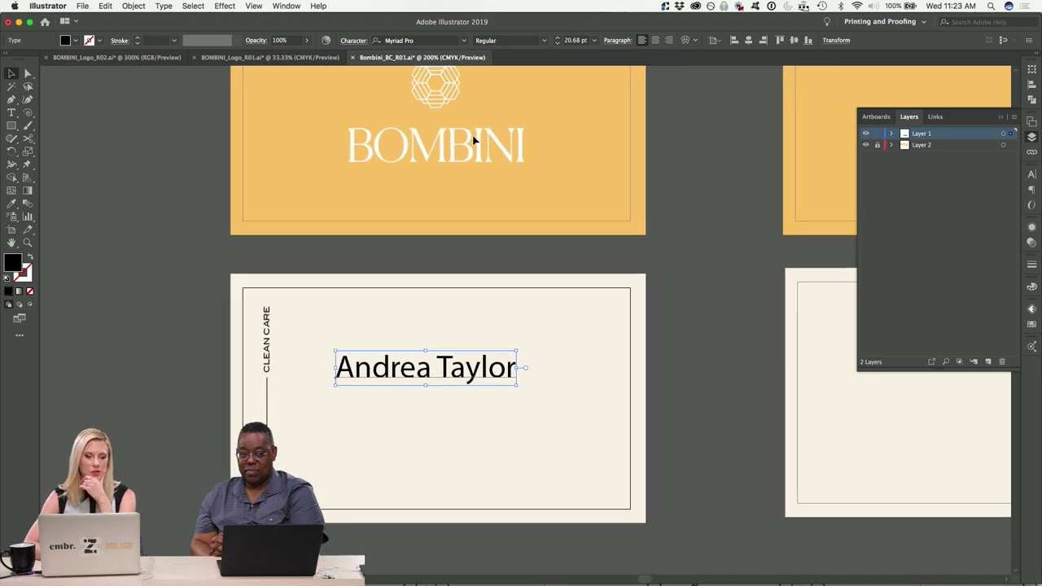
pyautogui.click(407, 40)
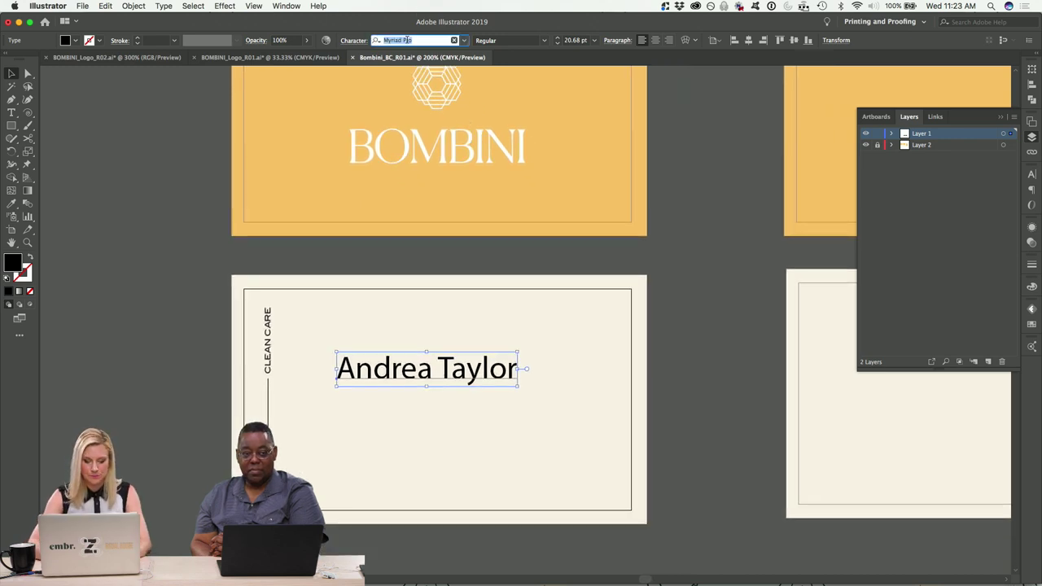
pyautogui.write('can')
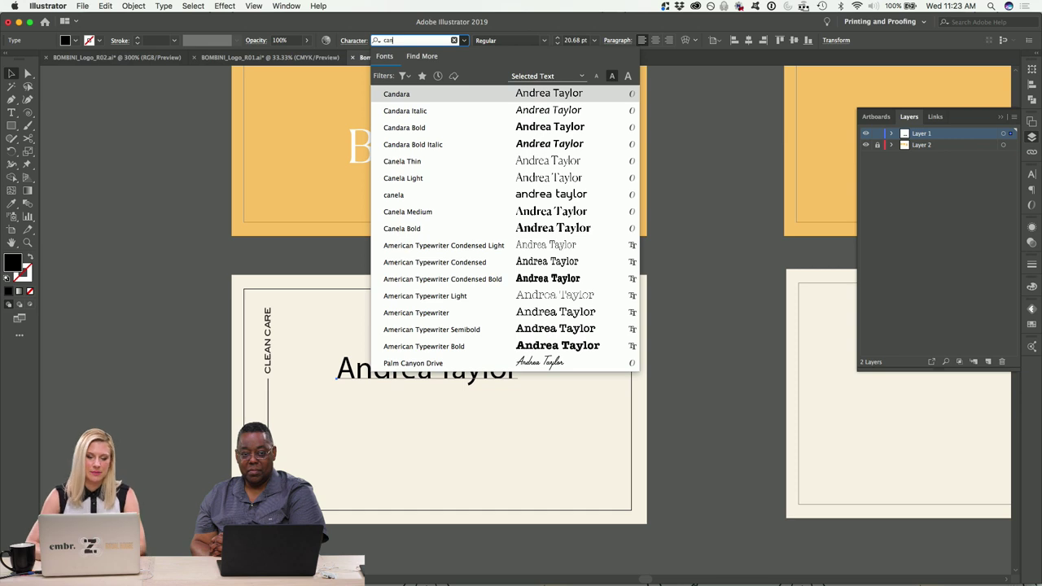
pyautogui.press('Down')
pyautogui.press('Down')
pyautogui.press('Down')
pyautogui.press('Down')
pyautogui.press('Down')
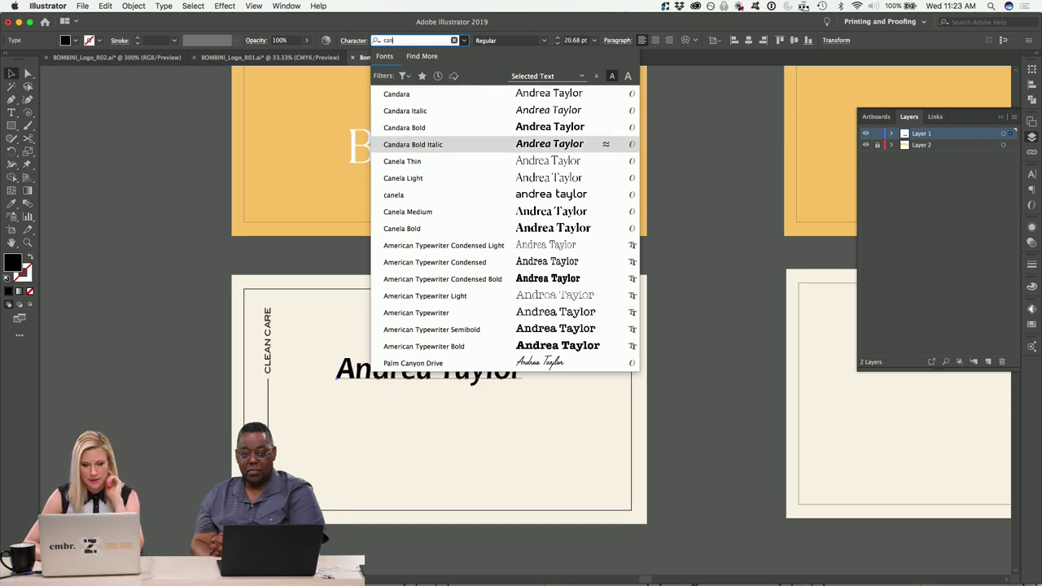
pyautogui.press('Return')
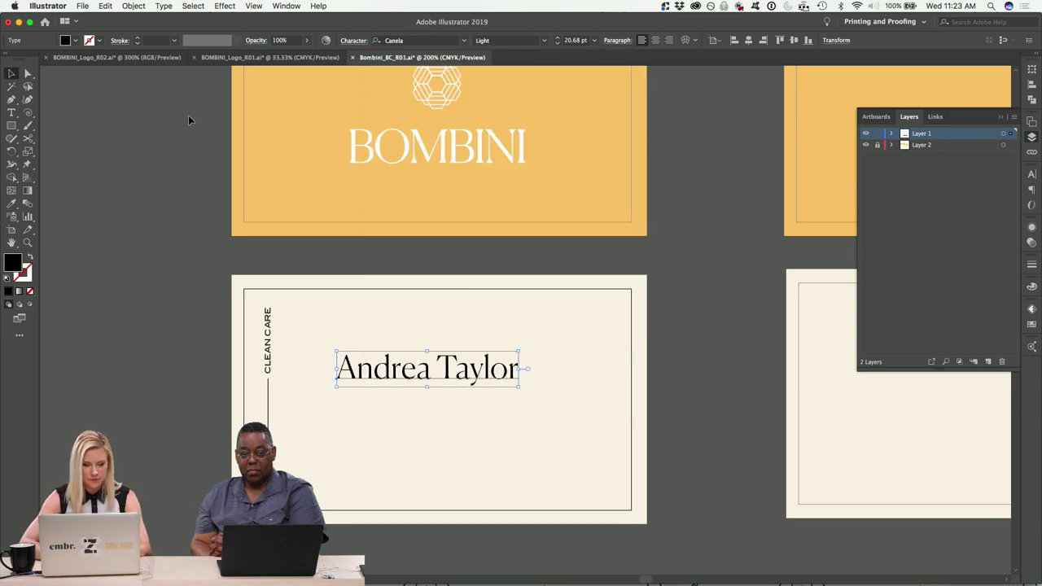
# Move the name to the centre of the cream back card.
pyautogui.click(184, 179)
pyautogui.press('super+minus')
pyautogui.moveTo(499, 364); pyautogui.dragTo(524, 387)
pyautogui.click(670, 367)
pyautogui.hscroll(5, 619, 342)
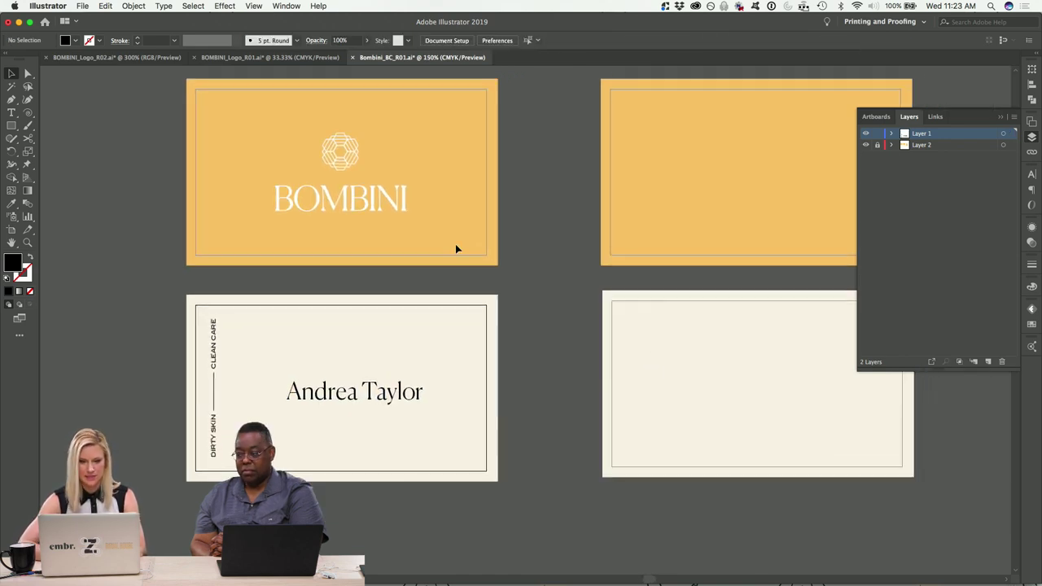
# Duplicate the BOMBINI logo onto the second orange card and cut out its hexagon icon.
pyautogui.moveTo(340, 172); pyautogui.dragTo(732, 195)
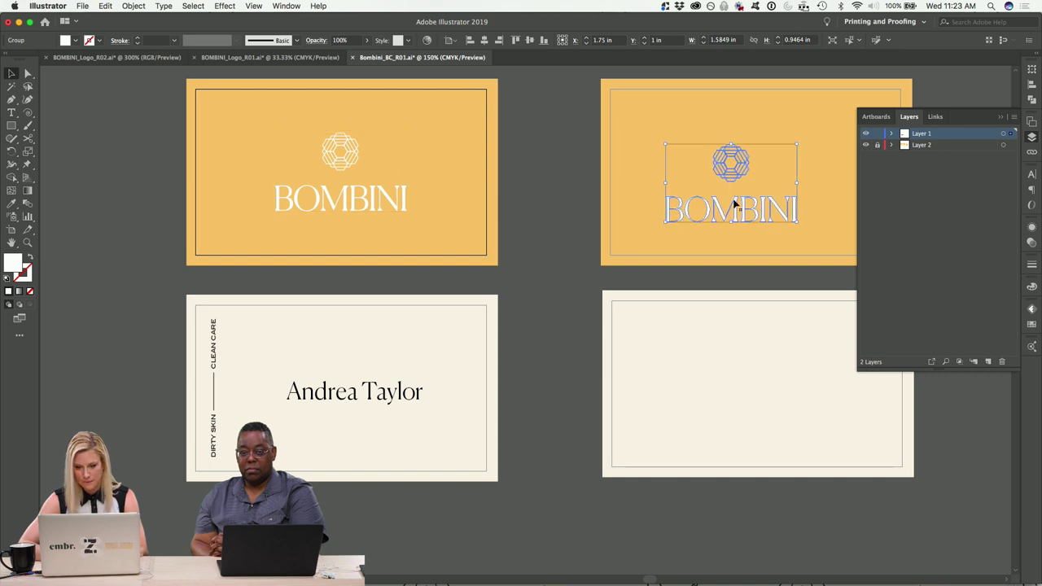
pyautogui.doubleClick(737, 212)
pyautogui.moveTo(673, 124); pyautogui.dragTo(766, 181)
pyautogui.press('Delete')
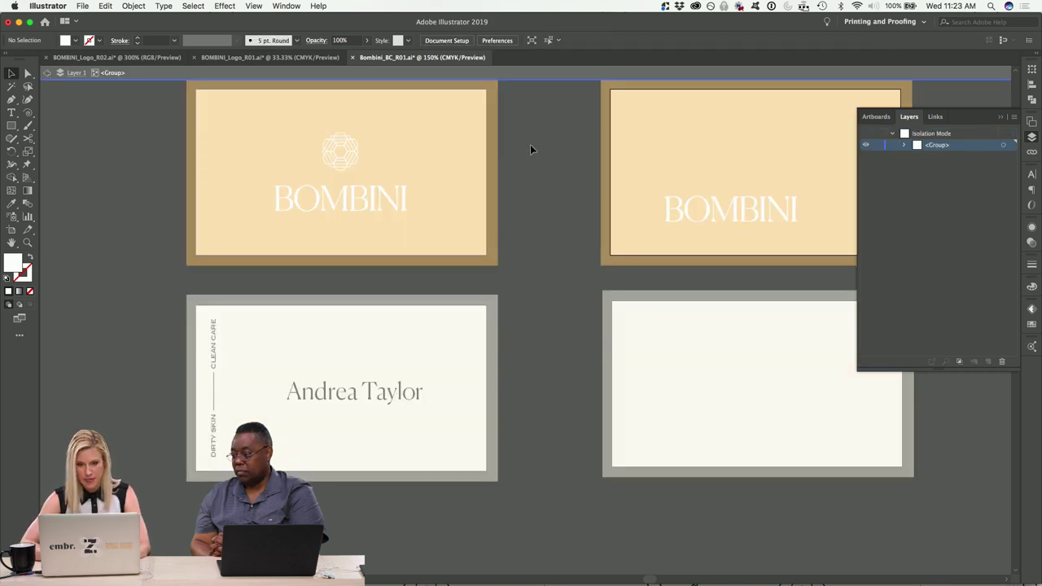
pyautogui.press('Escape')
# Shift the wordmark up and right, then paste the hexagon enlarged to about 1.56 in across the card's left edge.
pyautogui.hscroll(5, 568, 203)
pyautogui.moveTo(575, 260); pyautogui.dragTo(638, 229)
pyautogui.click(390, 197)
pyautogui.press('super+v')
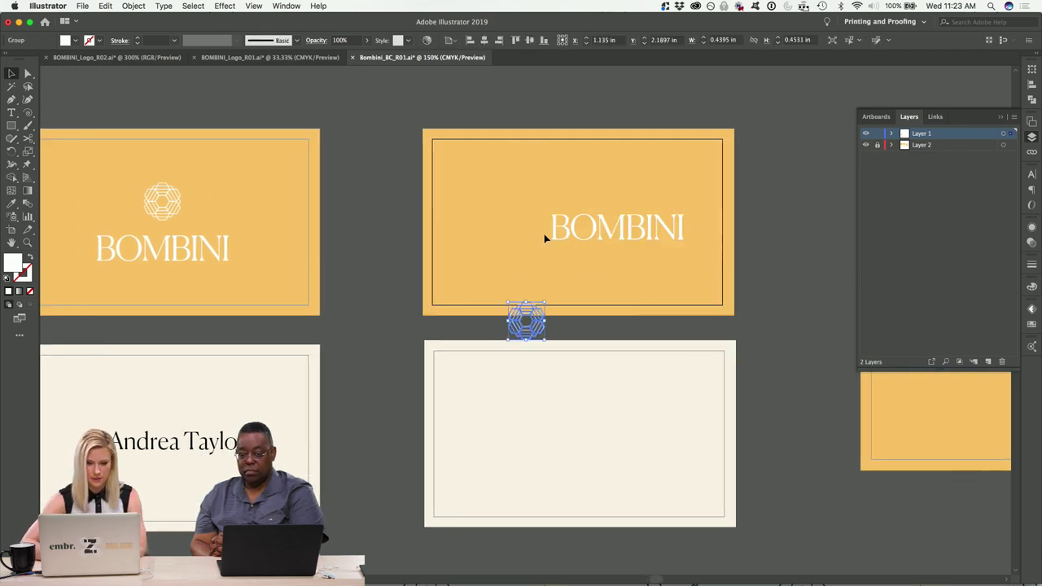
pyautogui.moveTo(549, 304); pyautogui.dragTo(592, 254)
pyautogui.moveTo(558, 324); pyautogui.dragTo(758, 419)
pyautogui.click(467, 112)
# Give the hexagon on the second cream back the card's orange colour with the Eyedropper.
pyautogui.click(11, 203)
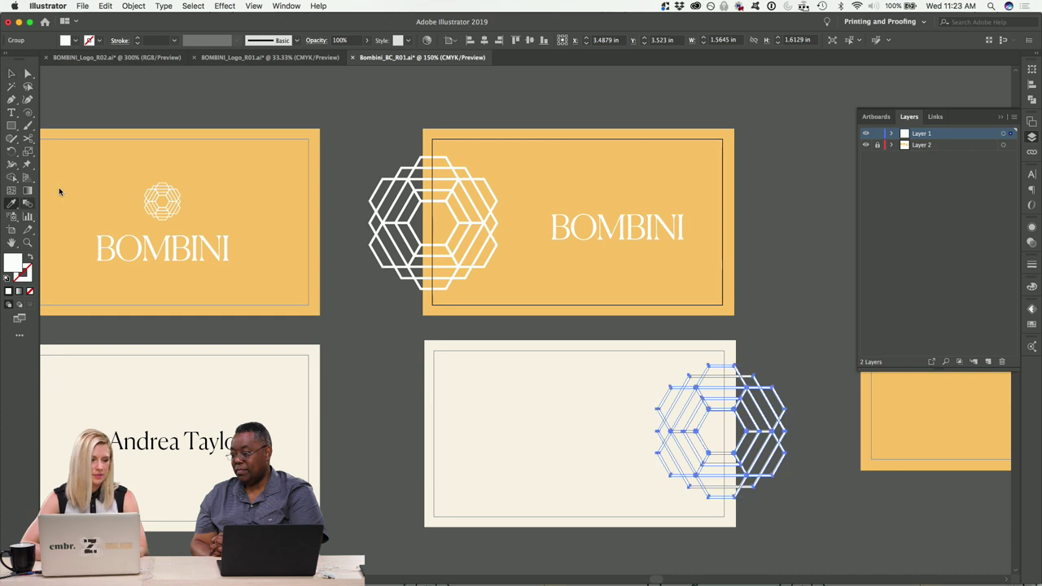
pyautogui.click(537, 159)
pyautogui.click(12, 72)
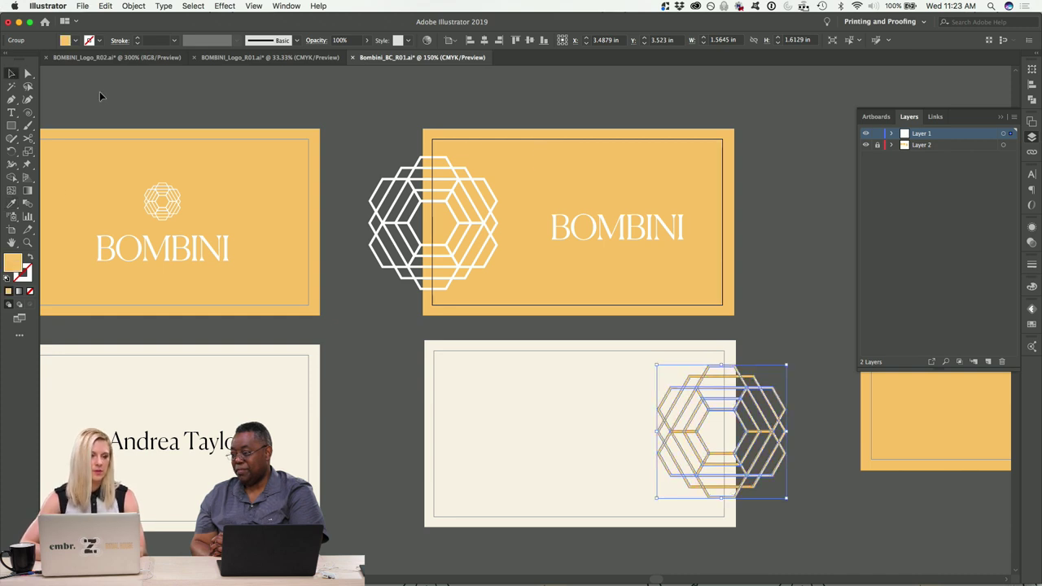
pyautogui.click(204, 101)
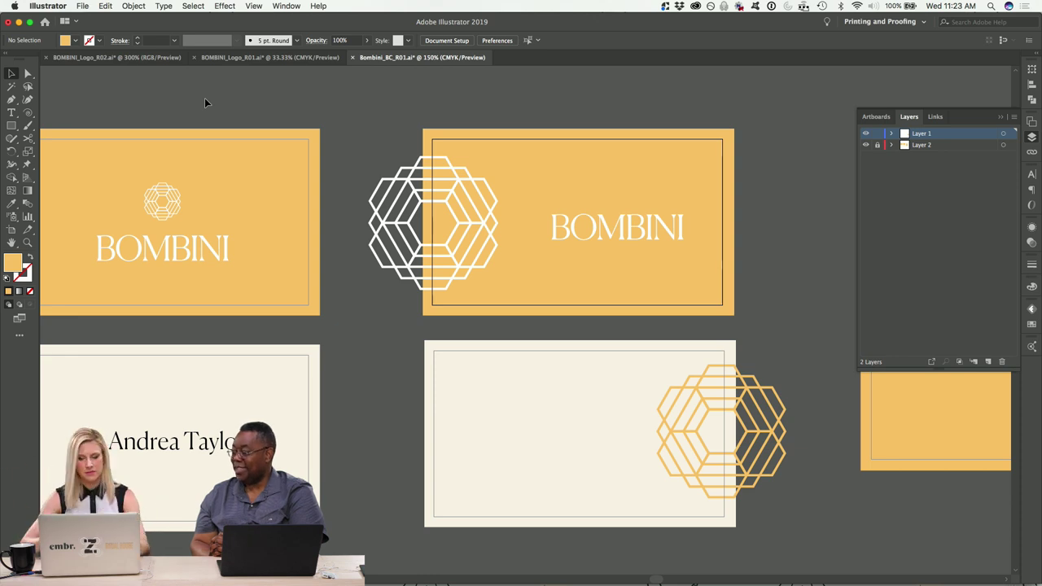
pyautogui.scroll(-5, 204, 102)
pyautogui.click(112, 305)
# Copy the name onto the second cream back and add a phone-number line below it.
pyautogui.moveTo(111, 305); pyautogui.dragTo(464, 282)
pyautogui.press('super+equal')
pyautogui.moveTo(506, 326); pyautogui.dragTo(512, 372)
pyautogui.tripleClick(515, 373)
pyautogui.write('12')
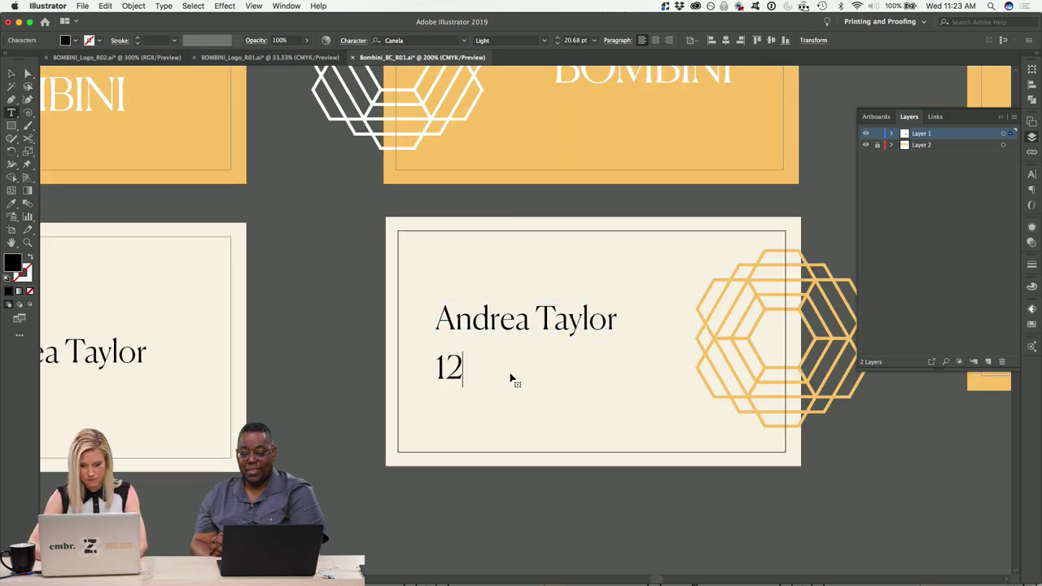
pyautogui.write('3.456.7890')
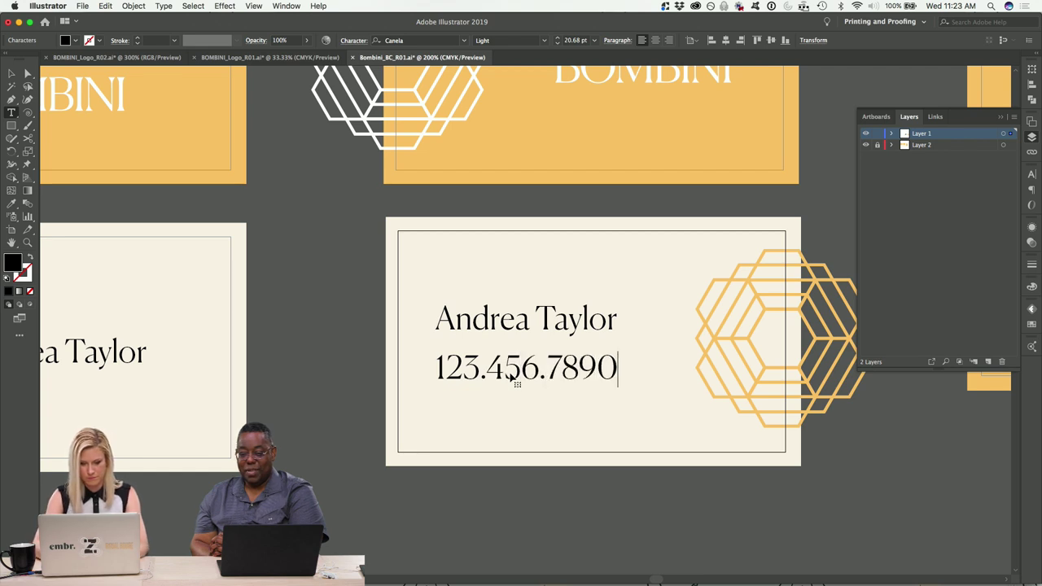
pyautogui.click(11, 73)
pyautogui.click(290, 324)
# Shrink the phone-number line to about 11.87 pt.
pyautogui.click(573, 370)
pyautogui.moveTo(619, 388); pyautogui.dragTo(521, 388)
pyautogui.click(566, 499)
pyautogui.click(568, 364)
pyautogui.click(568, 523)
pyautogui.click(522, 360)
pyautogui.click(306, 366)
pyautogui.tripleClick(475, 391)
pyautogui.write('@')
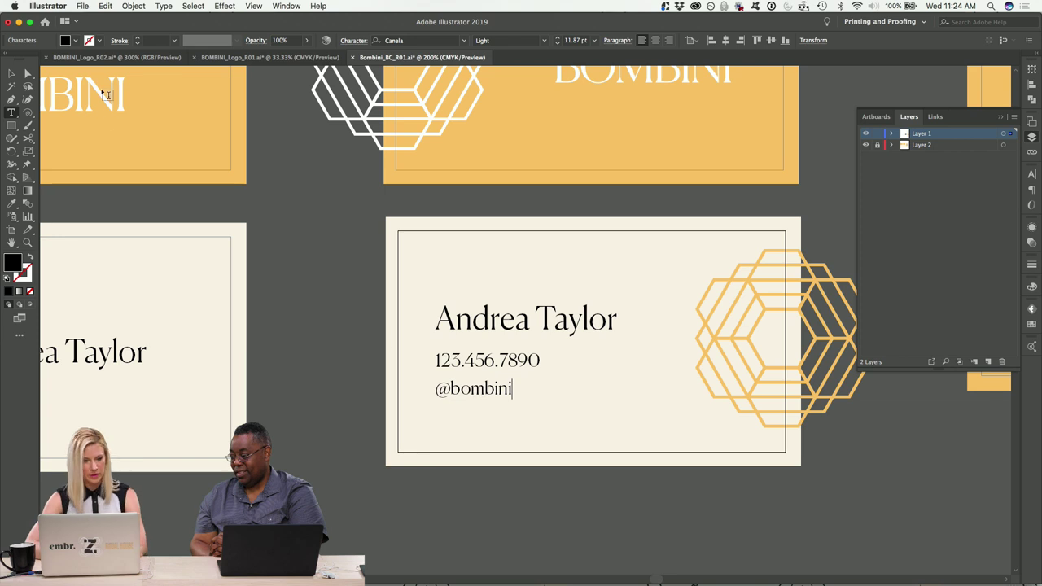
pyautogui.write('bombini')
pyautogui.click(13, 71)
pyautogui.click(362, 270)
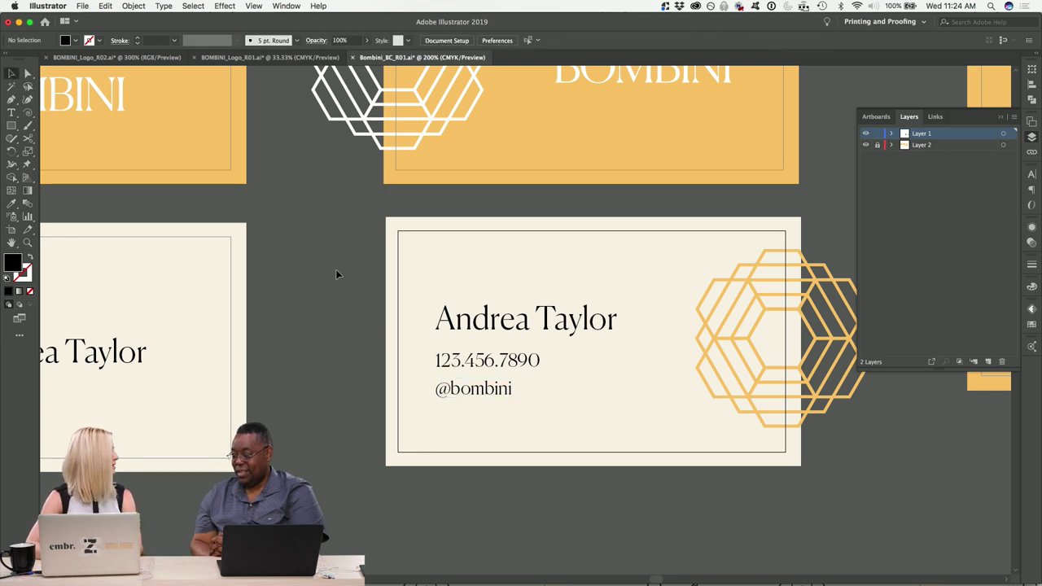
pyautogui.scroll(5, 337, 270)
pyautogui.hscroll(5, 337, 270)
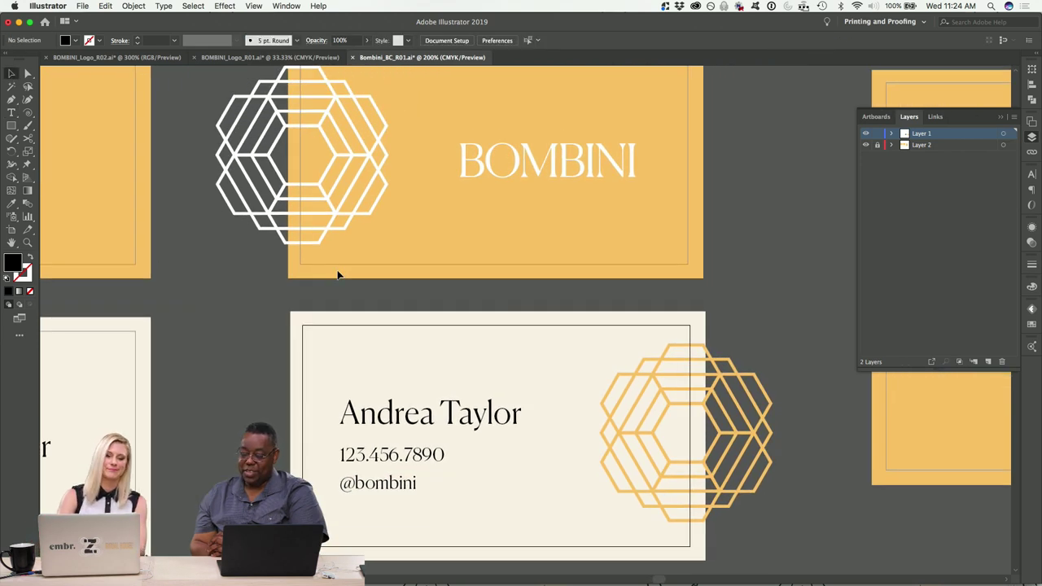